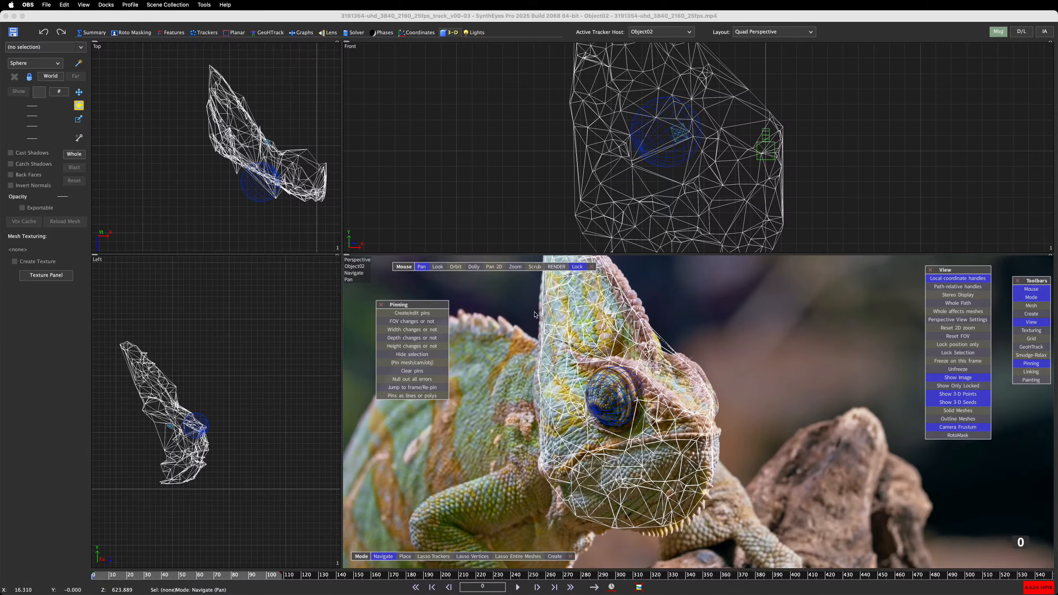
Step: Unlock the perspective view from the camera and examine the tracked lizard head mesh from several angles
{"action": "left_click", "coordinate": [528, 411]}
{"action": "key", "text": "l"}
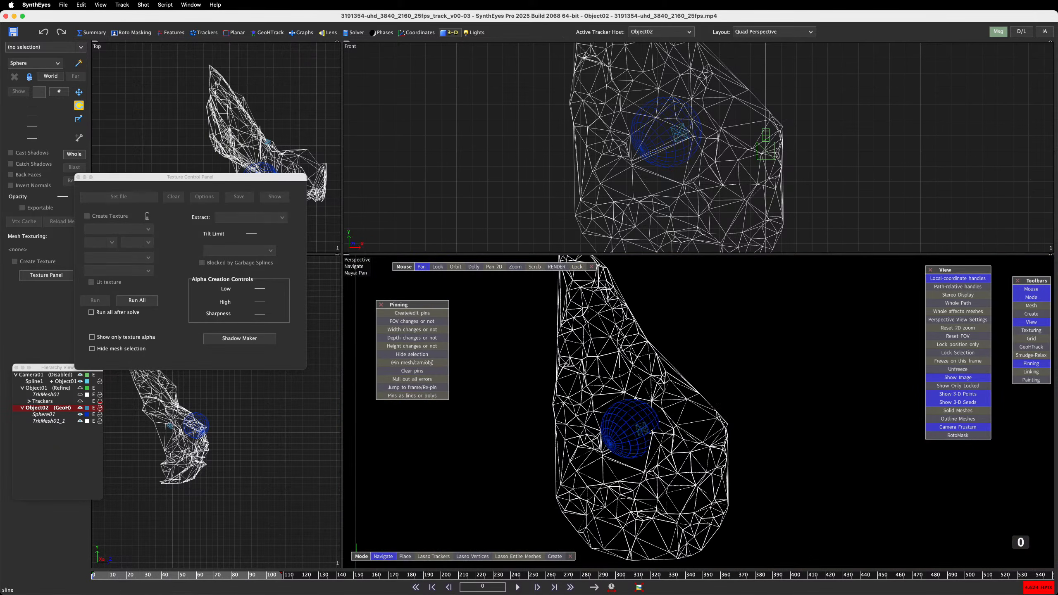
{"action": "left_click_drag", "start_coordinate": [650, 446], "coordinate": [531, 338], "text": "alt"}
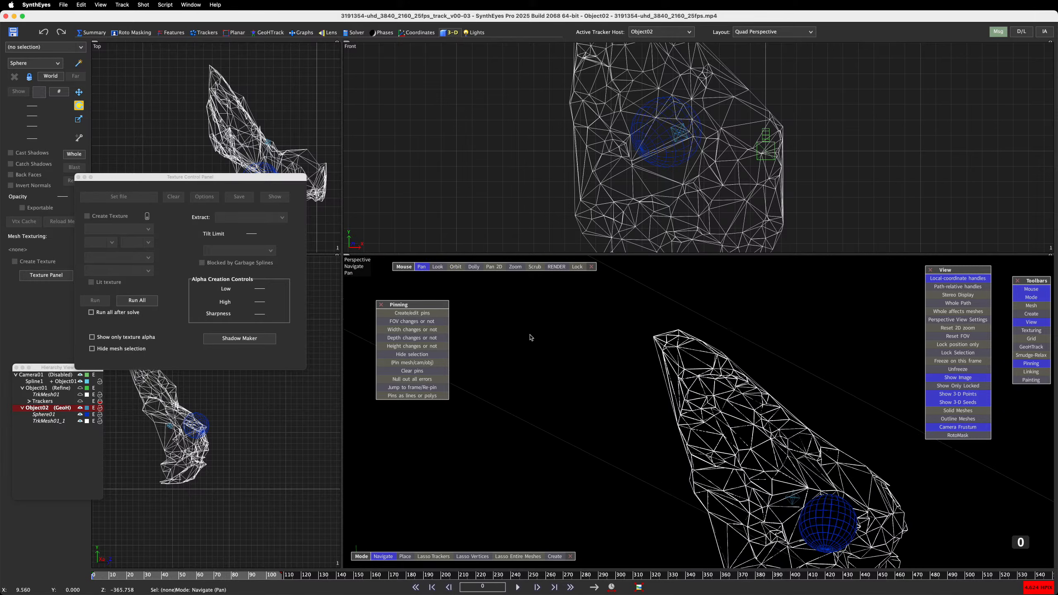
{"action": "middle_click_drag", "start_coordinate": [532, 337], "coordinate": [368, 258]}
{"action": "middle_click_drag", "start_coordinate": [566, 327], "coordinate": [532, 337]}
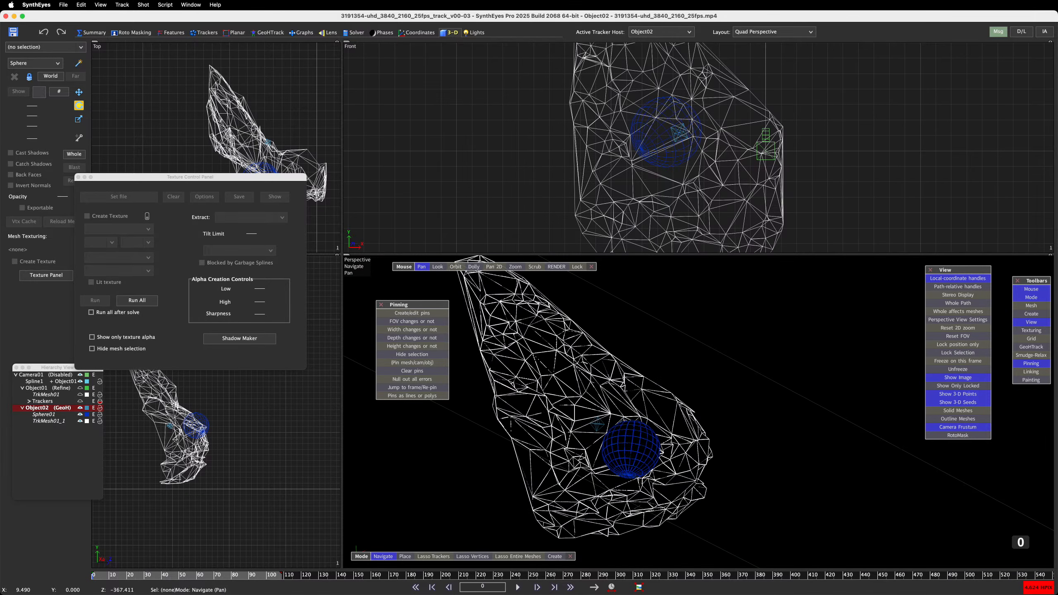
{"action": "scroll", "coordinate": [531, 336], "scroll_direction": "down", "scroll_amount": 3}
{"action": "scroll", "coordinate": [642, 381], "scroll_direction": "down", "scroll_amount": 1}
{"action": "left_click_drag", "start_coordinate": [713, 409], "coordinate": [625, 402], "text": "alt"}
{"action": "left_click_drag", "start_coordinate": [674, 367], "coordinate": [713, 409], "text": "alt"}
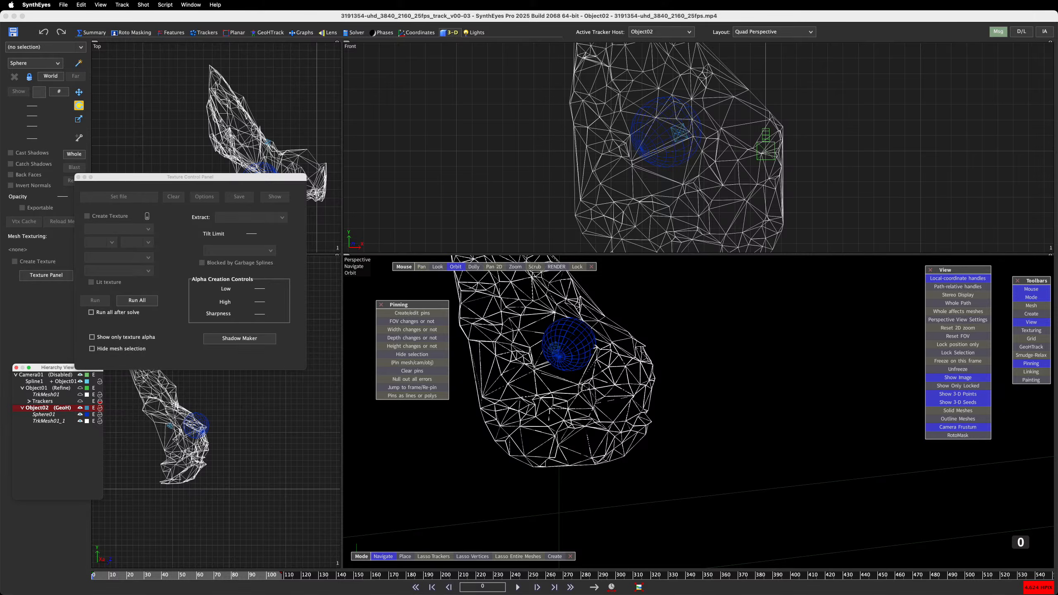
{"action": "key", "text": "super+Tab"}
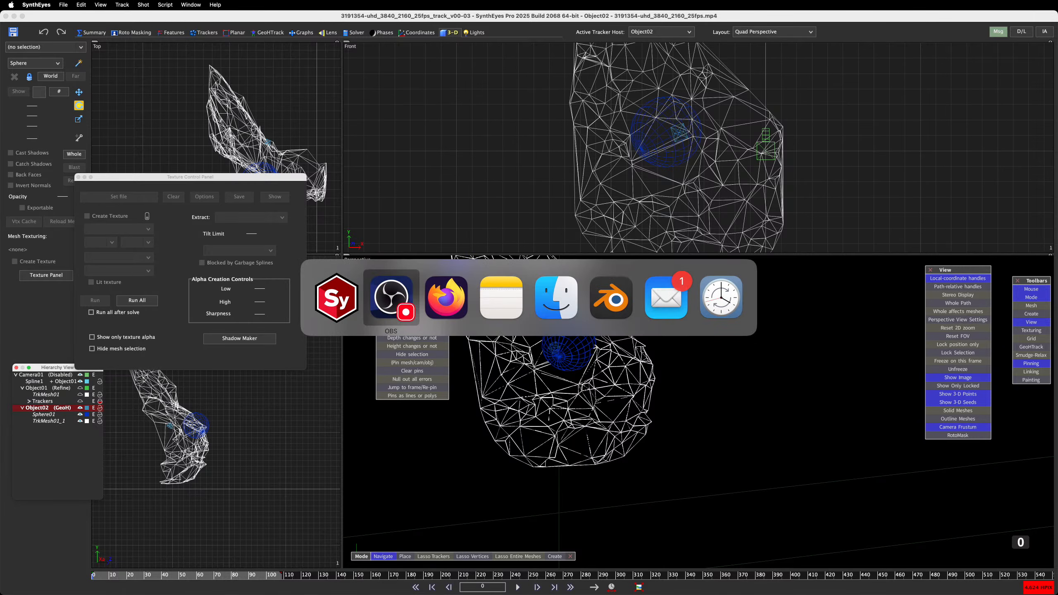
{"action": "left_click", "coordinate": [392, 297]}
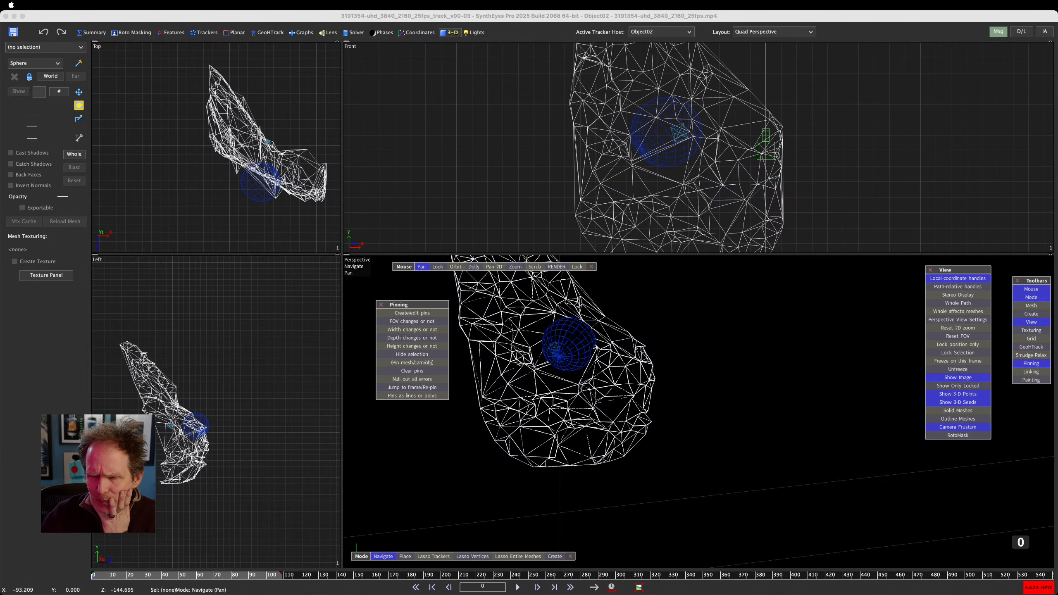
{"action": "left_click_drag", "start_coordinate": [672, 348], "coordinate": [715, 396]}
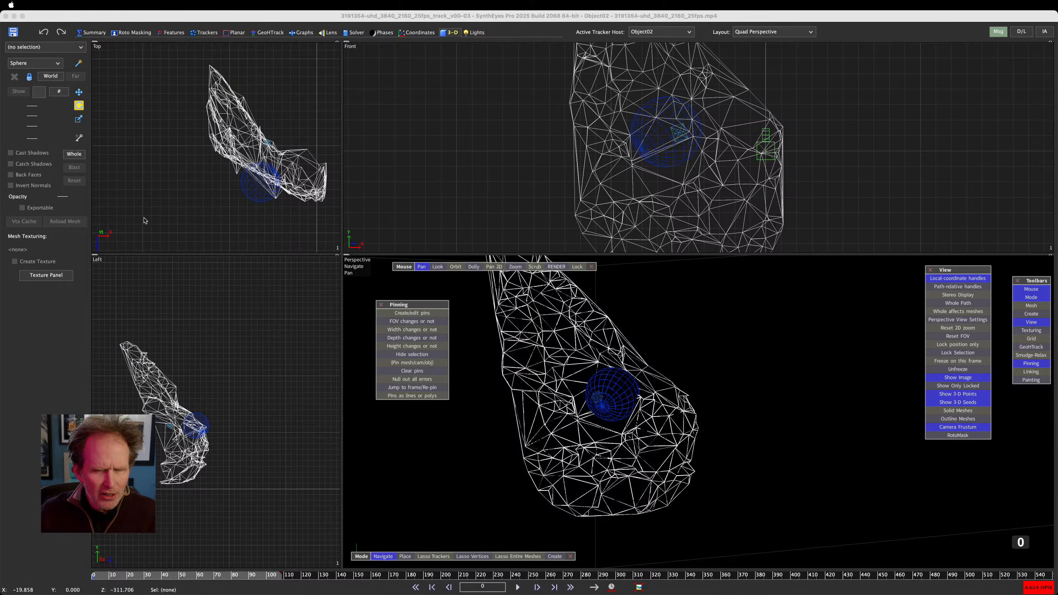
Step: Open the texture controls for the TrkMesh01_1 mesh and set its texture file to Lizard.jpg in Renders, replacing the existing file
{"action": "left_click", "coordinate": [66, 277]}
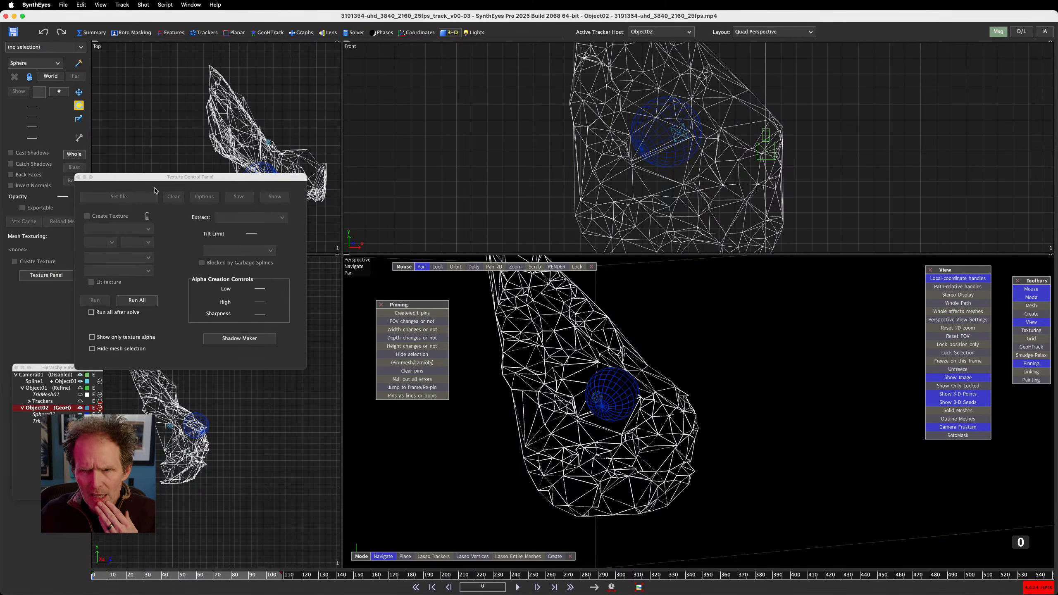
{"action": "left_click", "coordinate": [244, 135]}
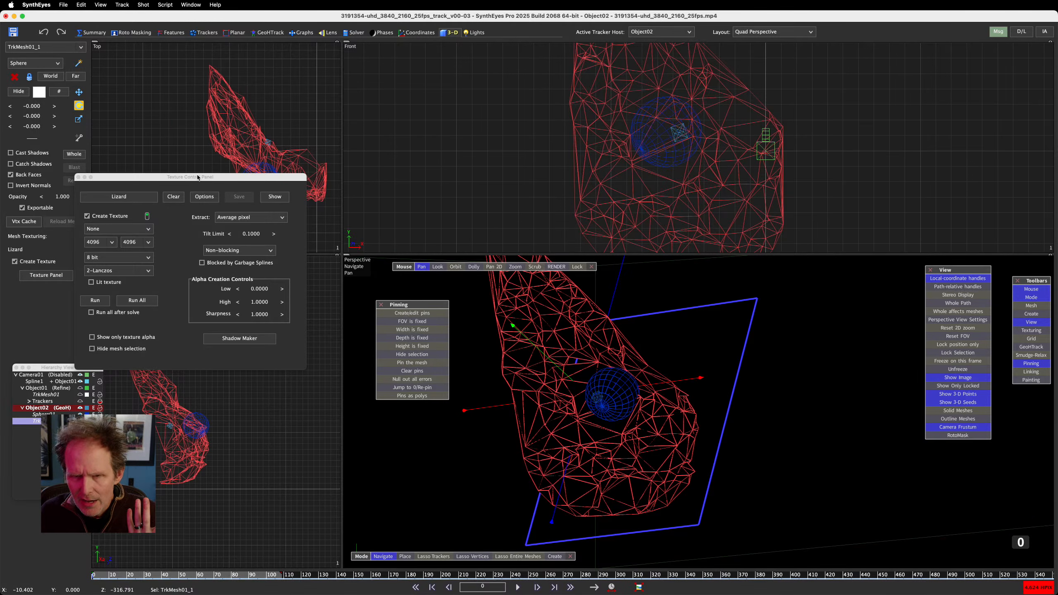
{"action": "left_click_drag", "start_coordinate": [195, 177], "coordinate": [238, 132]}
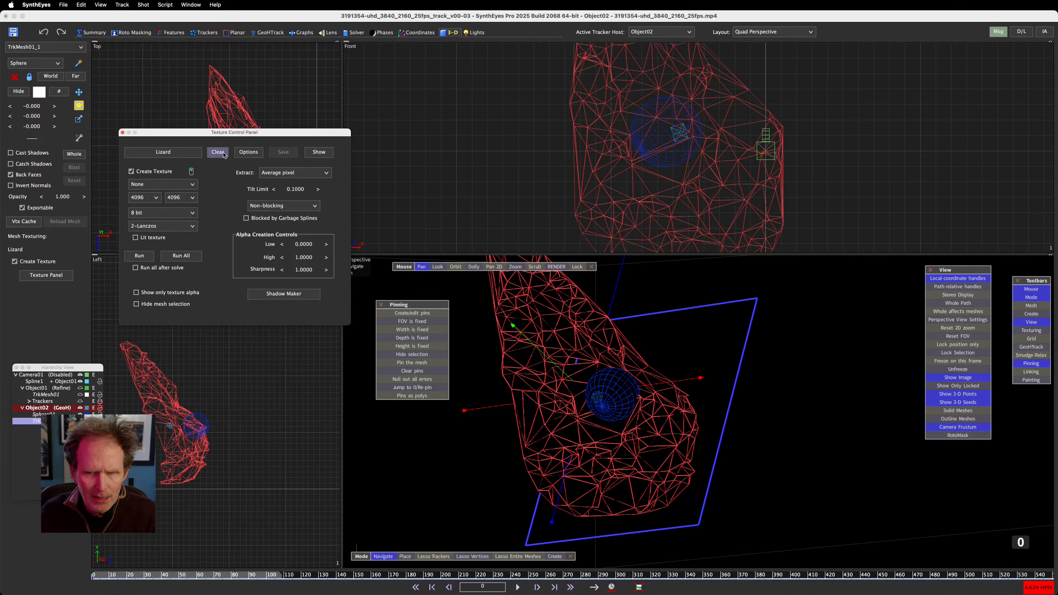
{"action": "left_click", "coordinate": [185, 154]}
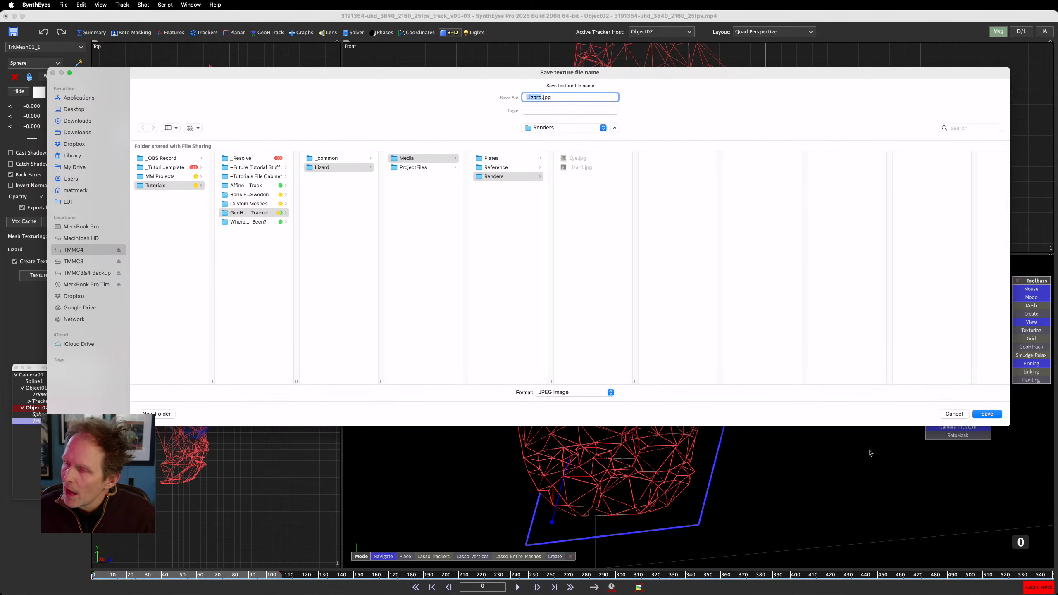
{"action": "left_click", "coordinate": [984, 415]}
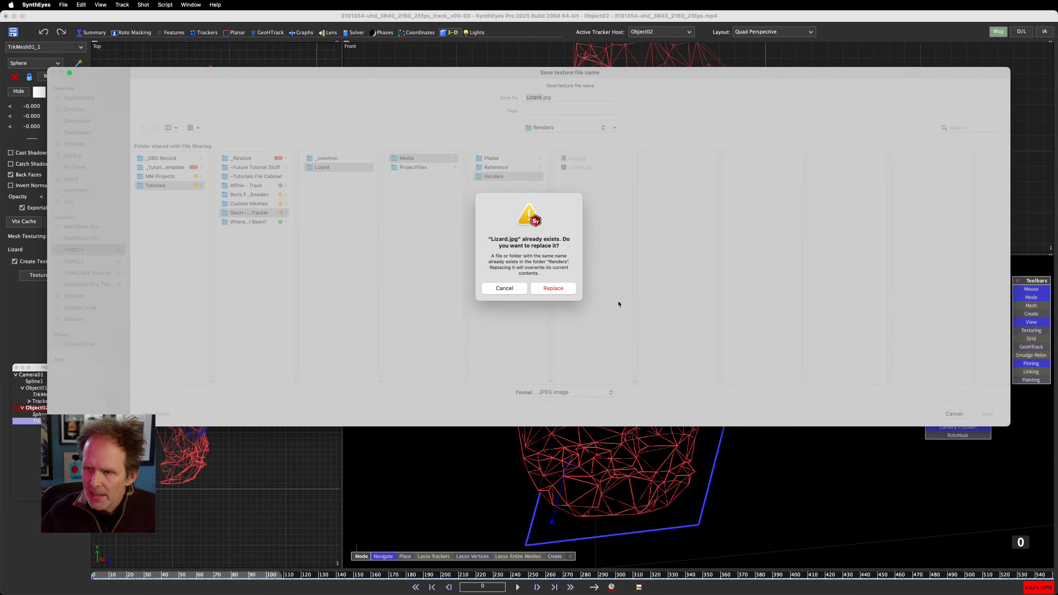
{"action": "left_click", "coordinate": [550, 288]}
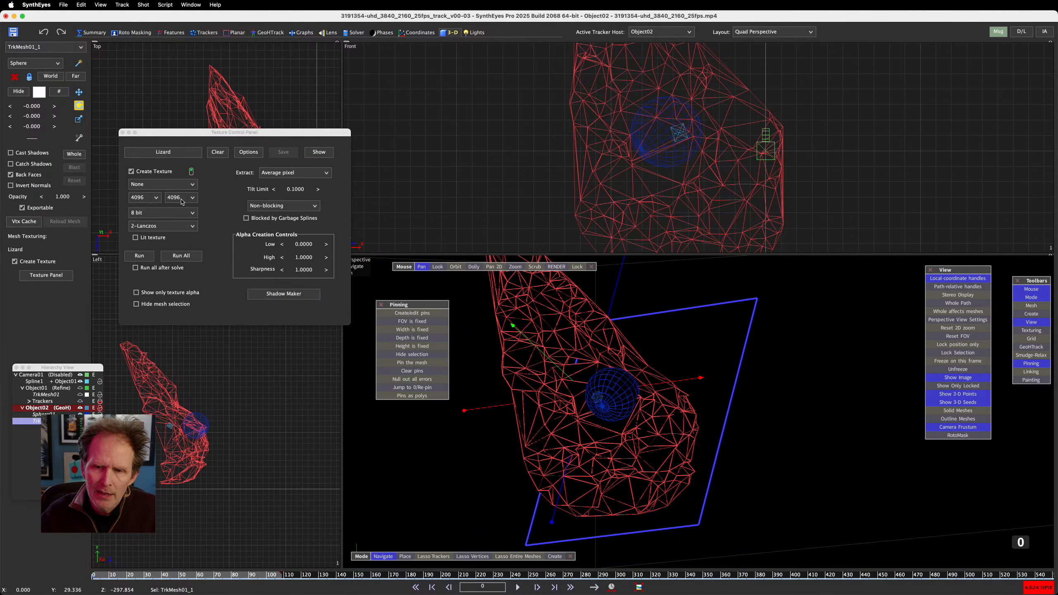
Step: Try extracting the texture for the selected mesh alone, and run the Average pixel extraction for all suitable meshes instead
{"action": "left_click", "coordinate": [139, 255]}
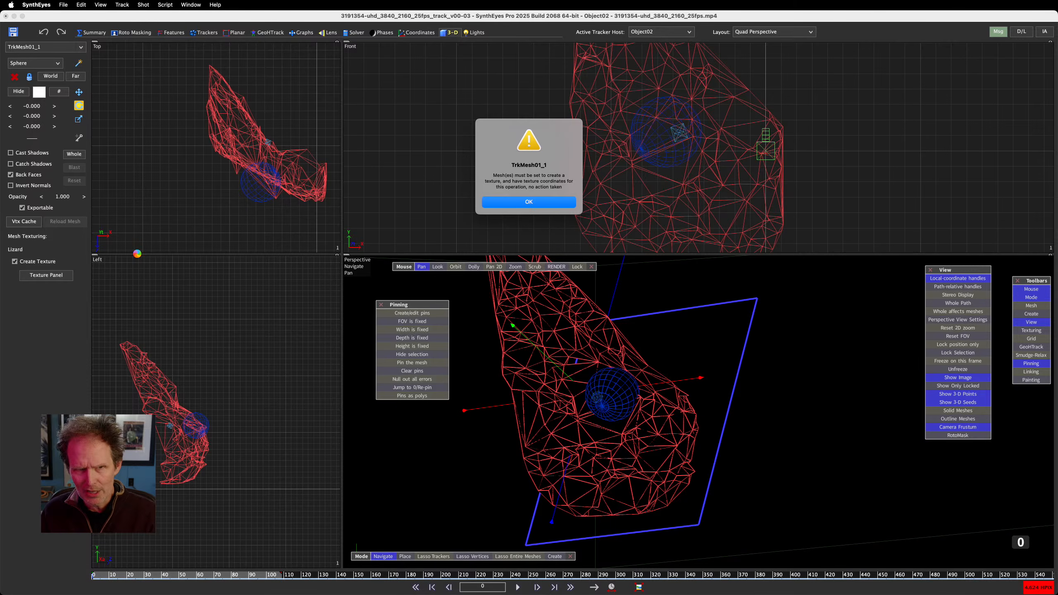
{"action": "left_click", "coordinate": [537, 204]}
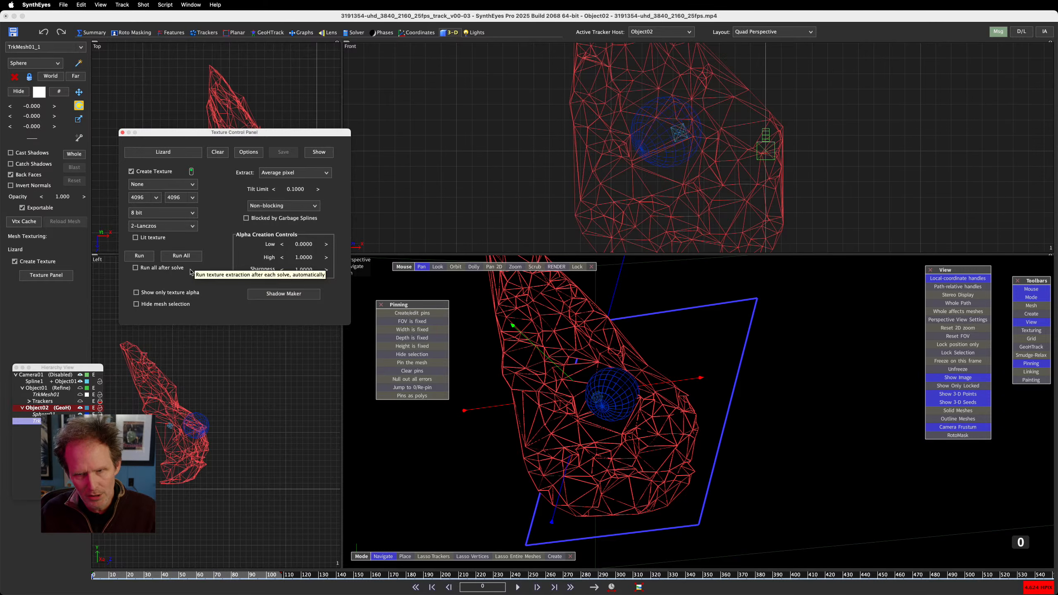
{"action": "left_click", "coordinate": [147, 260]}
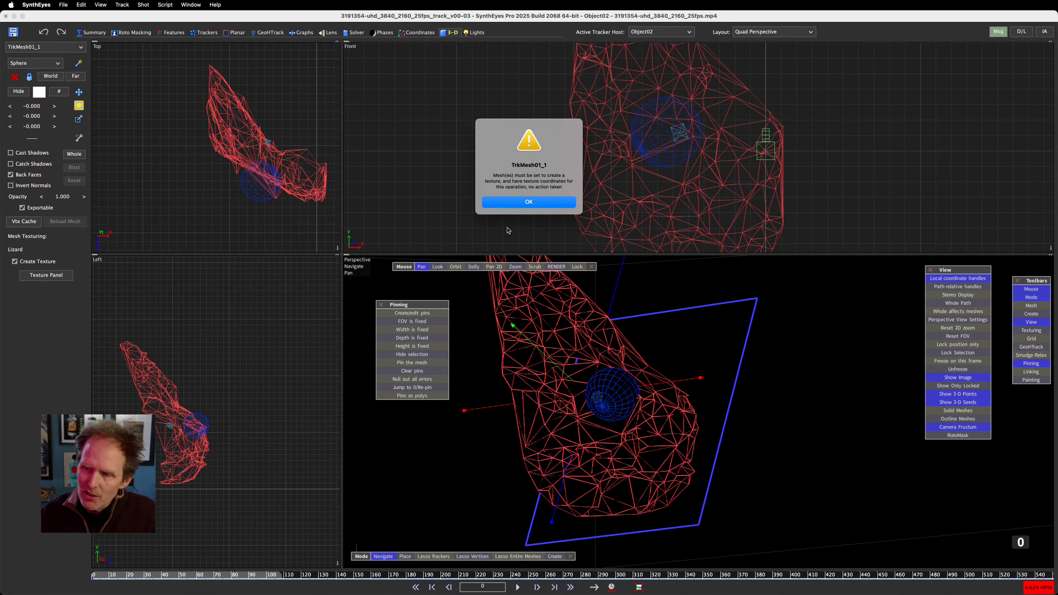
{"action": "left_click", "coordinate": [524, 208]}
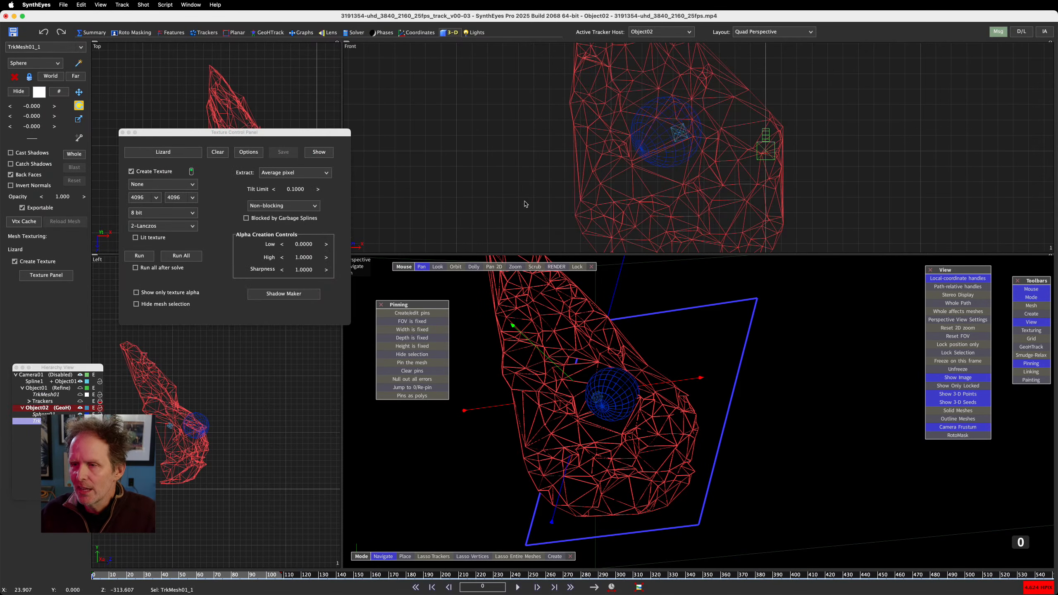
{"action": "left_click", "coordinate": [175, 260]}
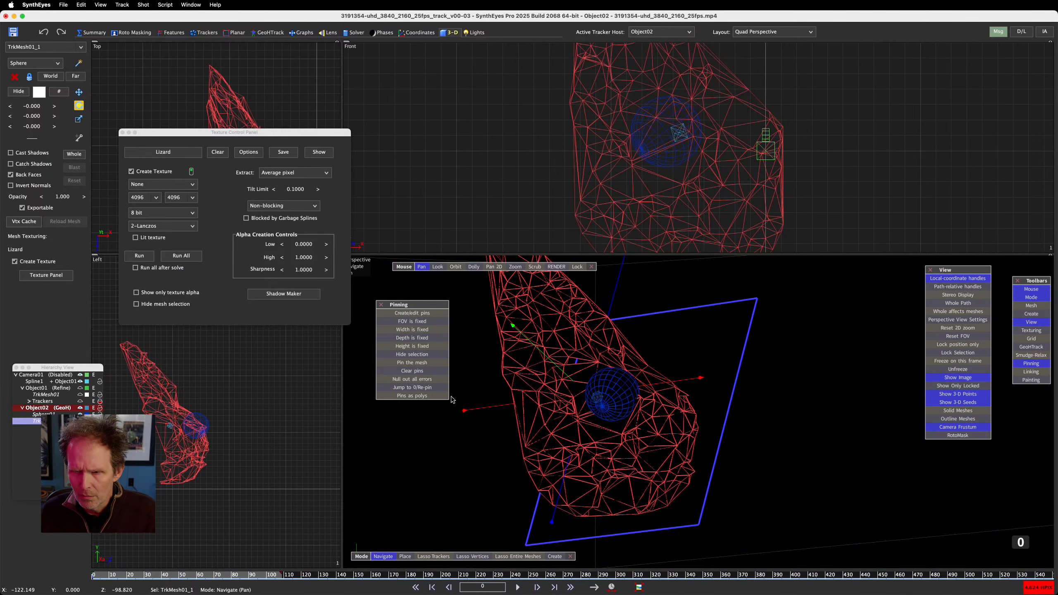
Step: Hide the mesh selection highlighting and display the meshes as solid in the perspective view
{"action": "left_click", "coordinate": [153, 306]}
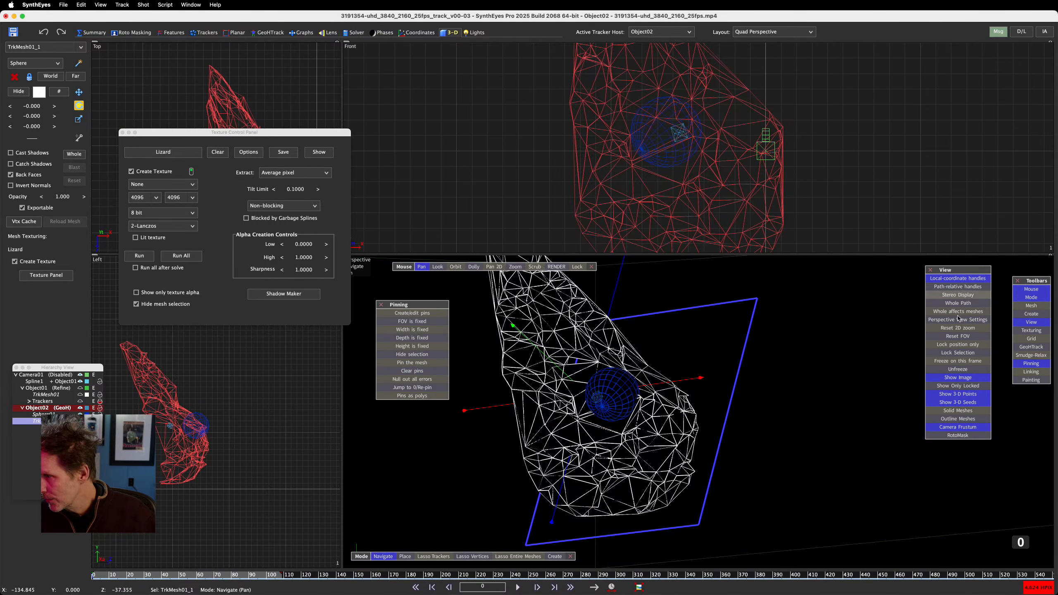
{"action": "left_click", "coordinate": [958, 412]}
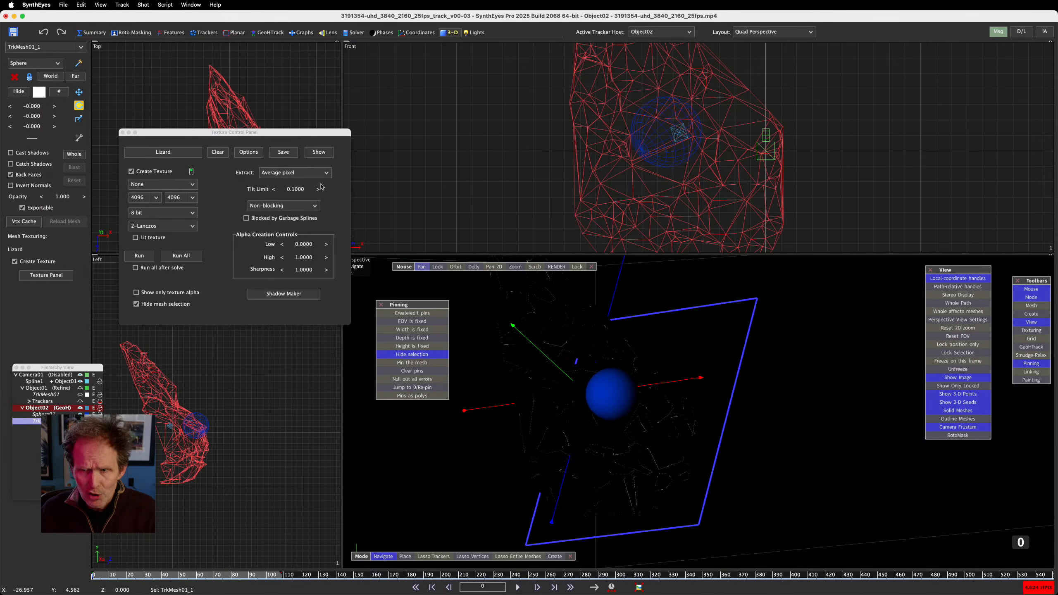
Step: Inspect the extracted Lizard.jpg texture image in Preview, close it and return to SynthEyes
{"action": "left_click", "coordinate": [322, 157]}
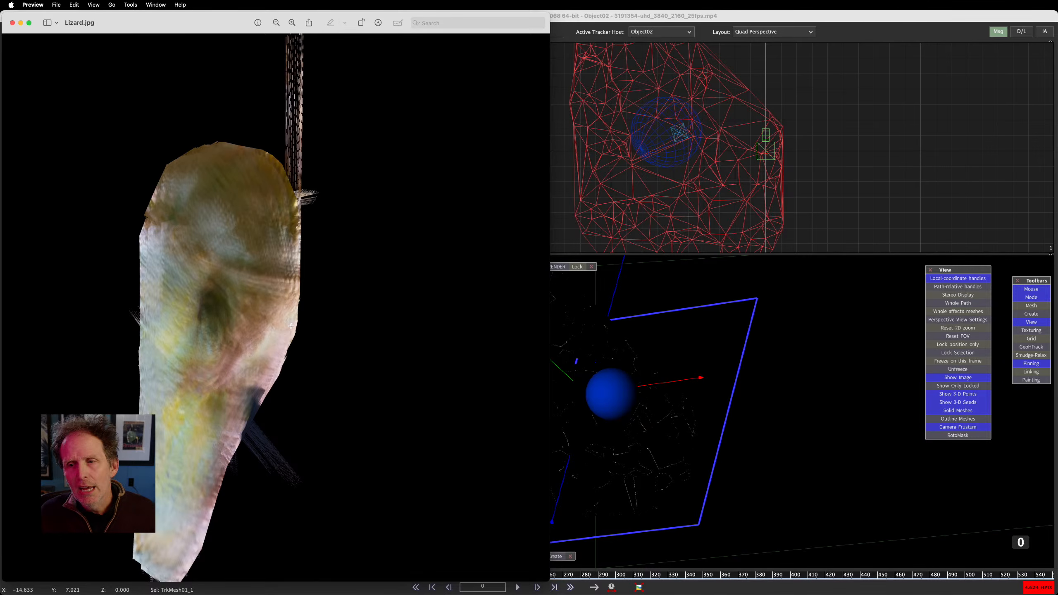
{"action": "left_click", "coordinate": [12, 22]}
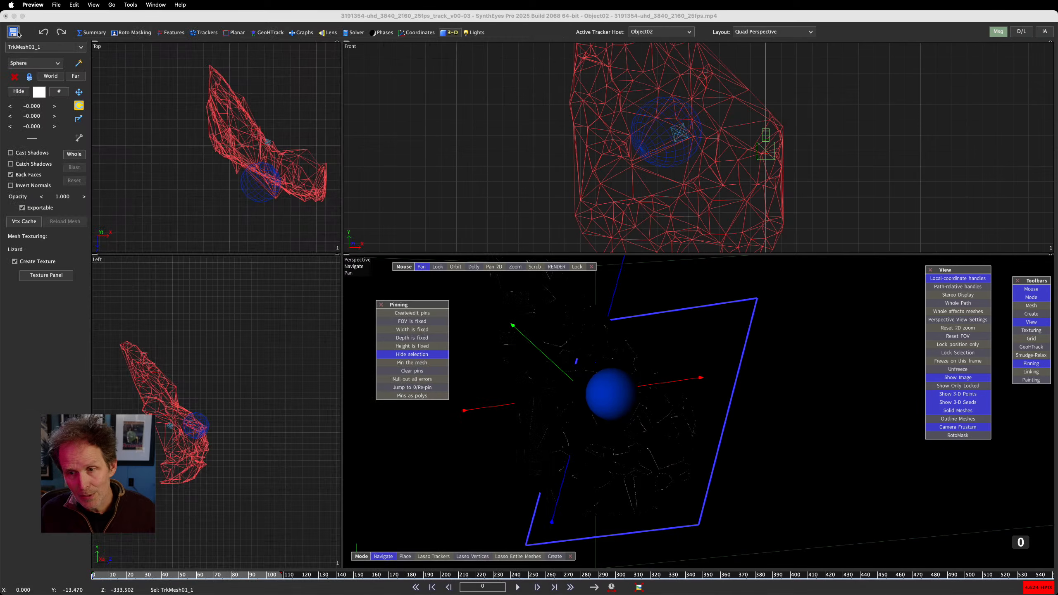
{"action": "left_click", "coordinate": [162, 362]}
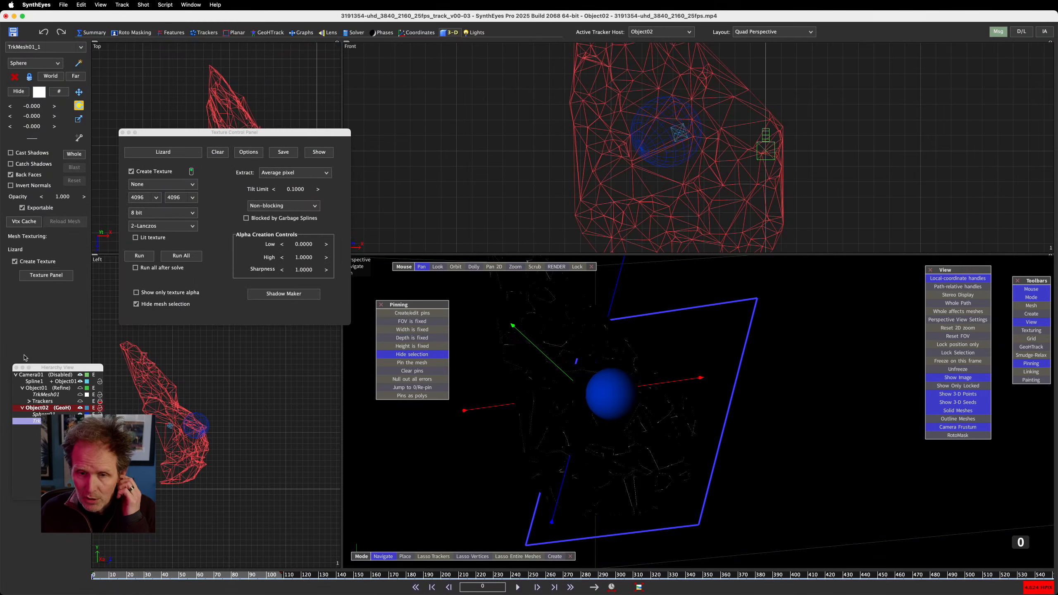
Step: Set the texture extraction method to Best pixel and rerun the extraction for all suitable meshes
{"action": "left_click", "coordinate": [311, 173]}
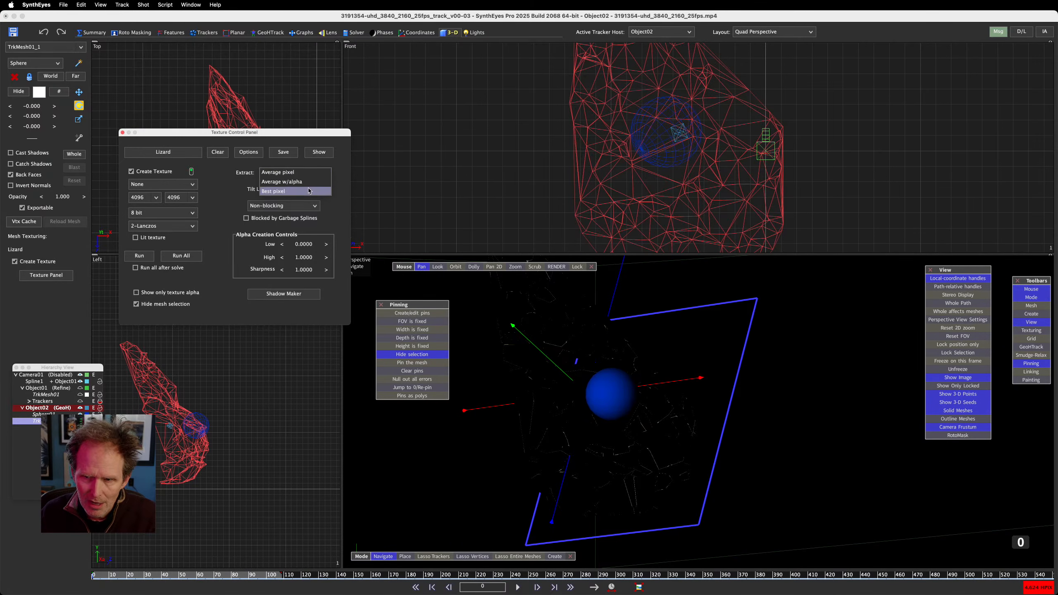
{"action": "left_click", "coordinate": [310, 191]}
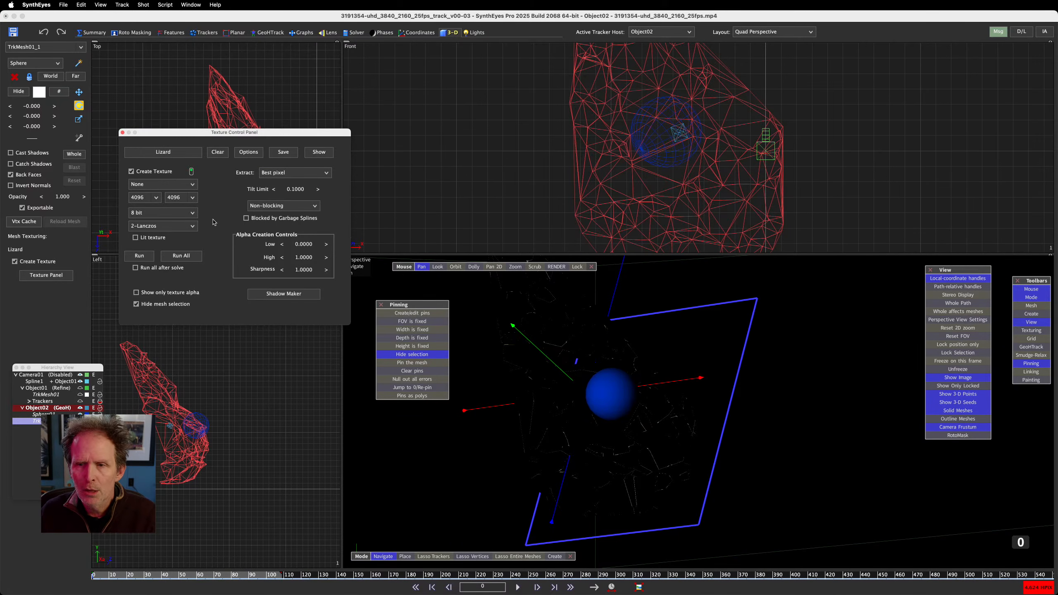
{"action": "left_click", "coordinate": [192, 262]}
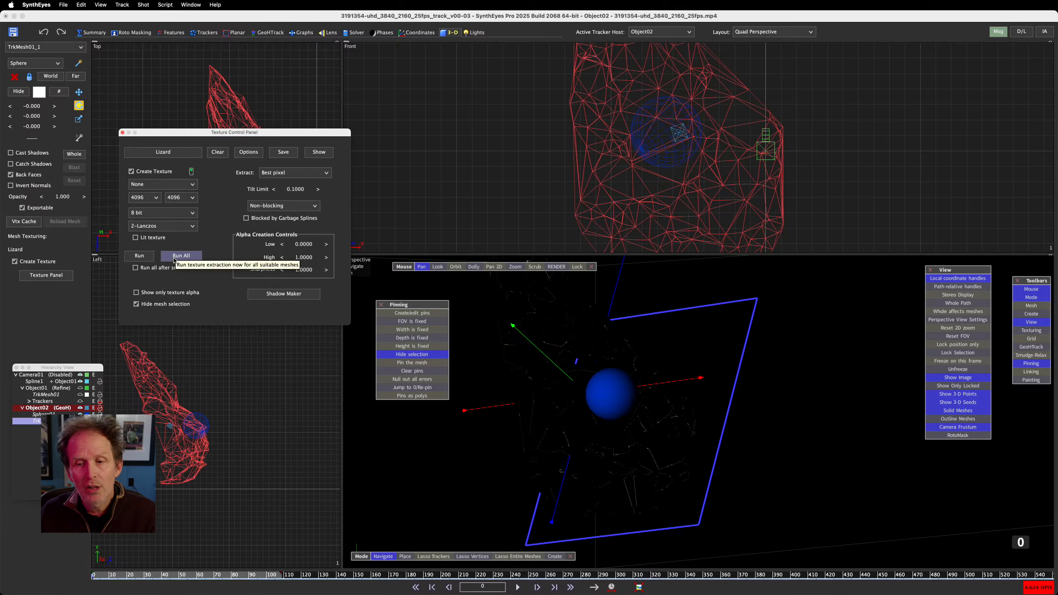
{"action": "left_click", "coordinate": [175, 260]}
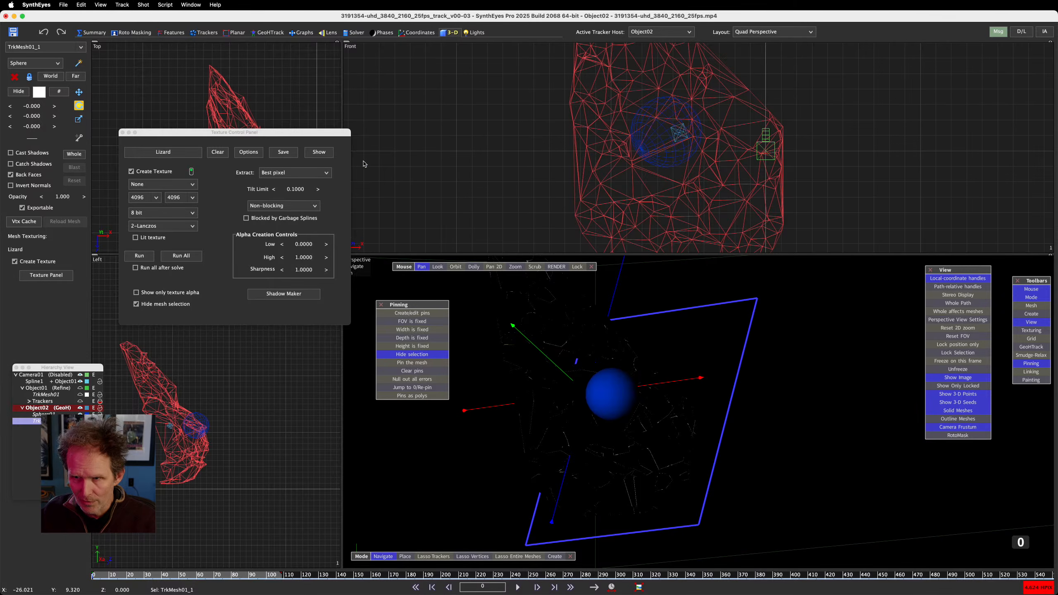
Step: Inspect the Best pixel version of the Lizard.jpg texture, and close both the image and the texture controls
{"action": "left_click", "coordinate": [319, 153]}
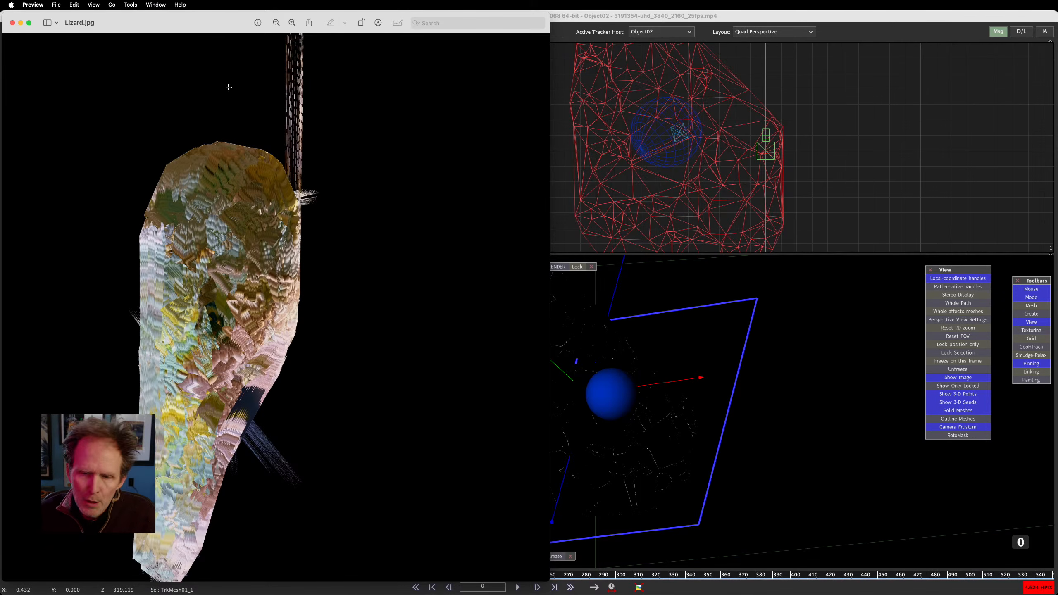
{"action": "left_click", "coordinate": [13, 23]}
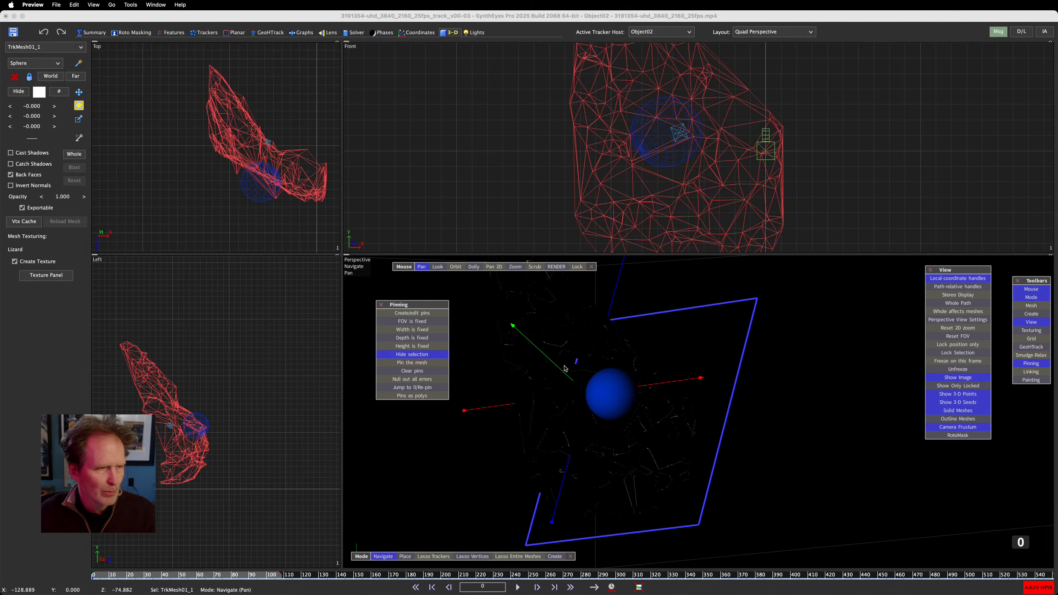
{"action": "left_click", "coordinate": [65, 16]}
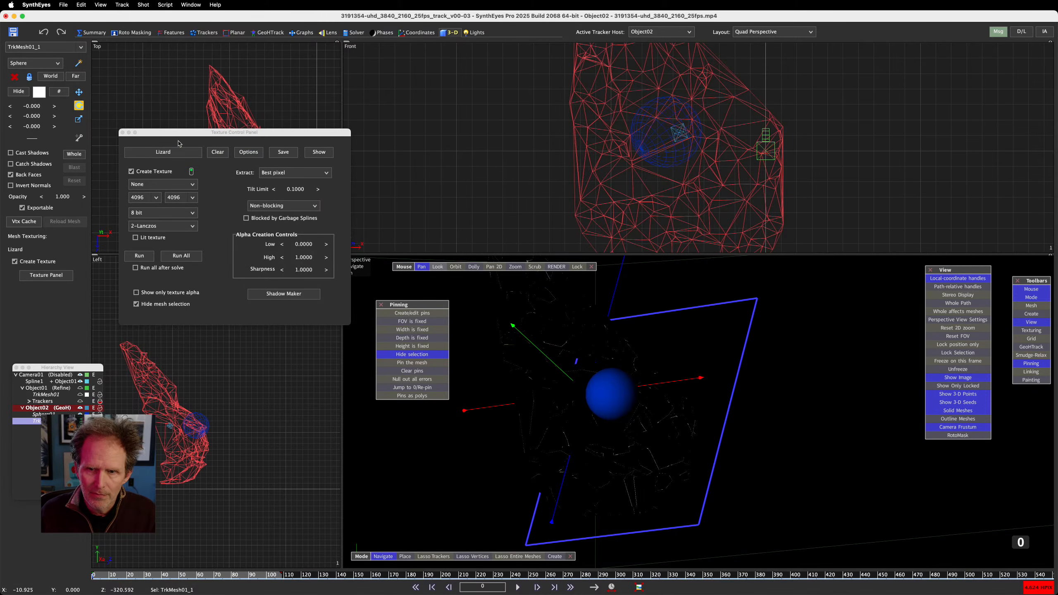
{"action": "left_click", "coordinate": [123, 132]}
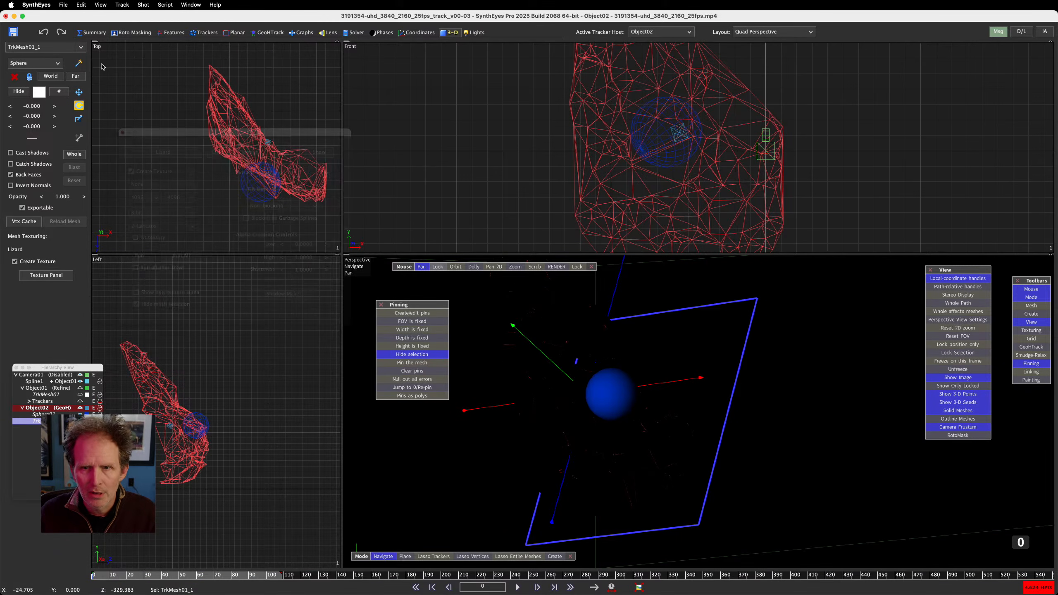
{"action": "left_click", "coordinate": [64, 4]}
{"action": "mouse_move", "coordinate": [81, 104]}
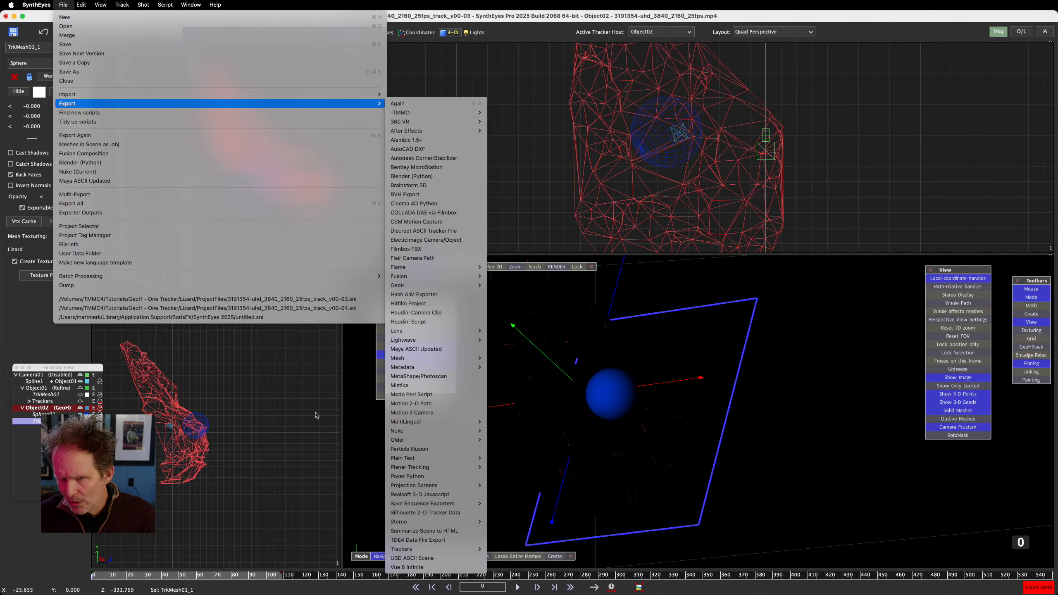
{"action": "mouse_move", "coordinate": [429, 358]}
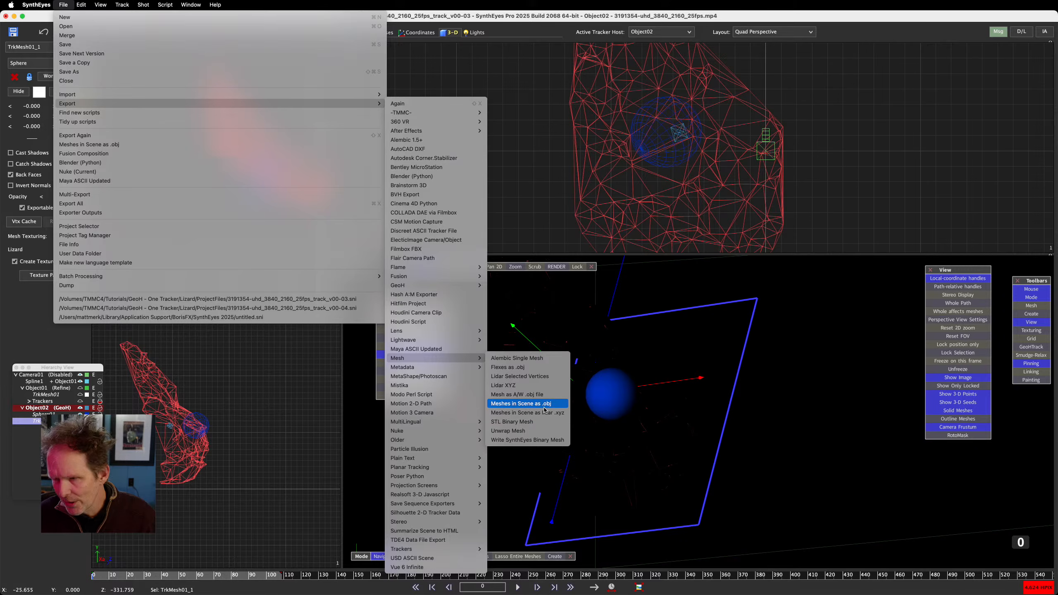
{"action": "key", "text": "Escape"}
{"action": "key", "text": "Escape"}
{"action": "key", "text": "Escape"}
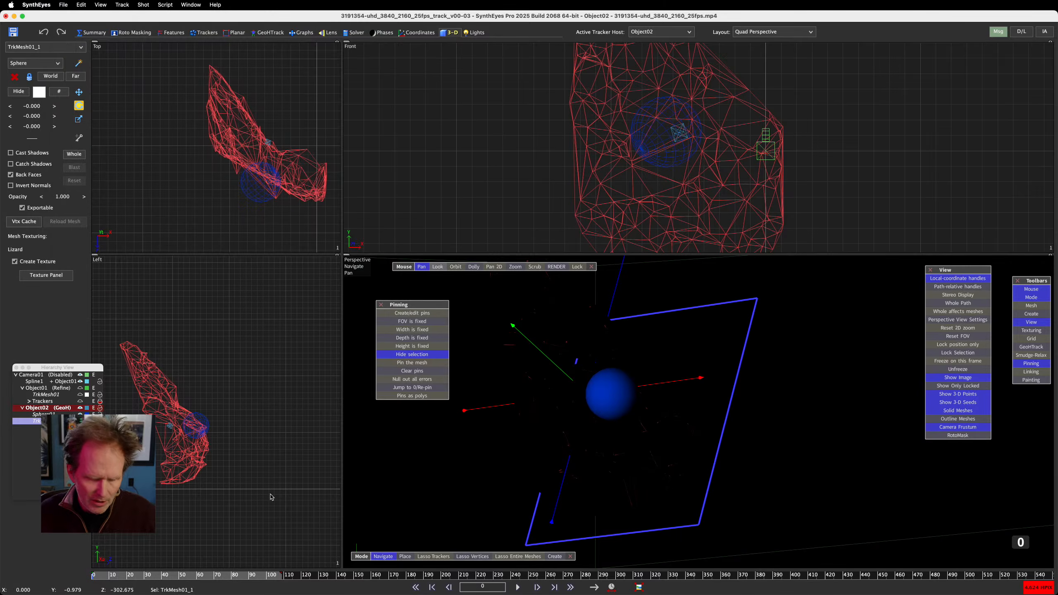
Step: Switch to Blender, where the TrkMesh01_1 mesh is loaded
{"action": "key", "text": "super+Tab"}
{"action": "key", "text": "super+Tab"}
{"action": "key", "text": "super+Tab"}
{"action": "key", "text": "super+Tab"}
{"action": "key", "text": "super+Tab"}
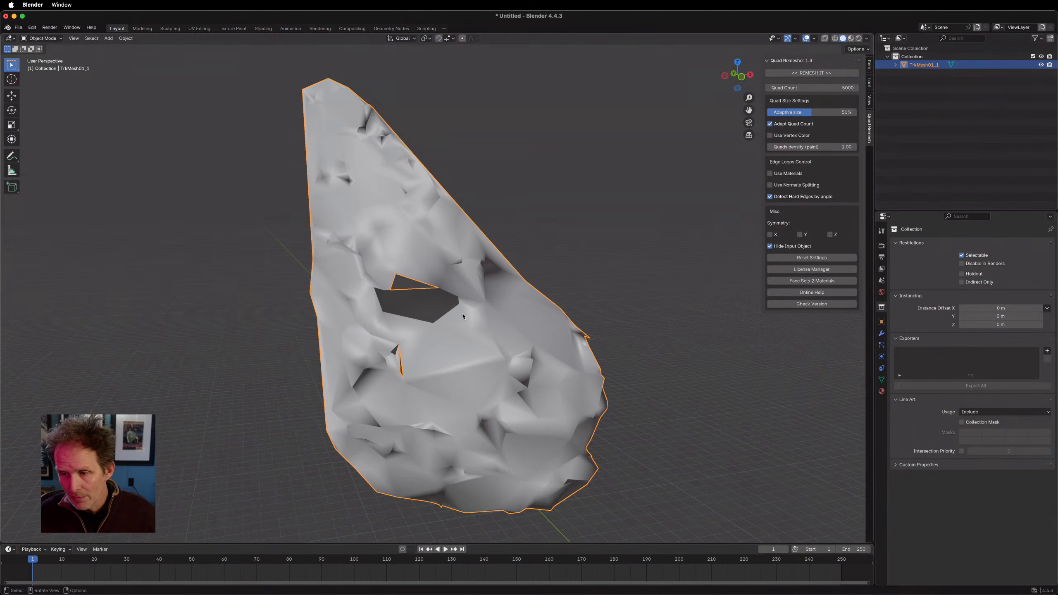
Step: Enter Edit Mode on the TrkMesh01_1 mesh around the large hole
{"action": "middle_click_drag", "start_coordinate": [462, 313], "coordinate": [436, 299]}
{"action": "scroll", "coordinate": [404, 301], "scroll_direction": "up", "scroll_amount": 2}
{"action": "scroll", "coordinate": [404, 304], "scroll_direction": "up", "scroll_amount": 2}
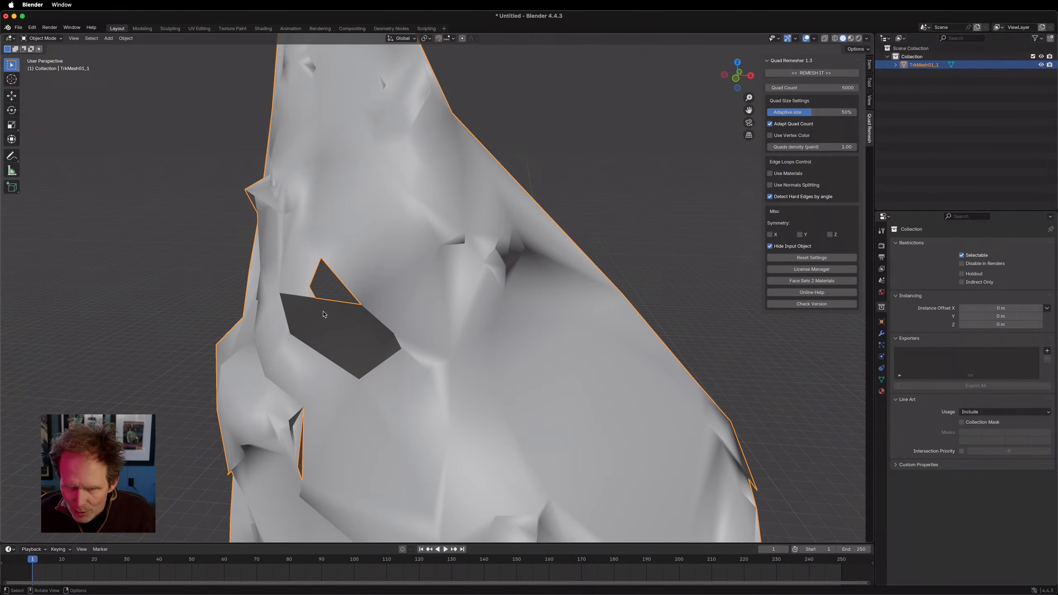
{"action": "key", "text": "Tab"}
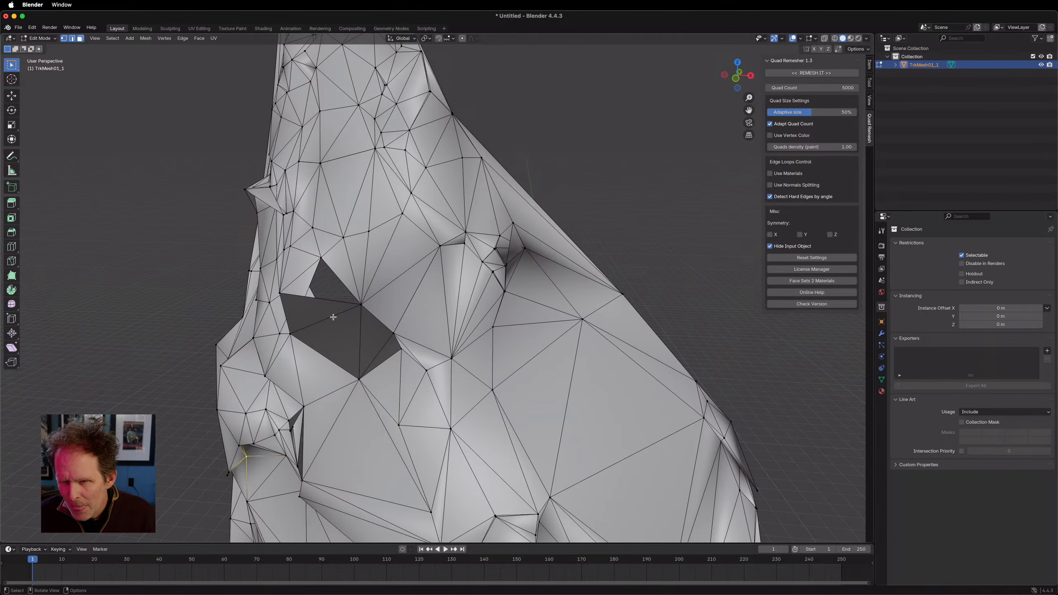
Step: Try to delete only the faces belonging to the edge at the rim of the large hole
{"action": "mouse_move", "coordinate": [333, 317]}
{"action": "middle_mouse_down"}
{"action": "mouse_move", "coordinate": [350, 362]}
{"action": "mouse_move", "coordinate": [215, 328]}
{"action": "mouse_move", "coordinate": [367, 340]}
{"action": "mouse_move", "coordinate": [368, 307]}
{"action": "mouse_move", "coordinate": [334, 297]}
{"action": "mouse_move", "coordinate": [350, 311]}
{"action": "middle_mouse_up"}
{"action": "left_click", "coordinate": [342, 289]}
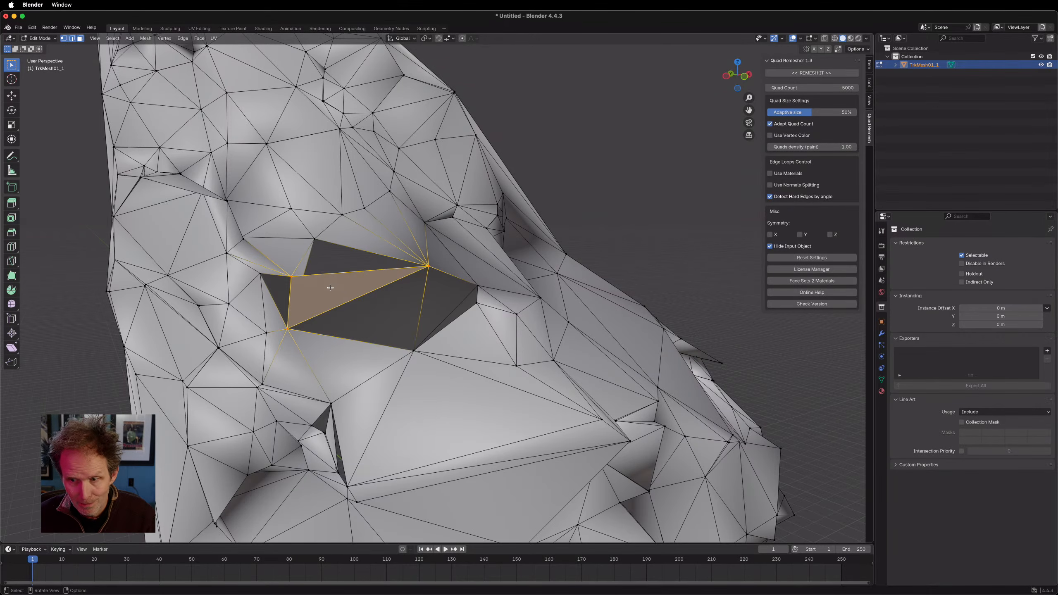
{"action": "left_click", "coordinate": [296, 271]}
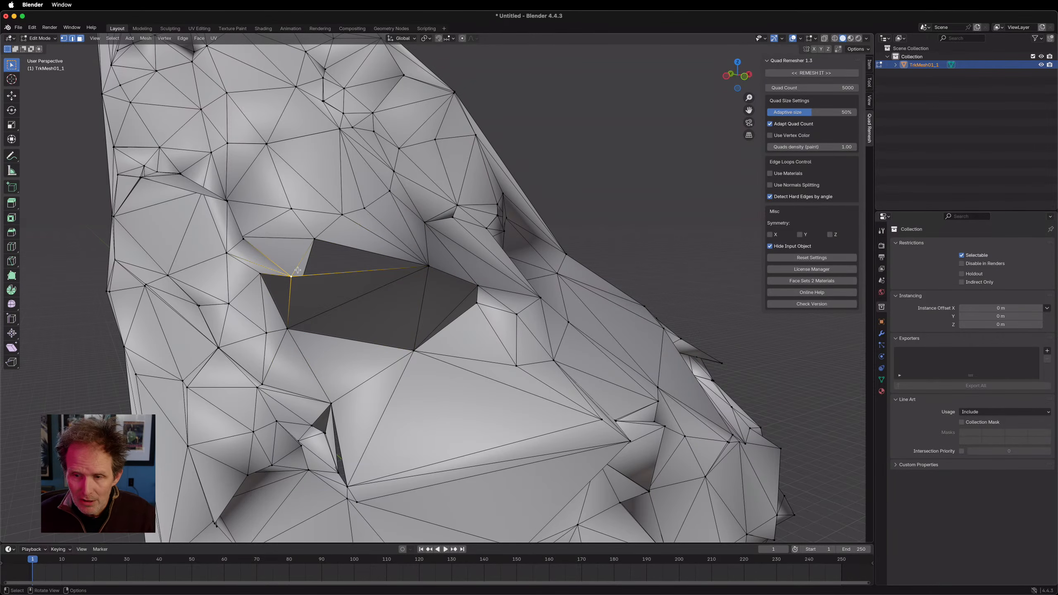
{"action": "left_click", "coordinate": [306, 270]}
{"action": "middle_click_drag", "start_coordinate": [307, 270], "coordinate": [311, 299]}
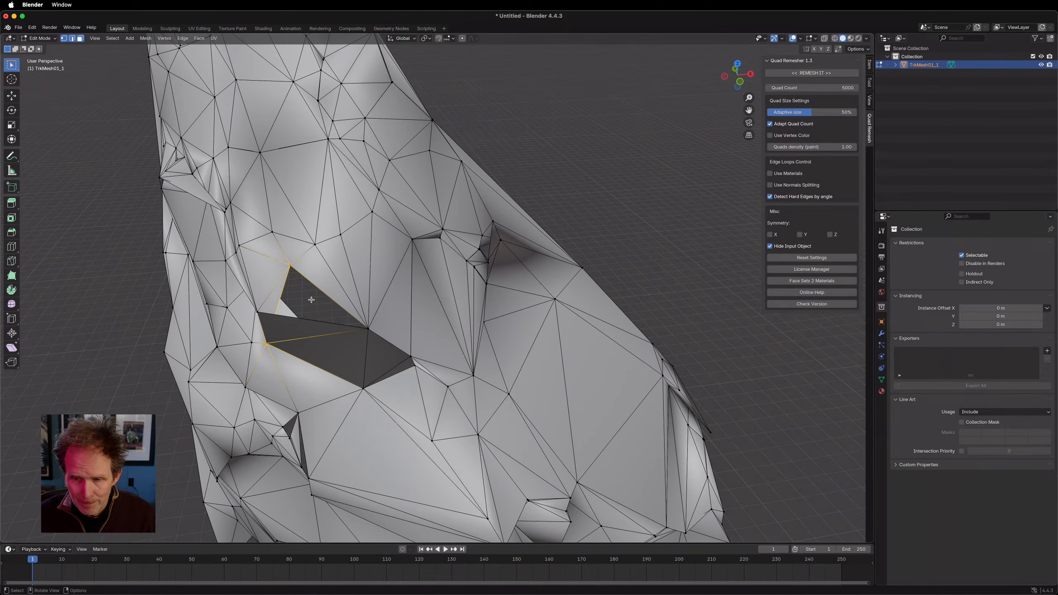
{"action": "key", "text": "x"}
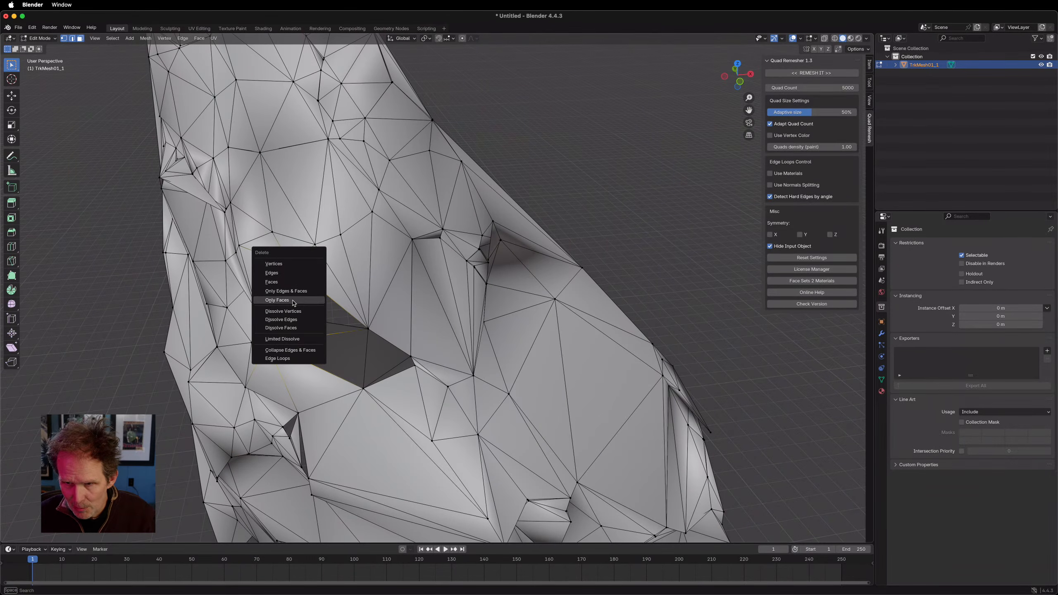
{"action": "left_click", "coordinate": [313, 301]}
{"action": "middle_click_drag", "start_coordinate": [316, 315], "coordinate": [281, 327]}
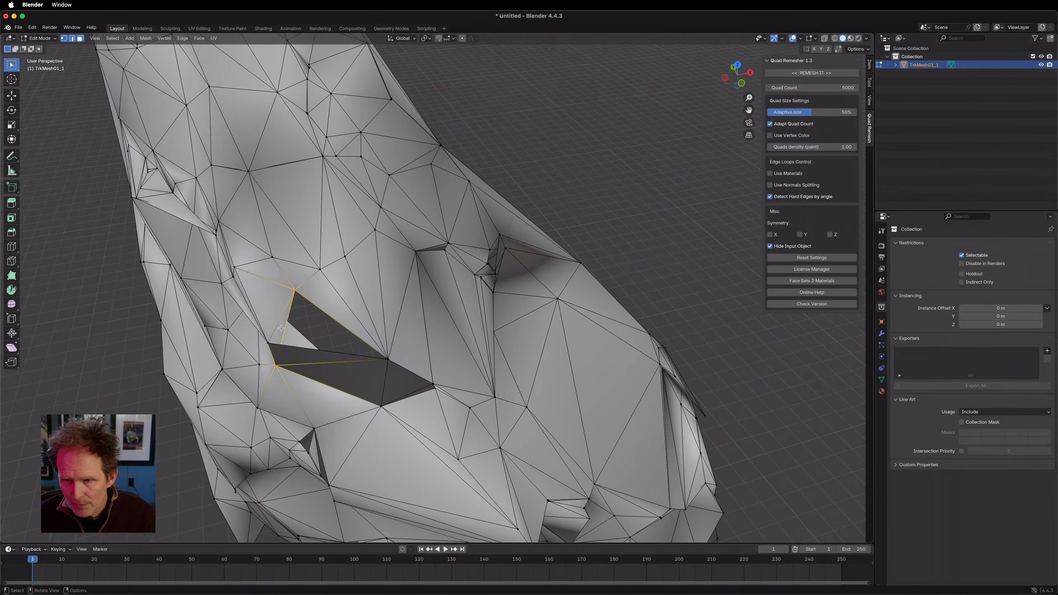
Step: Delete only the face of the long triangle overlapping the large hole
{"action": "middle_click_drag", "start_coordinate": [407, 323], "coordinate": [484, 260]}
{"action": "left_click", "coordinate": [579, 334]}
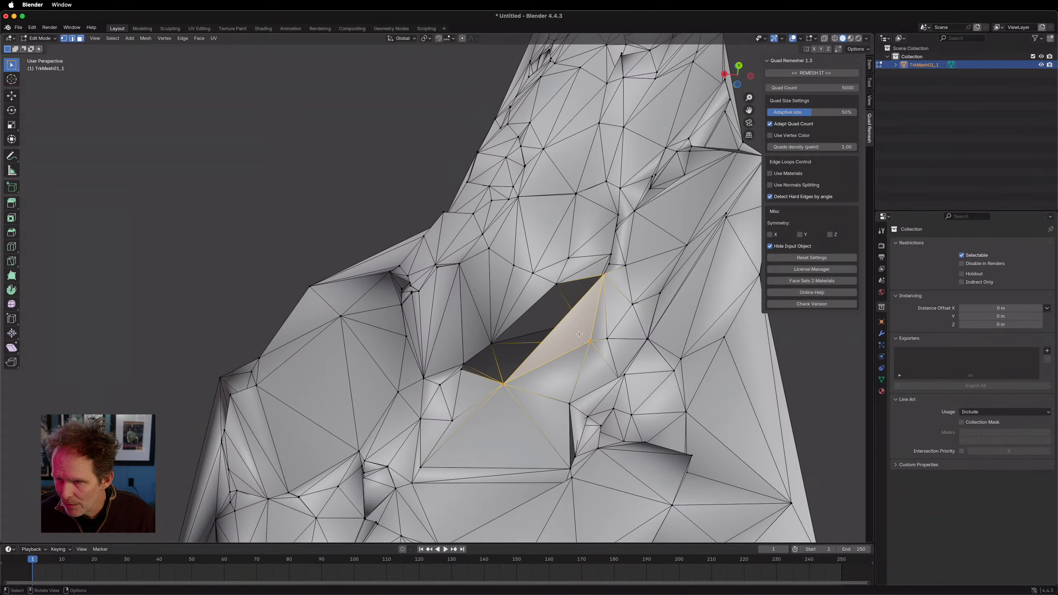
{"action": "key", "text": "x"}
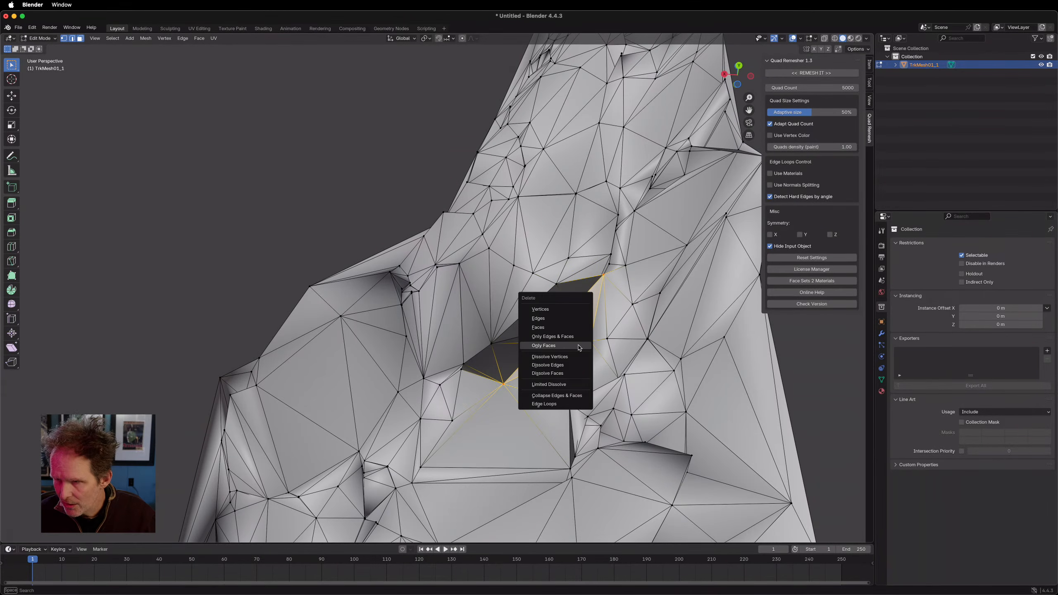
{"action": "left_click", "coordinate": [579, 346]}
{"action": "mouse_move", "coordinate": [579, 346]}
{"action": "middle_mouse_down"}
{"action": "mouse_move", "coordinate": [545, 354]}
{"action": "mouse_move", "coordinate": [572, 345]}
{"action": "middle_mouse_up"}
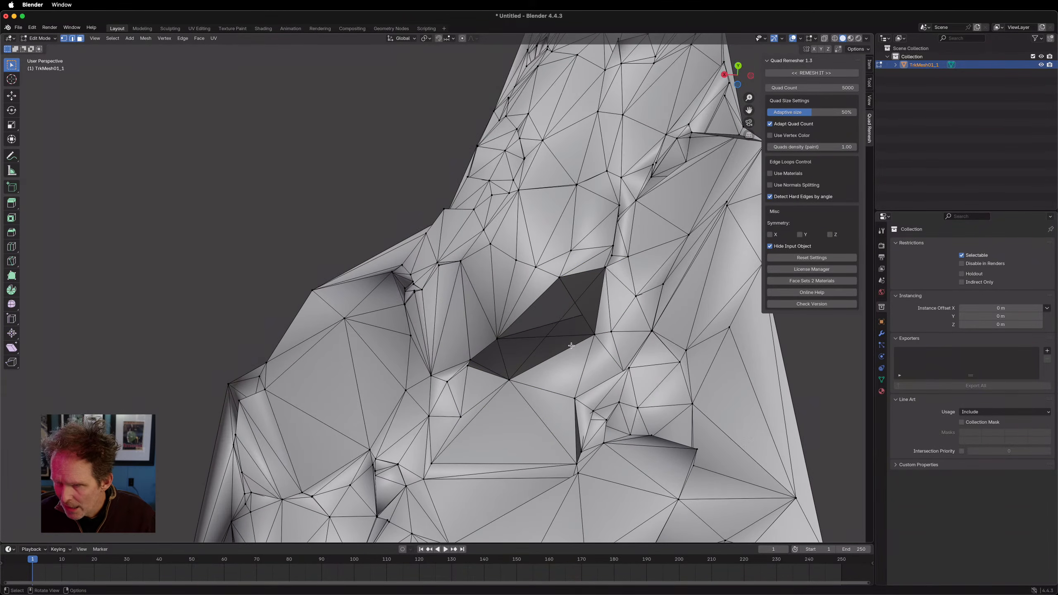
Step: Delete the leftover edge spanning the large hole using Only Edges & Faces
{"action": "left_click", "coordinate": [563, 316]}
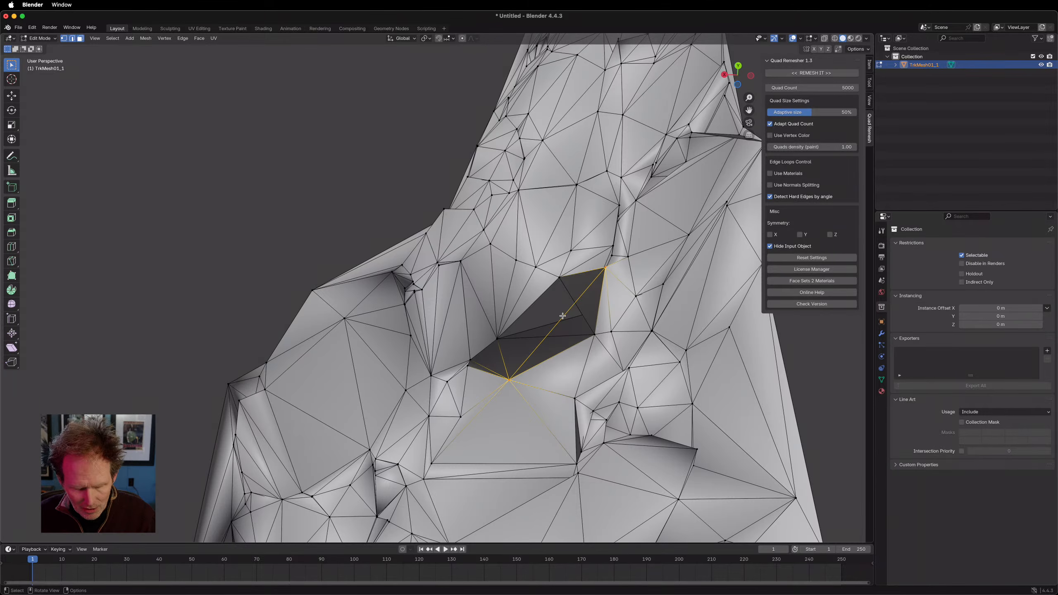
{"action": "key", "text": "x"}
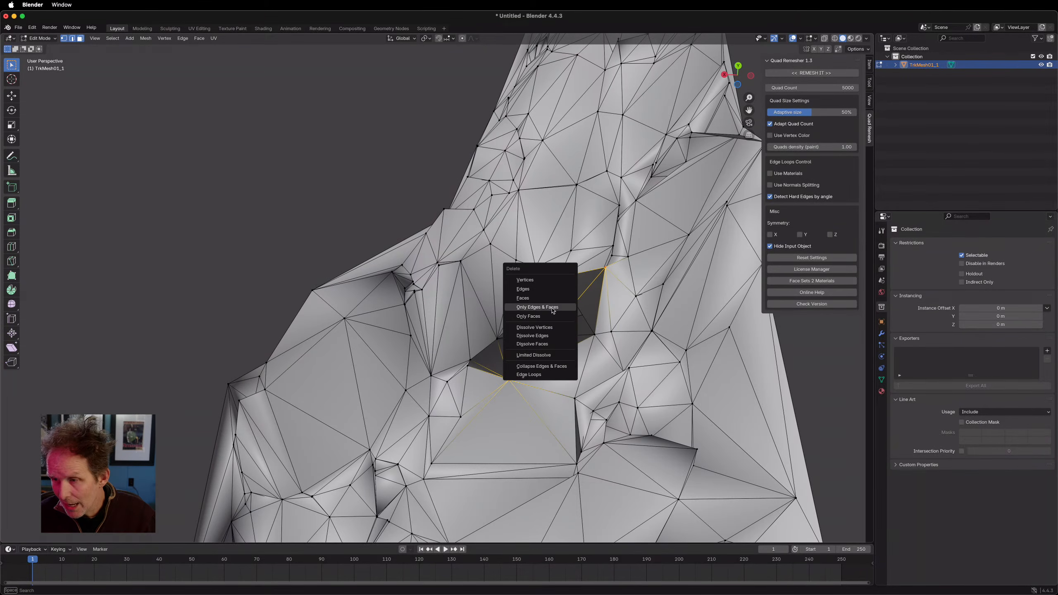
{"action": "left_click", "coordinate": [553, 311]}
{"action": "middle_click_drag", "start_coordinate": [552, 310], "coordinate": [720, 403]}
Step: Fill the triangular gap above the large hole with a new face between its two bordering edges
{"action": "left_click", "coordinate": [370, 285]}
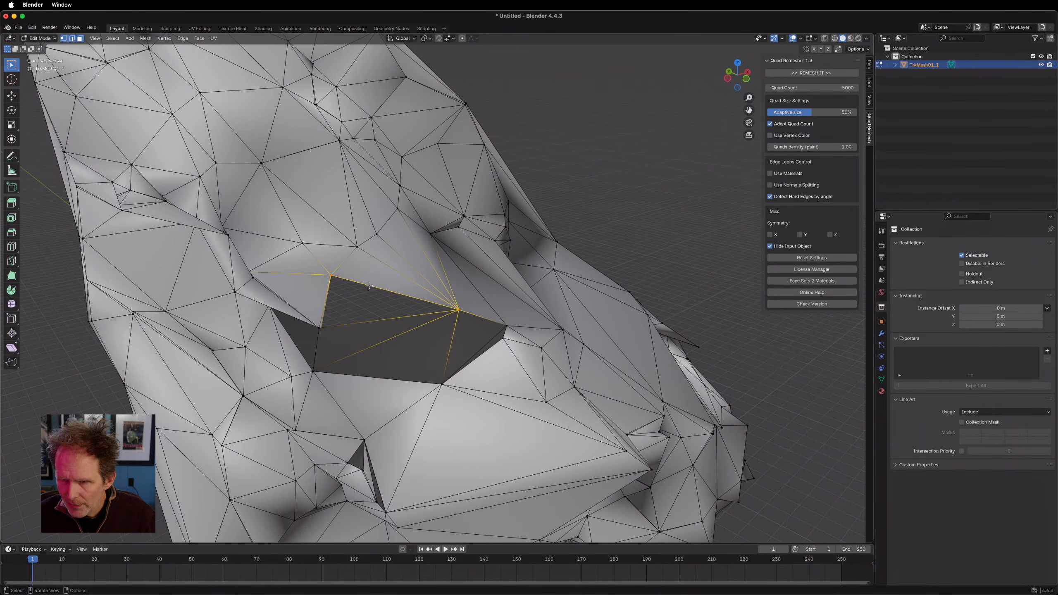
{"action": "middle_click_drag", "start_coordinate": [349, 323], "coordinate": [426, 326]}
{"action": "left_click", "coordinate": [428, 324], "text": "shift"}
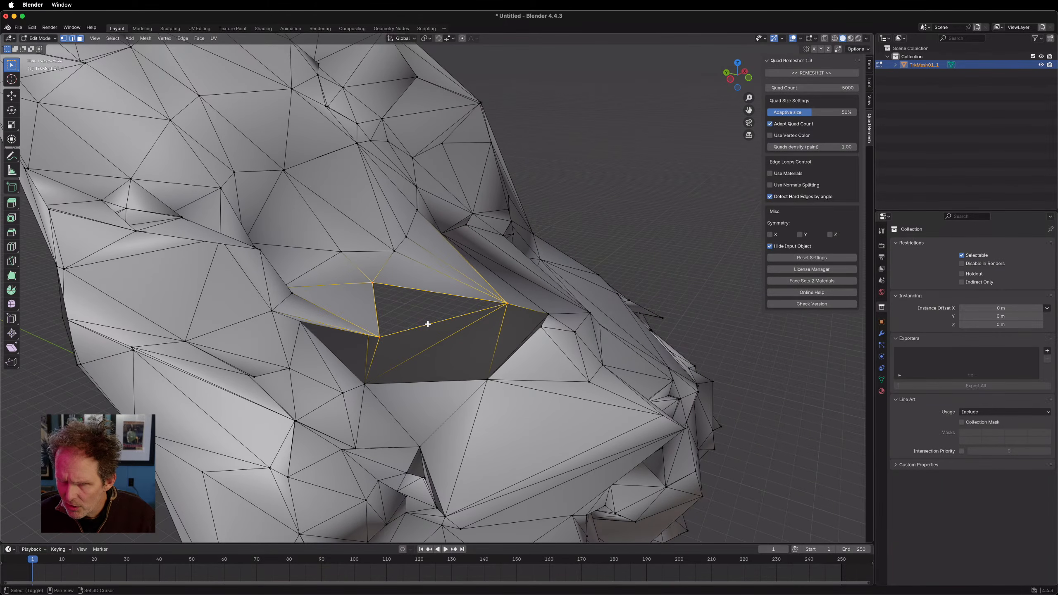
{"action": "key", "text": "f"}
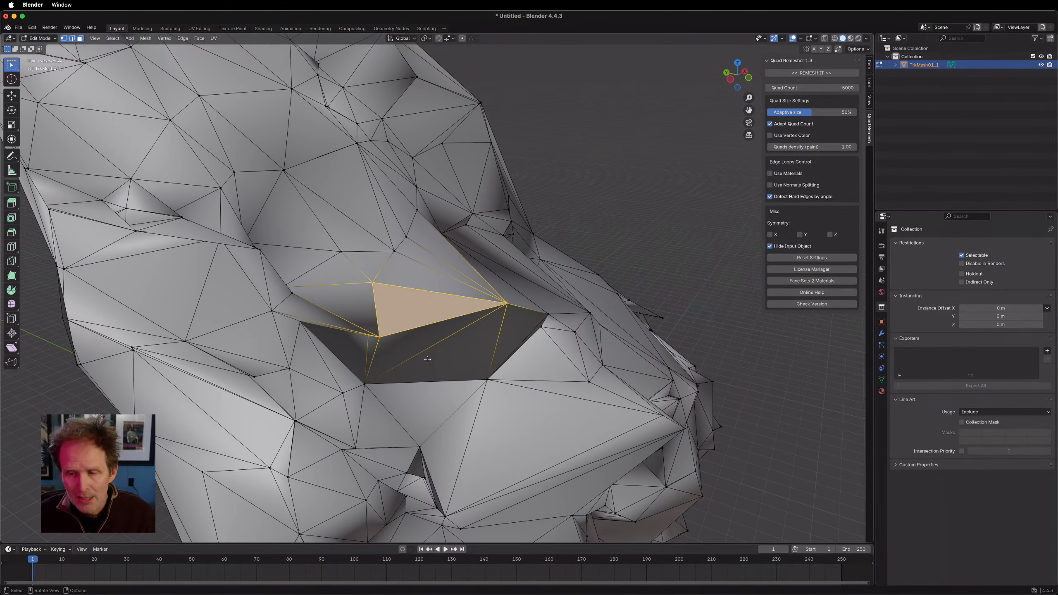
Step: Fill the narrow slit below the large hole and the small triangular gap beside it with new faces
{"action": "middle_click_drag", "start_coordinate": [427, 359], "coordinate": [395, 385]}
{"action": "left_click", "coordinate": [414, 382]}
{"action": "scroll", "coordinate": [354, 427], "scroll_direction": "up", "scroll_amount": 4}
{"action": "middle_click_drag", "start_coordinate": [318, 526], "coordinate": [300, 344], "text": "shift"}
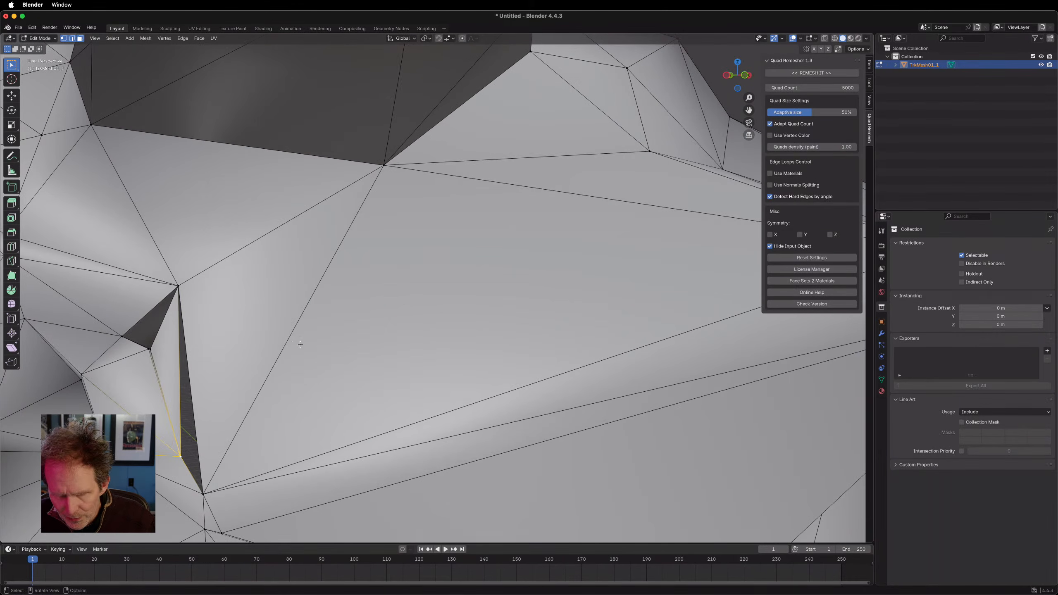
{"action": "left_click", "coordinate": [196, 435]}
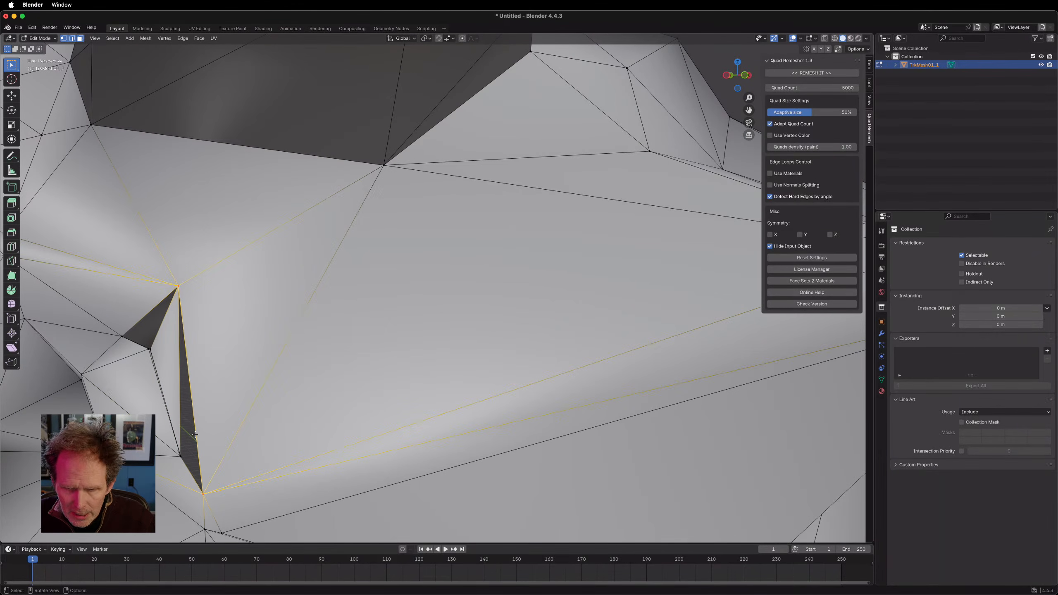
{"action": "left_click", "coordinate": [180, 404], "text": "shift"}
{"action": "key", "text": "f"}
{"action": "middle_click_drag", "start_coordinate": [196, 394], "coordinate": [262, 366]}
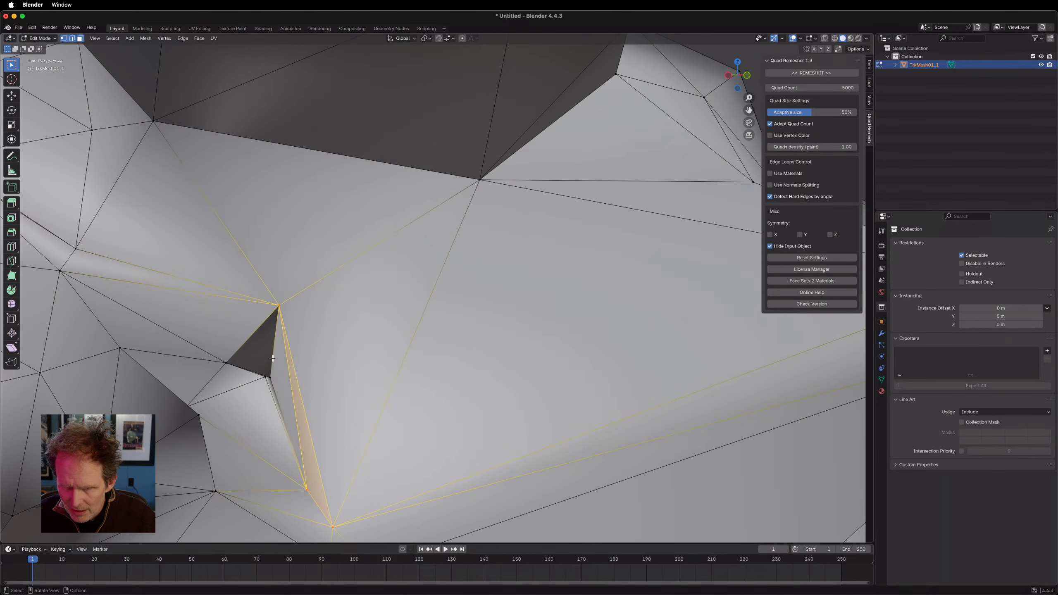
{"action": "left_click", "coordinate": [253, 331], "text": "shift"}
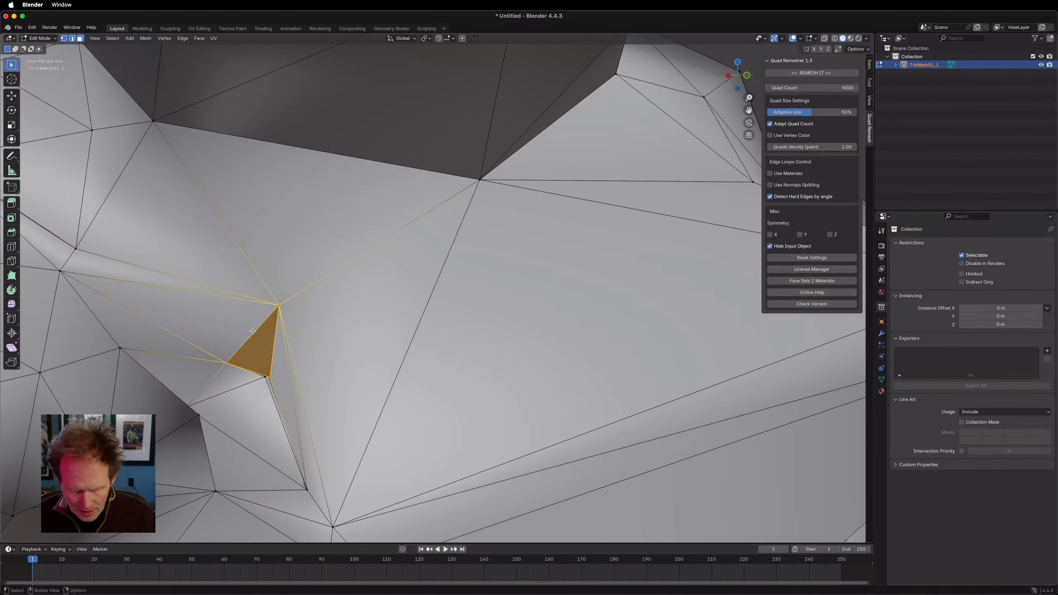
{"action": "middle_click_drag", "start_coordinate": [304, 352], "coordinate": [442, 208]}
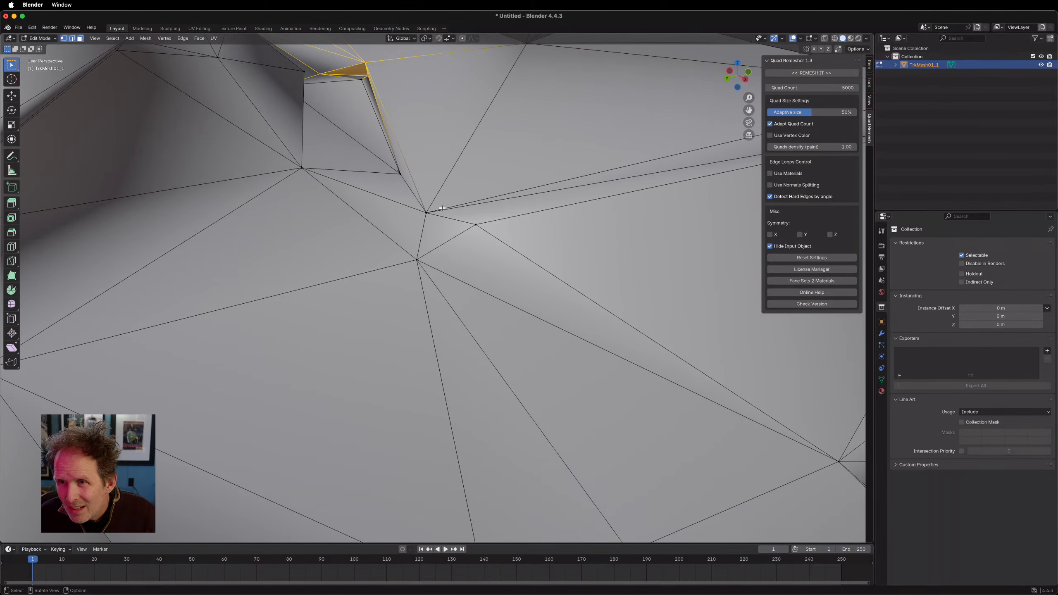
Step: Delete the vertices of the short stray edge protruding beside the deep crease below the large hole
{"action": "scroll", "coordinate": [353, 104], "scroll_direction": "down", "scroll_amount": 5}
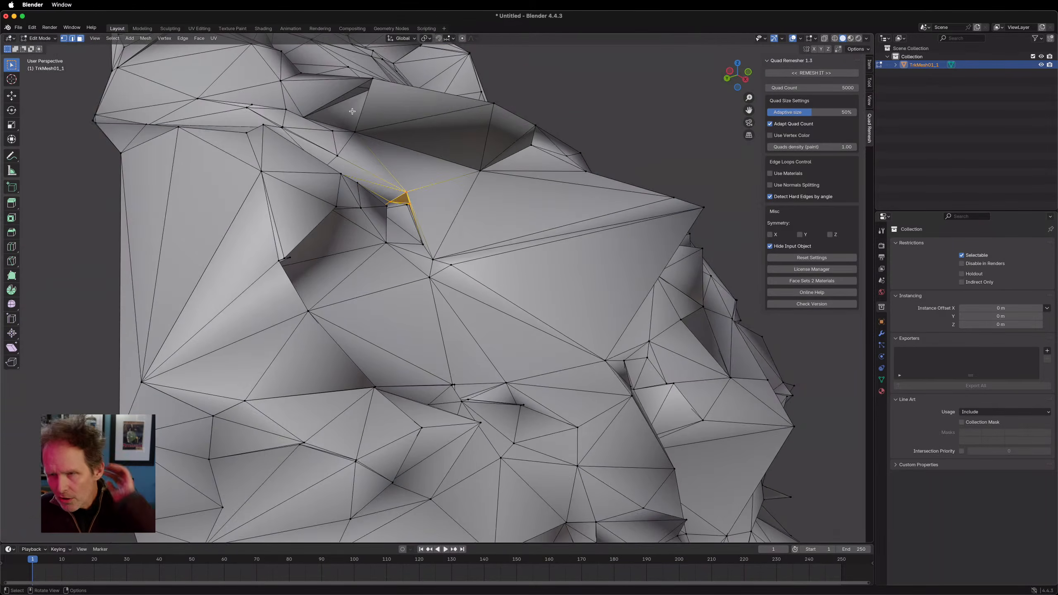
{"action": "middle_click_drag", "start_coordinate": [352, 111], "coordinate": [339, 164]}
{"action": "scroll", "coordinate": [183, 510], "scroll_direction": "up", "scroll_amount": 2}
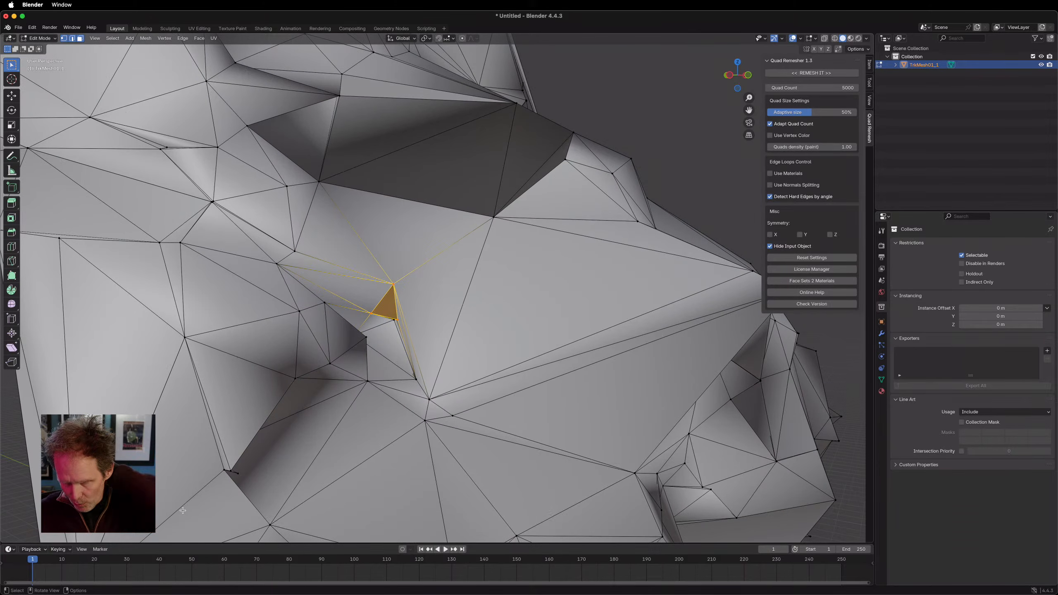
{"action": "left_click", "coordinate": [239, 475]}
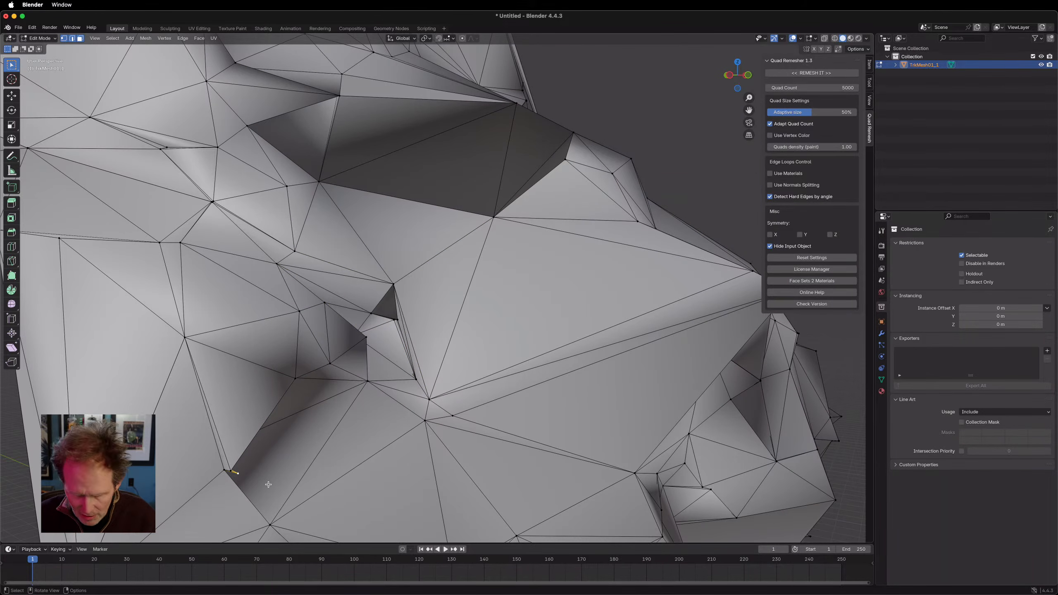
{"action": "key", "text": "x"}
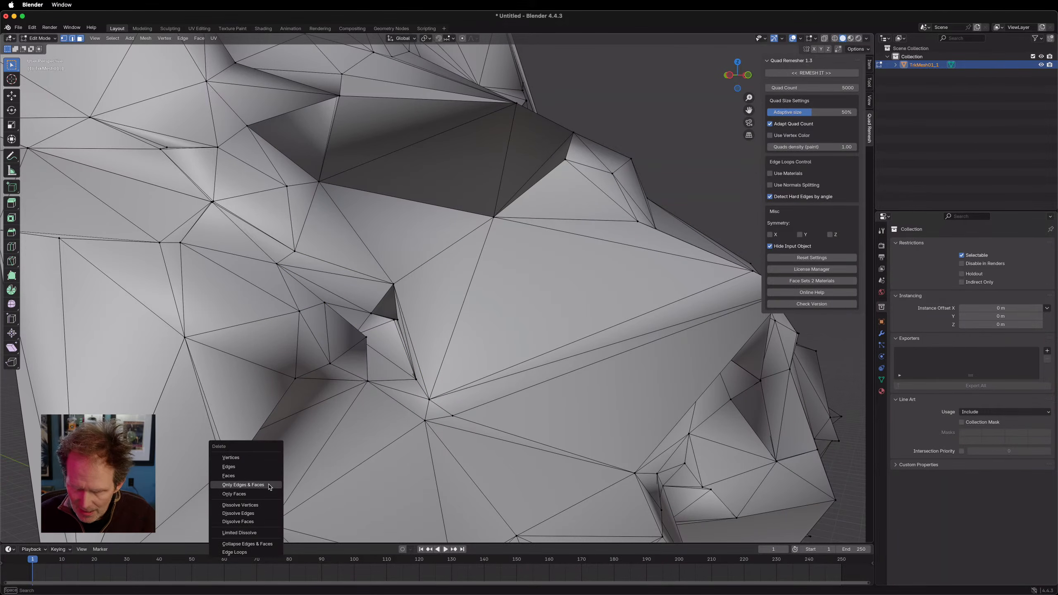
{"action": "left_click", "coordinate": [233, 457]}
Step: Clean up the mesh with Delete Loose, enabling its Faces option
{"action": "middle_click_drag", "start_coordinate": [264, 442], "coordinate": [262, 425]}
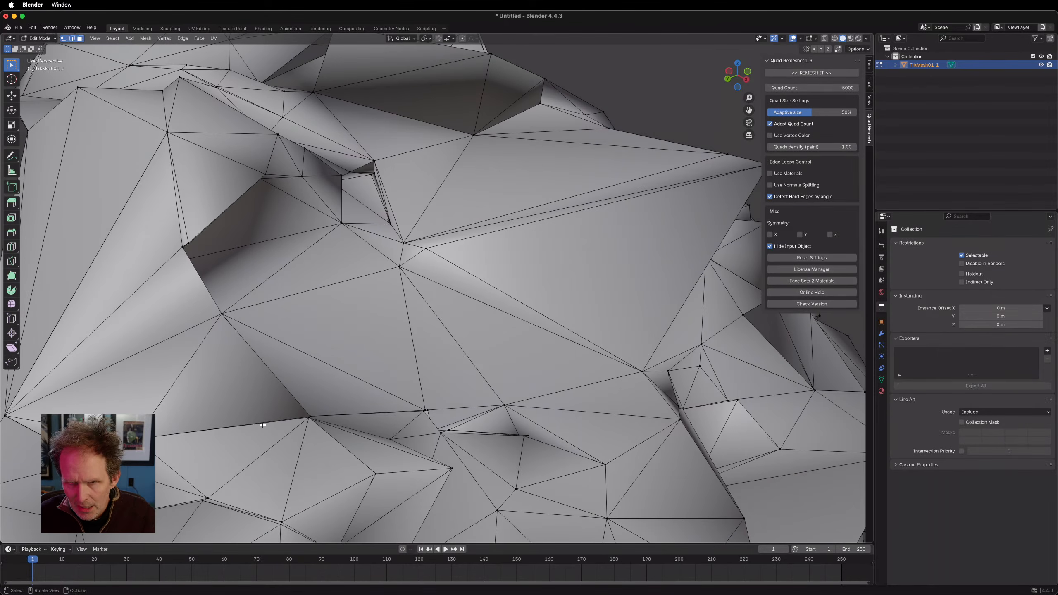
{"action": "scroll", "coordinate": [159, 301], "scroll_direction": "up", "scroll_amount": 10}
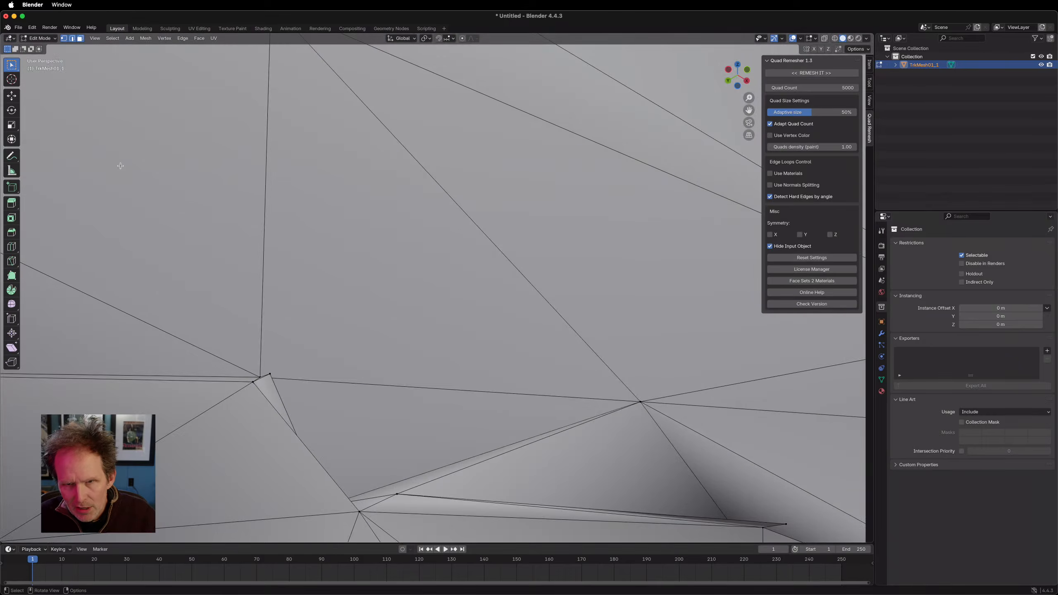
{"action": "scroll", "coordinate": [116, 159], "scroll_direction": "down", "scroll_amount": 10}
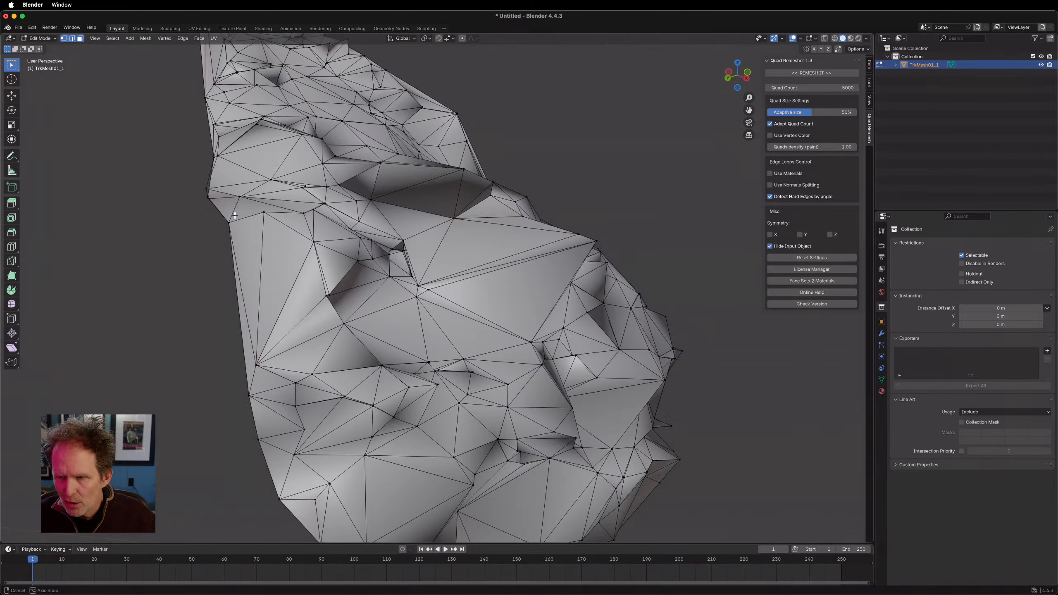
{"action": "middle_click_drag", "start_coordinate": [216, 225], "coordinate": [271, 293]}
{"action": "middle_click_drag", "start_coordinate": [304, 312], "coordinate": [445, 338]}
{"action": "middle_click_drag", "start_coordinate": [511, 295], "coordinate": [487, 268]}
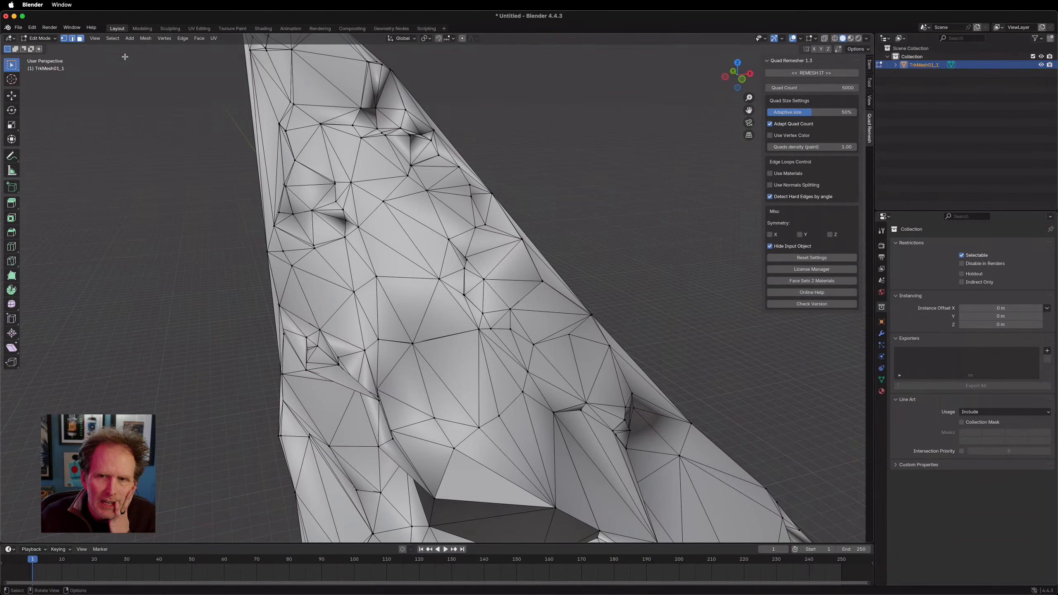
{"action": "left_click", "coordinate": [143, 38]}
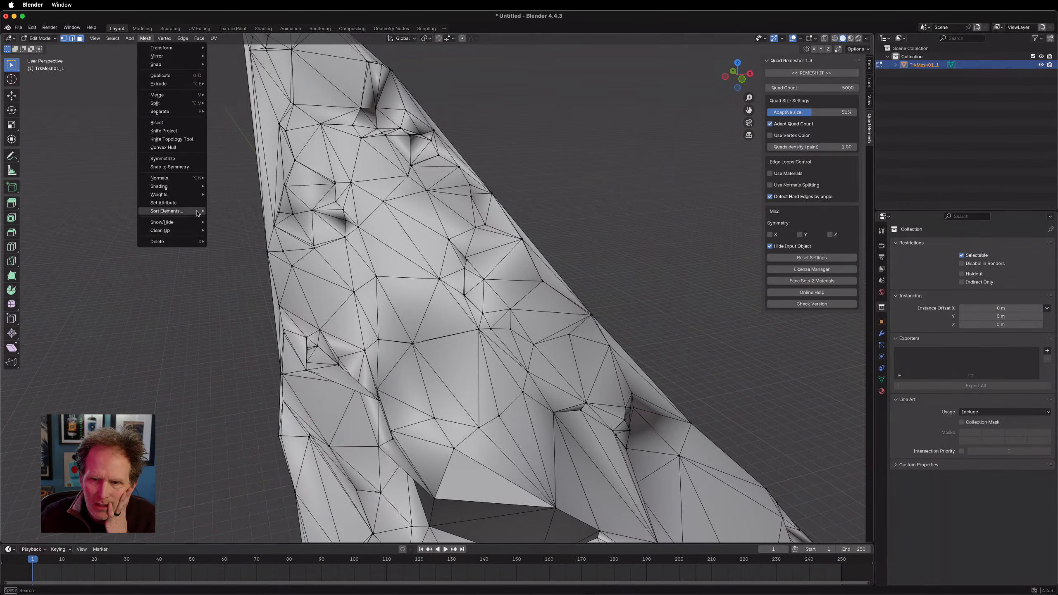
{"action": "mouse_move", "coordinate": [188, 231]}
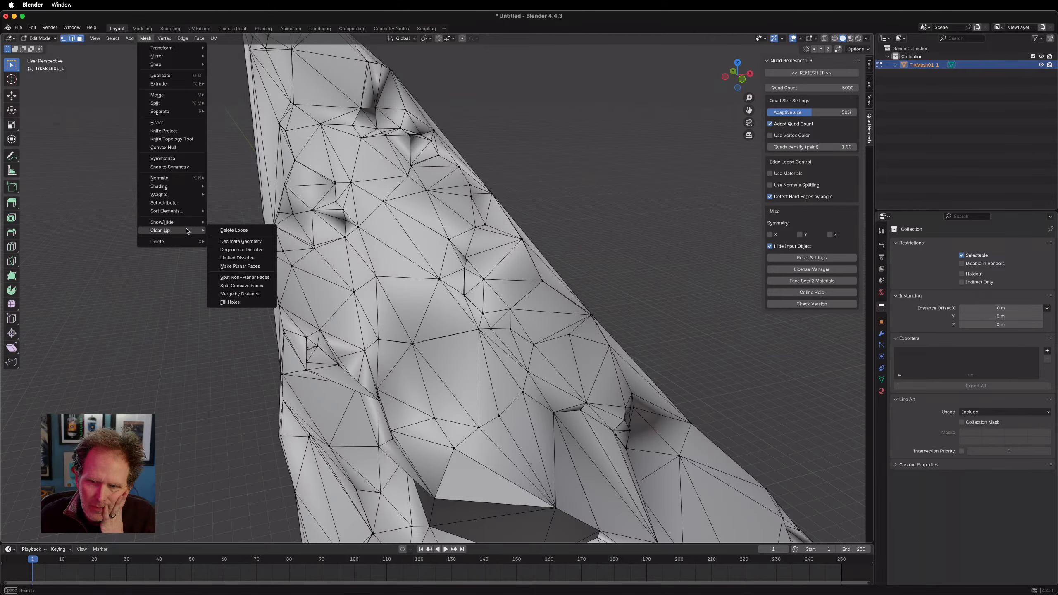
{"action": "left_click", "coordinate": [215, 229]}
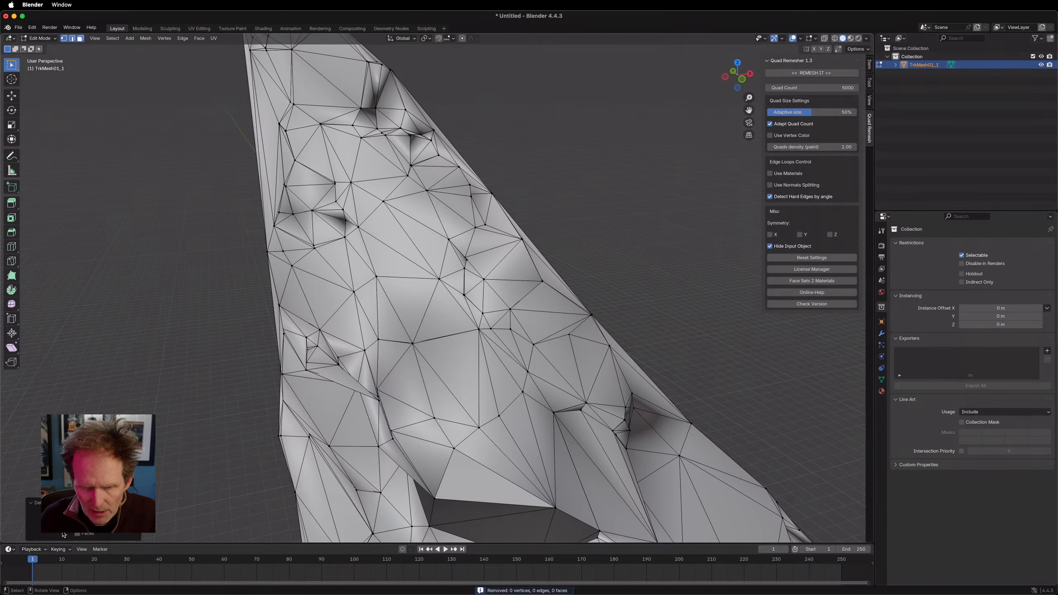
{"action": "left_click", "coordinate": [77, 534]}
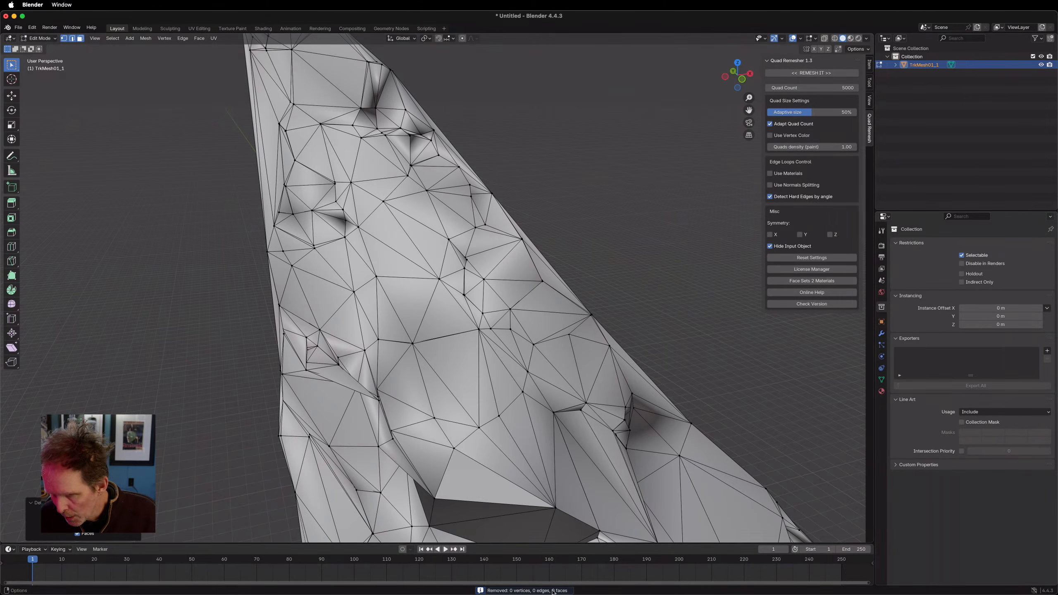
Step: Try to simplify the mesh with Decimate Geometry
{"action": "left_click", "coordinate": [145, 38]}
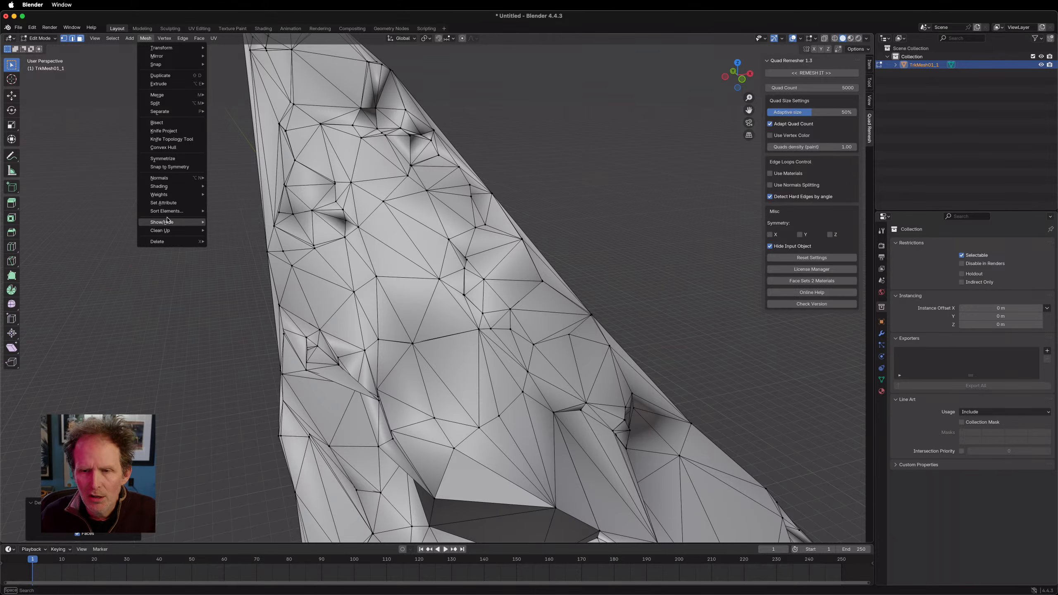
{"action": "mouse_move", "coordinate": [171, 242]}
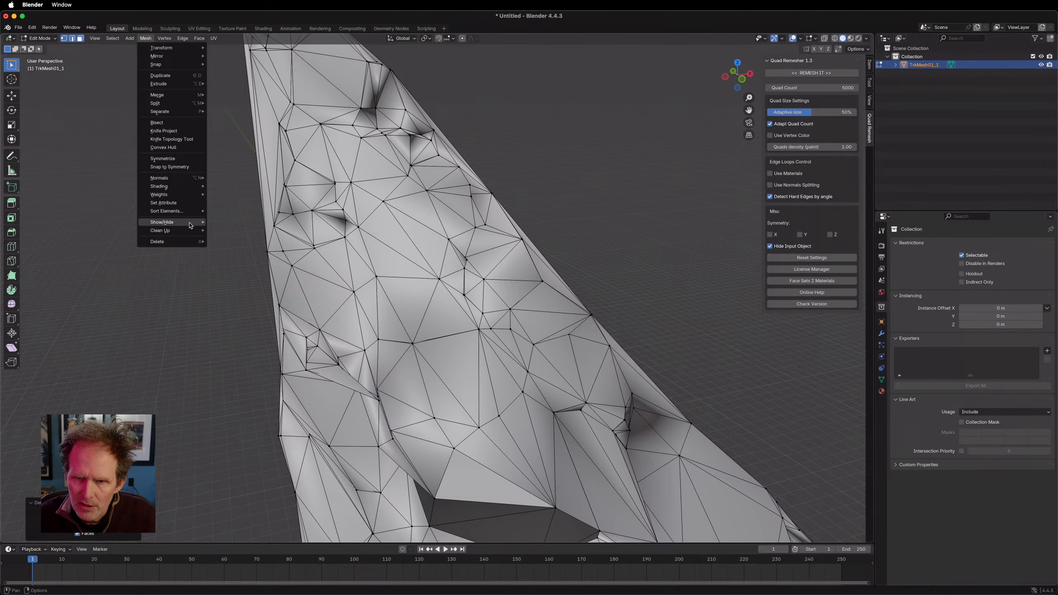
{"action": "mouse_move", "coordinate": [139, 43]}
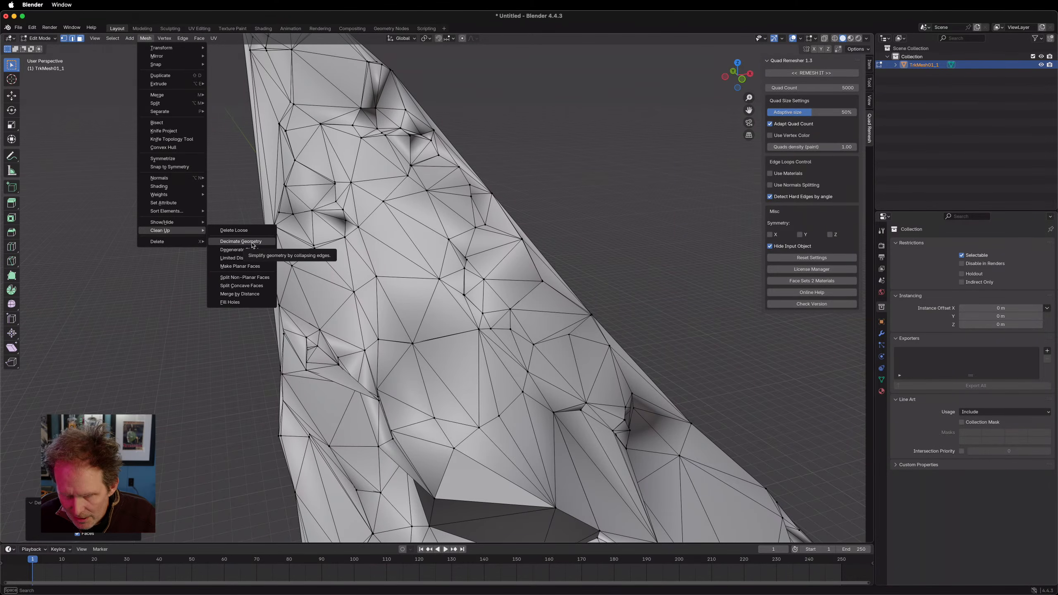
{"action": "left_click", "coordinate": [252, 242]}
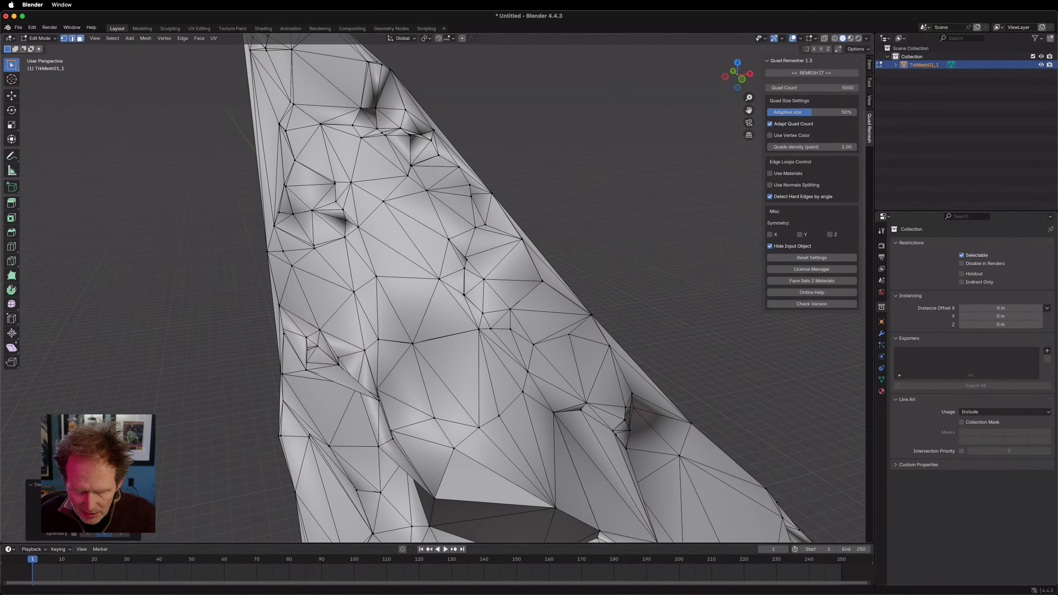
{"action": "scroll", "coordinate": [157, 420], "scroll_direction": "down", "scroll_amount": 5}
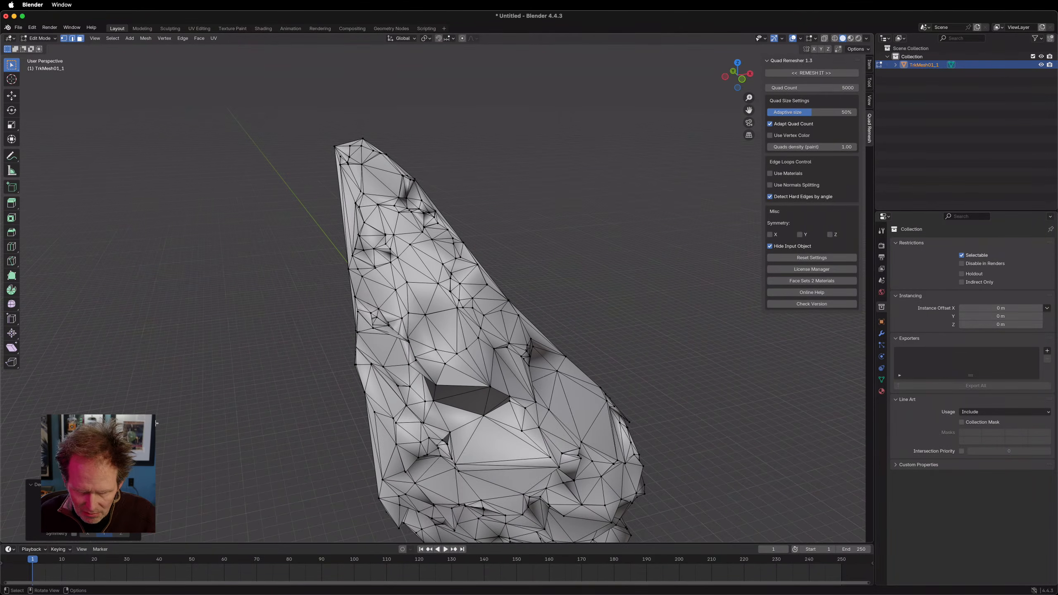
Step: Select the entire mesh and simplify it with Decimate Geometry, lowering the ratio to leave fewer, larger triangles
{"action": "middle_click_drag", "start_coordinate": [308, 399], "coordinate": [350, 306]}
{"action": "key", "text": "a"}
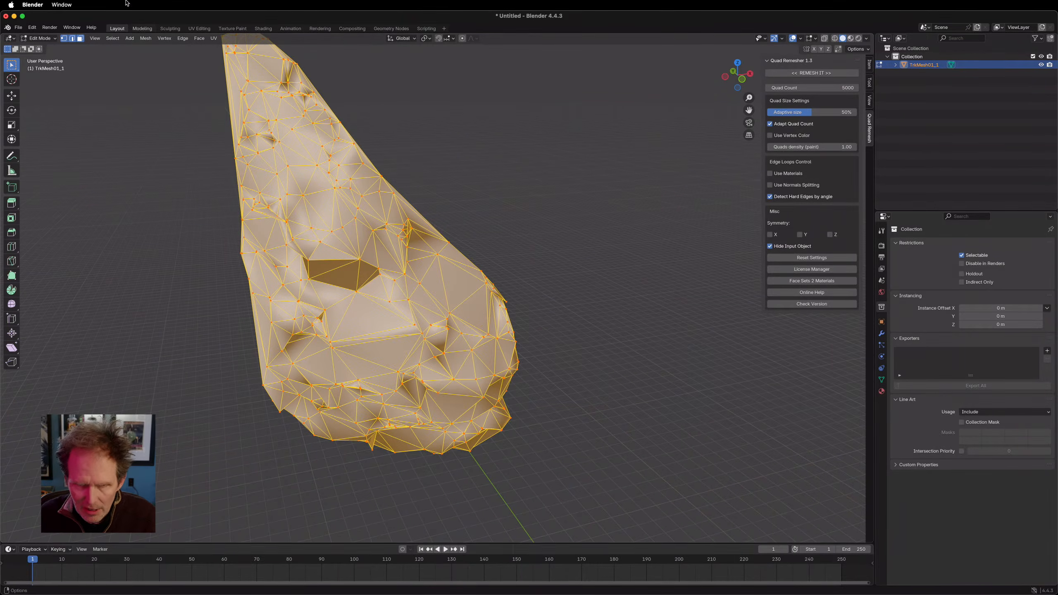
{"action": "left_click", "coordinate": [145, 38]}
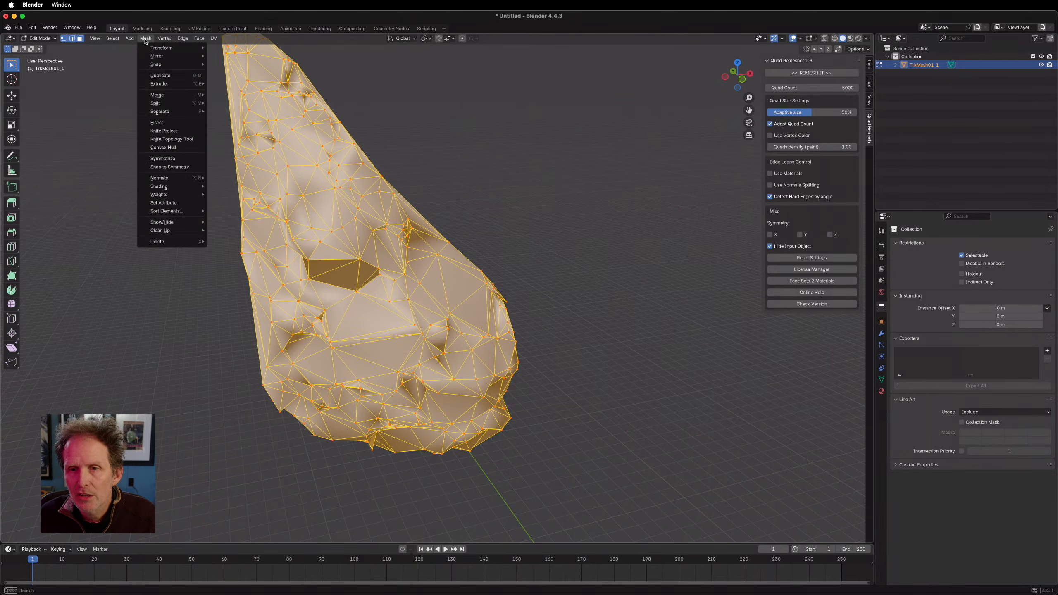
{"action": "mouse_move", "coordinate": [160, 70]}
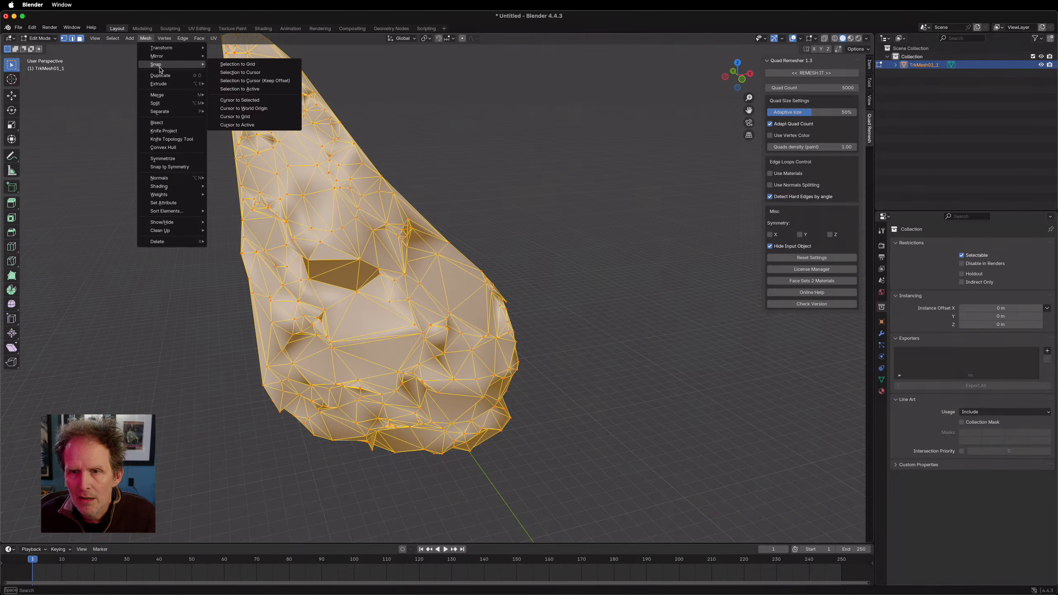
{"action": "mouse_move", "coordinate": [202, 37]}
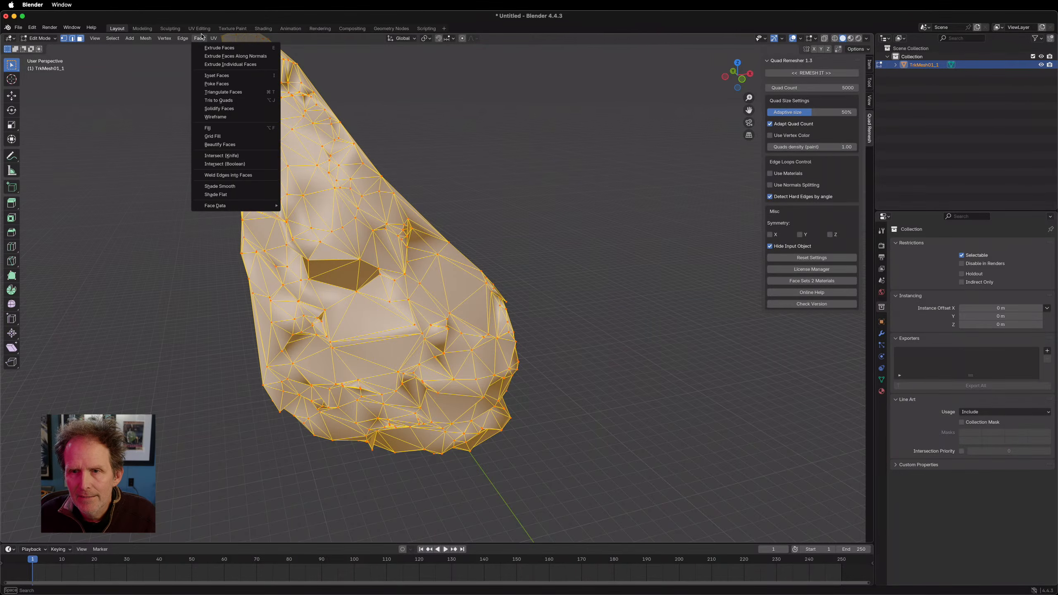
{"action": "mouse_move", "coordinate": [151, 40]}
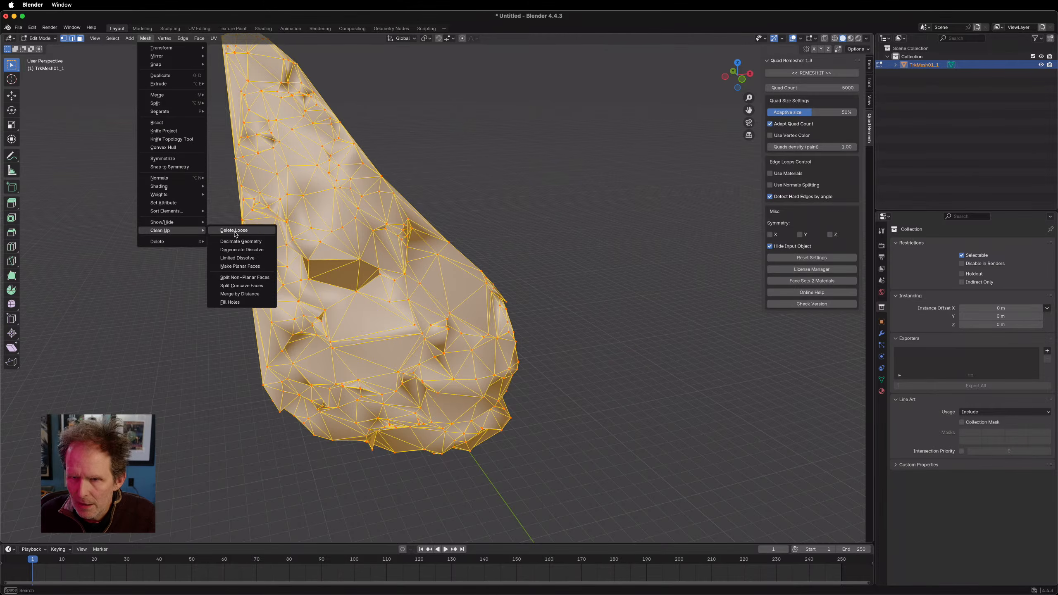
{"action": "left_click", "coordinate": [236, 242]}
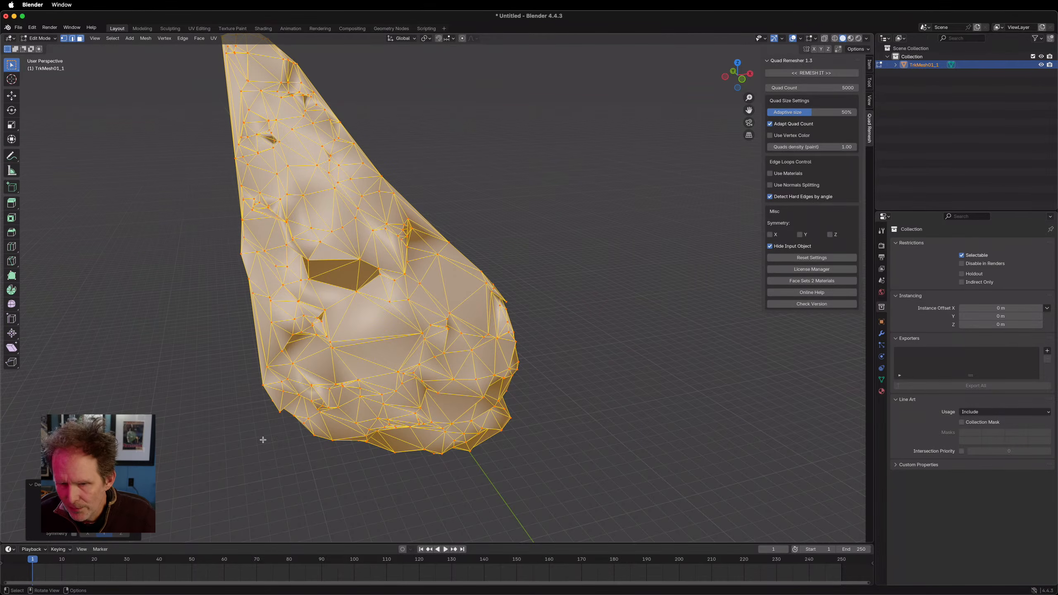
{"action": "left_click_drag", "start_coordinate": [119, 496], "coordinate": [94, 497]}
{"action": "mouse_move", "coordinate": [352, 411]}
{"action": "middle_mouse_down"}
{"action": "mouse_move", "coordinate": [374, 375]}
{"action": "mouse_move", "coordinate": [380, 396]}
{"action": "mouse_move", "coordinate": [367, 365]}
{"action": "mouse_move", "coordinate": [403, 369]}
{"action": "mouse_move", "coordinate": [391, 403]}
{"action": "mouse_move", "coordinate": [420, 410]}
{"action": "mouse_move", "coordinate": [357, 422]}
{"action": "middle_mouse_up"}
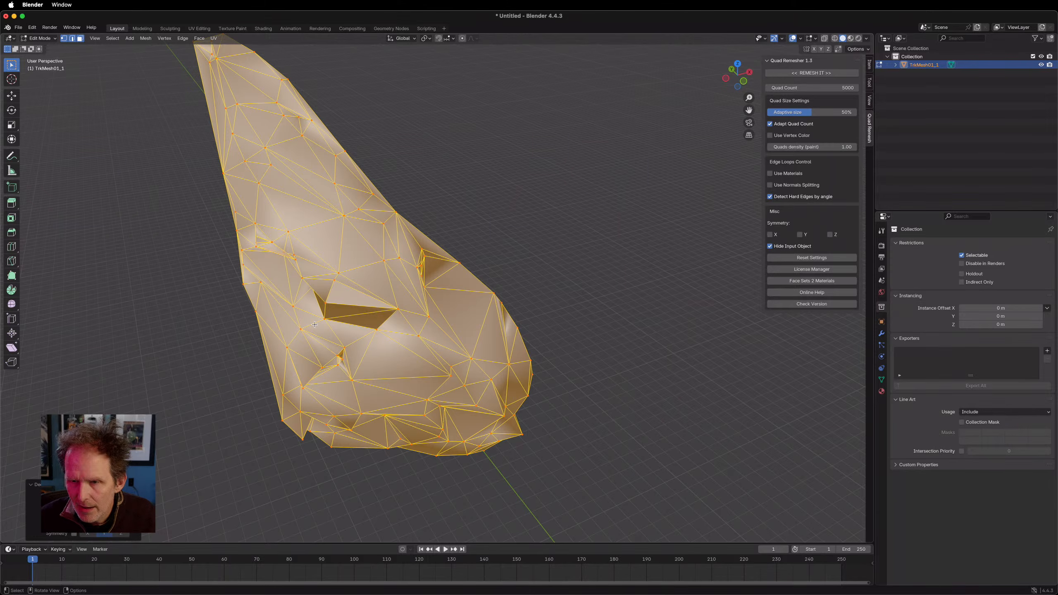
{"action": "key", "text": "Tab"}
{"action": "key", "text": "Tab"}
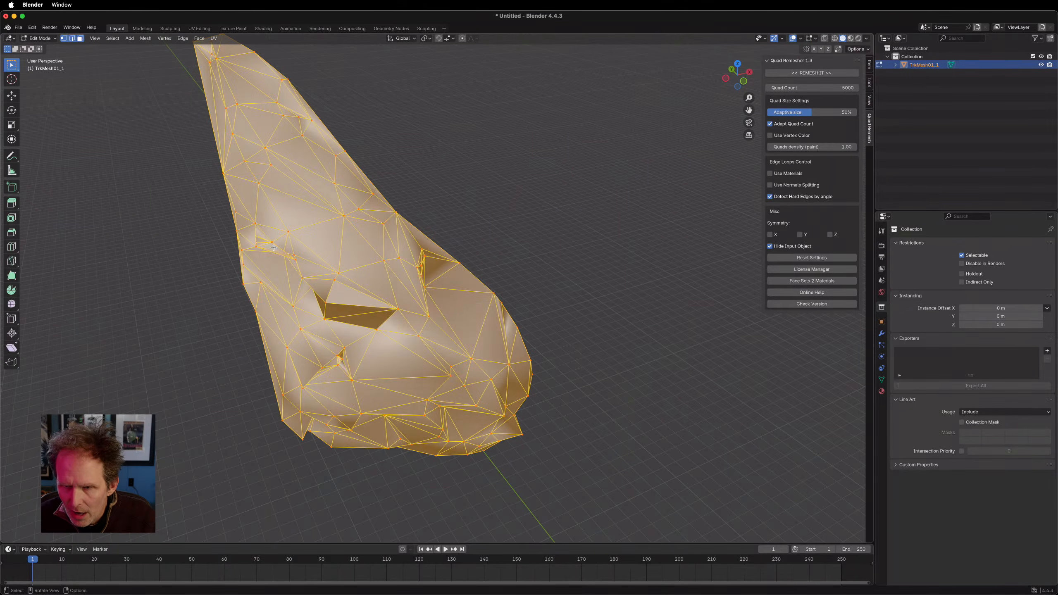
Step: Delete the two vertices of the thin, folded triangles in the crease beside the large hole
{"action": "scroll", "coordinate": [276, 253], "scroll_direction": "up", "scroll_amount": 4}
{"action": "middle_click_drag", "start_coordinate": [96, 227], "coordinate": [162, 235]}
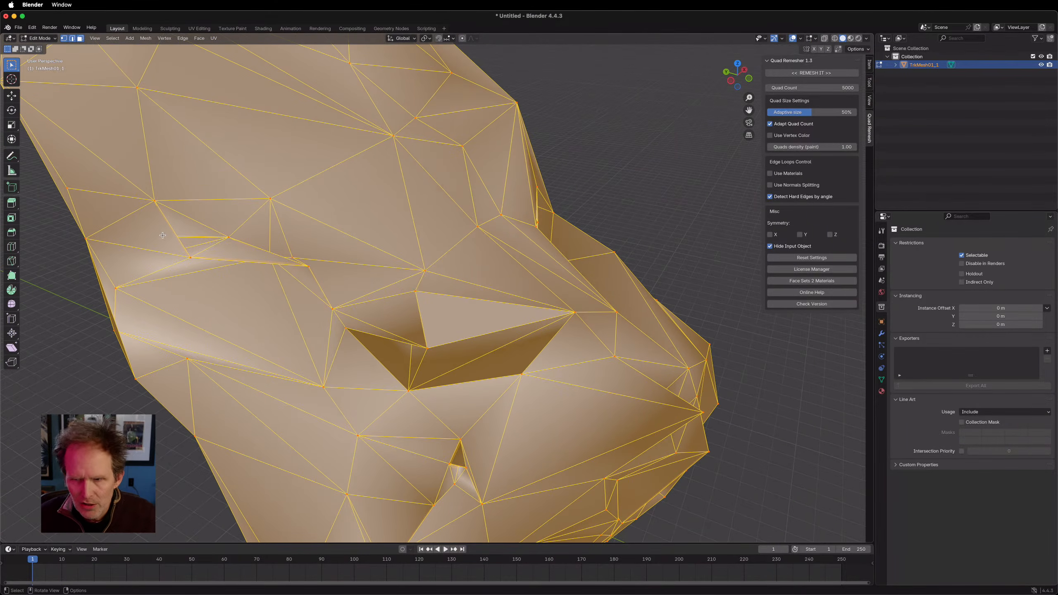
{"action": "left_click", "coordinate": [308, 265]}
{"action": "key", "text": "x"}
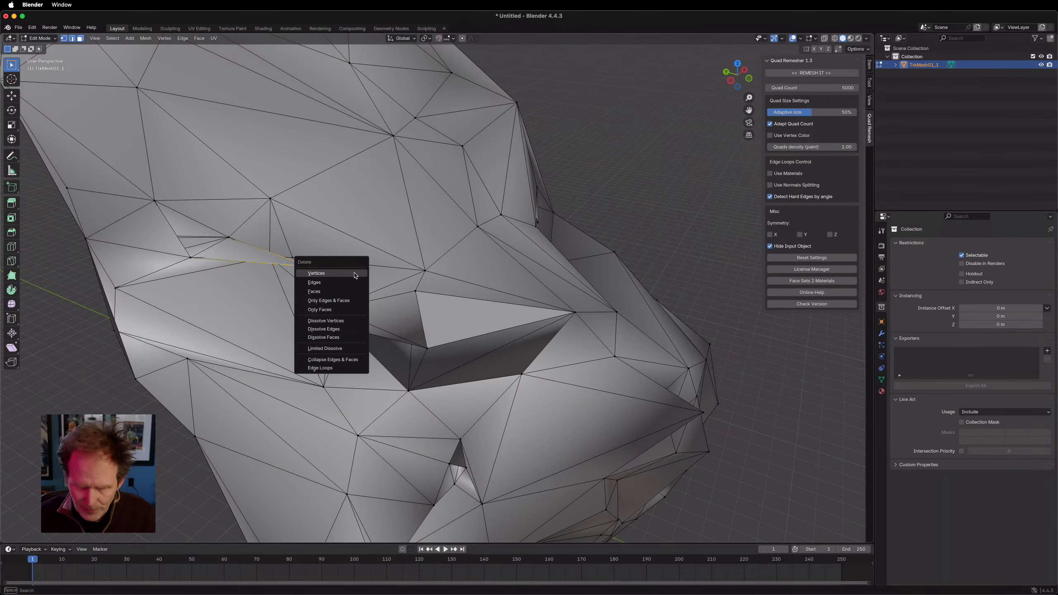
{"action": "left_click", "coordinate": [342, 274]}
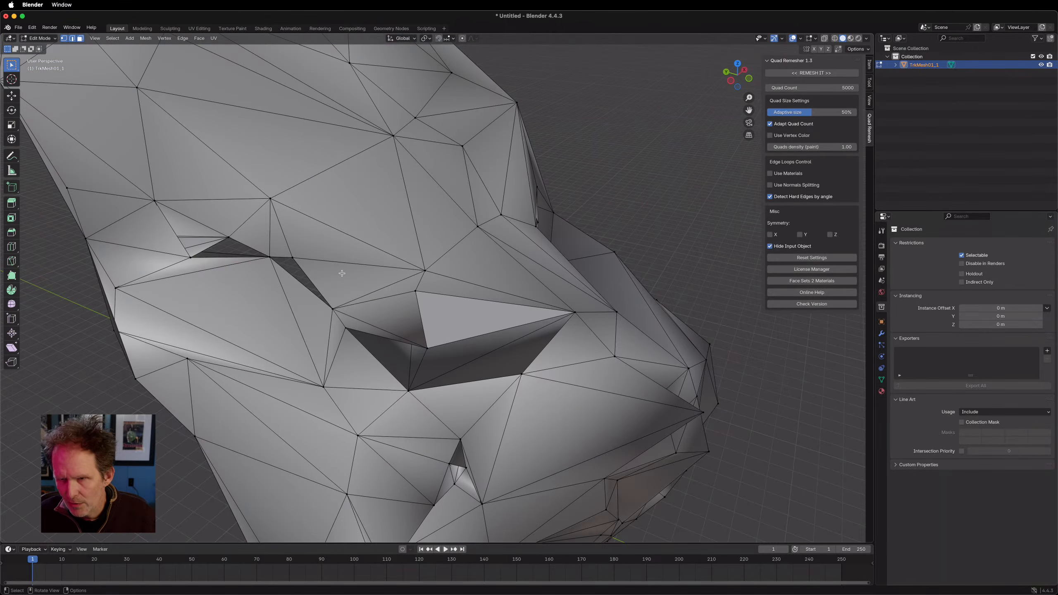
{"action": "left_click", "coordinate": [229, 238]}
{"action": "key", "text": "x"}
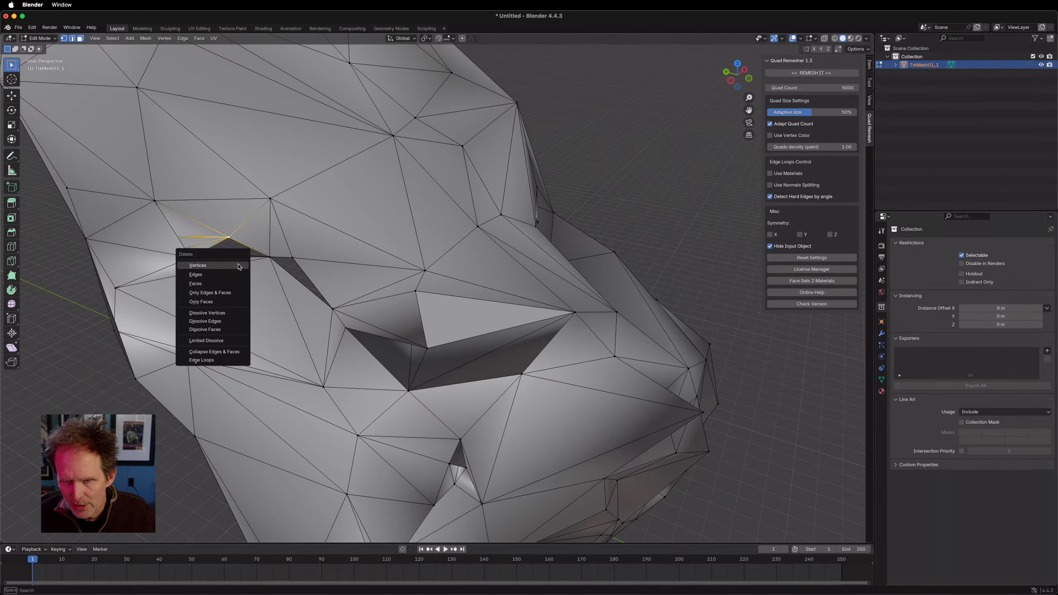
{"action": "left_click", "coordinate": [239, 265]}
Step: Delete the vertices of the edge crossing the newly opened gap beside the large hole
{"action": "middle_click_drag", "start_coordinate": [240, 267], "coordinate": [201, 331]}
{"action": "left_click", "coordinate": [138, 320]}
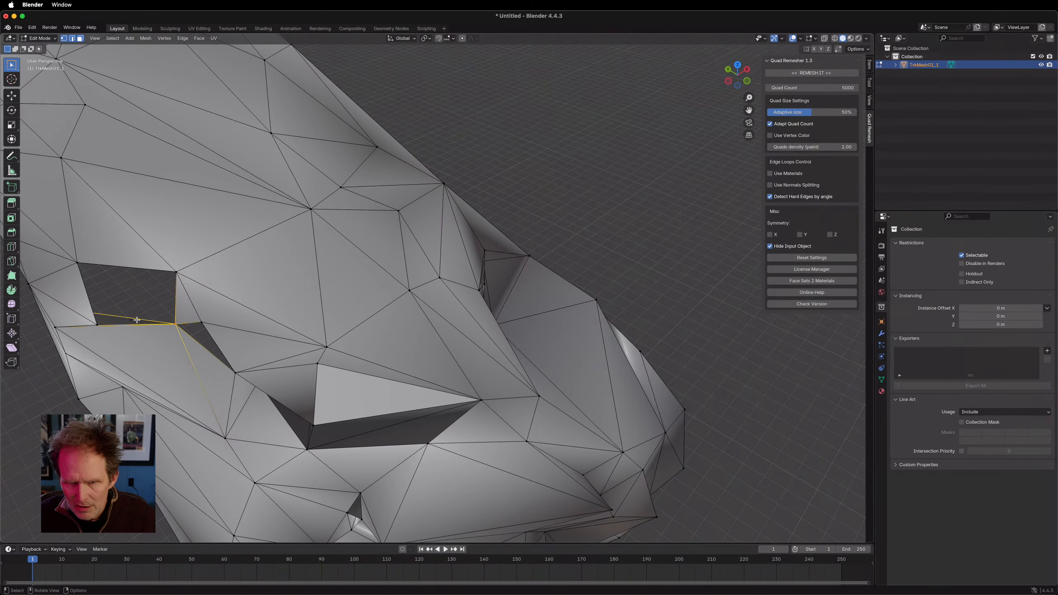
{"action": "key", "text": "x"}
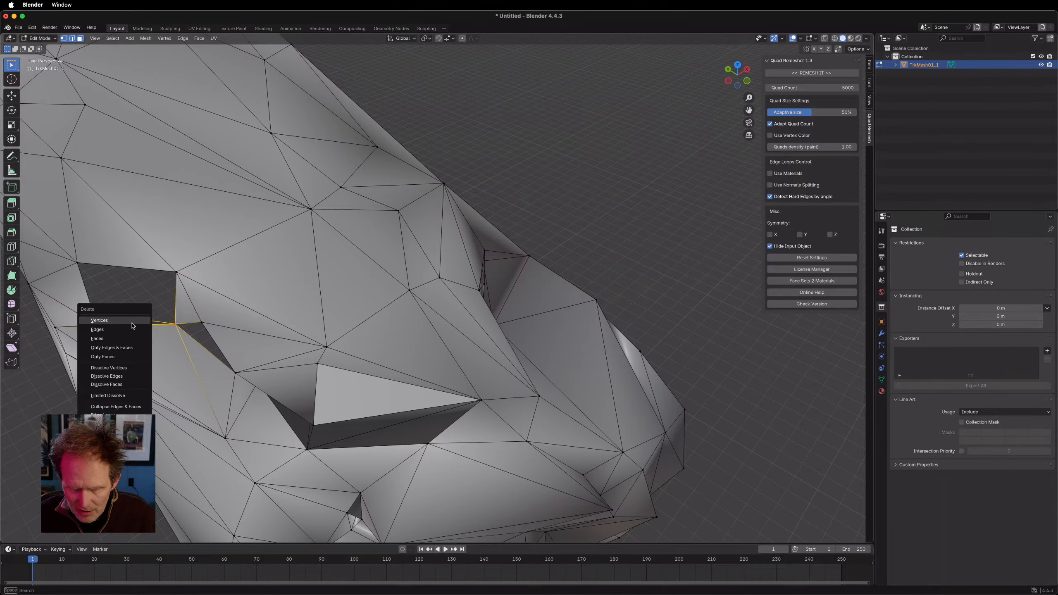
{"action": "key", "text": "Escape"}
{"action": "middle_click_drag", "start_coordinate": [141, 325], "coordinate": [278, 261]}
{"action": "scroll", "coordinate": [277, 261], "scroll_direction": "up", "scroll_amount": 3}
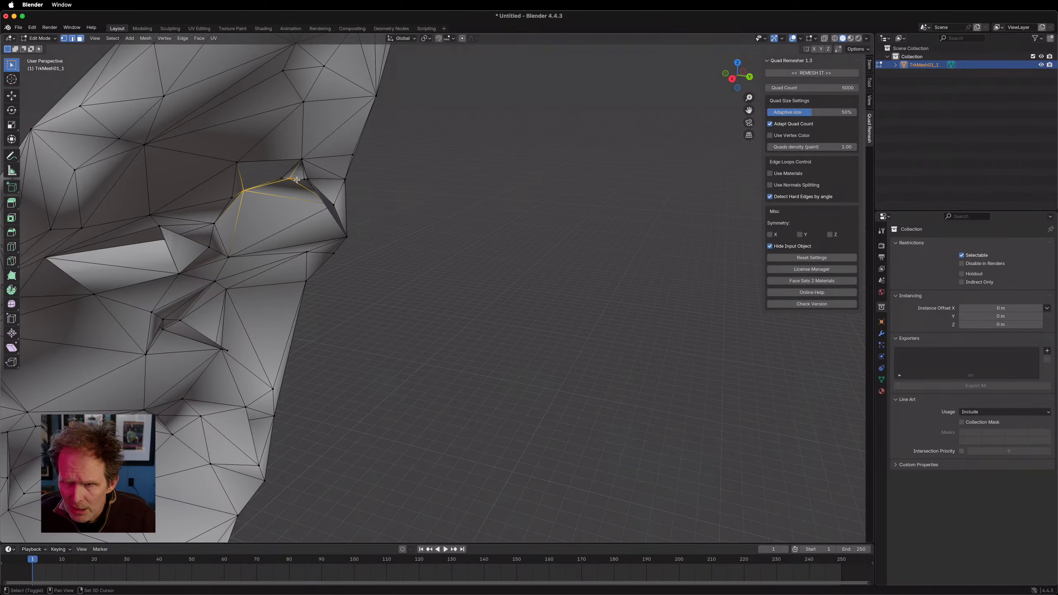
{"action": "scroll", "coordinate": [263, 250], "scroll_direction": "up", "scroll_amount": 5}
{"action": "scroll", "coordinate": [258, 248], "scroll_direction": "up", "scroll_amount": 2}
{"action": "mouse_move", "coordinate": [141, 234]}
{"action": "middle_mouse_down"}
{"action": "mouse_move", "coordinate": [146, 240]}
{"action": "mouse_move", "coordinate": [135, 240]}
{"action": "middle_mouse_up"}
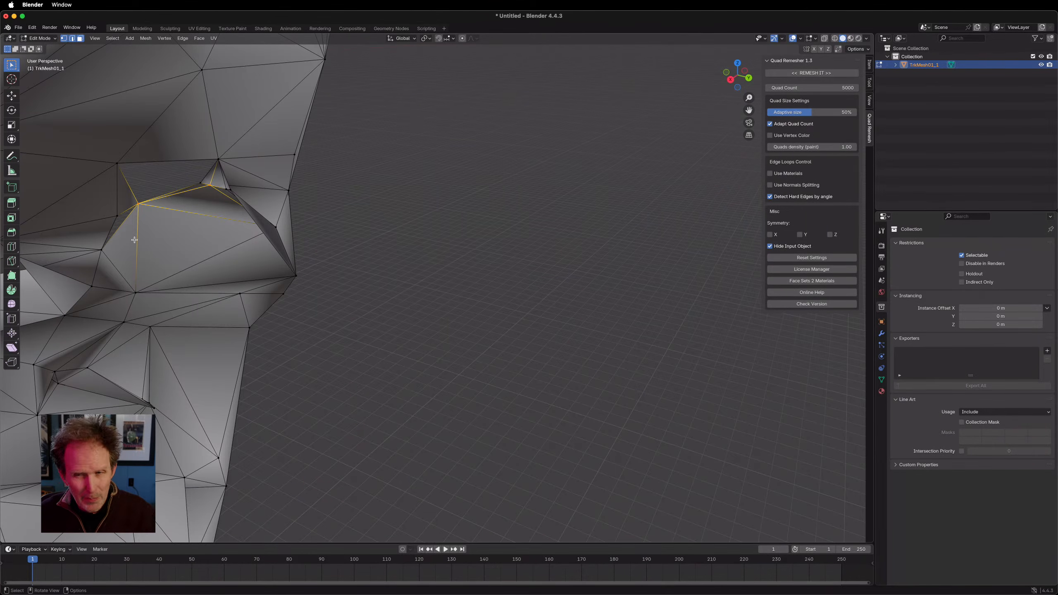
{"action": "scroll", "coordinate": [116, 157], "scroll_direction": "up", "scroll_amount": 3}
{"action": "middle_click_drag", "start_coordinate": [208, 186], "coordinate": [509, 196], "text": "shift"}
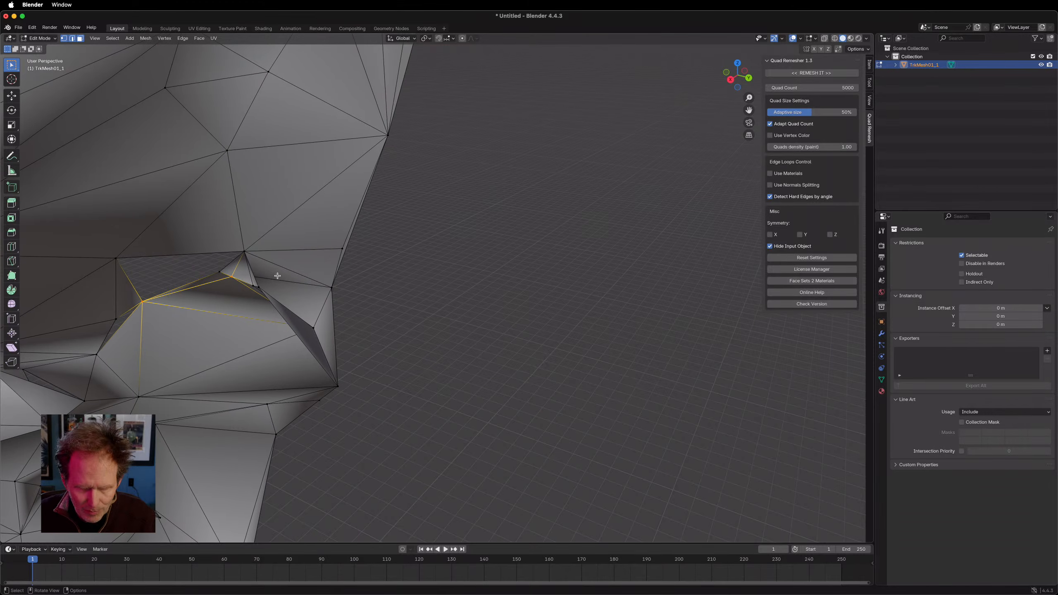
{"action": "key", "text": "x"}
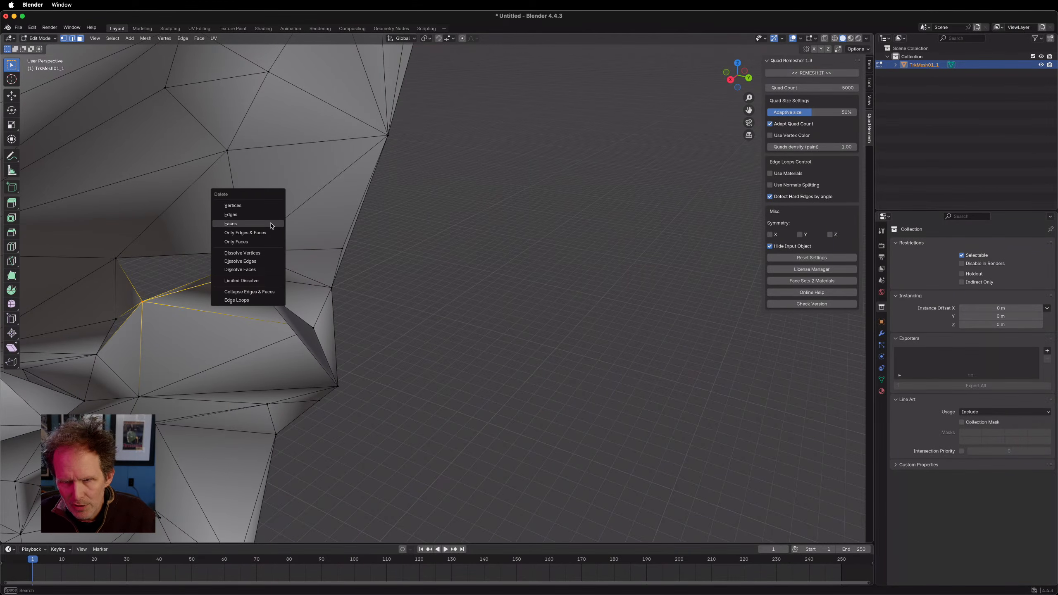
{"action": "left_click", "coordinate": [249, 206]}
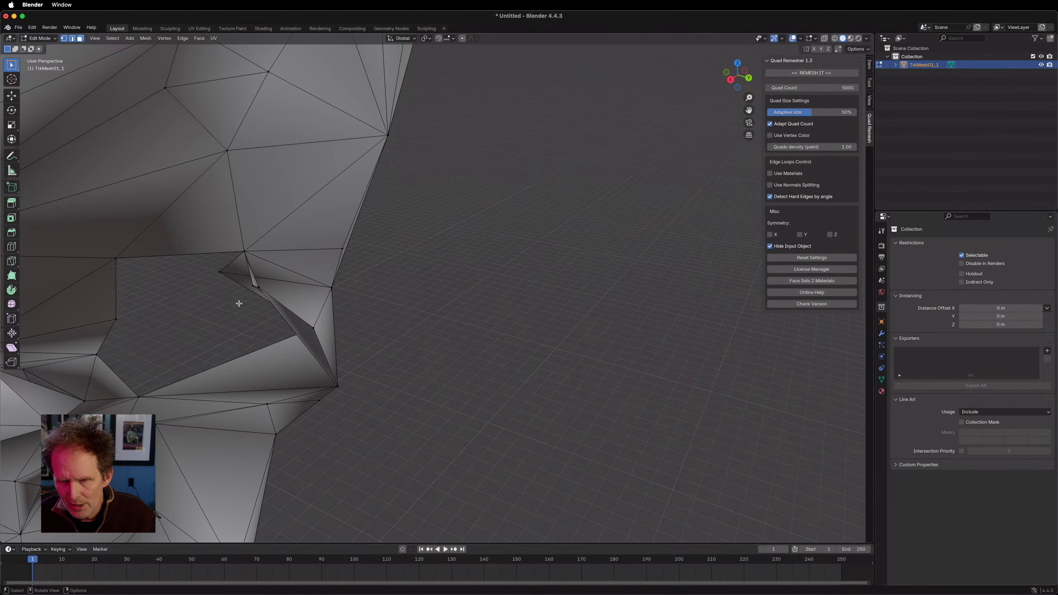
Step: Delete the narrow folded face on the outer rim of the widened gap, using the Faces option
{"action": "middle_click_drag", "start_coordinate": [240, 303], "coordinate": [687, 294]}
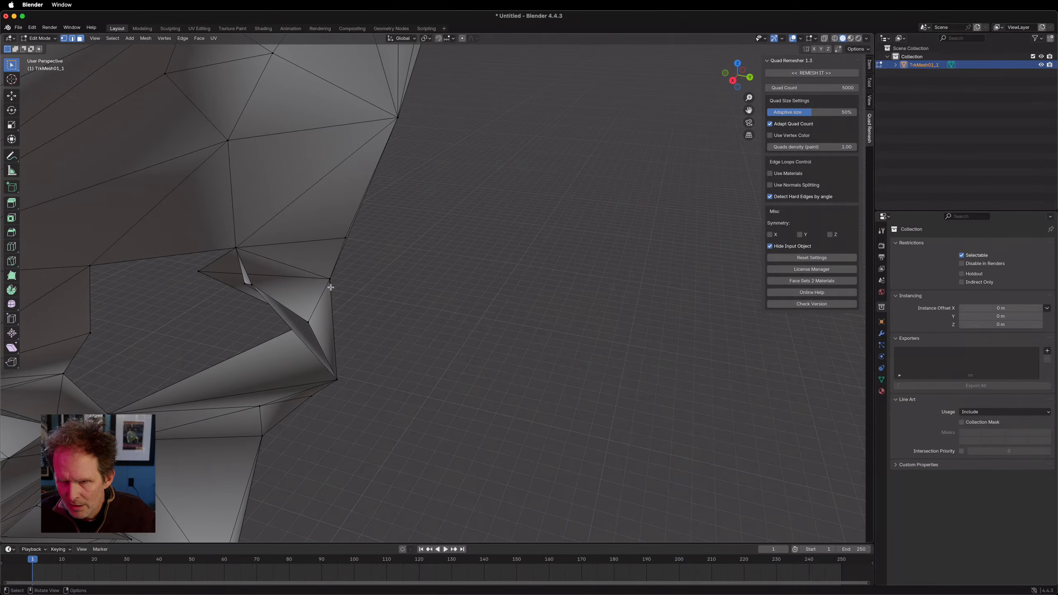
{"action": "middle_click_drag", "start_coordinate": [333, 293], "coordinate": [306, 291]}
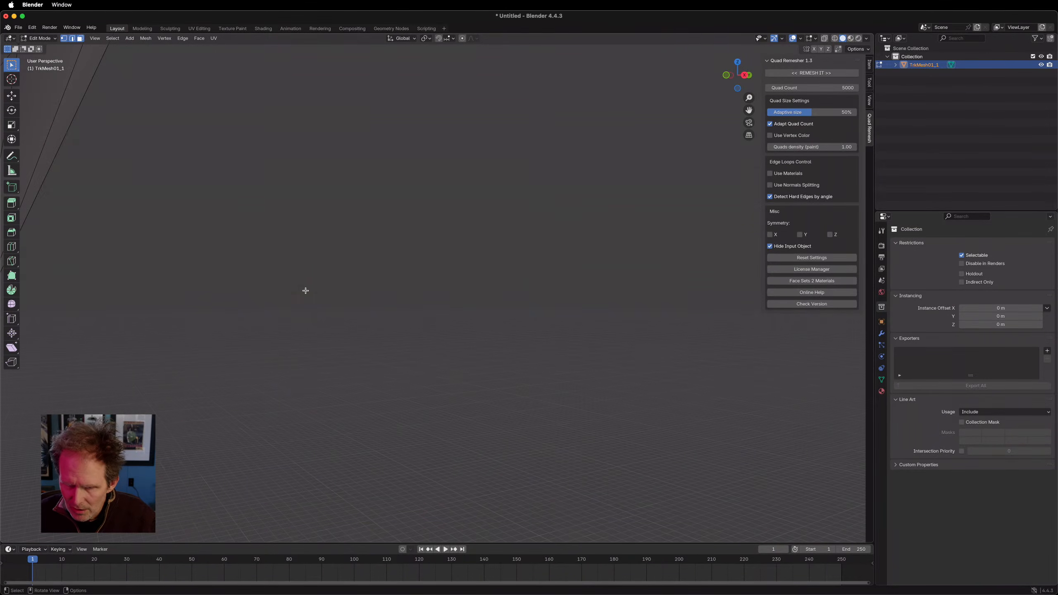
{"action": "scroll", "coordinate": [170, 305], "scroll_direction": "down", "scroll_amount": 4}
{"action": "left_click", "coordinate": [153, 300]}
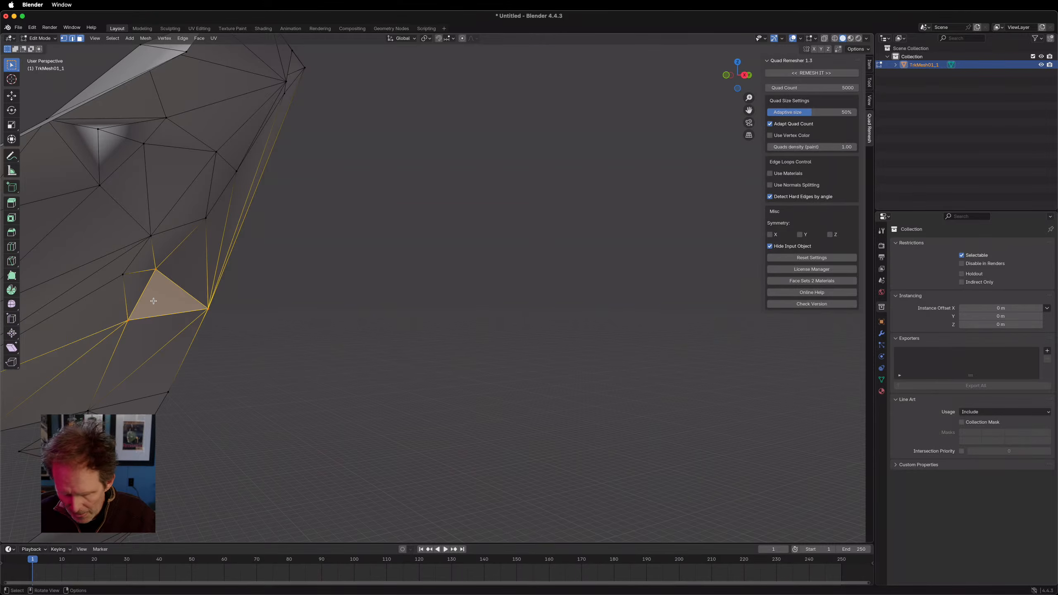
{"action": "key", "text": "KP_Decimal"}
{"action": "scroll", "coordinate": [366, 283], "scroll_direction": "down", "scroll_amount": 10}
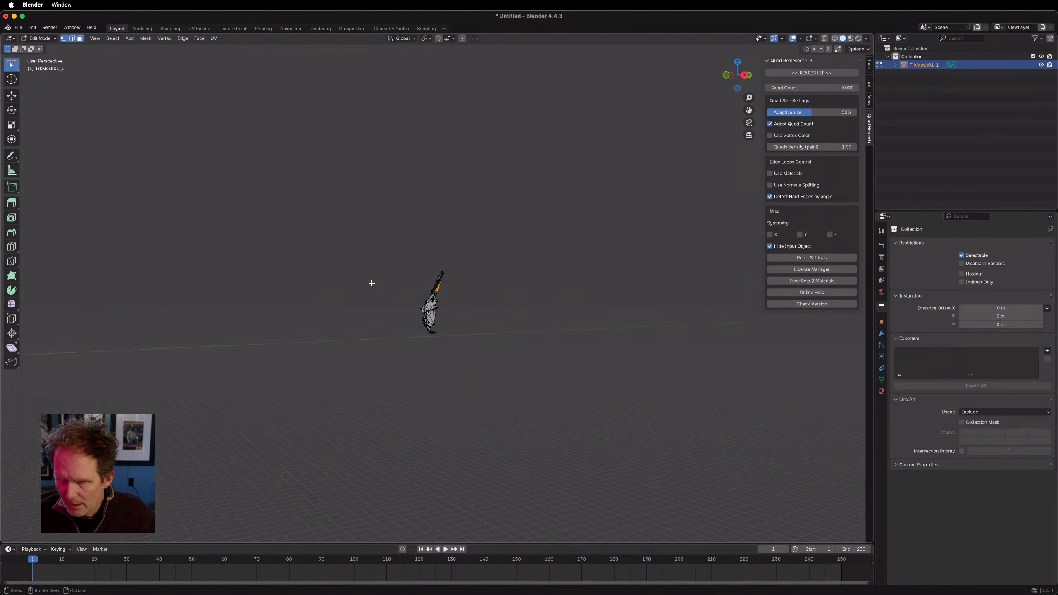
{"action": "scroll", "coordinate": [372, 283], "scroll_direction": "up", "scroll_amount": 5}
{"action": "middle_click_drag", "start_coordinate": [425, 333], "coordinate": [587, 383]}
{"action": "scroll", "coordinate": [482, 371], "scroll_direction": "up", "scroll_amount": 7}
{"action": "middle_click_drag", "start_coordinate": [481, 371], "coordinate": [364, 151], "text": "shift"}
{"action": "scroll", "coordinate": [364, 151], "scroll_direction": "up", "scroll_amount": 2}
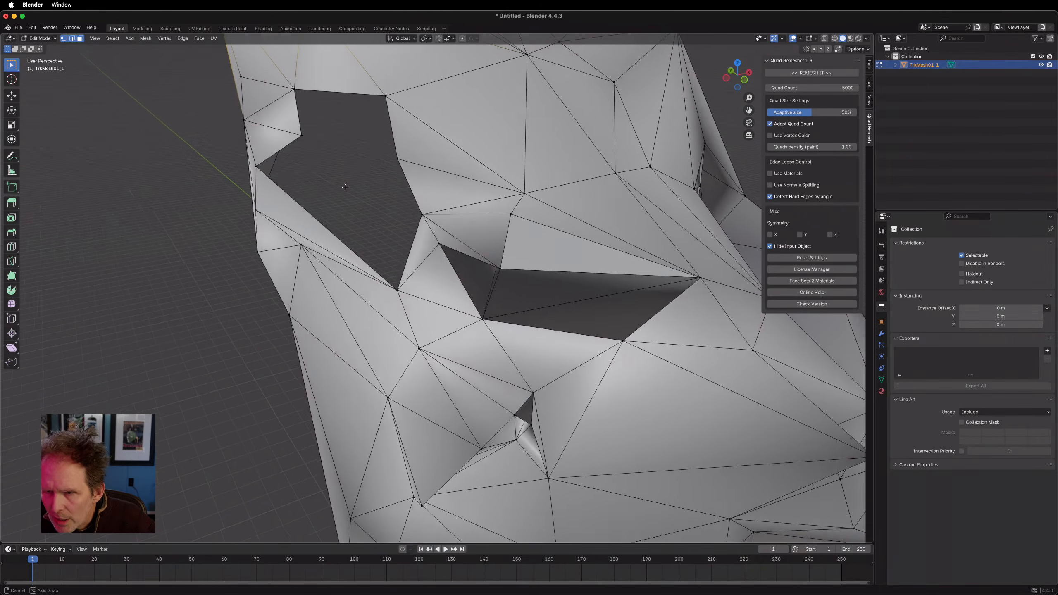
{"action": "mouse_move", "coordinate": [345, 187]}
{"action": "middle_mouse_down"}
{"action": "mouse_move", "coordinate": [385, 163]}
{"action": "mouse_move", "coordinate": [385, 173]}
{"action": "mouse_move", "coordinate": [244, 182]}
{"action": "mouse_move", "coordinate": [263, 189]}
{"action": "mouse_move", "coordinate": [58, 179]}
{"action": "mouse_move", "coordinate": [355, 178]}
{"action": "middle_mouse_up"}
{"action": "left_click", "coordinate": [235, 179]}
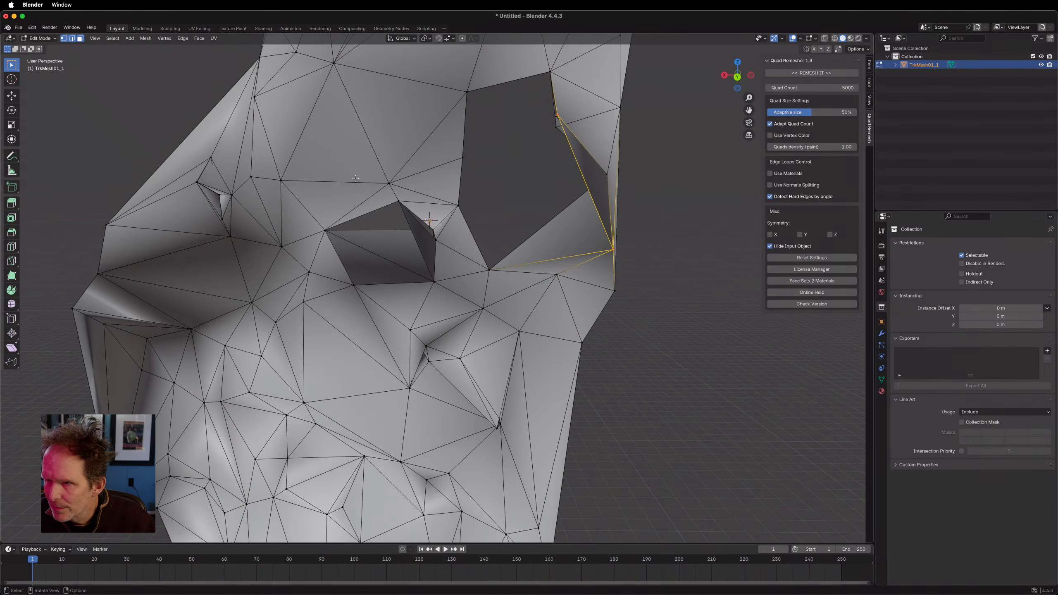
{"action": "left_click", "coordinate": [591, 178]}
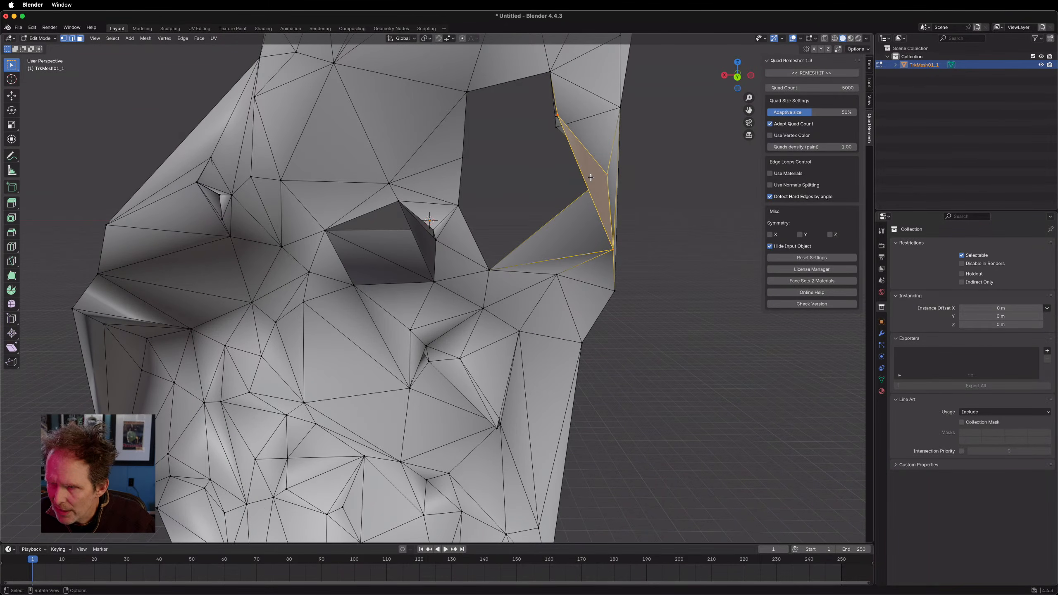
{"action": "key", "text": "x"}
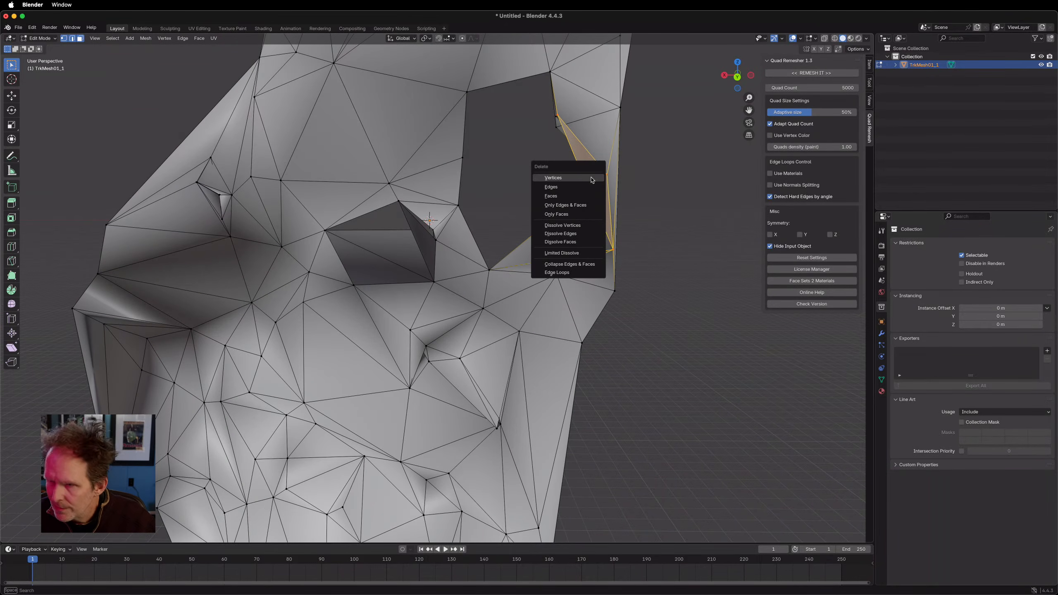
{"action": "left_click", "coordinate": [563, 195]}
Step: Delete the vertices of the remaining thin sliver on the outer rim of the widened gap
{"action": "middle_click_drag", "start_coordinate": [598, 192], "coordinate": [631, 149]}
{"action": "left_click", "coordinate": [611, 142]}
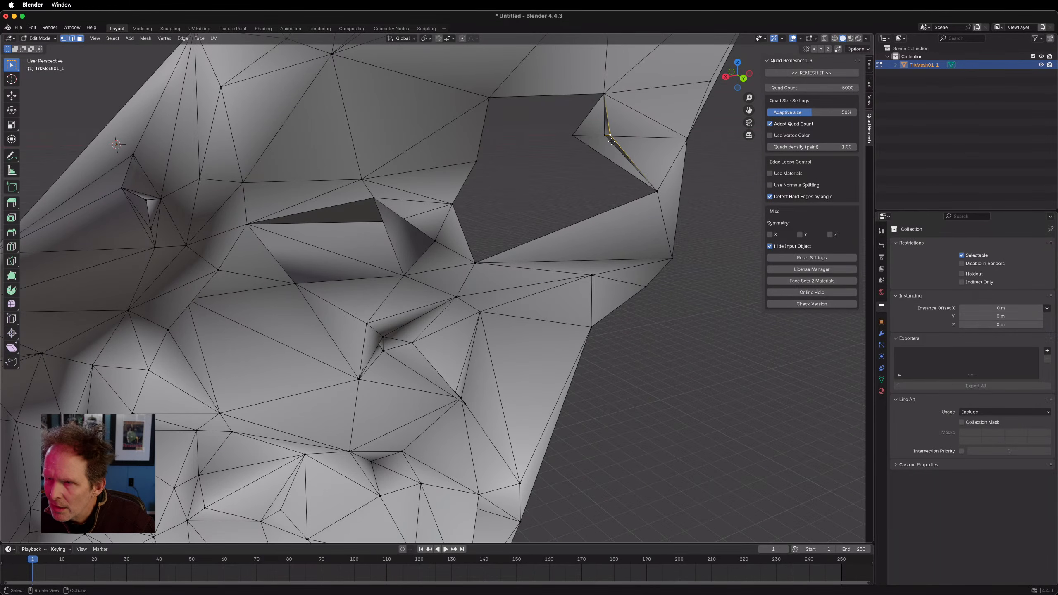
{"action": "key", "text": "x"}
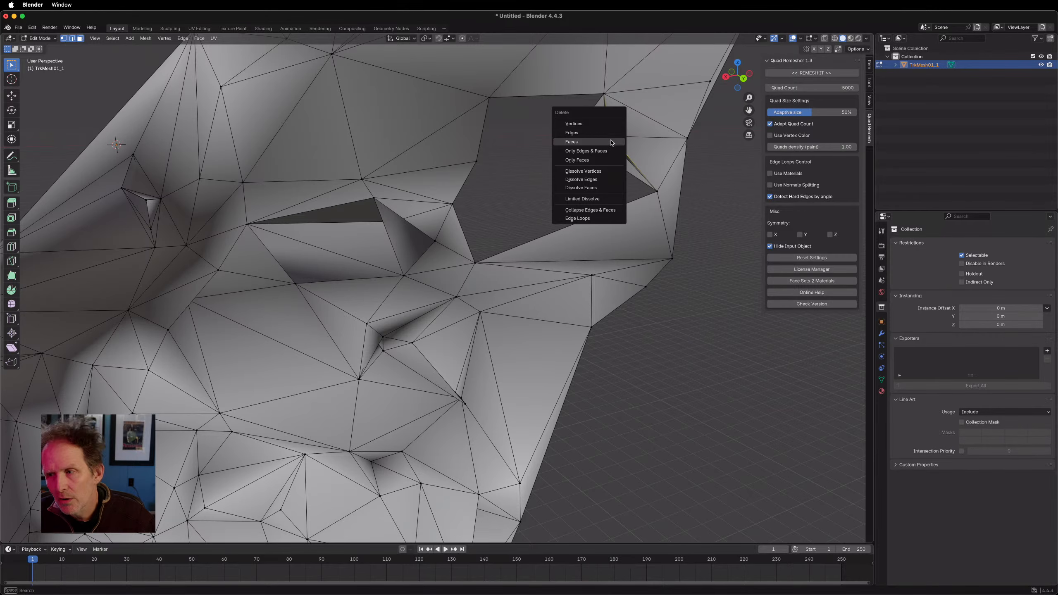
{"action": "left_click", "coordinate": [599, 123]}
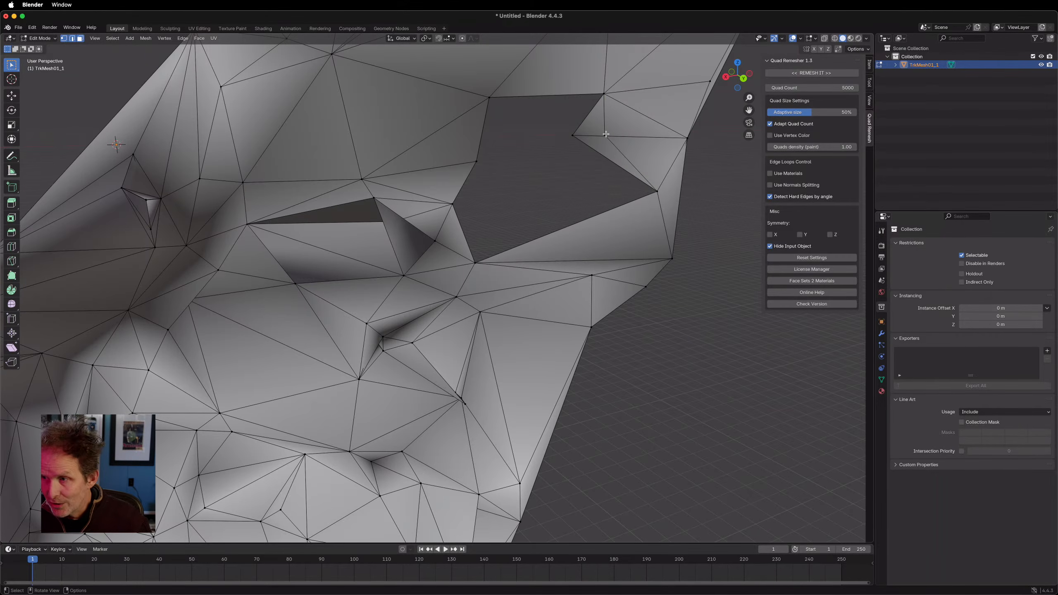
Step: Try to delete the edge running across the pointed flap on the outer rim of the large hole
{"action": "left_click", "coordinate": [606, 134]}
{"action": "key", "text": "x"}
{"action": "left_click", "coordinate": [642, 113]}
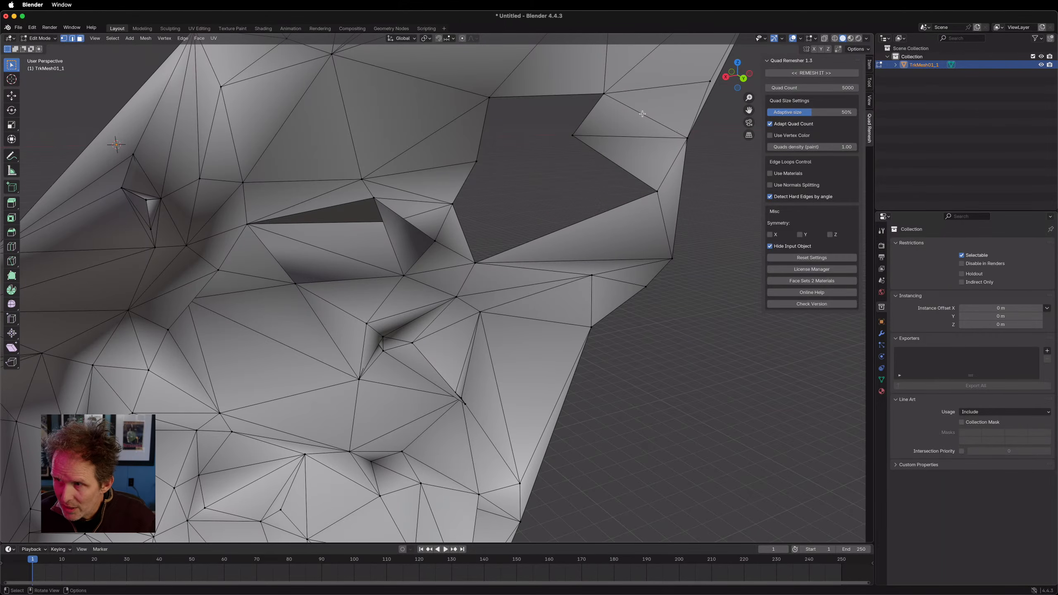
Step: Delete the vertex on the narrow strip separating the small dark hole from the large hole, using the Vertices option
{"action": "middle_click_drag", "start_coordinate": [499, 188], "coordinate": [633, 277]}
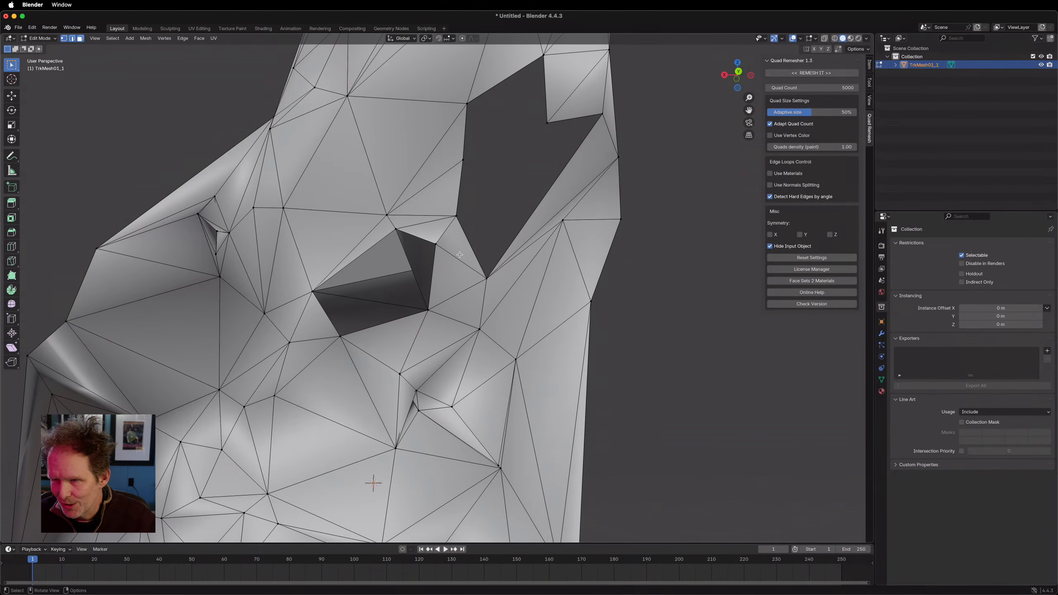
{"action": "left_click", "coordinate": [436, 244]}
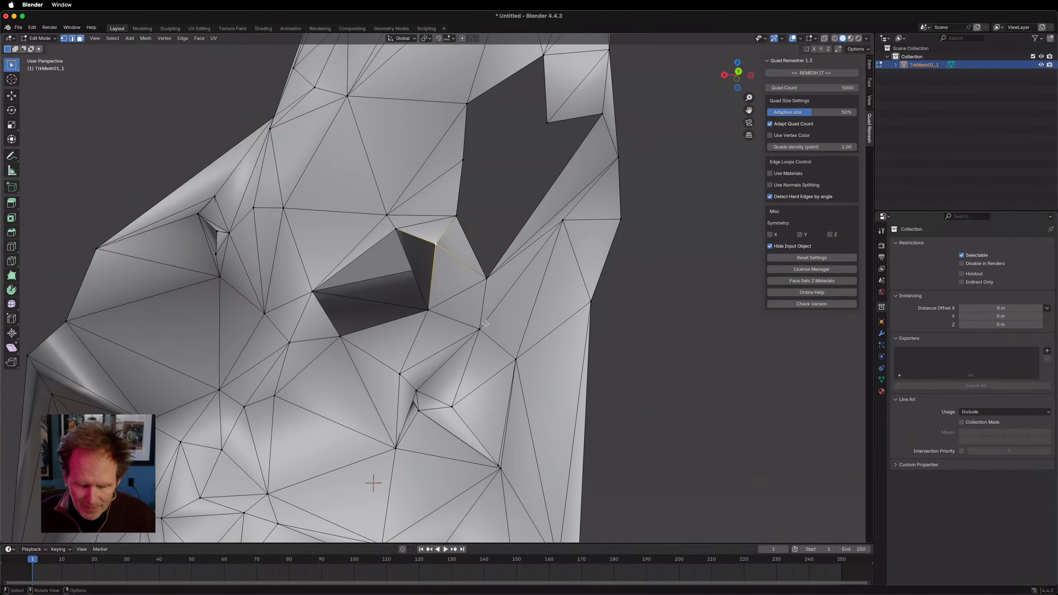
{"action": "key", "text": "x"}
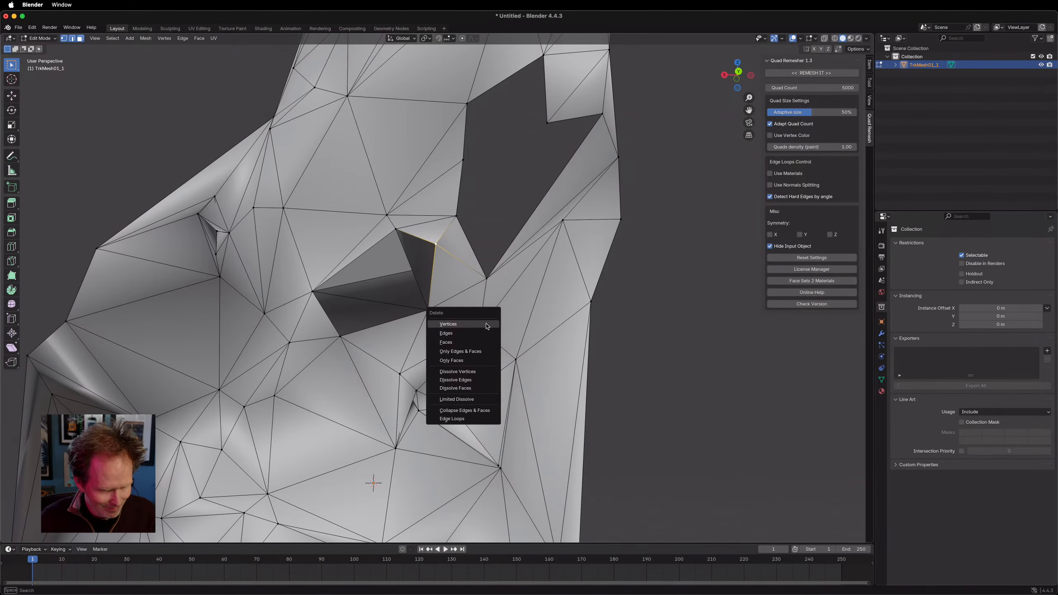
{"action": "left_click", "coordinate": [487, 326]}
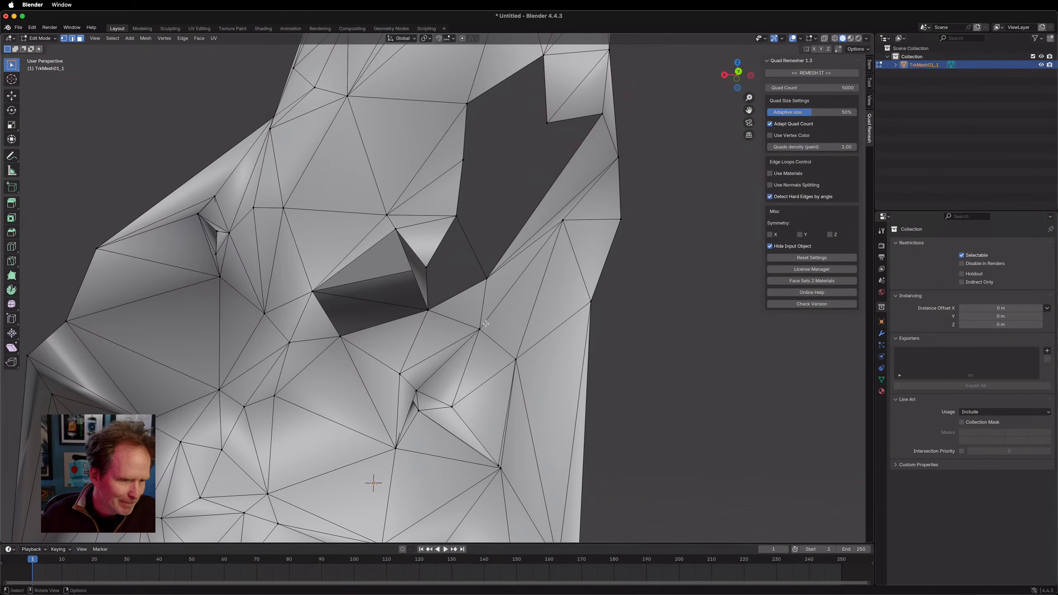
Step: Delete the folded face and long edge along the side of the small hole facing the large one, using the Faces option
{"action": "mouse_move", "coordinate": [456, 285]}
{"action": "middle_mouse_down"}
{"action": "mouse_move", "coordinate": [486, 272]}
{"action": "mouse_move", "coordinate": [425, 302]}
{"action": "mouse_move", "coordinate": [441, 295]}
{"action": "middle_mouse_up"}
{"action": "middle_click_drag", "start_coordinate": [489, 294], "coordinate": [341, 266]}
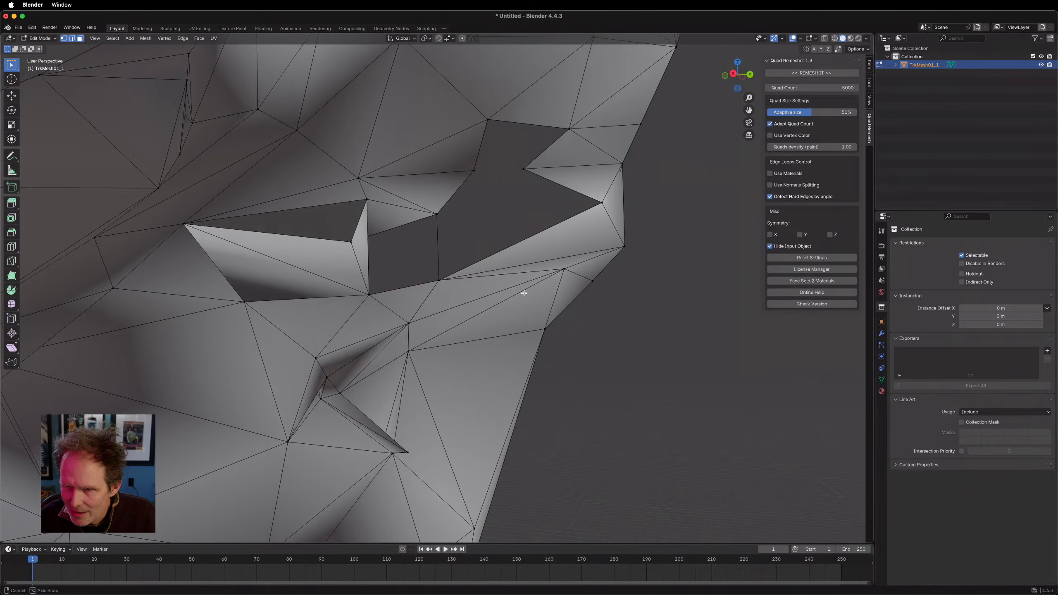
{"action": "left_click", "coordinate": [367, 253]}
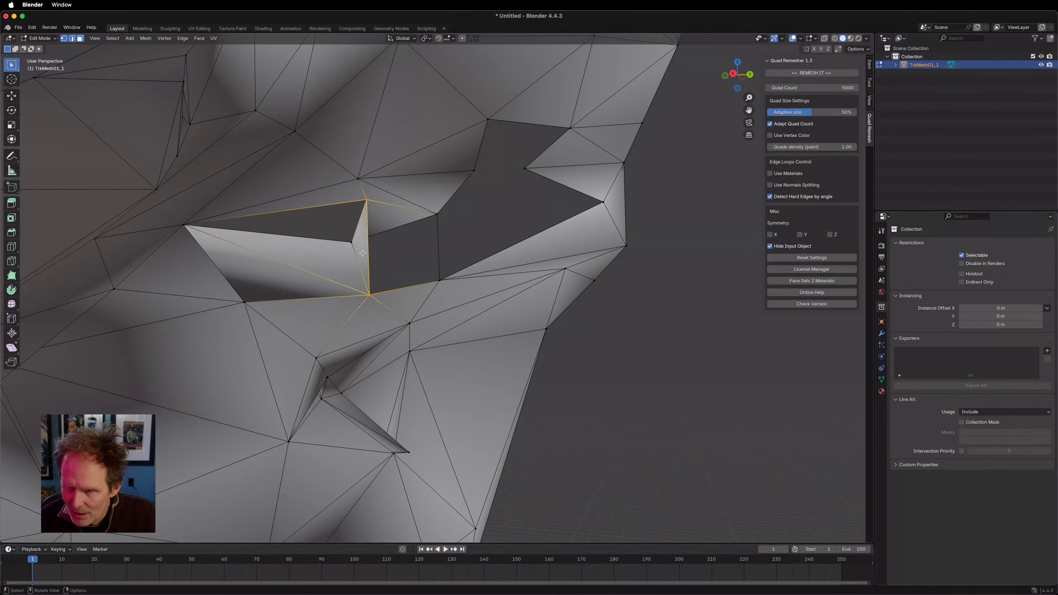
{"action": "middle_click_drag", "start_coordinate": [362, 253], "coordinate": [327, 253]}
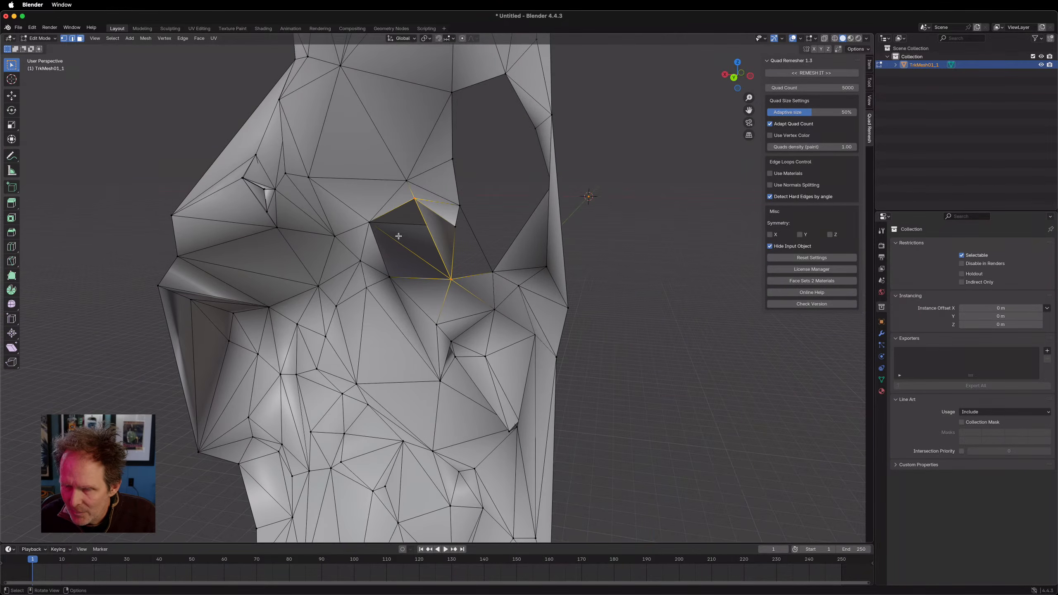
{"action": "left_click", "coordinate": [443, 234], "text": "shift"}
{"action": "key", "text": "x"}
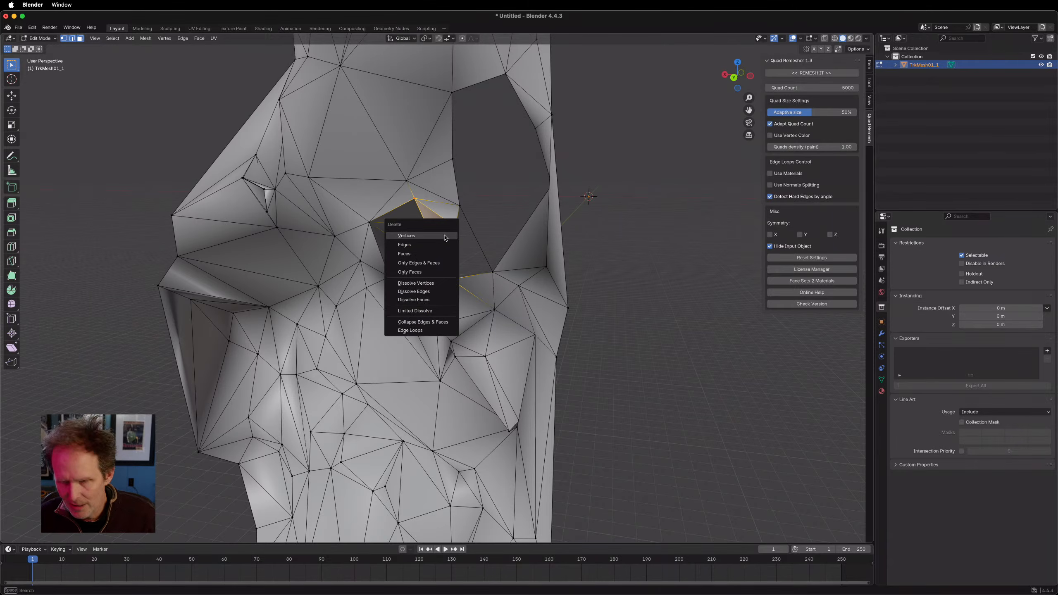
{"action": "left_click", "coordinate": [421, 254]}
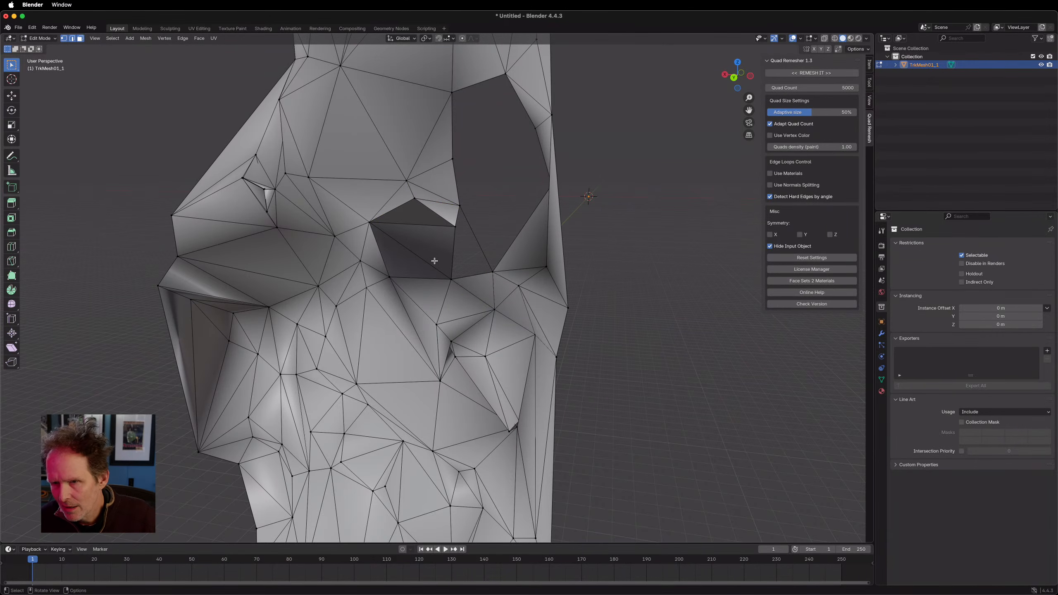
Step: Delete the stray edge dividing the large hole from the newly opened gap, using Only Edges & Faces
{"action": "middle_click_drag", "start_coordinate": [435, 261], "coordinate": [673, 267]}
{"action": "middle_click_drag", "start_coordinate": [517, 275], "coordinate": [527, 279]}
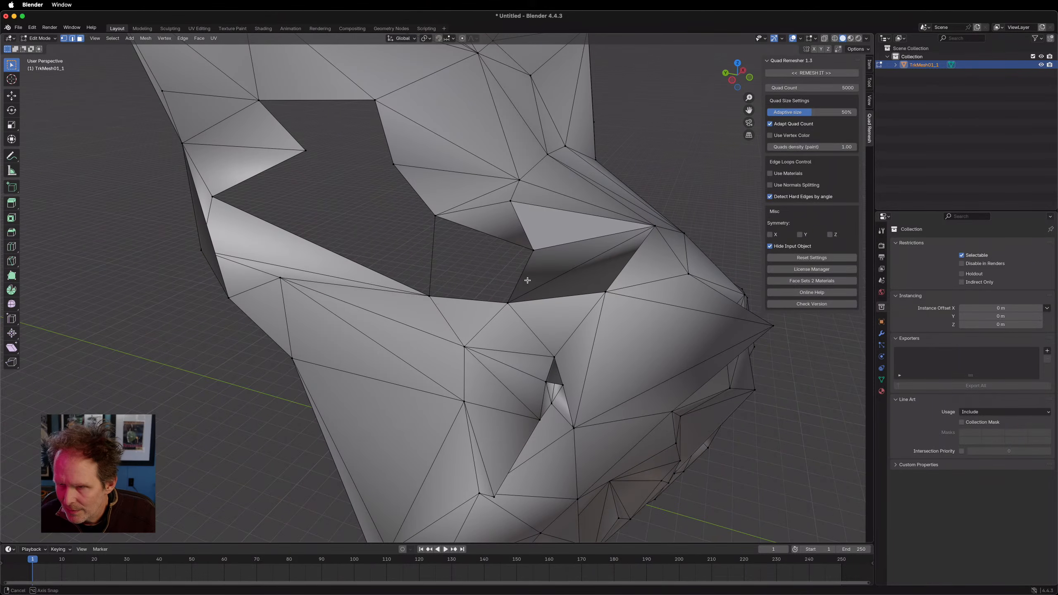
{"action": "left_click", "coordinate": [431, 271]}
{"action": "key", "text": "x"}
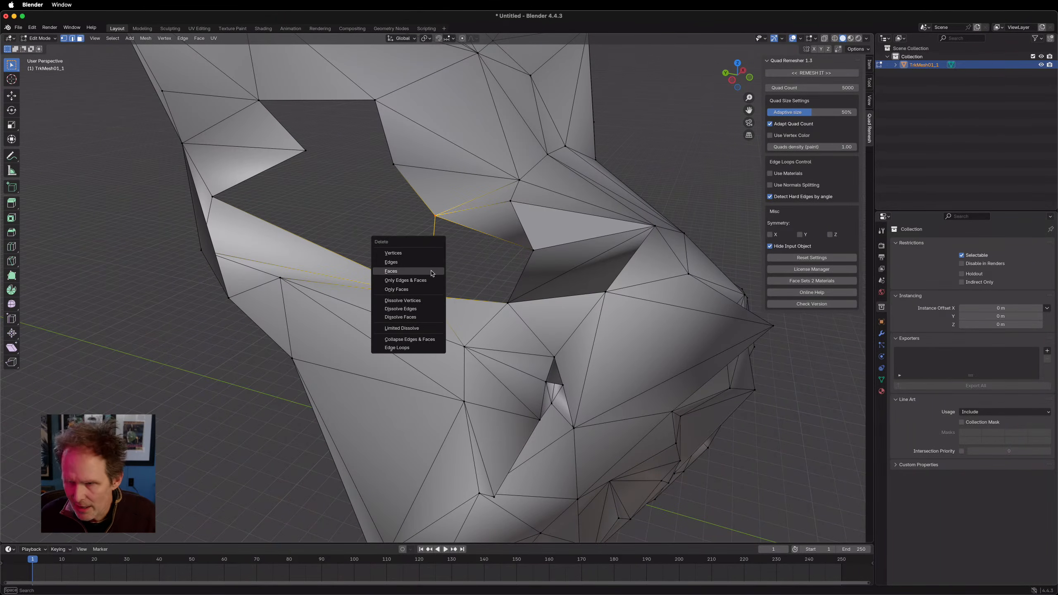
{"action": "left_click", "coordinate": [424, 279]}
Step: Delete the thin faces around the inner corner vertex on the large hole's outer rim, using Only Edges & Faces
{"action": "middle_click_drag", "start_coordinate": [365, 231], "coordinate": [390, 221]}
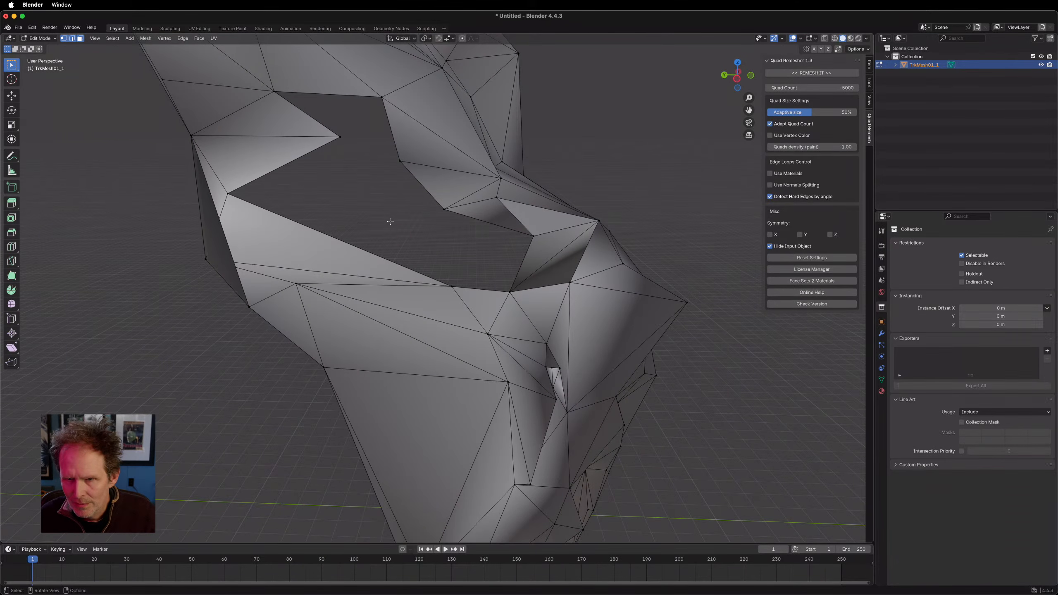
{"action": "left_click", "coordinate": [213, 255]}
{"action": "middle_click_drag", "start_coordinate": [239, 253], "coordinate": [257, 201]}
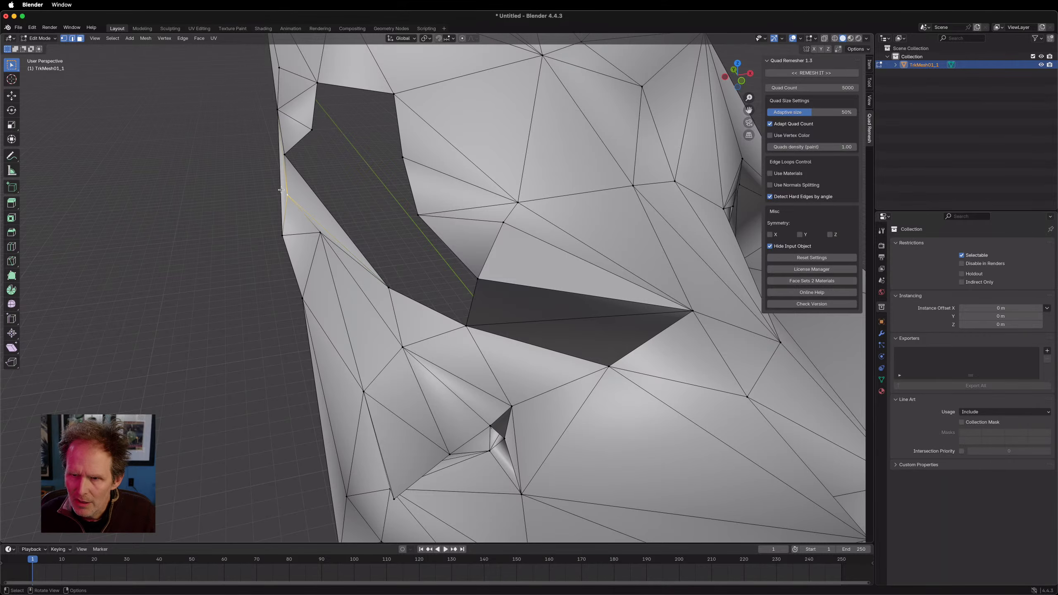
{"action": "middle_click_drag", "start_coordinate": [279, 190], "coordinate": [328, 201]}
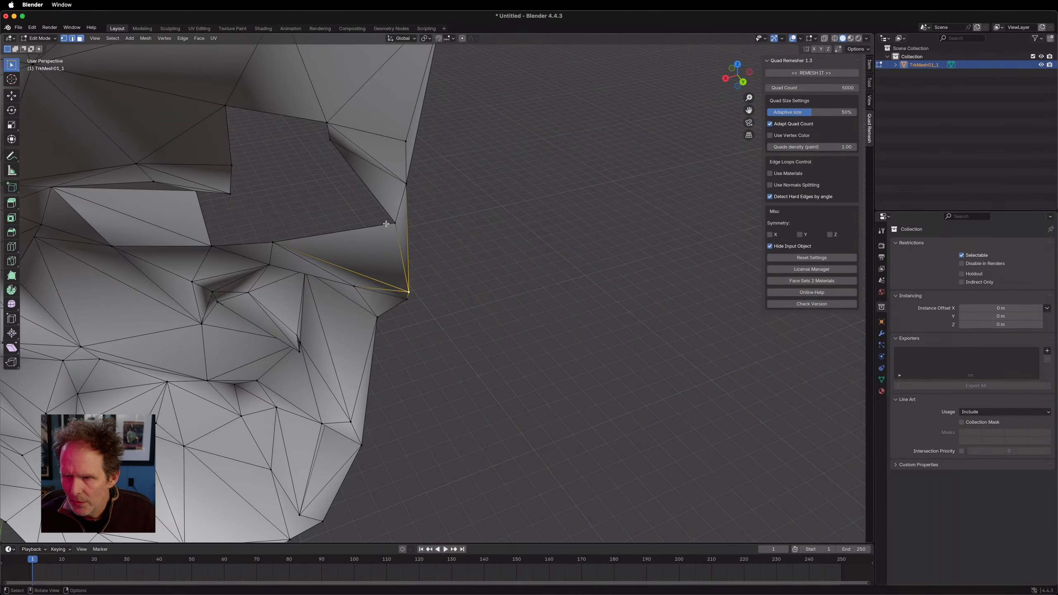
{"action": "left_click", "coordinate": [405, 229]}
{"action": "left_click", "coordinate": [401, 230]}
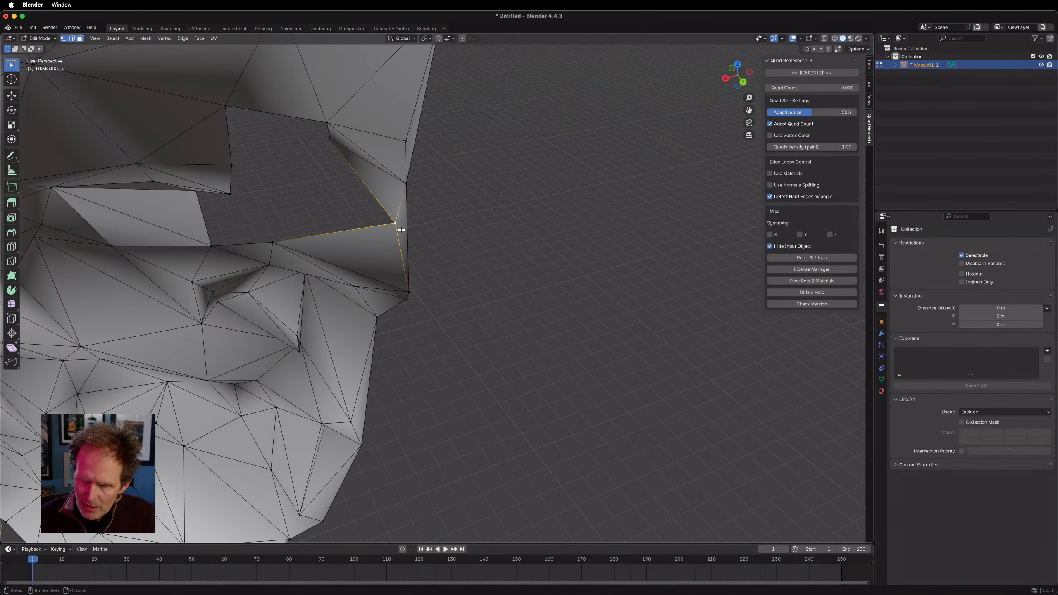
{"action": "key", "text": "ctrl+KP_Add"}
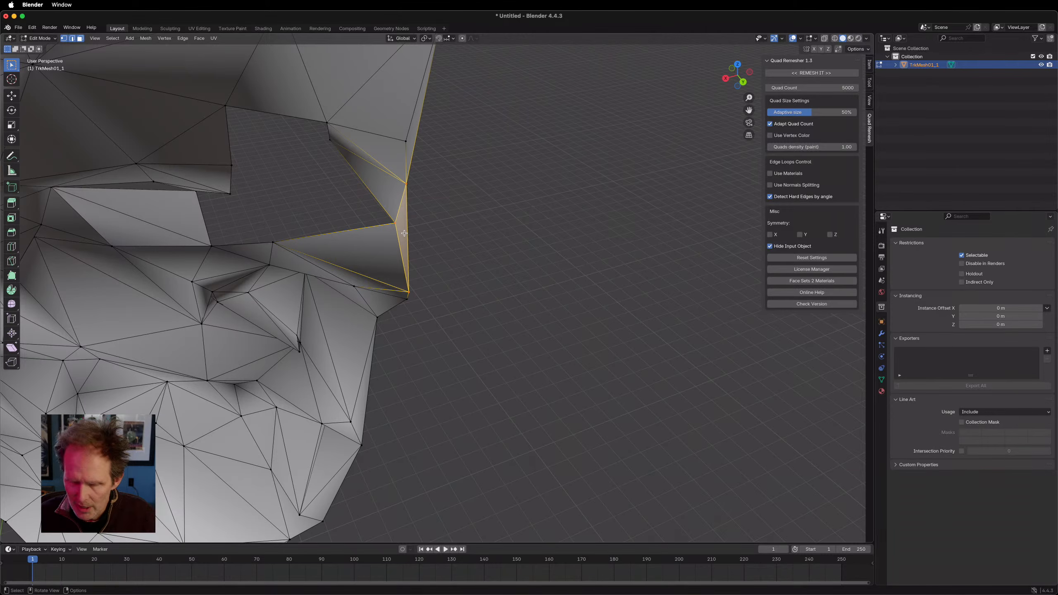
{"action": "key", "text": "x"}
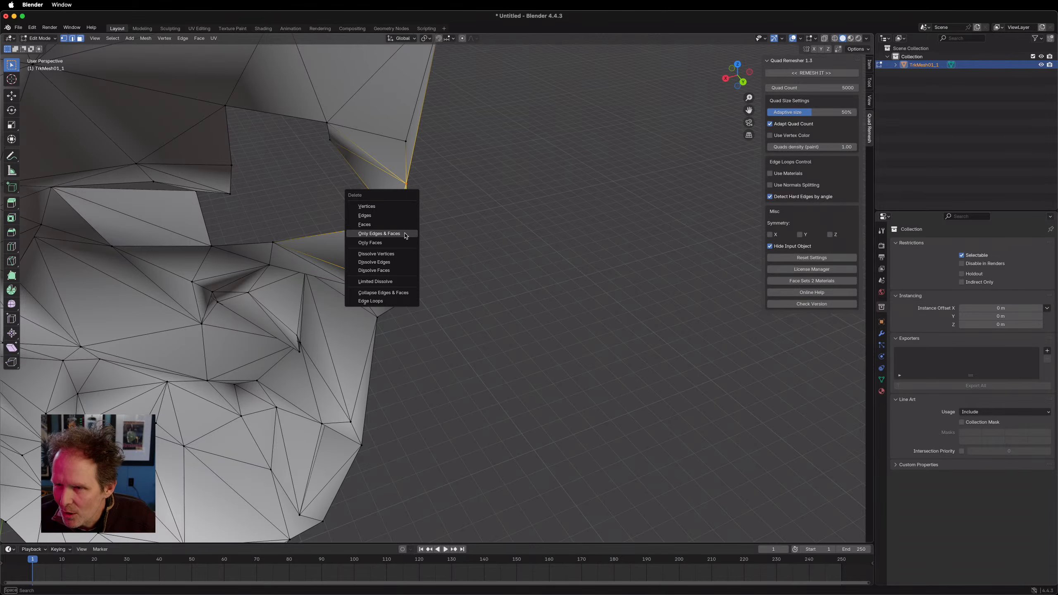
{"action": "left_click", "coordinate": [406, 234]}
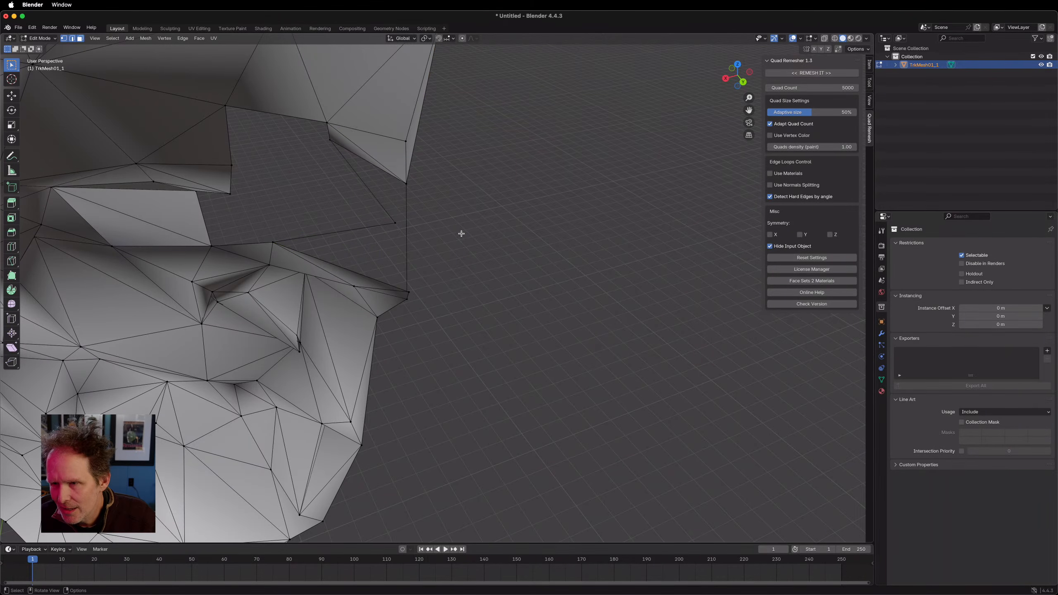
Step: Try to delete the loose vertex joining the two stray edges inside the opening
{"action": "left_click", "coordinate": [394, 223]}
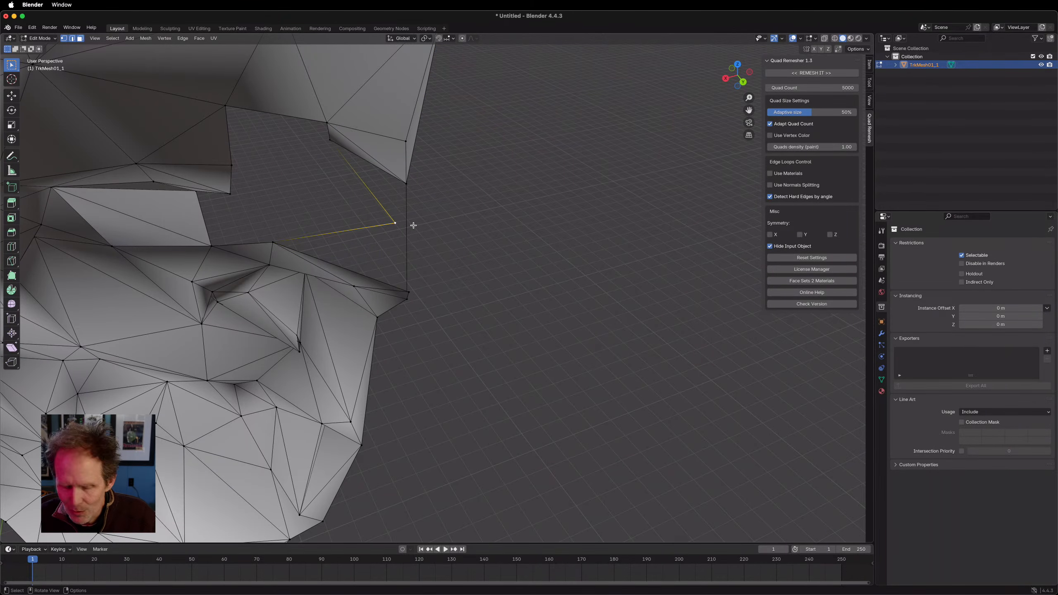
{"action": "key", "text": "x"}
{"action": "left_click", "coordinate": [391, 225]}
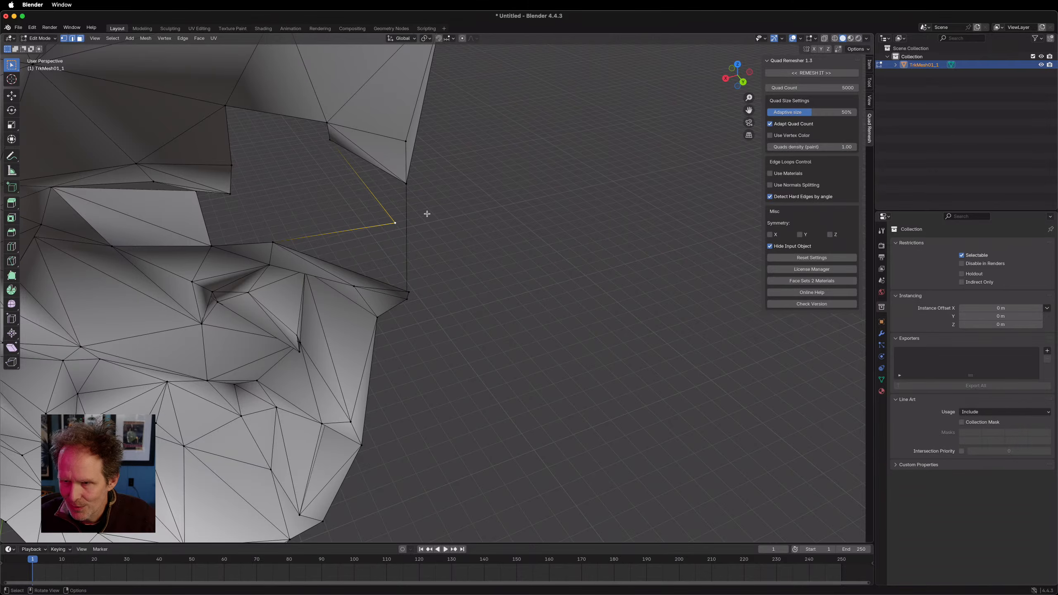
Step: Delete the single outer edge spanning the opening between the two parts of the rim, using the Edges option
{"action": "middle_click_drag", "start_coordinate": [445, 211], "coordinate": [326, 221]}
{"action": "left_click", "coordinate": [312, 194]}
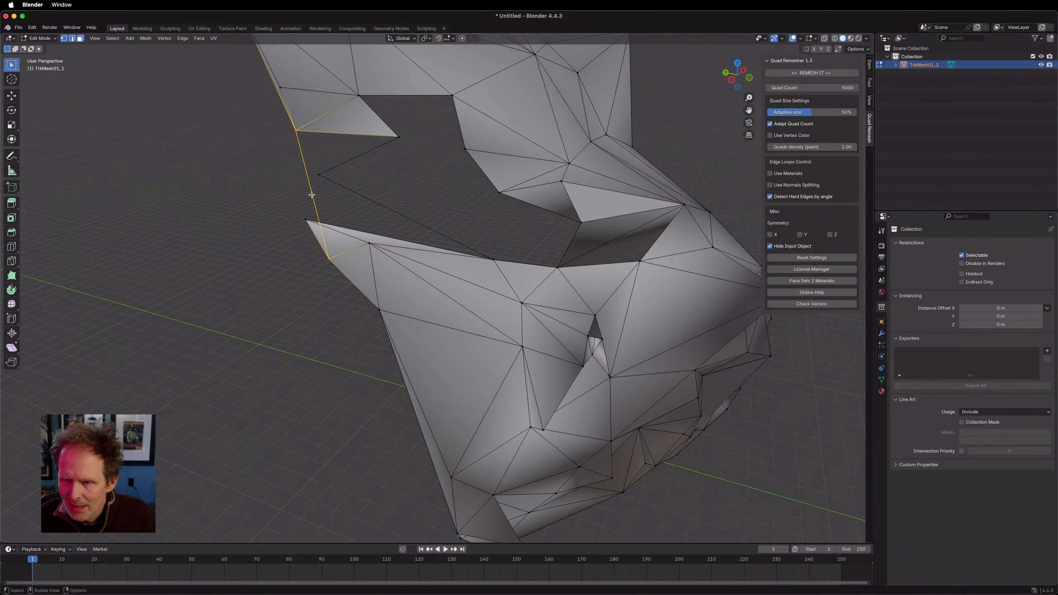
{"action": "key", "text": "x"}
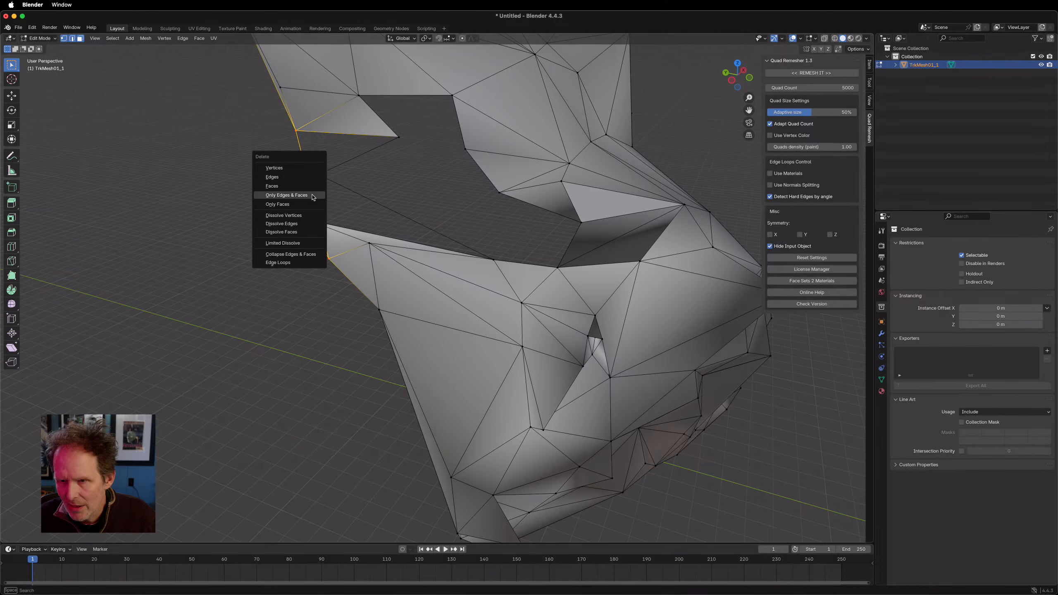
{"action": "left_click", "coordinate": [301, 177]}
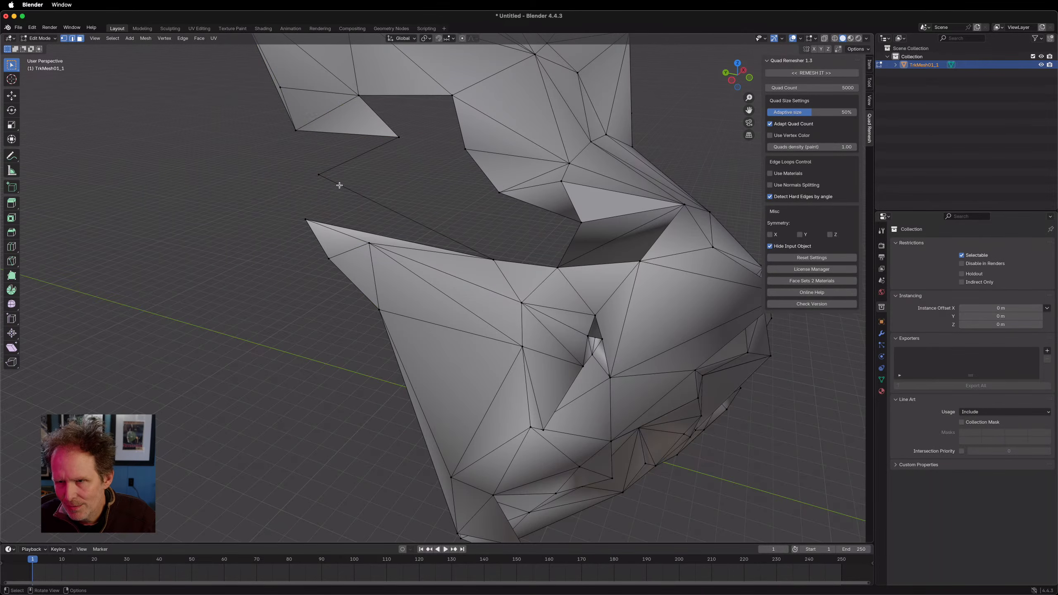
Step: Delete the two loose edges that meet at a point inside the opening, using the Edges option
{"action": "left_click", "coordinate": [396, 213], "text": "alt"}
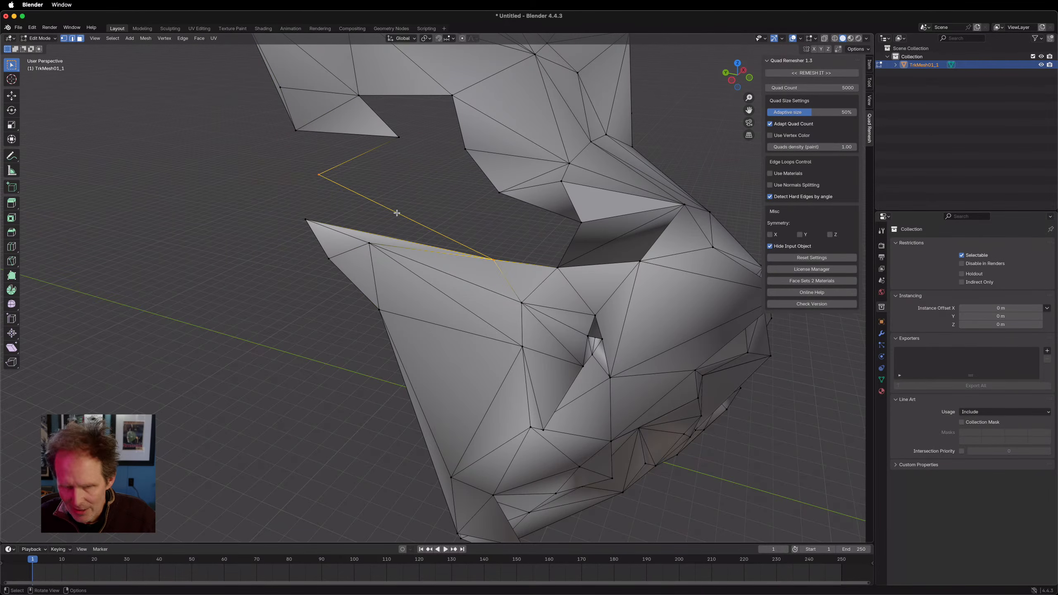
{"action": "key", "text": "x"}
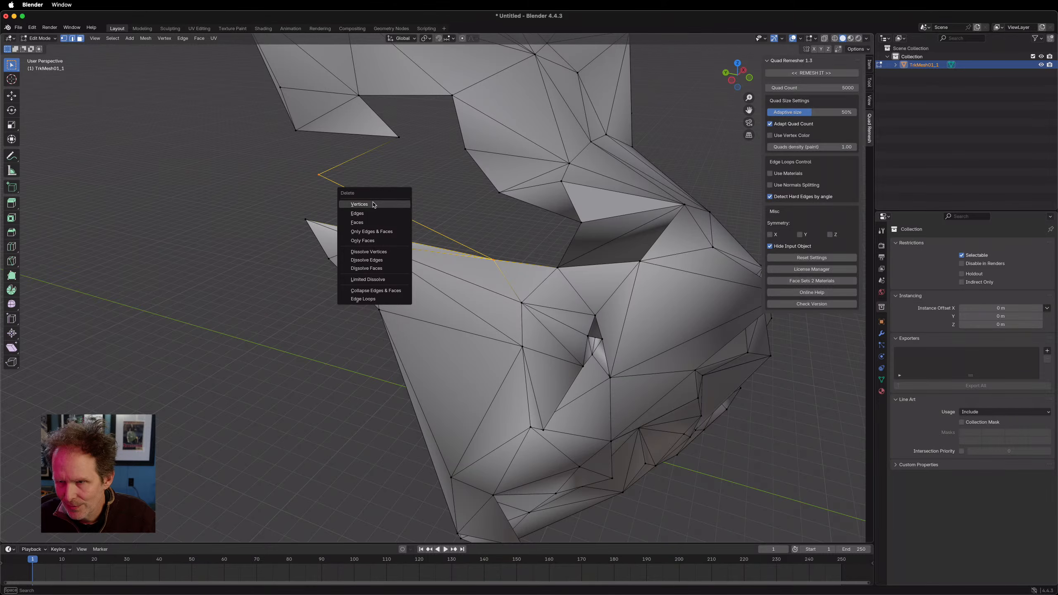
{"action": "left_click", "coordinate": [377, 213]}
{"action": "left_click", "coordinate": [349, 160], "text": "alt"}
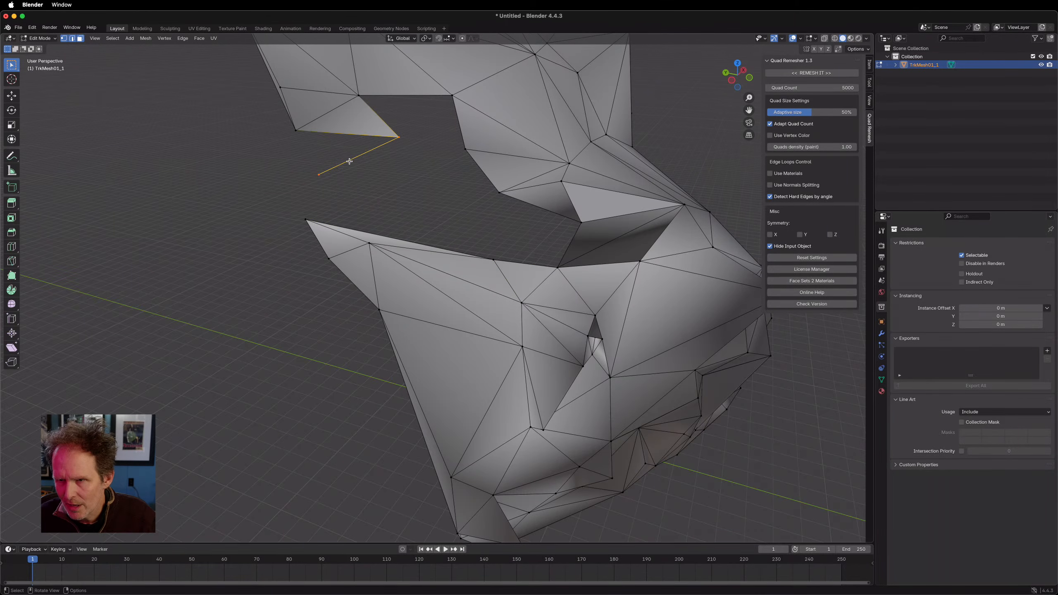
{"action": "key", "text": "x"}
{"action": "left_click", "coordinate": [332, 163]}
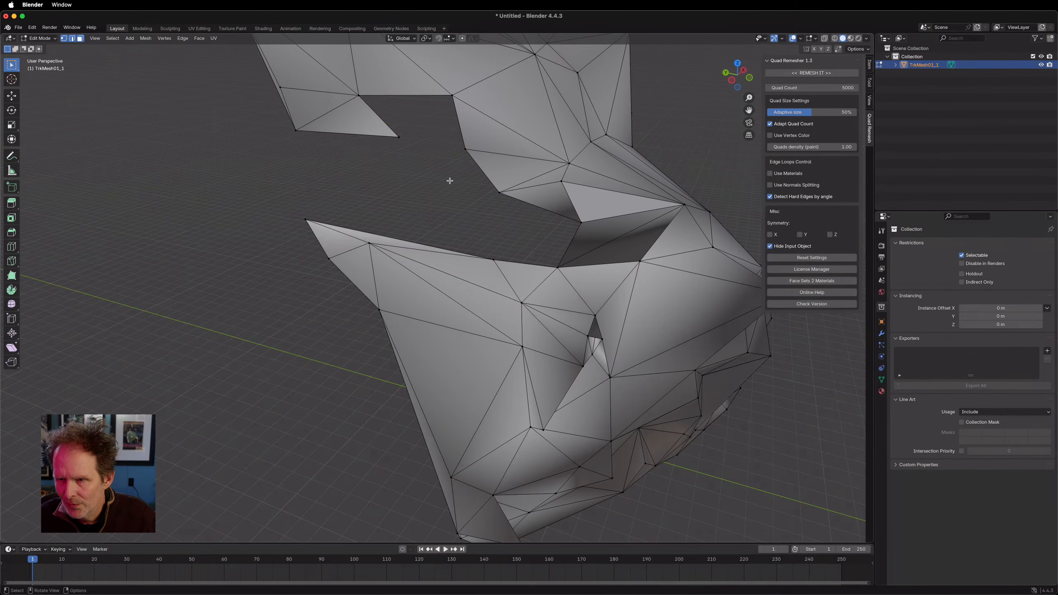
Step: Fill the inner end of the opening with two triangular faces, starting from the lower rim edge and the short edge joining both rims
{"action": "middle_click_drag", "start_coordinate": [448, 180], "coordinate": [413, 167]}
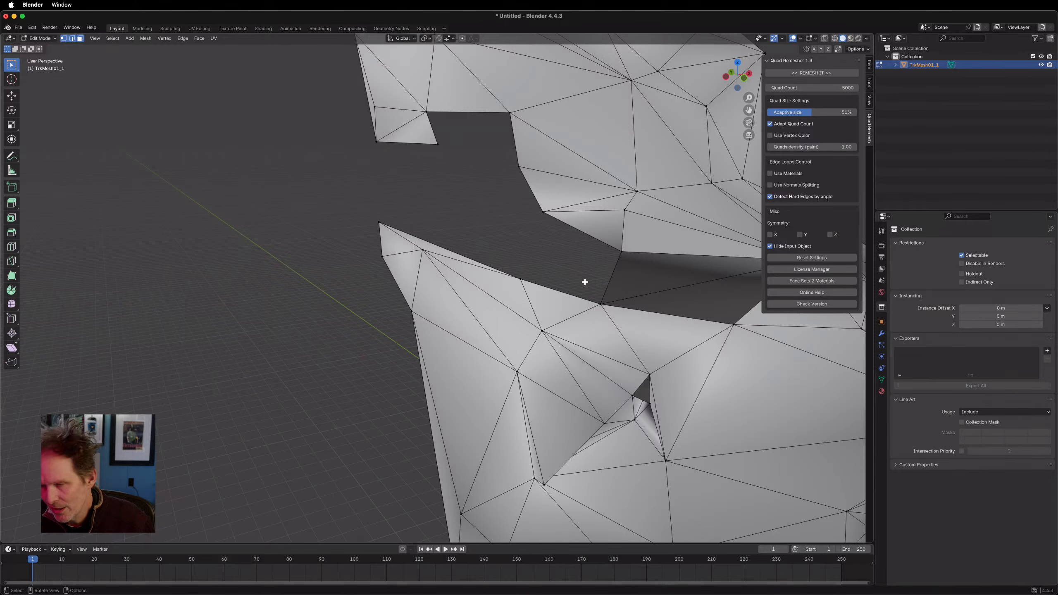
{"action": "left_click", "coordinate": [546, 287], "text": "alt"}
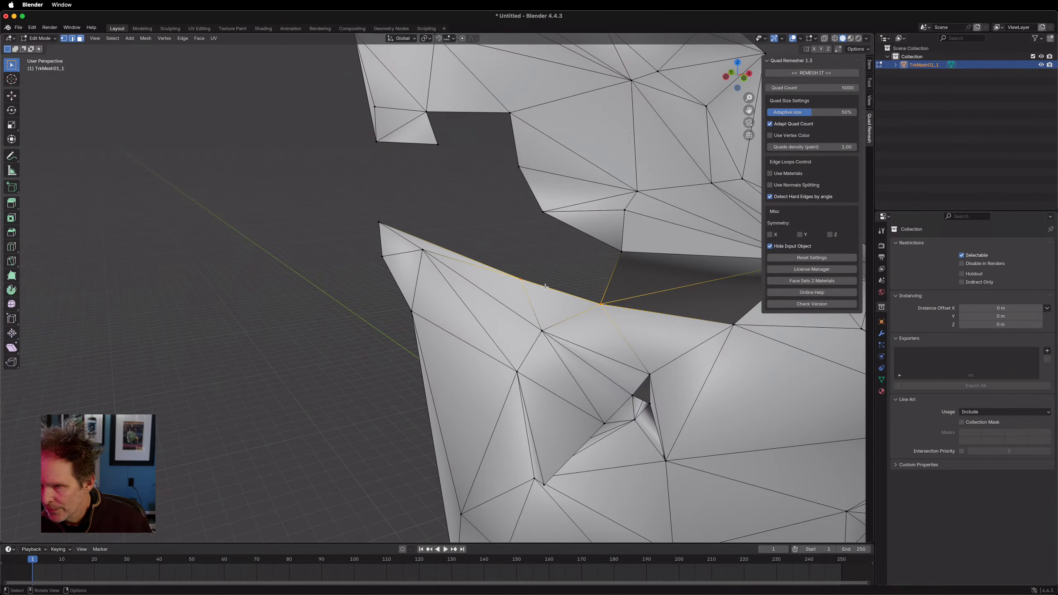
{"action": "left_click", "coordinate": [613, 272], "text": "alt+shift"}
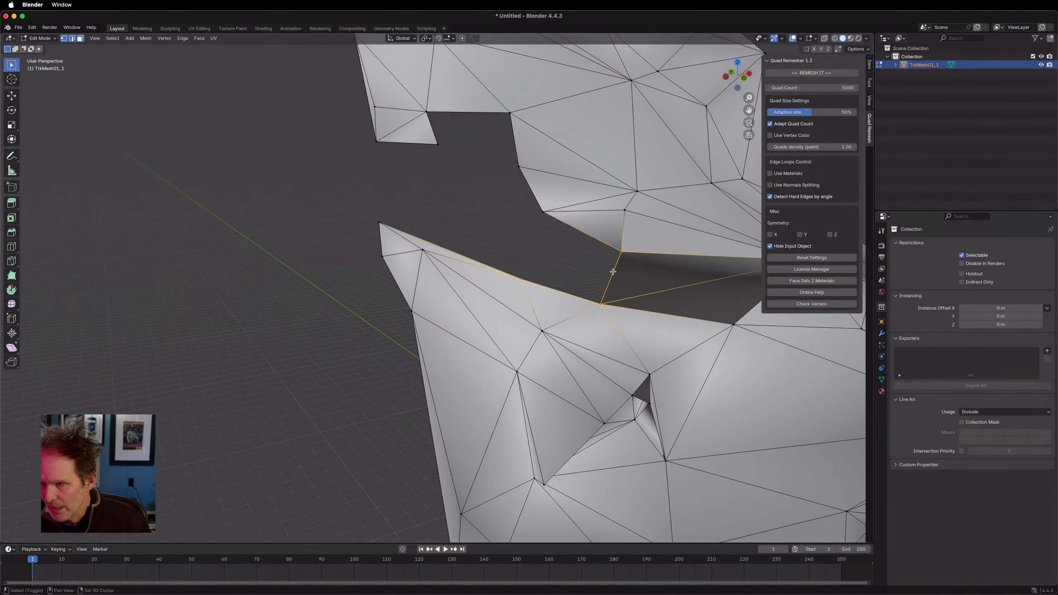
{"action": "key", "text": "f"}
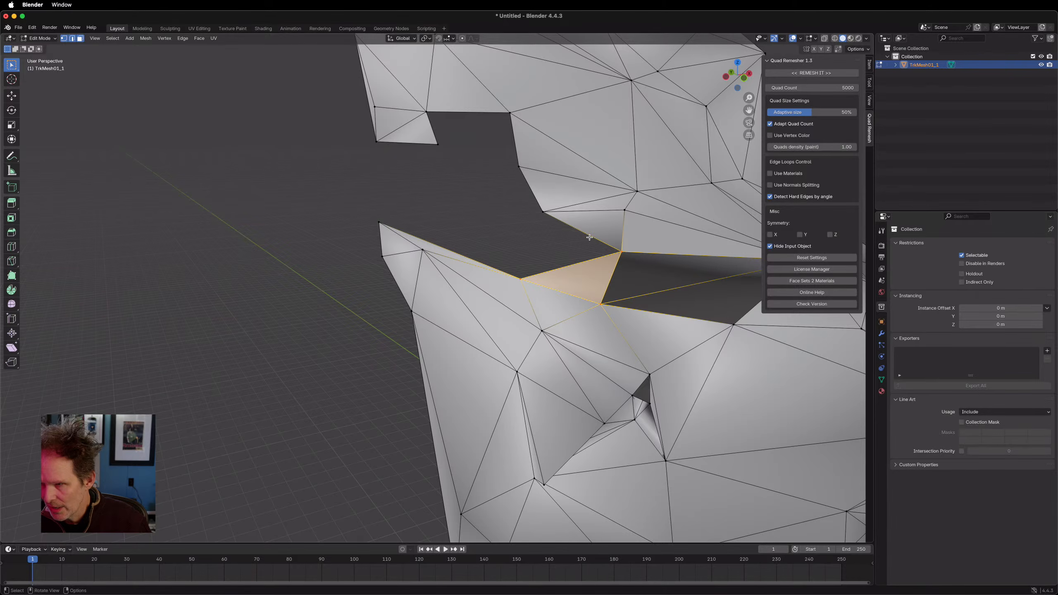
{"action": "left_click", "coordinate": [565, 266], "text": "alt"}
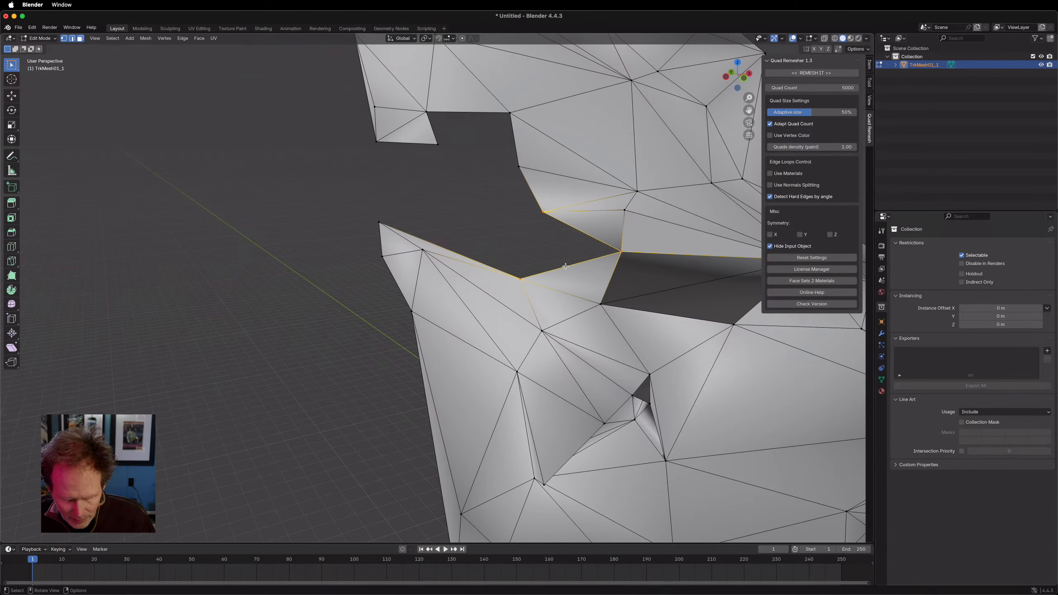
{"action": "key", "text": "f"}
Step: Try to fill the gap between the upper inner rim edge and the long lower rim edge with one four-sided face
{"action": "left_click", "coordinate": [534, 199], "text": "alt"}
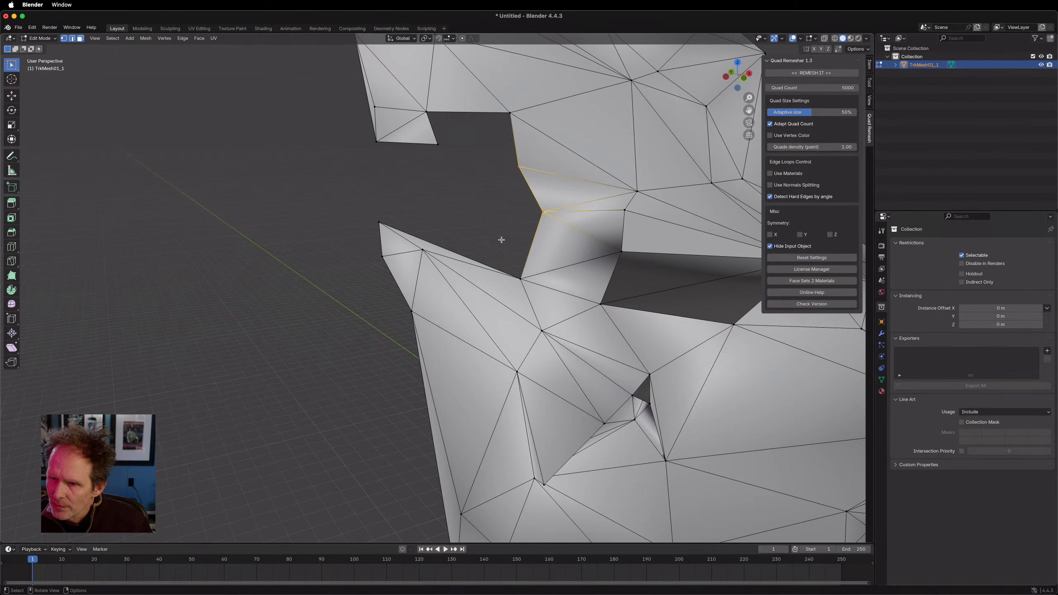
{"action": "left_click", "coordinate": [455, 252], "text": "alt+shift"}
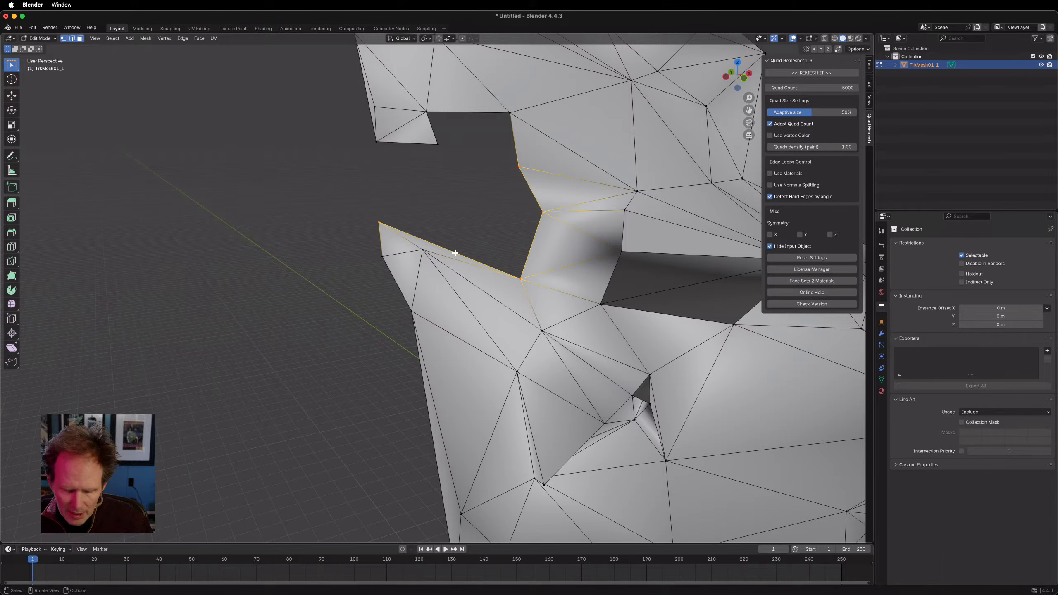
{"action": "key", "text": "f"}
{"action": "middle_click_drag", "start_coordinate": [473, 201], "coordinate": [498, 213]}
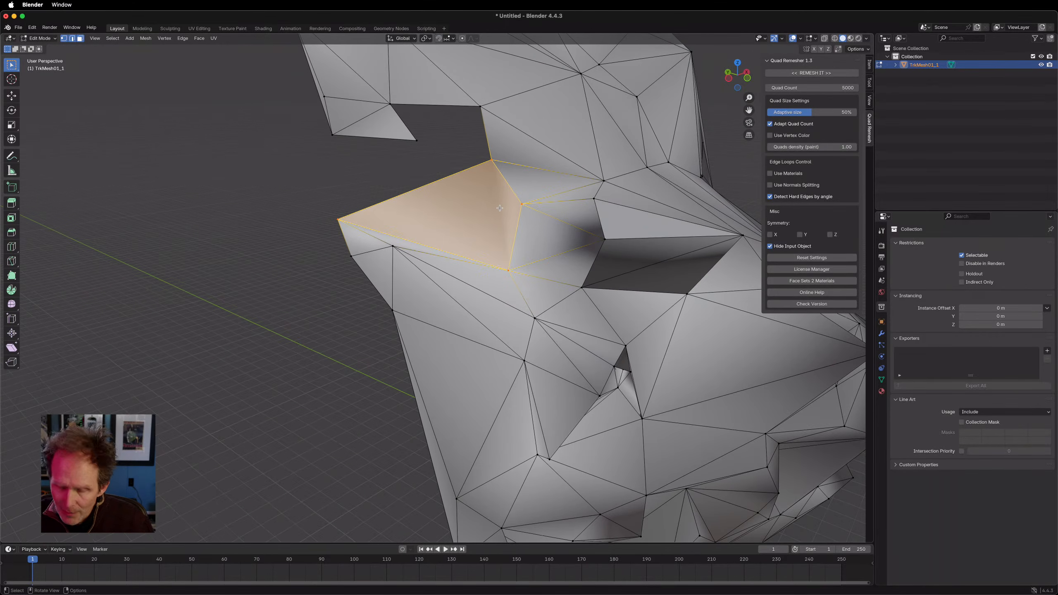
{"action": "key", "text": "ctrl+z"}
Step: Fill the gap with a narrow triangle at the inner rim and a larger triangle reaching the lower rim's outer tip
{"action": "key", "text": "f"}
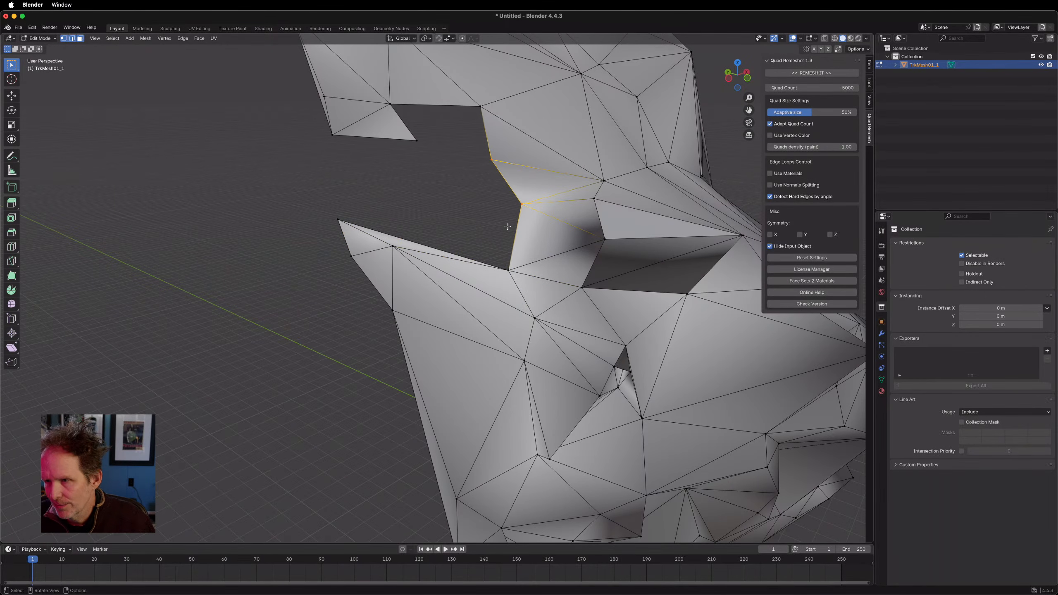
{"action": "key", "text": "ctrl+z"}
{"action": "key", "text": "f"}
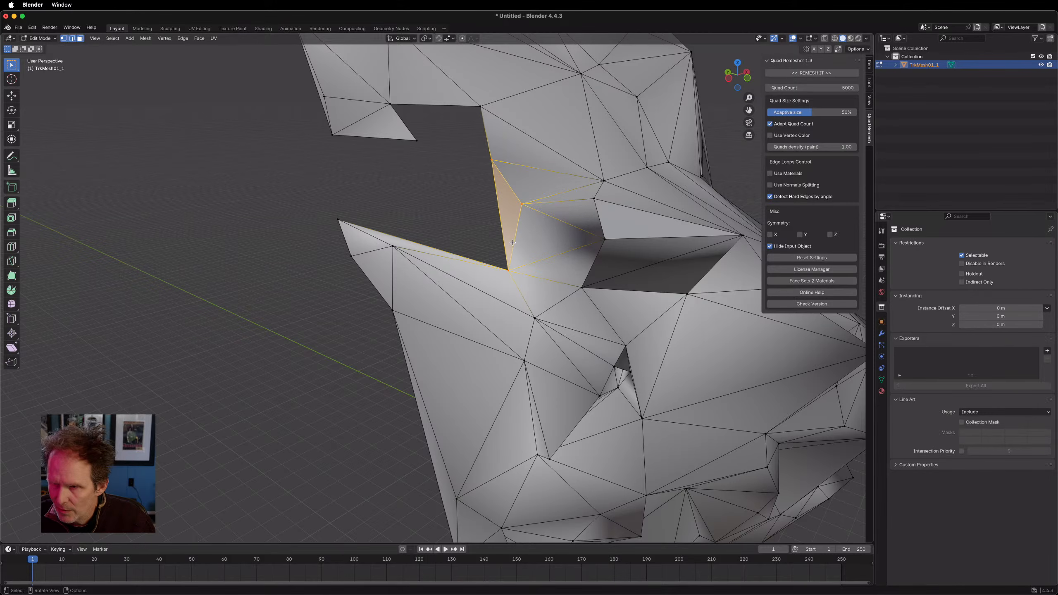
{"action": "key", "text": "ctrl+z"}
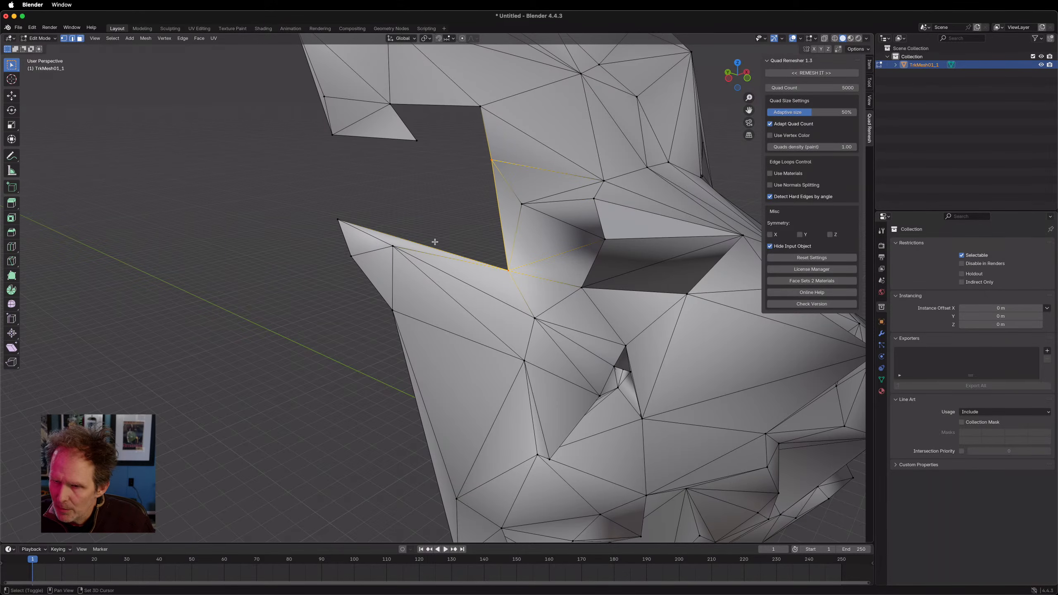
{"action": "key", "text": "ctrl+shift+z"}
{"action": "key", "text": "ctrl+shift+z"}
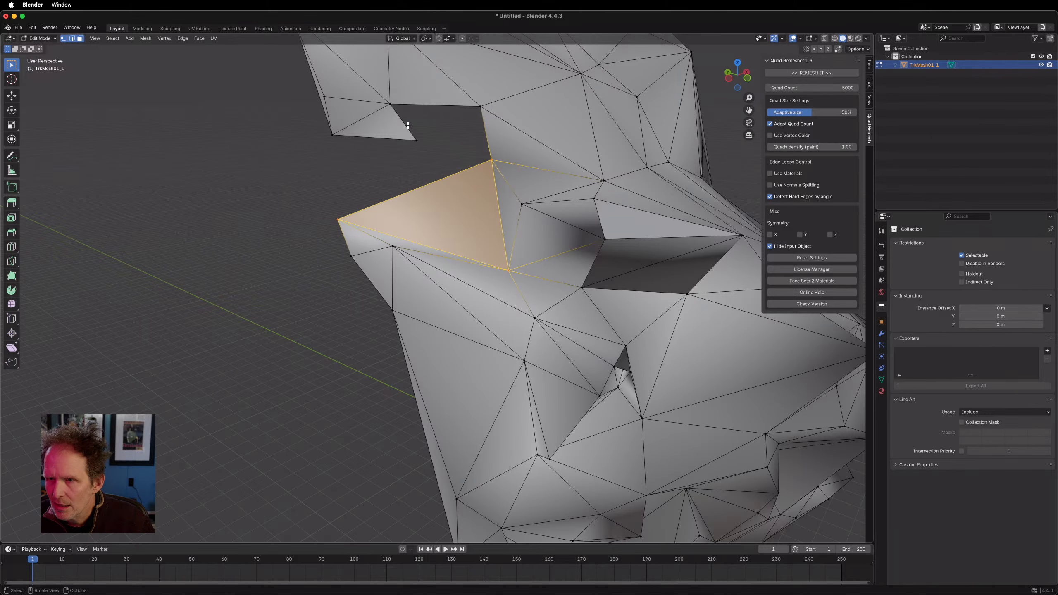
{"action": "key", "text": "ctrl+z"}
Step: Fill the notch in the upper rim with a triangle, and add a second triangle down to the newly filled area
{"action": "left_click", "coordinate": [429, 105], "text": "alt"}
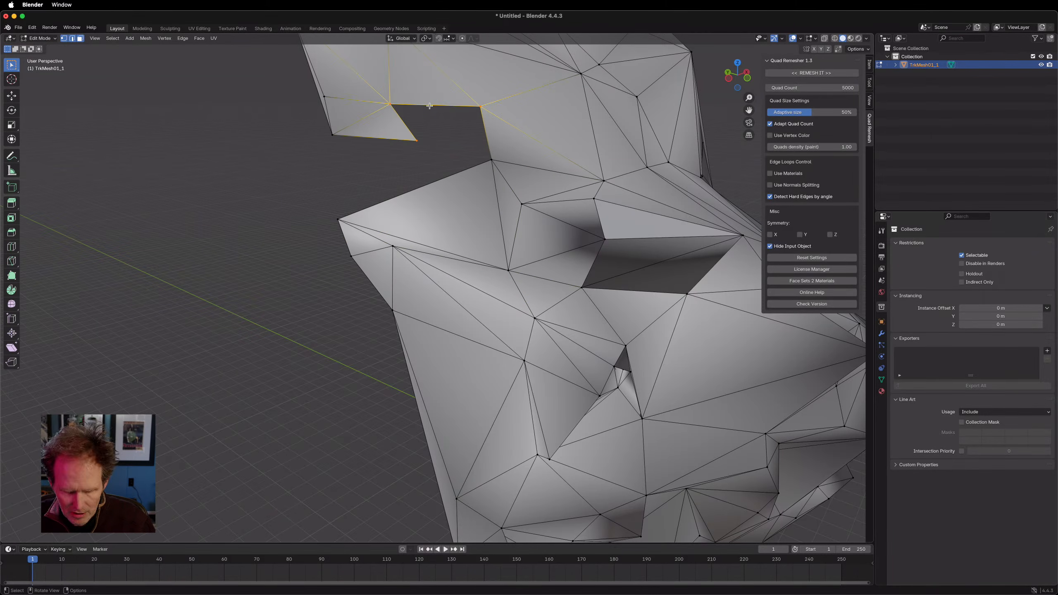
{"action": "key", "text": "f"}
{"action": "key", "text": "ctrl+z"}
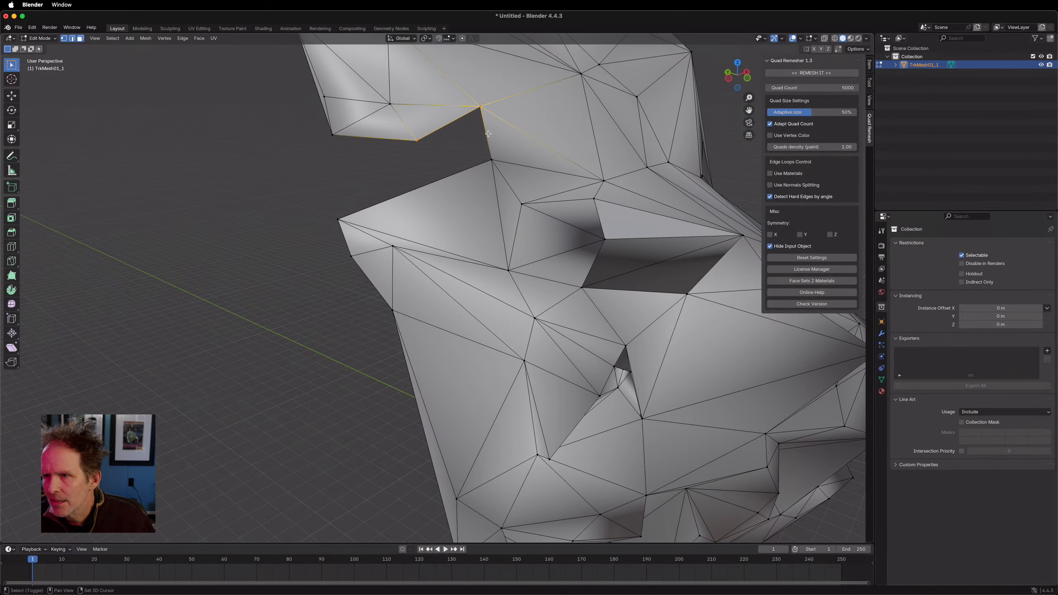
{"action": "left_click", "coordinate": [491, 159], "text": "shift"}
{"action": "key", "text": "f"}
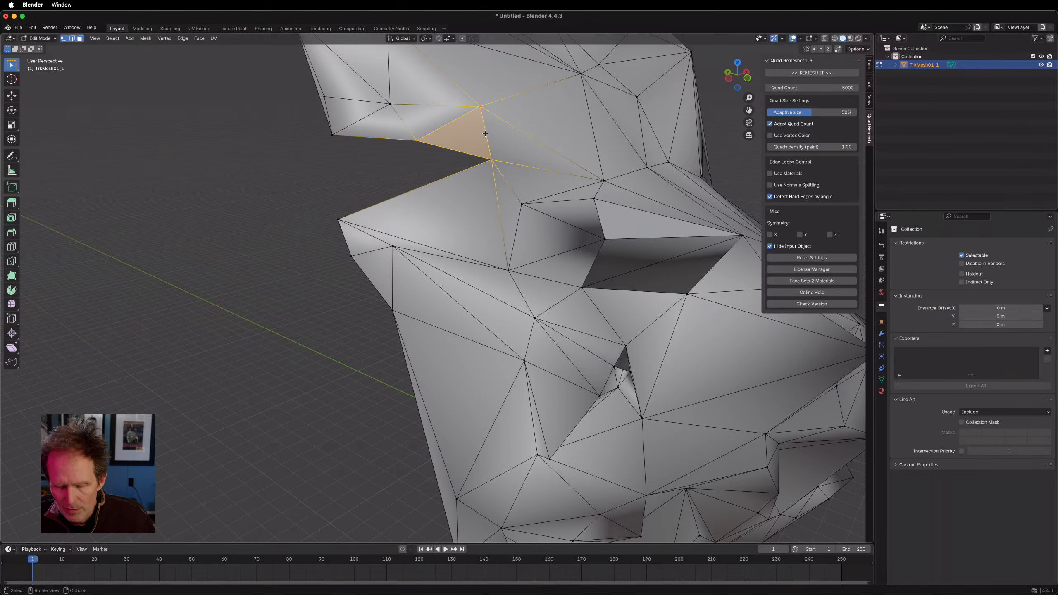
Step: Close the rest of the opening out to the mesh's outer border with two more triangular faces
{"action": "left_click", "coordinate": [463, 154]}
{"action": "left_click", "coordinate": [433, 181], "text": "shift"}
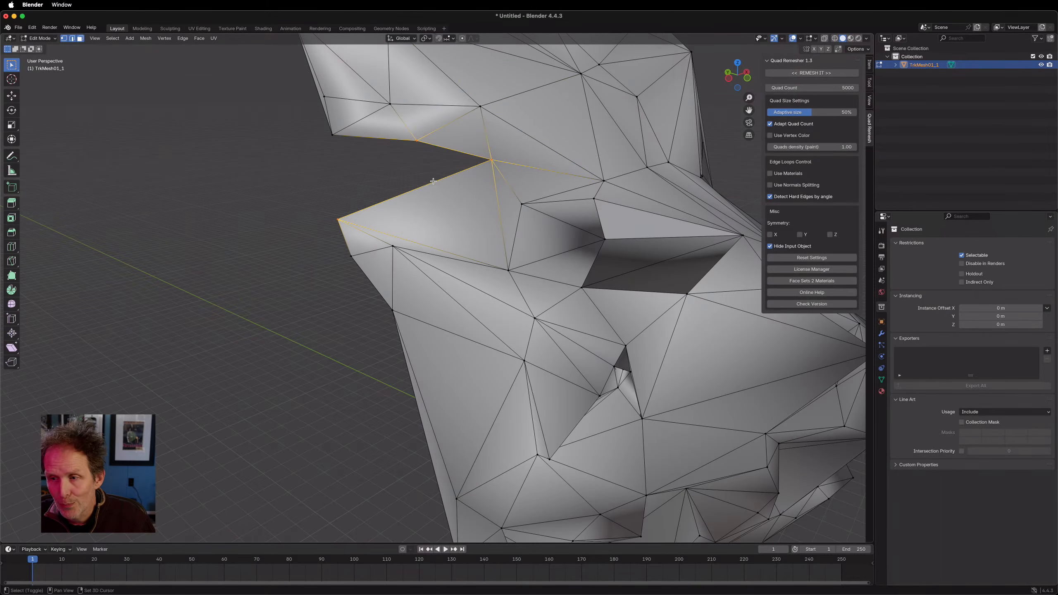
{"action": "key", "text": "f"}
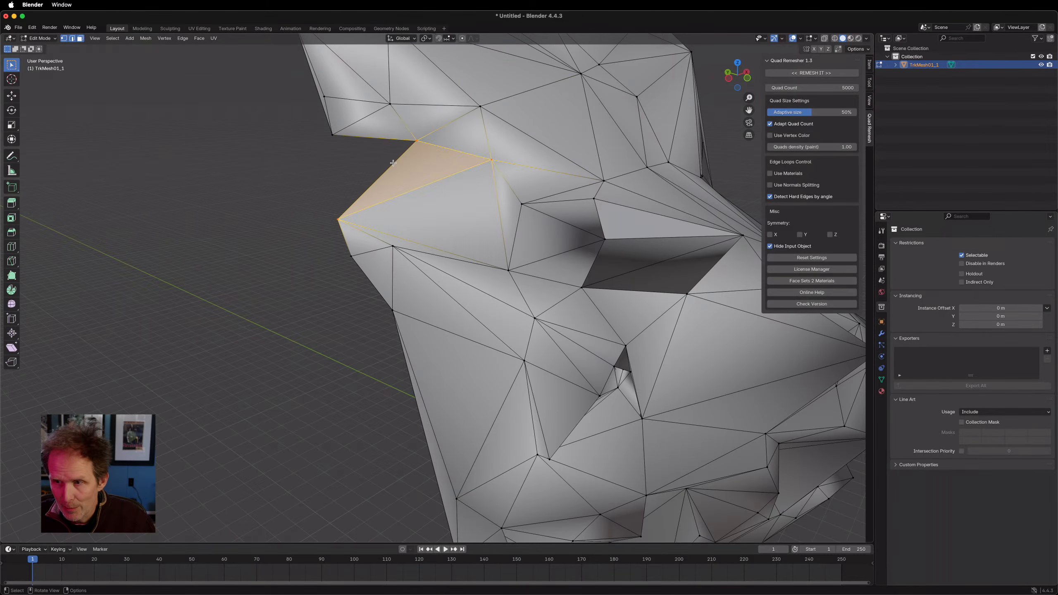
{"action": "left_click", "coordinate": [355, 136]}
{"action": "left_click", "coordinate": [373, 184], "text": "shift"}
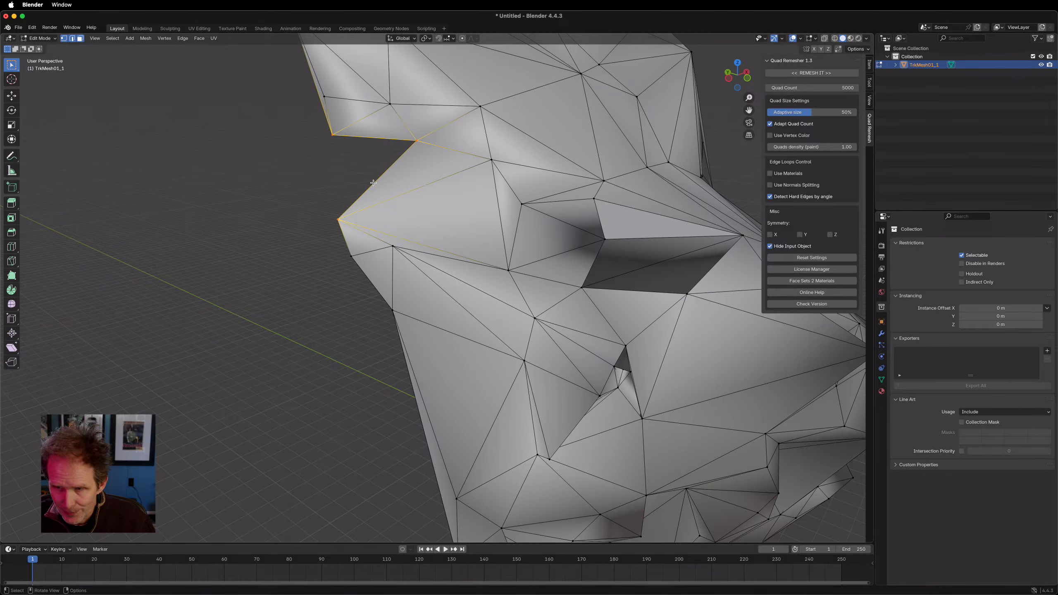
{"action": "key", "text": "f"}
{"action": "mouse_move", "coordinate": [373, 183]}
{"action": "middle_mouse_down"}
{"action": "mouse_move", "coordinate": [346, 208]}
{"action": "mouse_move", "coordinate": [361, 161]}
{"action": "mouse_move", "coordinate": [354, 140]}
{"action": "mouse_move", "coordinate": [378, 170]}
{"action": "middle_mouse_up"}
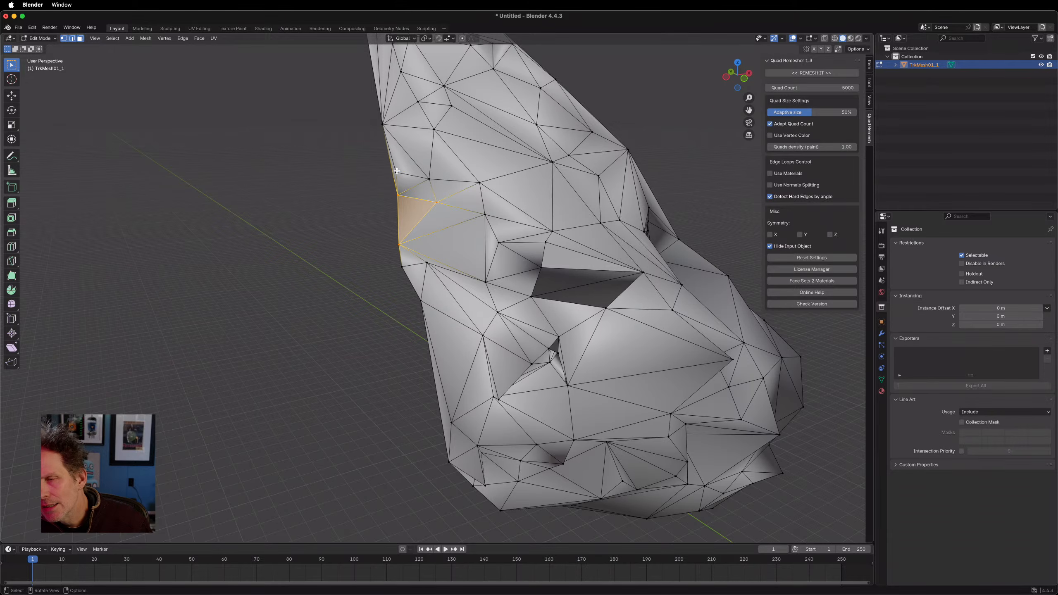
Step: Try Rip Vertices on the extra border vertex just above the filled opening
{"action": "left_click", "coordinate": [398, 171]}
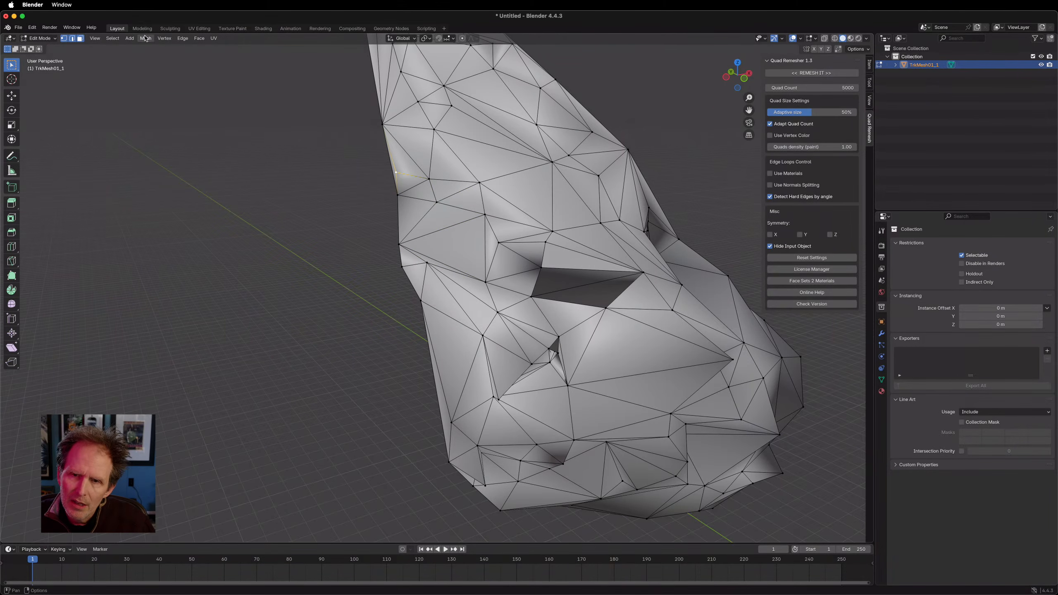
{"action": "left_click", "coordinate": [167, 39]}
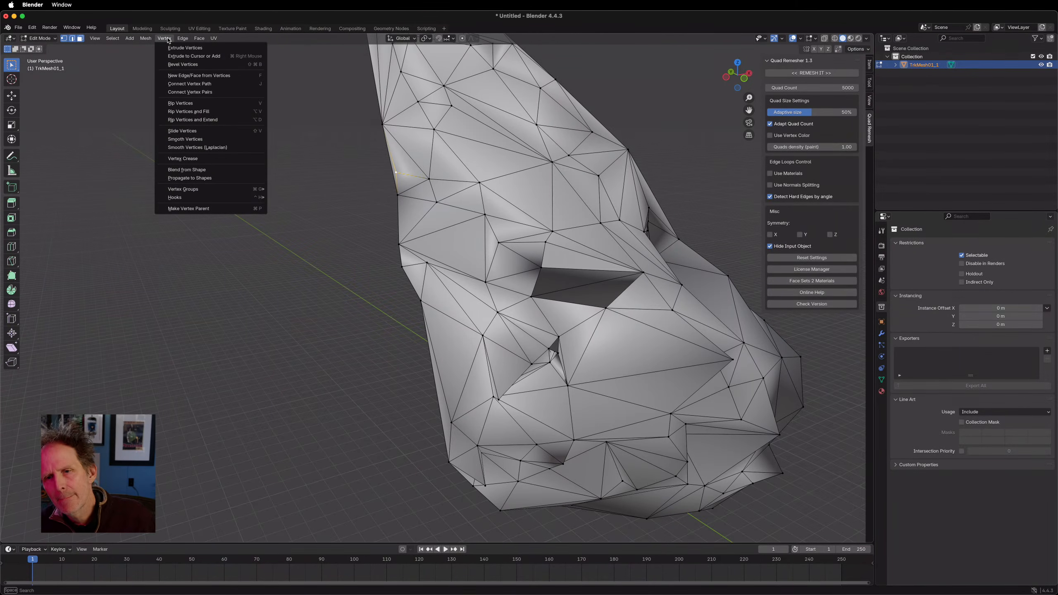
{"action": "left_click", "coordinate": [183, 103]}
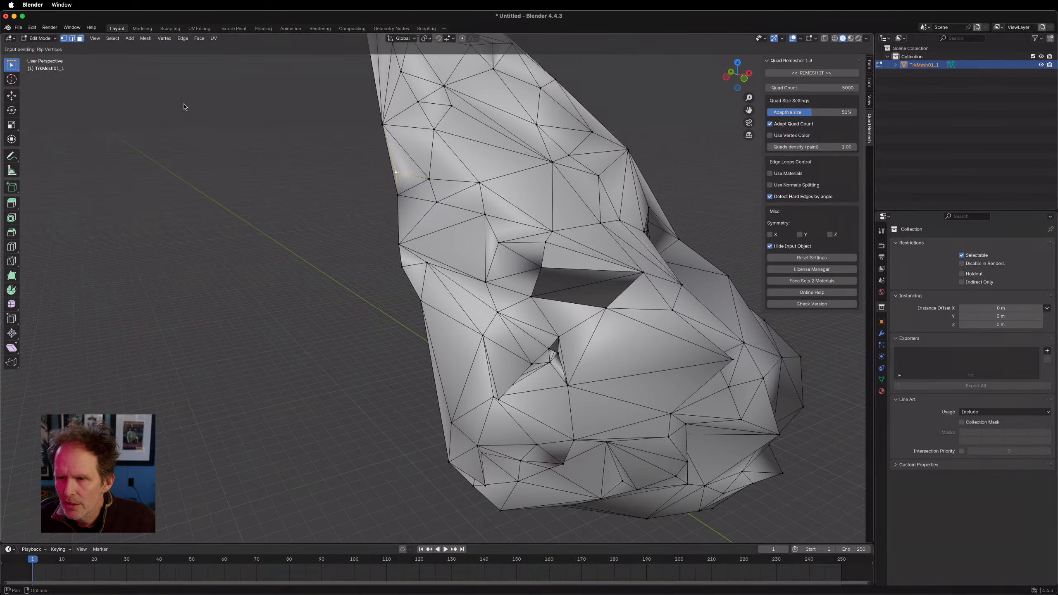
{"action": "left_click", "coordinate": [405, 175]}
Step: Remove the extra border vertex above the filled opening with Dissolve Vertices
{"action": "left_click", "coordinate": [394, 172]}
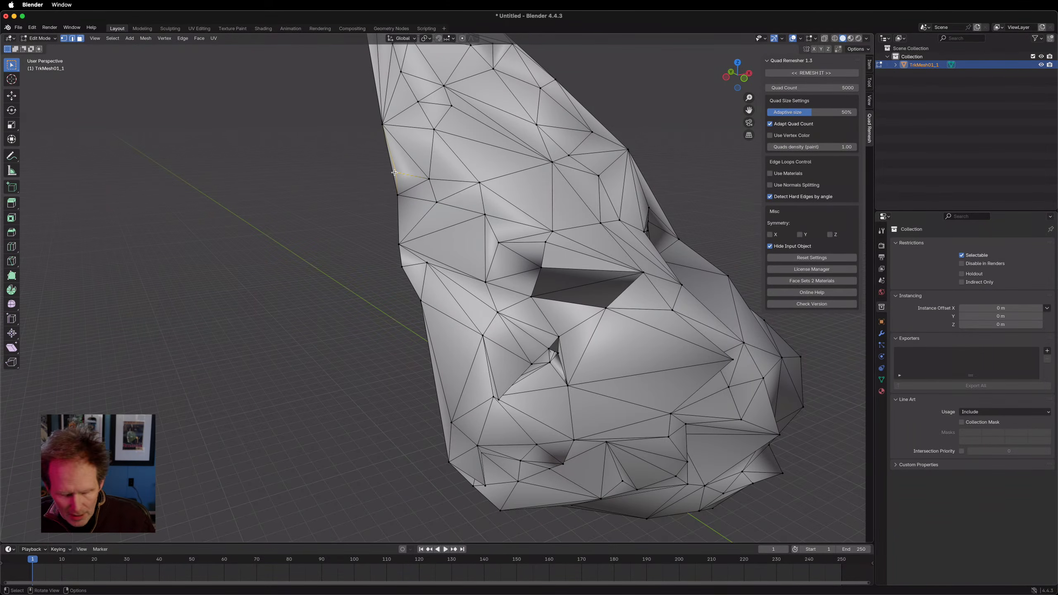
{"action": "key", "text": "x"}
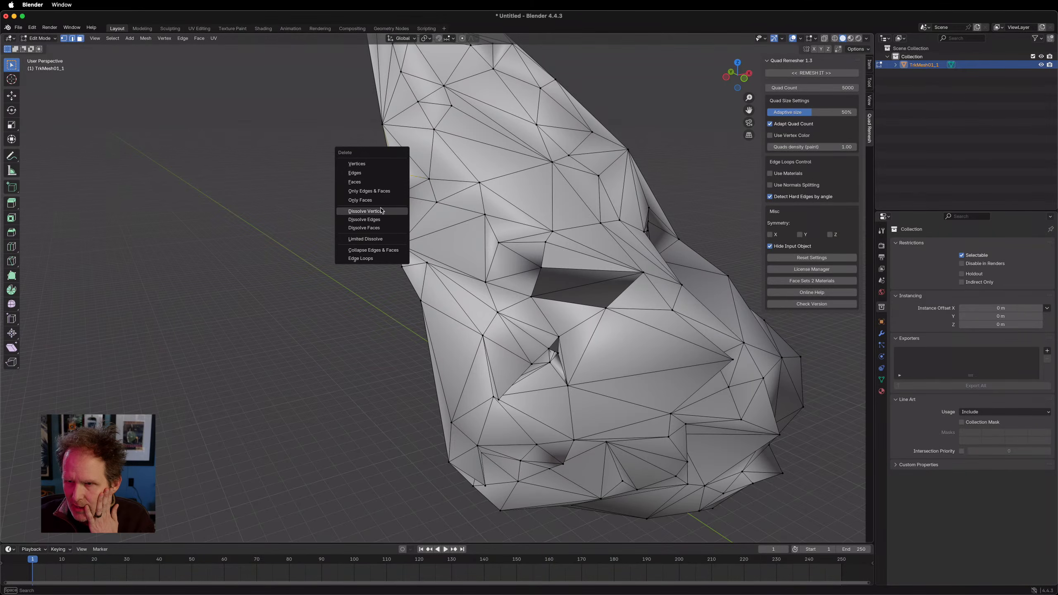
{"action": "left_click", "coordinate": [381, 210]}
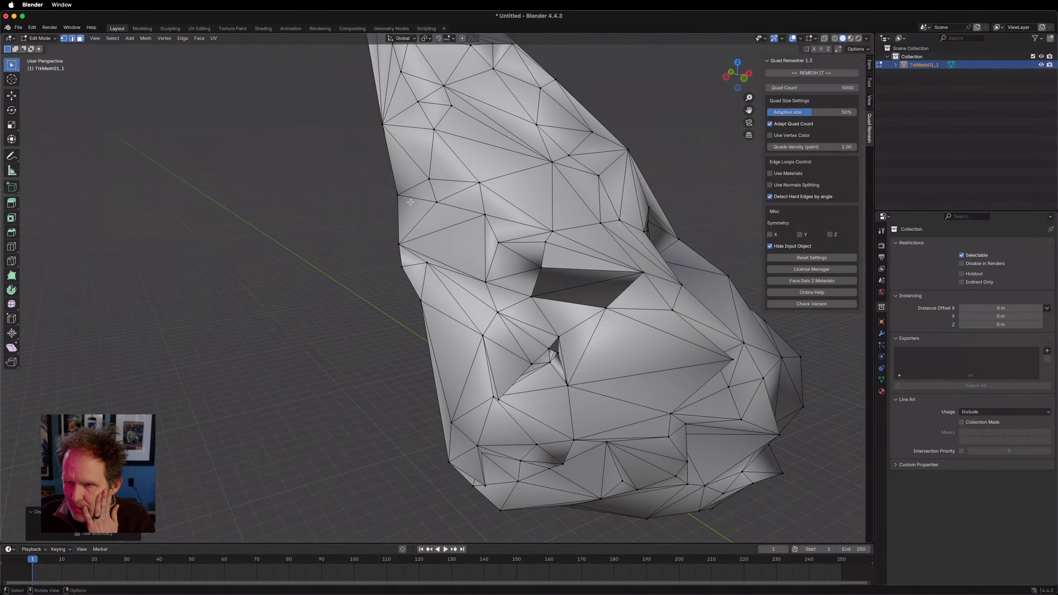
Step: Dissolve the nearly duplicate vertex at the tip of the thin triangle beside the small hole
{"action": "middle_click_drag", "start_coordinate": [442, 191], "coordinate": [417, 138]}
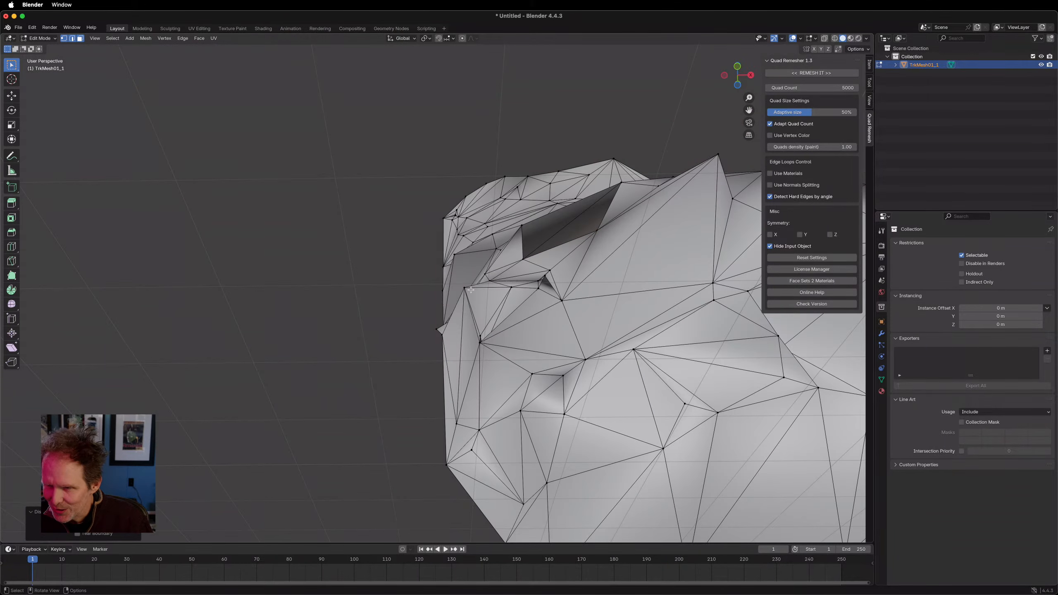
{"action": "left_click", "coordinate": [481, 336]}
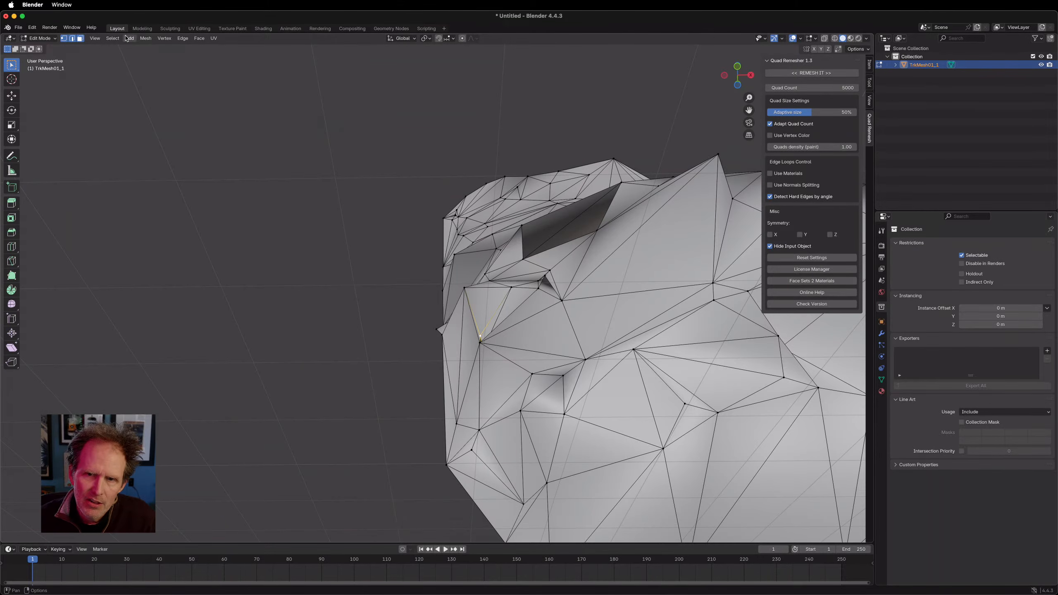
{"action": "left_click", "coordinate": [164, 39]}
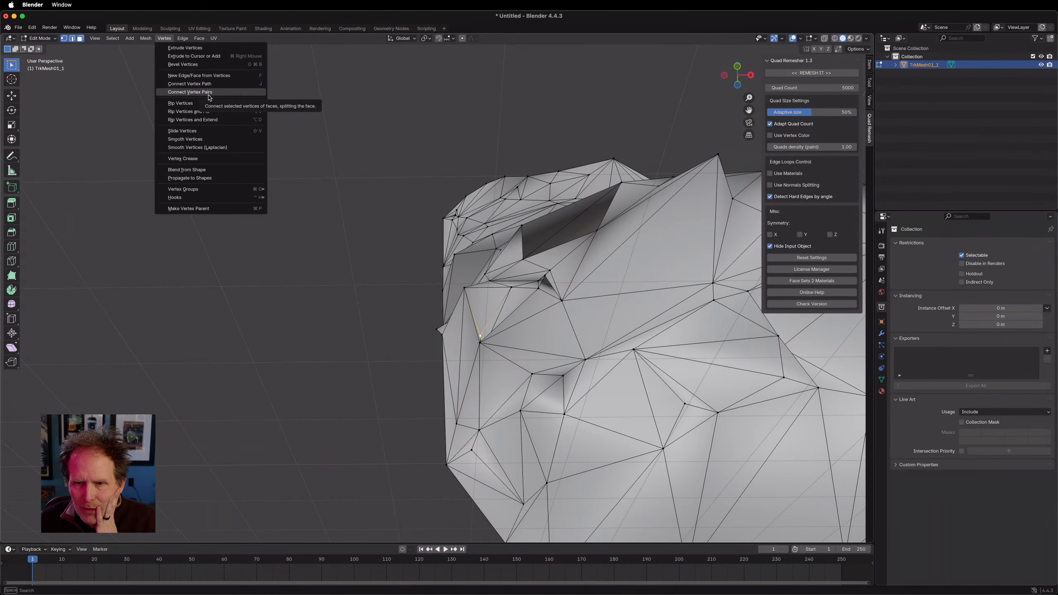
{"action": "key", "text": "x"}
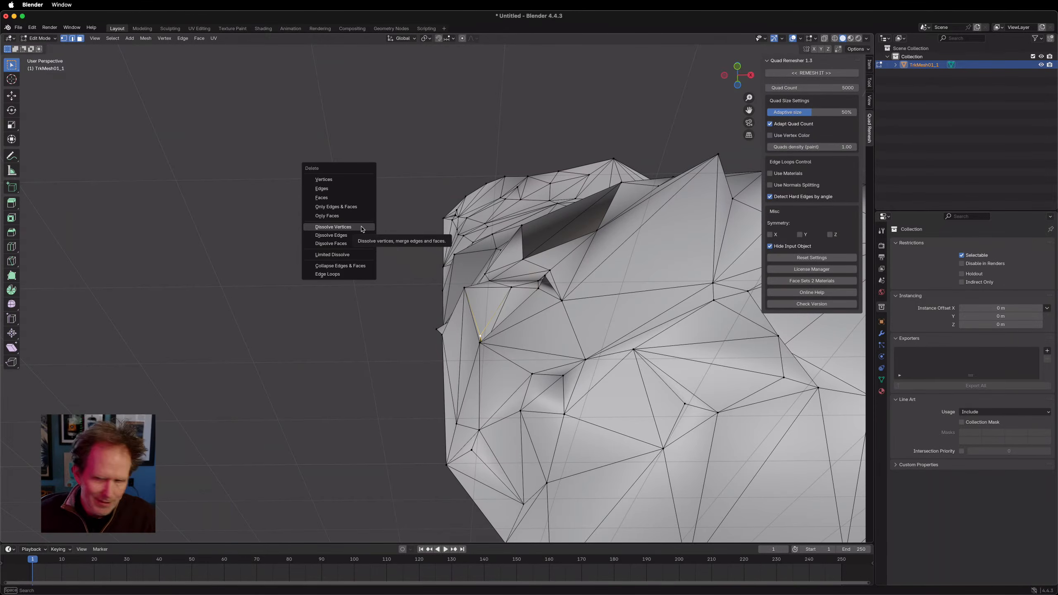
{"action": "left_click", "coordinate": [362, 228]}
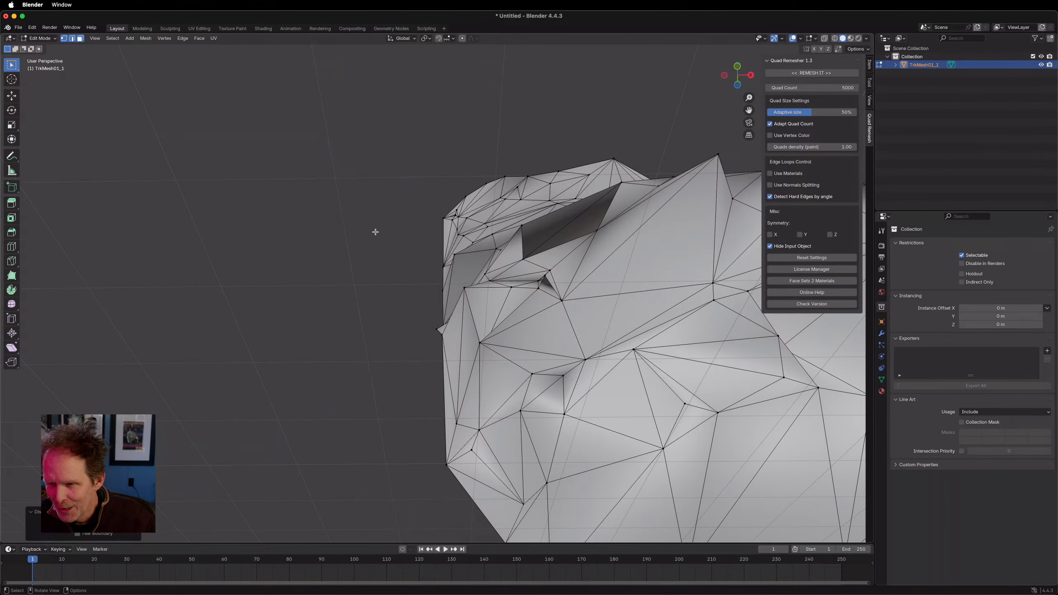
Step: Dissolve the remaining close-by vertex at the far end of the thin faces running from the small hole
{"action": "middle_click_drag", "start_coordinate": [503, 266], "coordinate": [505, 326]}
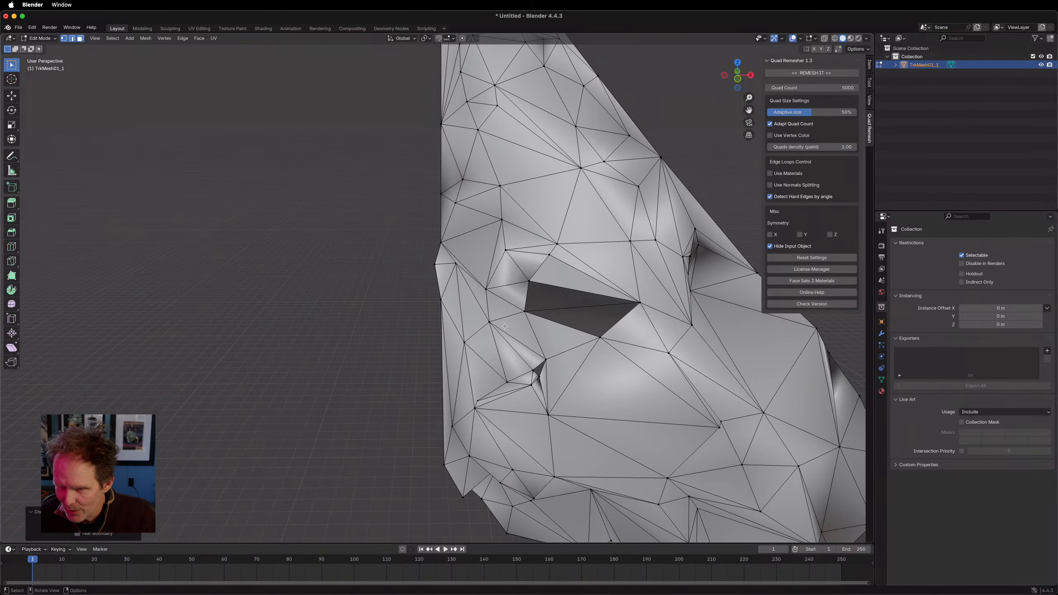
{"action": "left_click", "coordinate": [481, 401]}
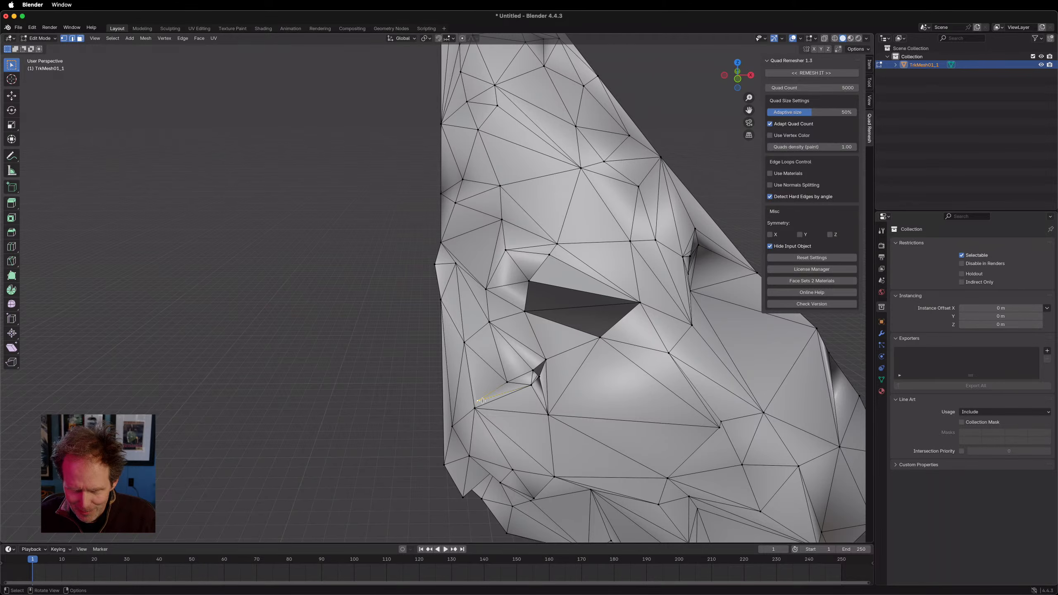
{"action": "key", "text": "x"}
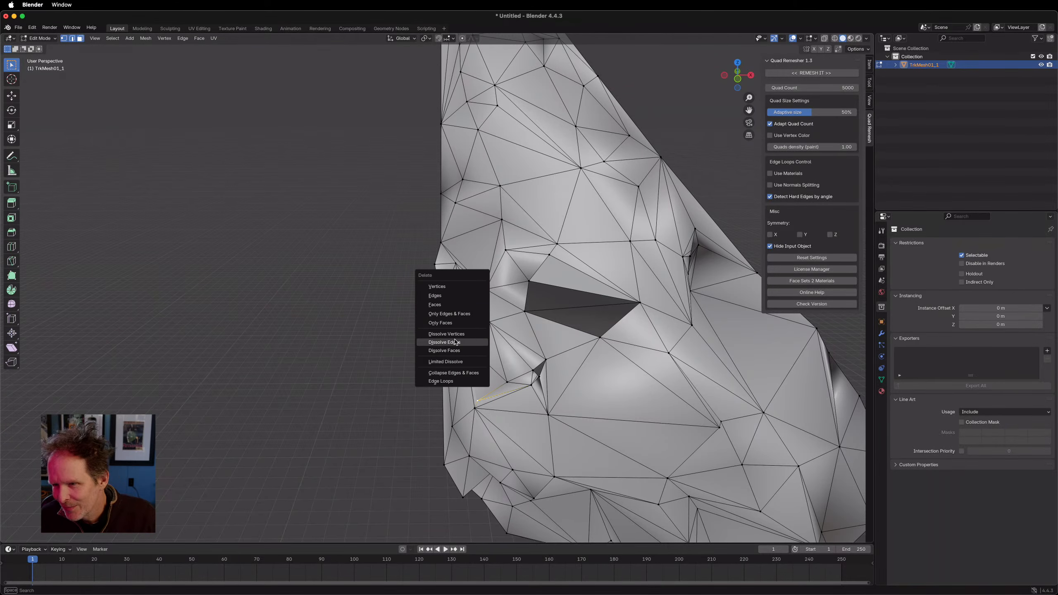
{"action": "left_click", "coordinate": [453, 334]}
{"action": "middle_click_drag", "start_coordinate": [458, 338], "coordinate": [550, 397]}
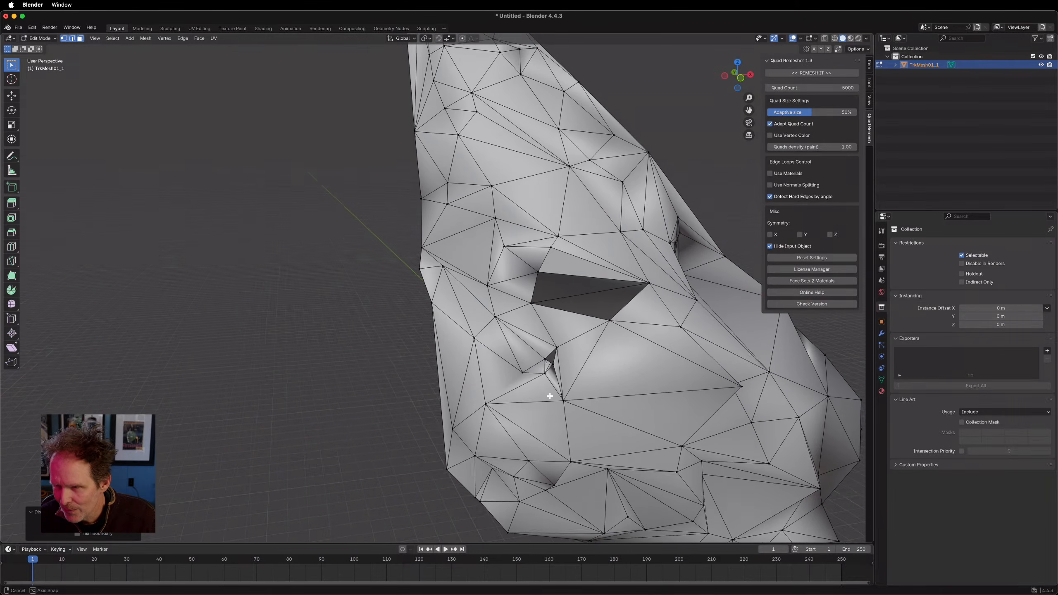
{"action": "scroll", "coordinate": [549, 397], "scroll_direction": "up", "scroll_amount": 3}
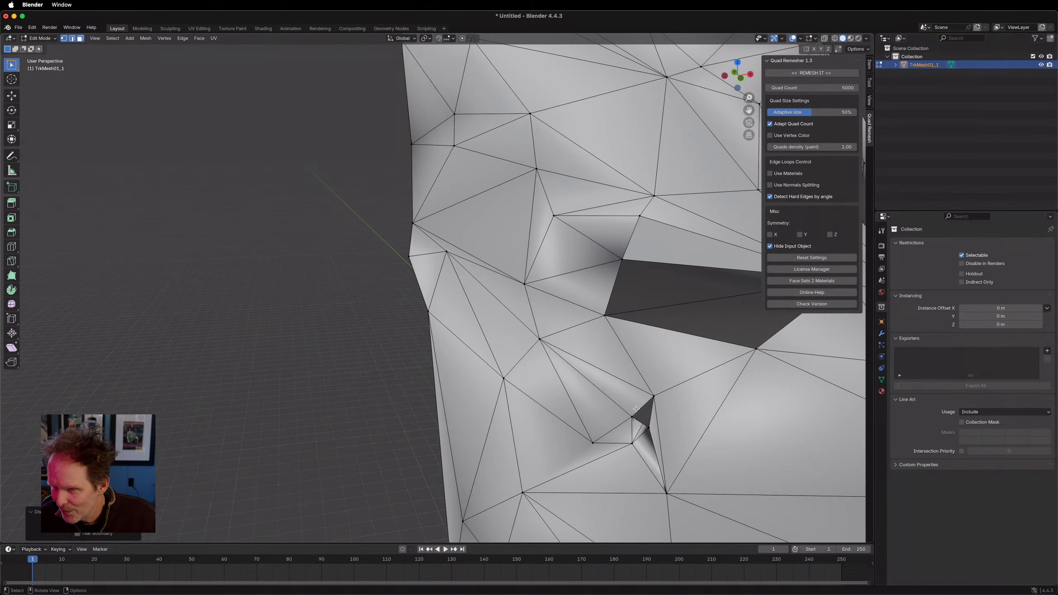
Step: Delete the stray vertex on the short edge crossing the small hole below the filled opening
{"action": "middle_click_drag", "start_coordinate": [635, 413], "coordinate": [617, 408], "text": "shift"}
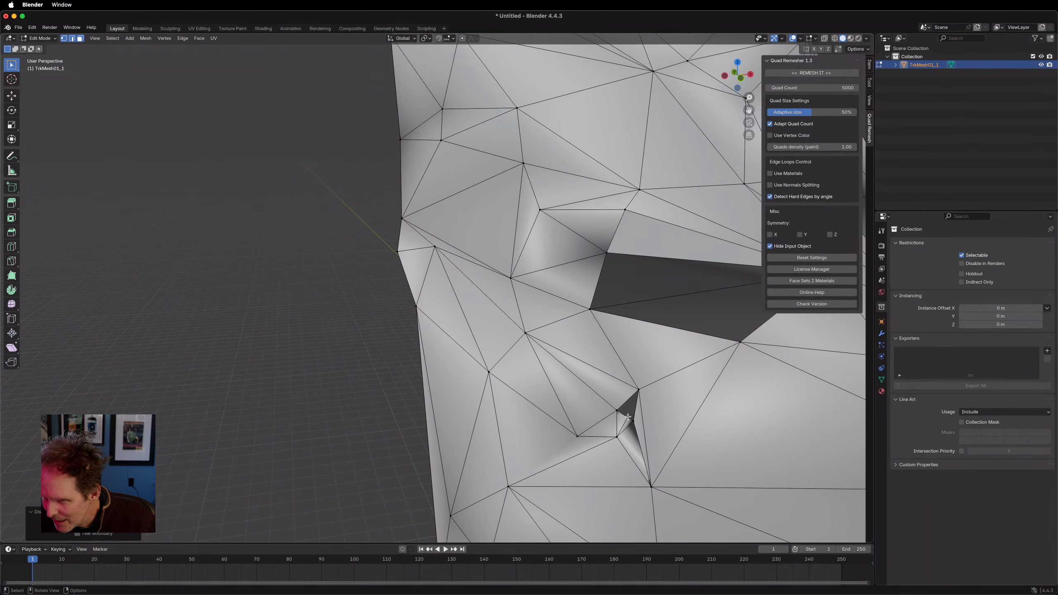
{"action": "scroll", "coordinate": [628, 430], "scroll_direction": "up", "scroll_amount": 1}
{"action": "scroll", "coordinate": [693, 450], "scroll_direction": "down", "scroll_amount": 3}
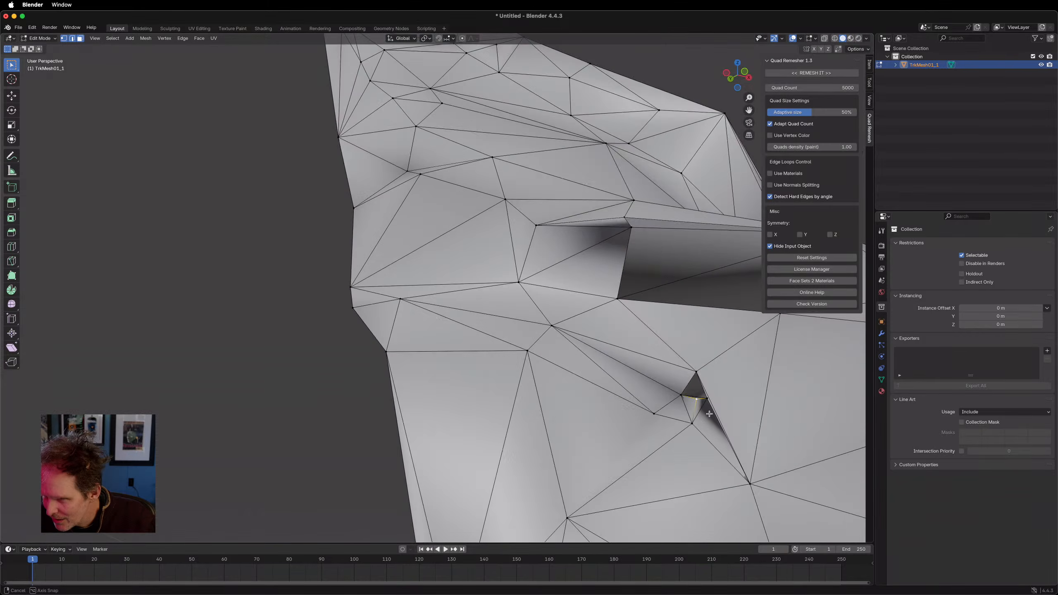
{"action": "middle_click_drag", "start_coordinate": [693, 451], "coordinate": [666, 345]}
{"action": "key", "text": "x"}
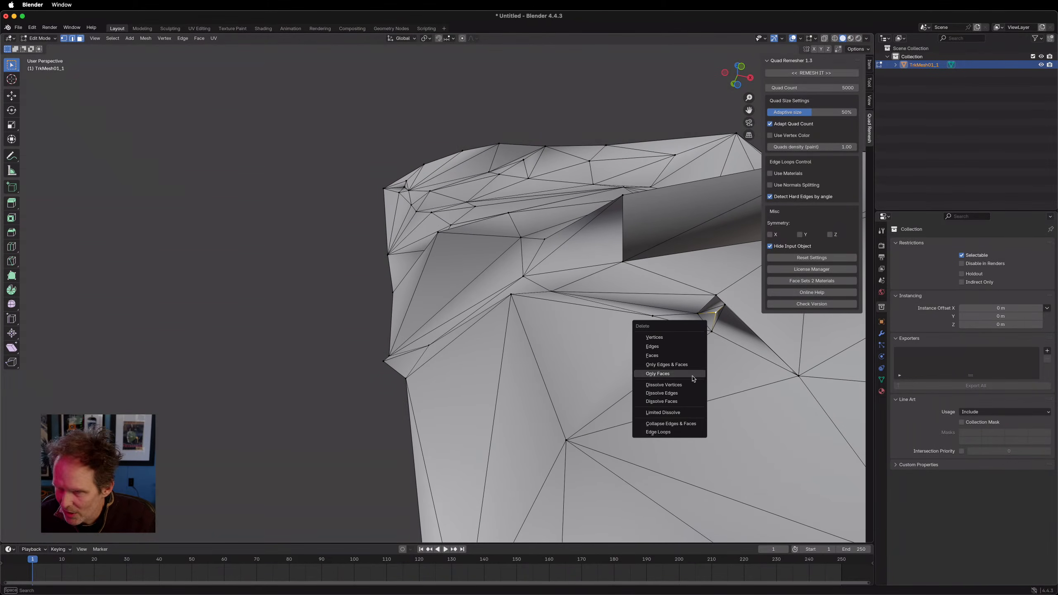
{"action": "left_click", "coordinate": [665, 339]}
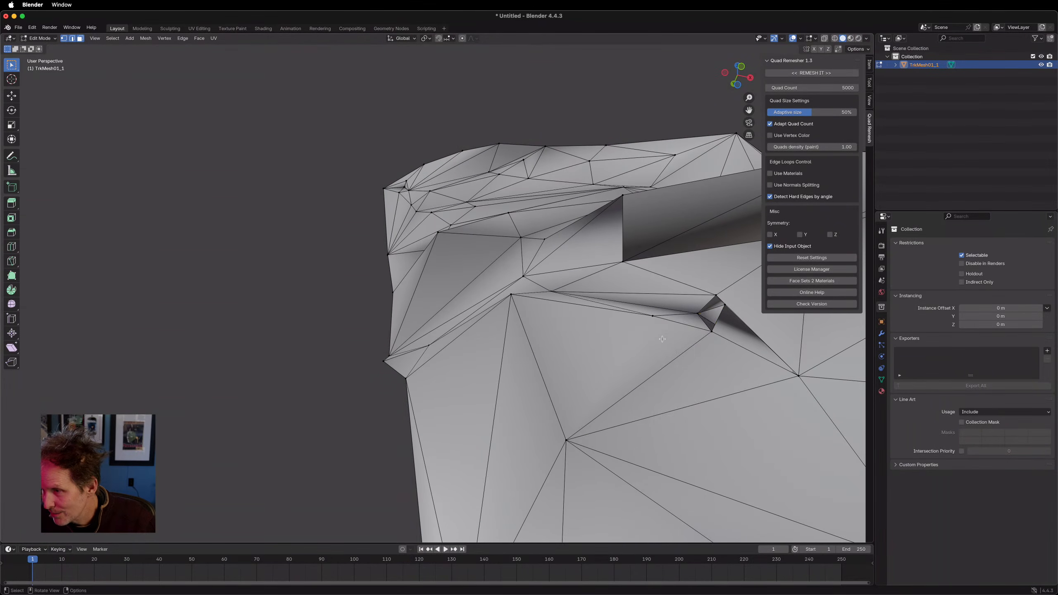
{"action": "left_click", "coordinate": [710, 319]}
{"action": "middle_click_drag", "start_coordinate": [710, 315], "coordinate": [207, 419]}
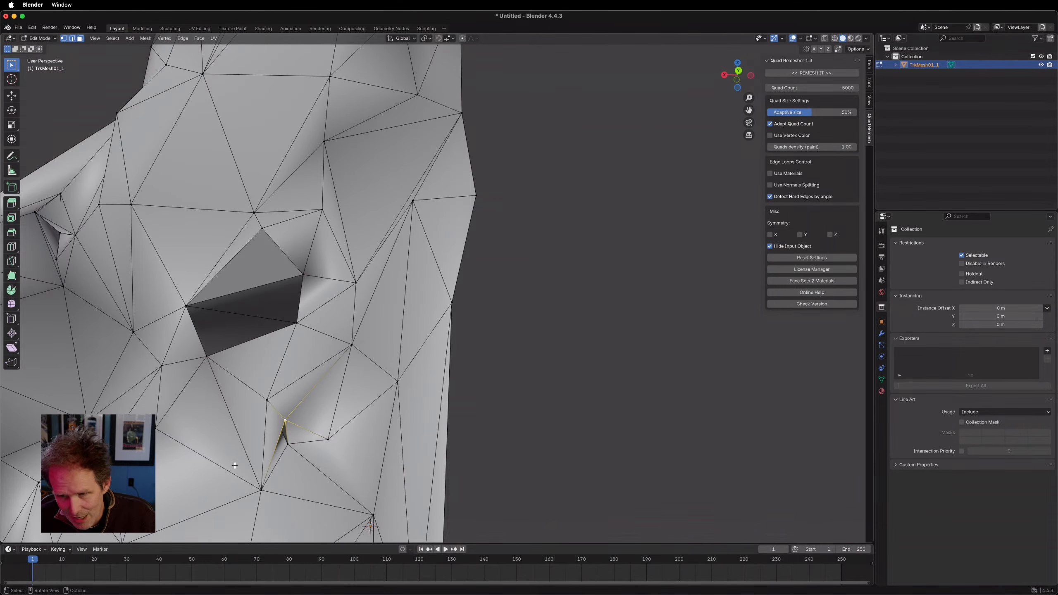
{"action": "left_click", "coordinate": [281, 443]}
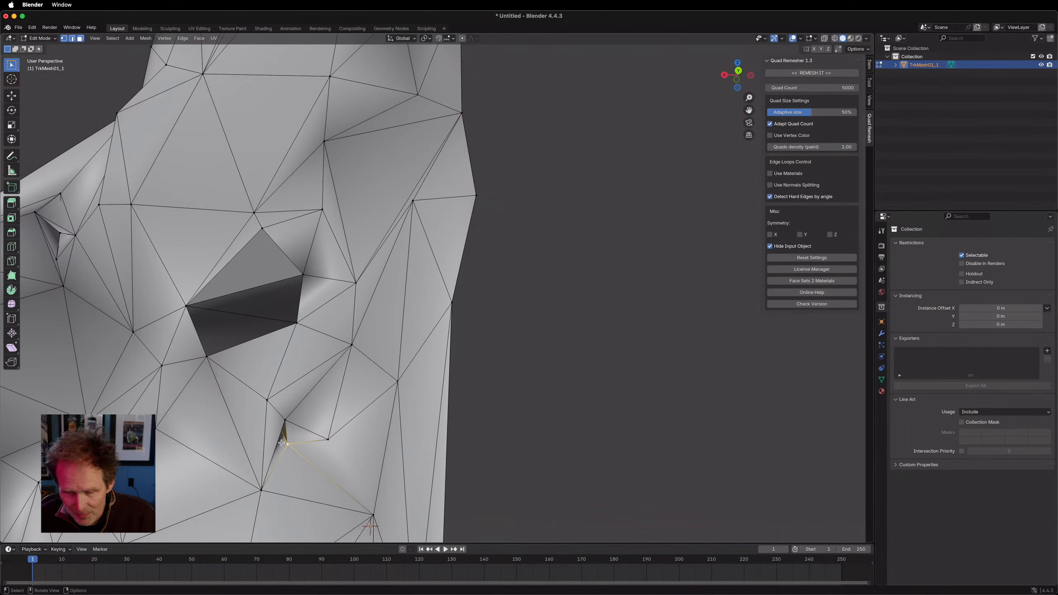
{"action": "middle_click_drag", "start_coordinate": [281, 444], "coordinate": [513, 467]}
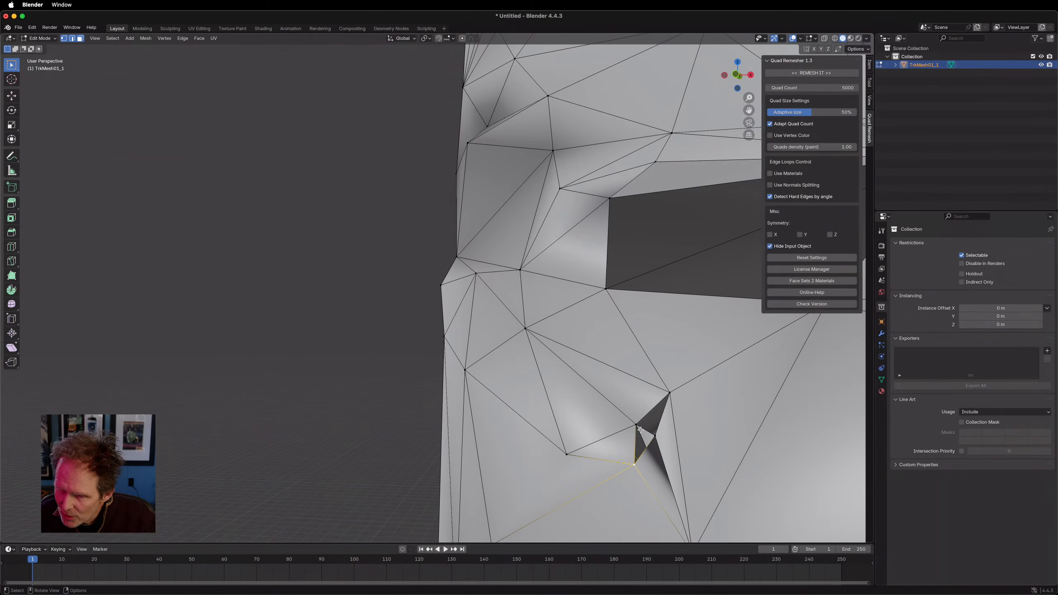
{"action": "left_click", "coordinate": [643, 432]}
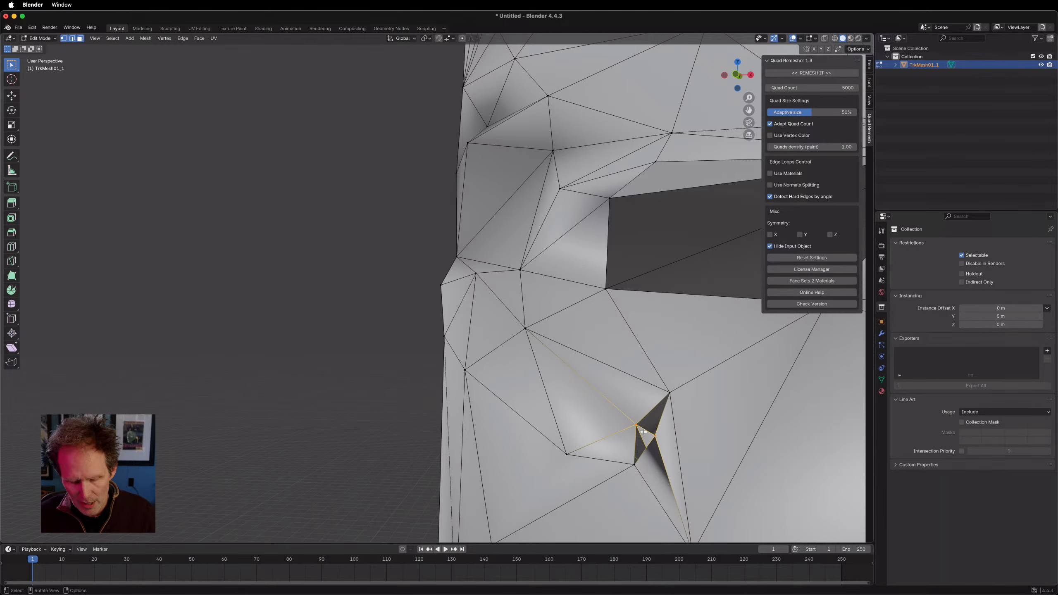
{"action": "key", "text": "x"}
{"action": "key", "text": "Escape"}
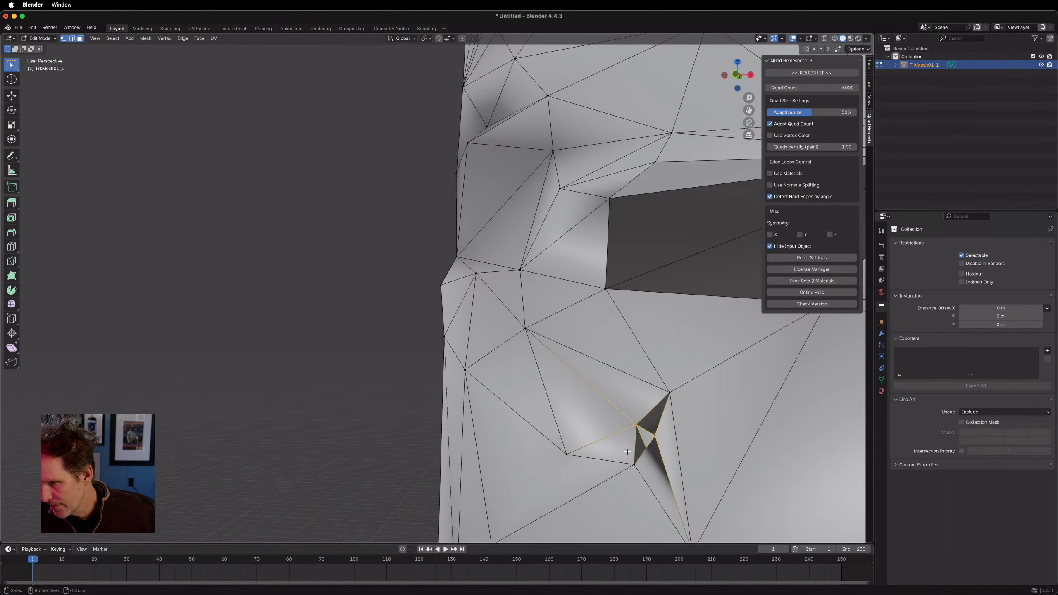
{"action": "middle_click_drag", "start_coordinate": [628, 452], "coordinate": [625, 415]}
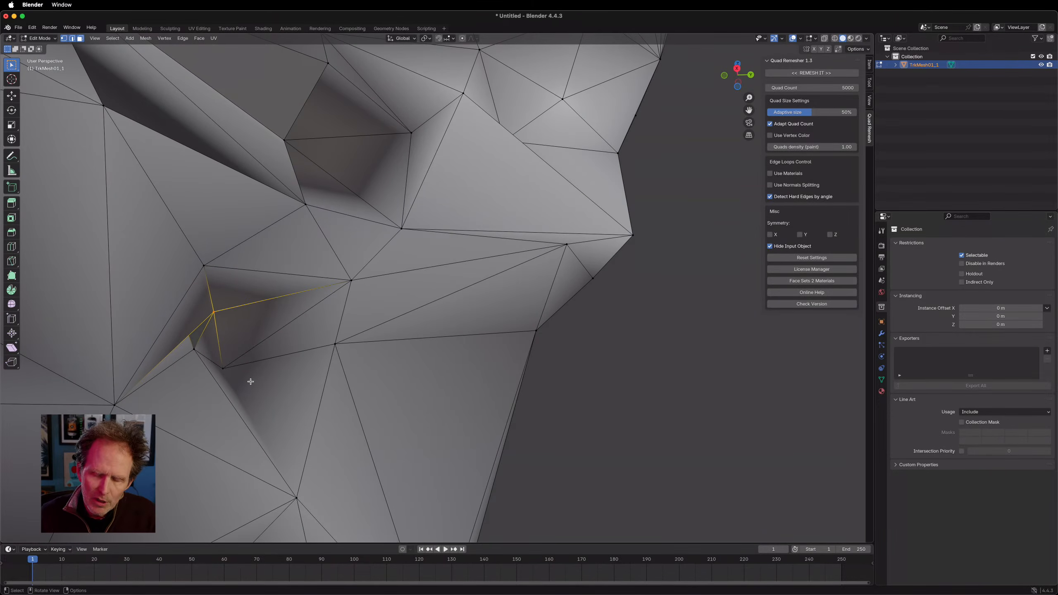
Step: Delete the thin triangular face beside the small hole by its three corner vertices, using the Faces option
{"action": "left_click", "coordinate": [183, 350]}
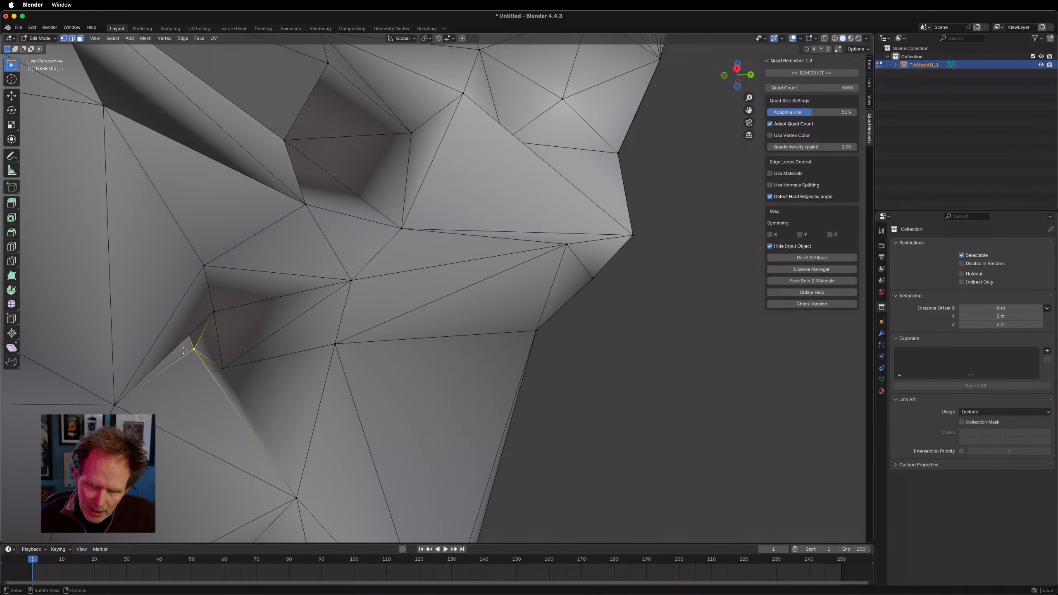
{"action": "middle_click_drag", "start_coordinate": [184, 351], "coordinate": [232, 234]}
{"action": "middle_click_drag", "start_coordinate": [341, 300], "coordinate": [321, 301]}
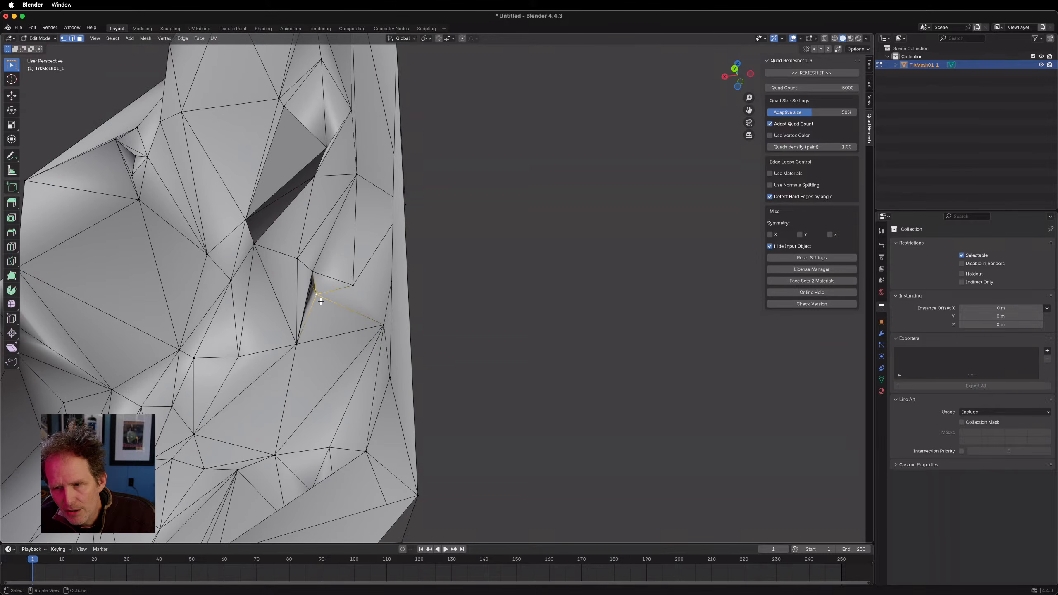
{"action": "left_click", "coordinate": [312, 291], "text": "shift"}
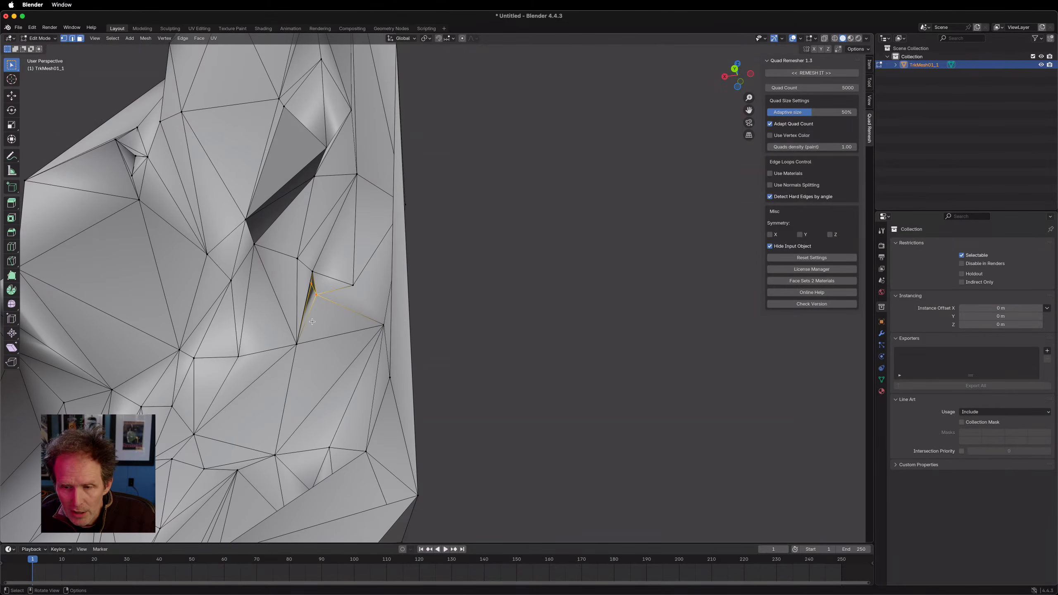
{"action": "left_click", "coordinate": [296, 344], "text": "shift"}
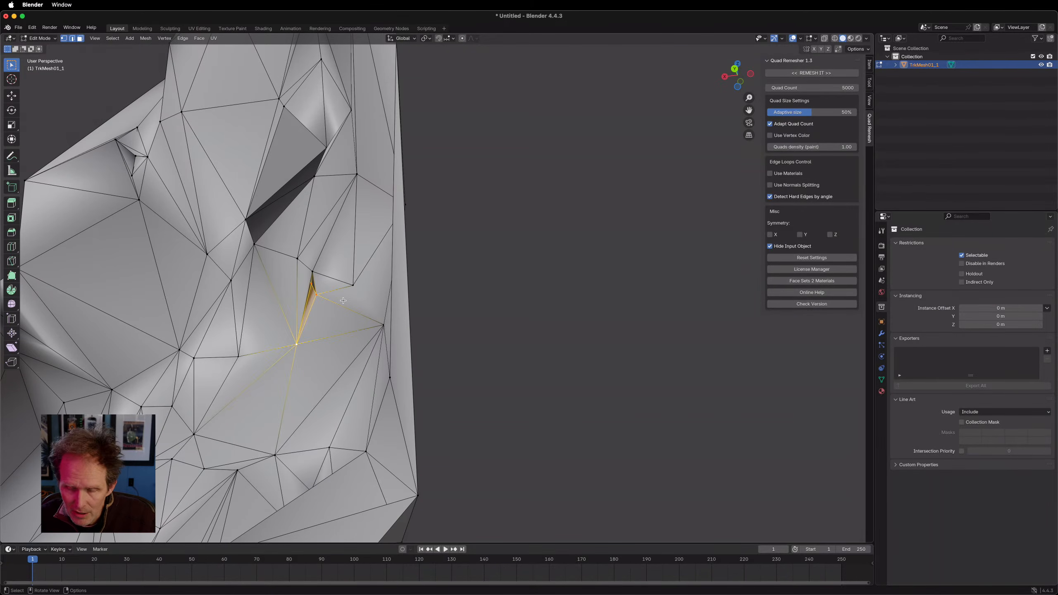
{"action": "key", "text": "x"}
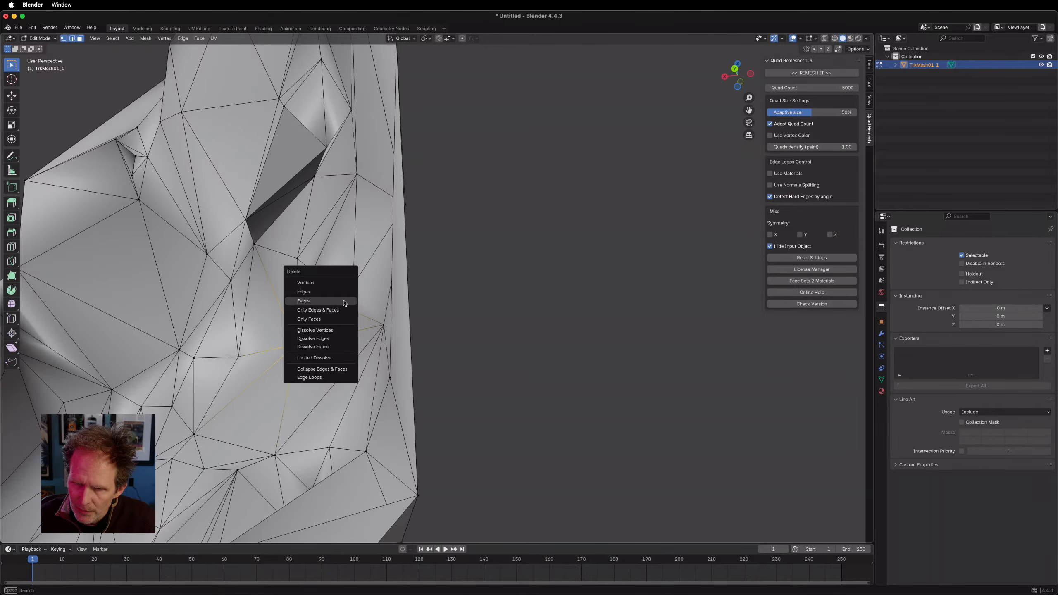
{"action": "left_click", "coordinate": [346, 301]}
Step: Fill the narrow gap left by the deleted face, then close the adjoining triangular gap above it with a face
{"action": "middle_click_drag", "start_coordinate": [344, 317], "coordinate": [110, 410]}
{"action": "scroll", "coordinate": [300, 356], "scroll_direction": "up", "scroll_amount": 2}
{"action": "scroll", "coordinate": [299, 356], "scroll_direction": "up", "scroll_amount": 1}
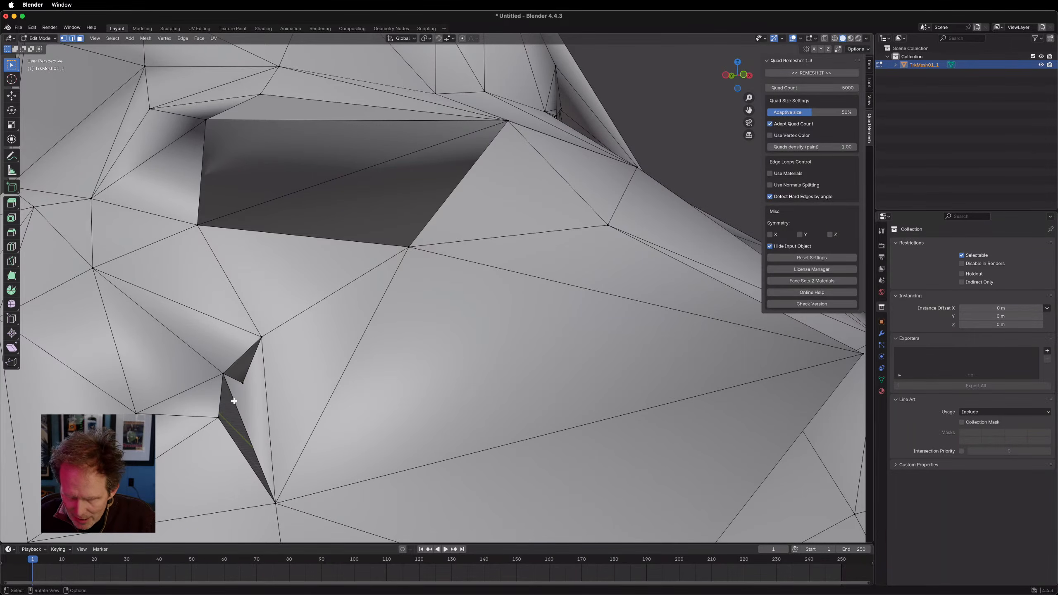
{"action": "left_click", "coordinate": [233, 424]}
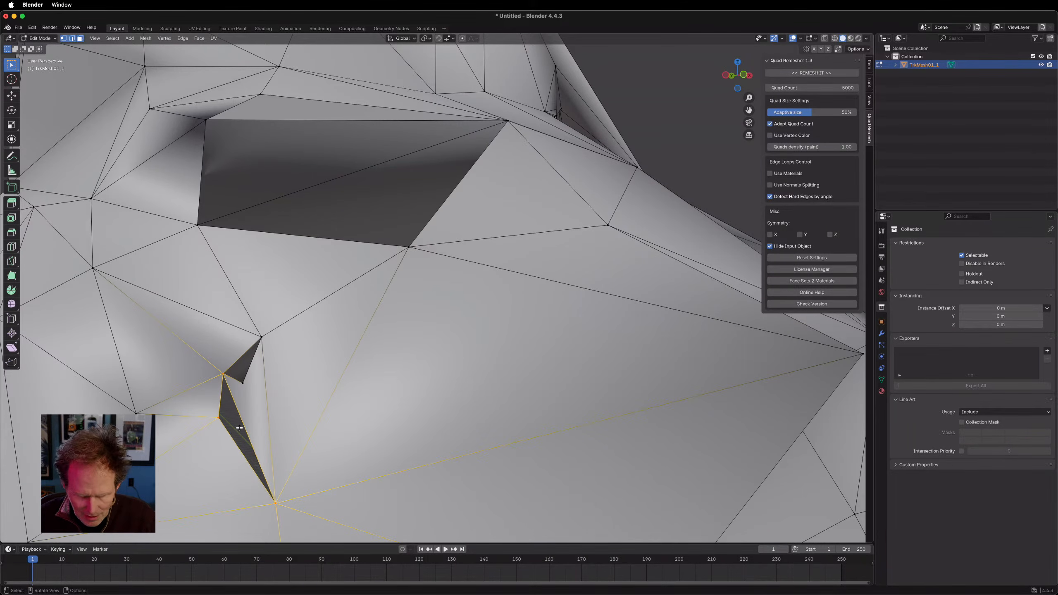
{"action": "left_click", "coordinate": [239, 428]}
{"action": "left_click", "coordinate": [237, 380]}
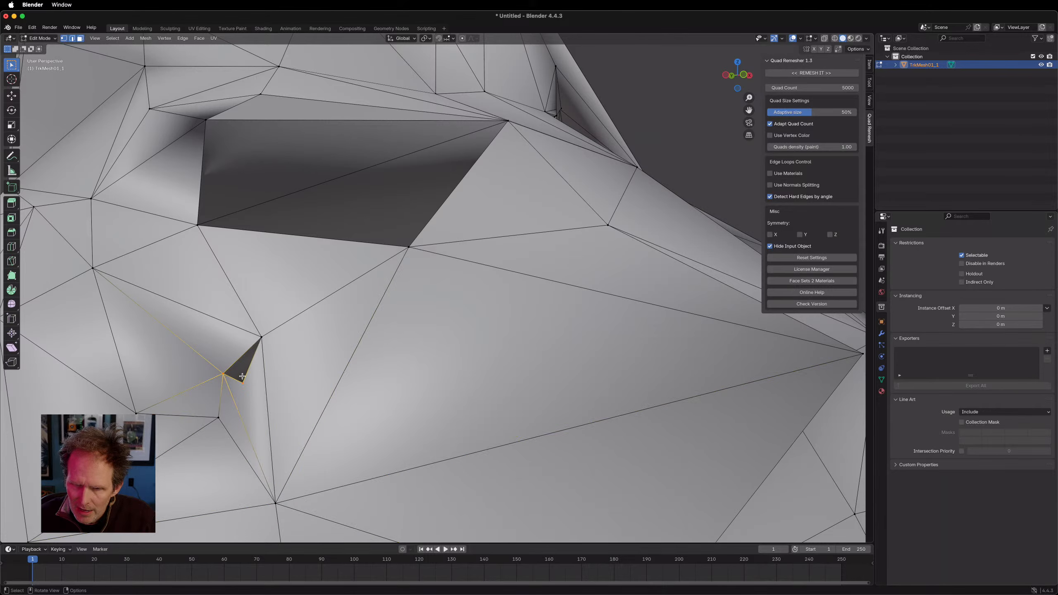
{"action": "left_click", "coordinate": [243, 356], "text": "shift"}
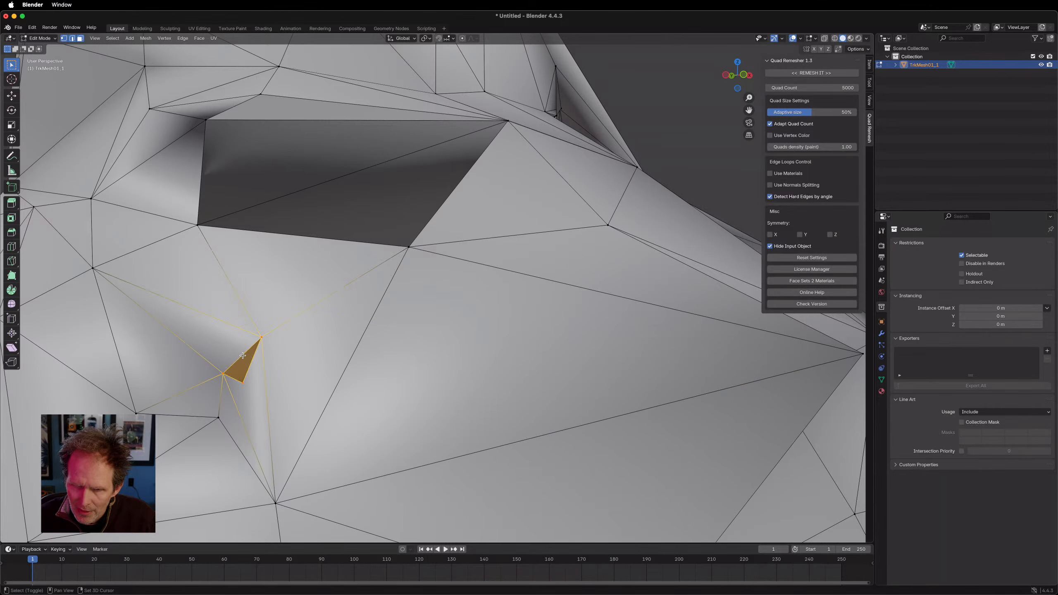
{"action": "middle_click_drag", "start_coordinate": [243, 355], "coordinate": [277, 352]}
{"action": "left_click", "coordinate": [262, 360]}
Step: Delete the stray face spanning the upper part of the small hole on the other side of the head
{"action": "scroll", "coordinate": [277, 352], "scroll_direction": "down", "scroll_amount": 5}
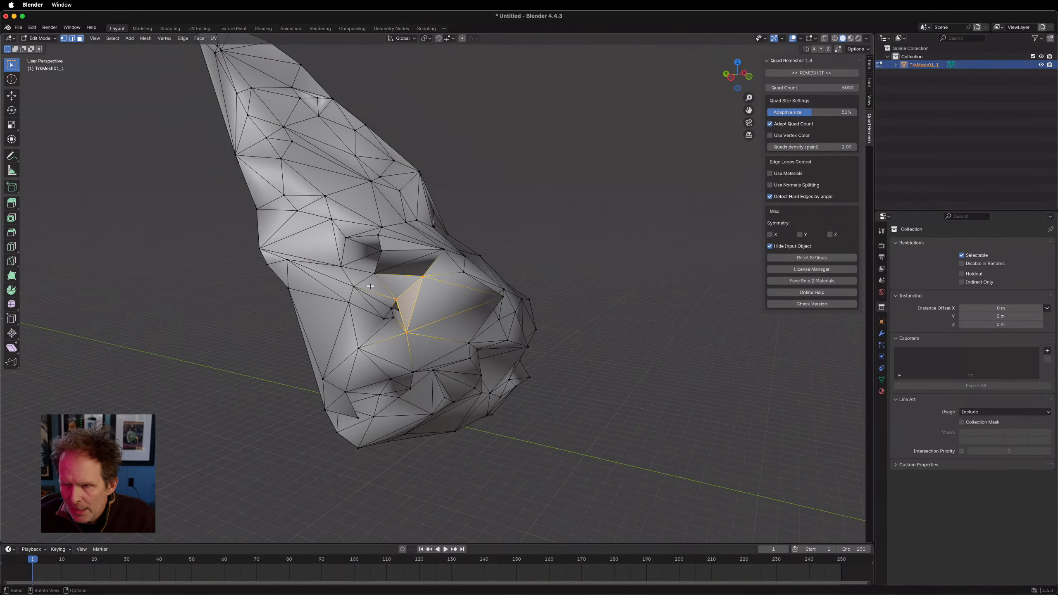
{"action": "middle_click_drag", "start_coordinate": [370, 286], "coordinate": [321, 280]}
{"action": "scroll", "coordinate": [571, 216], "scroll_direction": "up", "scroll_amount": 3}
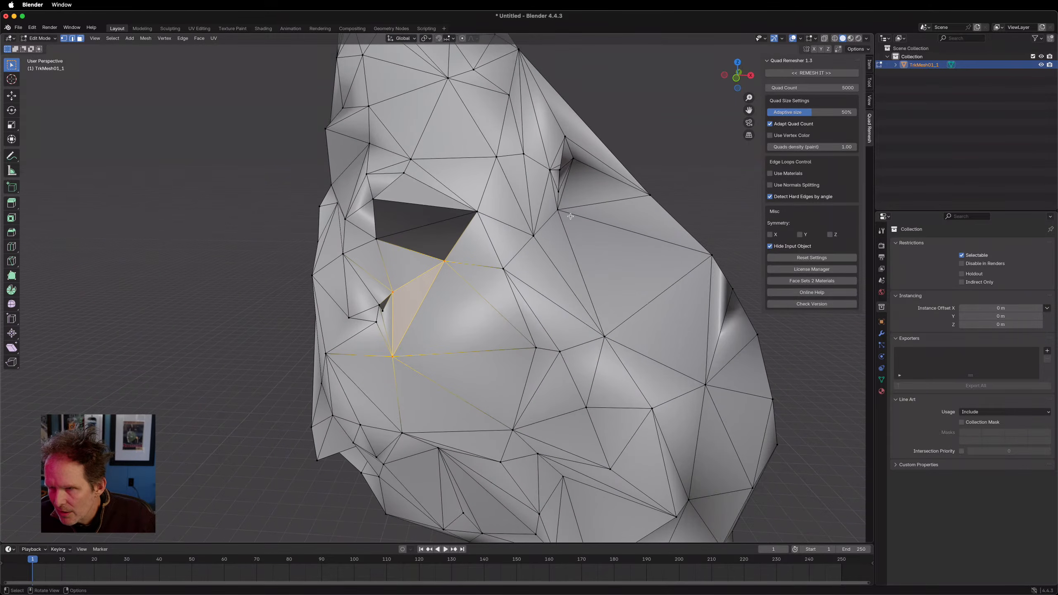
{"action": "left_click", "coordinate": [557, 167]}
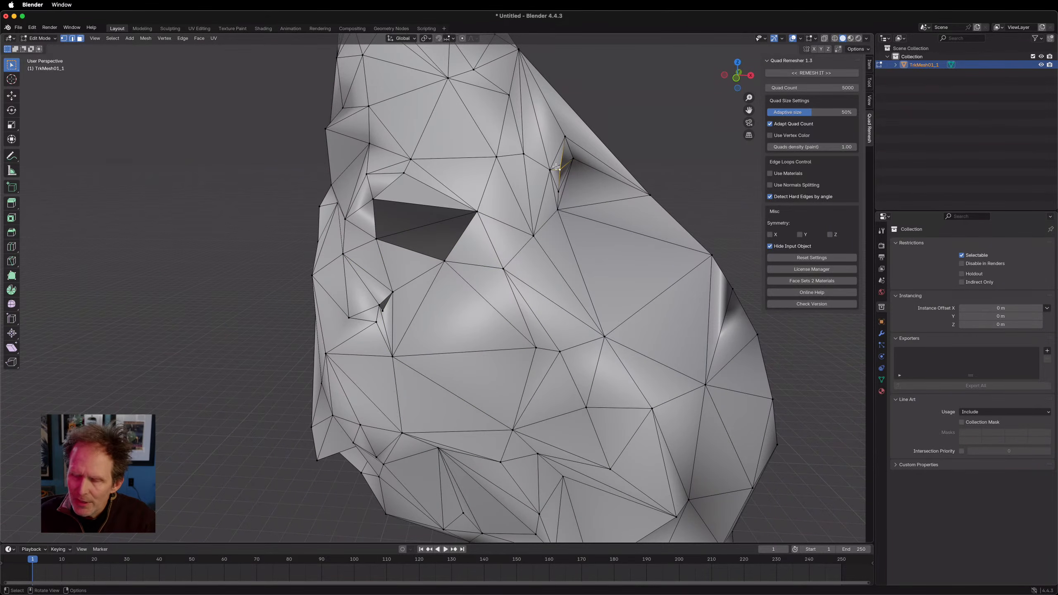
{"action": "left_click", "coordinate": [557, 161]}
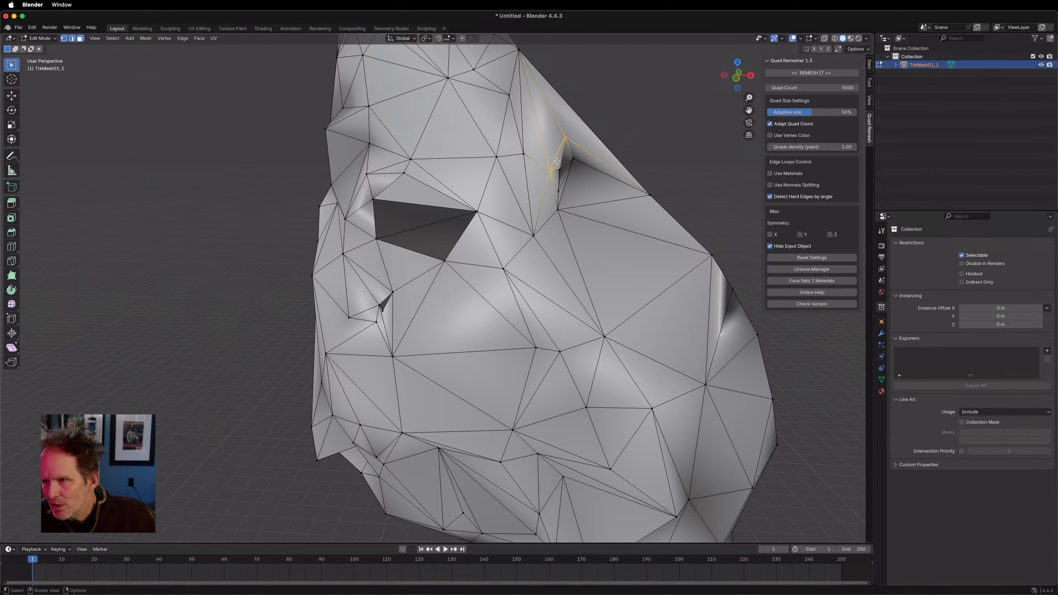
{"action": "left_click", "coordinate": [558, 161], "text": "shift"}
{"action": "left_click", "coordinate": [558, 163]}
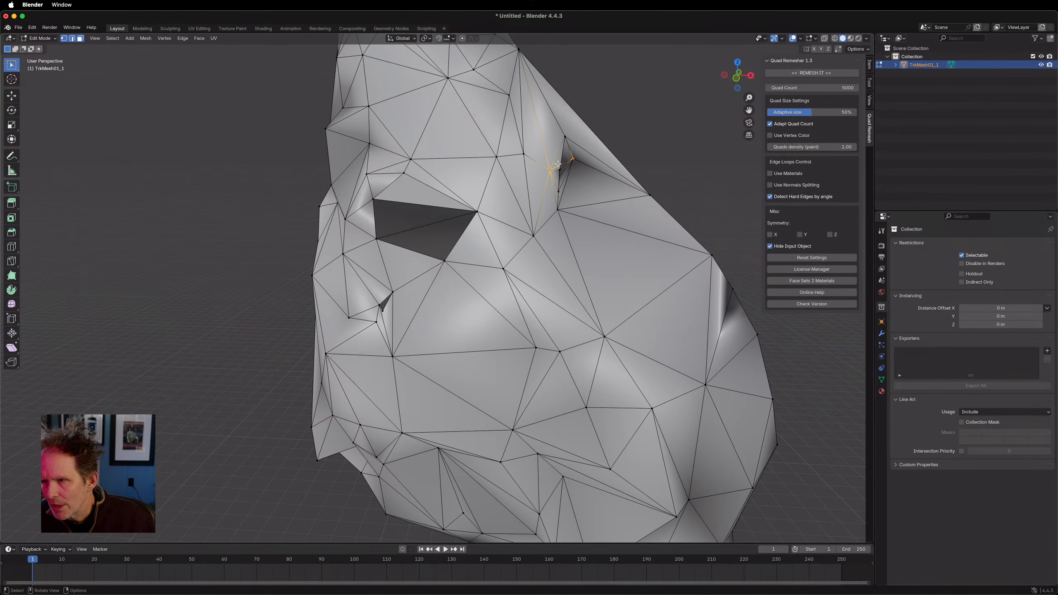
{"action": "left_click", "coordinate": [565, 137], "text": "shift"}
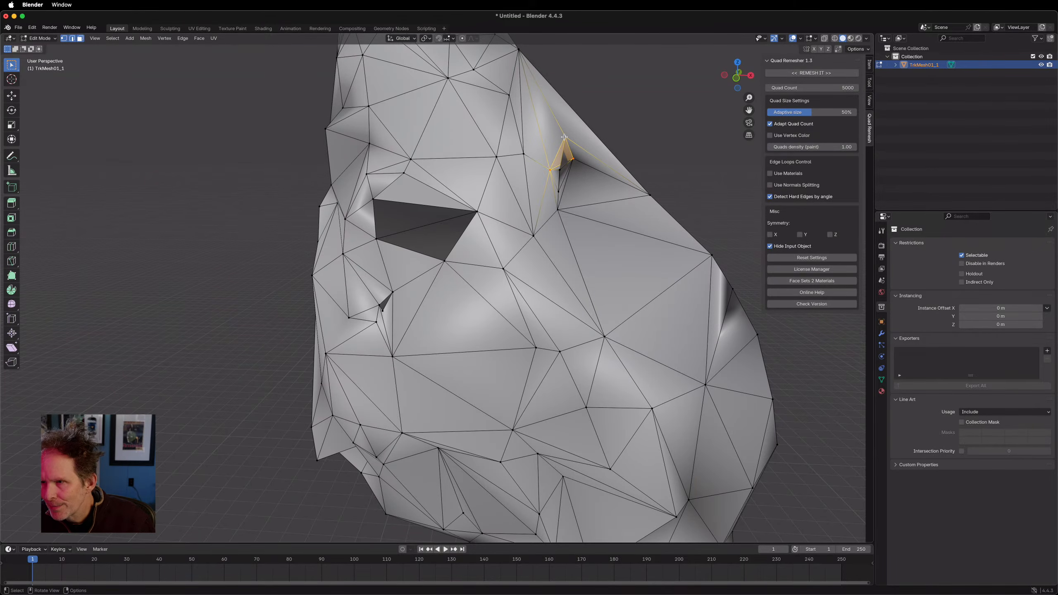
{"action": "key", "text": "x"}
{"action": "left_click", "coordinate": [560, 138]}
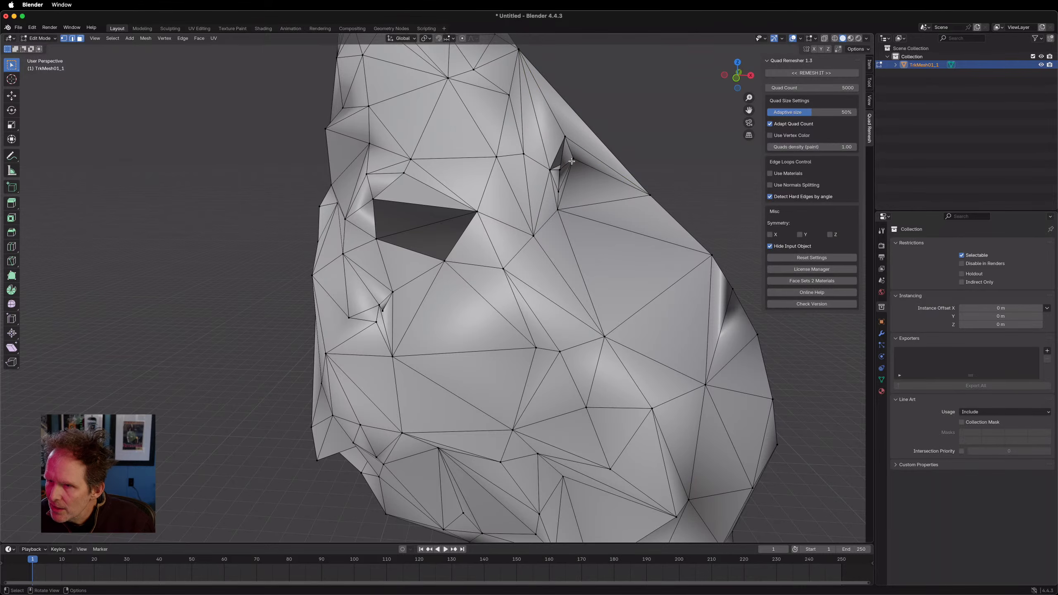
Step: Delete the stray vertex on the flap of geometry crossing the middle of that hole, using the Vertices option
{"action": "middle_click_drag", "start_coordinate": [558, 168], "coordinate": [396, 157]}
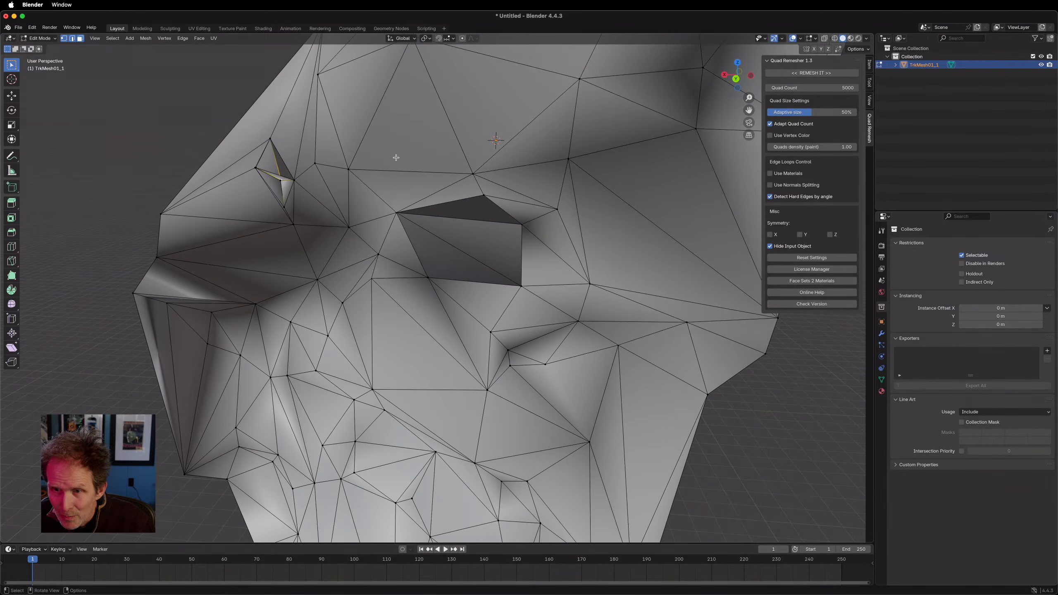
{"action": "left_click", "coordinate": [280, 178]}
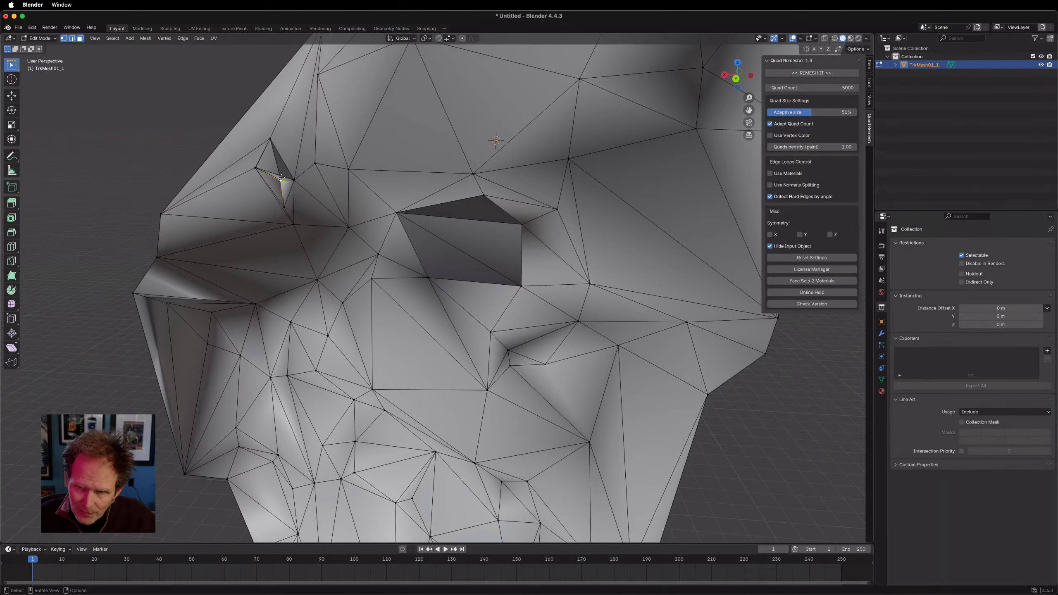
{"action": "left_click", "coordinate": [283, 178]}
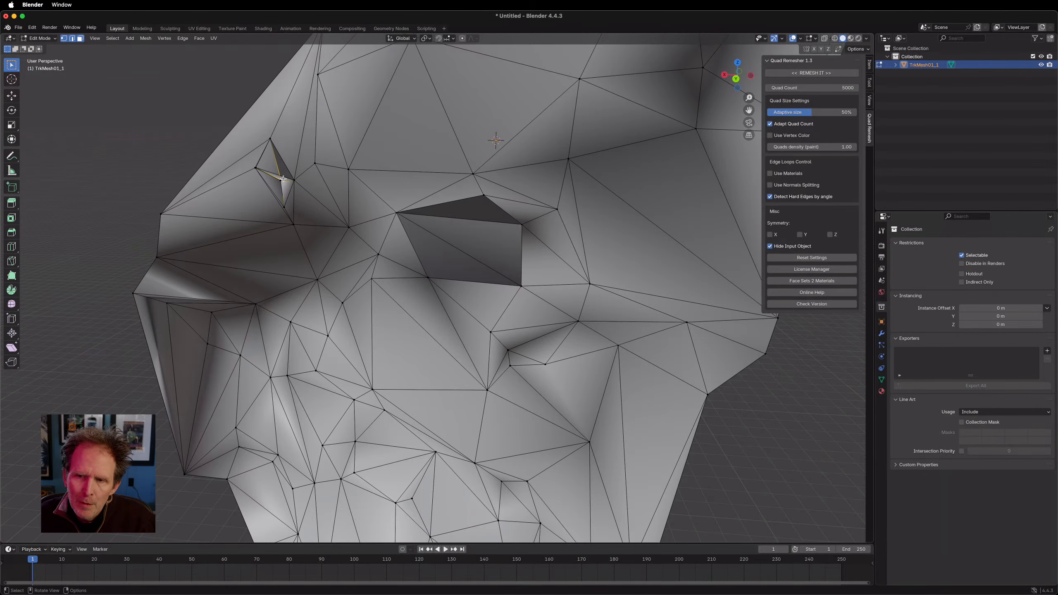
{"action": "key", "text": "x"}
{"action": "left_click", "coordinate": [283, 180]}
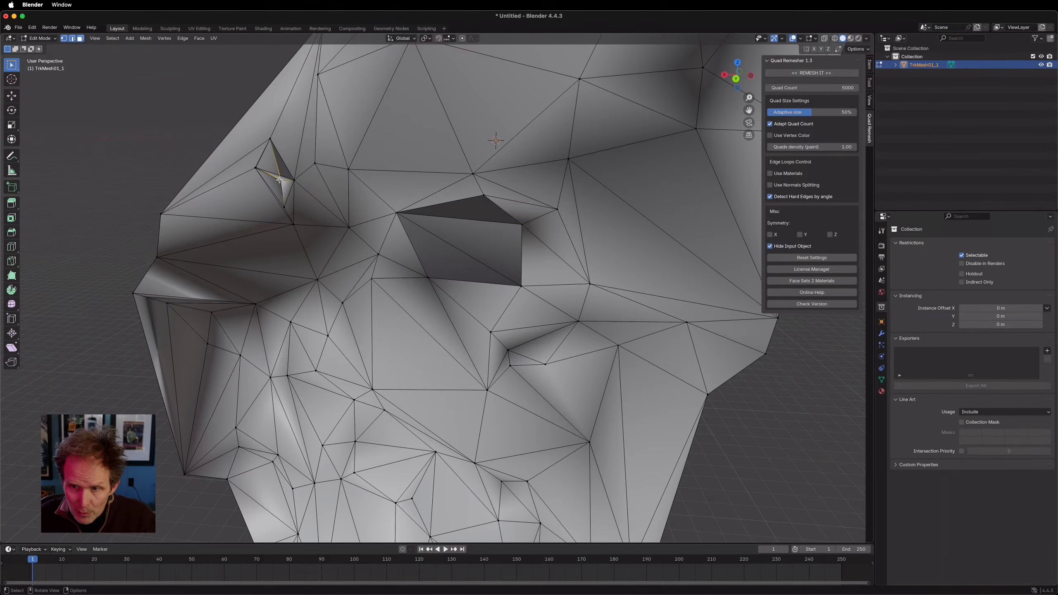
{"action": "left_click", "coordinate": [288, 190]}
{"action": "key", "text": "x"}
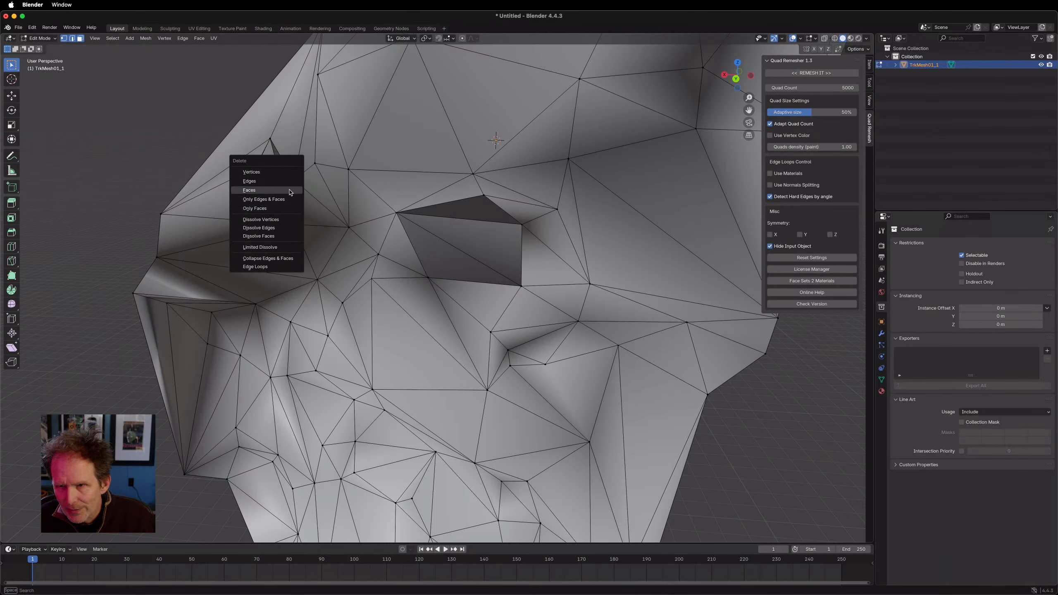
{"action": "left_click", "coordinate": [257, 176]}
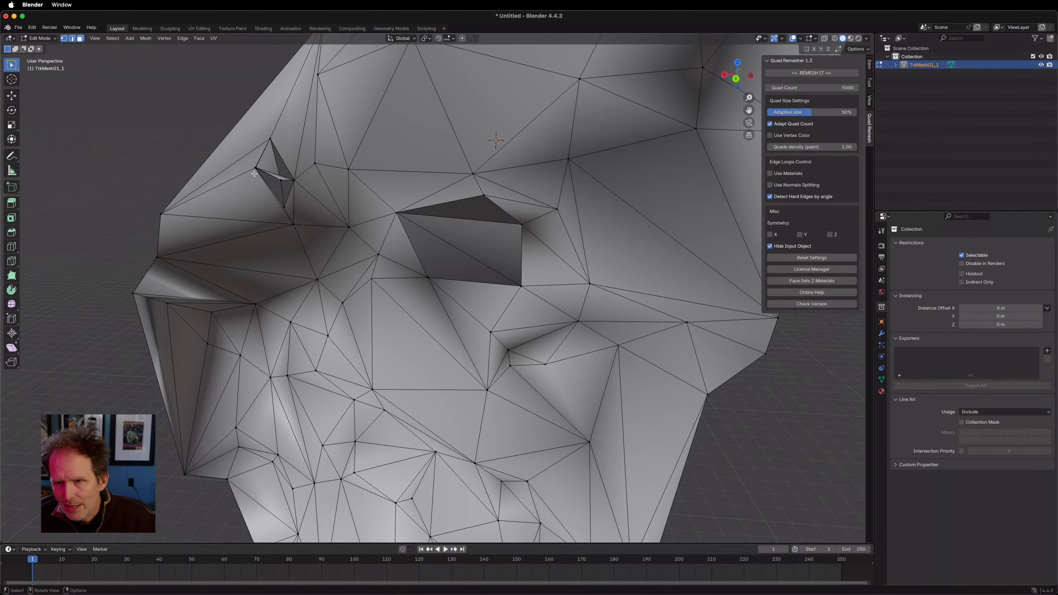
Step: Delete the remaining stray geometry inside the hole and the extra vertex at its lower tip
{"action": "key", "text": "x"}
{"action": "left_click", "coordinate": [286, 187]}
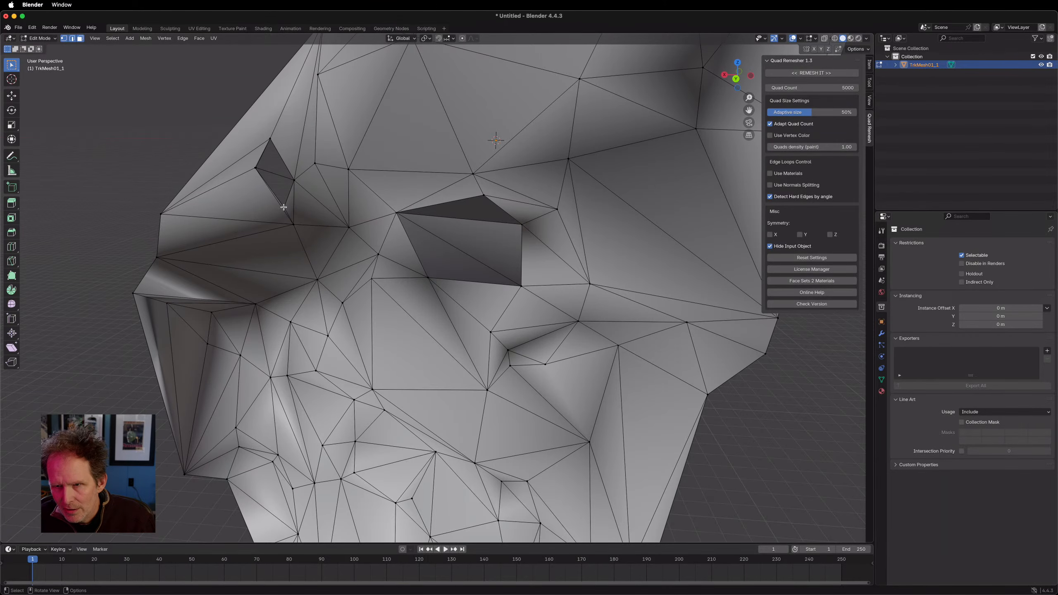
{"action": "key", "text": "x"}
{"action": "left_click", "coordinate": [288, 238]}
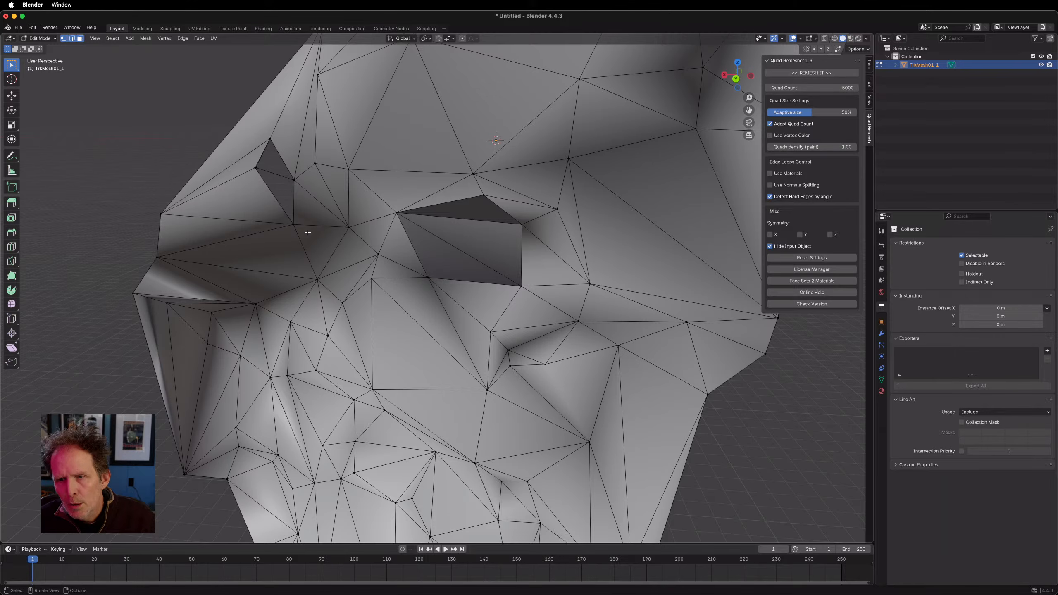
{"action": "middle_click_drag", "start_coordinate": [280, 161], "coordinate": [262, 168]}
{"action": "scroll", "coordinate": [255, 159], "scroll_direction": "up", "scroll_amount": 3}
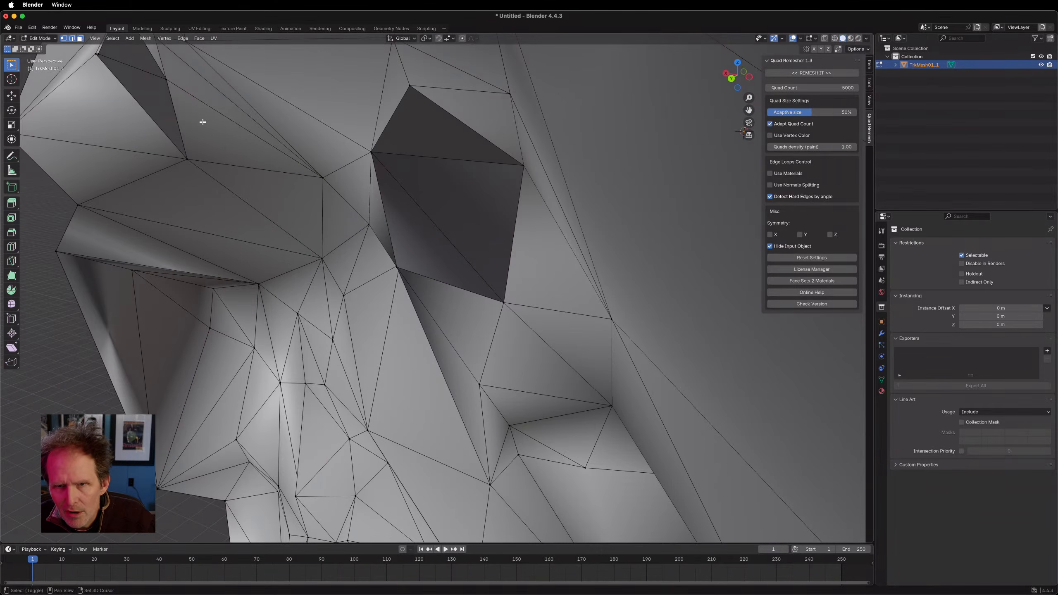
Step: Delete the stray edge crossing the narrow hole on the side of the head, using the Only Edges & Faces option
{"action": "middle_click_drag", "start_coordinate": [203, 121], "coordinate": [244, 278], "text": "shift"}
{"action": "mouse_move", "coordinate": [171, 232]}
{"action": "middle_mouse_down"}
{"action": "mouse_move", "coordinate": [155, 223]}
{"action": "mouse_move", "coordinate": [169, 220]}
{"action": "middle_mouse_up"}
{"action": "left_click", "coordinate": [168, 193]}
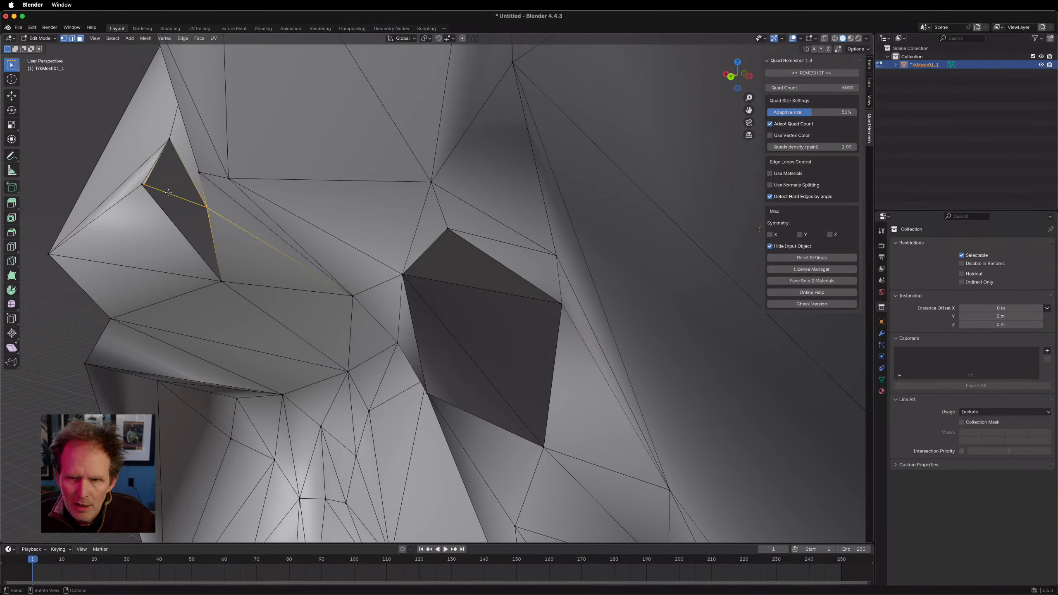
{"action": "key", "text": "x"}
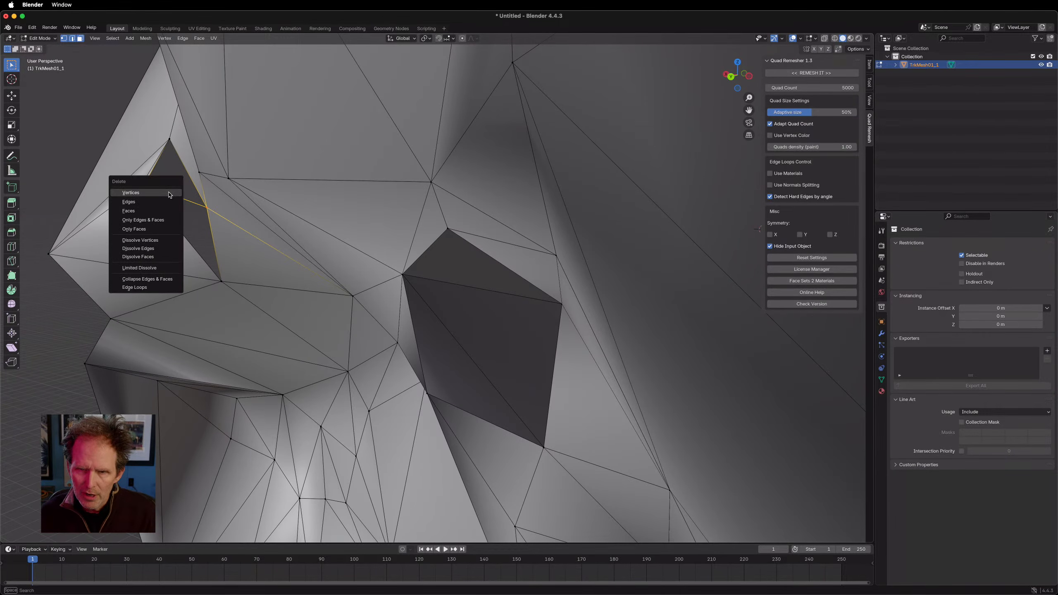
{"action": "left_click", "coordinate": [156, 220]}
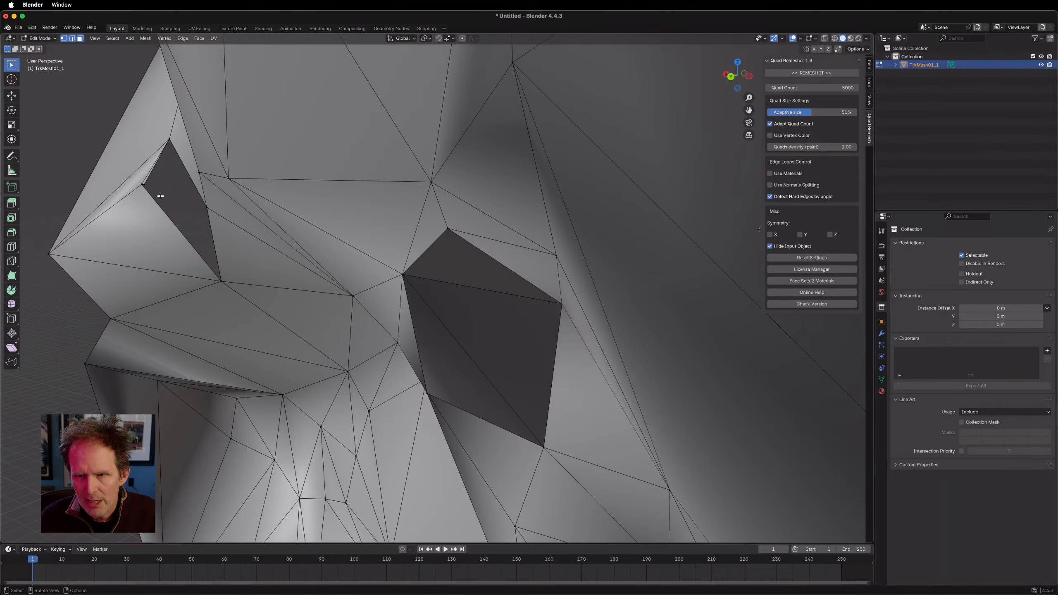
Step: Delete the stray vertex at the outer corner of that hole, using the Vertices option
{"action": "left_click", "coordinate": [149, 175], "text": "alt"}
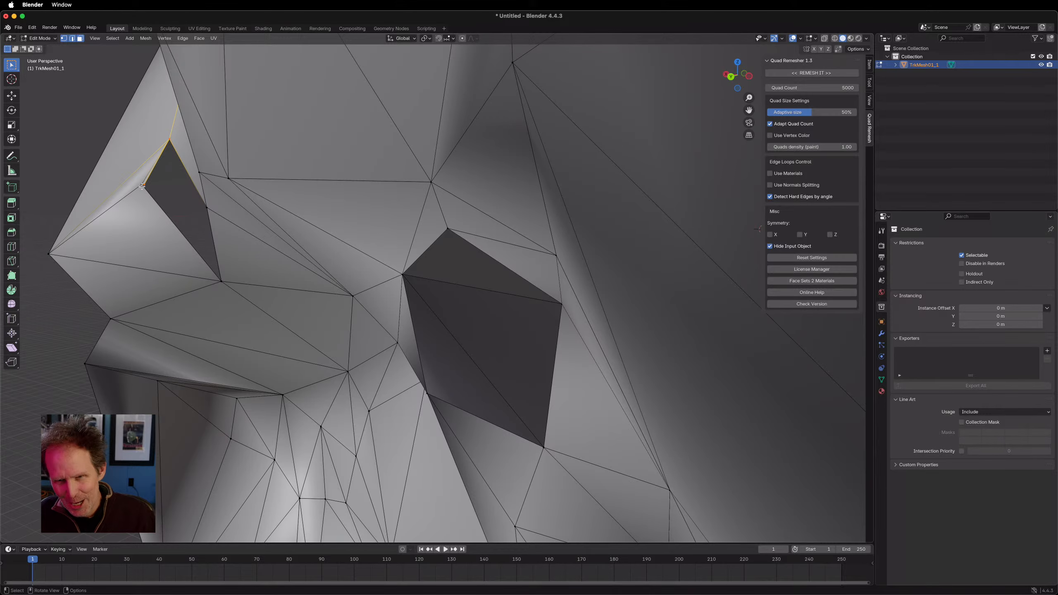
{"action": "left_click", "coordinate": [145, 185]}
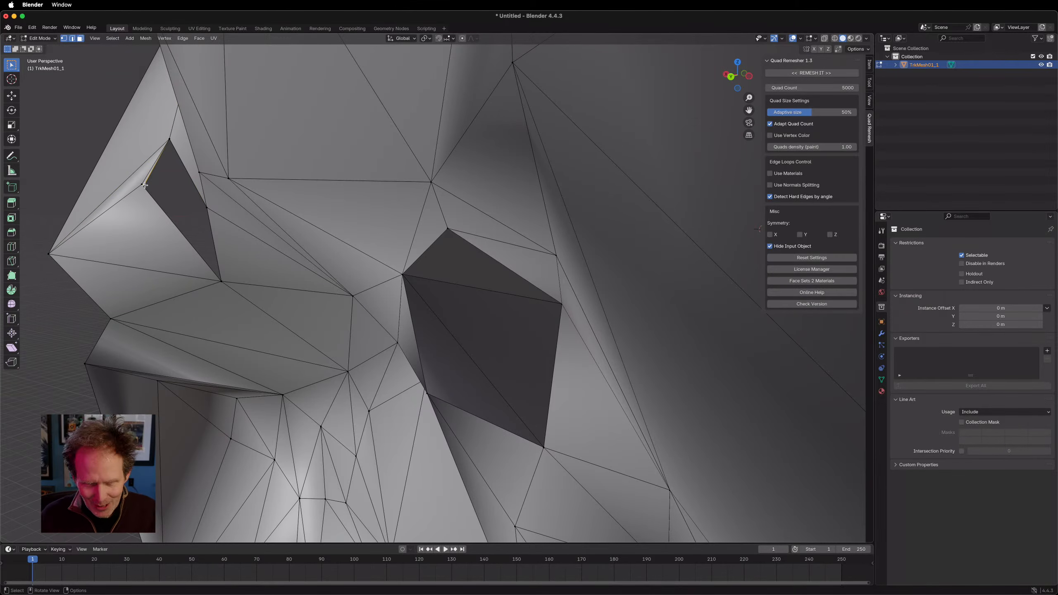
{"action": "key", "text": "x"}
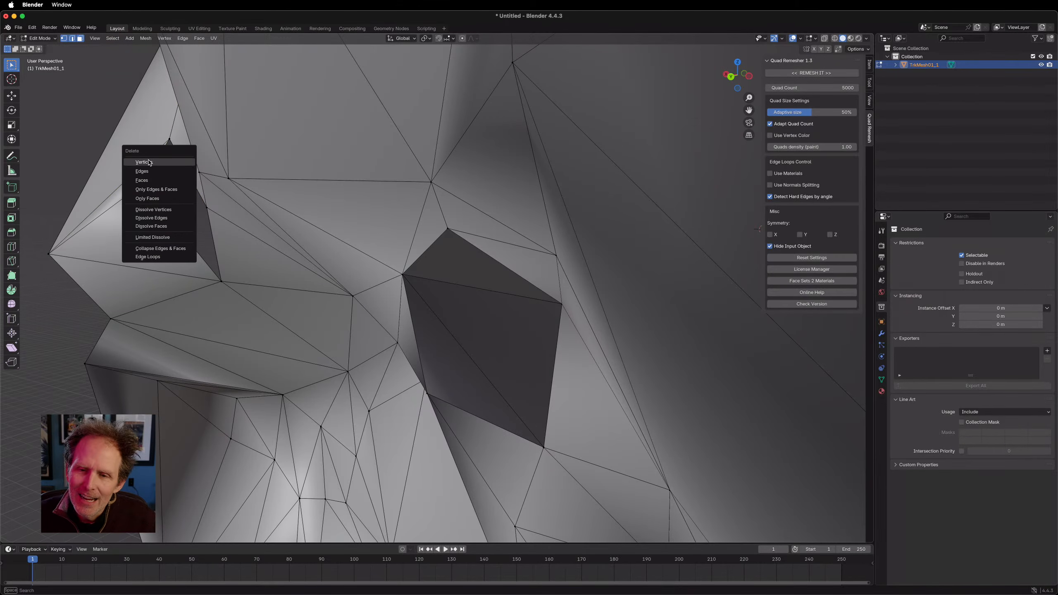
{"action": "left_click", "coordinate": [150, 162]}
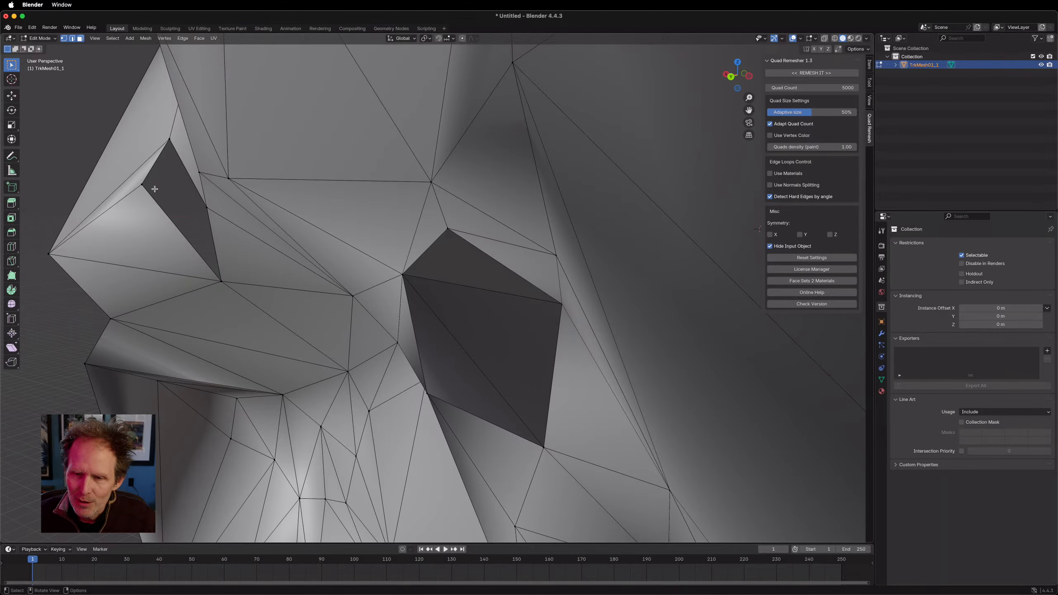
Step: Close the narrow hole with two faces, filling the long lower part first and the small triangle above it second
{"action": "middle_click_drag", "start_coordinate": [153, 189], "coordinate": [588, 268]}
{"action": "left_click", "coordinate": [572, 269]}
{"action": "left_click", "coordinate": [528, 283], "text": "shift"}
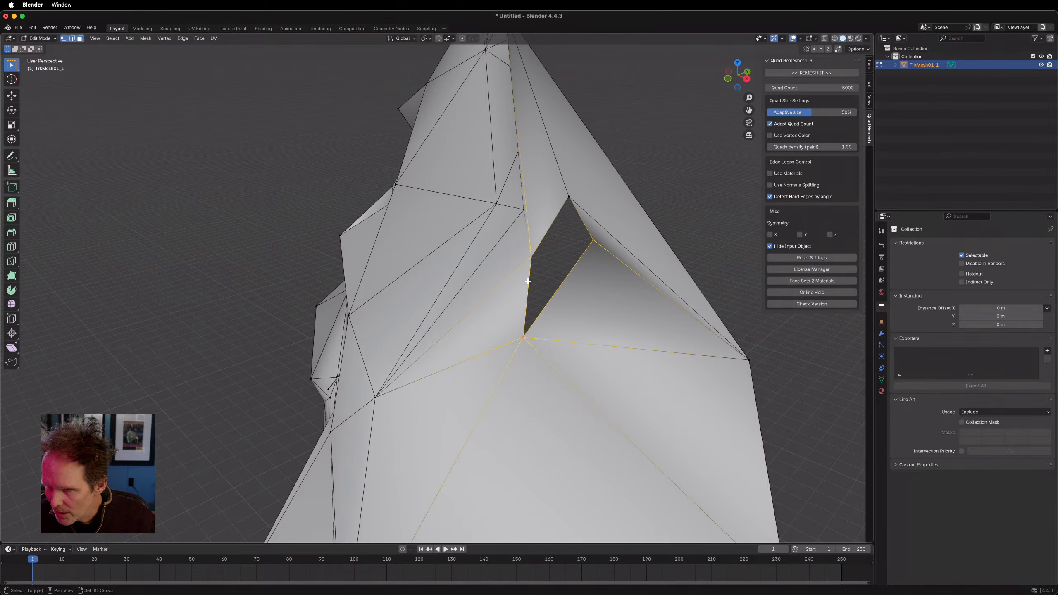
{"action": "key", "text": "f"}
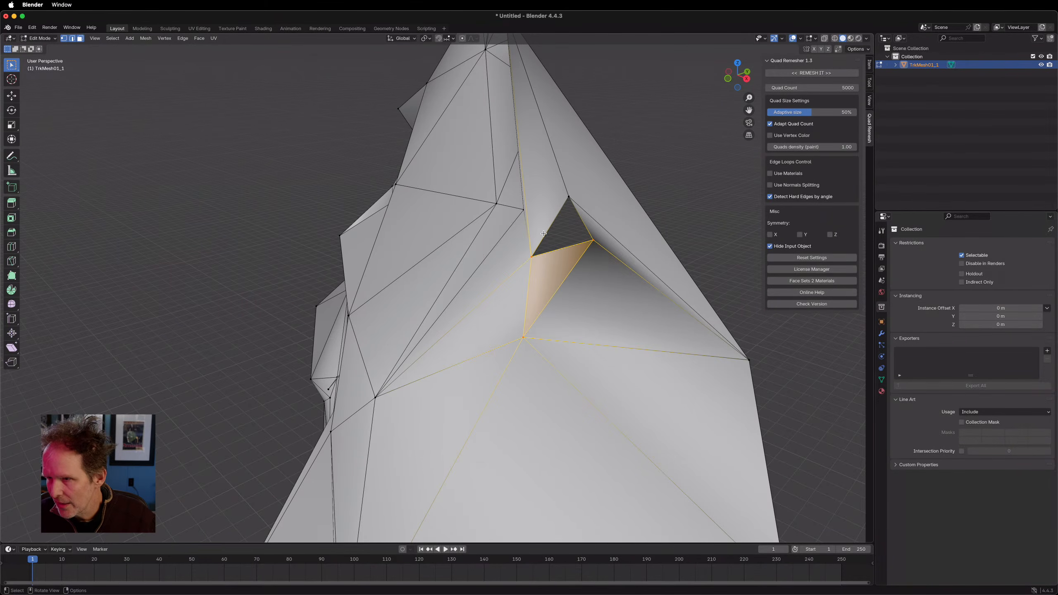
{"action": "left_click", "coordinate": [541, 240]}
{"action": "left_click", "coordinate": [558, 248], "text": "shift"}
{"action": "key", "text": "f"}
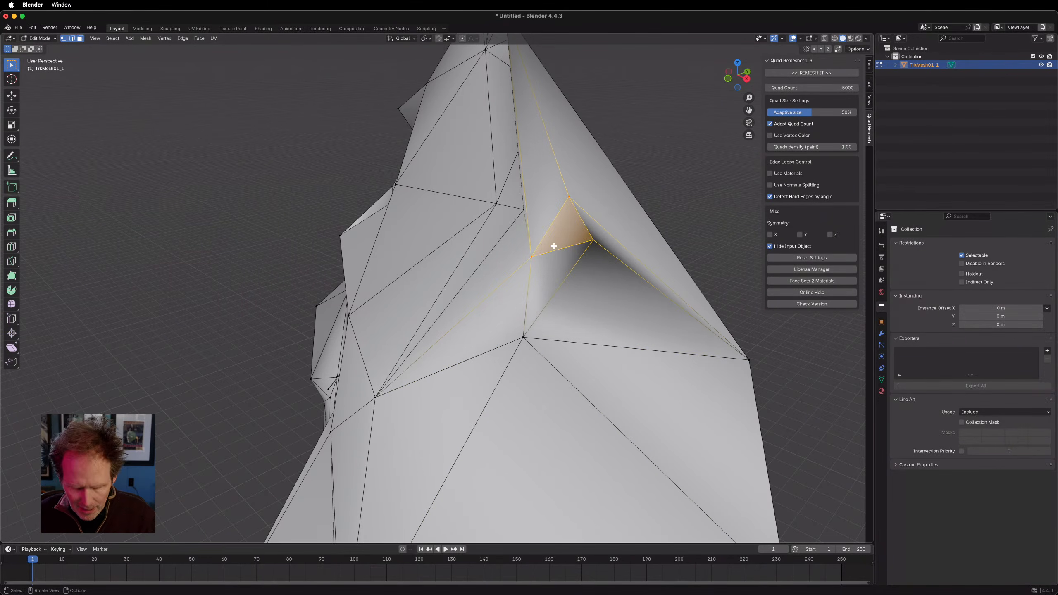
Step: Dissolve the vertex protruding at the lower corner of the mesh's open border
{"action": "middle_click_drag", "start_coordinate": [558, 248], "coordinate": [332, 394]}
{"action": "scroll", "coordinate": [579, 267], "scroll_direction": "down", "scroll_amount": 5}
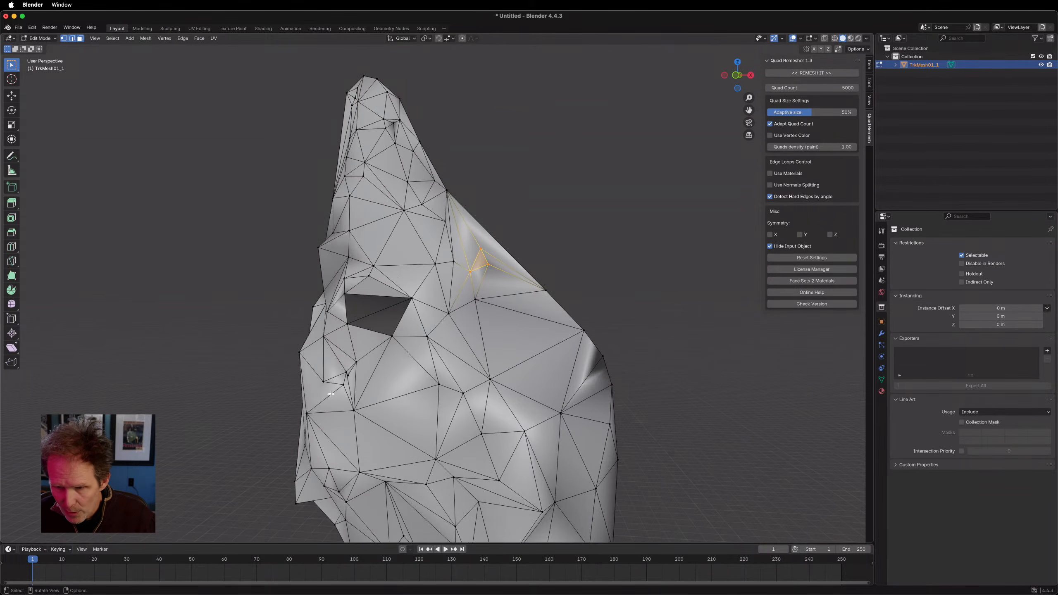
{"action": "left_click", "coordinate": [296, 503]}
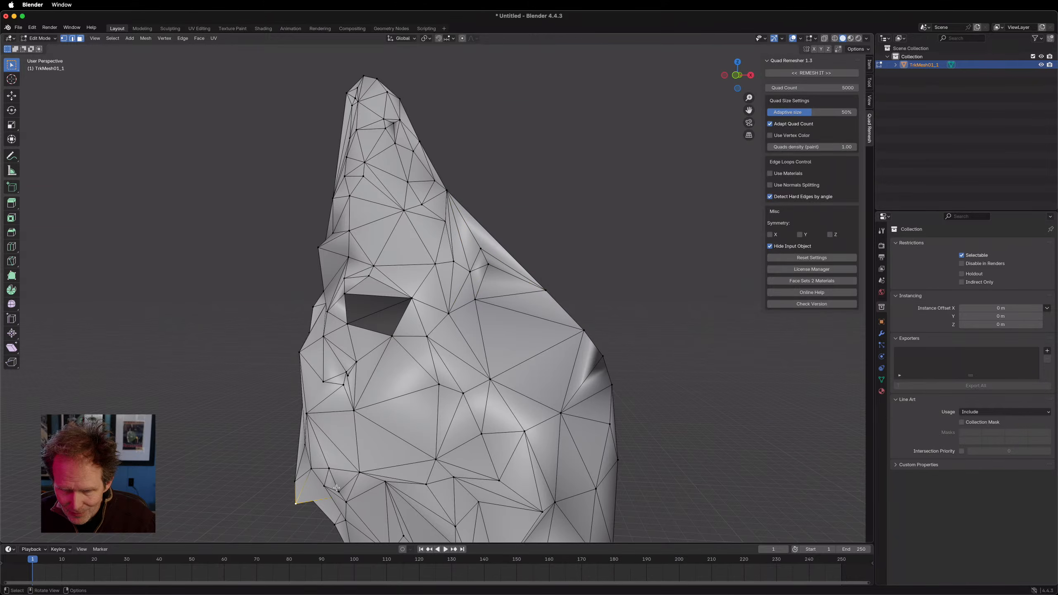
{"action": "key", "text": "x"}
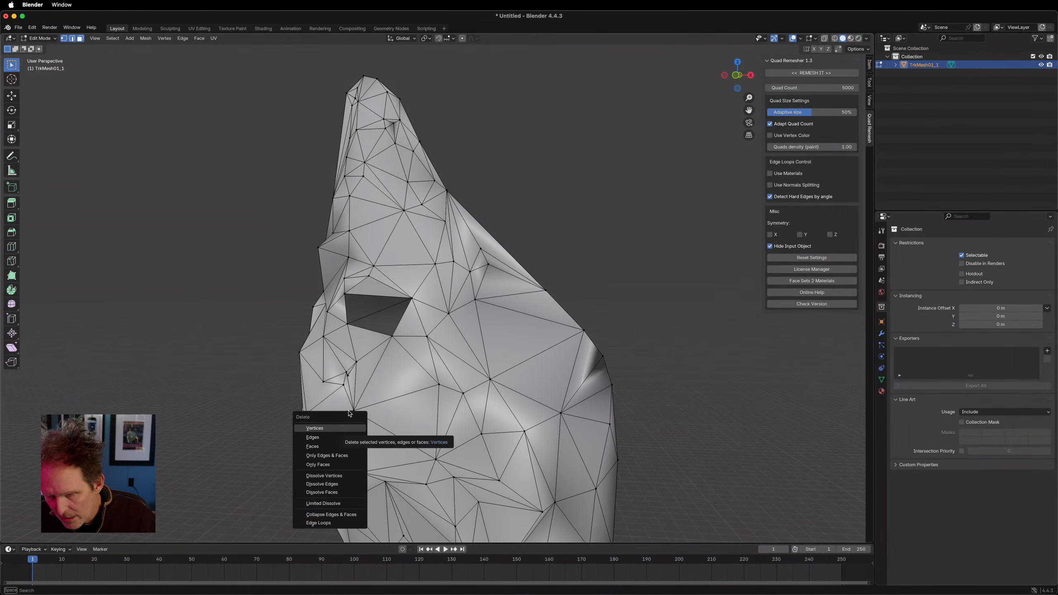
{"action": "left_click", "coordinate": [336, 475]}
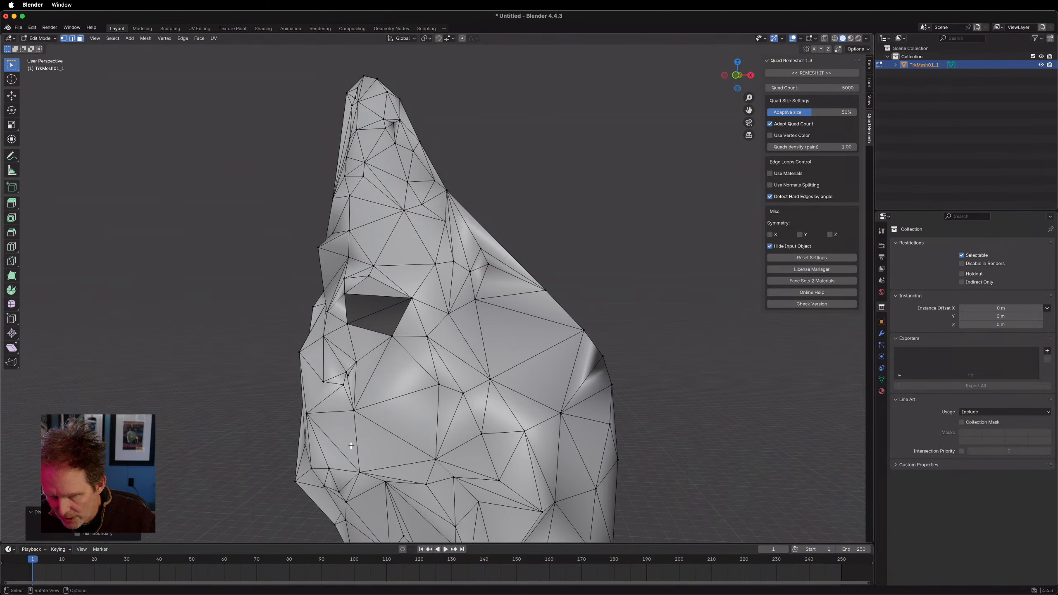
Step: Dissolve the vertex in the middle of the cheek below the eye hole
{"action": "middle_click_drag", "start_coordinate": [351, 446], "coordinate": [458, 326]}
{"action": "scroll", "coordinate": [377, 434], "scroll_direction": "down", "scroll_amount": 3}
{"action": "scroll", "coordinate": [377, 434], "scroll_direction": "up", "scroll_amount": 1}
{"action": "left_click", "coordinate": [494, 353]}
{"action": "key", "text": "x"}
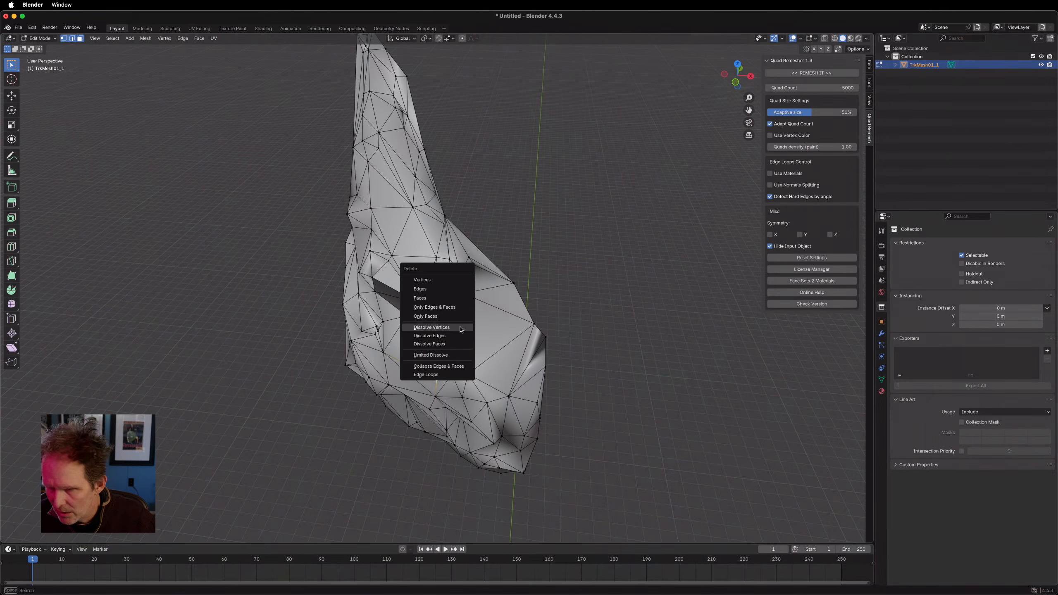
{"action": "left_click", "coordinate": [431, 327]}
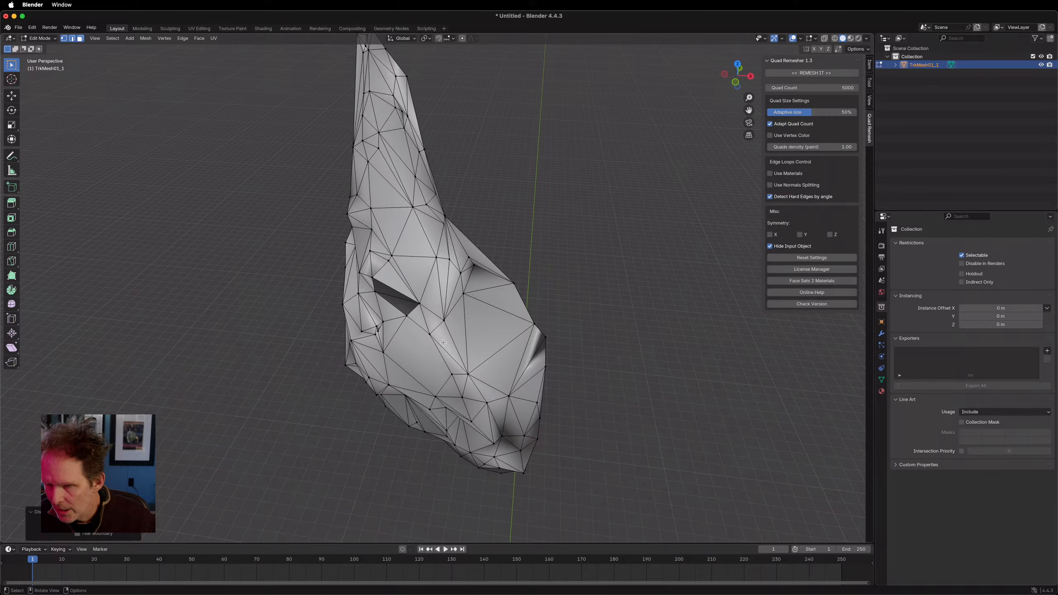
Step: Try to knife-cut the large face below the eye hole, connecting its side vertex to the upper and lower vertices opposite
{"action": "middle_click_drag", "start_coordinate": [443, 342], "coordinate": [408, 373]}
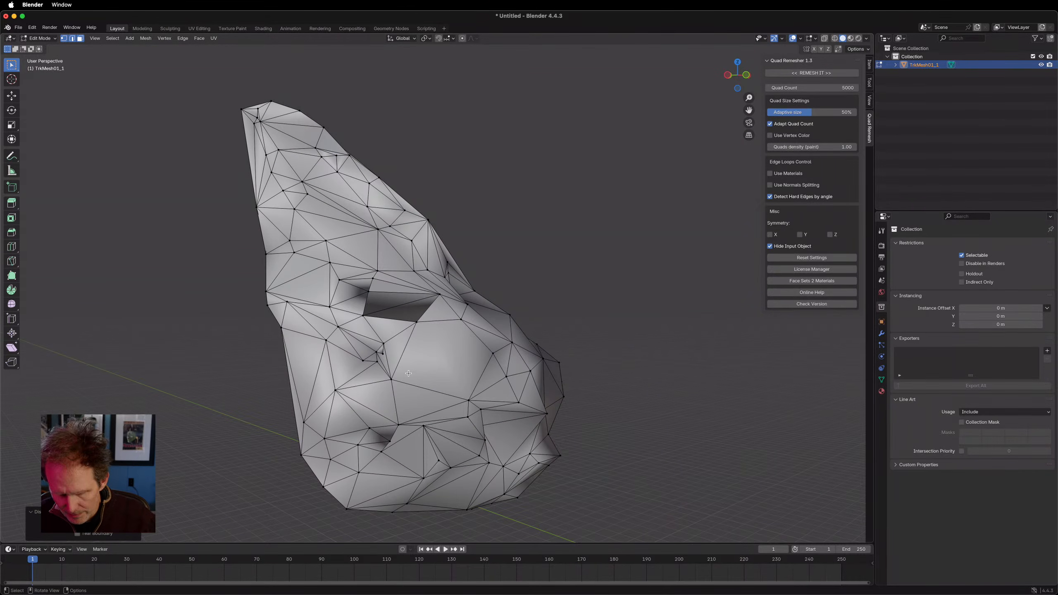
{"action": "key", "text": "k"}
{"action": "left_click", "coordinate": [391, 379]}
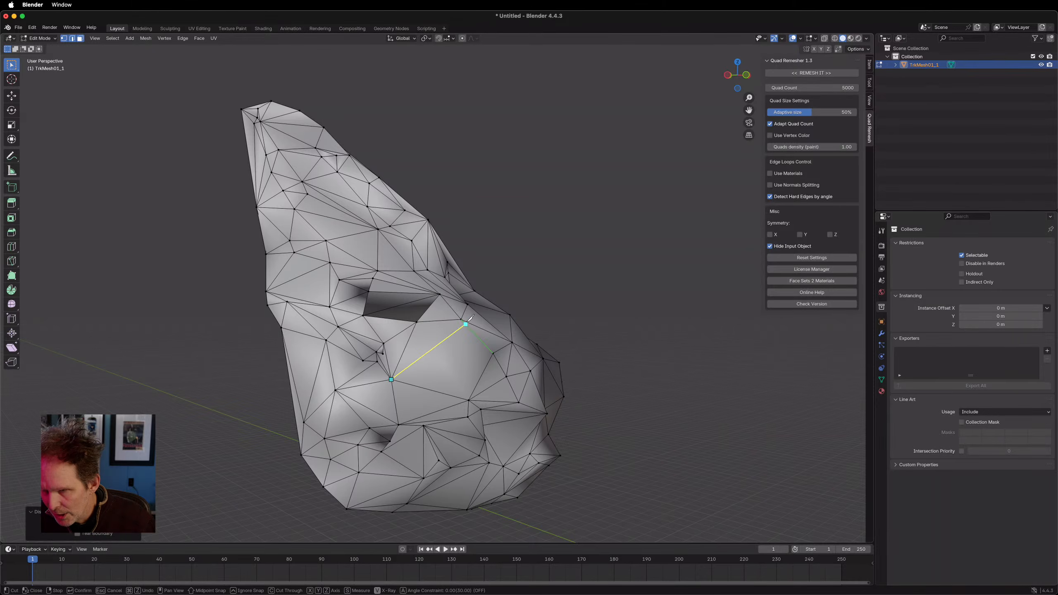
{"action": "left_click", "coordinate": [461, 319]}
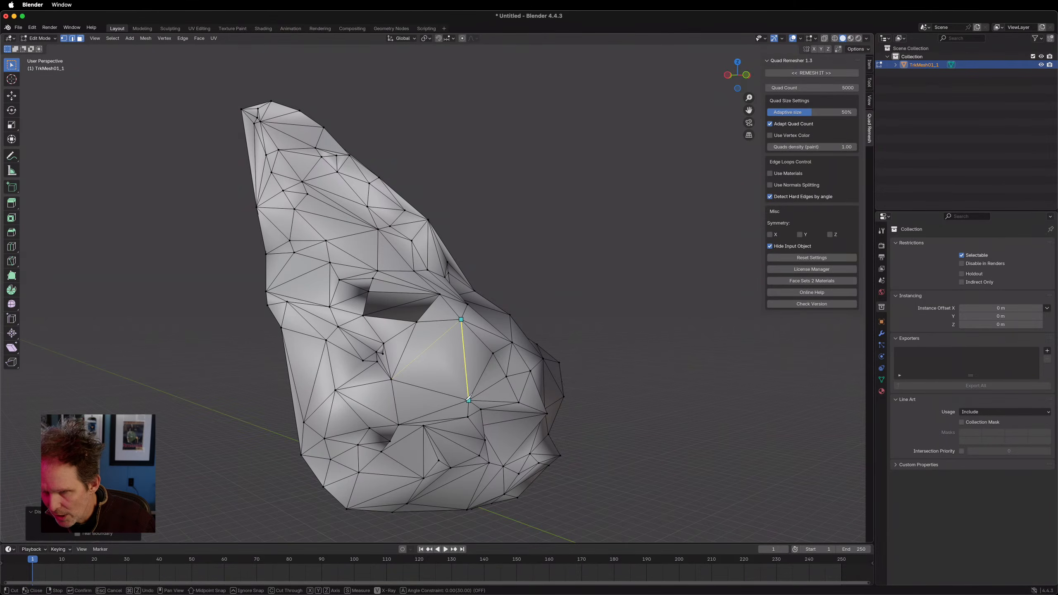
{"action": "left_click", "coordinate": [468, 400]}
{"action": "key", "text": "Return"}
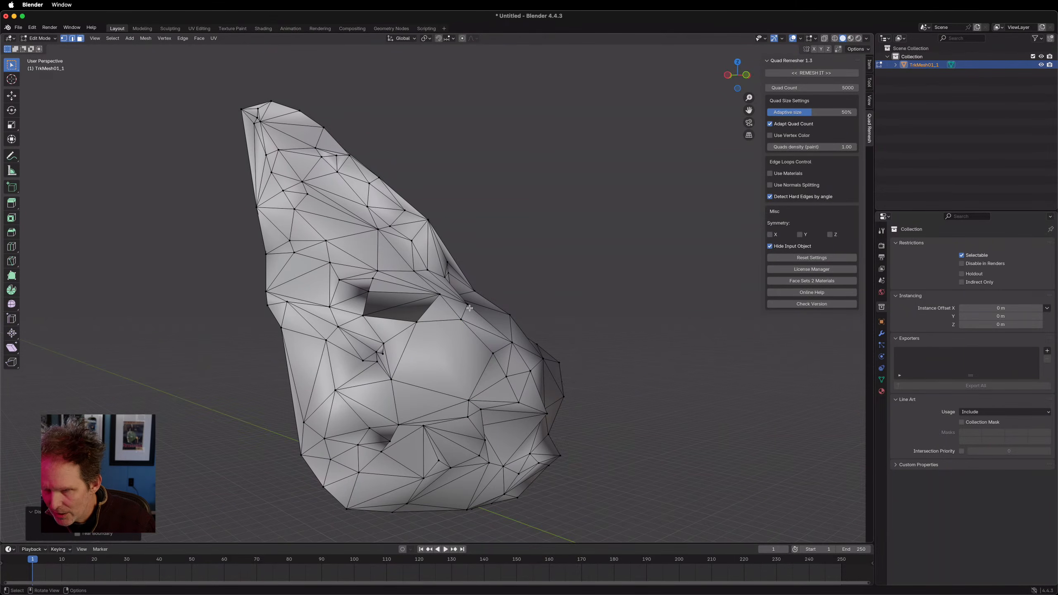
Step: Knife-cut a triangle into the large face below the eye hole by connecting three of its existing vertices, then clear the selection
{"action": "key", "text": "k"}
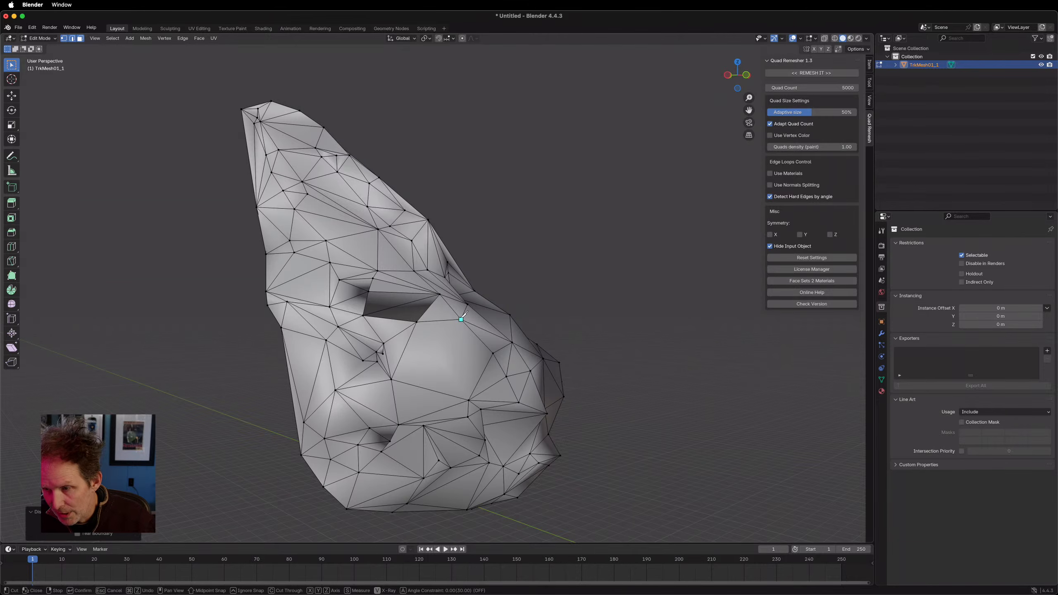
{"action": "left_click", "coordinate": [461, 319]}
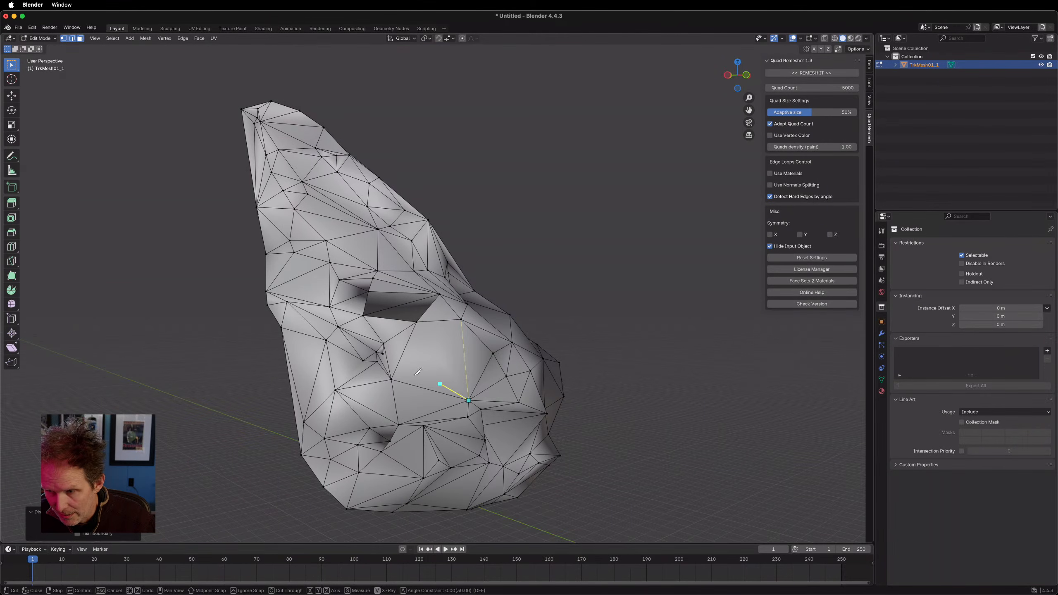
{"action": "left_click", "coordinate": [392, 378]}
{"action": "key", "text": "Return"}
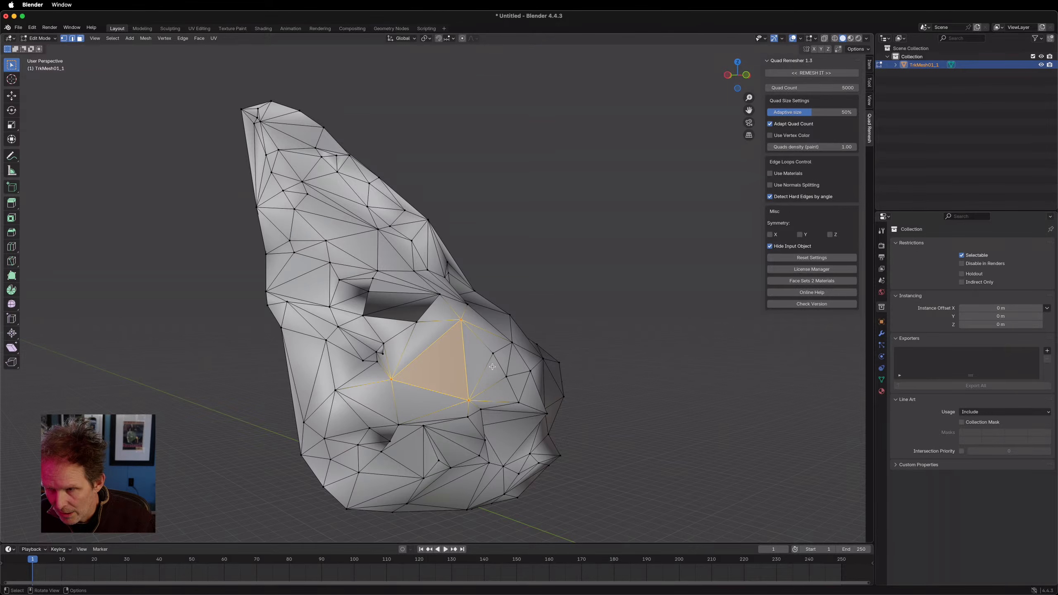
{"action": "middle_click_drag", "start_coordinate": [428, 312], "coordinate": [485, 305]}
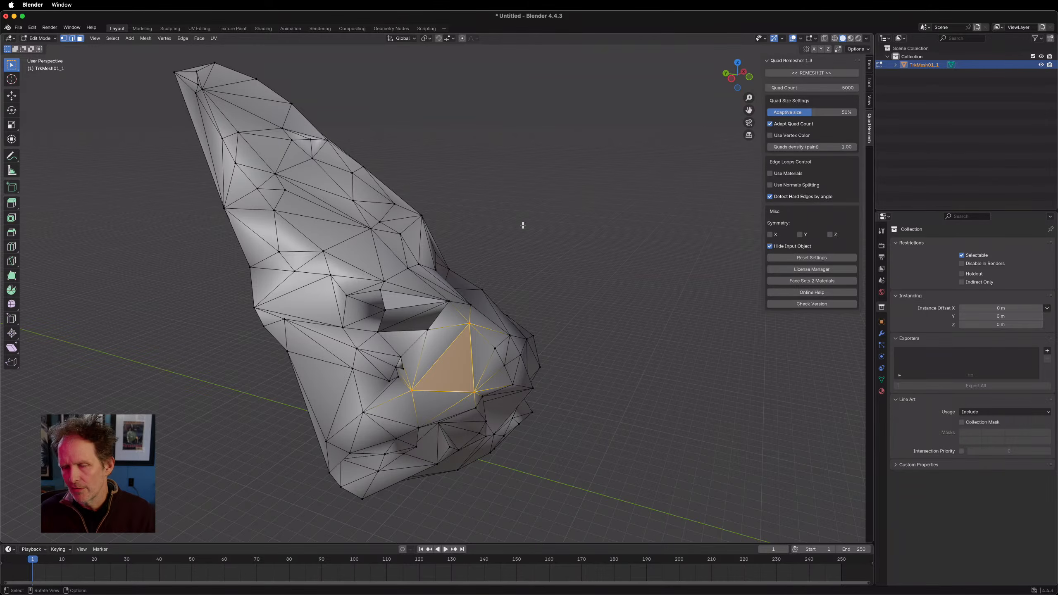
{"action": "left_click", "coordinate": [548, 284]}
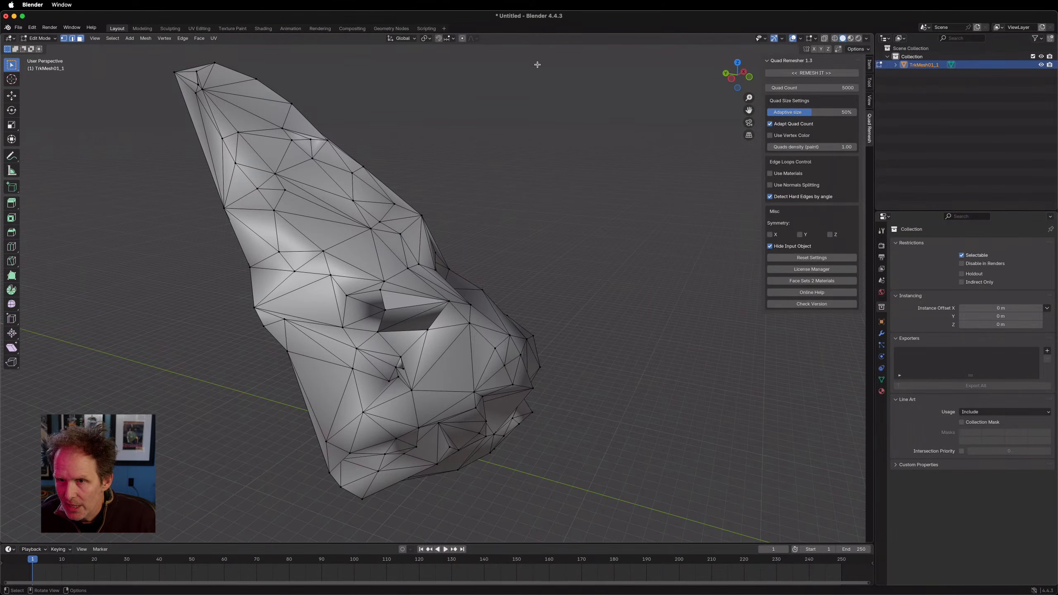
Step: Remesh the entire mesh with Quad Remesher using a quad count of 1000
{"action": "key", "text": "a"}
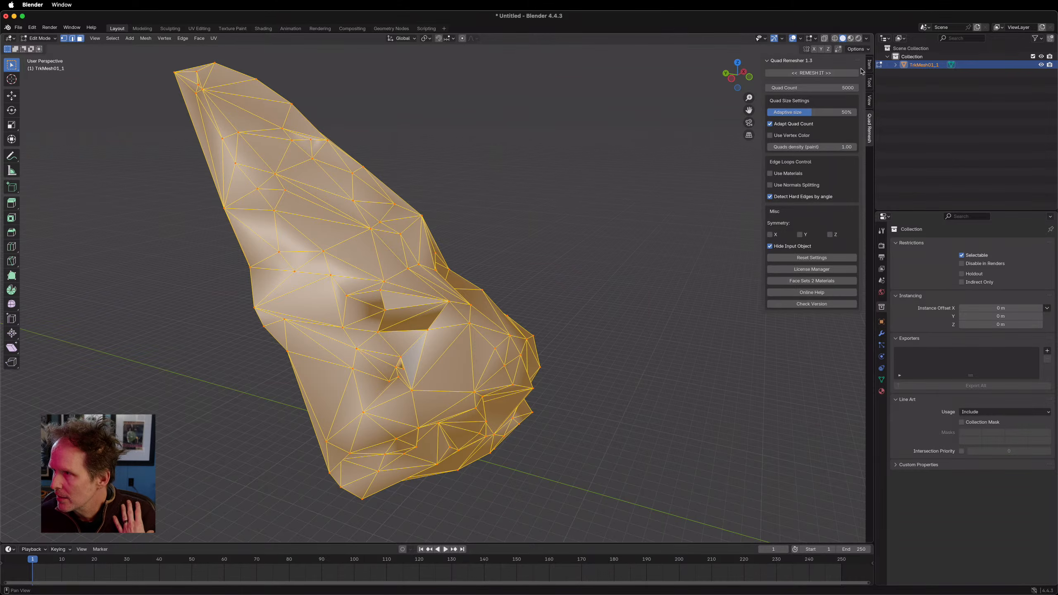
{"action": "left_click", "coordinate": [869, 66]}
{"action": "left_click", "coordinate": [871, 83]}
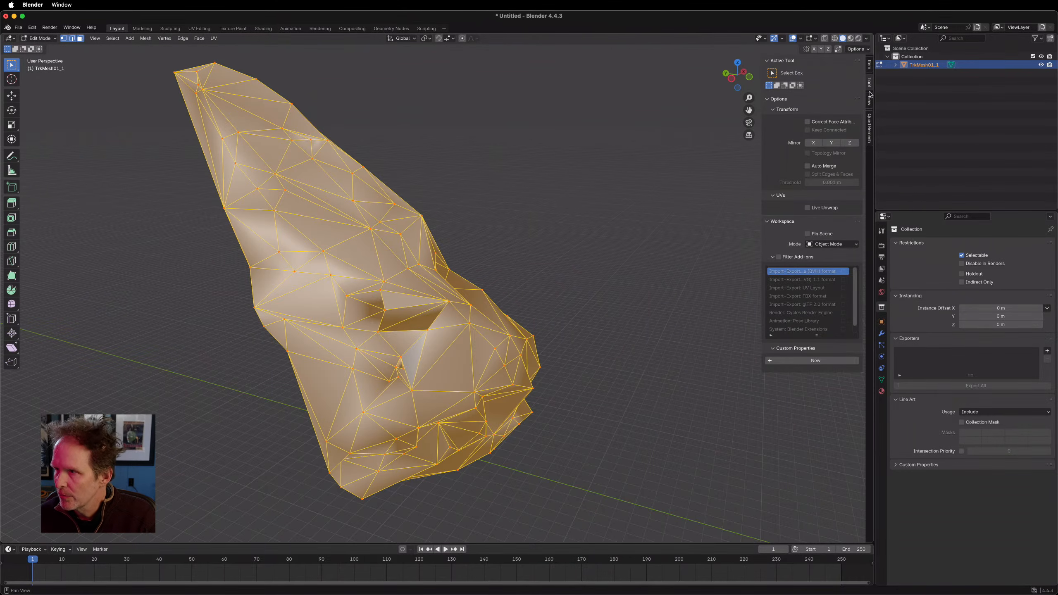
{"action": "left_click", "coordinate": [869, 123]}
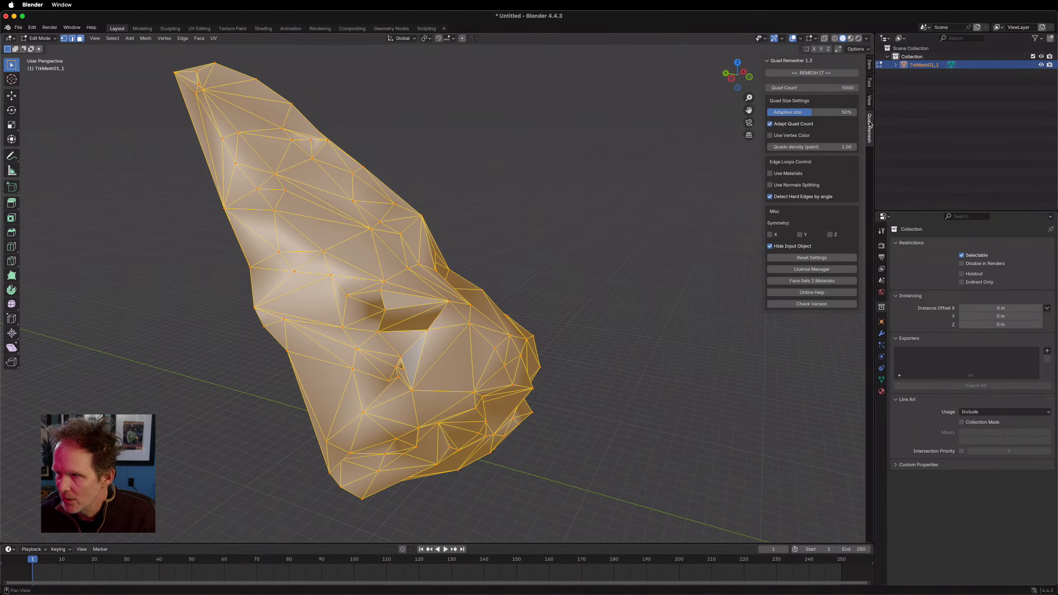
{"action": "left_click", "coordinate": [839, 89]}
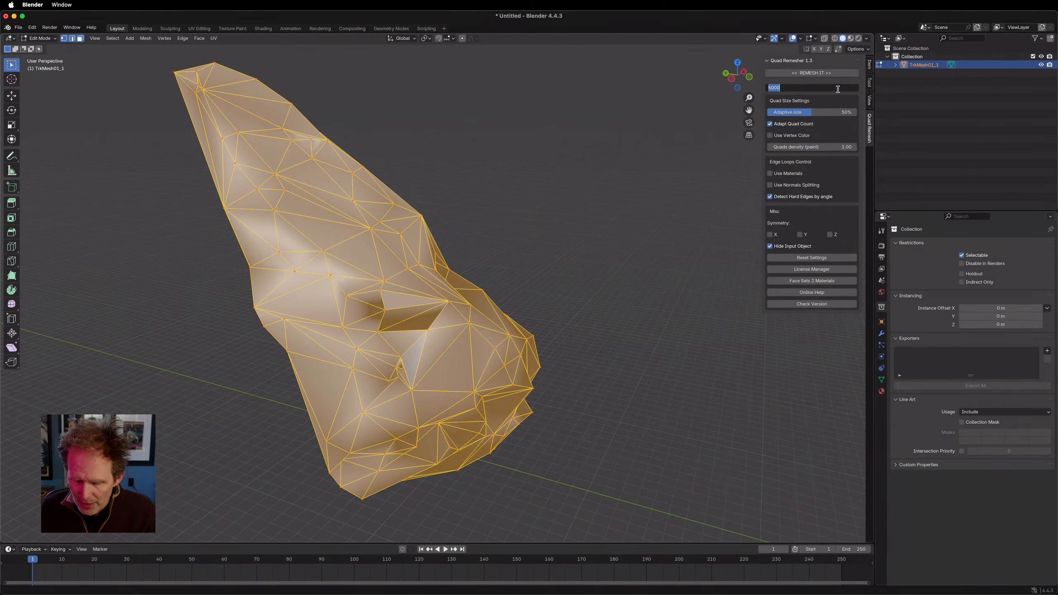
{"action": "type", "text": "1000"}
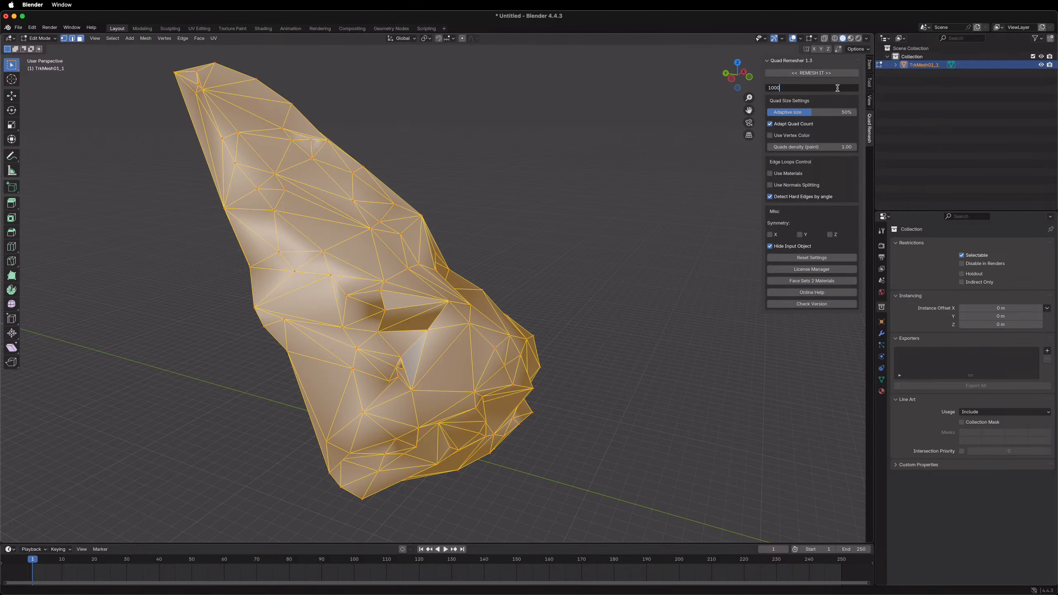
{"action": "left_click", "coordinate": [829, 74]}
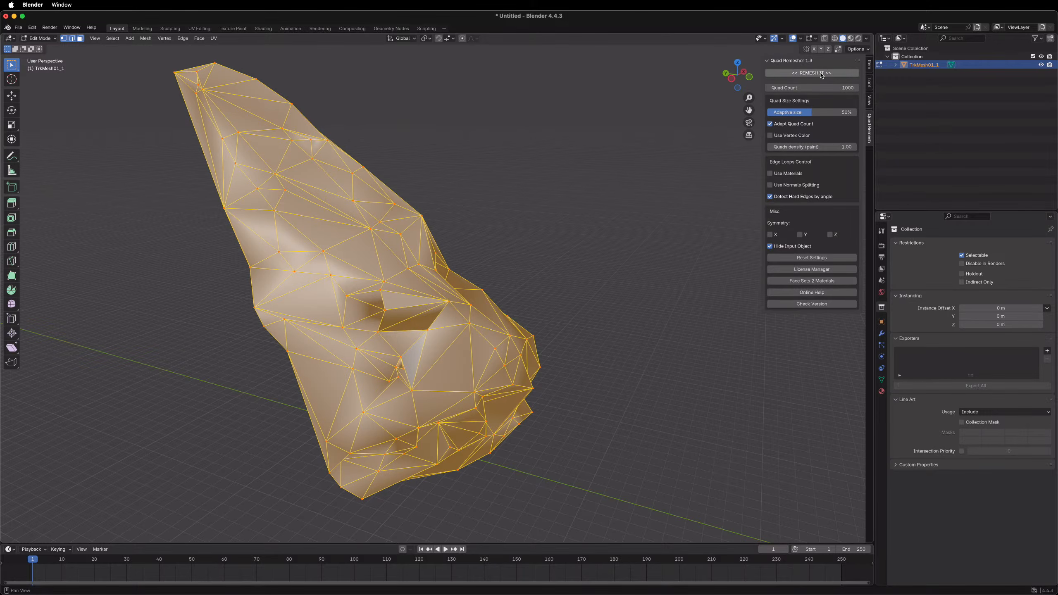
{"action": "left_click", "coordinate": [815, 73]}
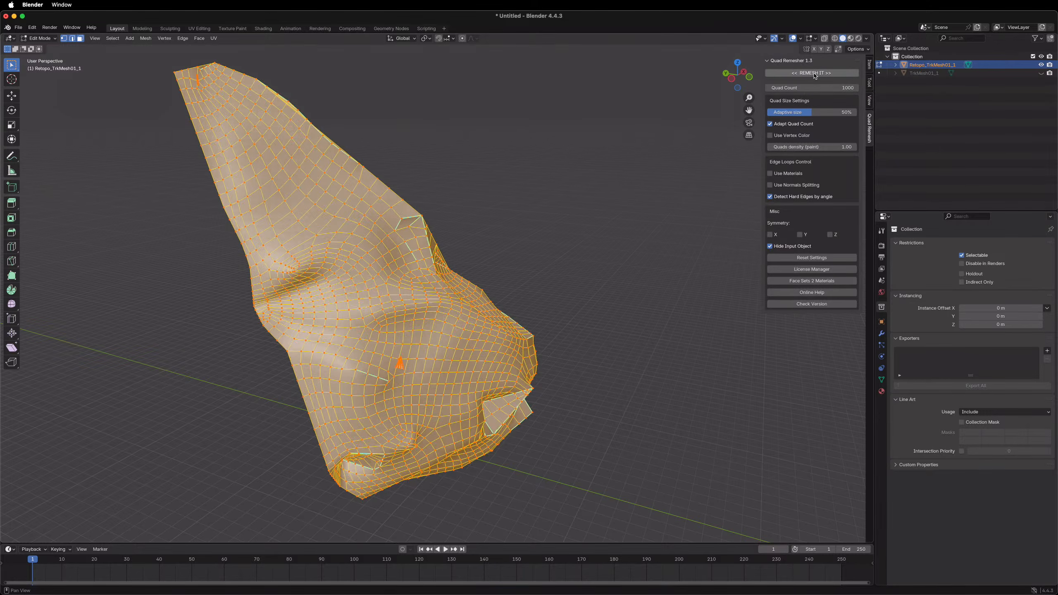
Step: Inspect the remeshed head for leftover holes and artifacts, then undo the remesh
{"action": "middle_click_drag", "start_coordinate": [580, 329], "coordinate": [506, 281]}
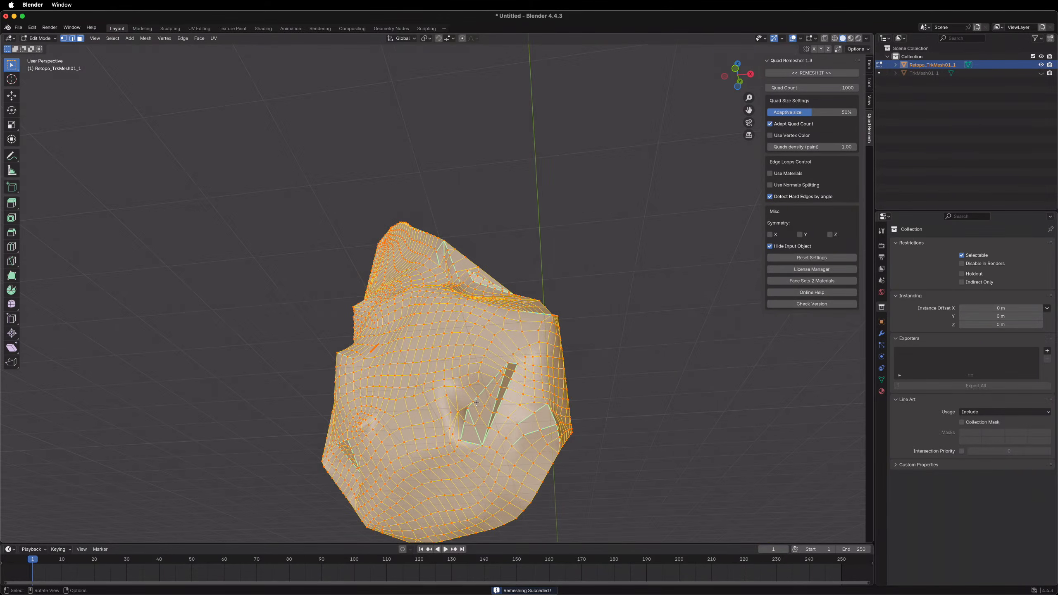
{"action": "middle_click_drag", "start_coordinate": [508, 369], "coordinate": [548, 475]}
{"action": "scroll", "coordinate": [548, 475], "scroll_direction": "up", "scroll_amount": 4}
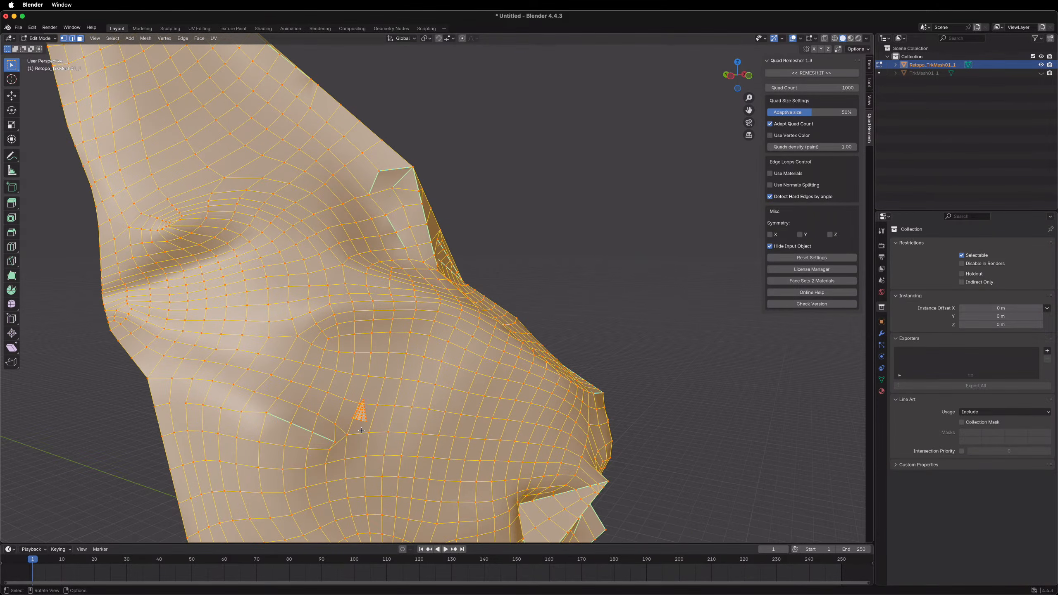
{"action": "key", "text": "ctrl"}
{"action": "key", "text": "ctrl+z"}
Step: Delete the stray vertex in the small gap below the eye hole of the original head mesh
{"action": "left_click", "coordinate": [365, 431]}
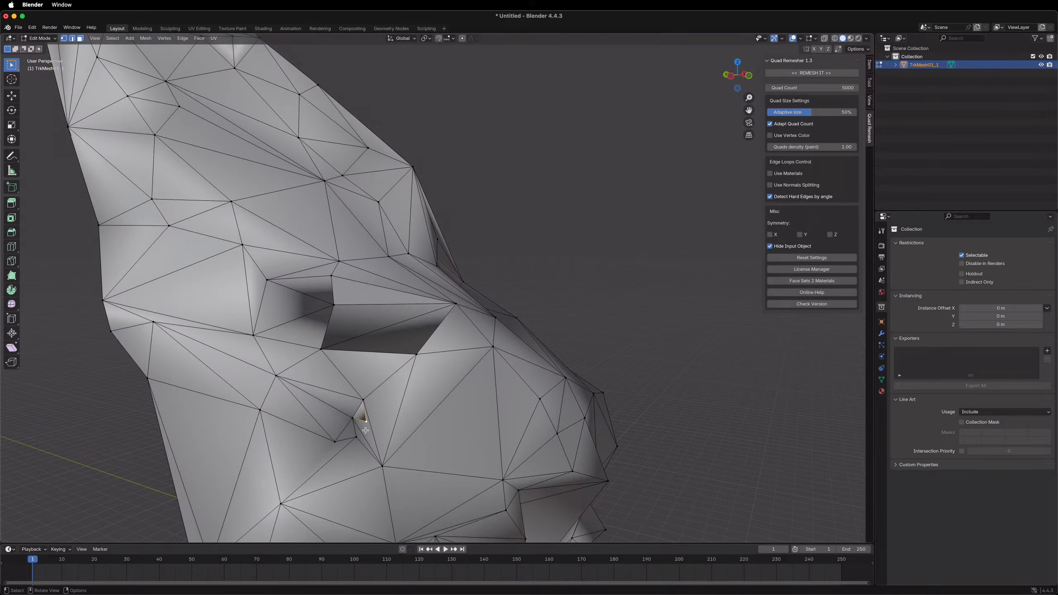
{"action": "right_click", "coordinate": [363, 439]}
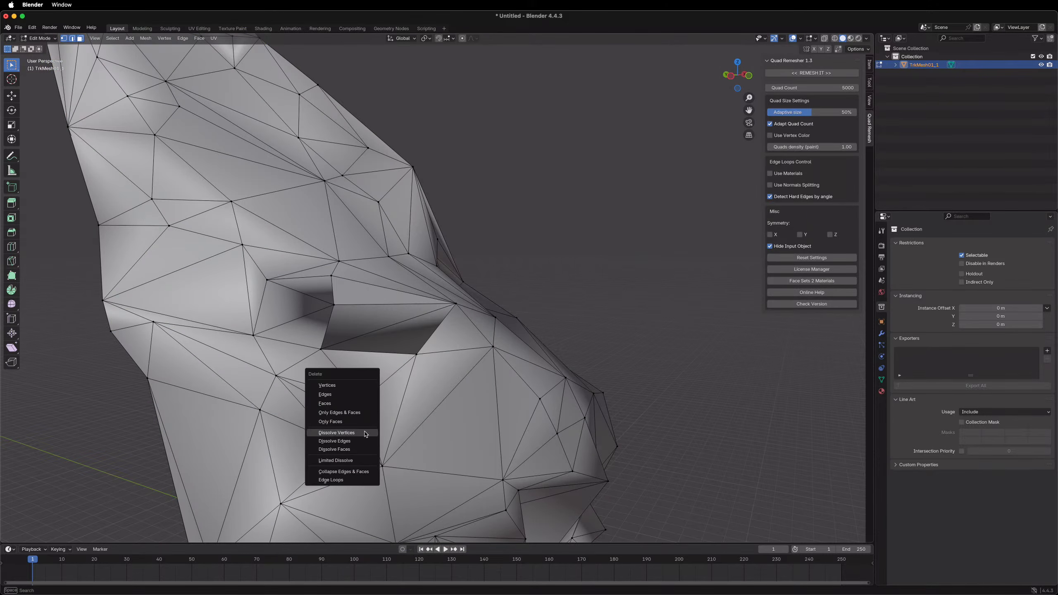
{"action": "left_click", "coordinate": [335, 384]}
{"action": "middle_click_drag", "start_coordinate": [408, 444], "coordinate": [379, 432]}
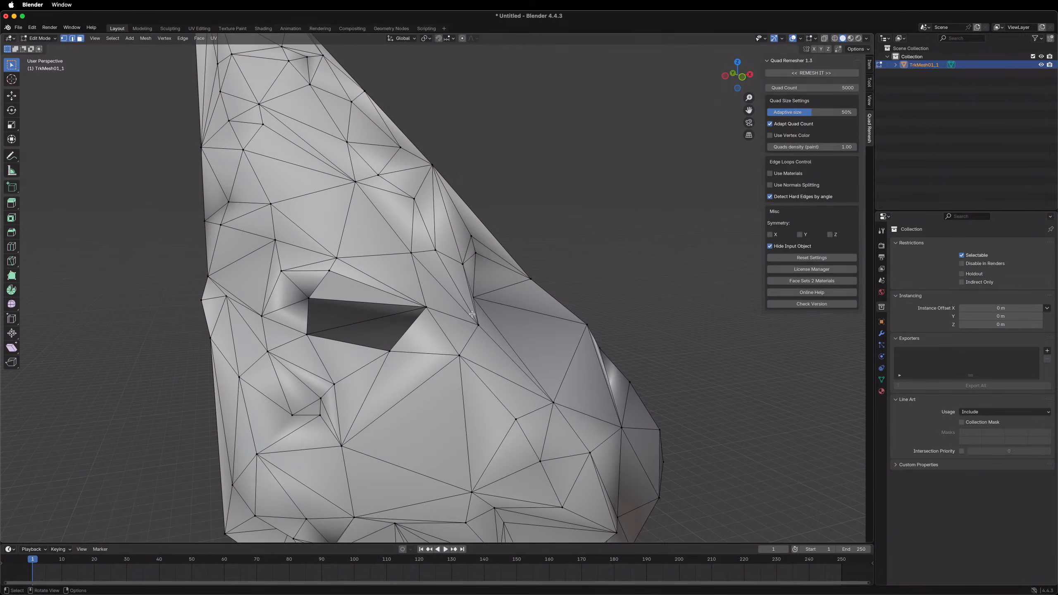
{"action": "key", "text": "a"}
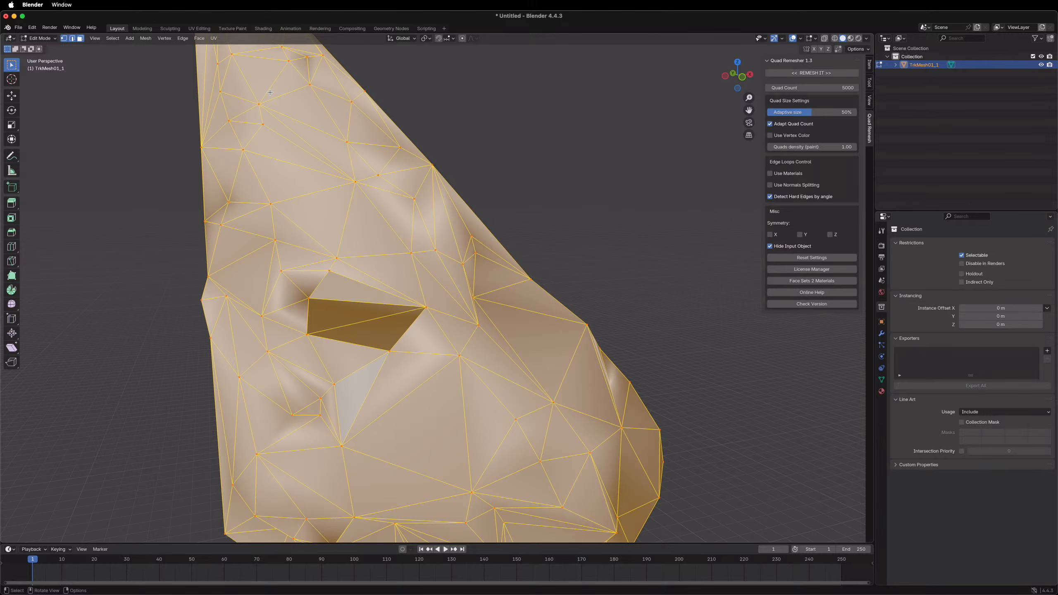
{"action": "left_click", "coordinate": [169, 42]}
{"action": "middle_click_drag", "start_coordinate": [499, 314], "coordinate": [493, 288]}
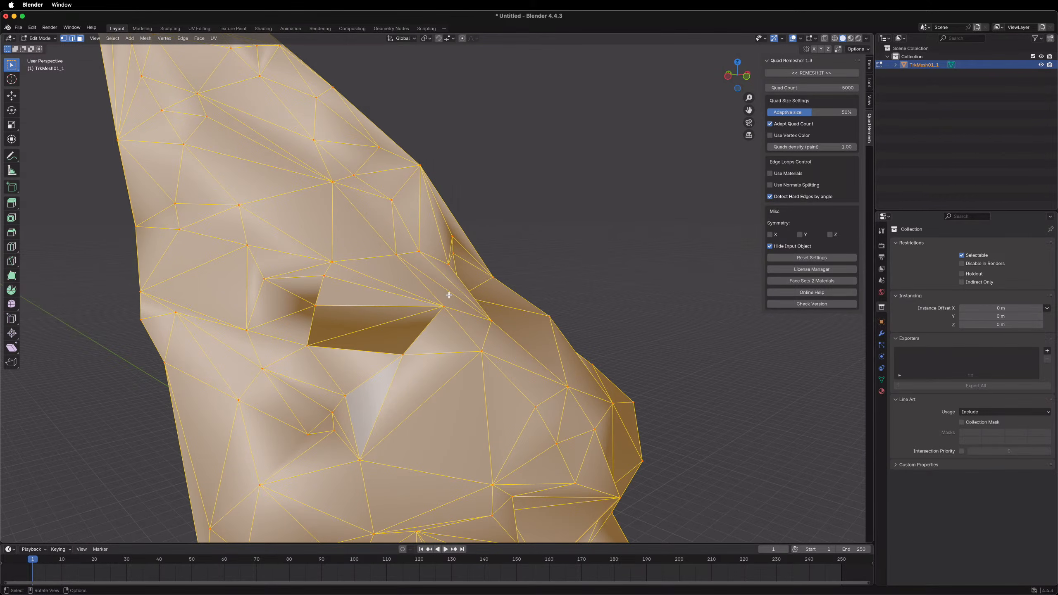
{"action": "left_click", "coordinate": [537, 293]}
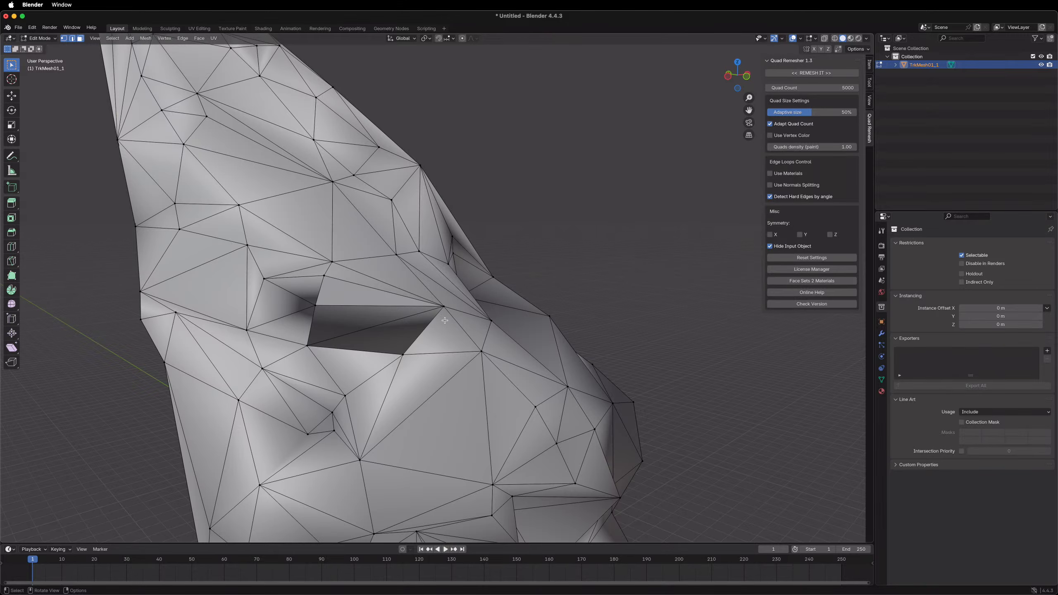
{"action": "left_click_drag", "start_coordinate": [450, 326], "coordinate": [437, 300]}
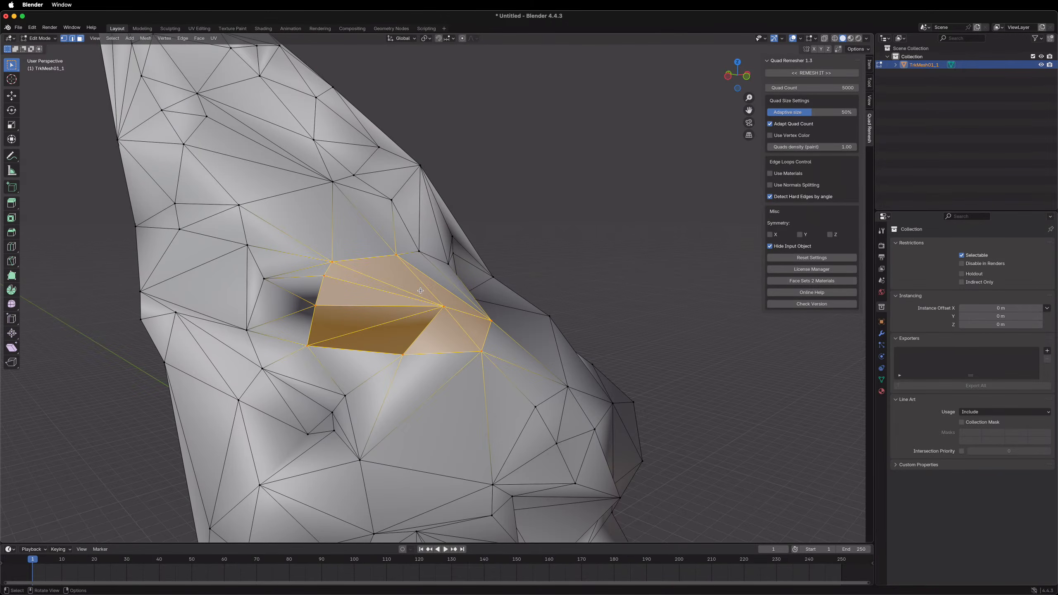
{"action": "left_click", "coordinate": [499, 258]}
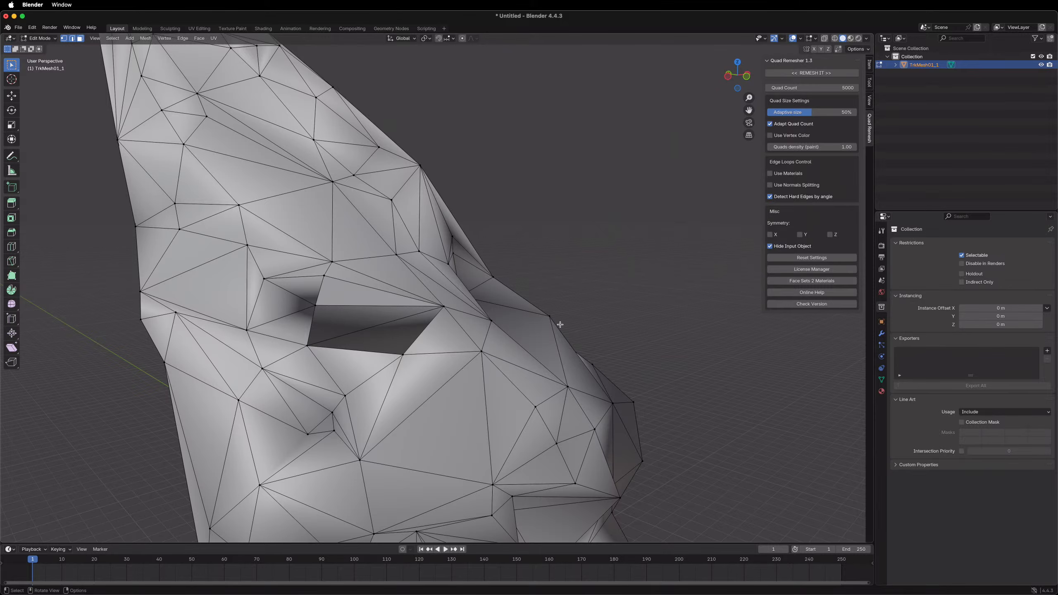
Step: Select the entire mesh and merge its vertices by distance, using a merge distance of 0.1 m
{"action": "key", "text": "a"}
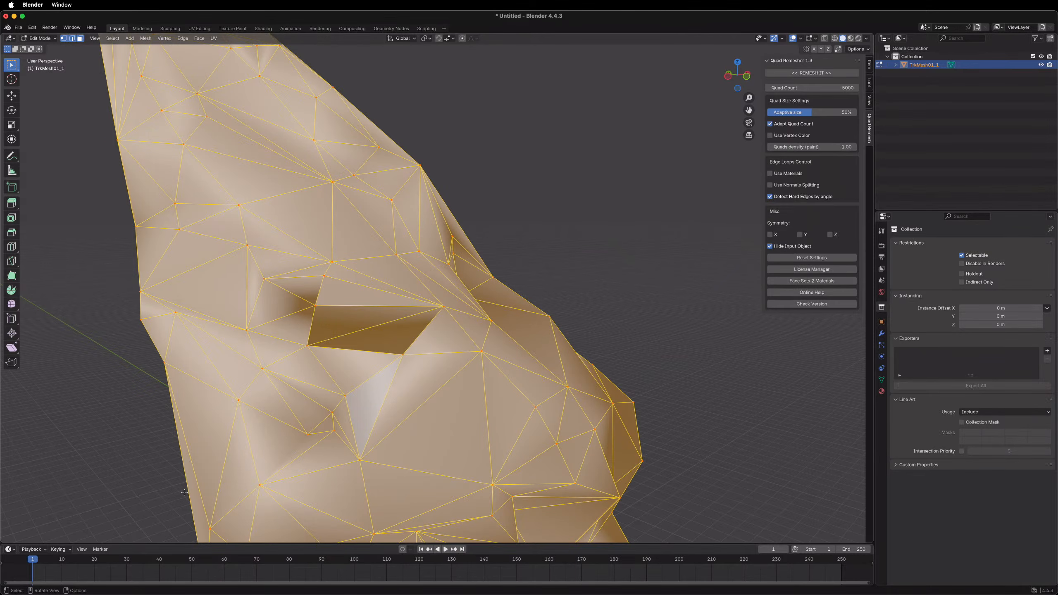
{"action": "left_click", "coordinate": [161, 39]}
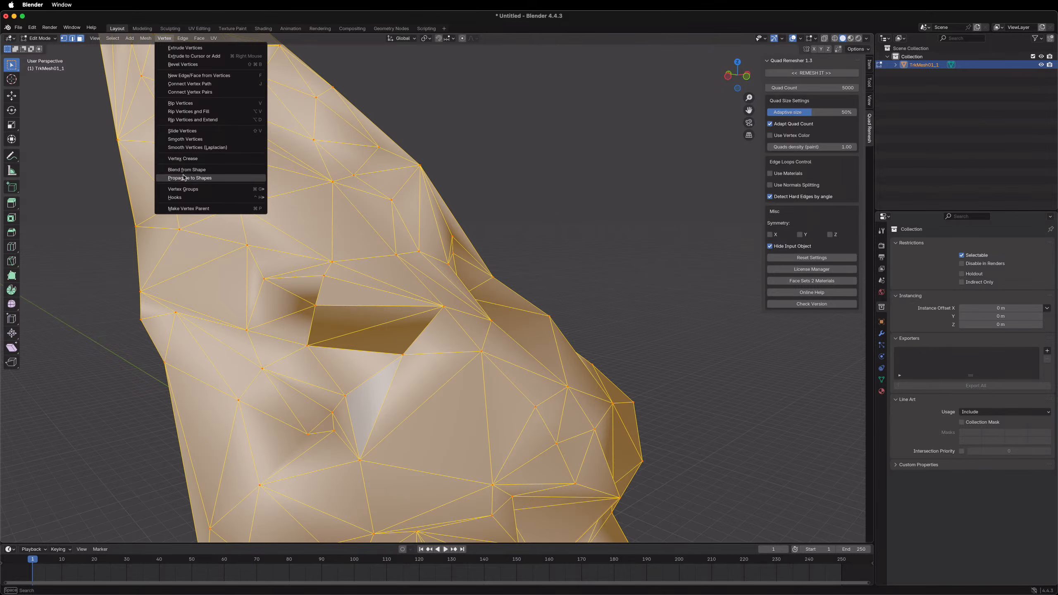
{"action": "left_click", "coordinate": [170, 40]}
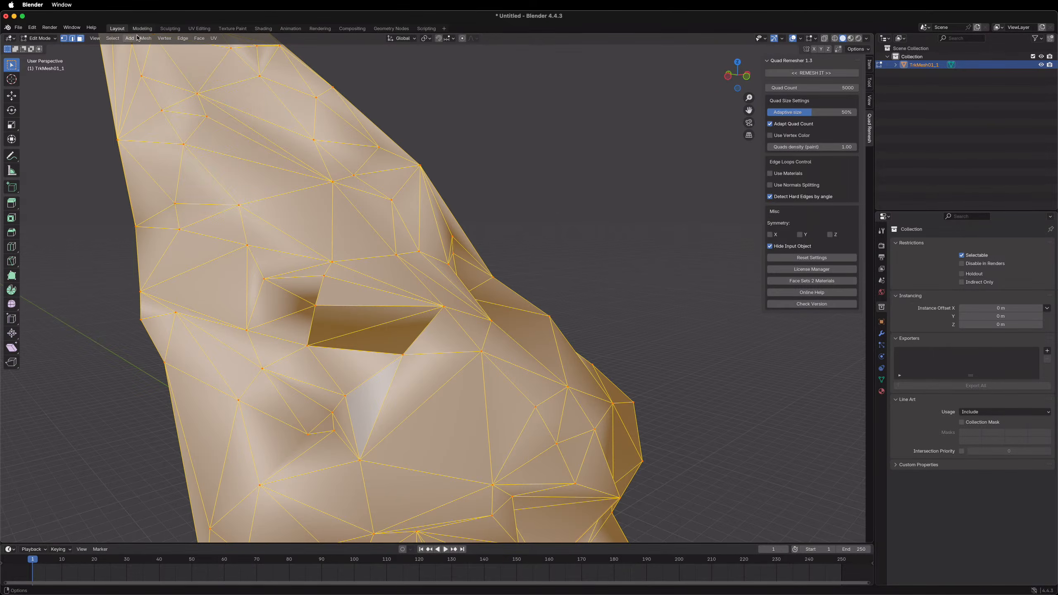
{"action": "left_click", "coordinate": [144, 40]}
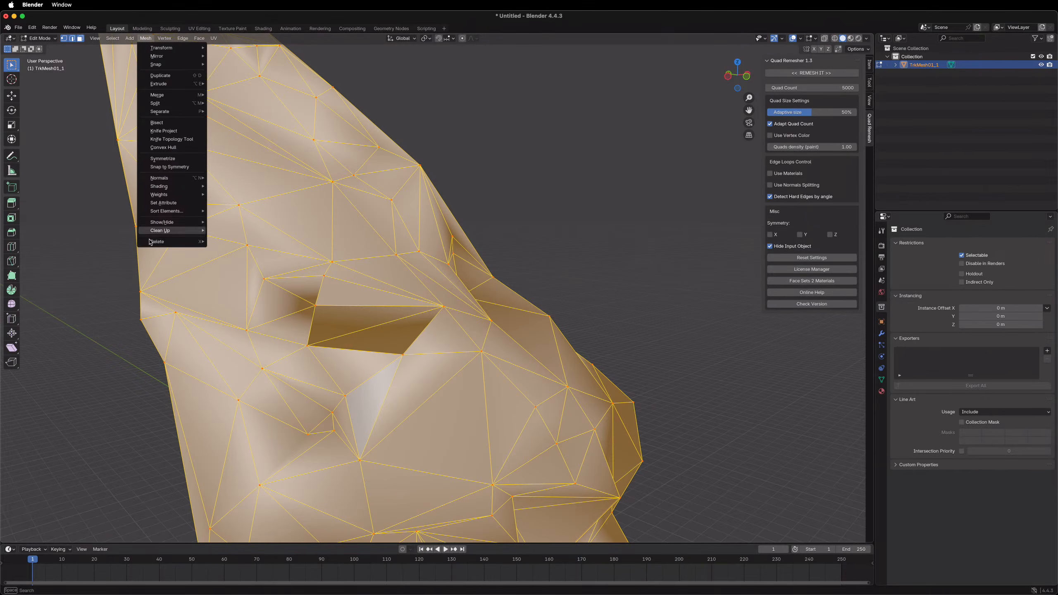
{"action": "mouse_move", "coordinate": [162, 232]}
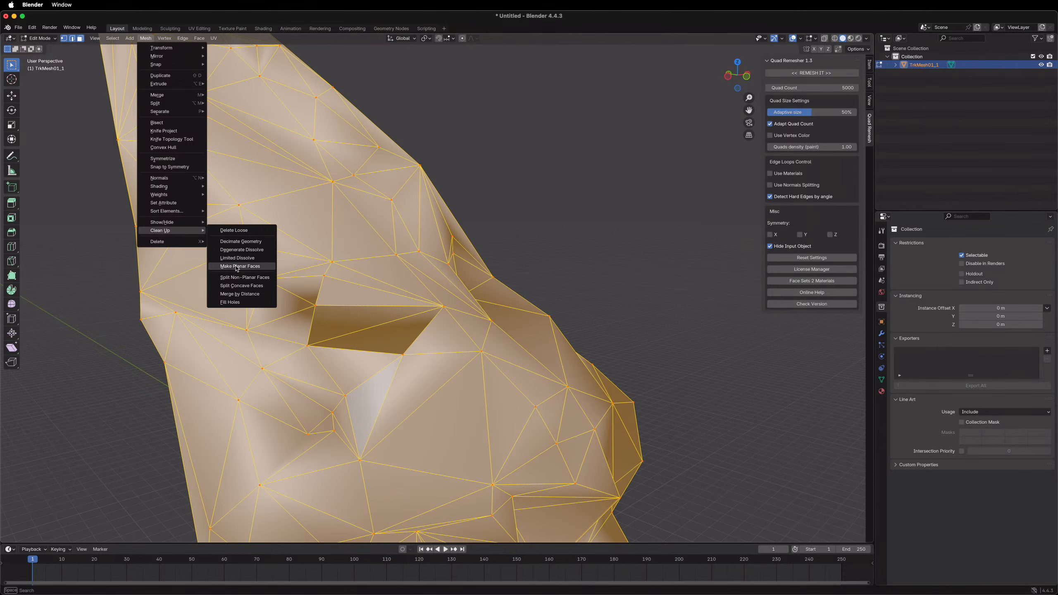
{"action": "left_click", "coordinate": [235, 295]}
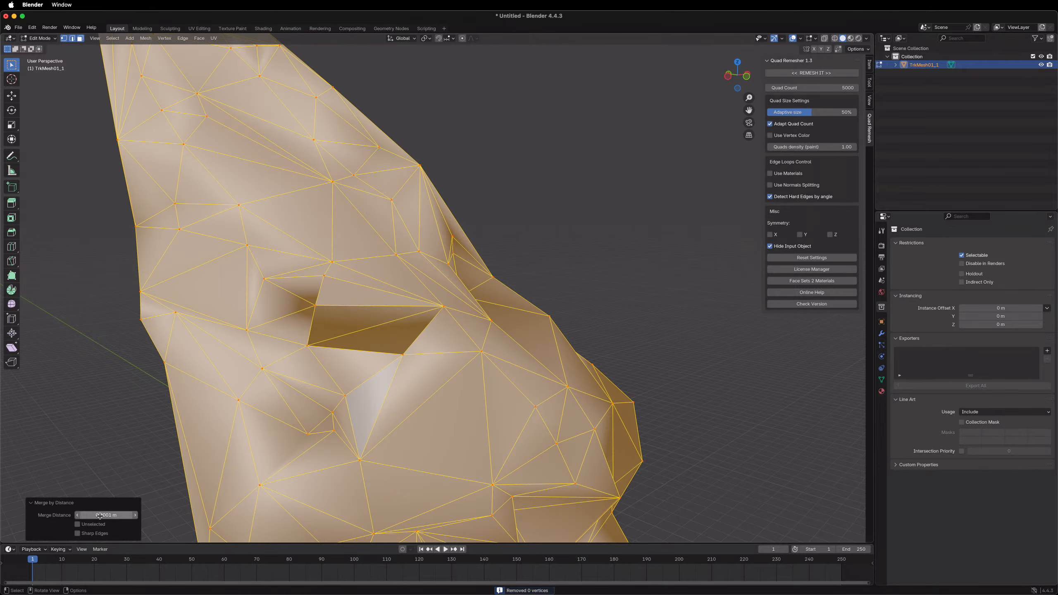
{"action": "left_click_drag", "start_coordinate": [104, 515], "coordinate": [125, 515]}
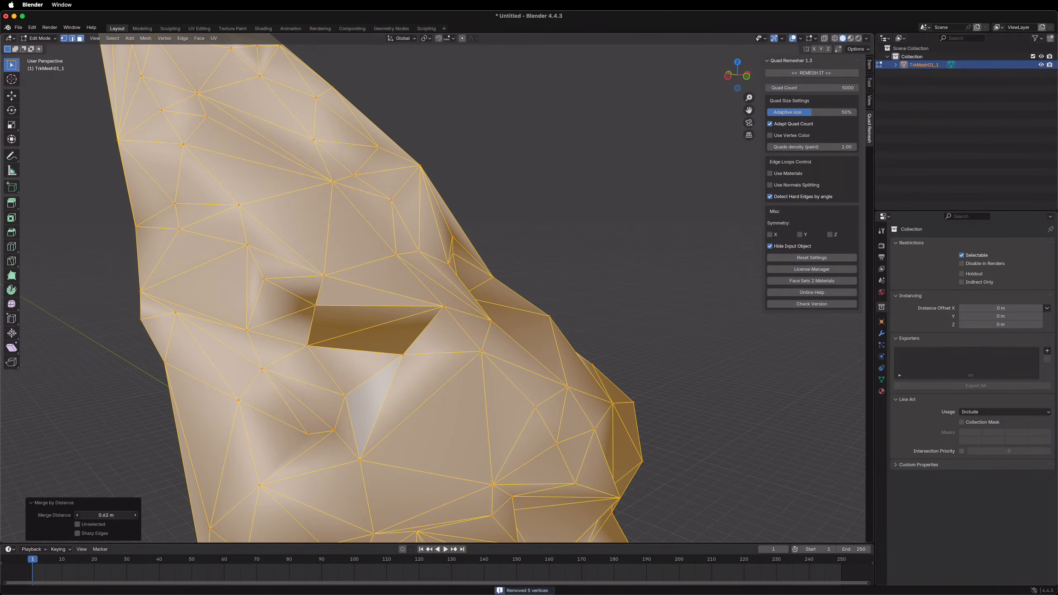
{"action": "left_click_drag", "start_coordinate": [124, 515], "coordinate": [106, 515]}
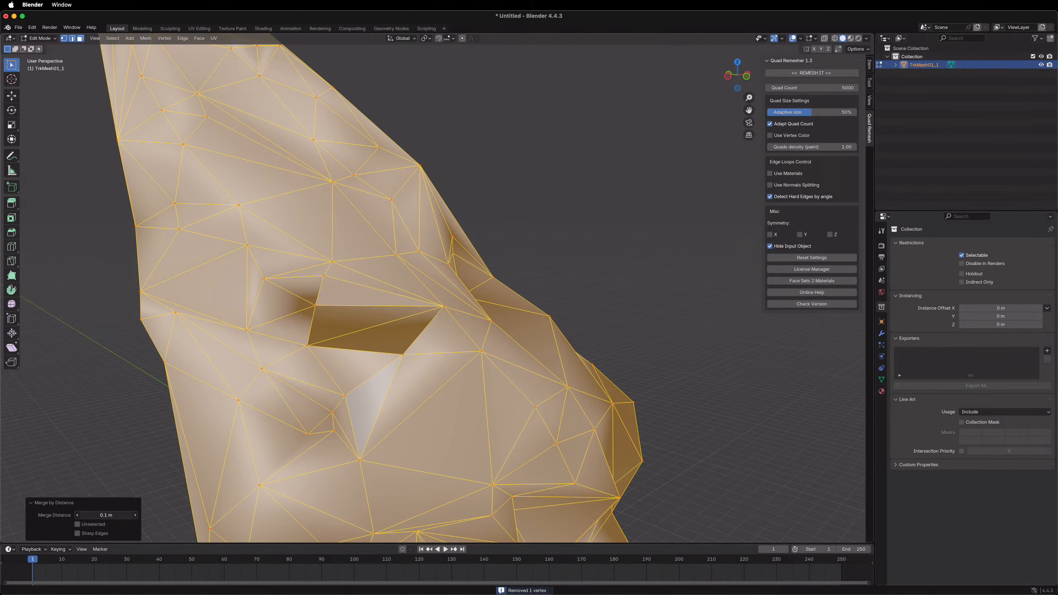
Step: Display the head mesh's object data properties and shade all its faces flat
{"action": "middle_click_drag", "start_coordinate": [409, 290], "coordinate": [348, 304]}
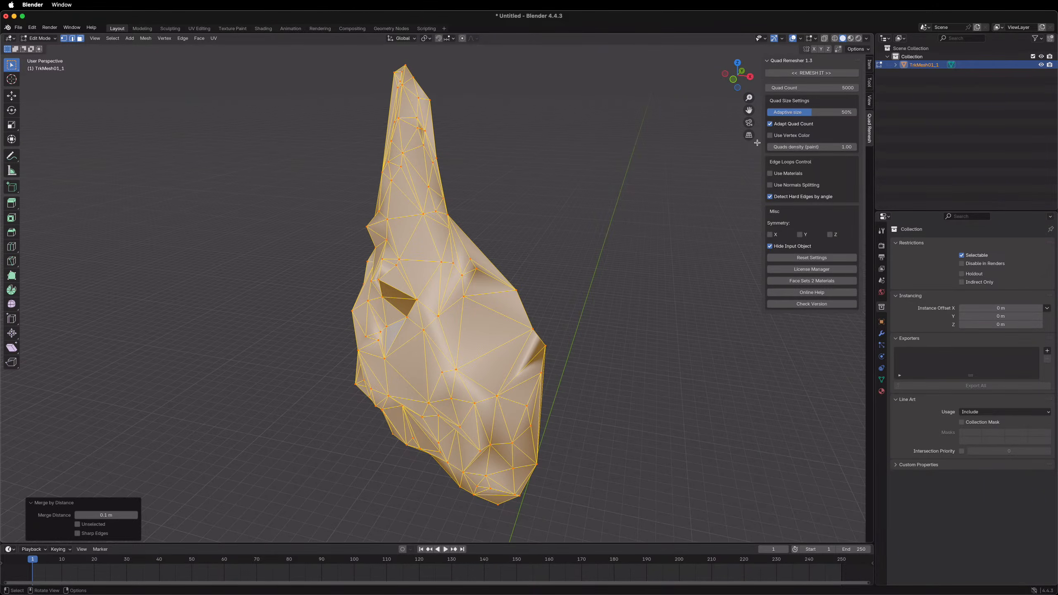
{"action": "left_click", "coordinate": [795, 197]}
{"action": "left_click", "coordinate": [795, 197]}
{"action": "left_click", "coordinate": [882, 380]}
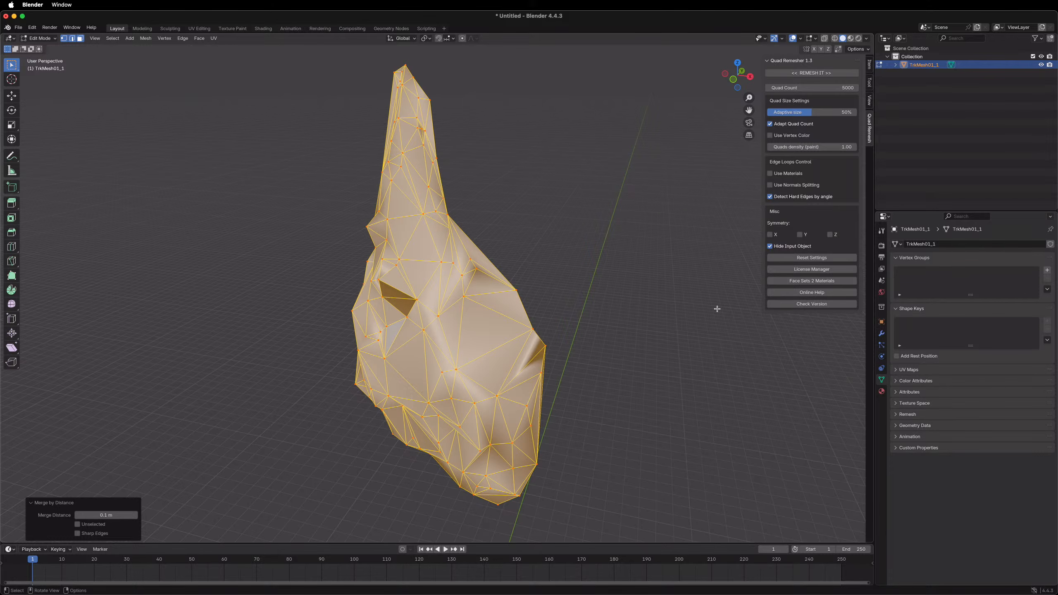
{"action": "scroll", "coordinate": [408, 334], "scroll_direction": "up", "scroll_amount": 5}
{"action": "scroll", "coordinate": [408, 334], "scroll_direction": "up", "scroll_amount": 3}
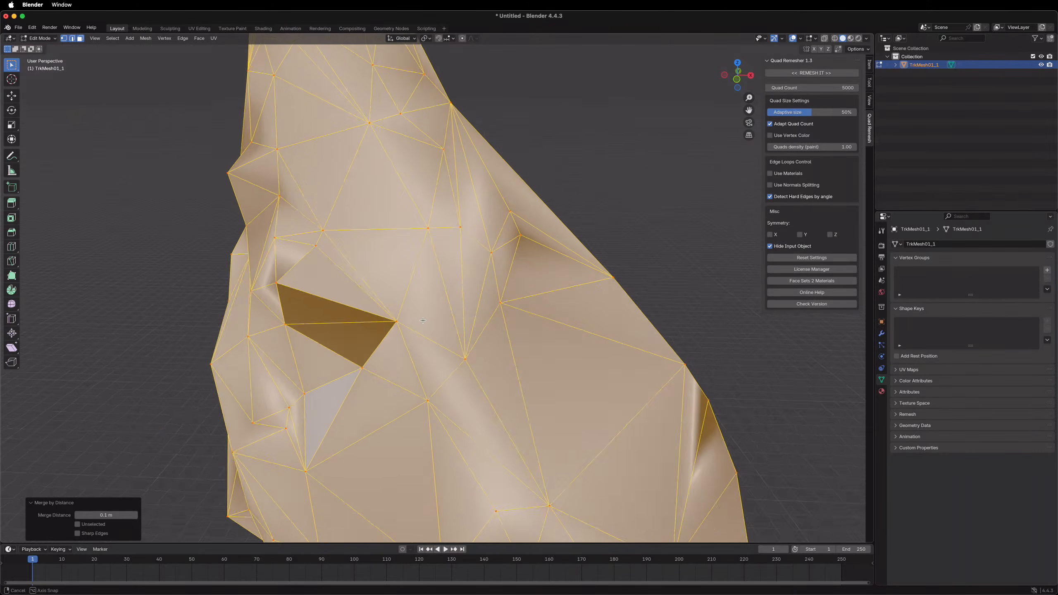
{"action": "middle_click_drag", "start_coordinate": [463, 361], "coordinate": [389, 275]}
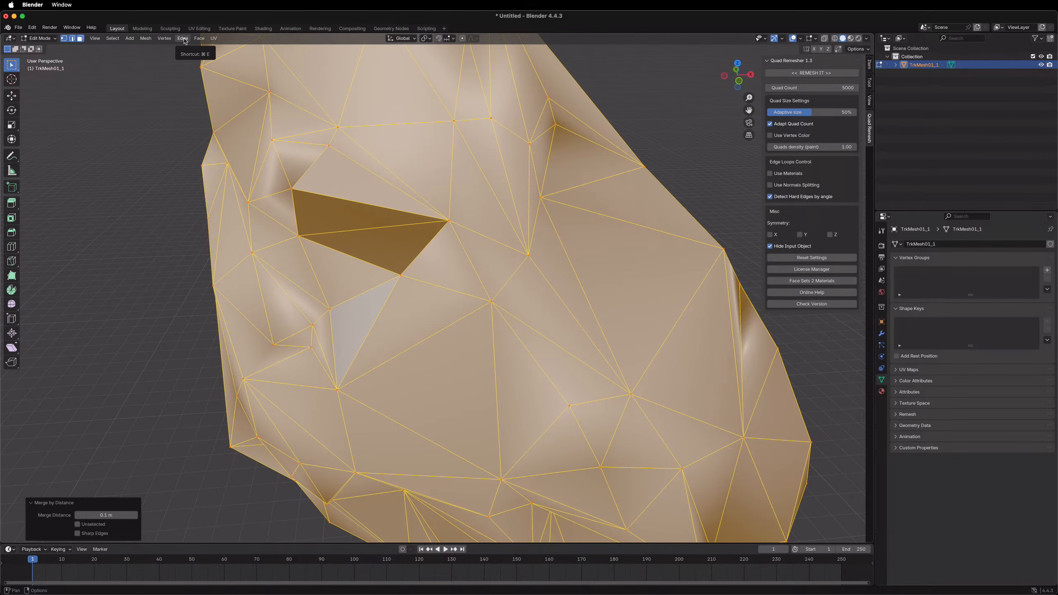
{"action": "right_click", "coordinate": [371, 305]}
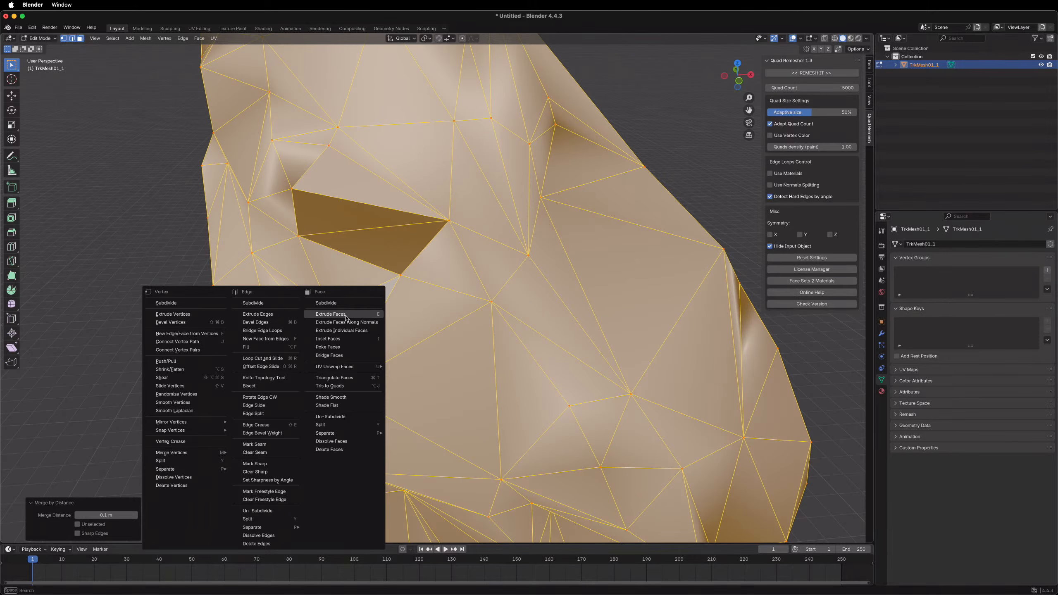
{"action": "left_click", "coordinate": [342, 407]}
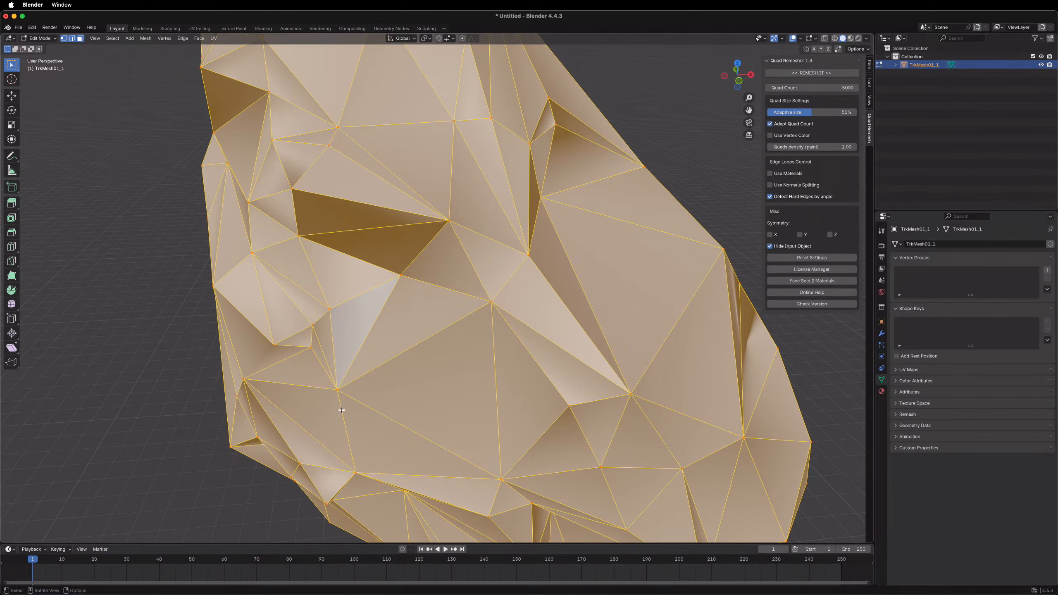
Step: Knife-cut the creased four-sided face on the cheek below the eye hole, connecting its lower vertex to the opposite upper one
{"action": "middle_click_drag", "start_coordinate": [282, 355], "coordinate": [309, 282]}
{"action": "key", "text": "k"}
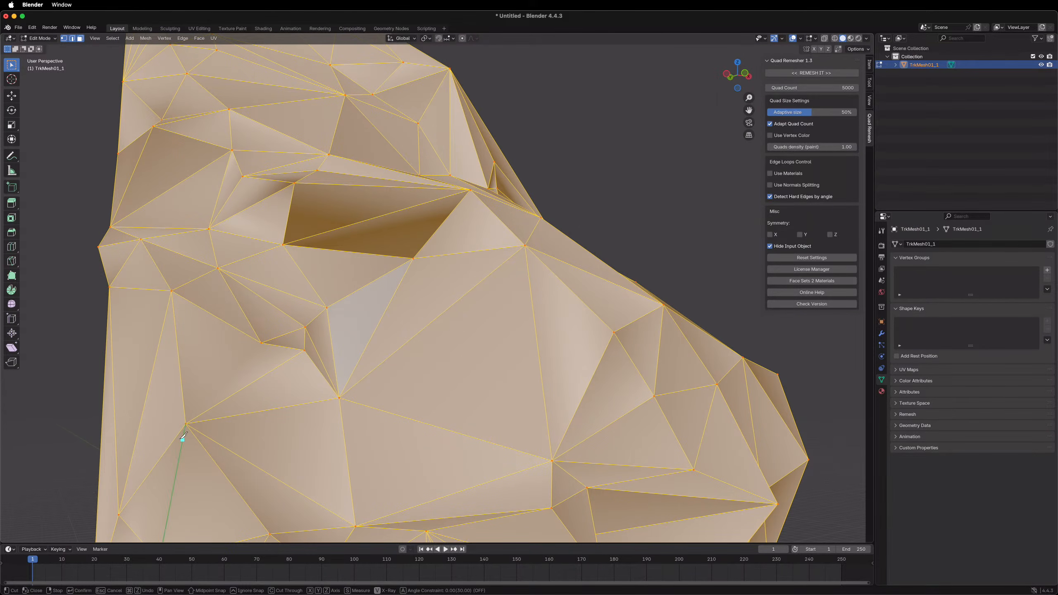
{"action": "left_click", "coordinate": [186, 424]}
{"action": "left_click", "coordinate": [262, 343]}
{"action": "key", "text": "Return"}
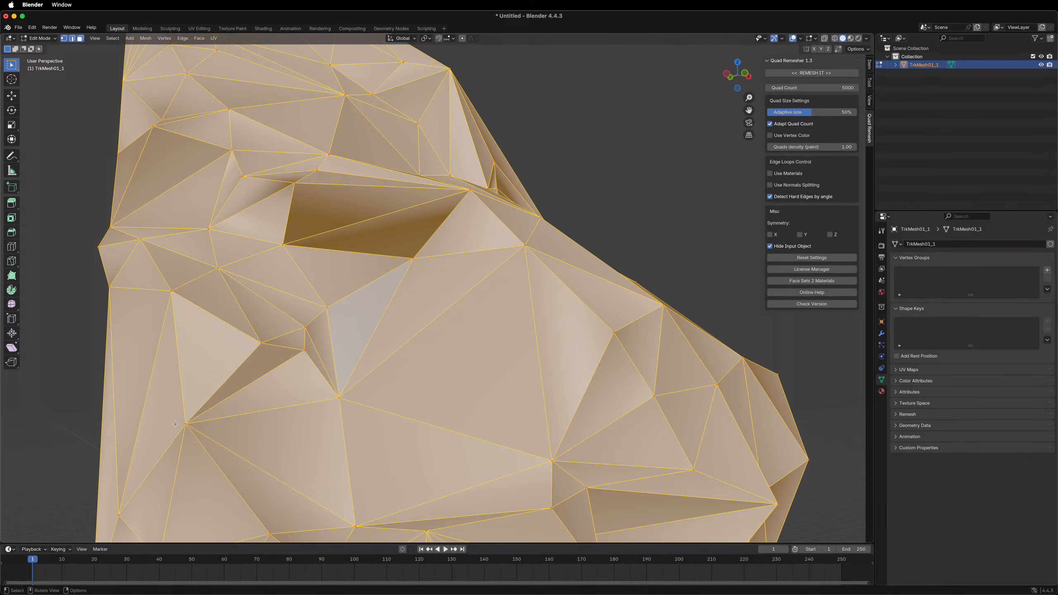
Step: Try remeshing the entire head with Quad Remesher at a quad count of 5000, inspect its underside, and undo the remesh
{"action": "middle_click_drag", "start_coordinate": [243, 372], "coordinate": [417, 213]}
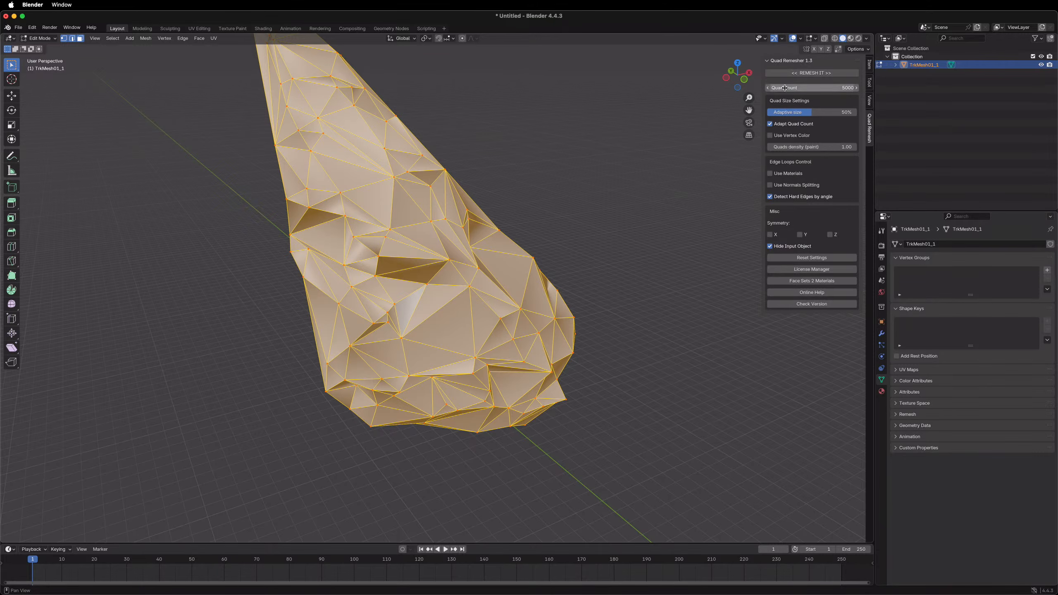
{"action": "left_click", "coordinate": [808, 73]}
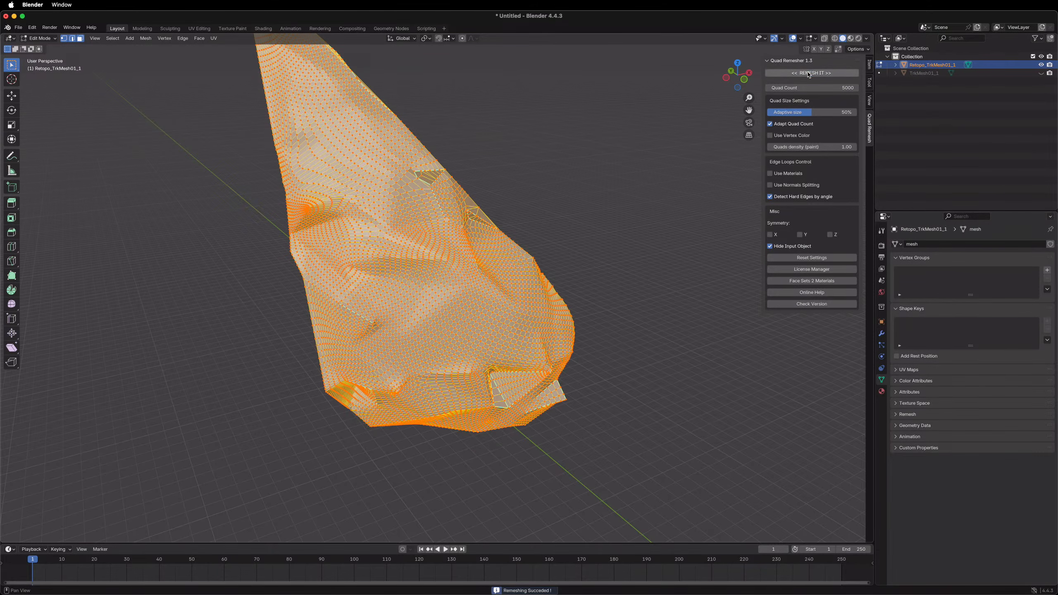
{"action": "middle_click_drag", "start_coordinate": [284, 383], "coordinate": [348, 262]}
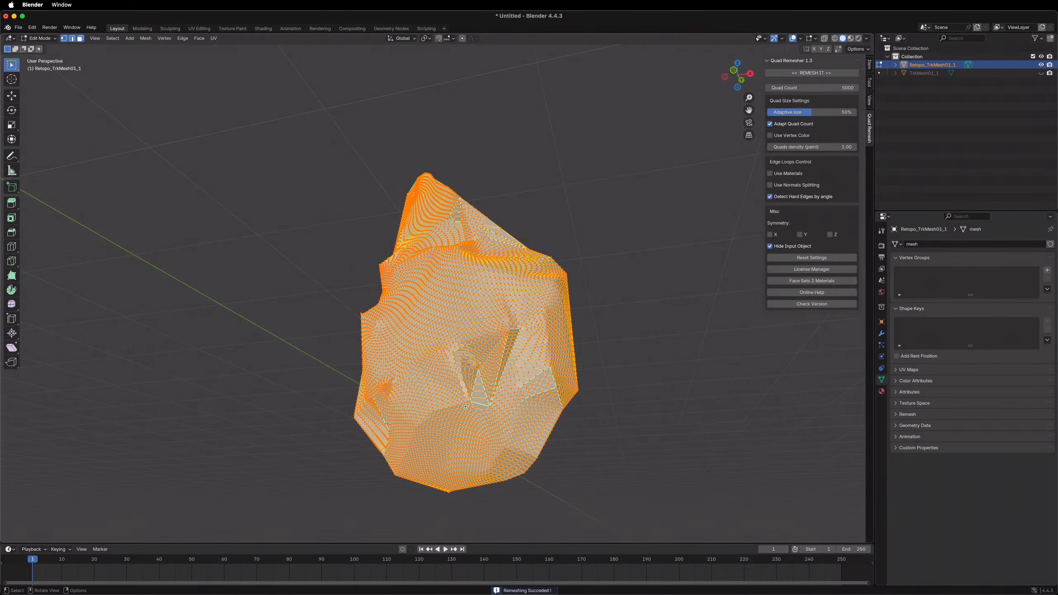
{"action": "scroll", "coordinate": [467, 412], "scroll_direction": "up", "scroll_amount": 3}
{"action": "middle_click_drag", "start_coordinate": [468, 412], "coordinate": [508, 469]}
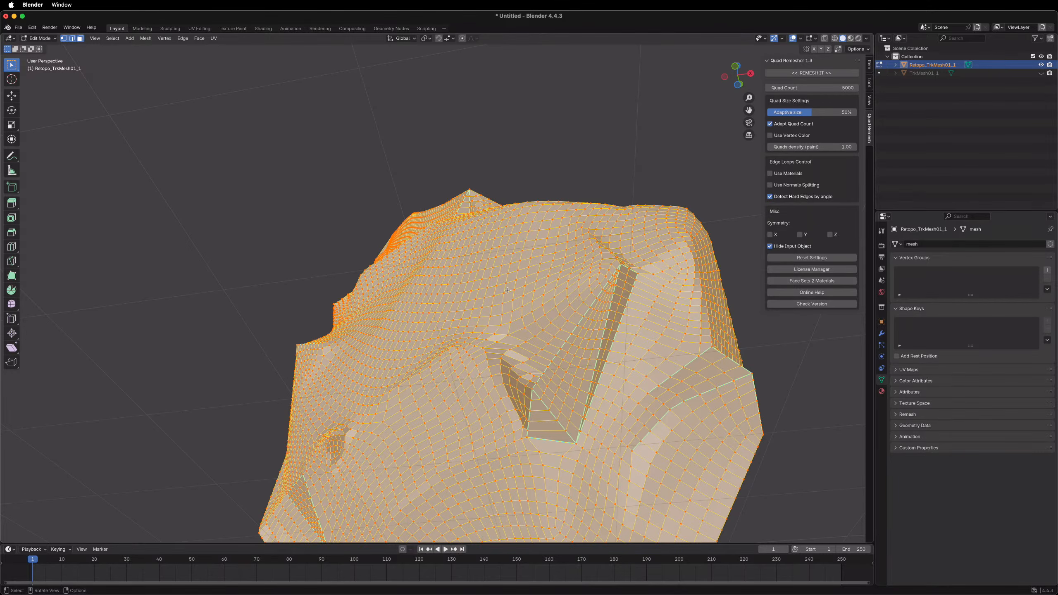
{"action": "key", "text": "super+z"}
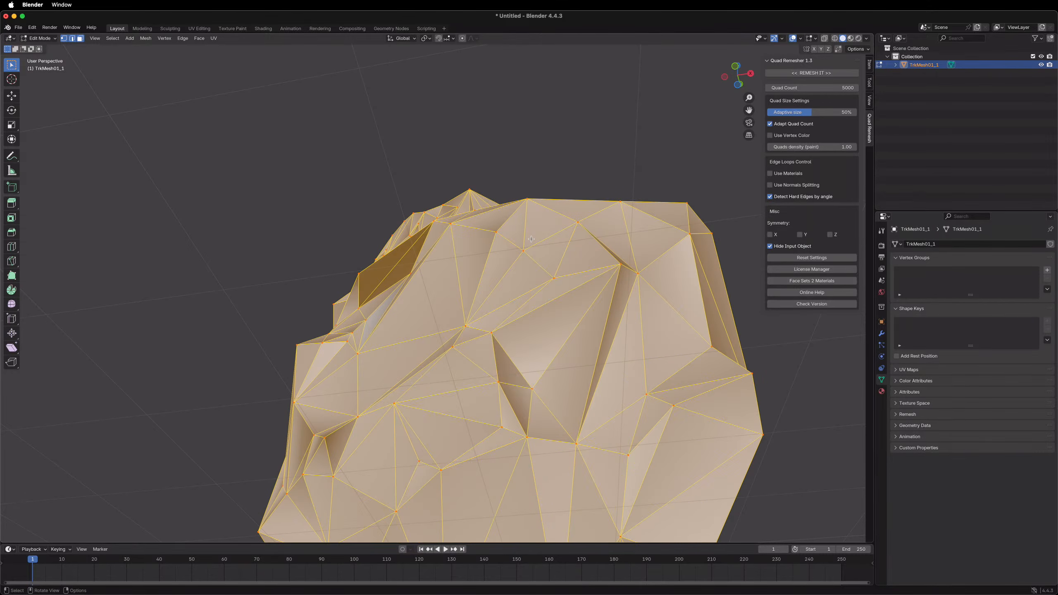
Step: Recalculate the normals of the whole mesh and clear the seams from all its edges
{"action": "key", "text": "shift+n"}
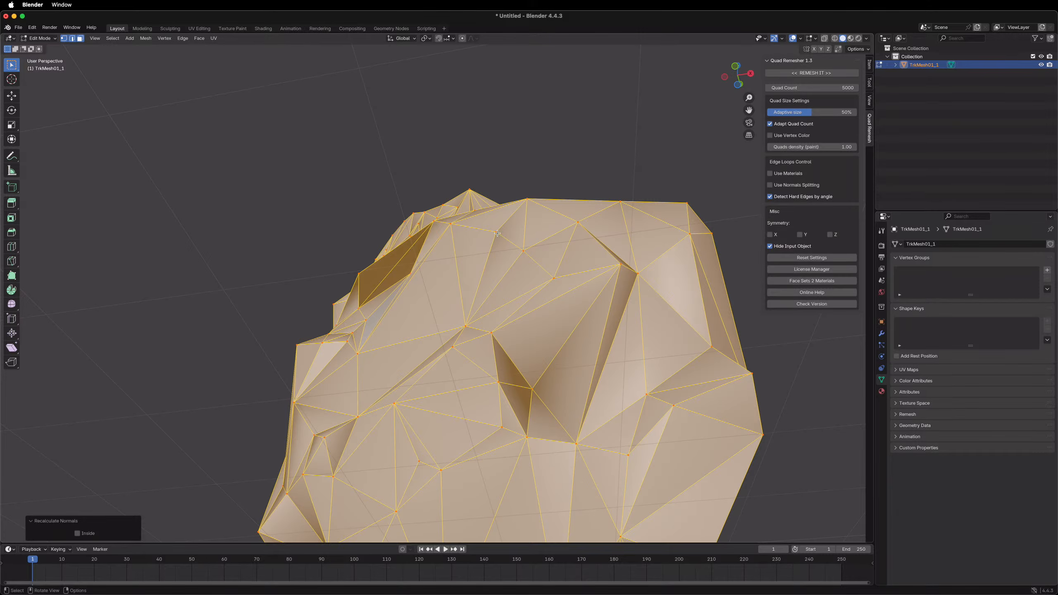
{"action": "middle_click_drag", "start_coordinate": [491, 227], "coordinate": [543, 301]}
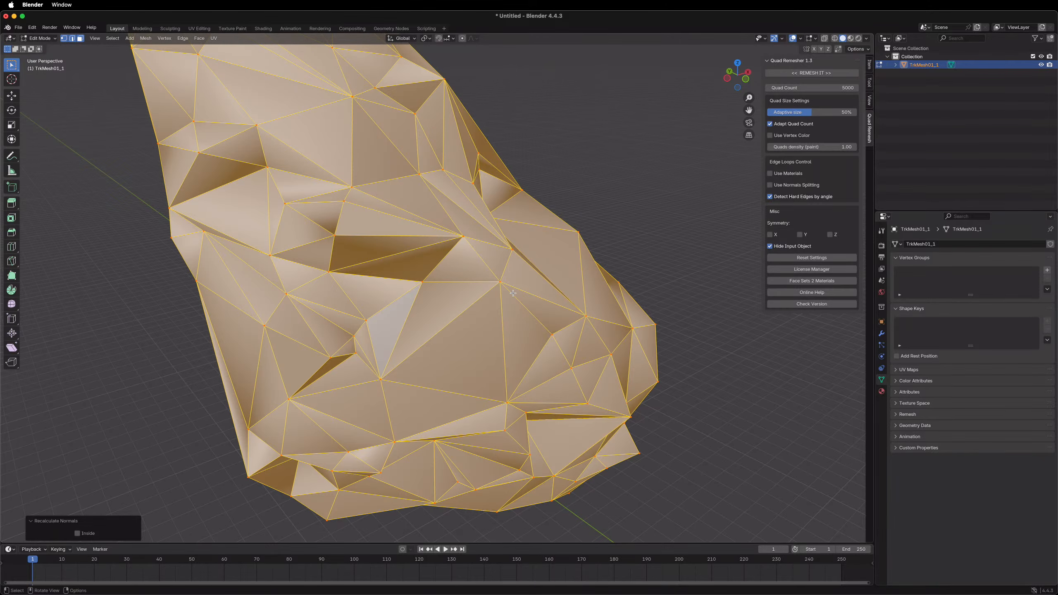
{"action": "key", "text": "a"}
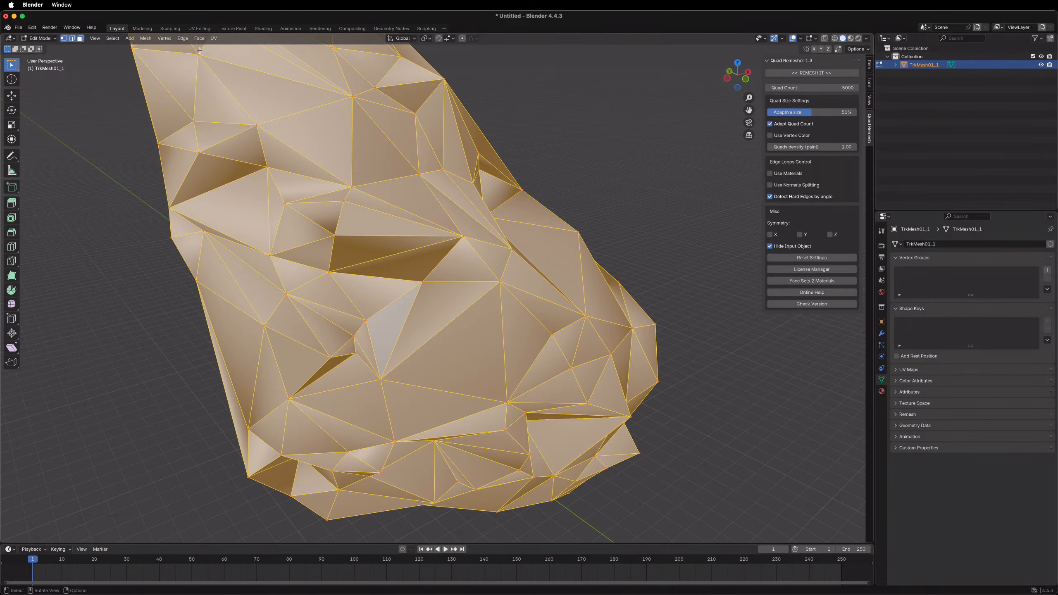
{"action": "left_click", "coordinate": [189, 40]}
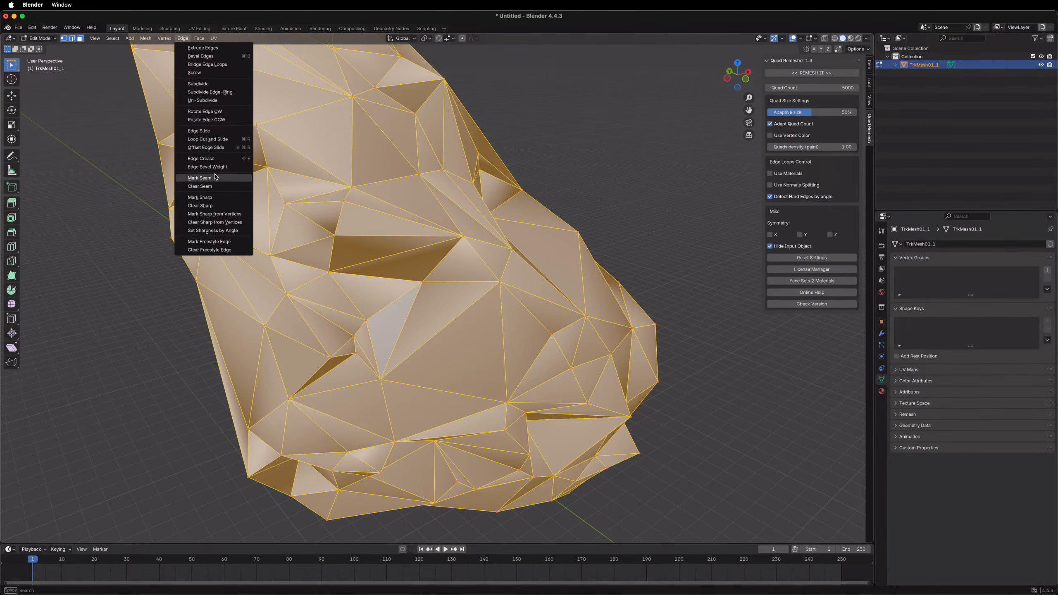
{"action": "left_click", "coordinate": [210, 187]}
Step: Remesh the cleaned head with Quad Remesher at a quad count of 5000 and examine the mouth area for holes and artifacts
{"action": "middle_click_drag", "start_coordinate": [360, 318], "coordinate": [331, 258]}
{"action": "scroll", "coordinate": [332, 258], "scroll_direction": "down", "scroll_amount": 1}
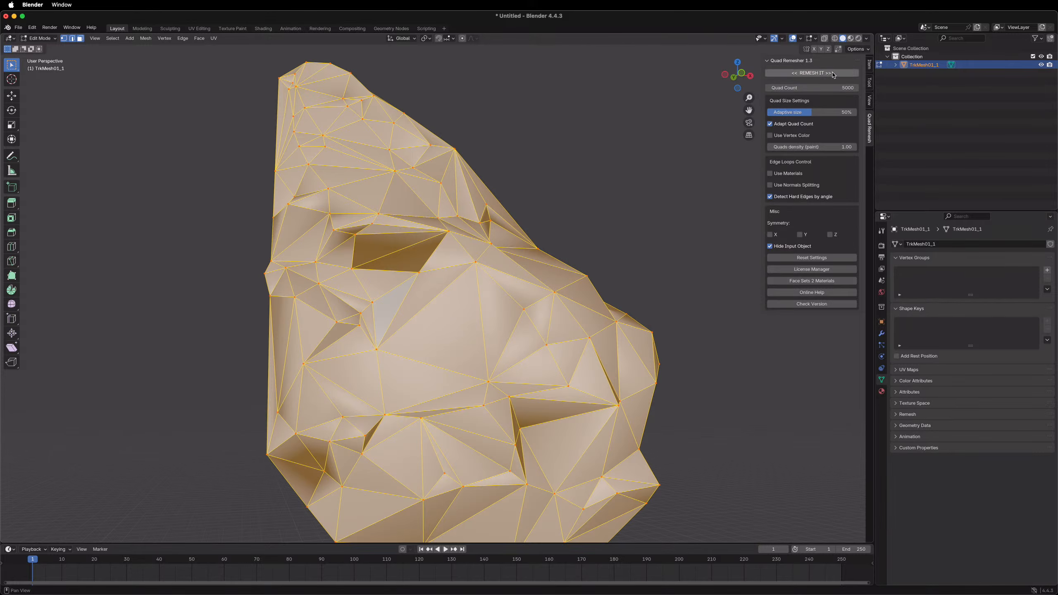
{"action": "left_click", "coordinate": [812, 72]}
{"action": "middle_click_drag", "start_coordinate": [601, 413], "coordinate": [581, 434]}
{"action": "scroll", "coordinate": [579, 458], "scroll_direction": "up", "scroll_amount": 2}
{"action": "middle_click_drag", "start_coordinate": [579, 475], "coordinate": [485, 330]}
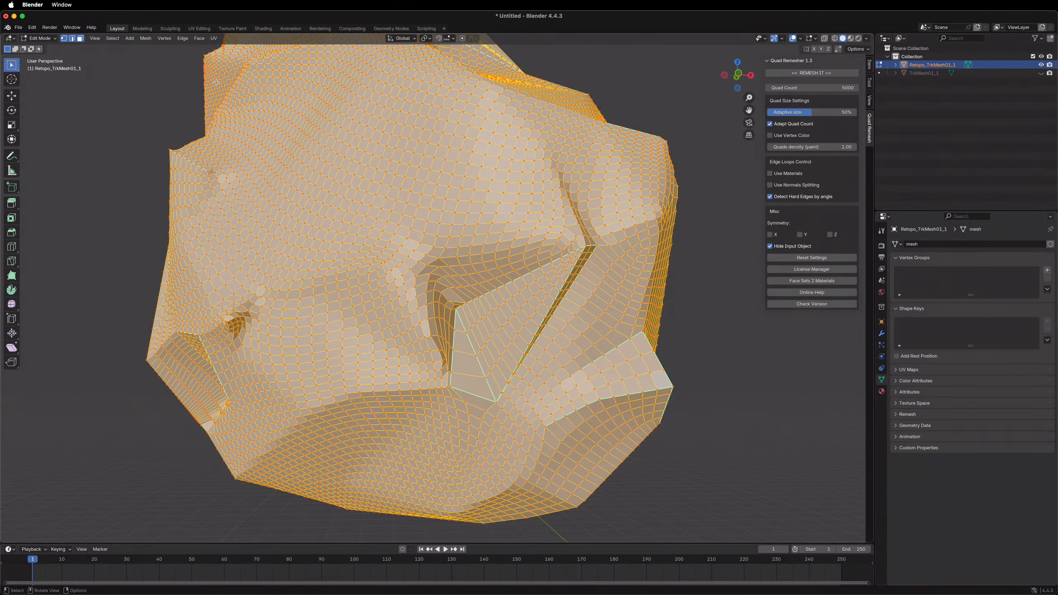
Step: Undo the last remesh and clear the sharp marks from all edges of the original head mesh
{"action": "left_click", "coordinate": [183, 39]}
{"action": "left_click", "coordinate": [119, 219]}
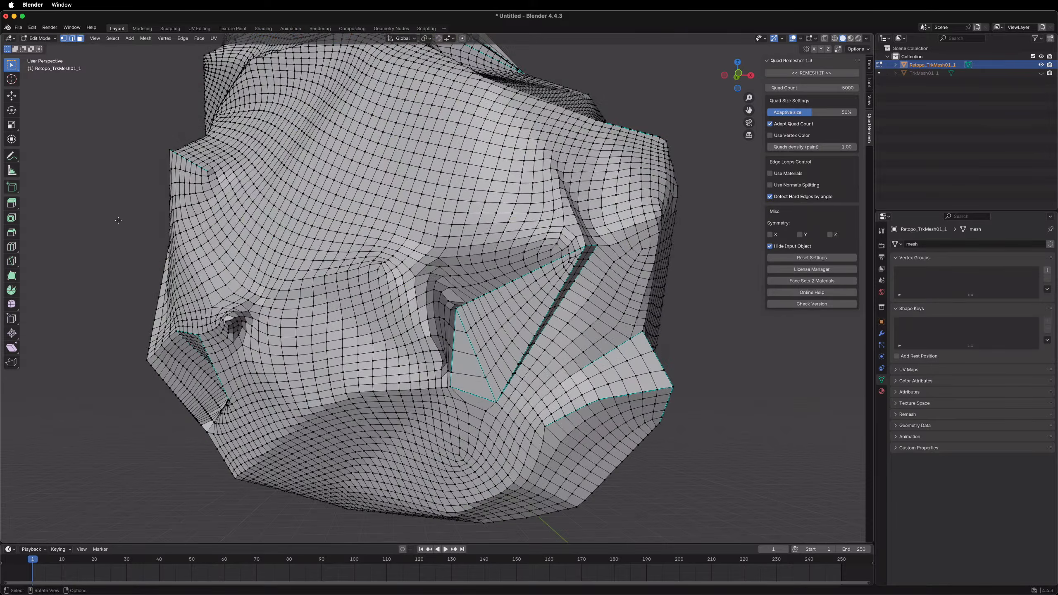
{"action": "key", "text": "ctrl+z"}
{"action": "key", "text": "ctrl+z"}
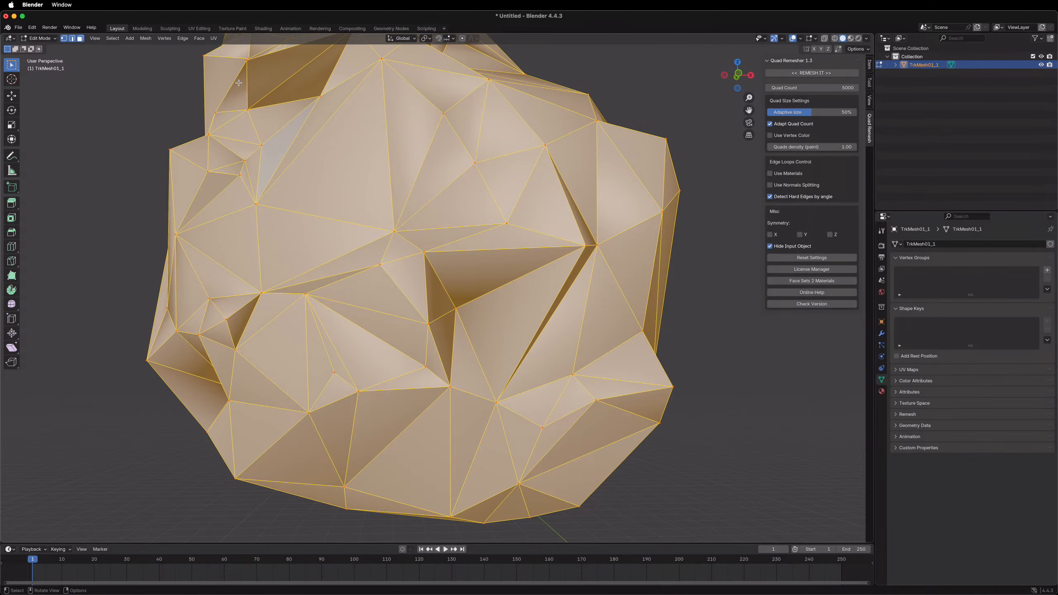
{"action": "left_click", "coordinate": [183, 38]}
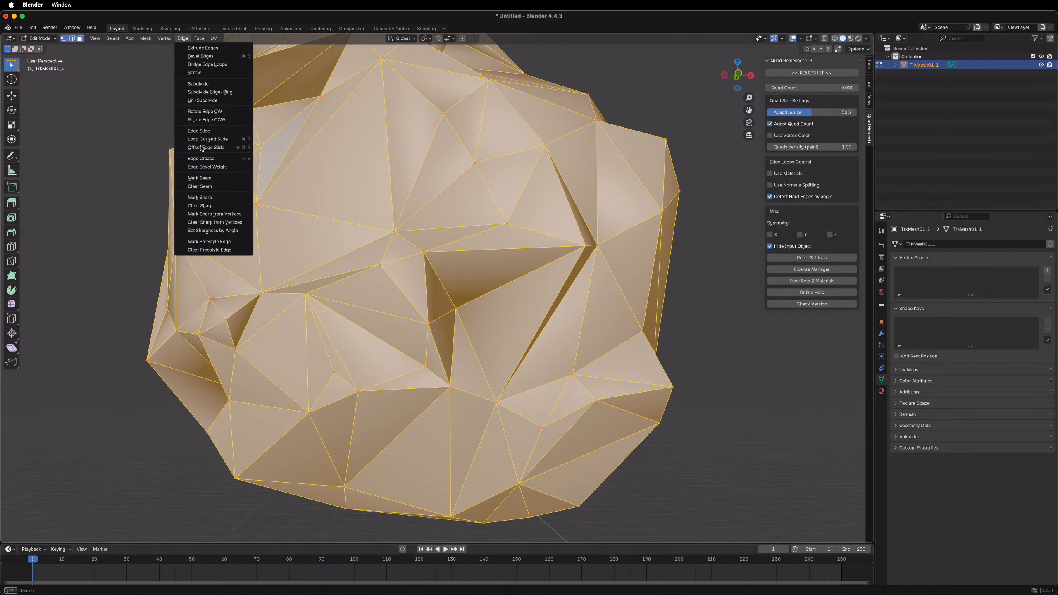
{"action": "left_click", "coordinate": [204, 206]}
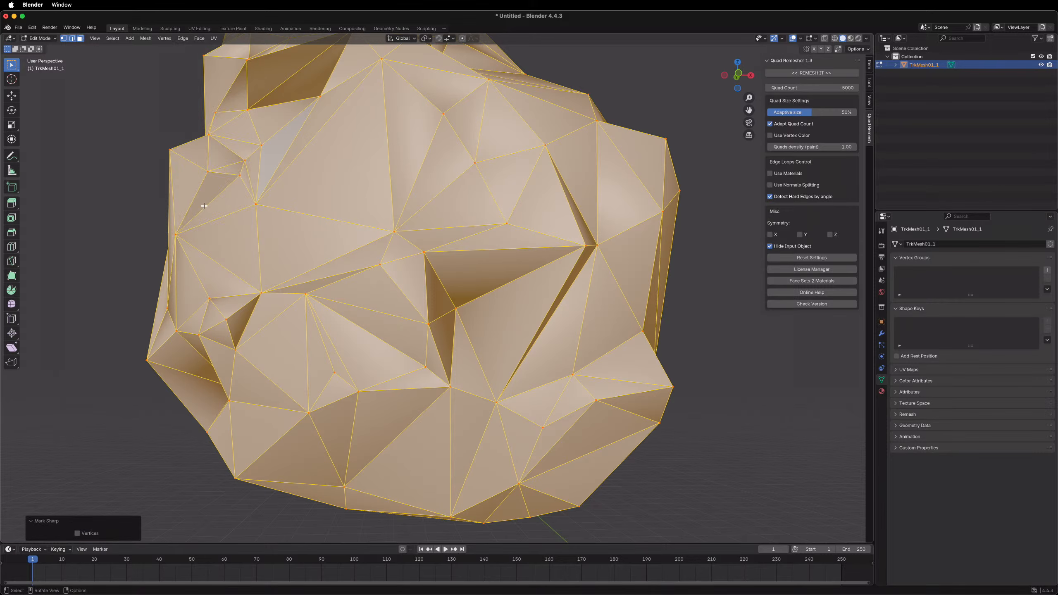
Step: Remesh the head with Quad Remesher at a quad count of 5000 and inspect the marked edges around the mouth, cheek and underside
{"action": "left_click", "coordinate": [835, 74]}
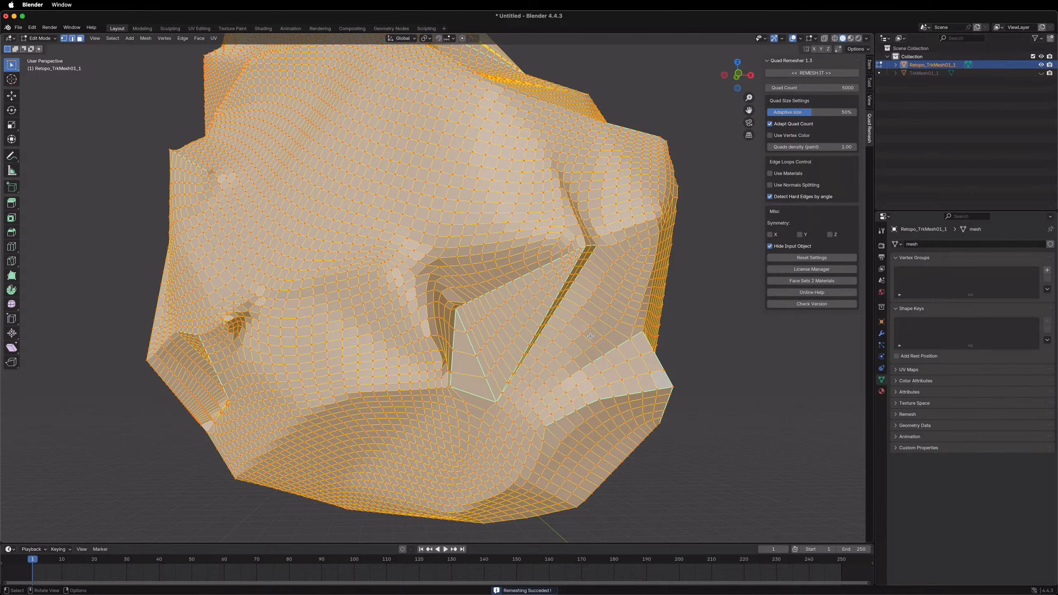
{"action": "key", "text": "alt+a"}
{"action": "left_click", "coordinate": [491, 394]}
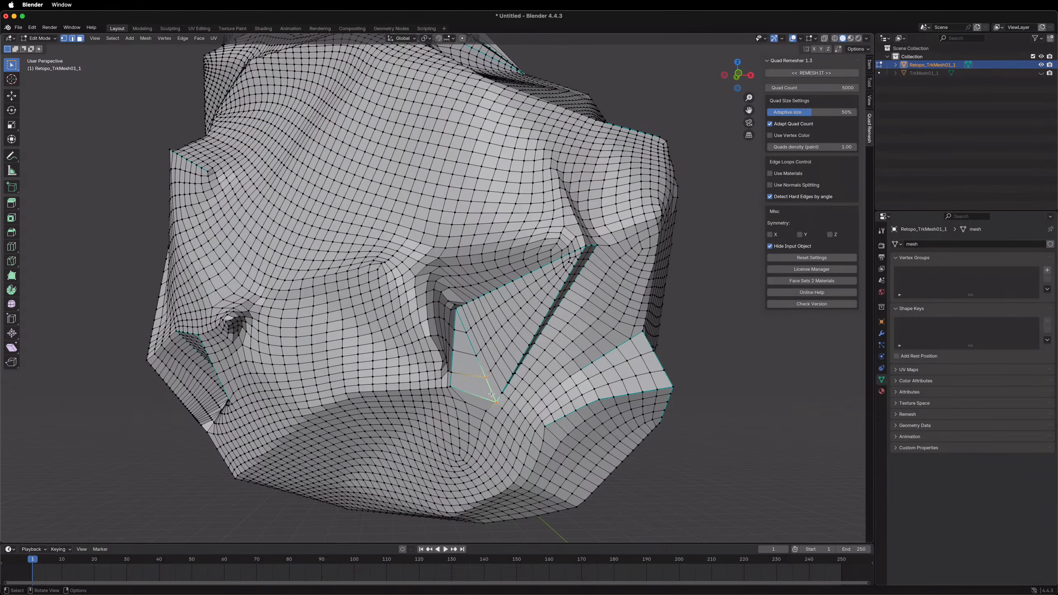
{"action": "middle_click_drag", "start_coordinate": [589, 396], "coordinate": [545, 343]}
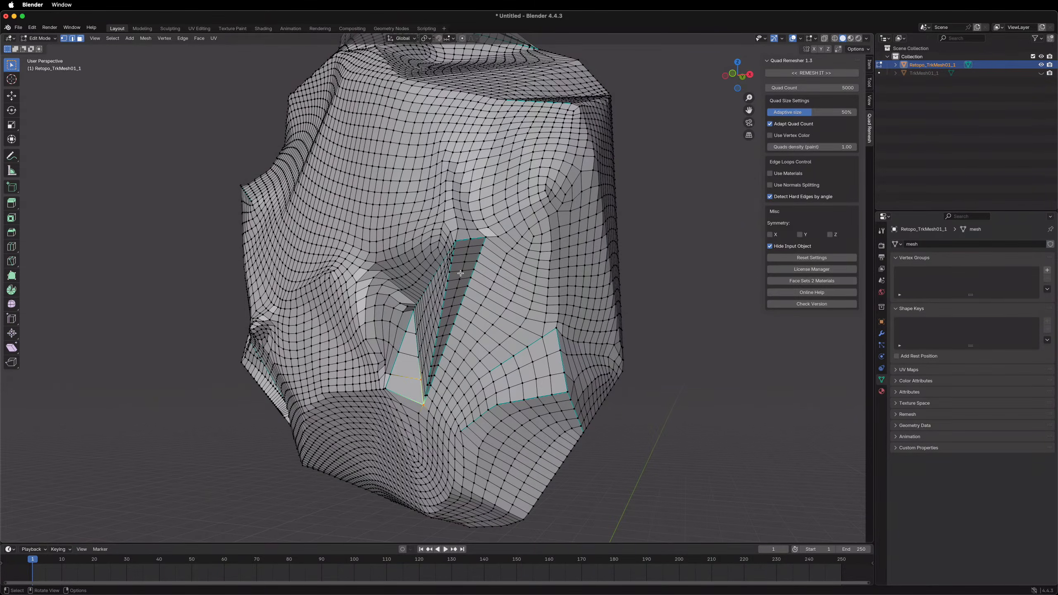
{"action": "scroll", "coordinate": [472, 256], "scroll_direction": "up", "scroll_amount": 3}
{"action": "middle_click_drag", "start_coordinate": [397, 331], "coordinate": [500, 287]}
{"action": "middle_click_drag", "start_coordinate": [364, 285], "coordinate": [405, 284], "text": "shift"}
{"action": "scroll", "coordinate": [404, 285], "scroll_direction": "down", "scroll_amount": 4}
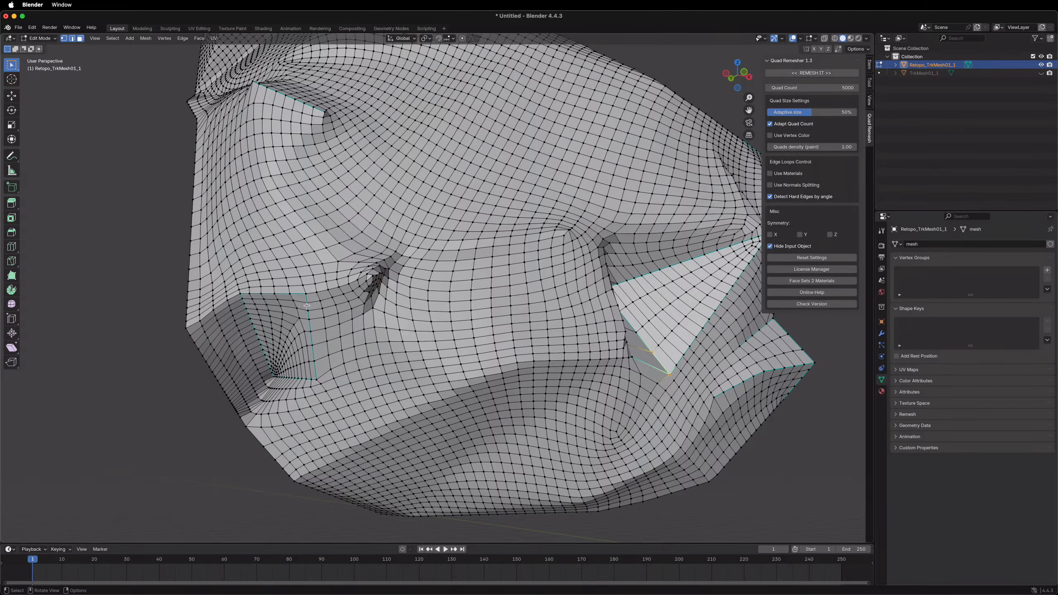
{"action": "scroll", "coordinate": [307, 305], "scroll_direction": "down", "scroll_amount": 1}
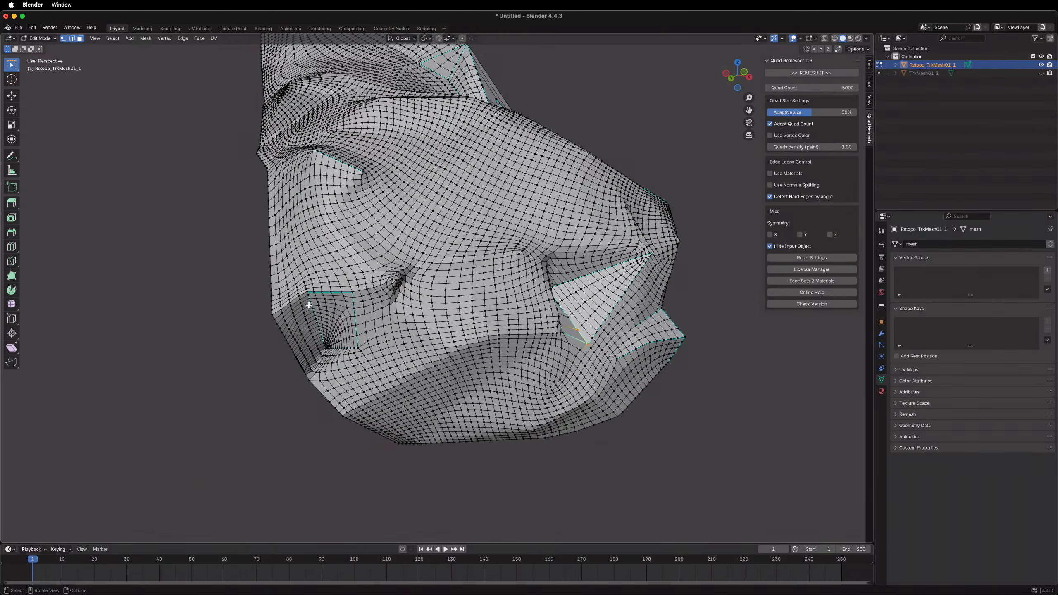
{"action": "scroll", "coordinate": [309, 305], "scroll_direction": "up", "scroll_amount": 2}
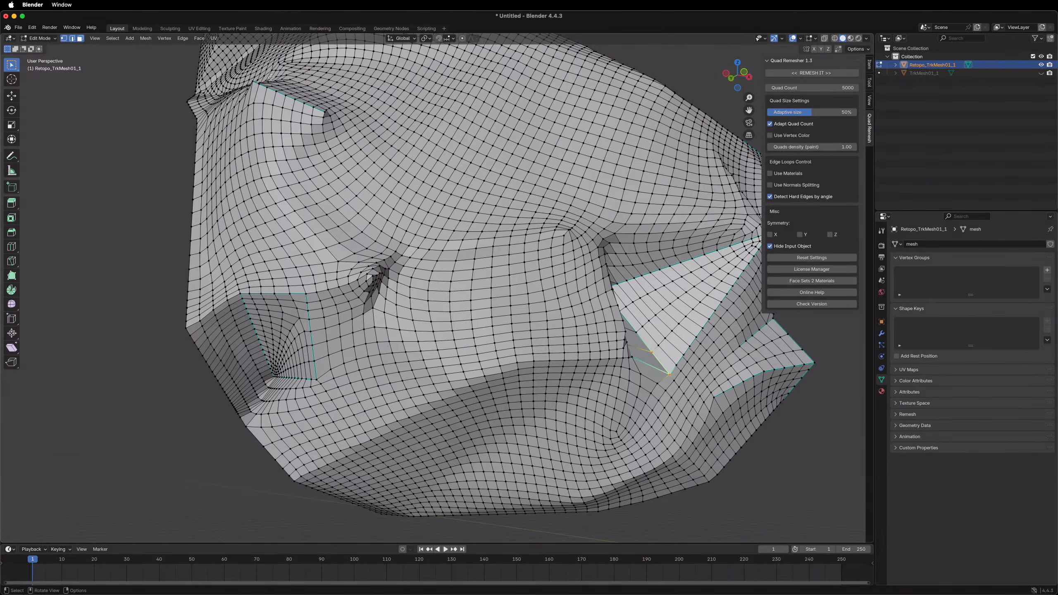
{"action": "middle_click_drag", "start_coordinate": [271, 78], "coordinate": [209, 174]}
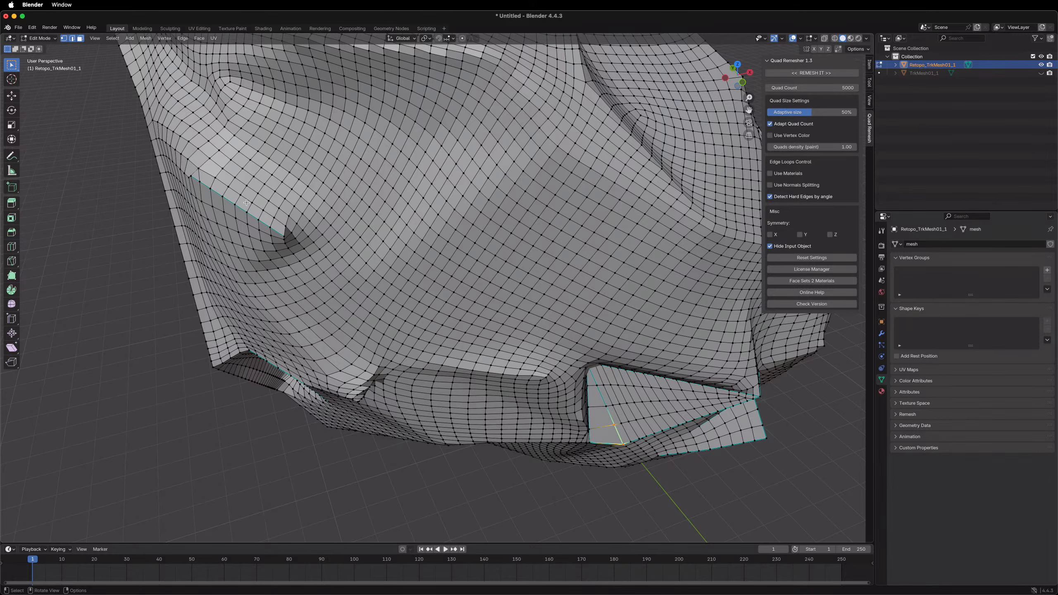
{"action": "middle_click_drag", "start_coordinate": [389, 244], "coordinate": [478, 268]}
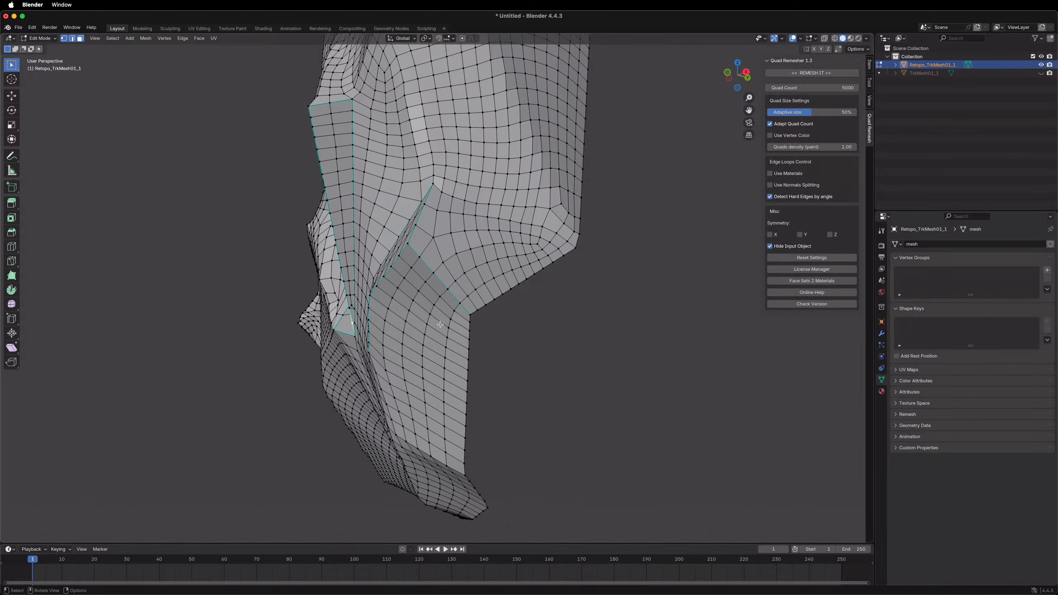
Step: Clear the Freestyle edge marks and the vertex-based sharp marks from the entire remeshed head
{"action": "key", "text": "ctrl+l"}
{"action": "middle_click_drag", "start_coordinate": [437, 326], "coordinate": [515, 295]}
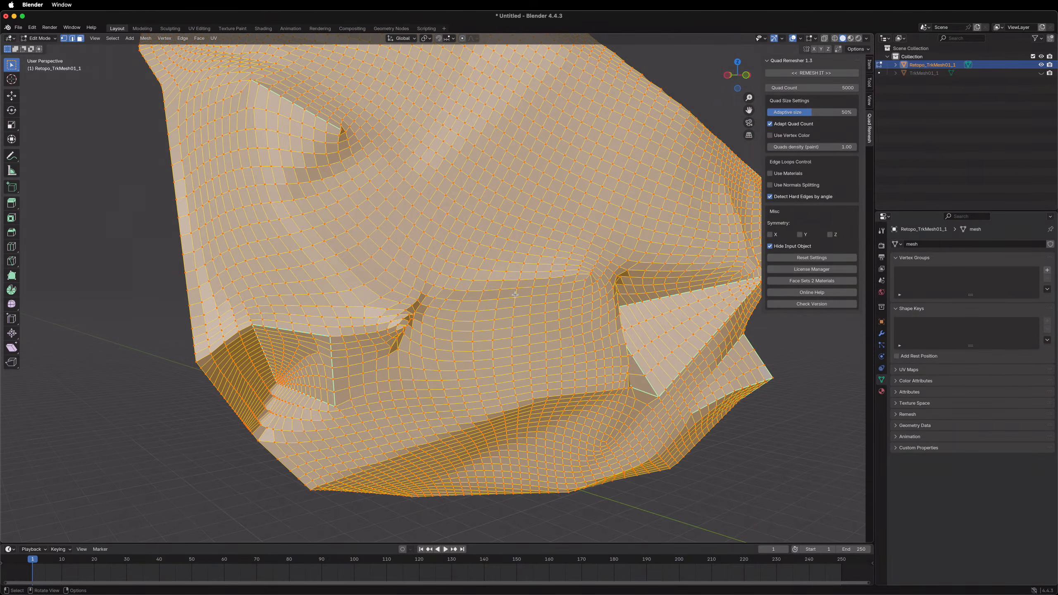
{"action": "left_click", "coordinate": [73, 39]}
{"action": "middle_click_drag", "start_coordinate": [196, 255], "coordinate": [230, 231]}
{"action": "scroll", "coordinate": [233, 226], "scroll_direction": "down", "scroll_amount": 4}
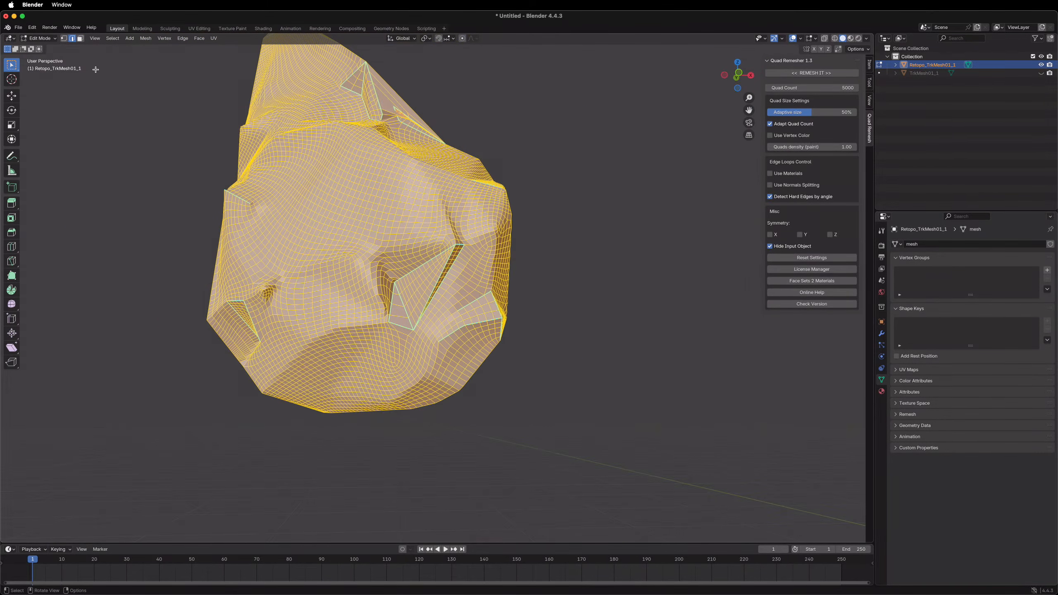
{"action": "left_click", "coordinate": [182, 39]}
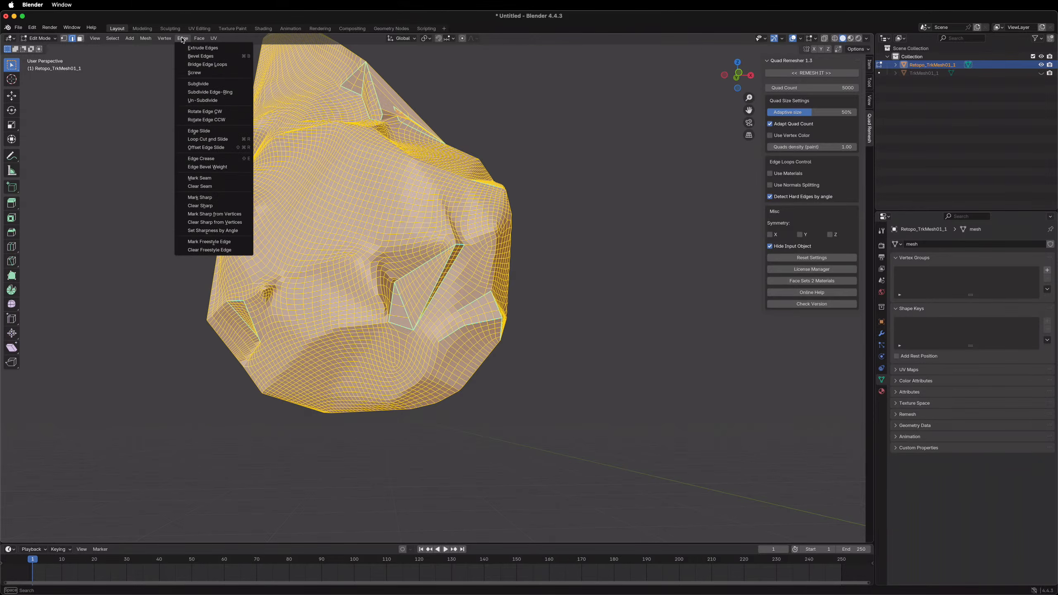
{"action": "left_click", "coordinate": [210, 250]}
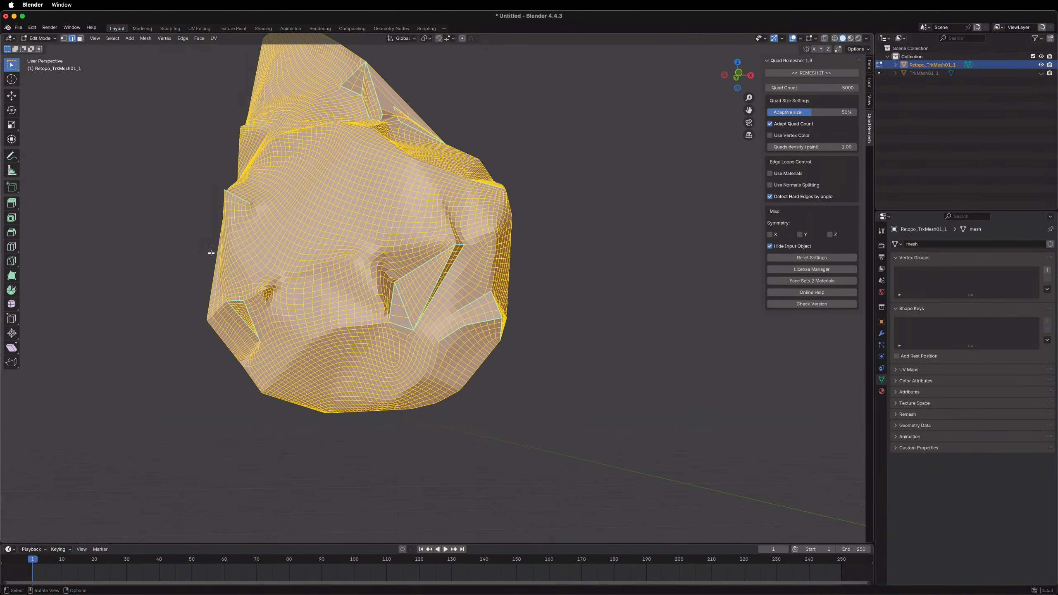
{"action": "left_click", "coordinate": [181, 39]}
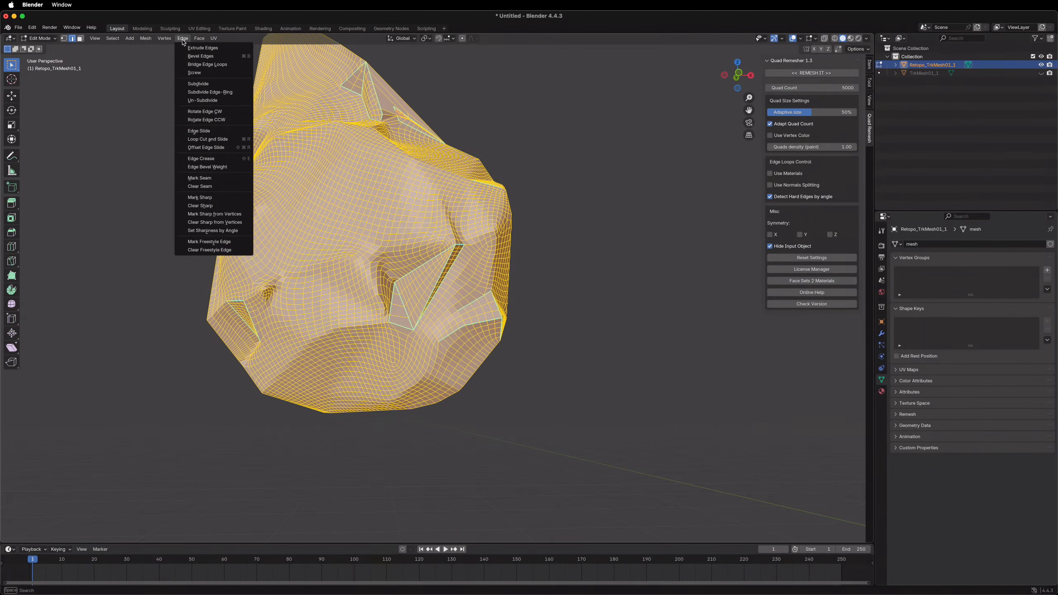
{"action": "left_click", "coordinate": [219, 225]}
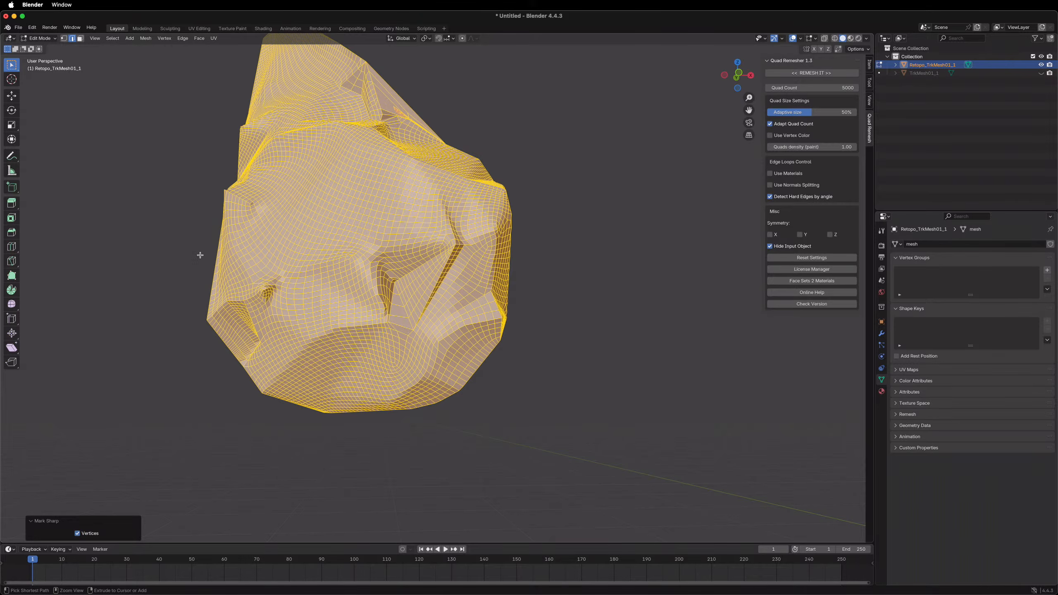
Step: Undo the mark clearing and the remesh, going back to the original triangulated head
{"action": "key", "text": "ctrl+z"}
{"action": "key", "text": "ctrl+z"}
{"action": "key", "text": "ctrl+z"}
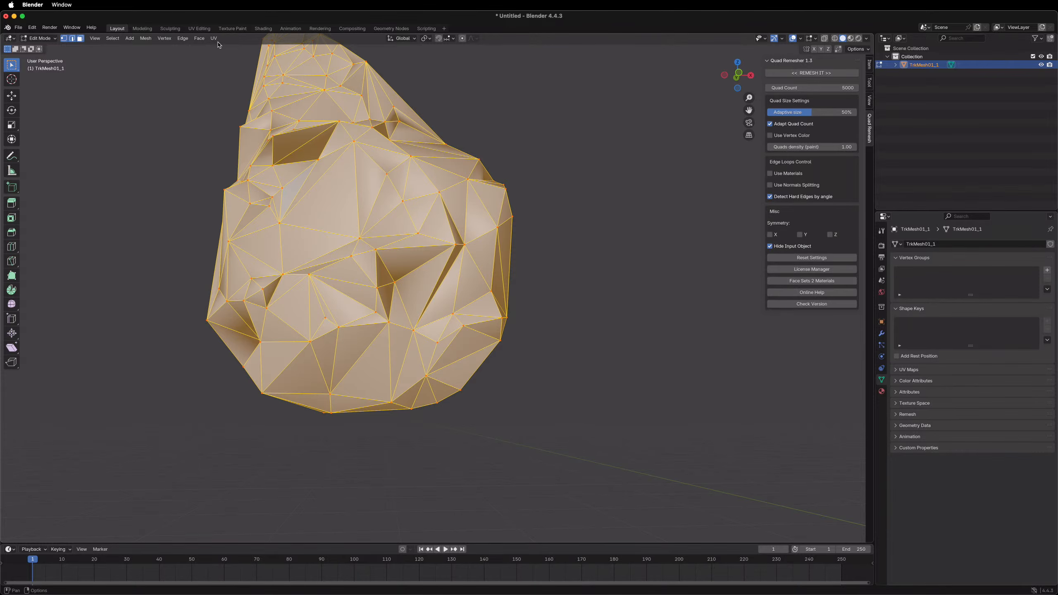
Step: Clear the sharp marks from the vertices and edges of the whole original head mesh
{"action": "left_click", "coordinate": [184, 39]}
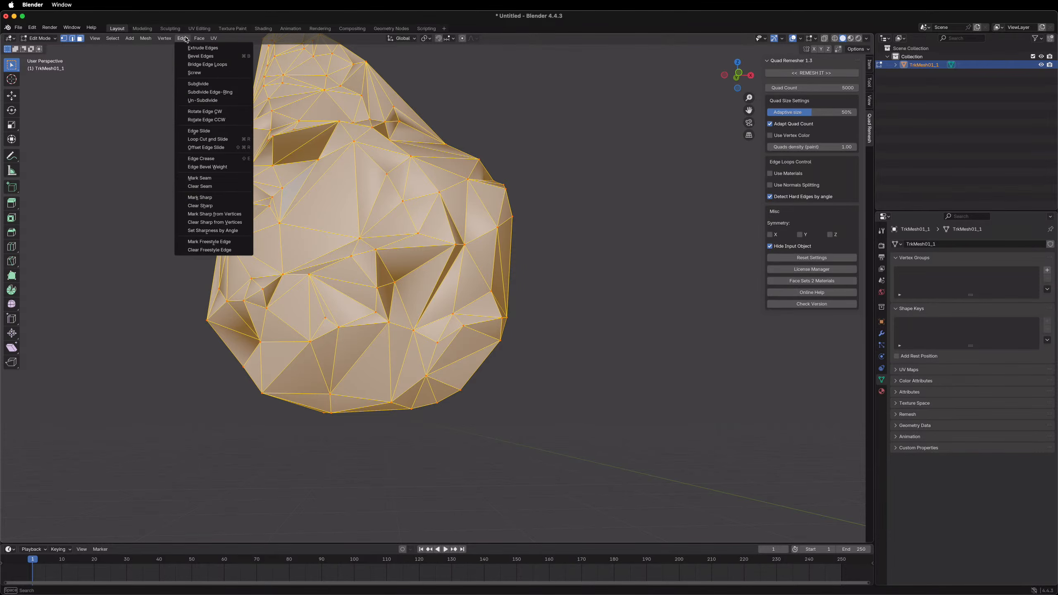
{"action": "left_click", "coordinate": [205, 222]}
{"action": "left_click", "coordinate": [189, 39]}
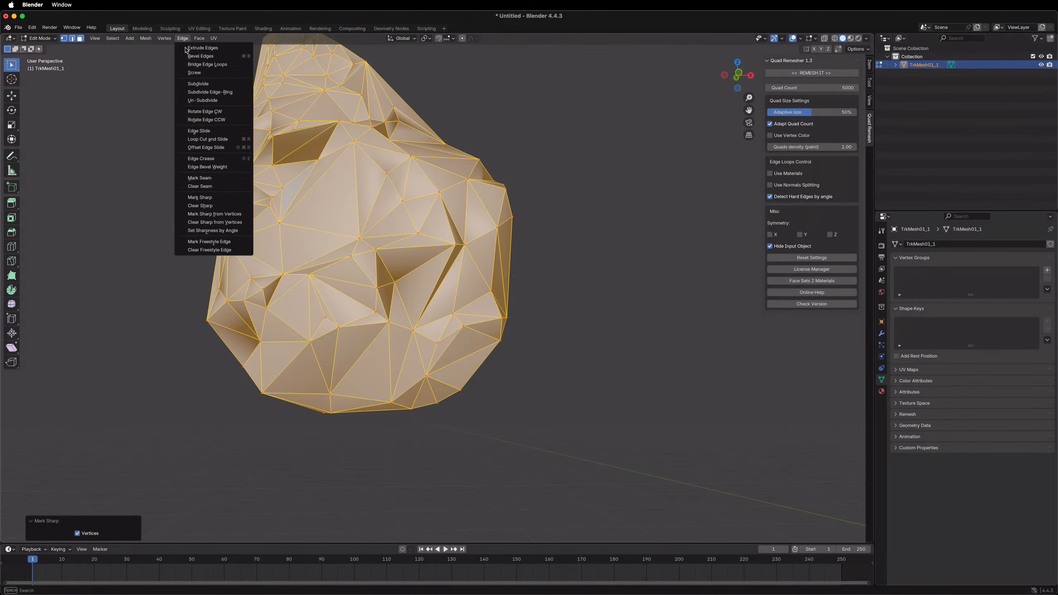
{"action": "left_click", "coordinate": [199, 203]}
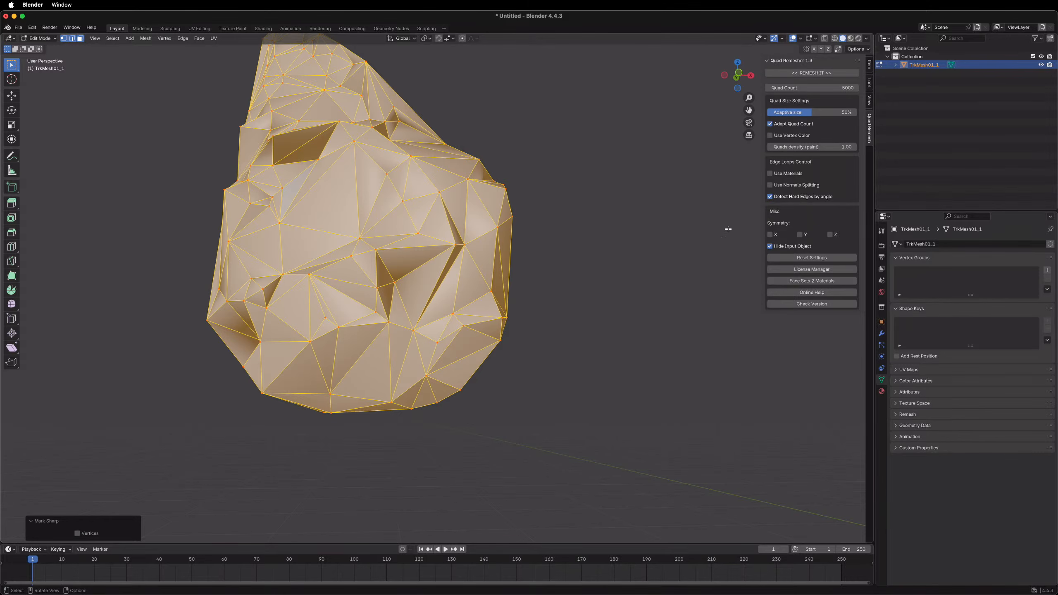
Step: Try remeshing the cleared head with Quad Remesher at a quad count of 5000, and undo the remesh
{"action": "left_click", "coordinate": [815, 72]}
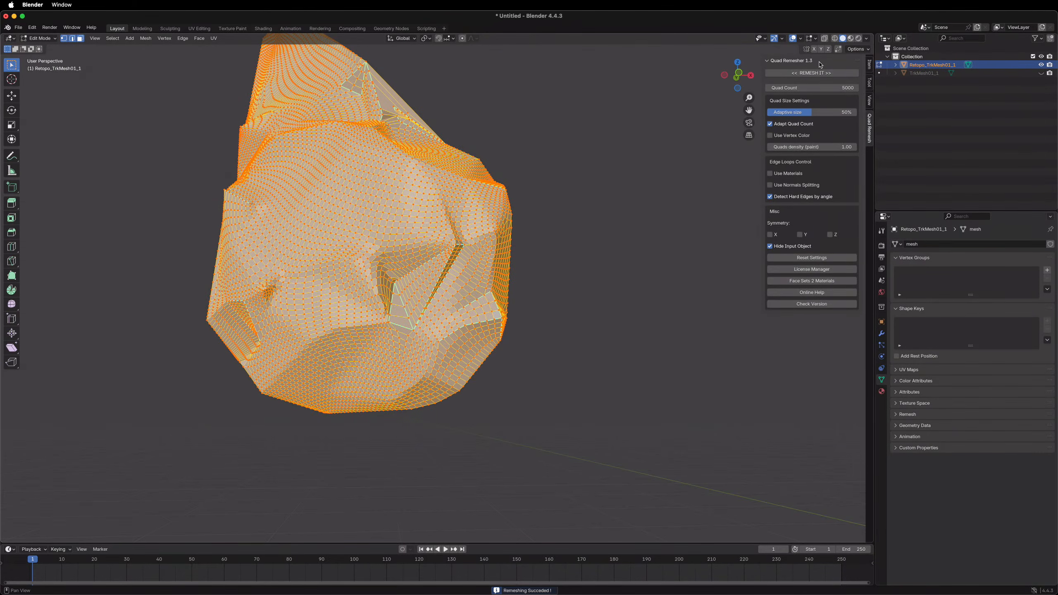
{"action": "key", "text": "super+z"}
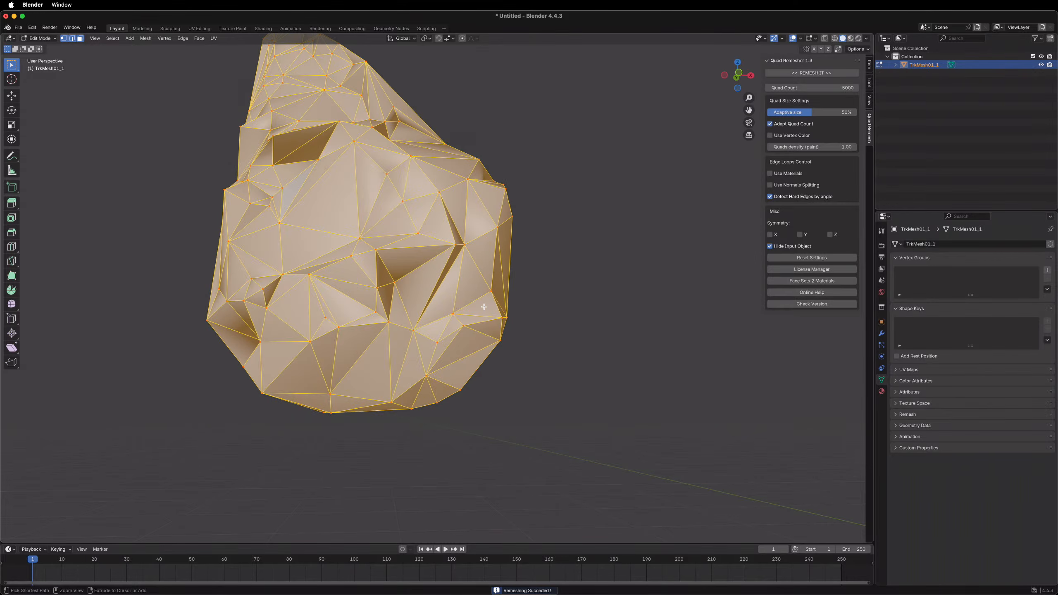
Step: Select the vertex near the base of the head's narrow upper section and bring up its deletion options
{"action": "left_click", "coordinate": [414, 329]}
{"action": "scroll", "coordinate": [417, 321], "scroll_direction": "up", "scroll_amount": 2}
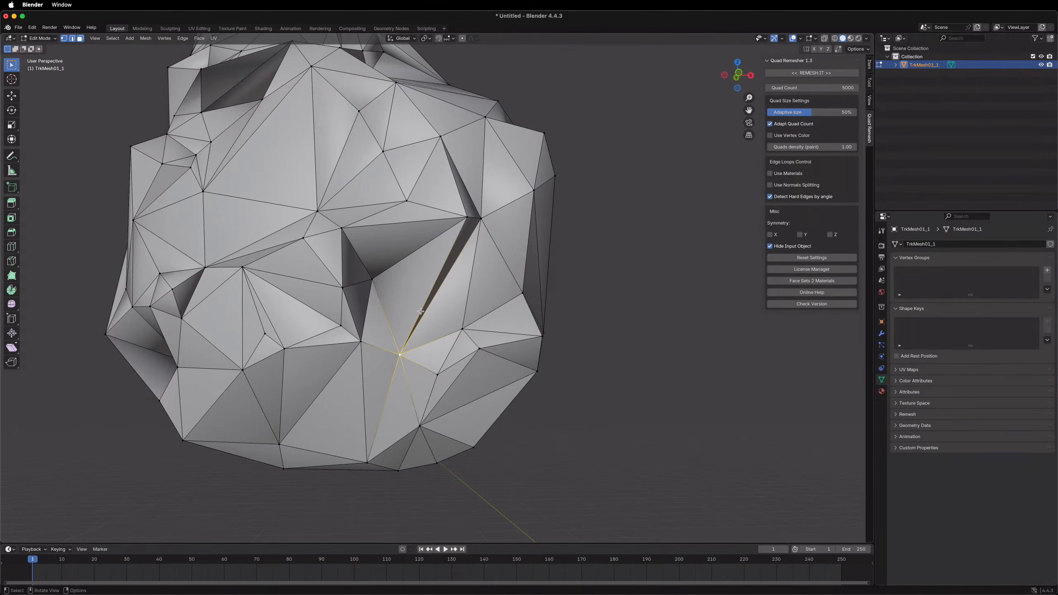
{"action": "middle_click_drag", "start_coordinate": [413, 290], "coordinate": [461, 306]}
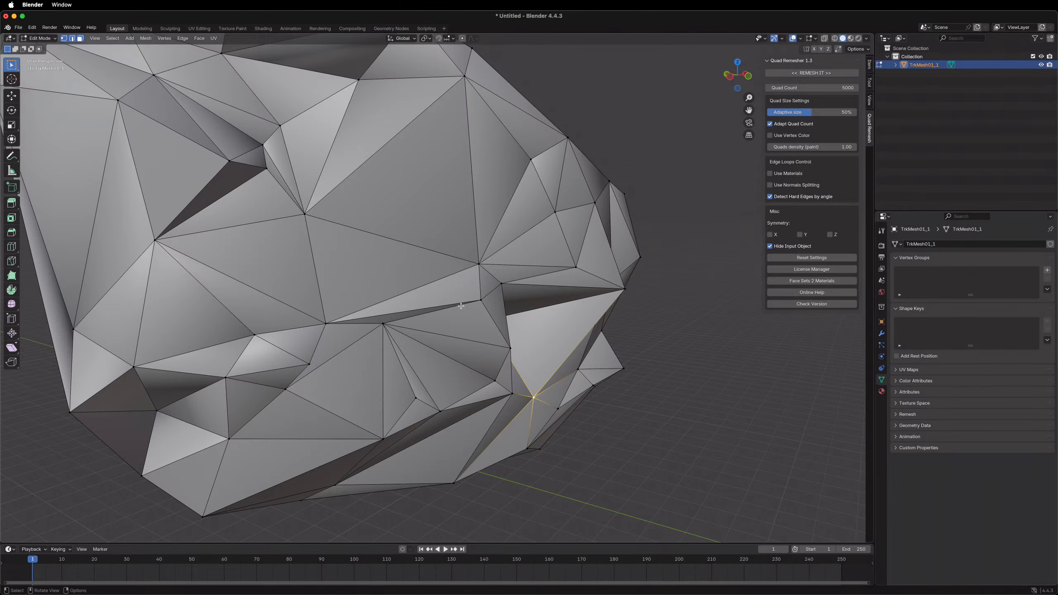
{"action": "scroll", "coordinate": [461, 305], "scroll_direction": "down", "scroll_amount": 4}
{"action": "middle_click_drag", "start_coordinate": [445, 196], "coordinate": [418, 292]}
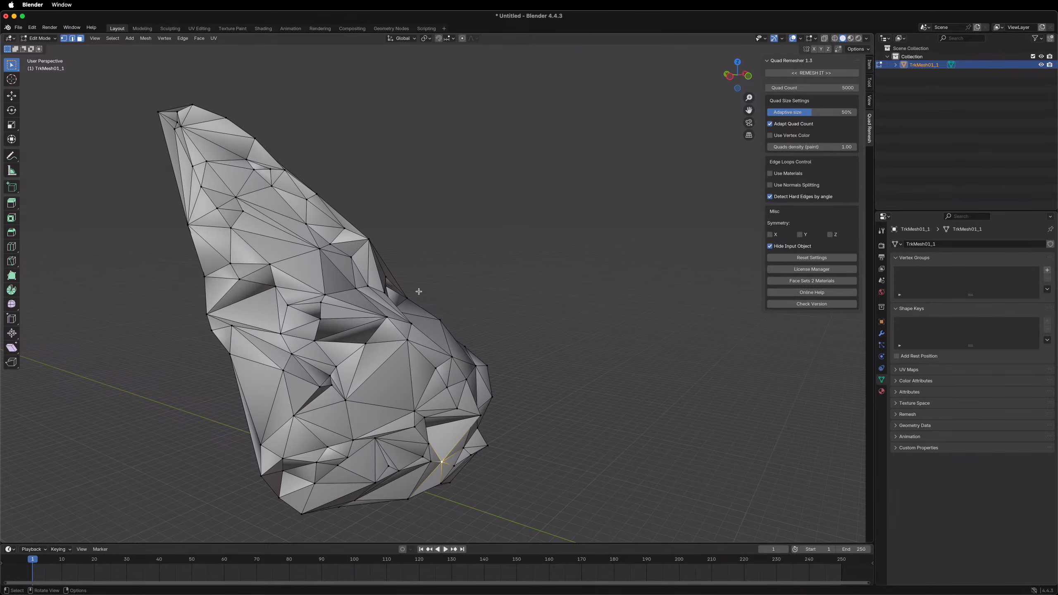
{"action": "middle_click_drag", "start_coordinate": [403, 270], "coordinate": [377, 258]}
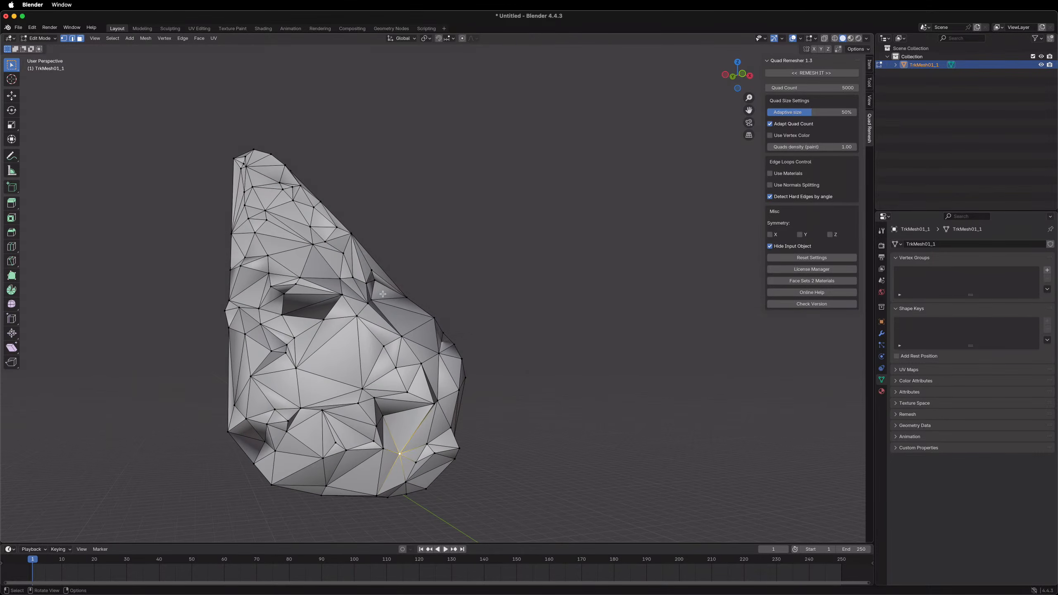
{"action": "scroll", "coordinate": [315, 318], "scroll_direction": "up", "scroll_amount": 2}
{"action": "middle_click_drag", "start_coordinate": [316, 319], "coordinate": [424, 269]}
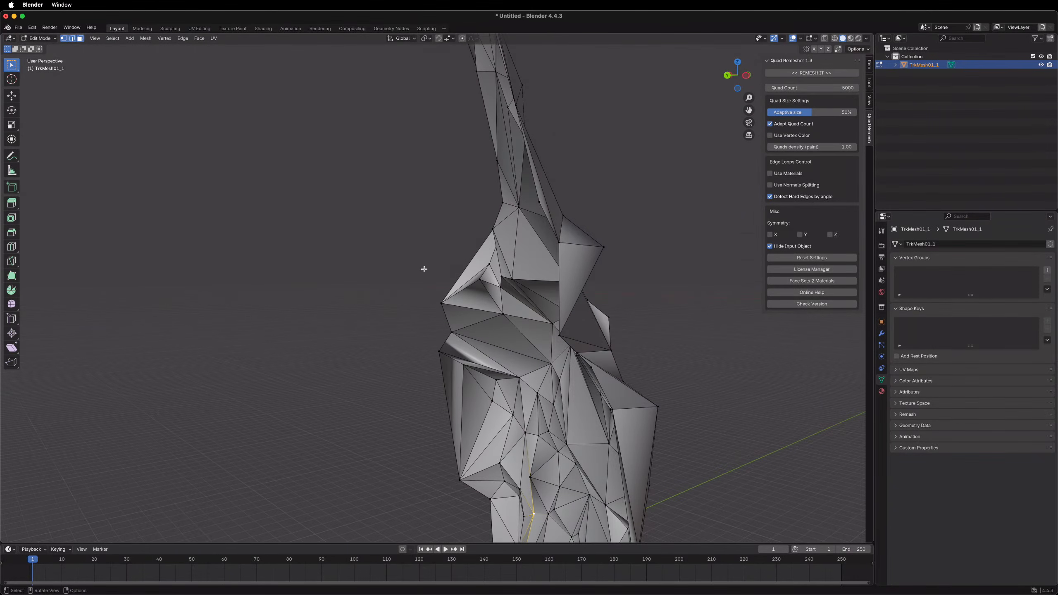
{"action": "left_click", "coordinate": [539, 201]}
{"action": "key", "text": "x"}
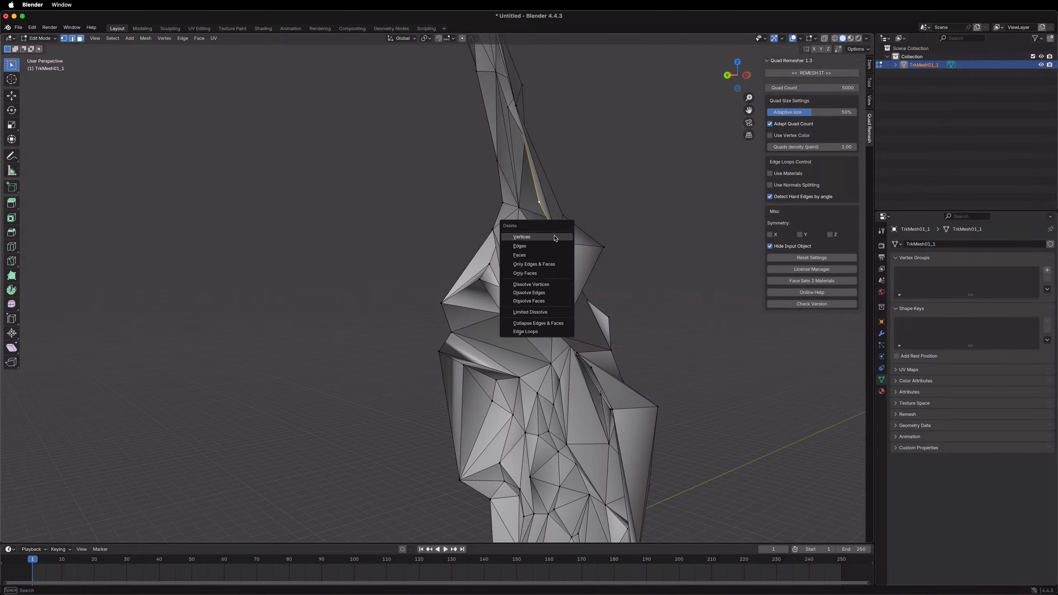
Step: Delete the selected vertices along the upper edge of the lizard head mesh and check the remaining surface
{"action": "left_click", "coordinate": [554, 239]}
{"action": "middle_click_drag", "start_coordinate": [564, 238], "coordinate": [498, 201]}
{"action": "scroll", "coordinate": [497, 202], "scroll_direction": "down", "scroll_amount": 5}
{"action": "scroll", "coordinate": [483, 213], "scroll_direction": "up", "scroll_amount": 2}
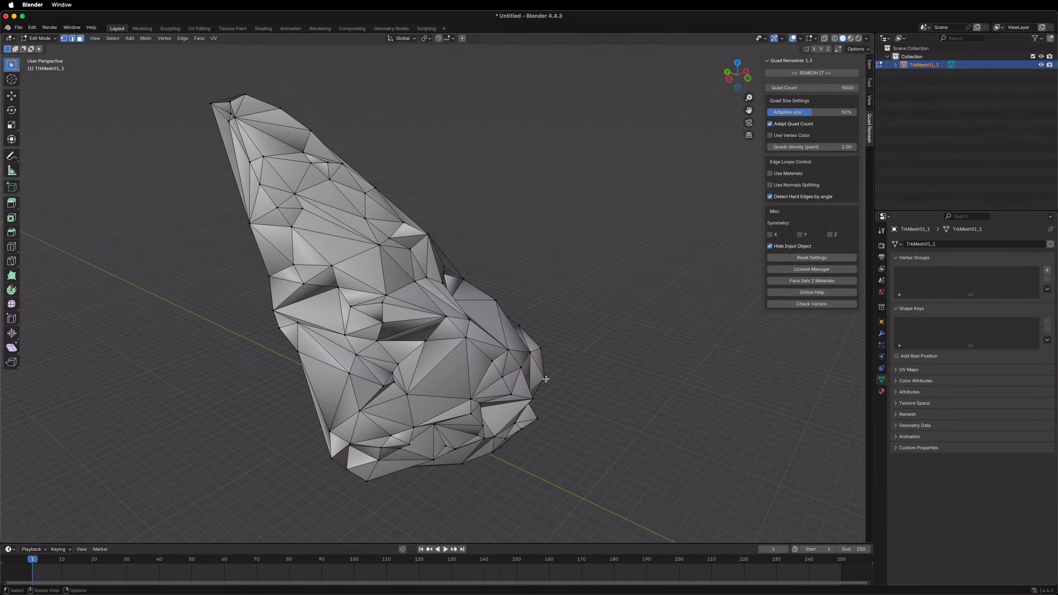
{"action": "scroll", "coordinate": [394, 446], "scroll_direction": "up", "scroll_amount": 3}
{"action": "middle_click_drag", "start_coordinate": [359, 465], "coordinate": [366, 293], "text": "shift"}
{"action": "scroll", "coordinate": [338, 347], "scroll_direction": "up", "scroll_amount": 1}
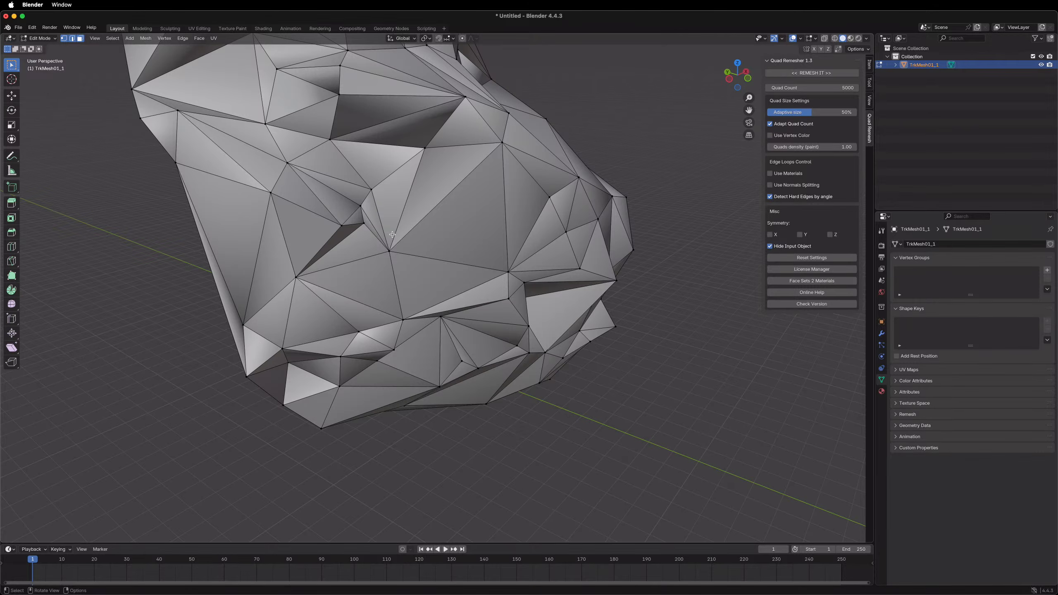
Step: Switch to SynthEyes and examine the lizard mesh in the locked and orbited perspective view, along with its texture extraction settings
{"action": "key", "text": "super+Tab"}
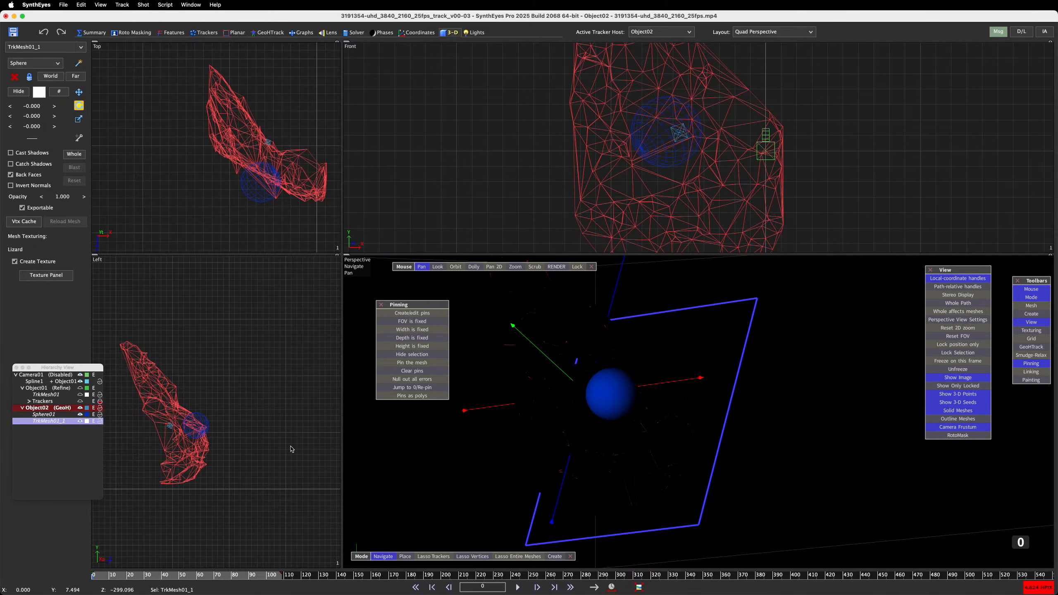
{"action": "left_click", "coordinate": [577, 267]}
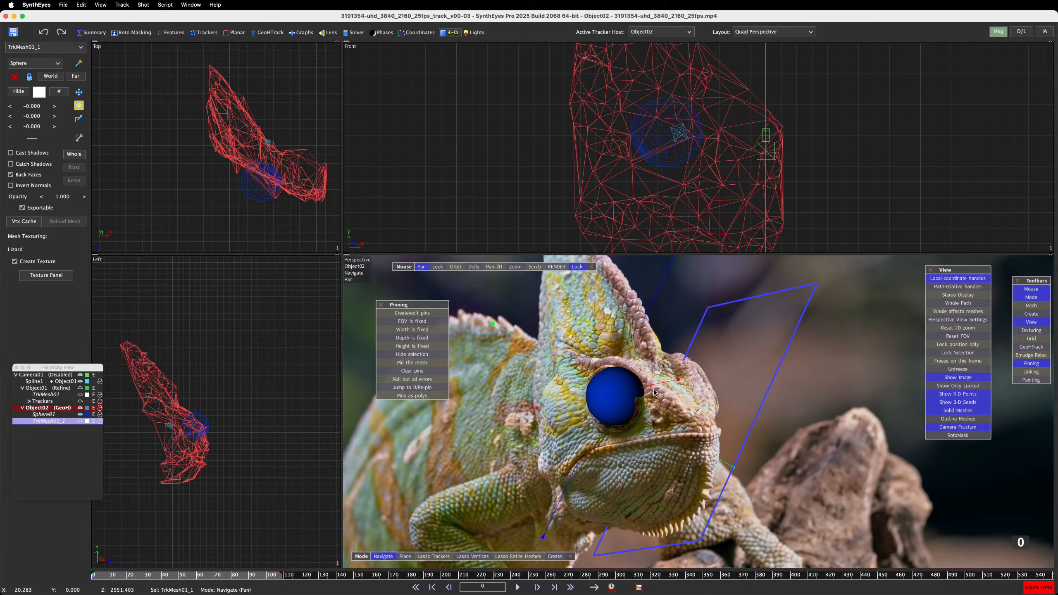
{"action": "key", "text": "l"}
{"action": "left_click", "coordinate": [455, 266]}
{"action": "left_click_drag", "start_coordinate": [460, 268], "coordinate": [437, 309]}
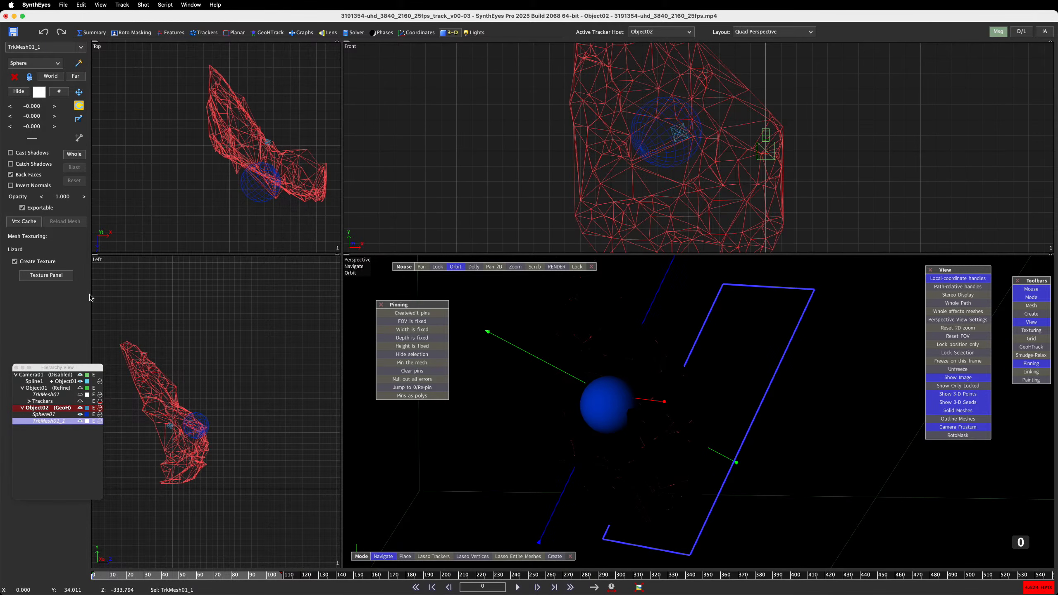
{"action": "left_click", "coordinate": [62, 276]}
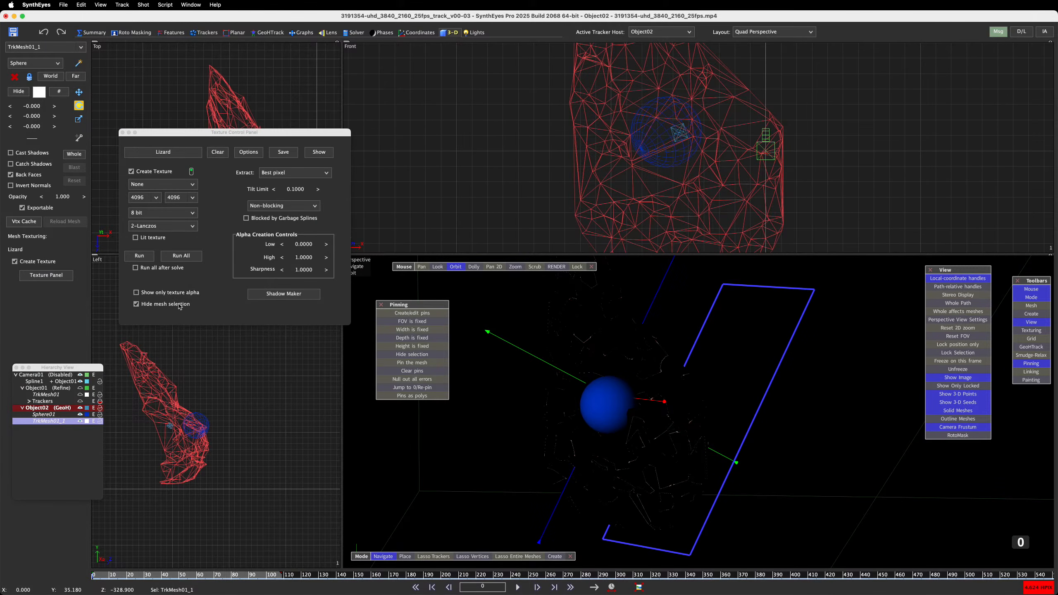
{"action": "left_click", "coordinate": [579, 267]}
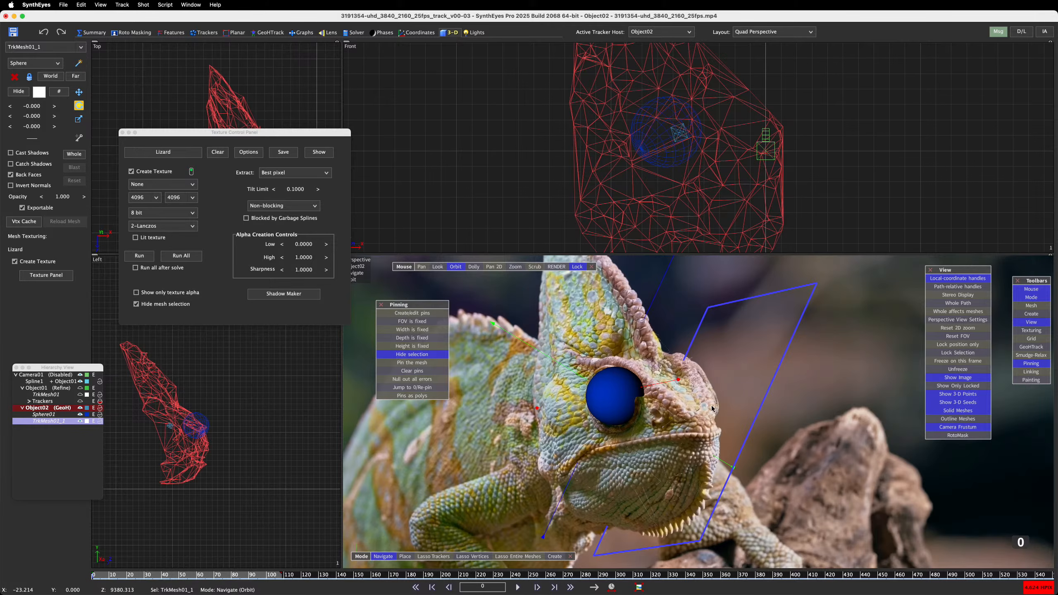
Step: Switch back to Blender and split the 3D viewport, turning the new area into a UV Editor
{"action": "key", "text": "super+Tab"}
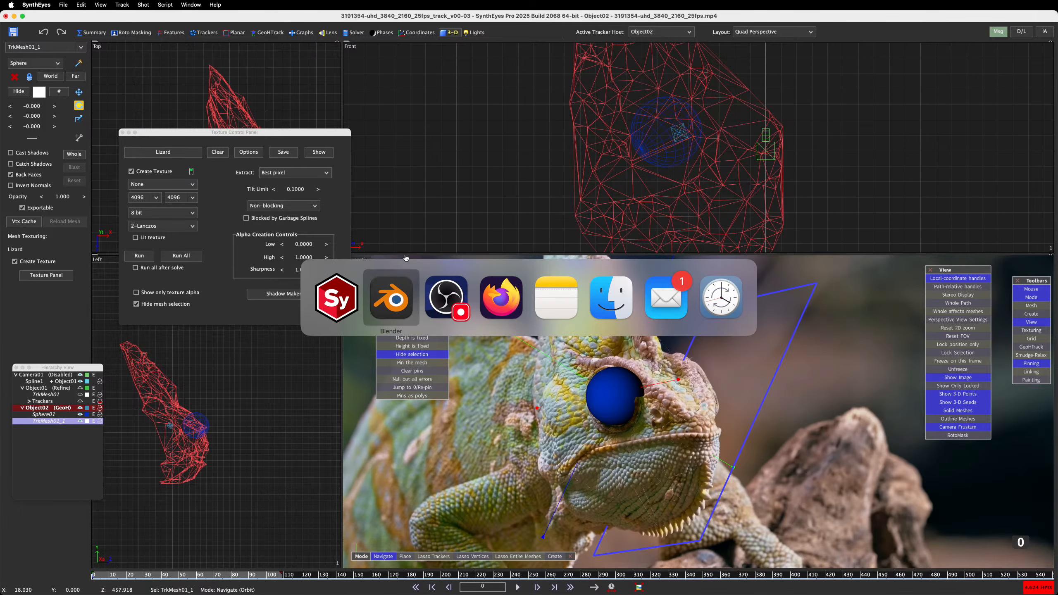
{"action": "left_click", "coordinate": [491, 301]}
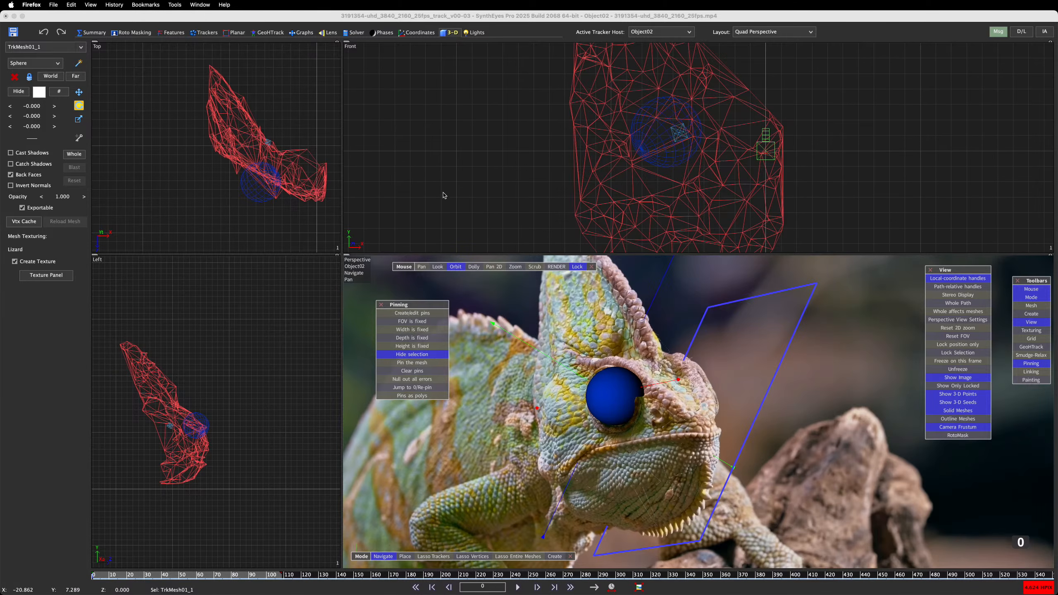
{"action": "key", "text": "super+Tab"}
{"action": "left_click", "coordinate": [450, 294]}
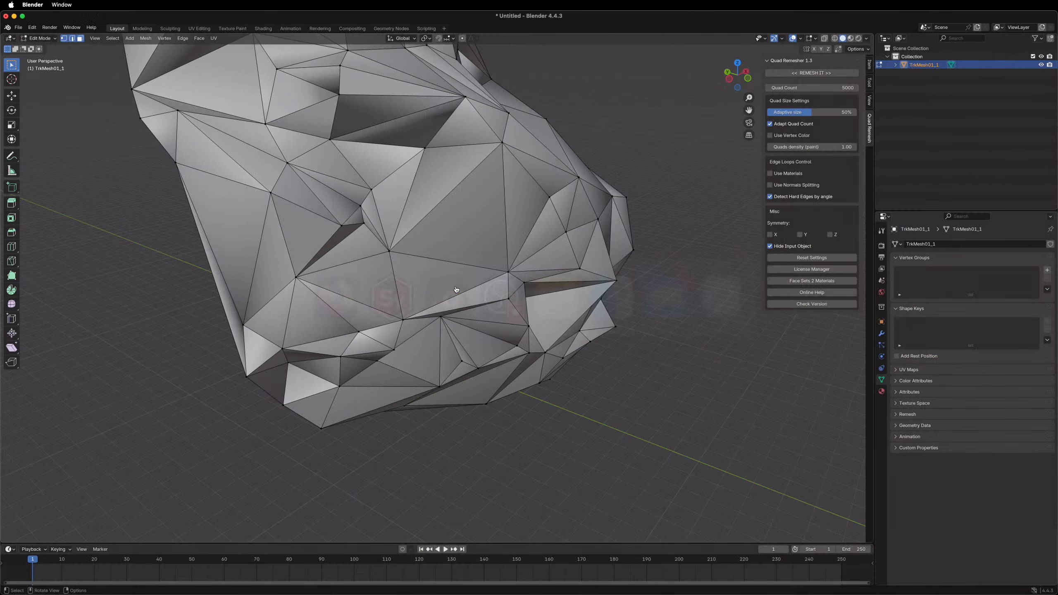
{"action": "key", "text": "a"}
{"action": "scroll", "coordinate": [407, 324], "scroll_direction": "down", "scroll_amount": 8}
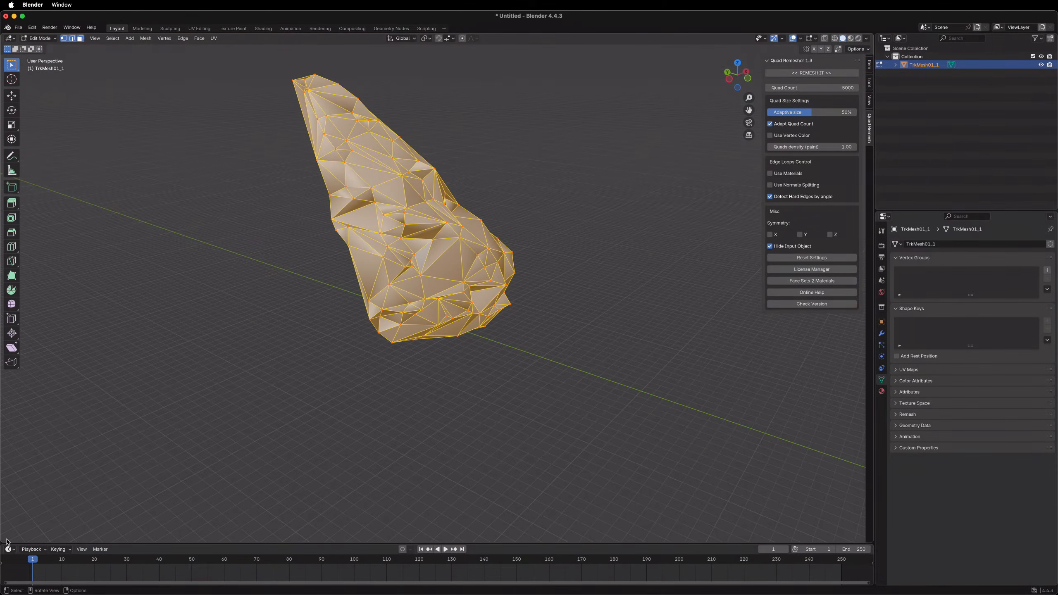
{"action": "left_click_drag", "start_coordinate": [4, 541], "coordinate": [208, 483]}
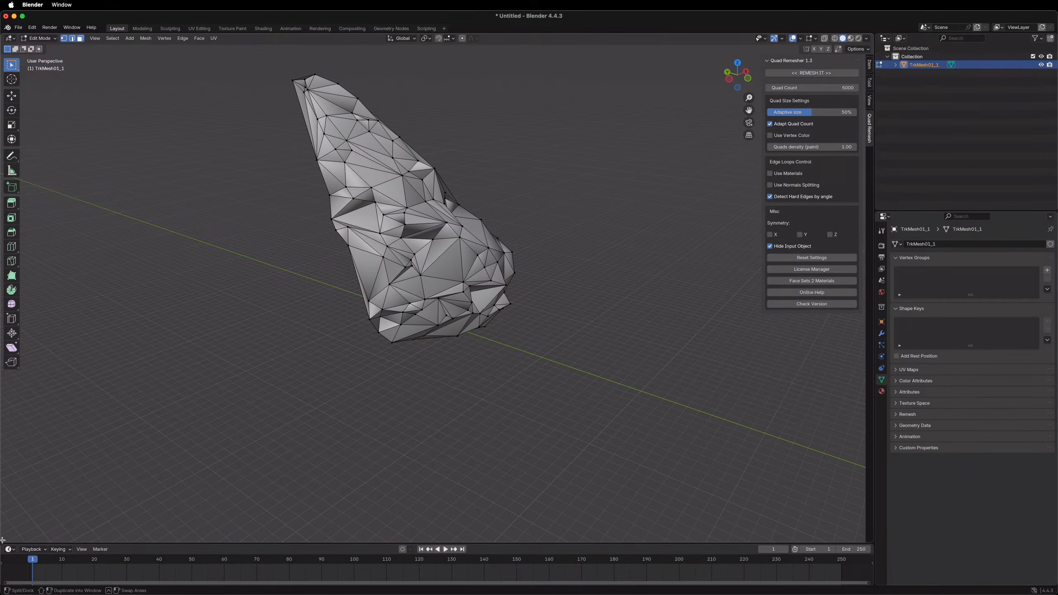
{"action": "left_click_drag", "start_coordinate": [3, 540], "coordinate": [295, 538]}
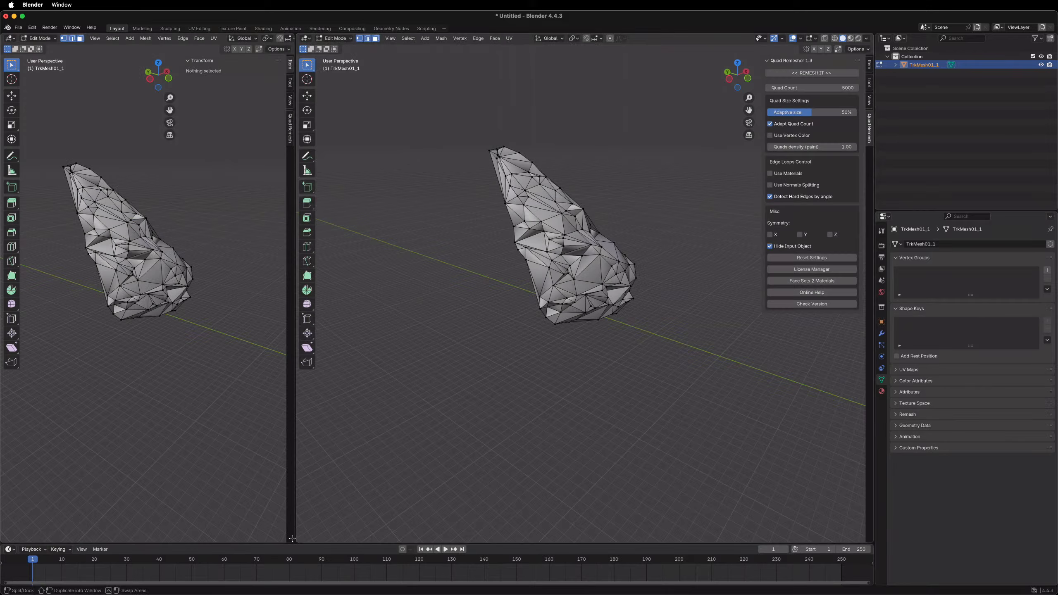
{"action": "left_click", "coordinate": [10, 38]}
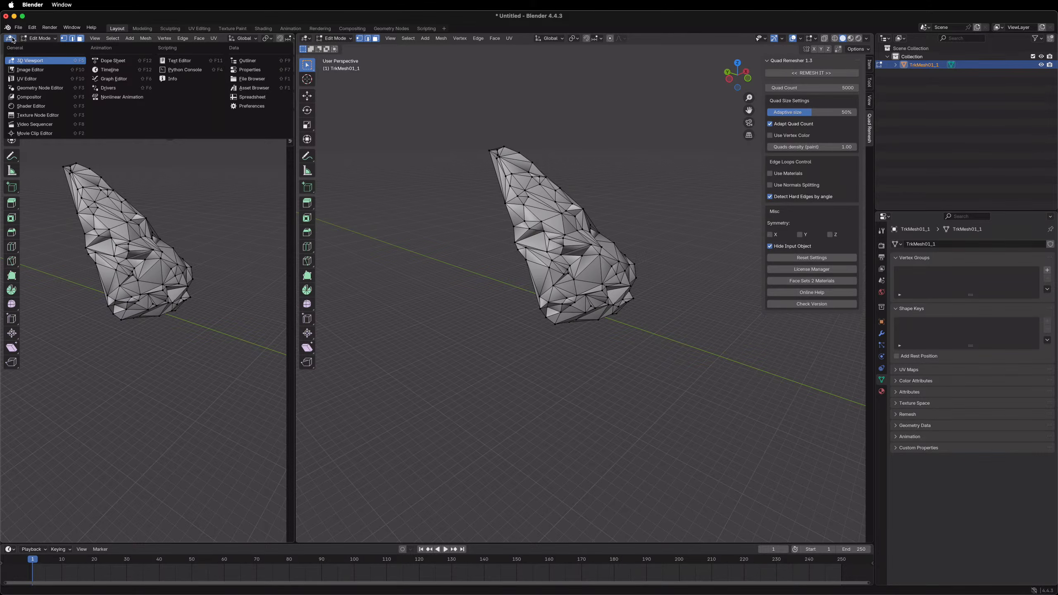
{"action": "left_click", "coordinate": [30, 70]}
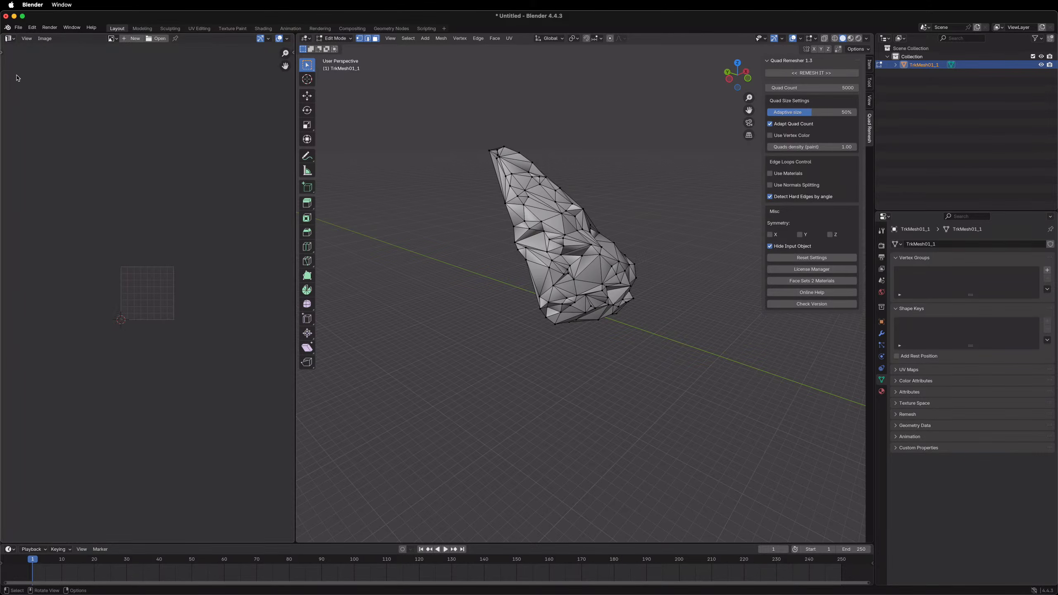
Step: Select the whole mesh and unwrap it using Smart UV Project with the default settings
{"action": "left_click", "coordinate": [574, 230]}
{"action": "key", "text": "a"}
{"action": "key", "text": "u"}
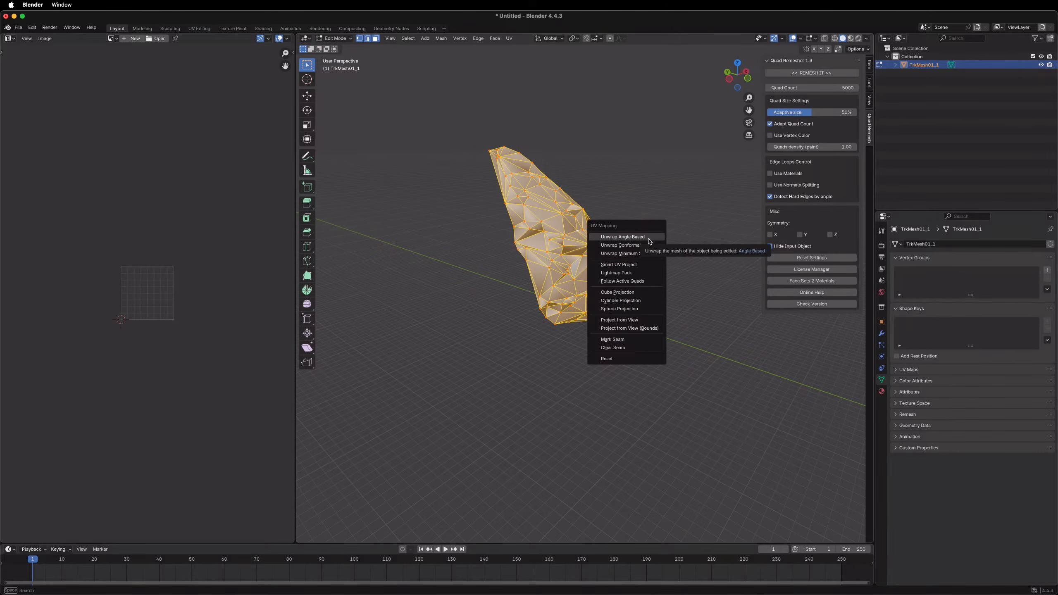
{"action": "left_click", "coordinate": [628, 264]}
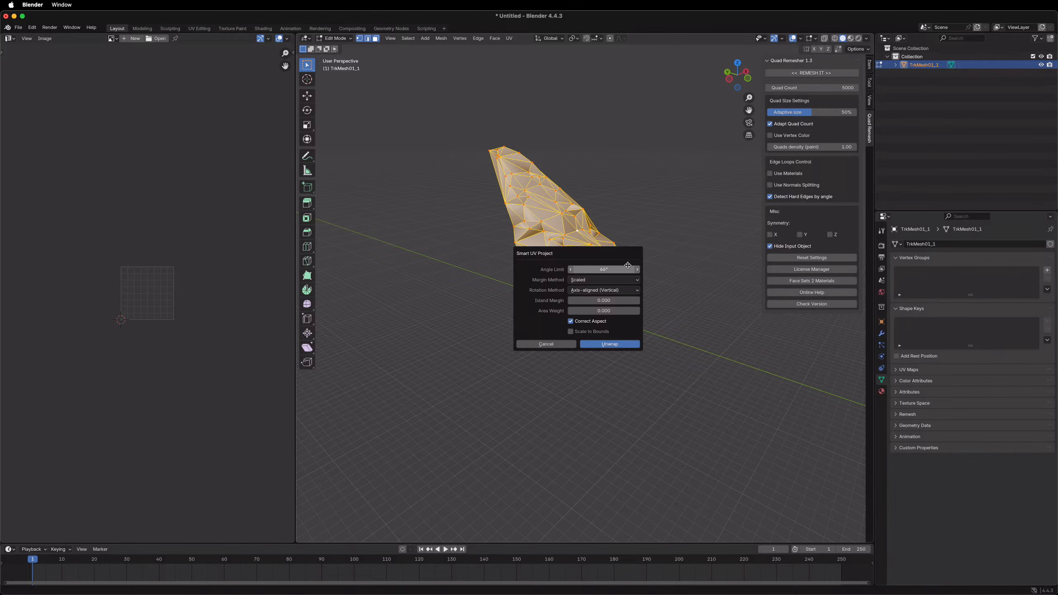
{"action": "left_click", "coordinate": [610, 345]}
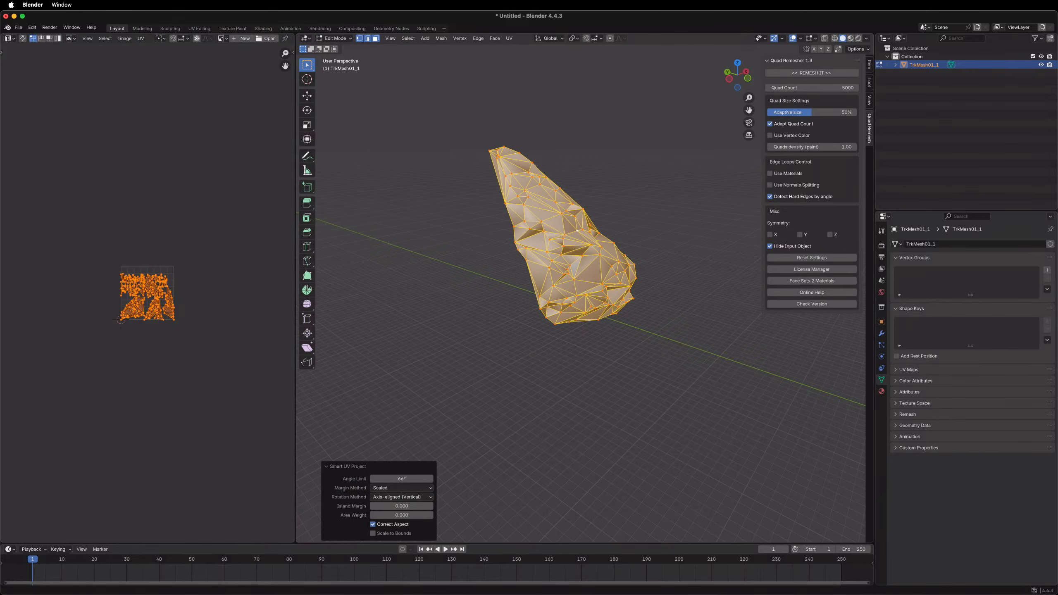
{"action": "scroll", "coordinate": [145, 313], "scroll_direction": "up", "scroll_amount": 6}
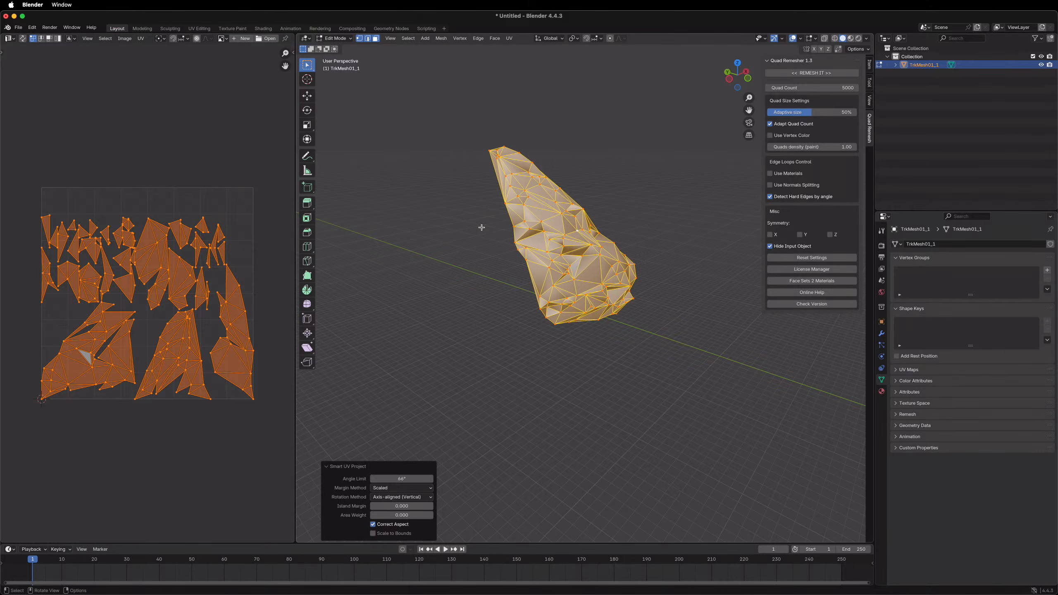
Step: Unwrap the whole mesh with the Minimum Stretch method and deselect the resulting UVs
{"action": "key", "text": "u"}
{"action": "middle_click_drag", "start_coordinate": [434, 201], "coordinate": [545, 254]}
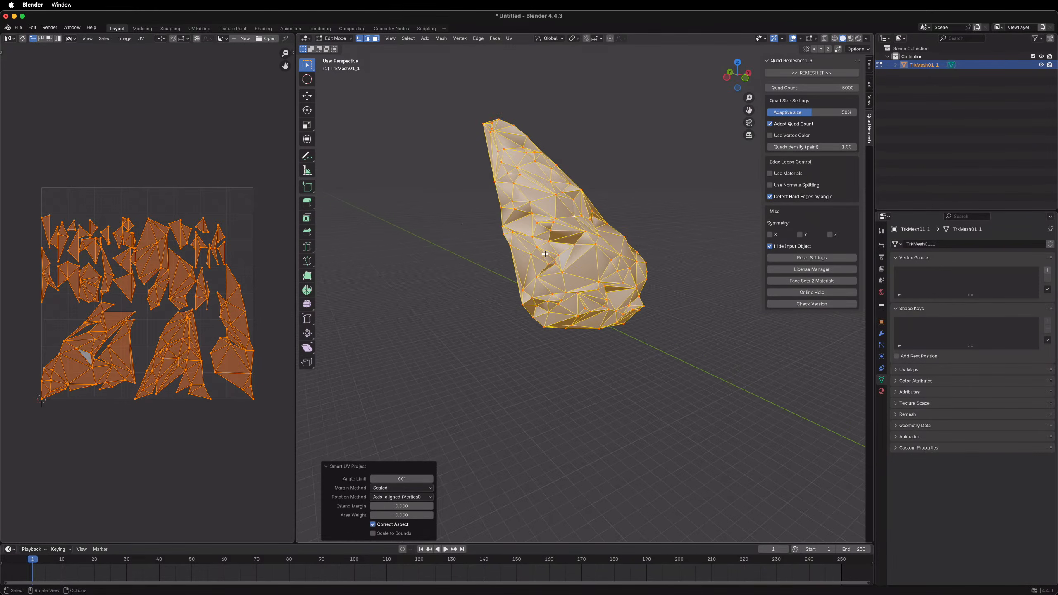
{"action": "scroll", "coordinate": [545, 254], "scroll_direction": "up", "scroll_amount": 2}
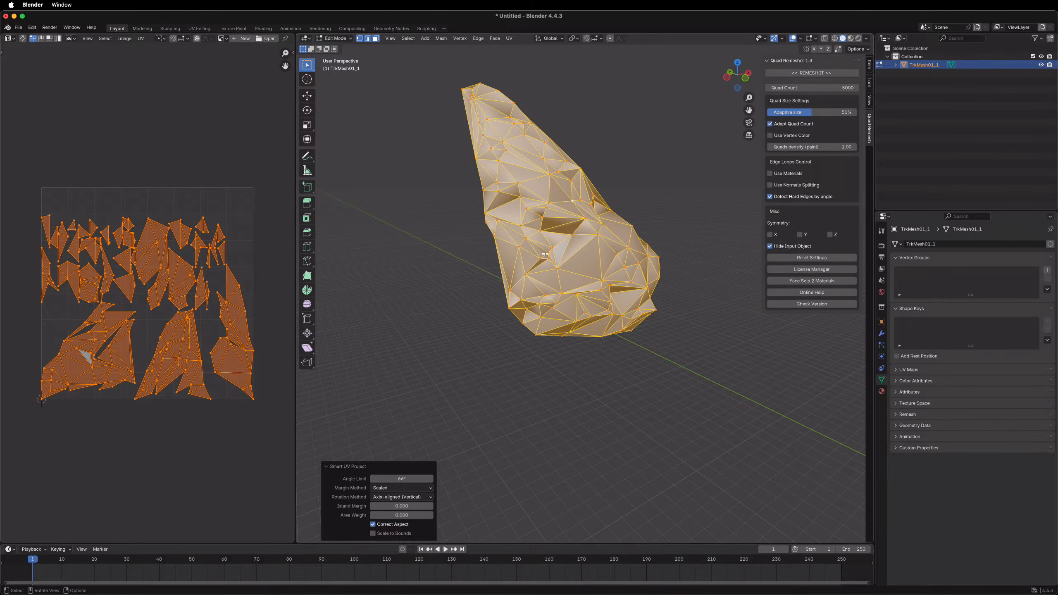
{"action": "key", "text": "i"}
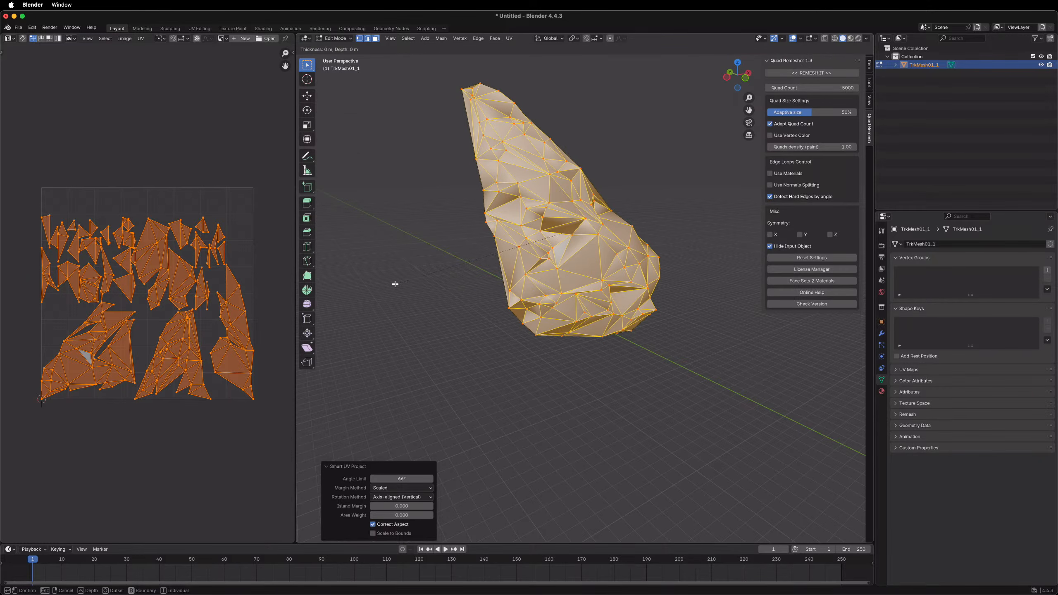
{"action": "key", "text": "Escape"}
{"action": "key", "text": "u"}
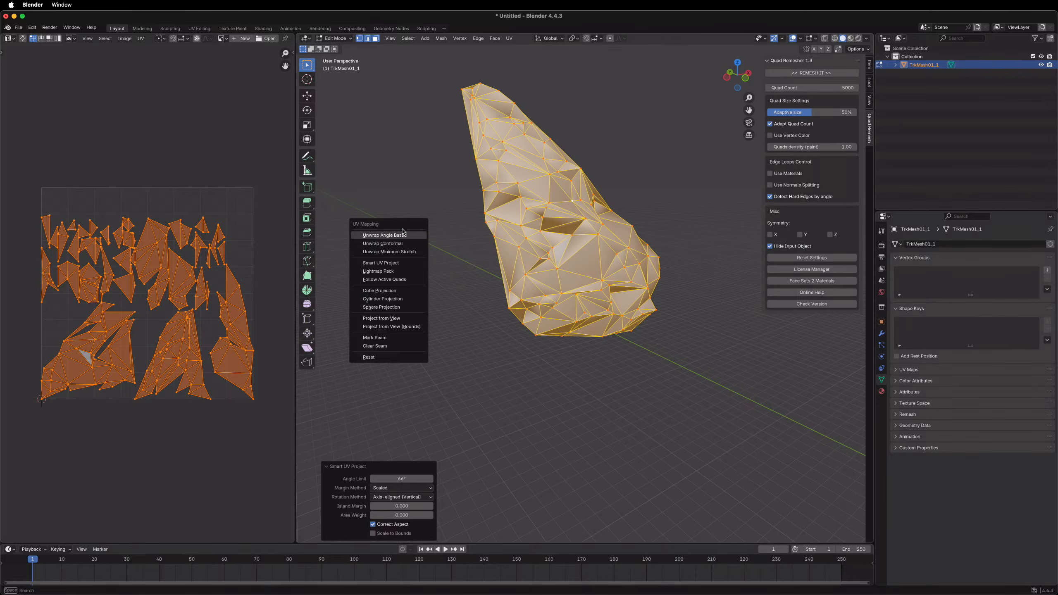
{"action": "left_click", "coordinate": [389, 252]}
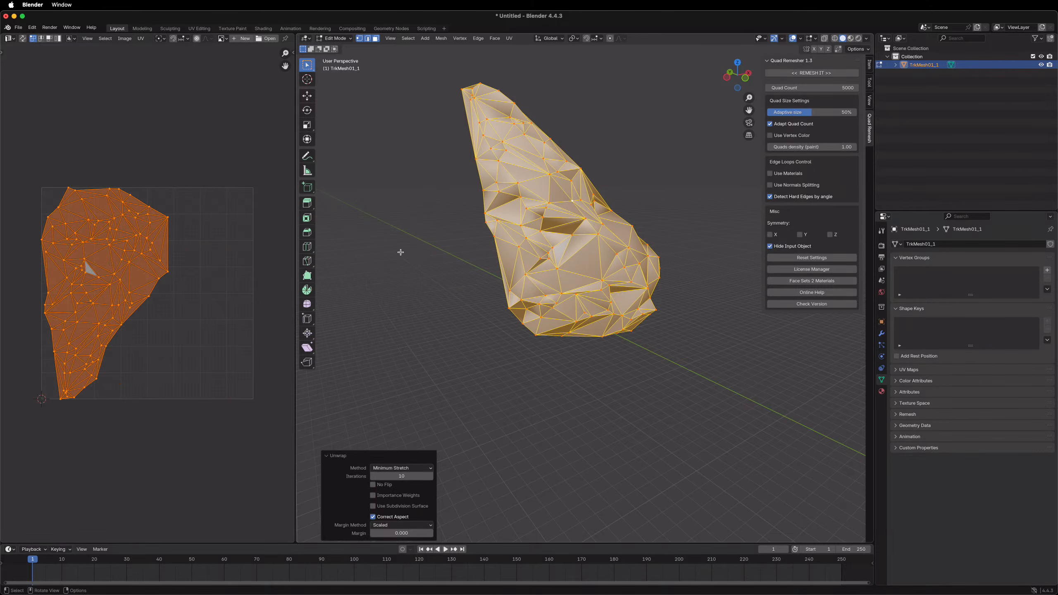
{"action": "left_click", "coordinate": [170, 291]}
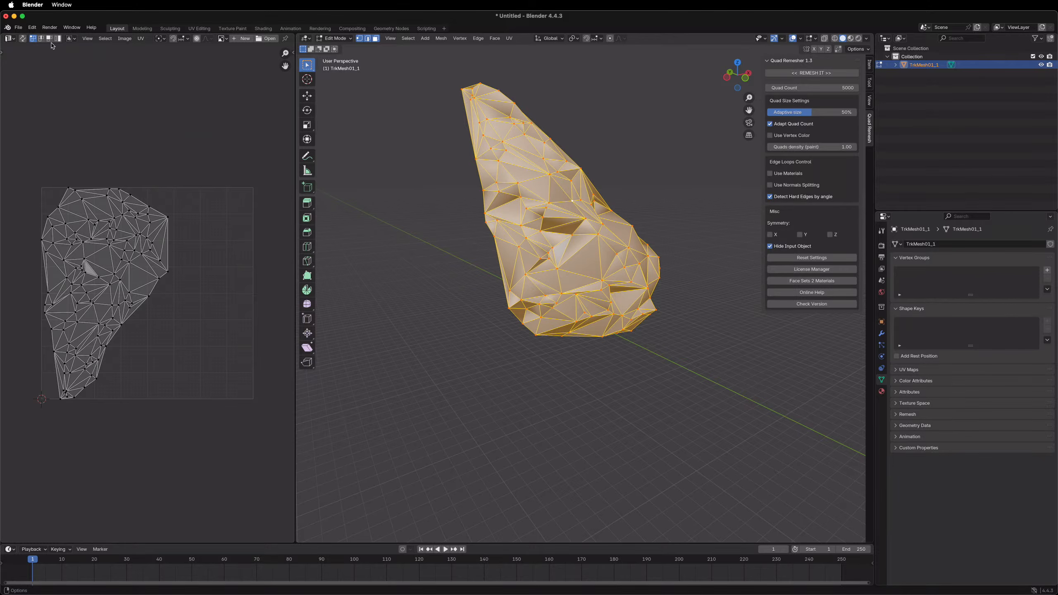
Step: Start saving the Blender file and browse to TMMC4/Tutorials/GeoH - One Tracker/Lizard/ProjectFiles
{"action": "key", "text": "super+s"}
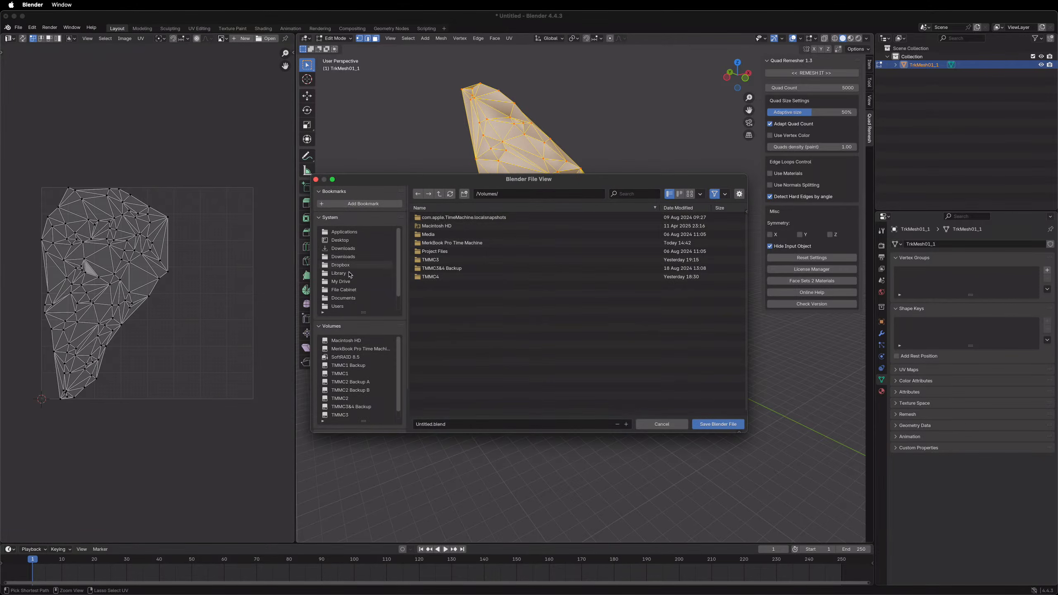
{"action": "scroll", "coordinate": [349, 416], "scroll_direction": "down", "scroll_amount": 1}
{"action": "left_click", "coordinate": [342, 415]}
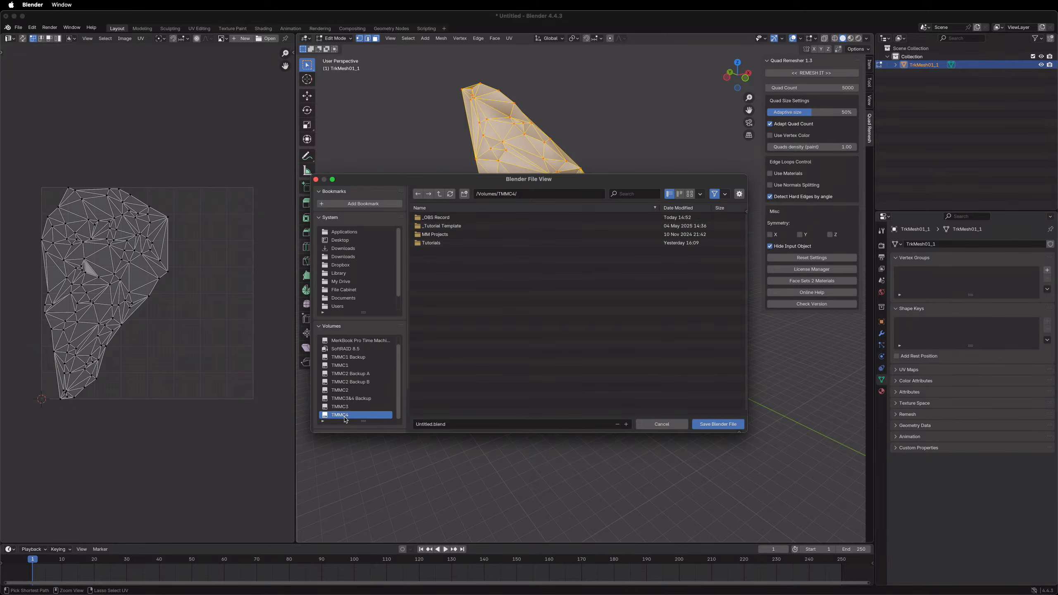
{"action": "double_click", "coordinate": [450, 243]}
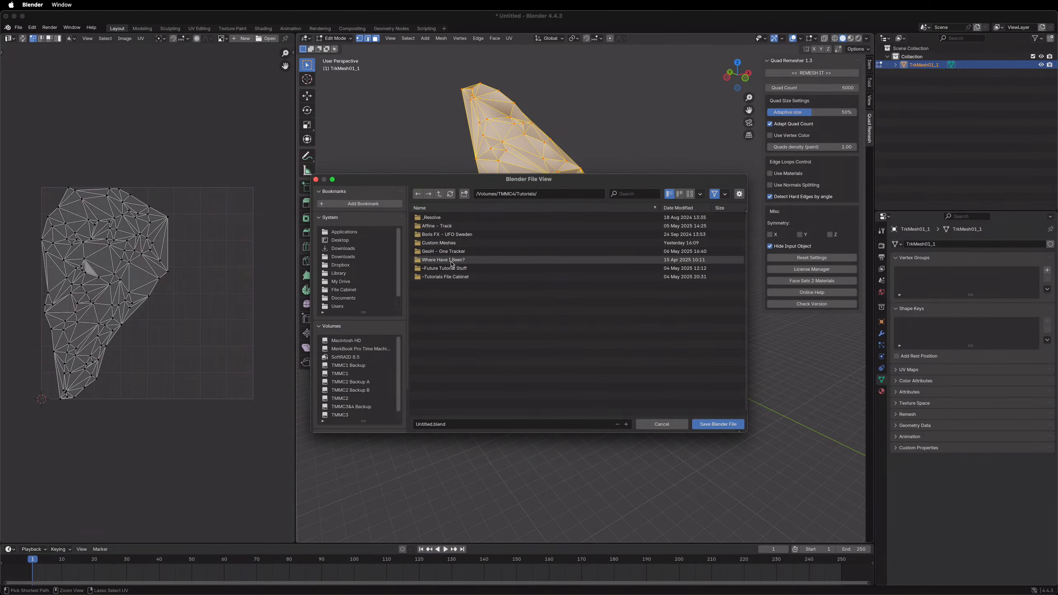
{"action": "double_click", "coordinate": [452, 252]}
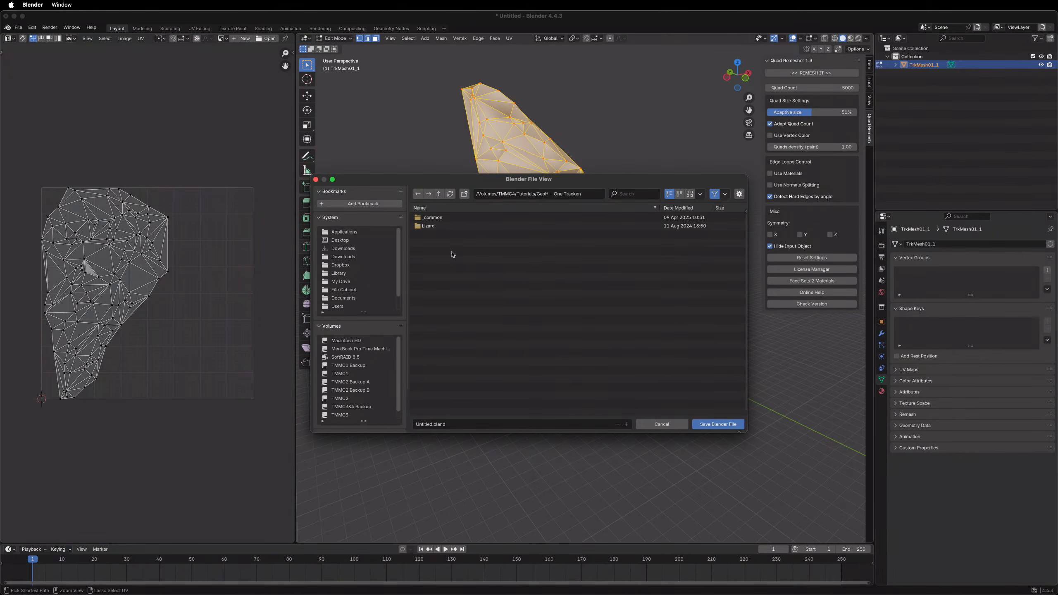
{"action": "double_click", "coordinate": [428, 226]}
{"action": "double_click", "coordinate": [429, 226]}
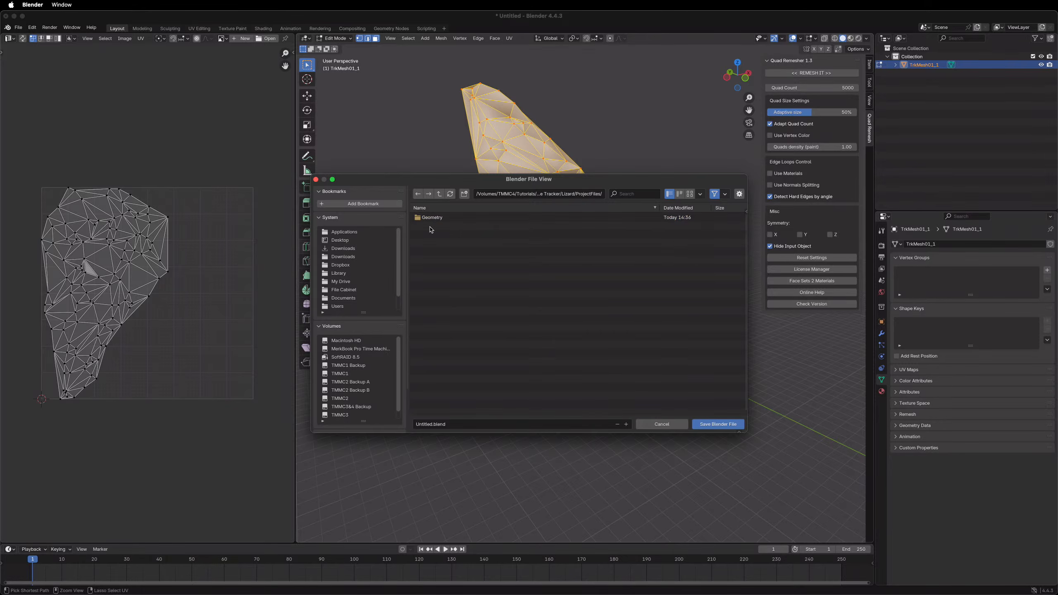
Step: Create a folder called Blender inside ProjectFiles and open it as the save location
{"action": "left_click", "coordinate": [430, 246]}
{"action": "left_click", "coordinate": [464, 193]}
{"action": "type", "text": "Ble"}
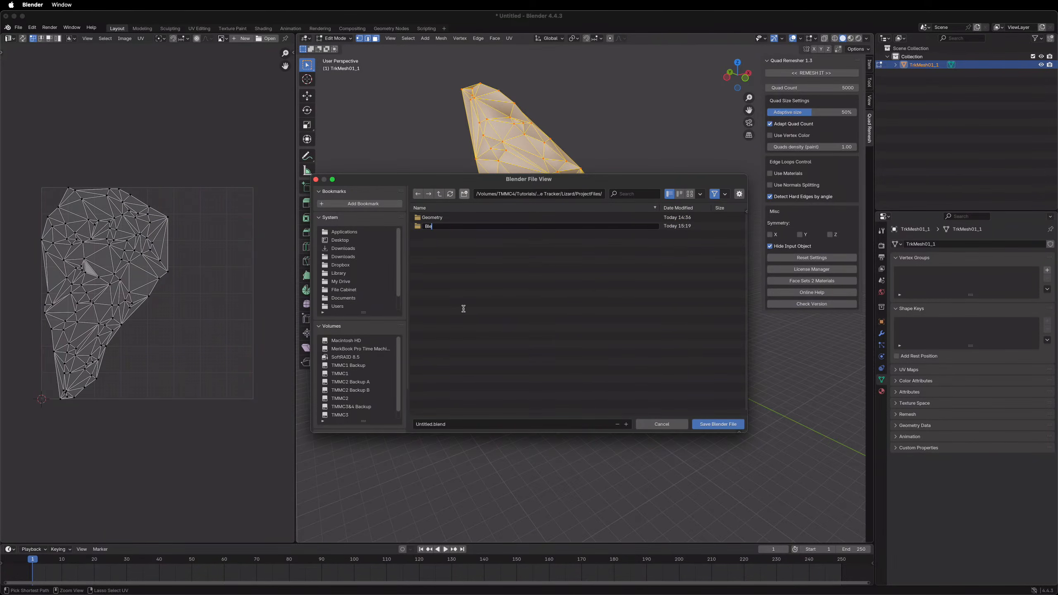
{"action": "type", "text": "nder"}
{"action": "key", "text": "Return"}
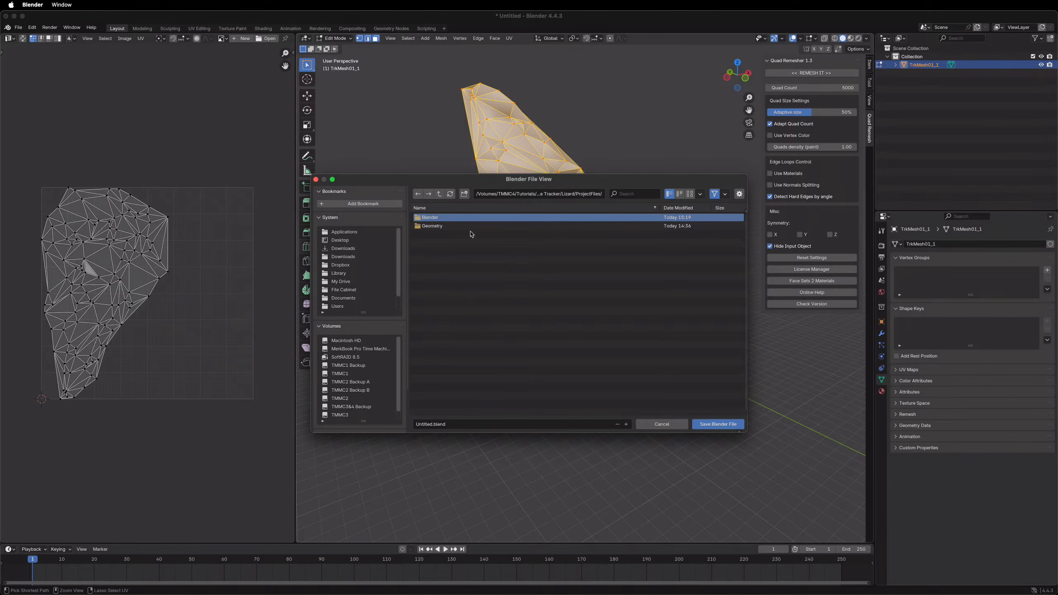
{"action": "double_click", "coordinate": [429, 217]}
Step: Save the Blender file as Lizard v00-03.blend in the ProjectFiles/Blender folder
{"action": "left_click", "coordinate": [424, 424]}
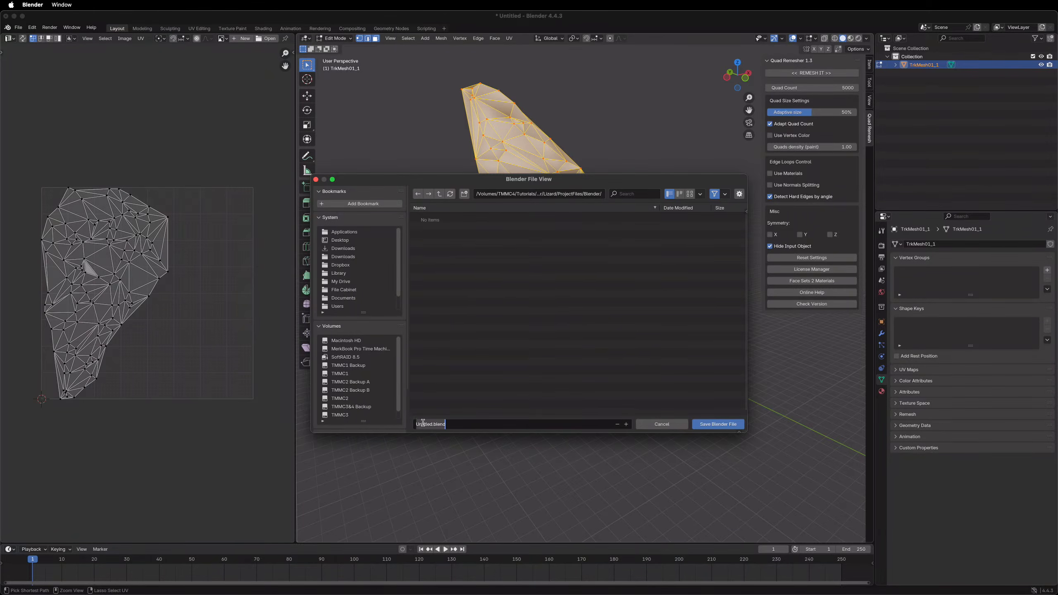
{"action": "double_click", "coordinate": [424, 424]}
{"action": "type", "text": "Lizard v00-04"}
{"action": "key", "text": "Return"}
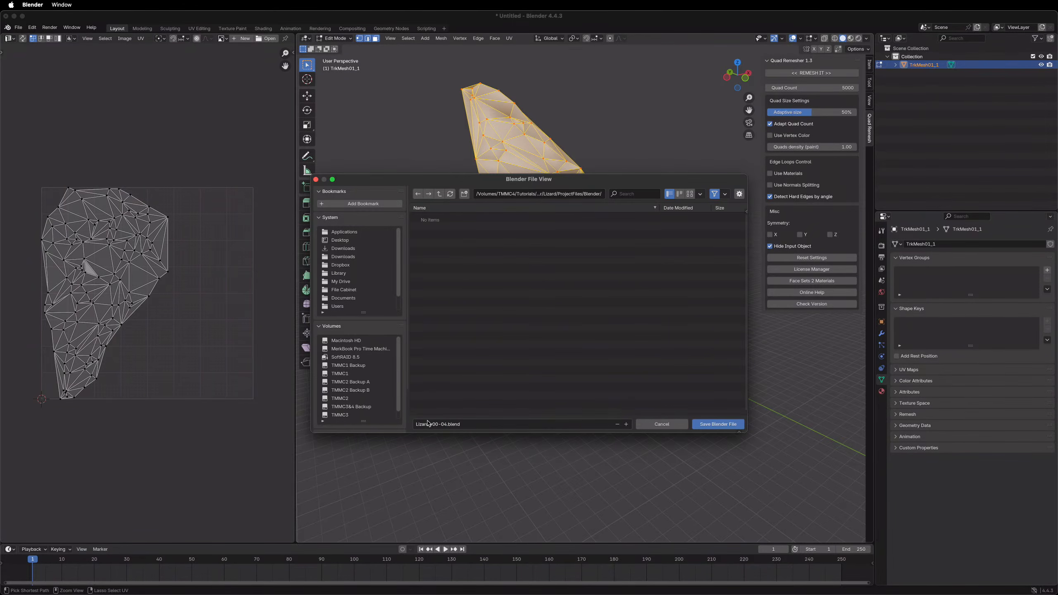
{"action": "left_click", "coordinate": [444, 425]}
{"action": "left_click", "coordinate": [446, 425]}
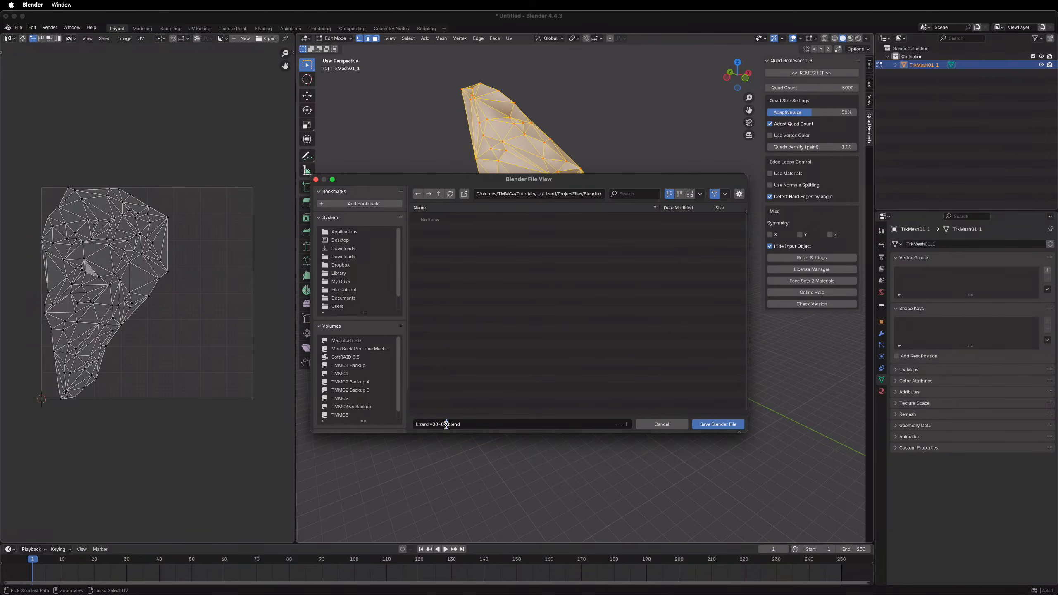
{"action": "key", "text": "shift+Left"}
{"action": "type", "text": "3"}
{"action": "key", "text": "Return"}
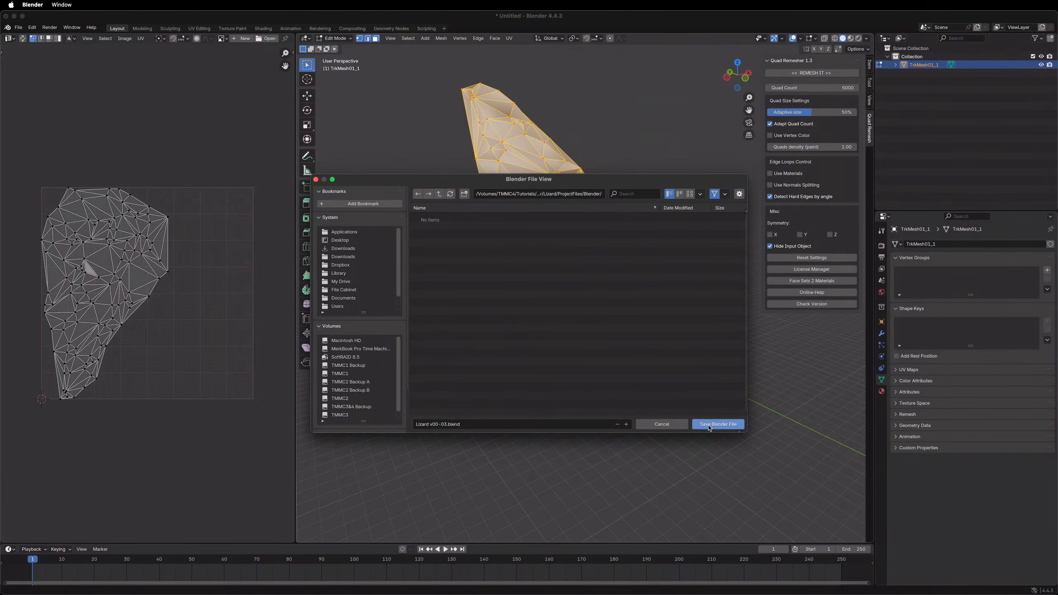
{"action": "left_click", "coordinate": [718, 425]}
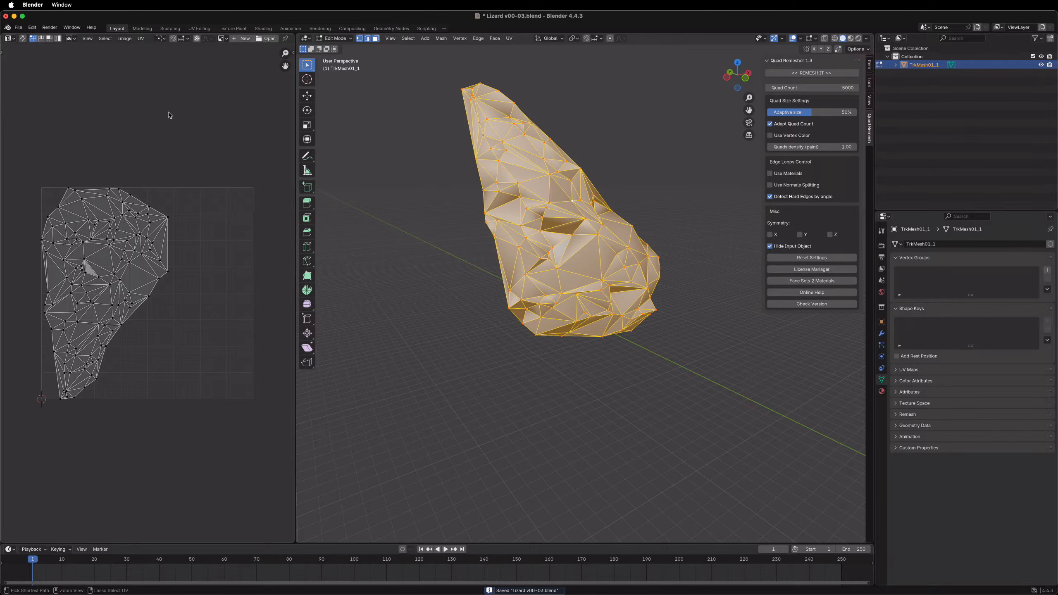
{"action": "key", "text": "super+Tab"}
{"action": "key", "text": "super+Tab"}
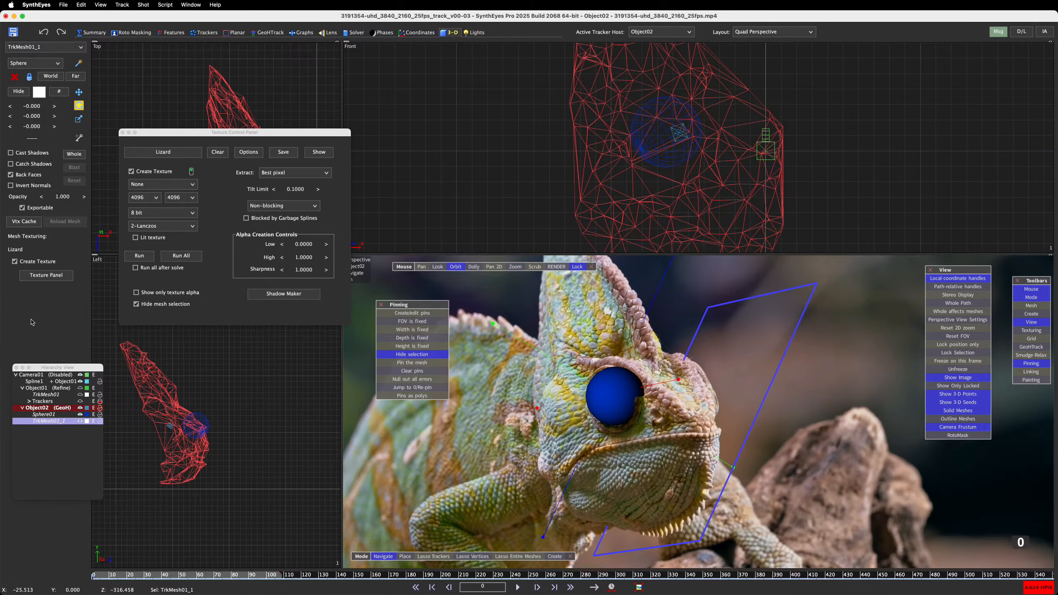
{"action": "key", "text": "super+Tab"}
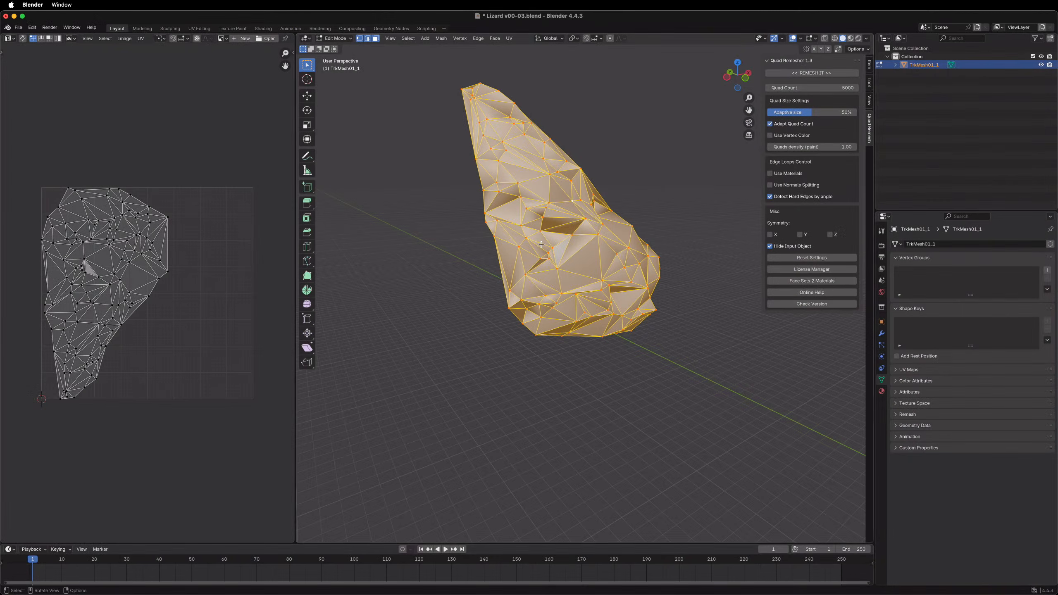
Step: Start a Wavefront OBJ export and browse to TMMC4/Tutorials/GeoH - One Tracker/Lizard/ProjectFiles/Geometry
{"action": "left_click", "coordinate": [18, 28]}
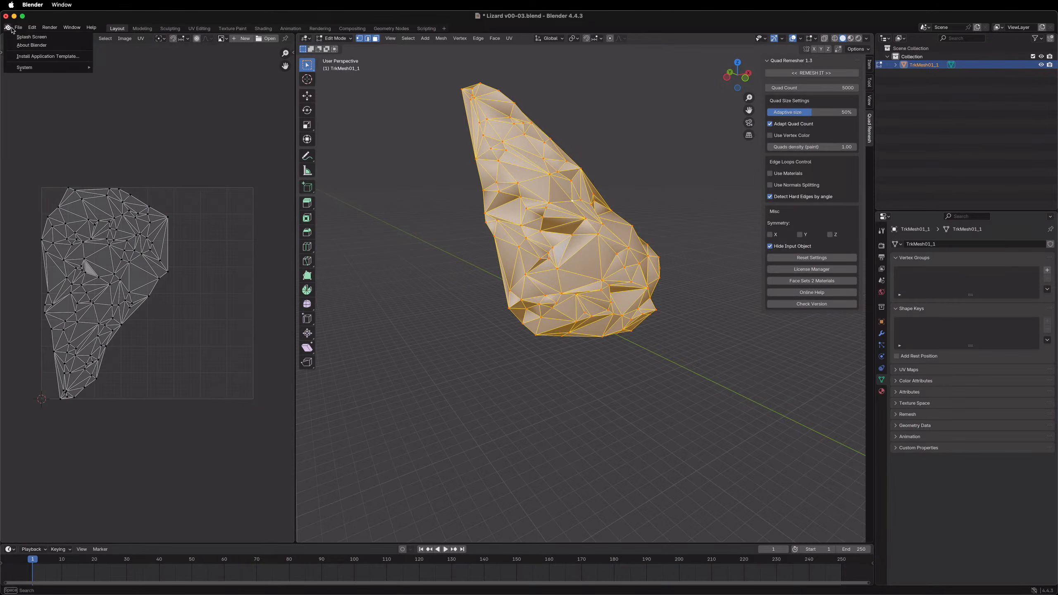
{"action": "mouse_move", "coordinate": [34, 153]}
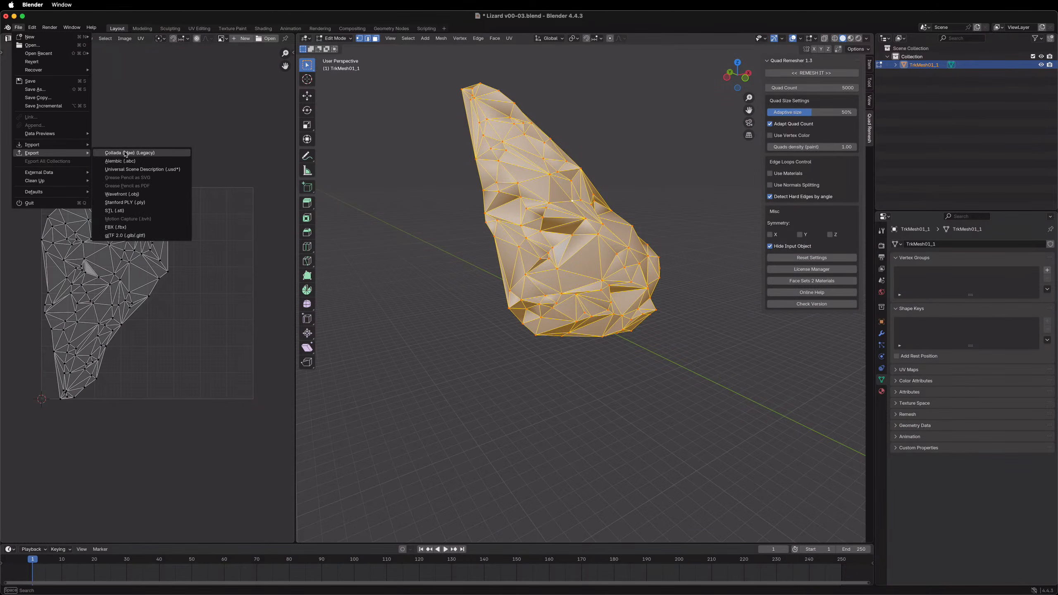
{"action": "left_click", "coordinate": [123, 194]}
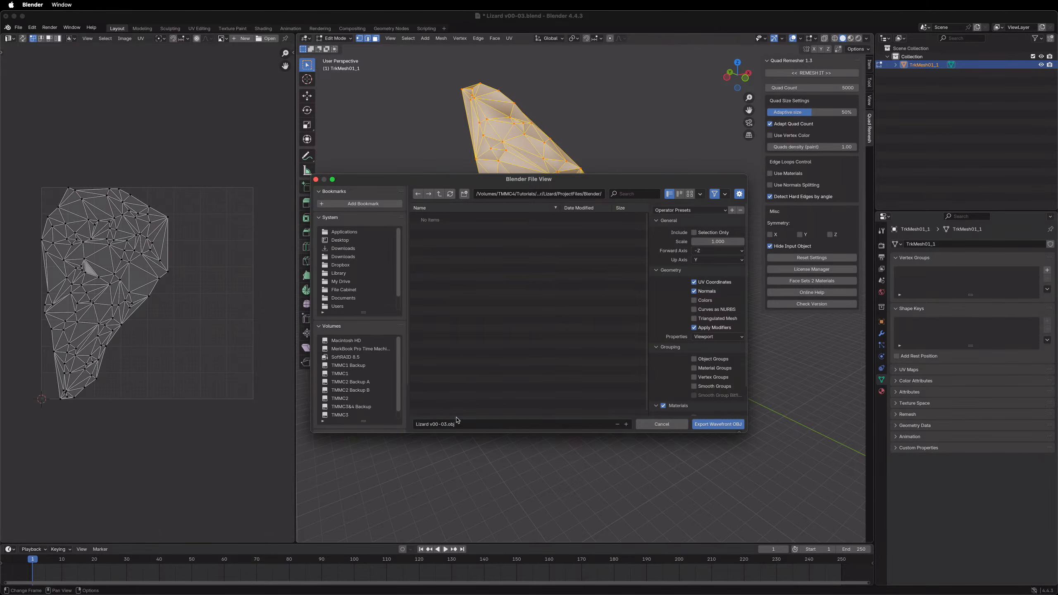
{"action": "scroll", "coordinate": [355, 399], "scroll_direction": "down", "scroll_amount": 1}
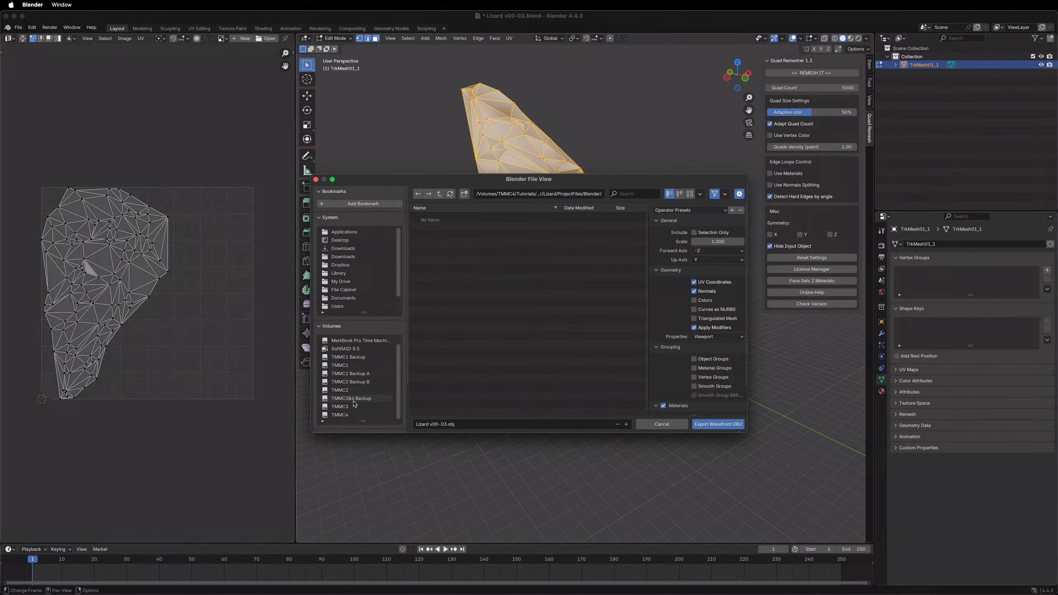
{"action": "left_click", "coordinate": [349, 415]}
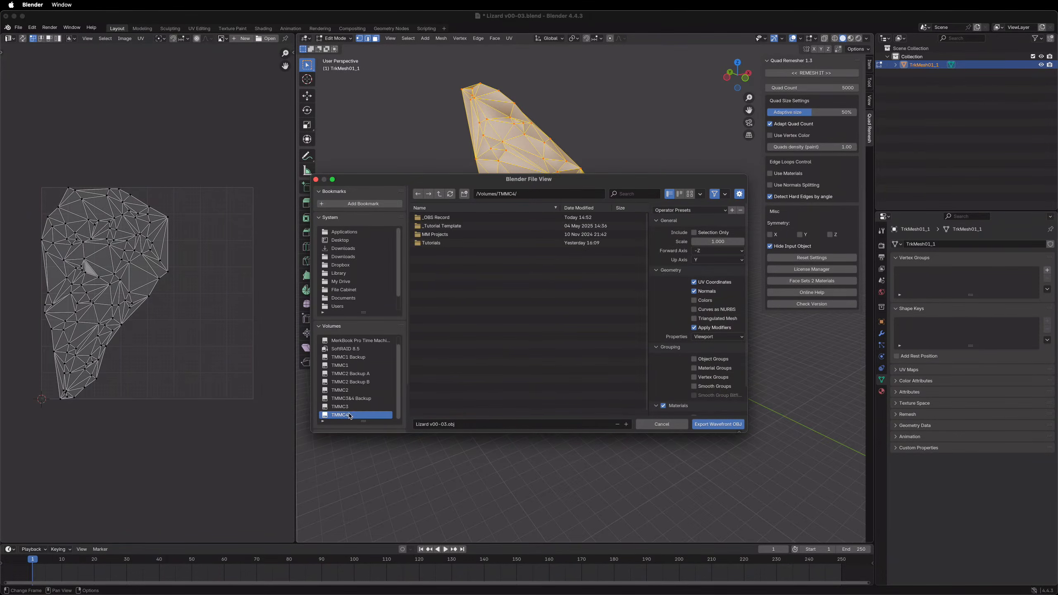
{"action": "double_click", "coordinate": [443, 243]}
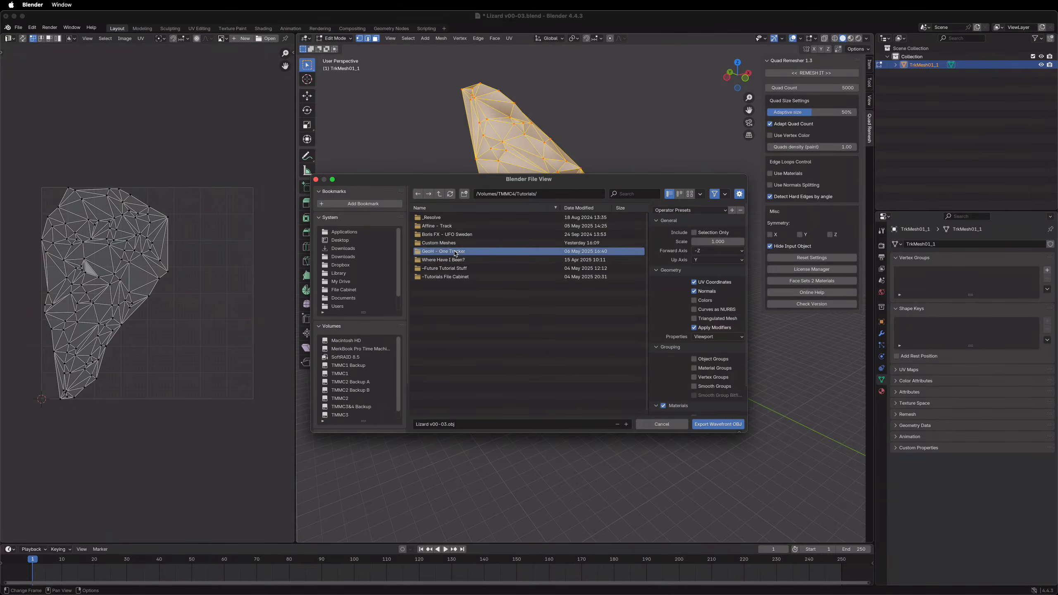
{"action": "double_click", "coordinate": [444, 251]}
{"action": "double_click", "coordinate": [430, 227]}
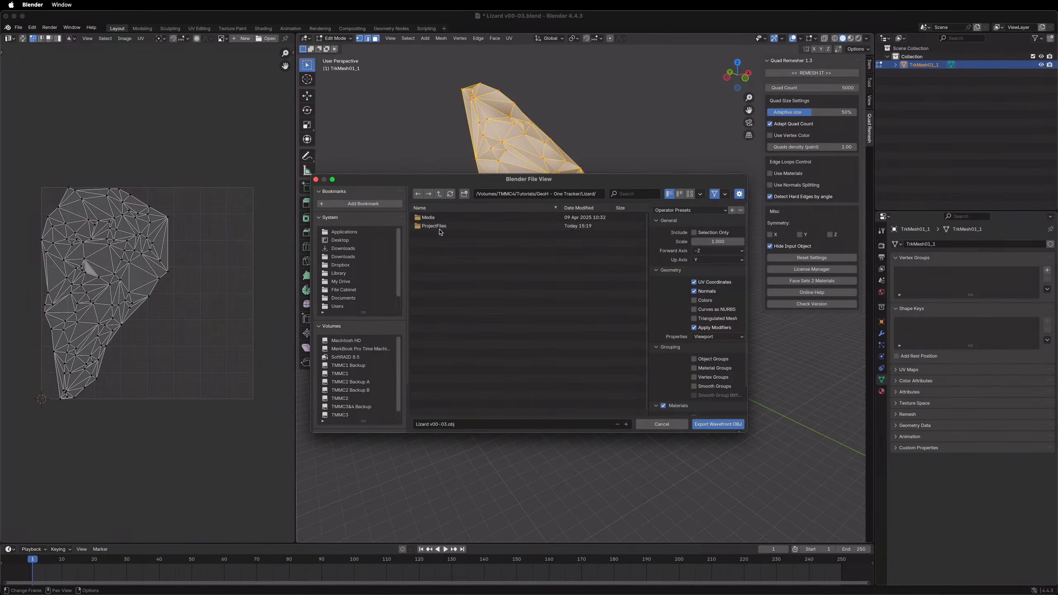
{"action": "double_click", "coordinate": [435, 227]}
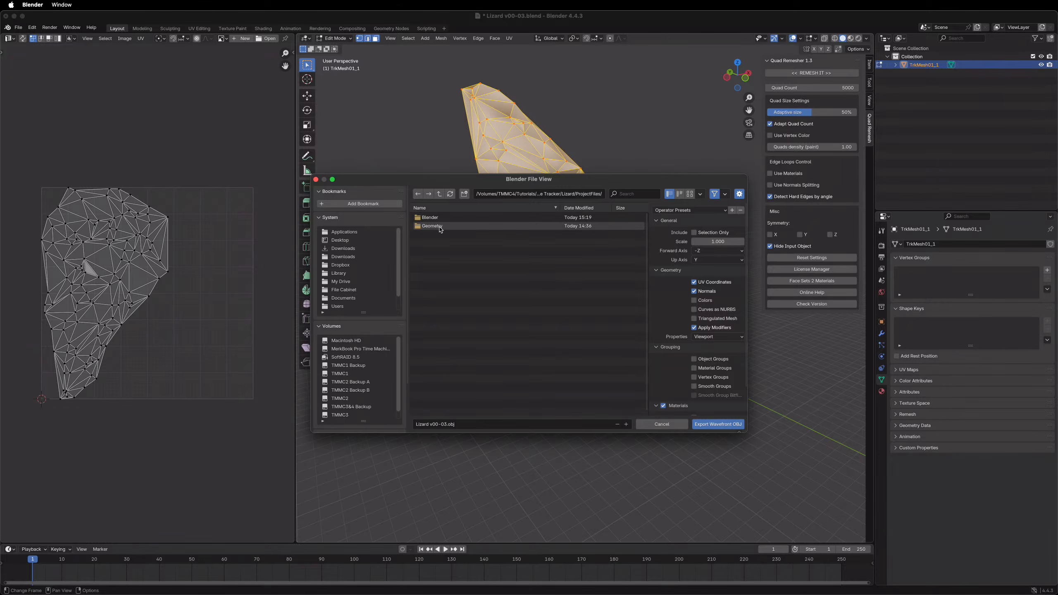
{"action": "double_click", "coordinate": [433, 227]}
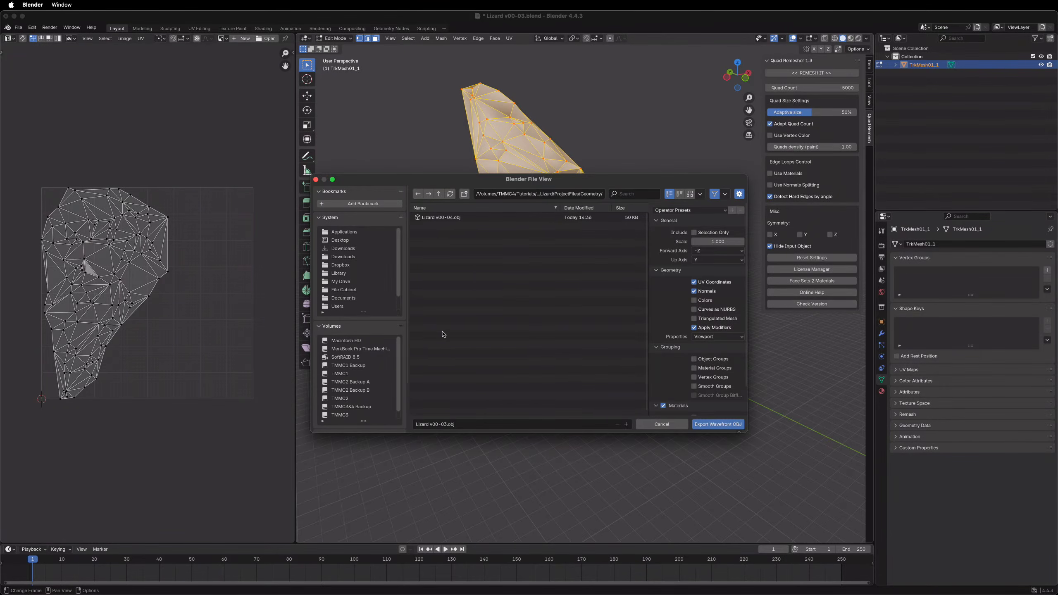
Step: Add "blender" to the OBJ file name and export only the selected mesh
{"action": "left_click", "coordinate": [446, 424]}
{"action": "type", "text": "blender"}
{"action": "left_click", "coordinate": [694, 232]}
{"action": "left_click", "coordinate": [718, 425]}
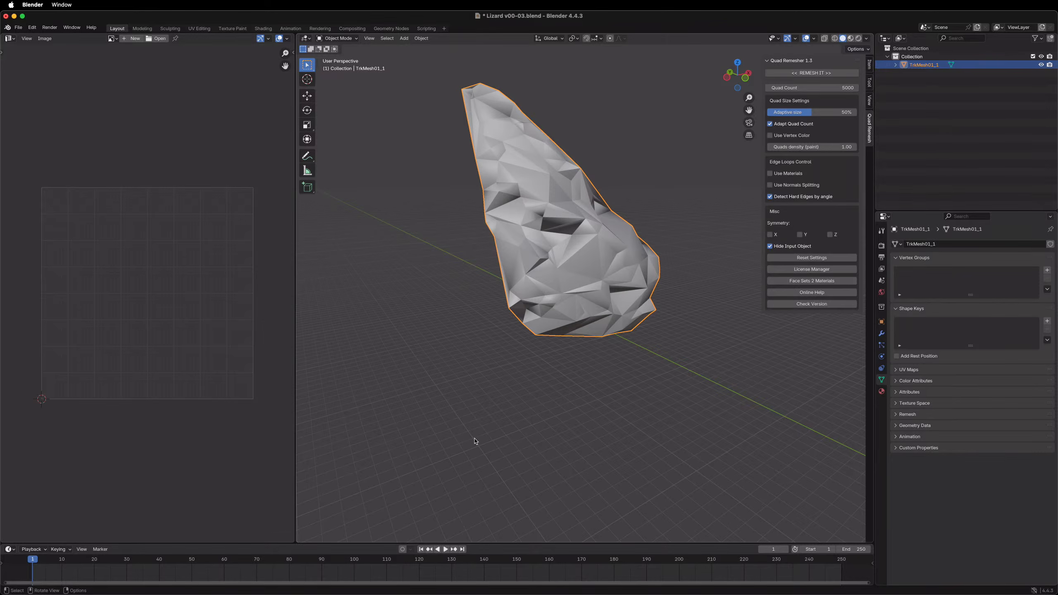
Step: Switch to SynthEyes and close the Texture Control Panel
{"action": "key", "text": "super+Tab"}
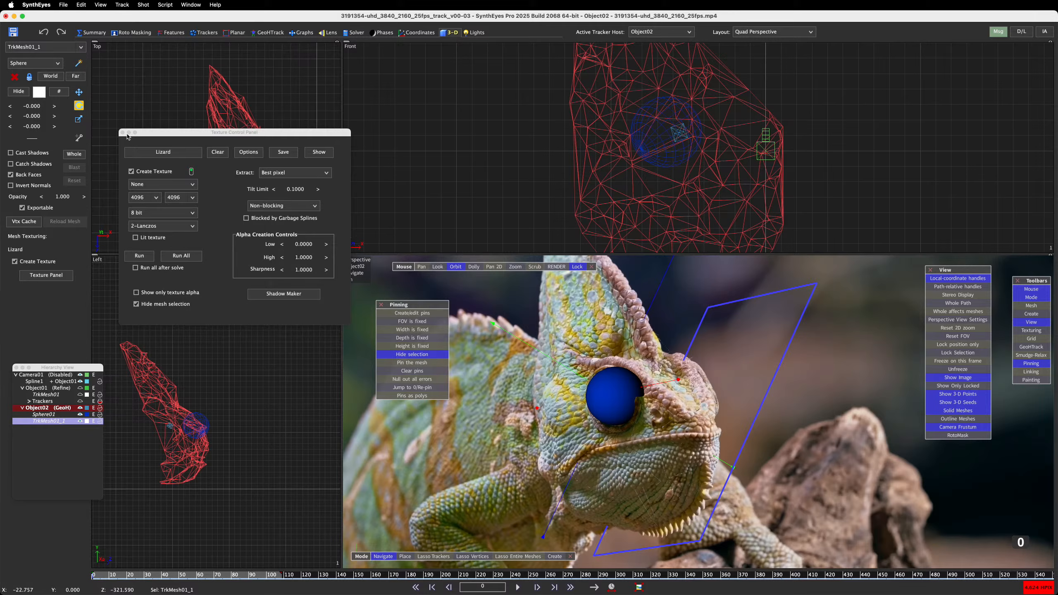
{"action": "left_click", "coordinate": [122, 133]}
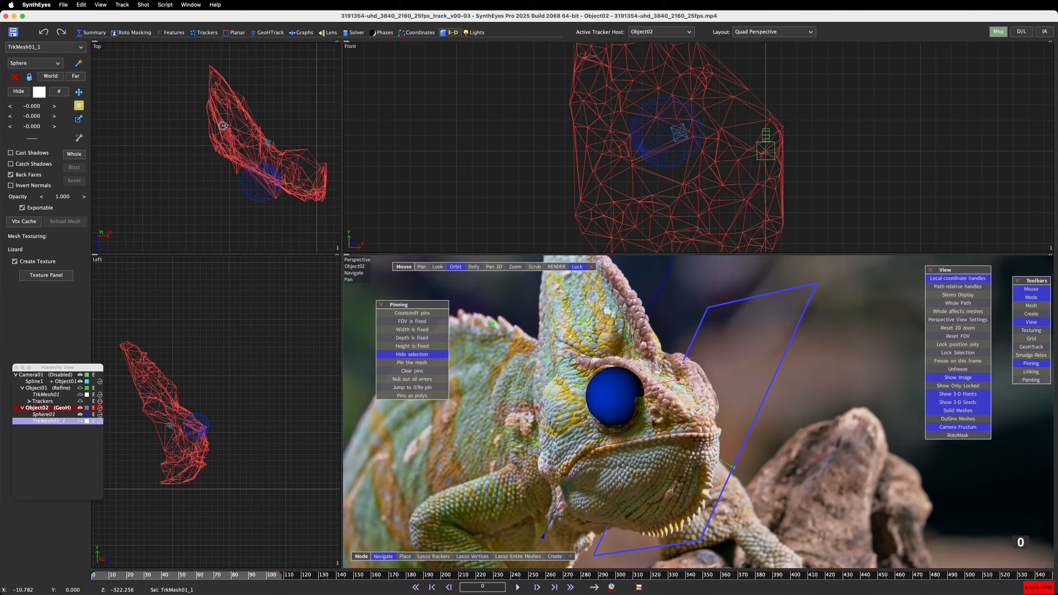
Step: Search the help for "replace" to locate the Replace mesh command
{"action": "left_click", "coordinate": [214, 5]}
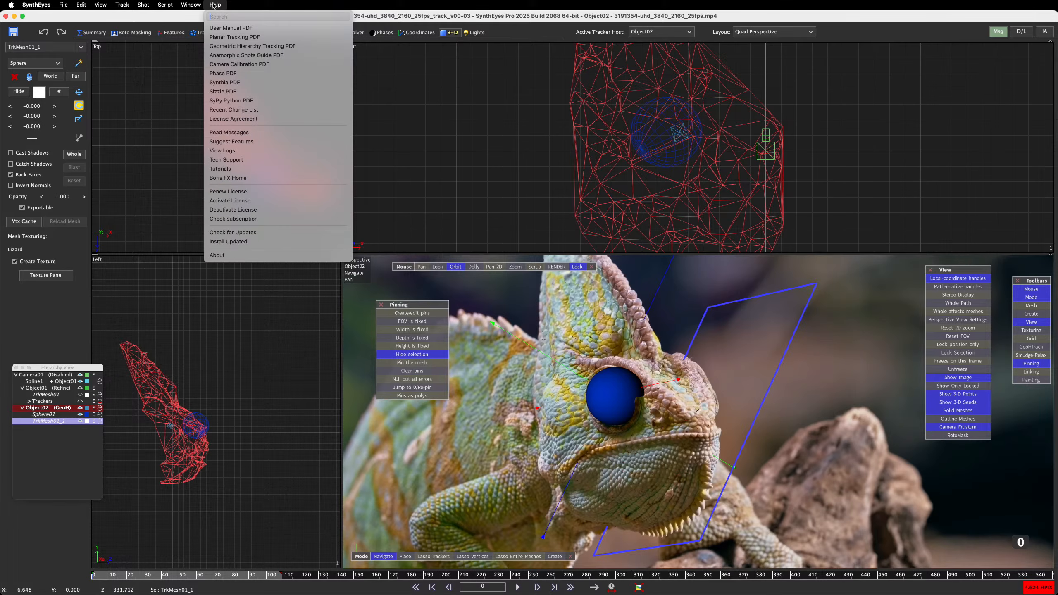
{"action": "type", "text": "replace"}
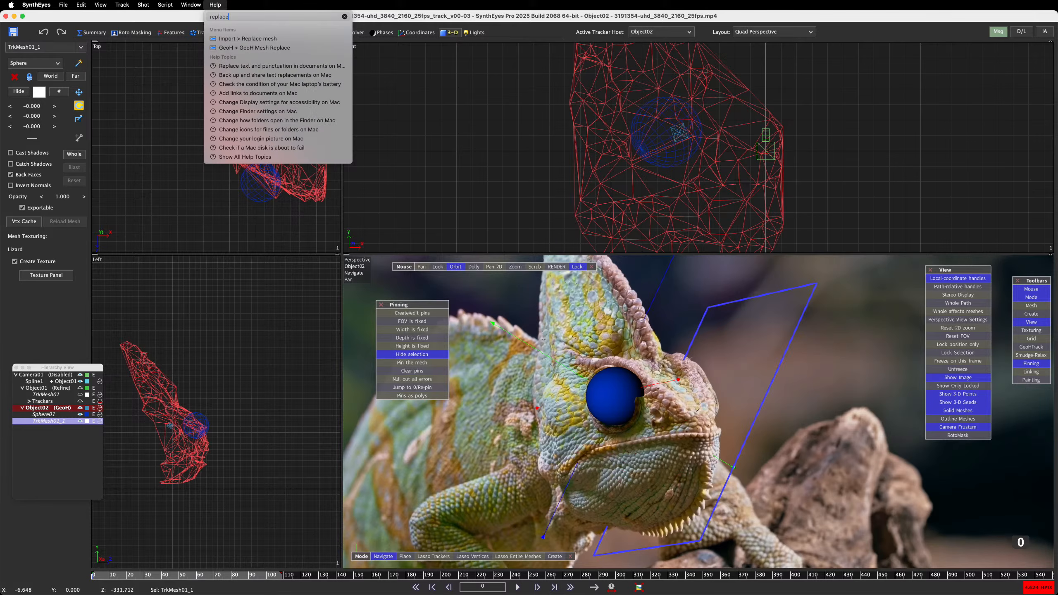
{"action": "mouse_move", "coordinate": [229, 40]}
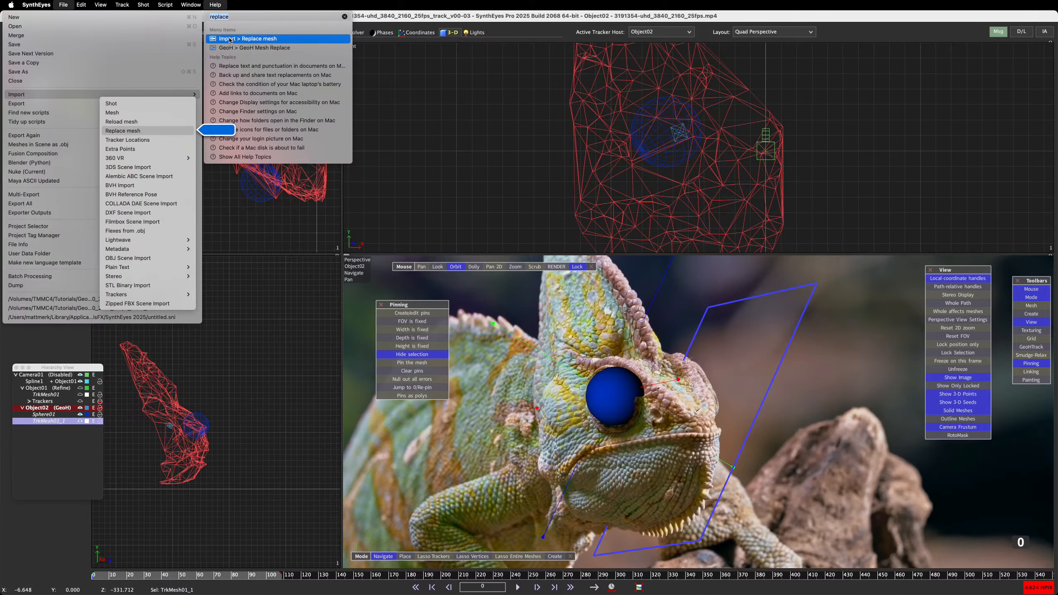
{"action": "key", "text": "Escape"}
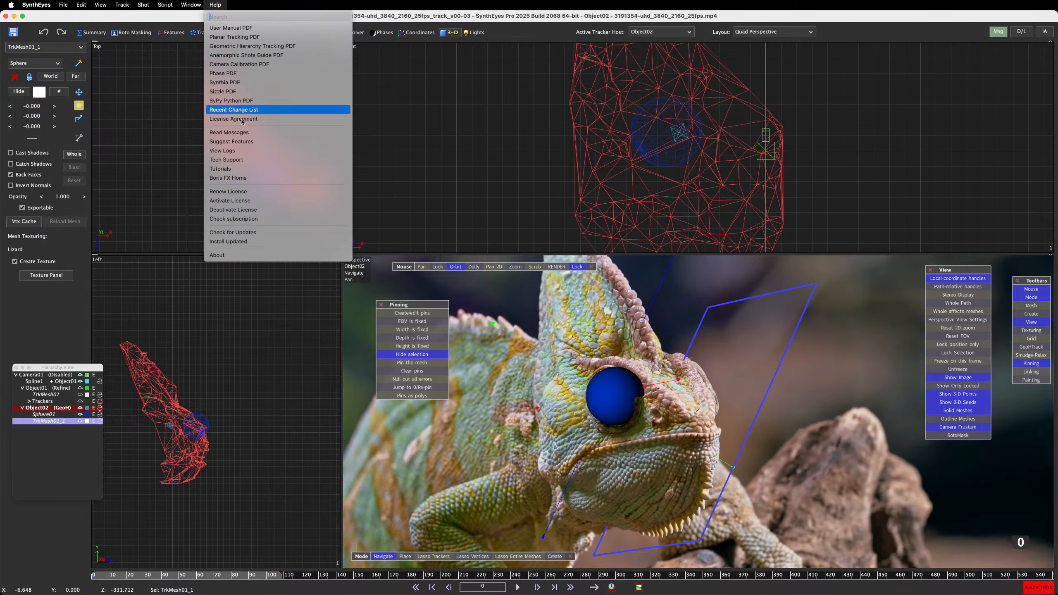
{"action": "left_click", "coordinate": [163, 94]}
Step: Try to replace the selected lizard mesh with the Blender-exported OBJ from ProjectFiles/Geometry, stripping its normals
{"action": "left_click", "coordinate": [64, 5]}
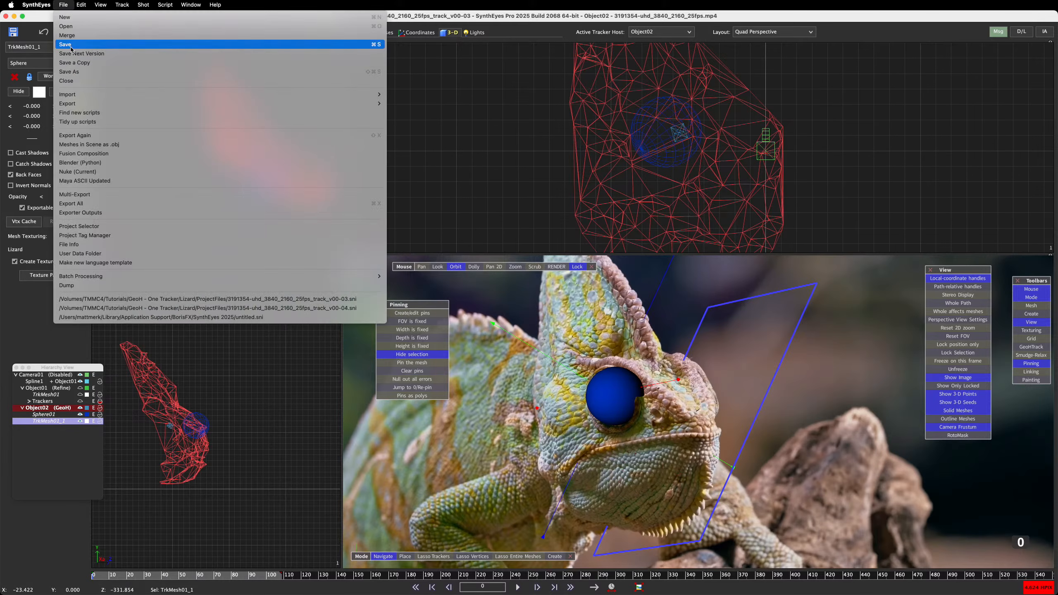
{"action": "mouse_move", "coordinate": [80, 94]}
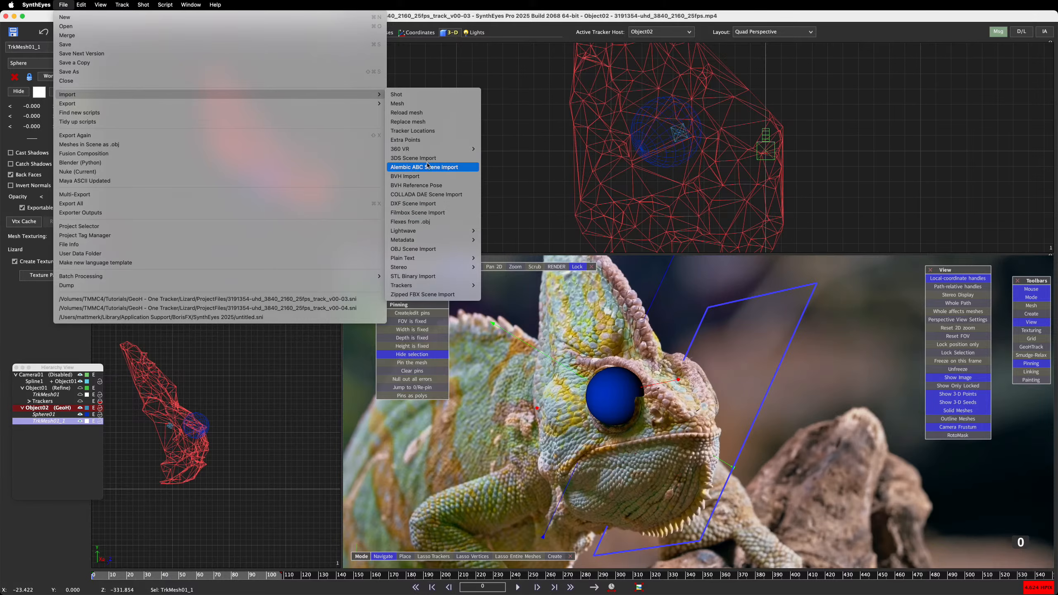
{"action": "mouse_move", "coordinate": [421, 236]}
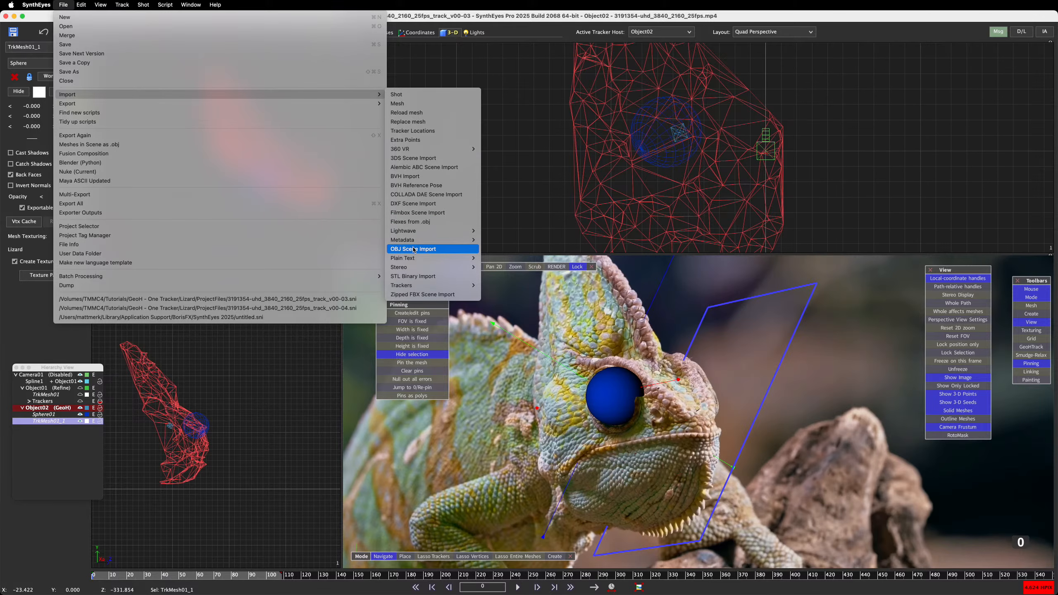
{"action": "left_click", "coordinate": [416, 122]}
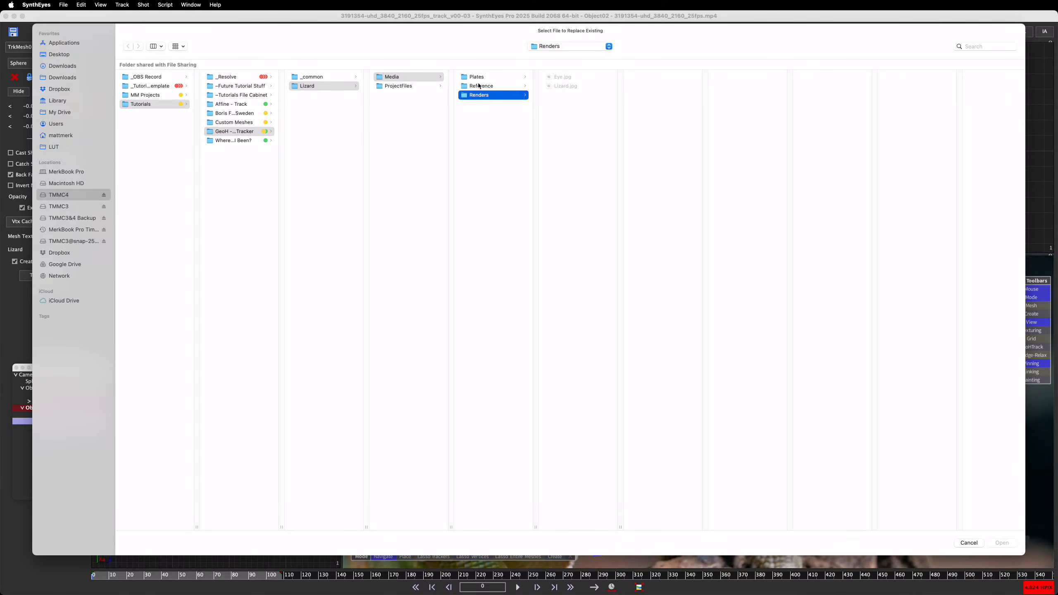
{"action": "left_click", "coordinate": [411, 86]}
{"action": "left_click", "coordinate": [482, 132]}
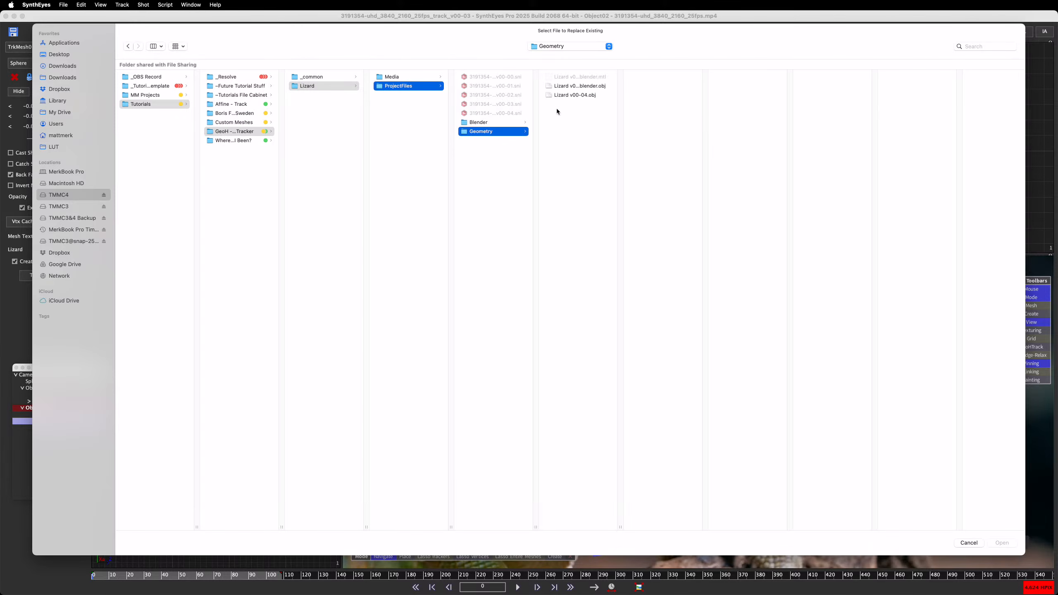
{"action": "double_click", "coordinate": [590, 87]}
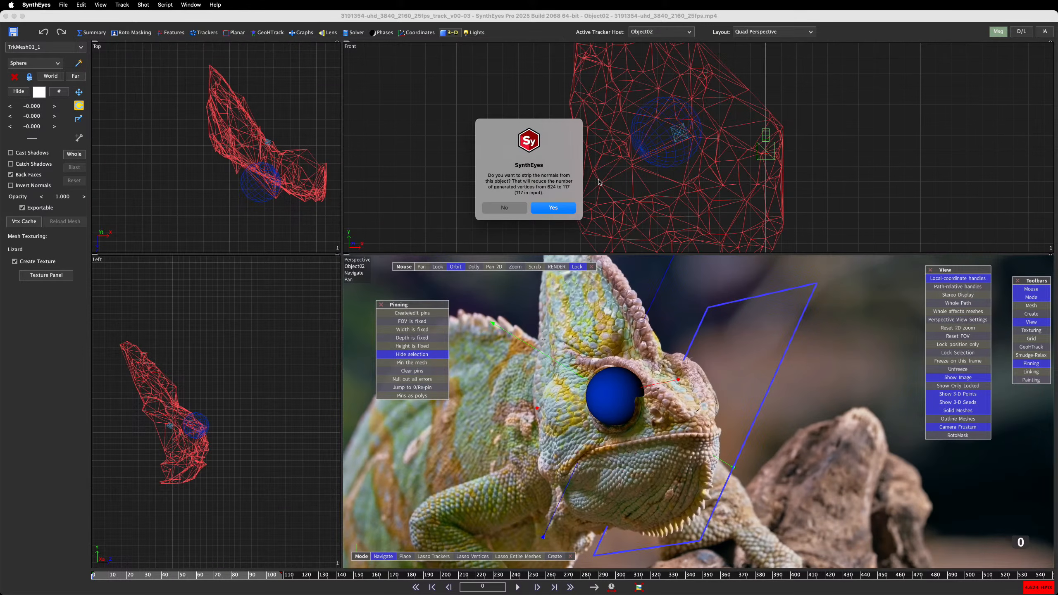
{"action": "left_click", "coordinate": [553, 208]}
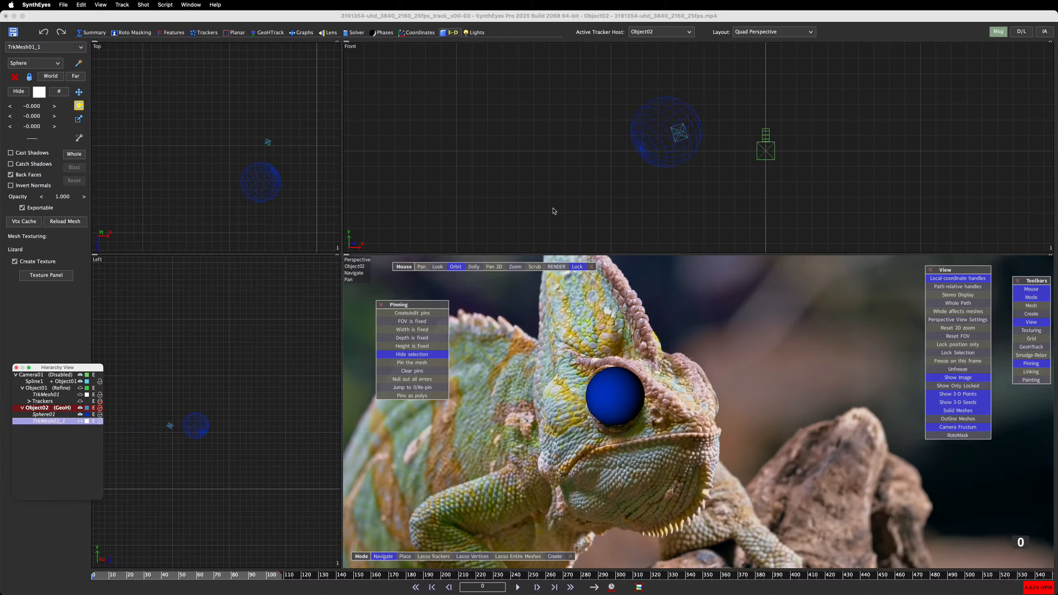
Step: Check the replaced mesh's placement in the Top view and undo the mesh replacement
{"action": "scroll", "coordinate": [256, 179], "scroll_direction": "down", "scroll_amount": 5}
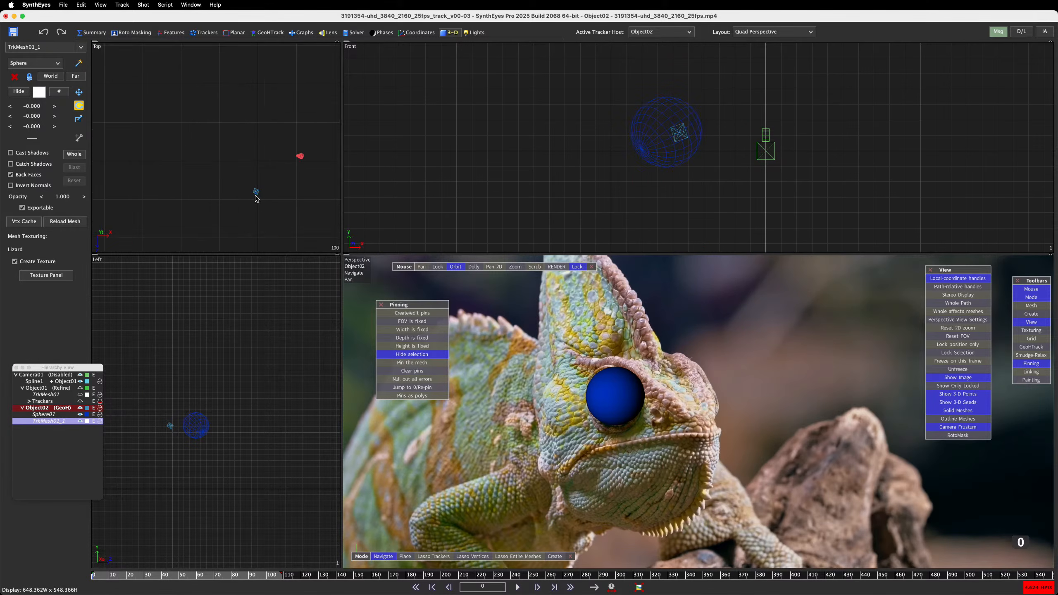
{"action": "scroll", "coordinate": [301, 175], "scroll_direction": "up", "scroll_amount": 3}
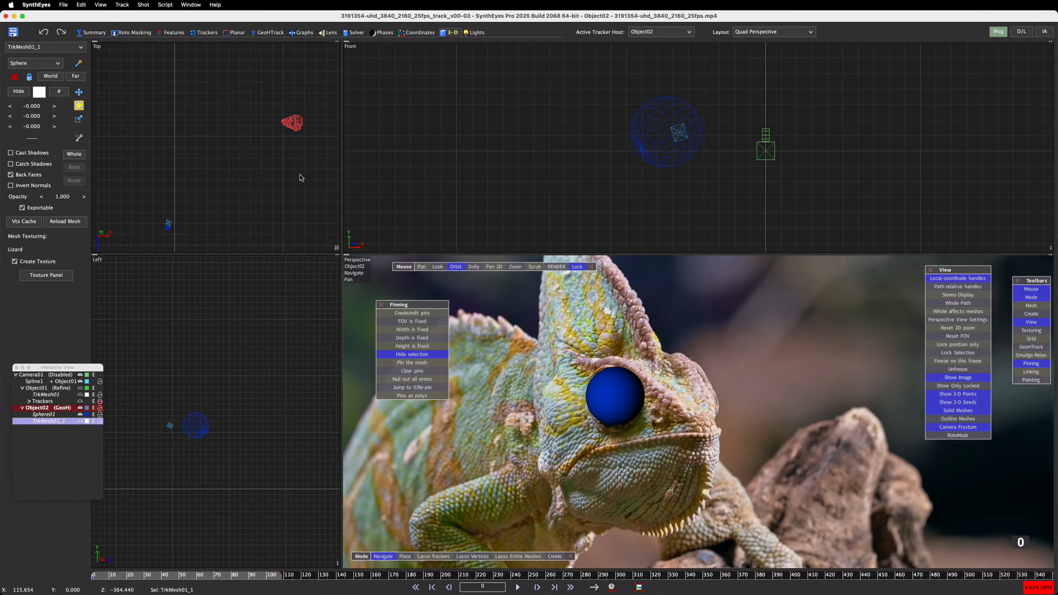
{"action": "key", "text": "super+z"}
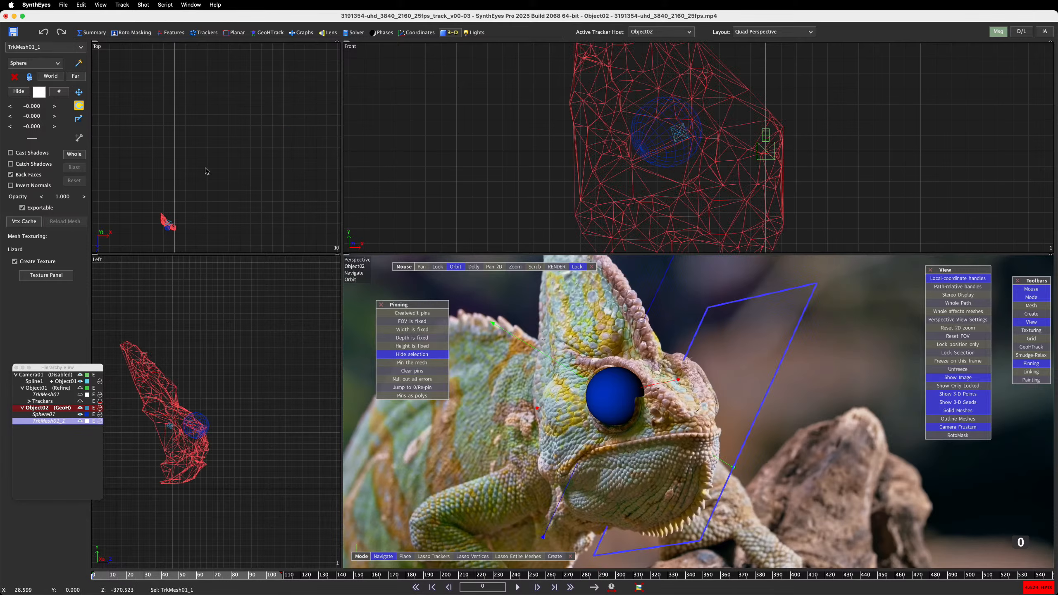
Step: Deselect the lizard mesh and import the Blender-exported OBJ from ProjectFiles/Geometry as a separate mesh, stripping its normals
{"action": "left_click", "coordinate": [201, 150]}
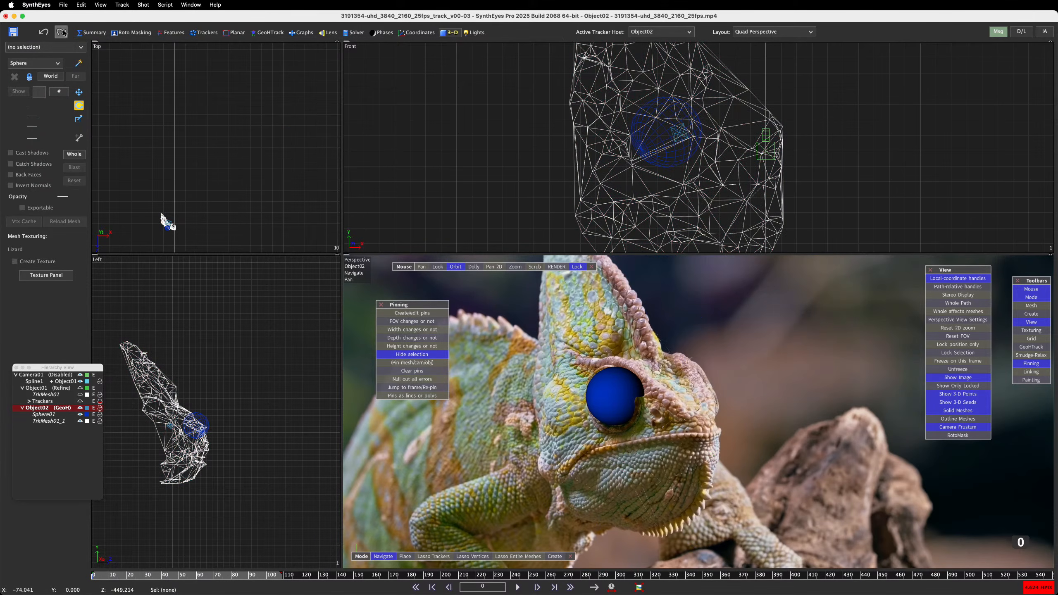
{"action": "left_click", "coordinate": [63, 5]}
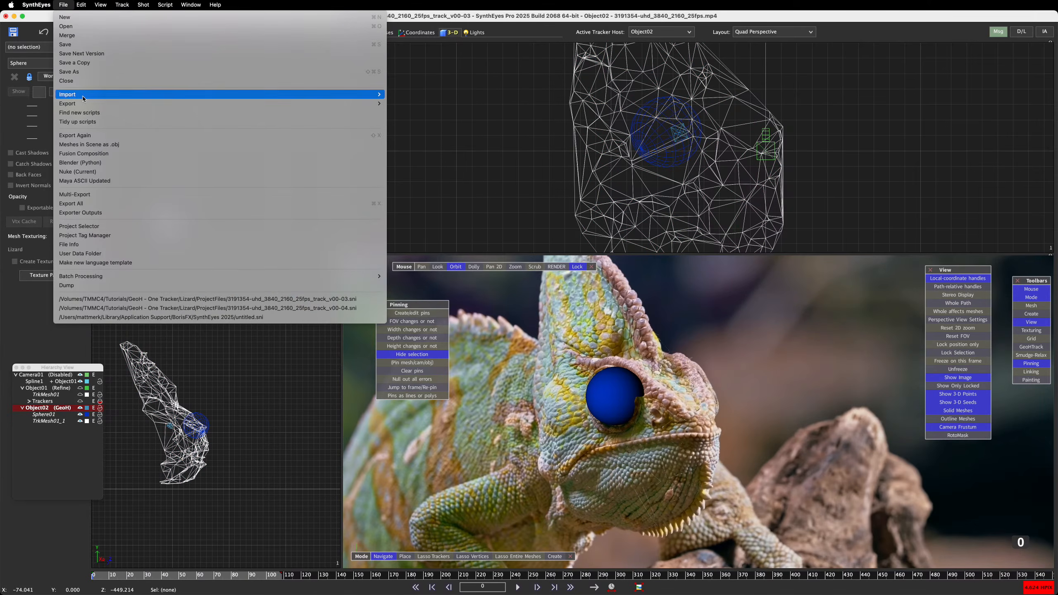
{"action": "left_click", "coordinate": [420, 104]}
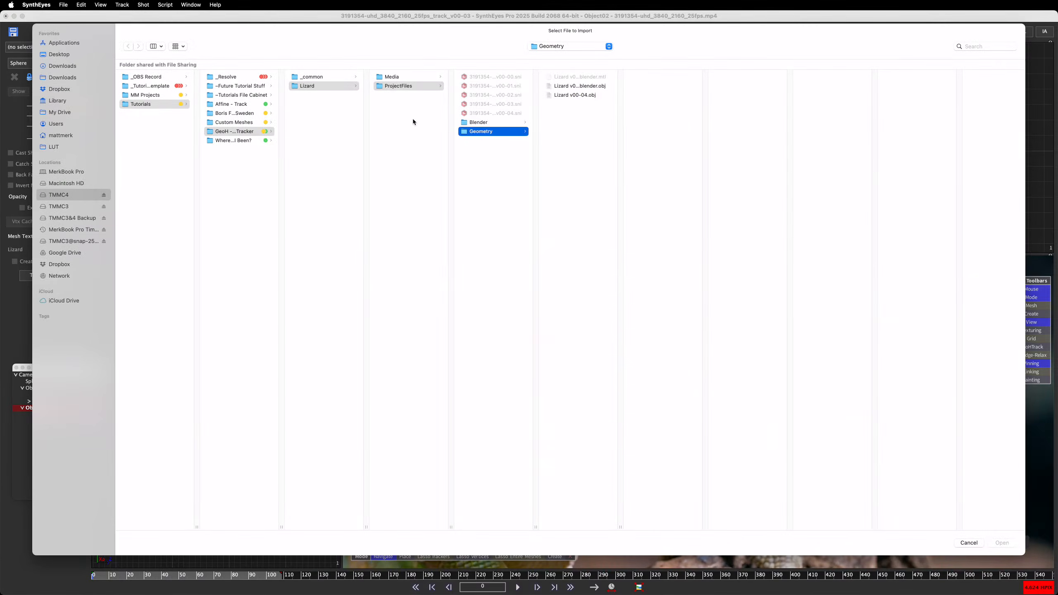
{"action": "left_click", "coordinate": [592, 87]}
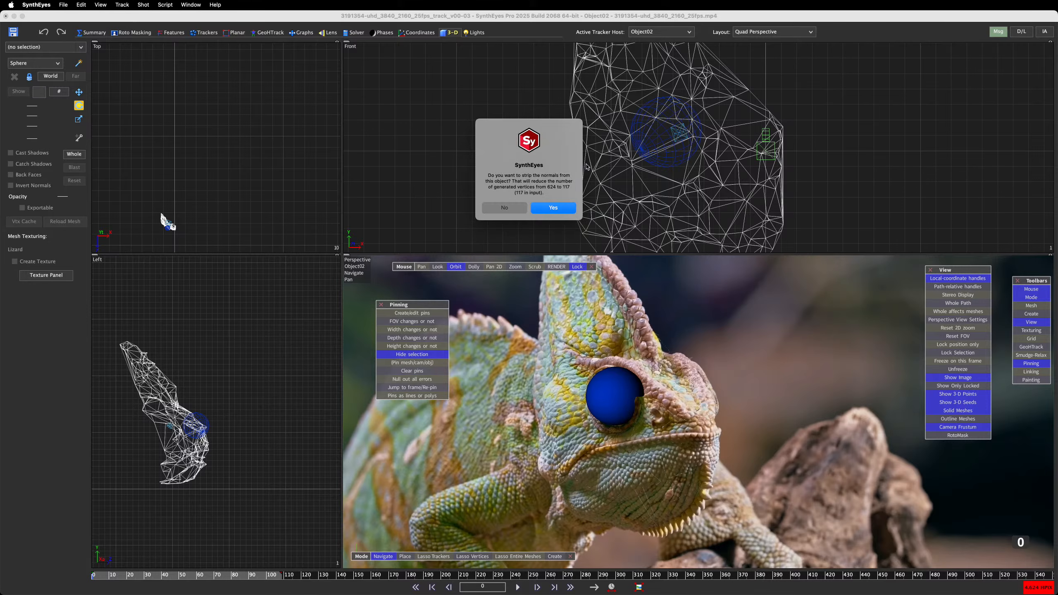
{"action": "left_click", "coordinate": [559, 212]}
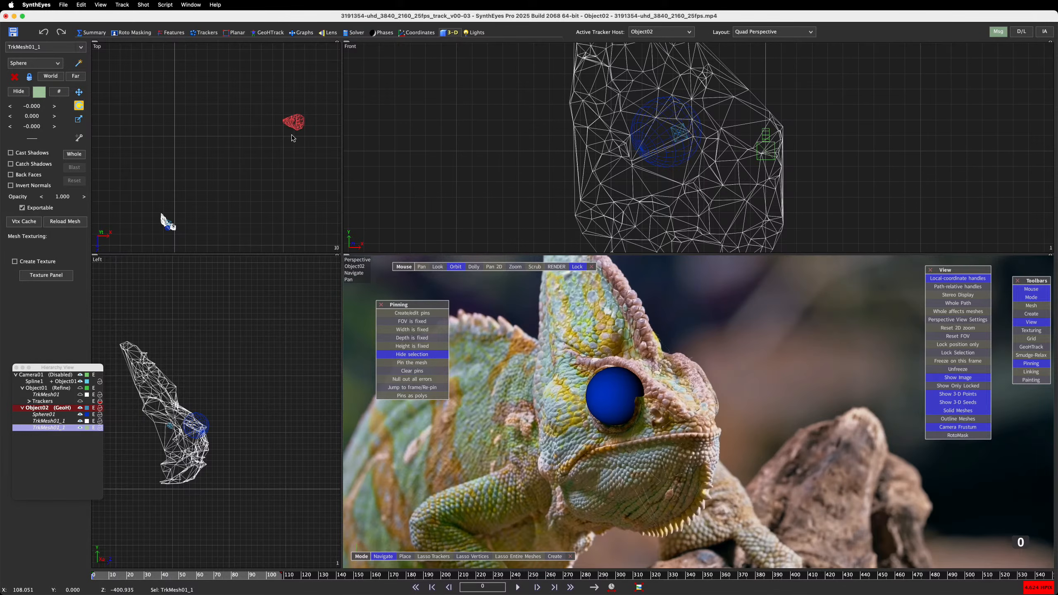
Step: Move the imported mesh close to the original lizard mesh in the Top and Left views
{"action": "scroll", "coordinate": [236, 406], "scroll_direction": "down", "scroll_amount": 3}
{"action": "scroll", "coordinate": [240, 419], "scroll_direction": "down", "scroll_amount": 8}
{"action": "scroll", "coordinate": [233, 370], "scroll_direction": "up", "scroll_amount": 3}
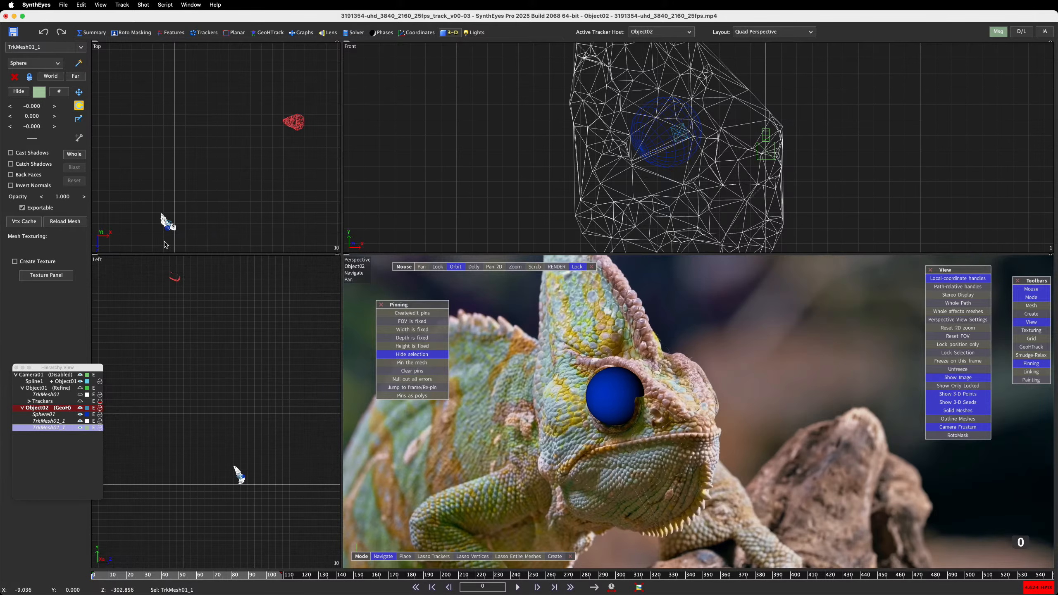
{"action": "scroll", "coordinate": [164, 241], "scroll_direction": "up", "scroll_amount": 5}
{"action": "left_click", "coordinate": [210, 174]}
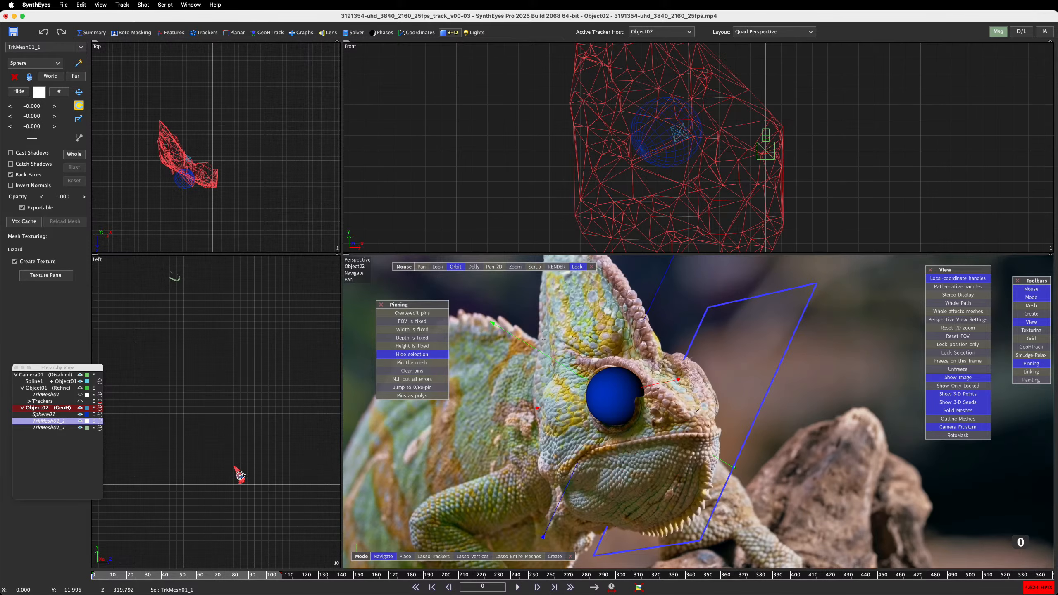
{"action": "scroll", "coordinate": [236, 180], "scroll_direction": "down", "scroll_amount": 6}
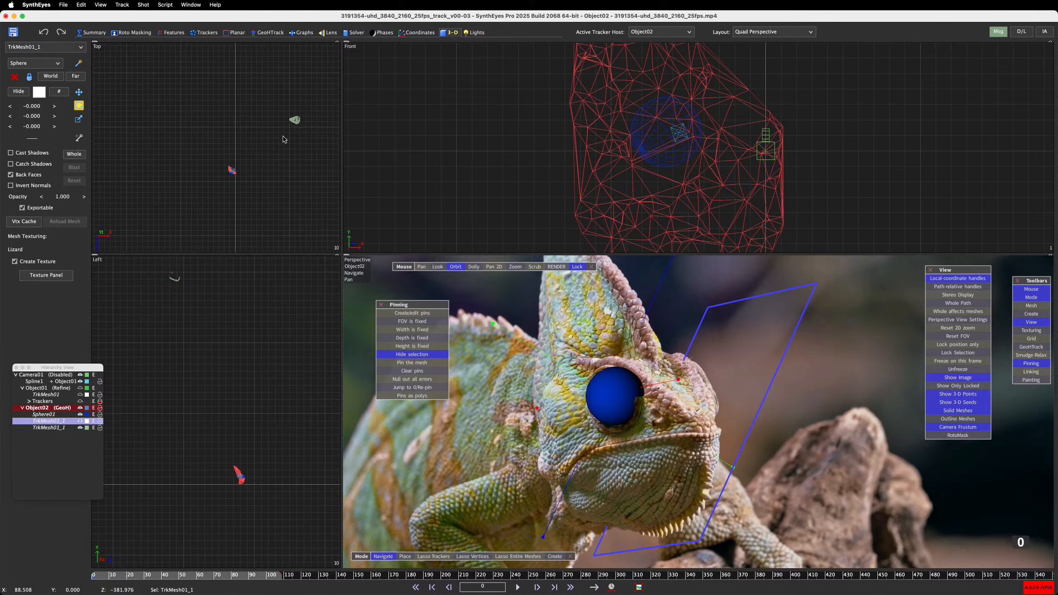
{"action": "scroll", "coordinate": [284, 136], "scroll_direction": "up", "scroll_amount": 3}
{"action": "left_click", "coordinate": [306, 102]}
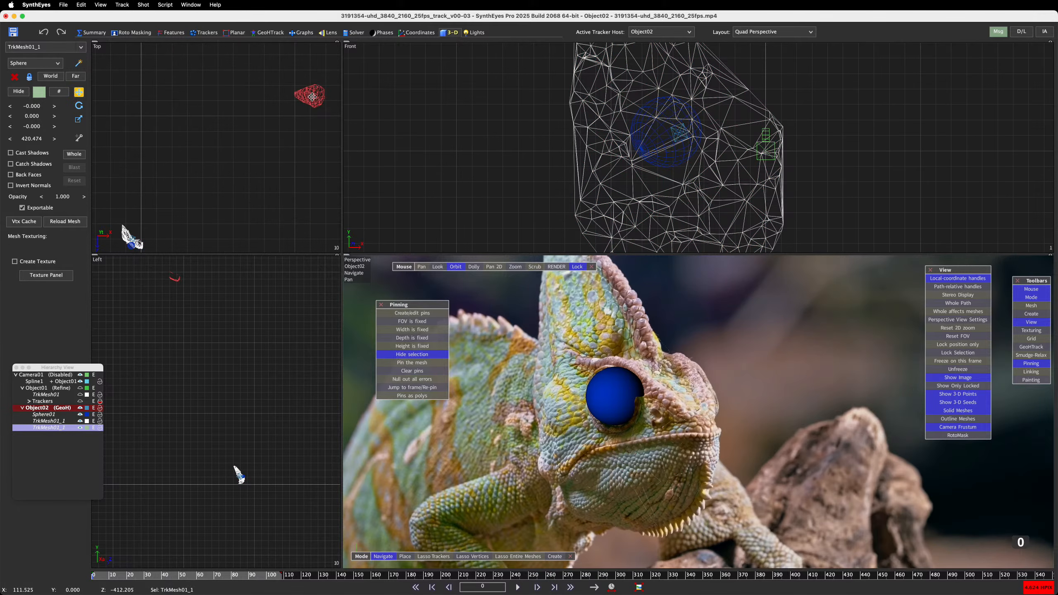
{"action": "left_click_drag", "start_coordinate": [283, 134], "coordinate": [121, 252]}
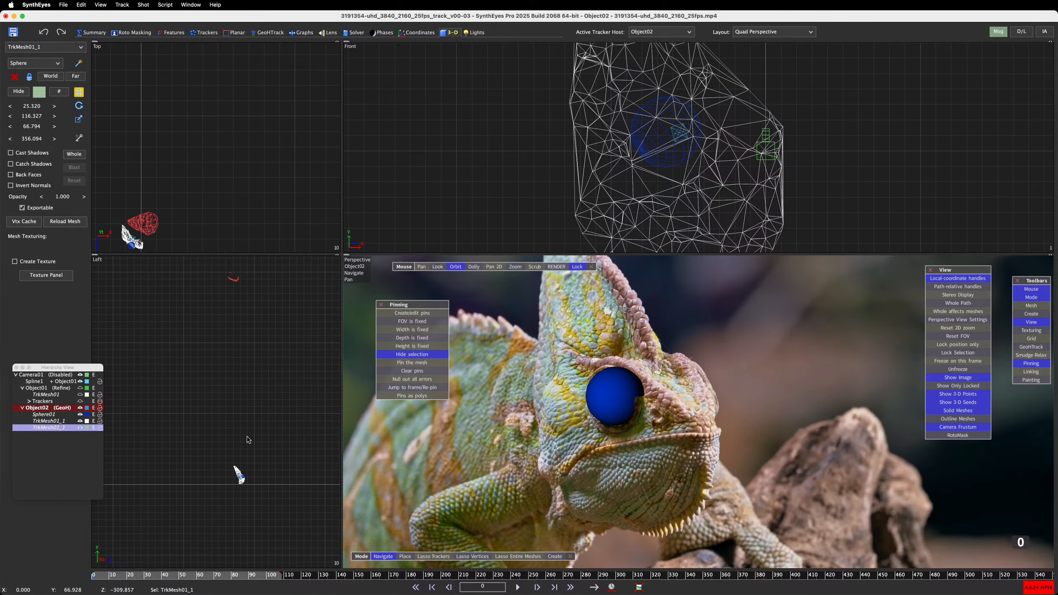
{"action": "left_click_drag", "start_coordinate": [235, 287], "coordinate": [240, 473]}
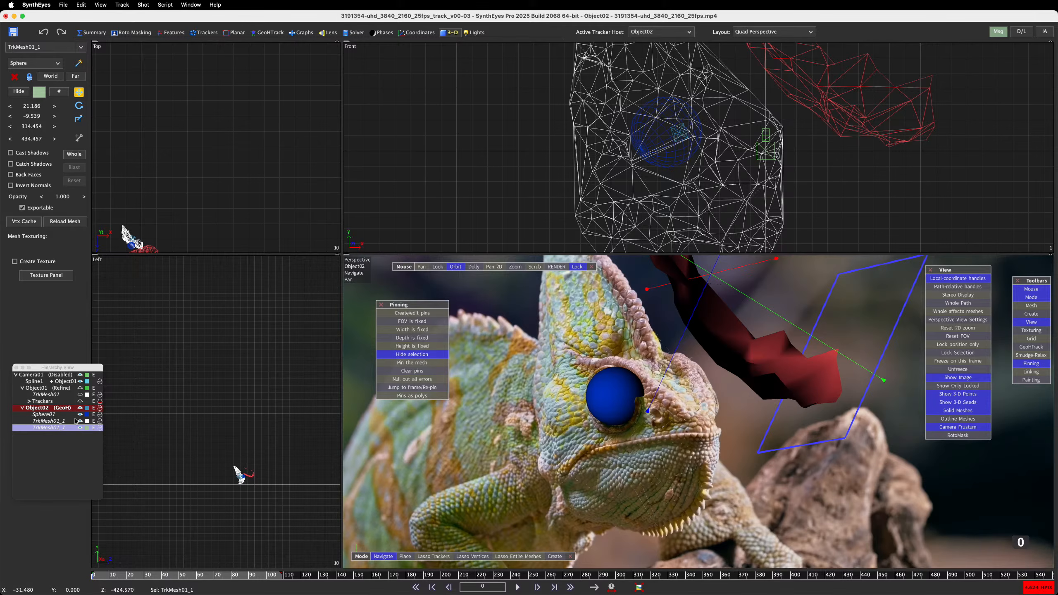
Step: Rename the imported mesh under Object02 as TrkMesh03
{"action": "left_click", "coordinate": [65, 434]}
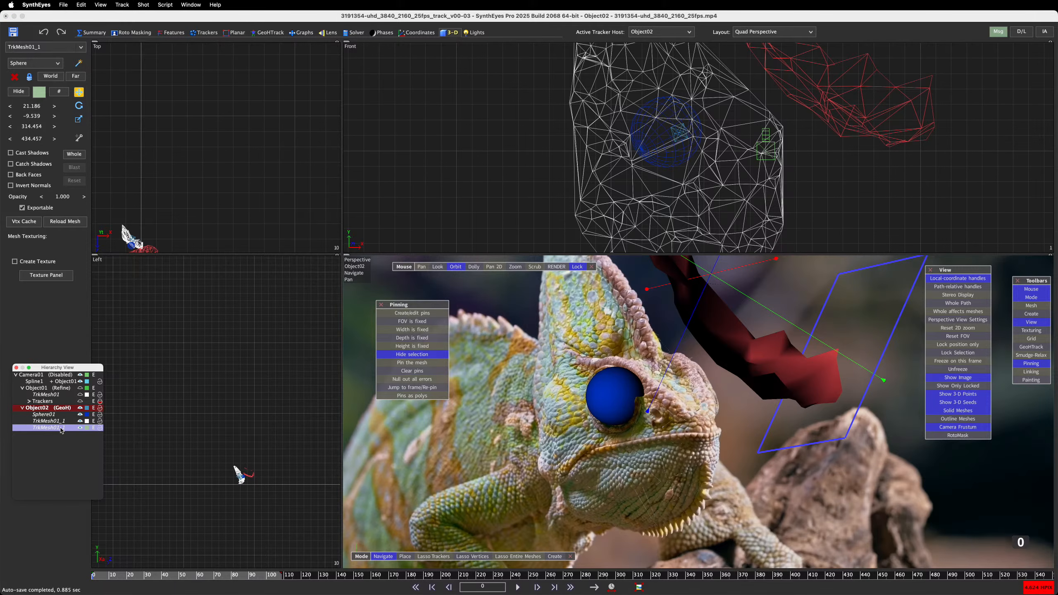
{"action": "double_click", "coordinate": [61, 428]}
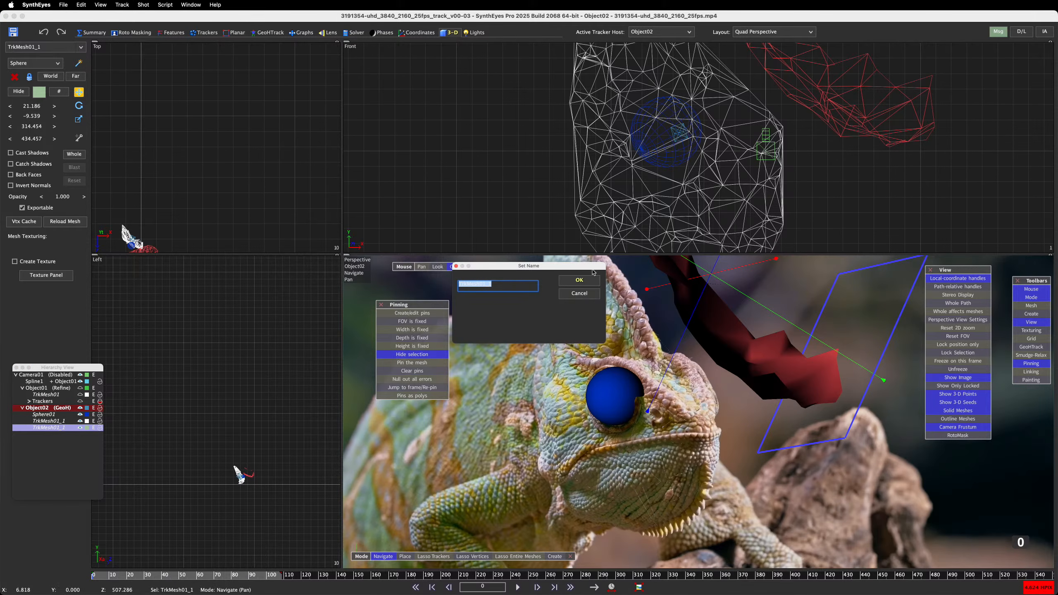
{"action": "left_click", "coordinate": [499, 288]}
{"action": "key", "text": "Return"}
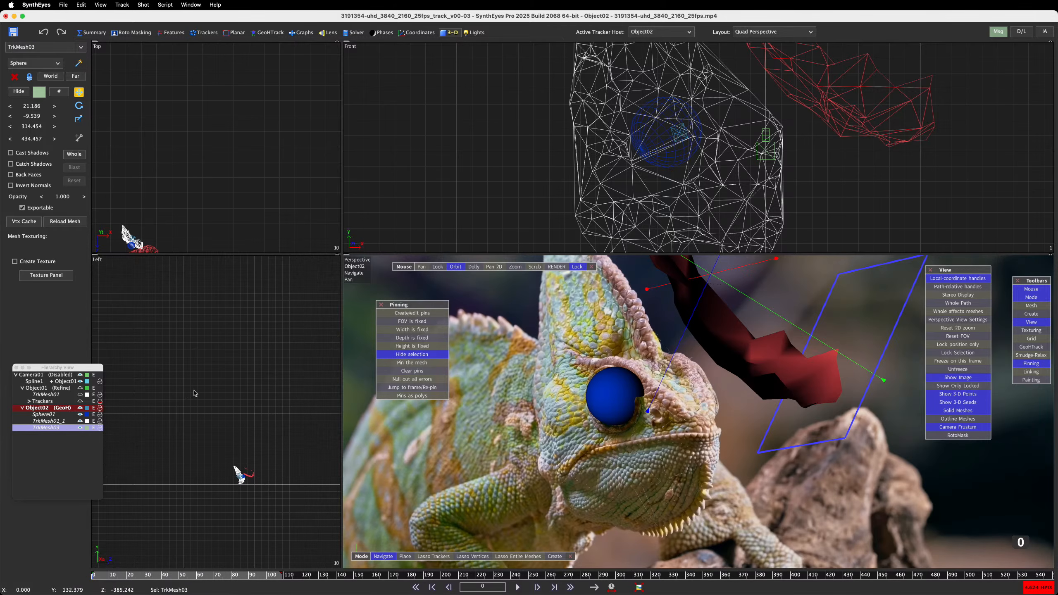
{"action": "left_click", "coordinate": [59, 422]}
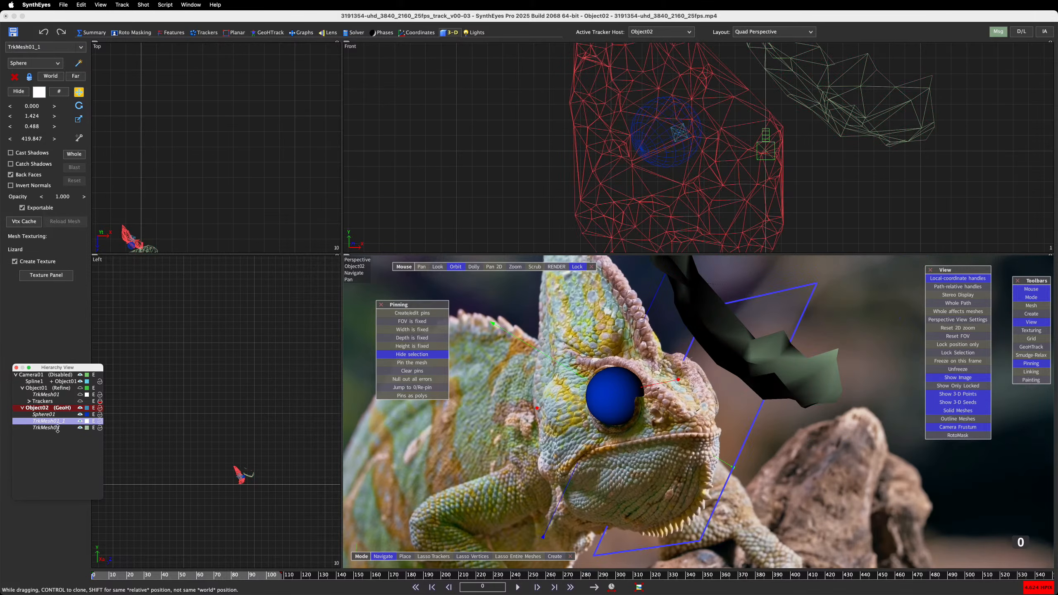
{"action": "double_click", "coordinate": [59, 428]}
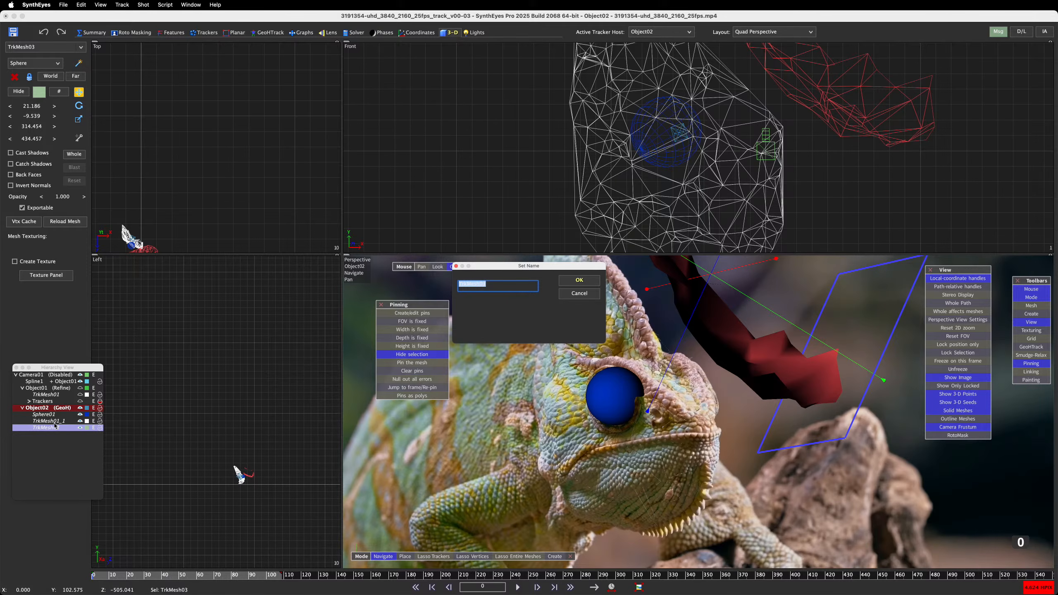
{"action": "key", "text": "Return"}
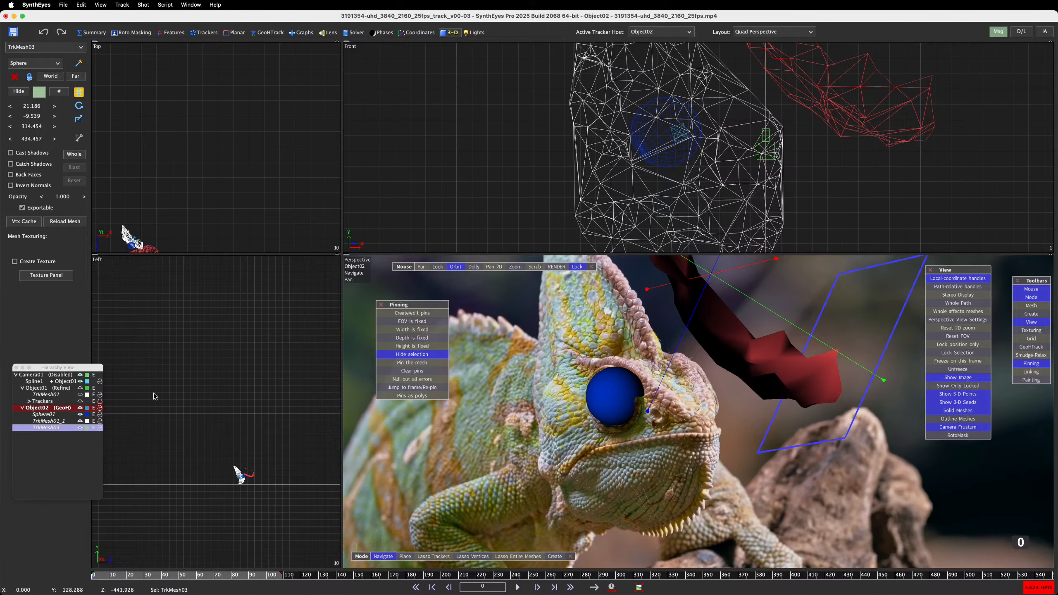
Step: Rename the original lizard mesh under Object02 as TrkMesh02
{"action": "left_click", "coordinate": [55, 421]}
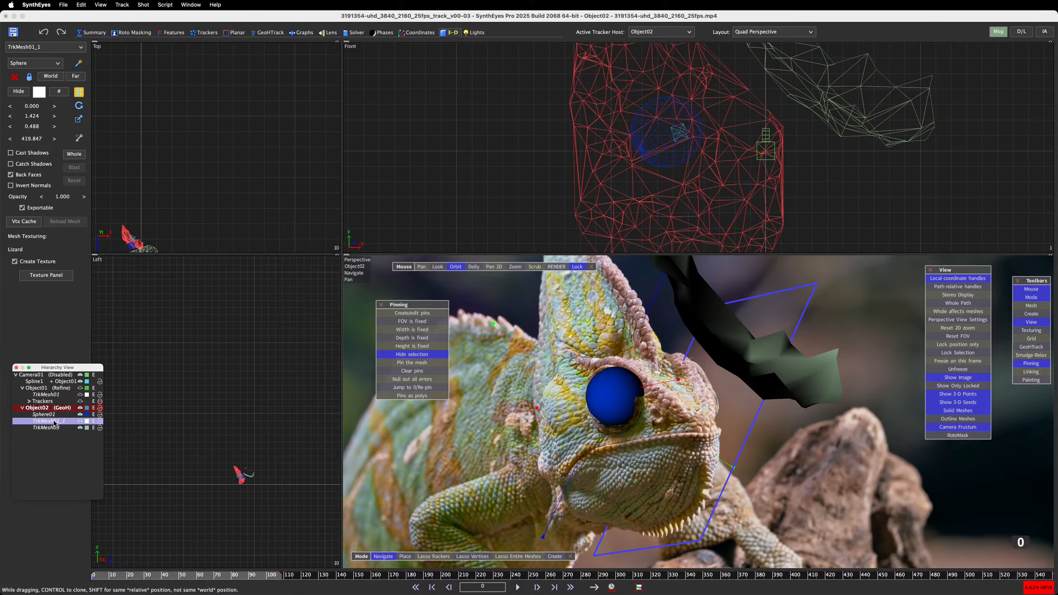
{"action": "double_click", "coordinate": [55, 421]}
{"action": "left_click", "coordinate": [493, 283]}
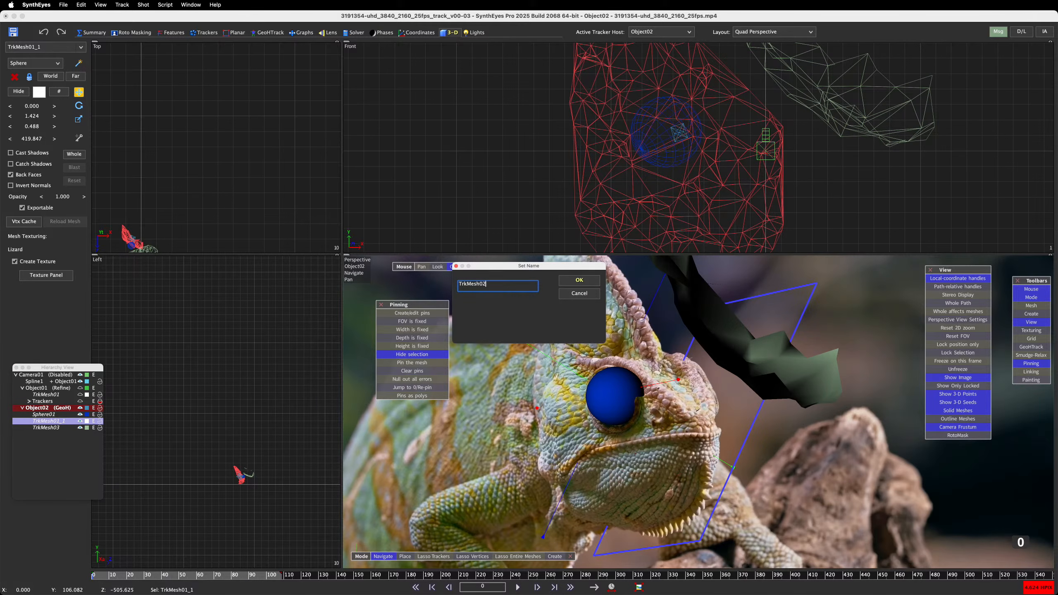
{"action": "type", "text": "2"}
{"action": "key", "text": "Return"}
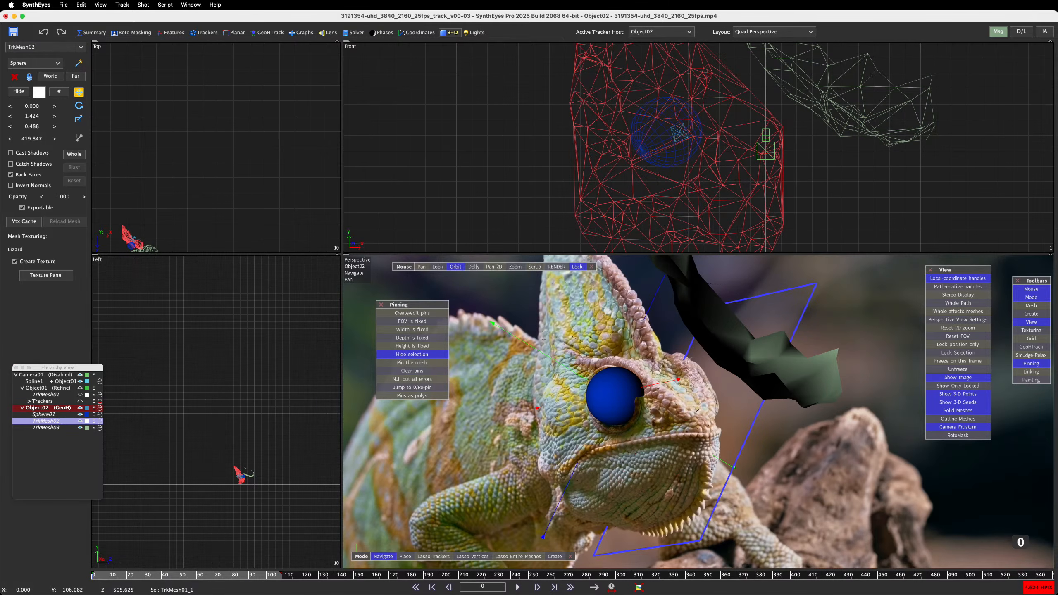
Step: Send the Synthia chat assistant the command "make trkmesh03's transform trkmesh02's transform"
{"action": "left_click", "coordinate": [1044, 33]}
{"action": "left_click_drag", "start_coordinate": [137, 20], "coordinate": [260, 60]}
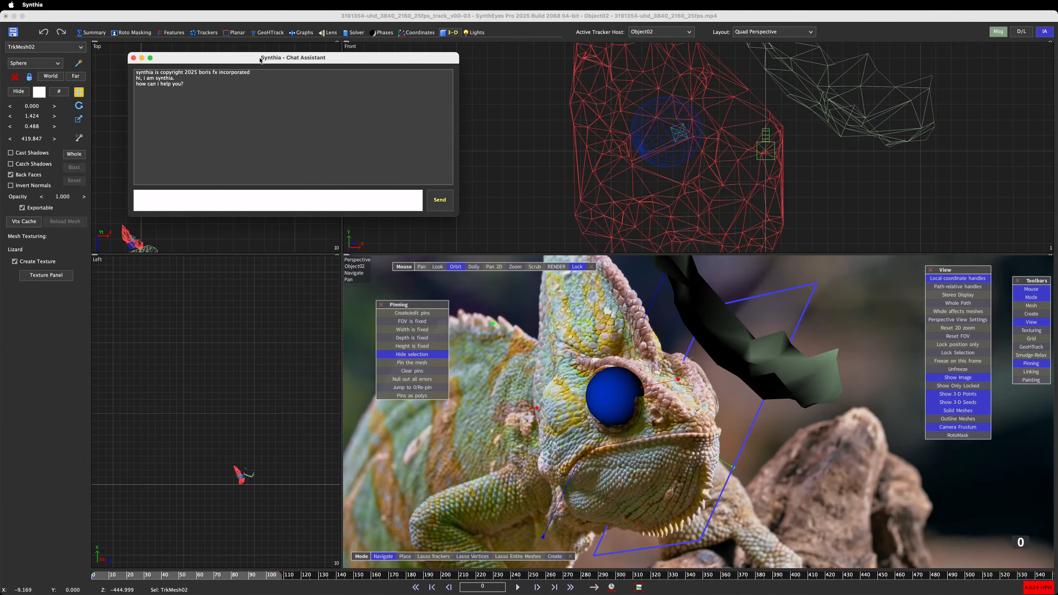
{"action": "left_click", "coordinate": [63, 384]}
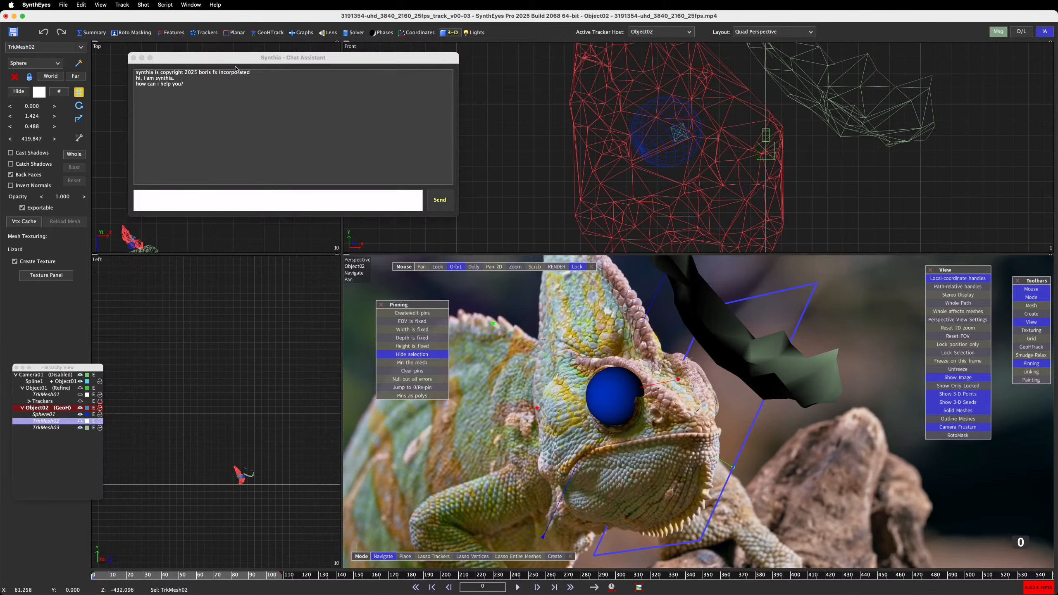
{"action": "middle_click_drag", "start_coordinate": [179, 238], "coordinate": [212, 214]}
{"action": "left_click", "coordinate": [202, 200]}
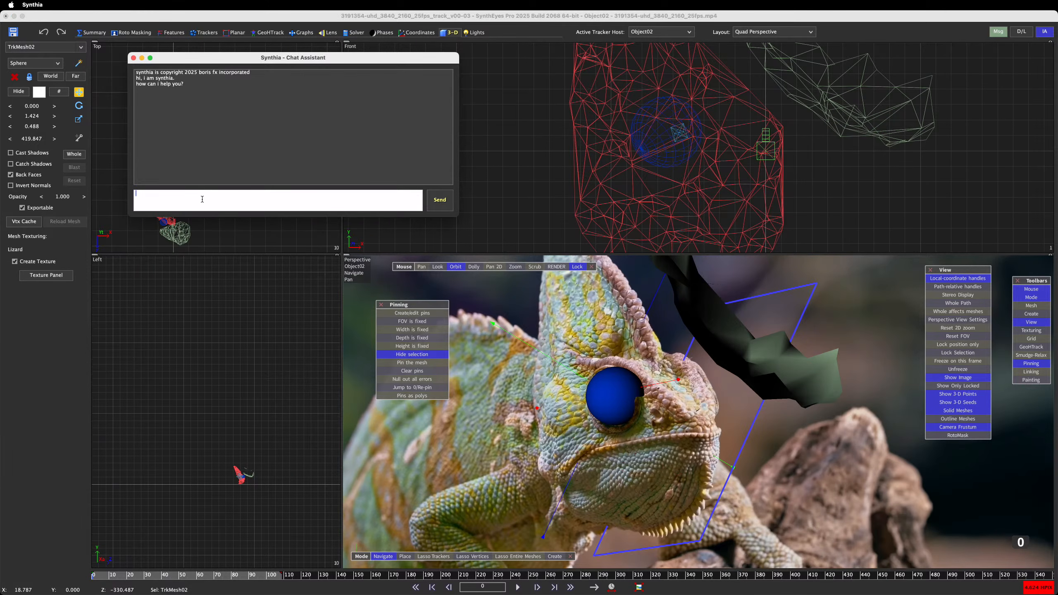
{"action": "left_click_drag", "start_coordinate": [230, 57], "coordinate": [0, 125]}
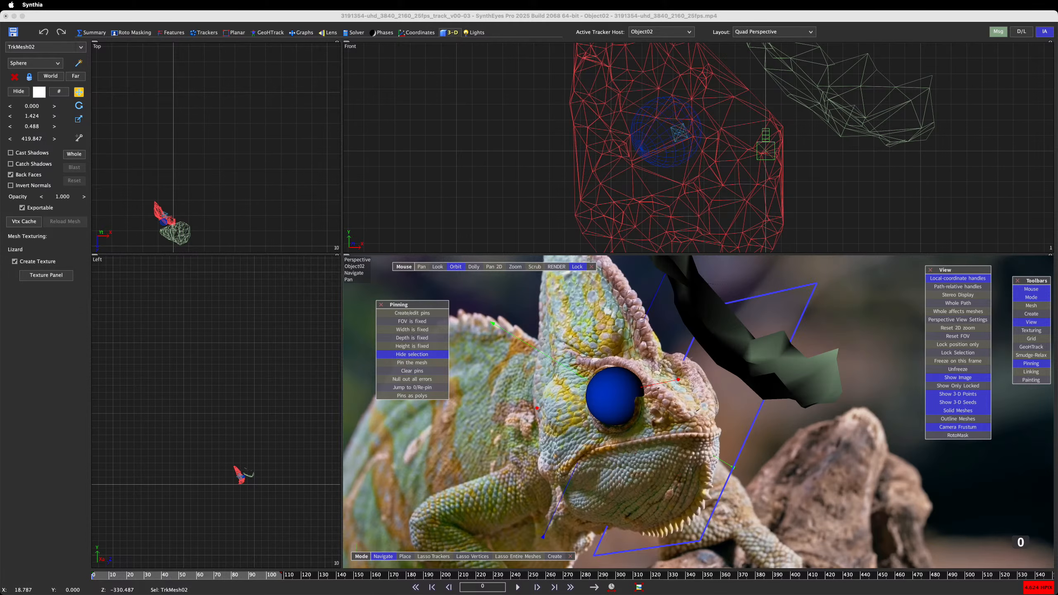
{"action": "left_click_drag", "start_coordinate": [0, 125], "coordinate": [348, 330]}
{"action": "type", "text": "make"}
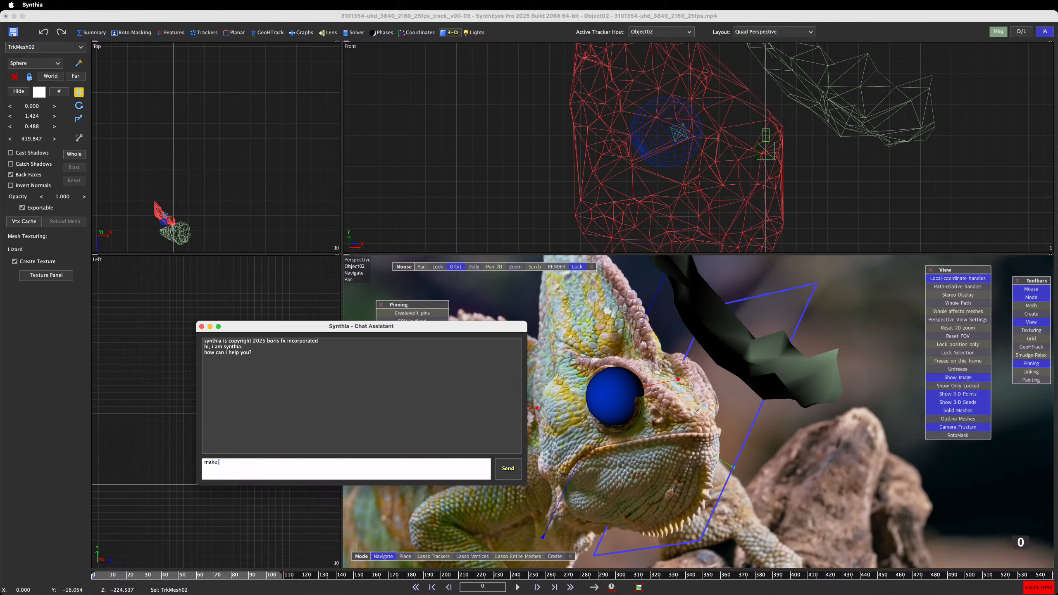
{"action": "type", "text": " trkme"}
{"action": "key", "text": "Return"}
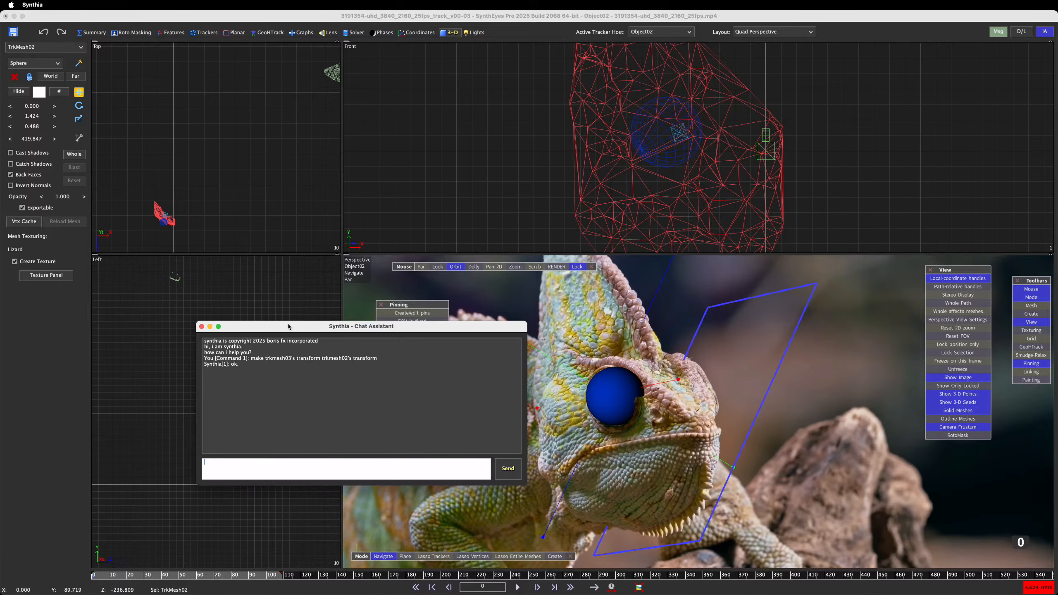
Step: Select TrkMesh03 and move it beside the original lizard mesh in the Top and Left views
{"action": "left_click", "coordinate": [333, 78]}
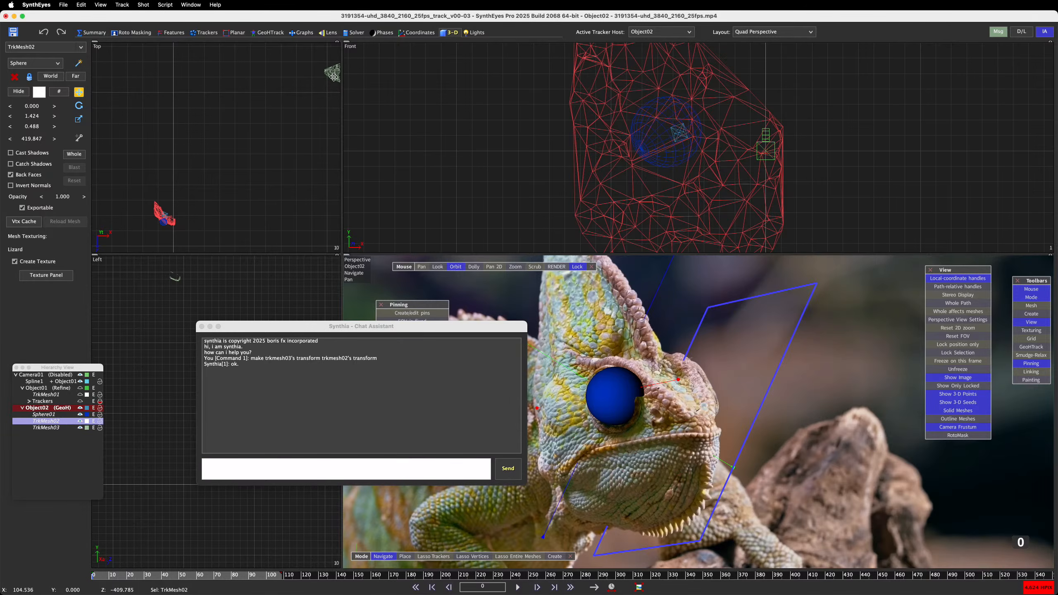
{"action": "left_click", "coordinate": [334, 74]}
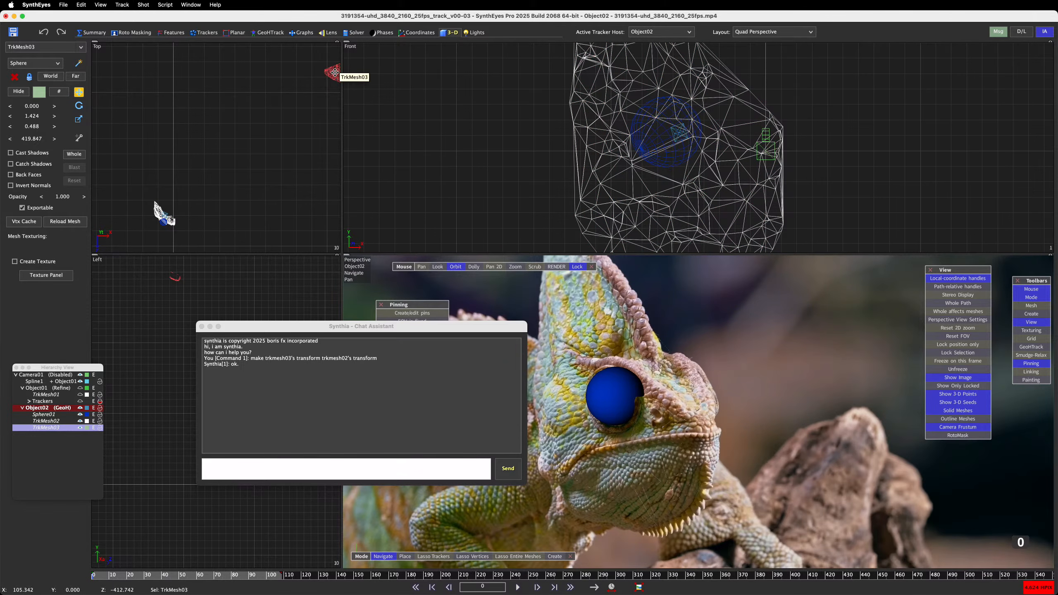
{"action": "left_click_drag", "start_coordinate": [334, 73], "coordinate": [199, 217]}
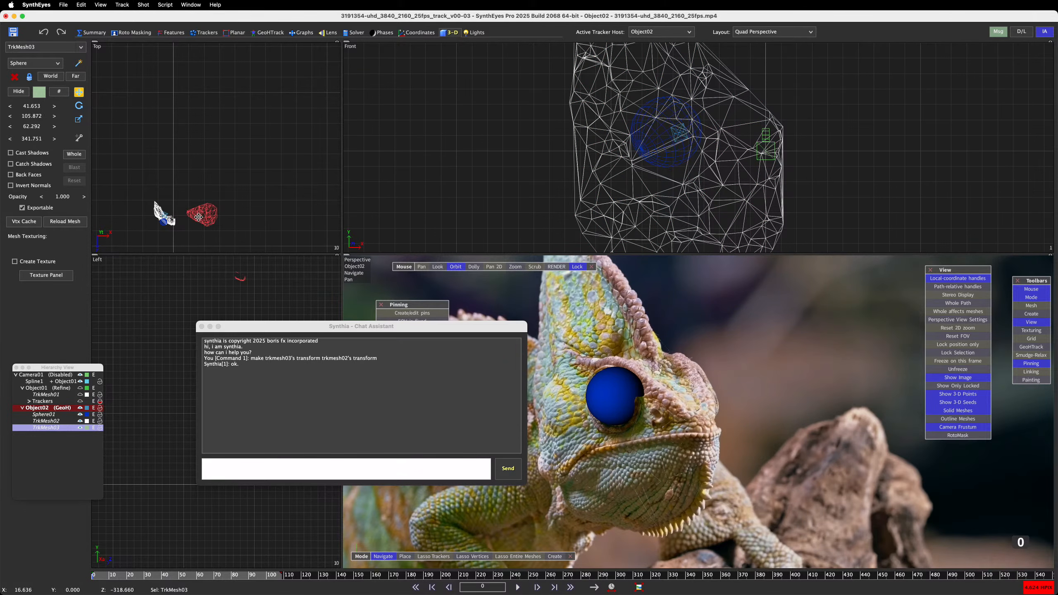
{"action": "left_click_drag", "start_coordinate": [257, 324], "coordinate": [390, 297]}
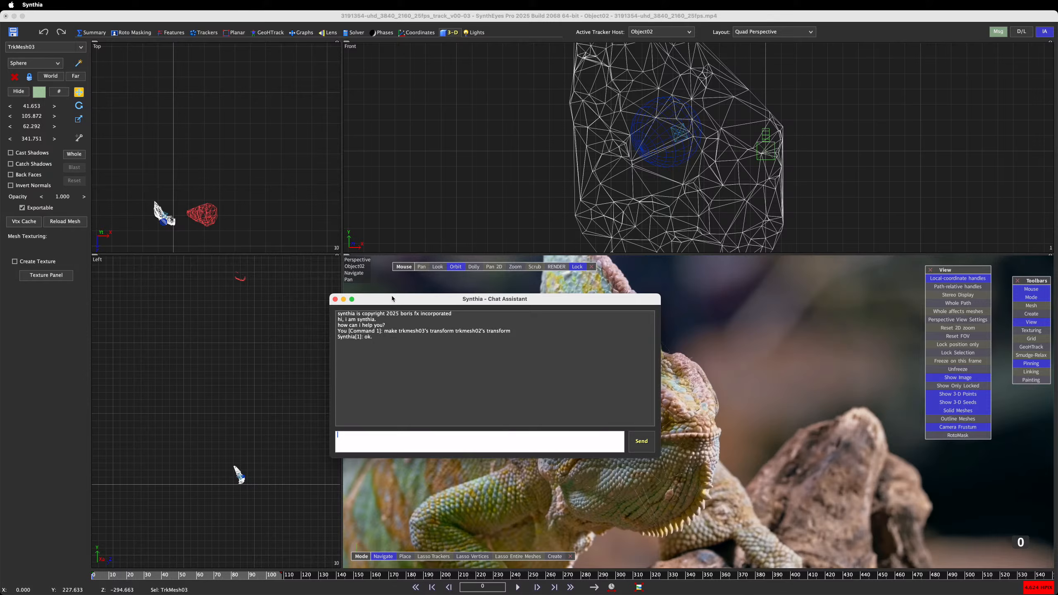
{"action": "left_click", "coordinate": [241, 279]}
{"action": "left_click_drag", "start_coordinate": [240, 279], "coordinate": [240, 472]}
Step: Compare the placement of TrkMesh03 and the original mesh in the Left and Front views, and close the Synthia chat assistant
{"action": "scroll", "coordinate": [241, 473], "scroll_direction": "up", "scroll_amount": 5}
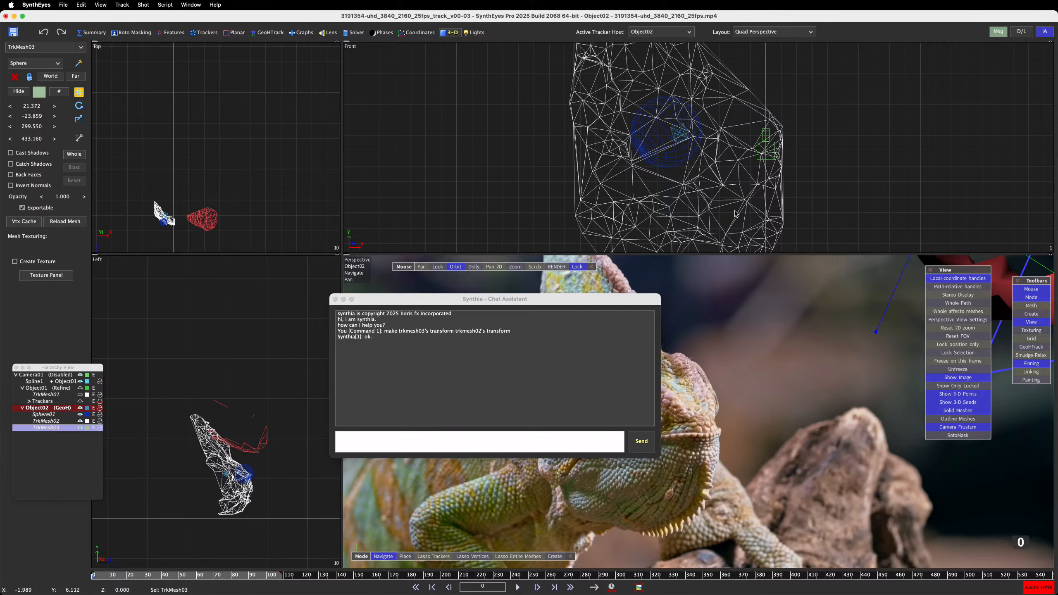
{"action": "scroll", "coordinate": [802, 196], "scroll_direction": "down", "scroll_amount": 5}
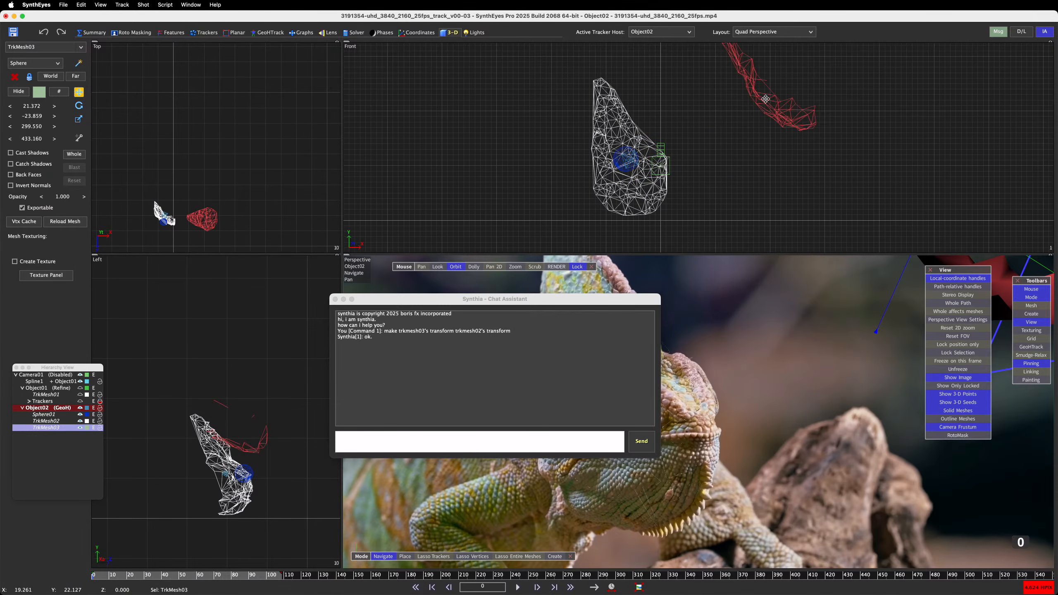
{"action": "middle_click_drag", "start_coordinate": [768, 103], "coordinate": [672, 137]}
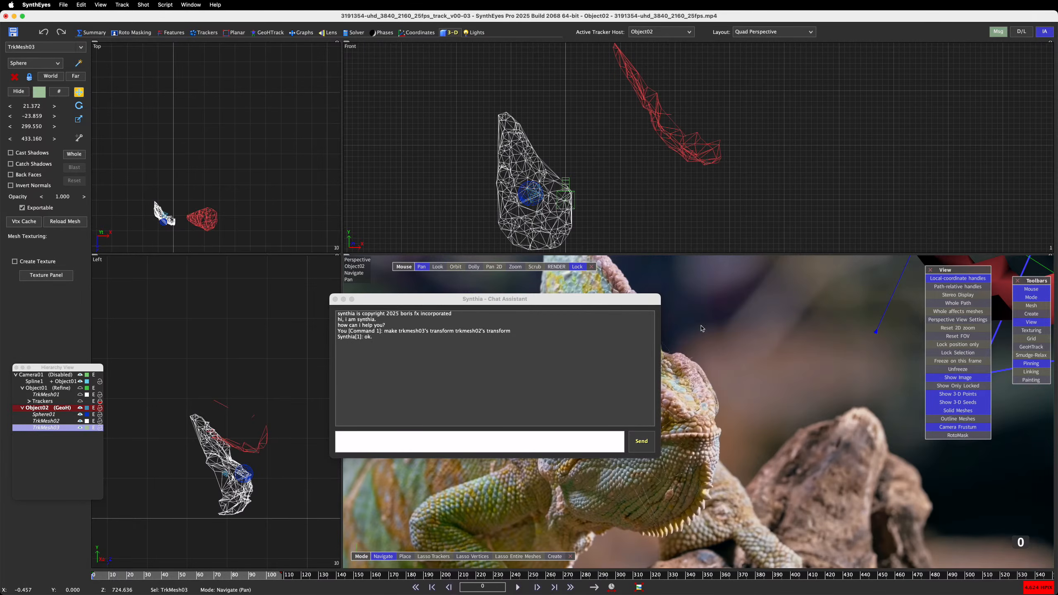
{"action": "left_click", "coordinate": [379, 441]}
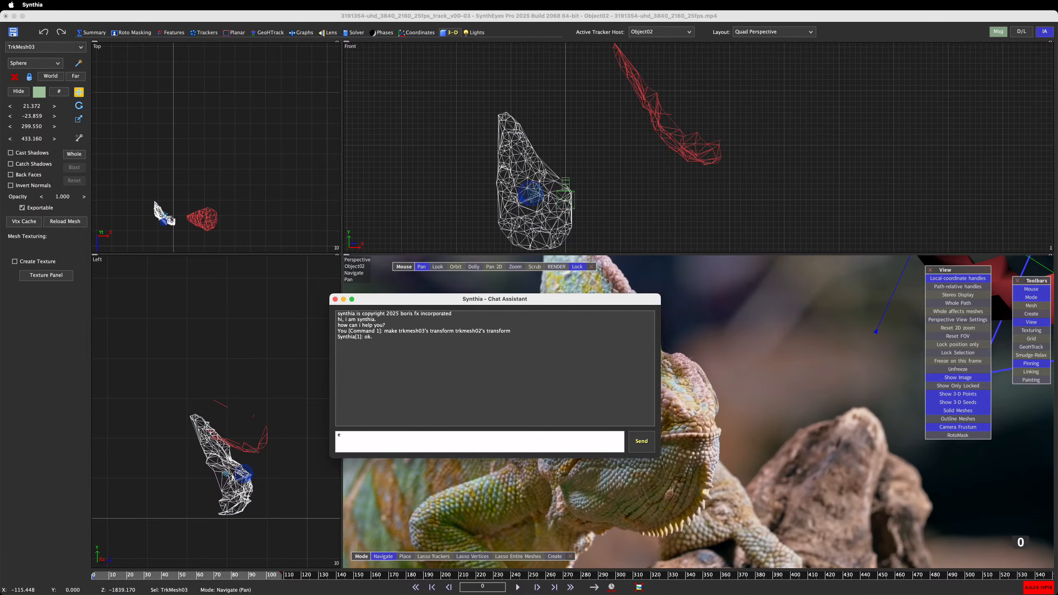
{"action": "key", "text": "Return"}
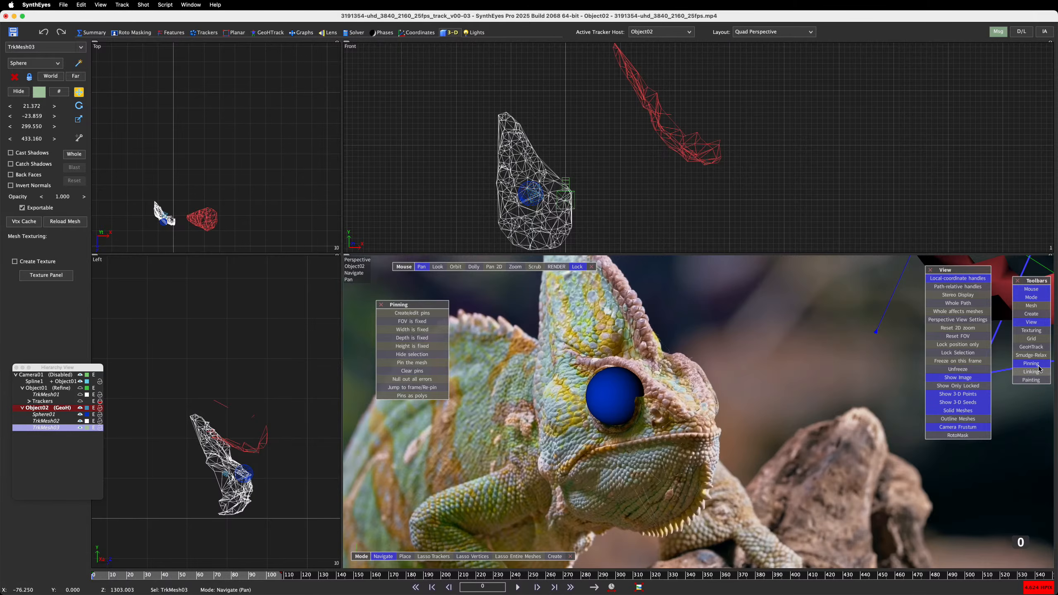
Step: Show the GeoHTrack toolbar, place it beside the Pinning toolbar, and turn on Edit Pivots
{"action": "left_click", "coordinate": [1034, 348]}
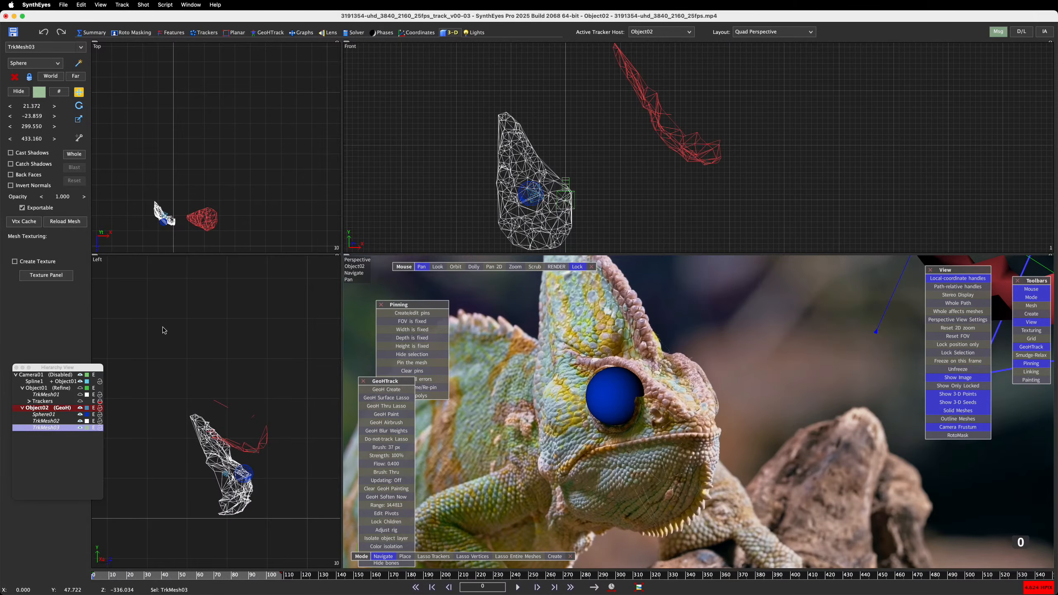
{"action": "left_click", "coordinate": [381, 382]}
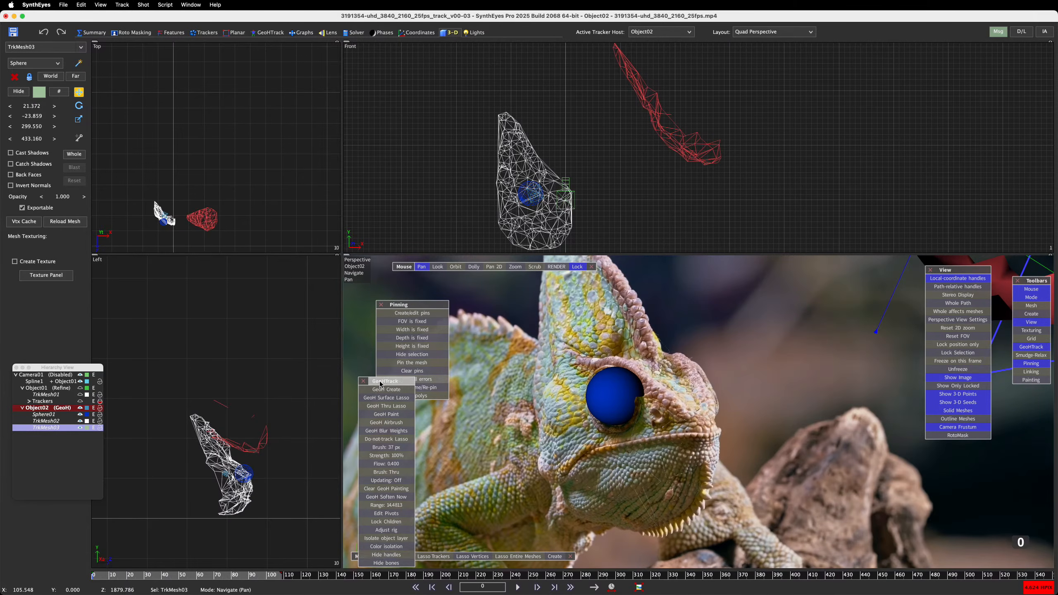
{"action": "left_click_drag", "start_coordinate": [380, 382], "coordinate": [484, 302]}
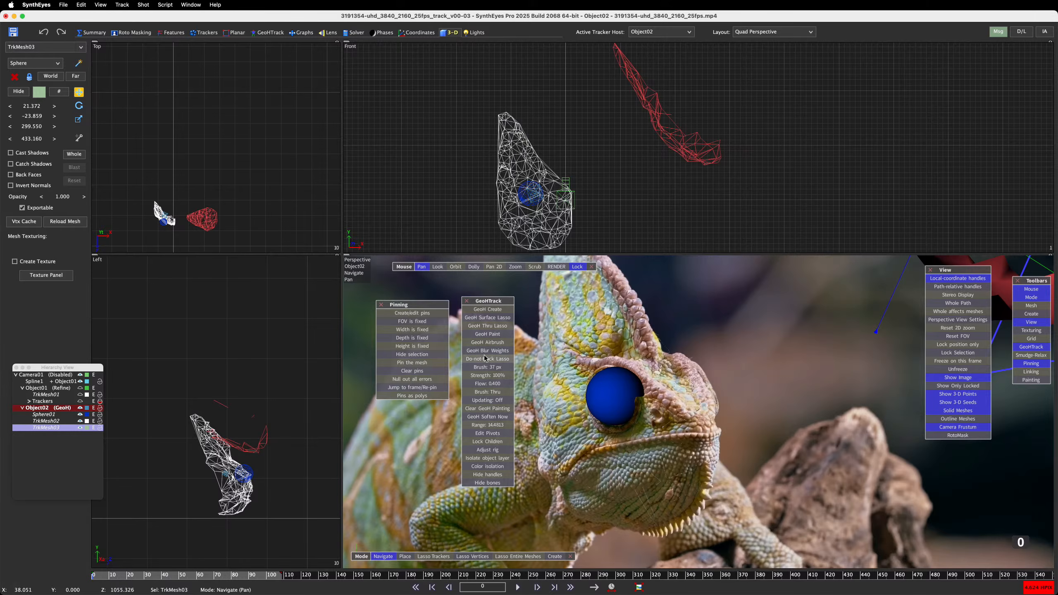
{"action": "left_click", "coordinate": [491, 434]}
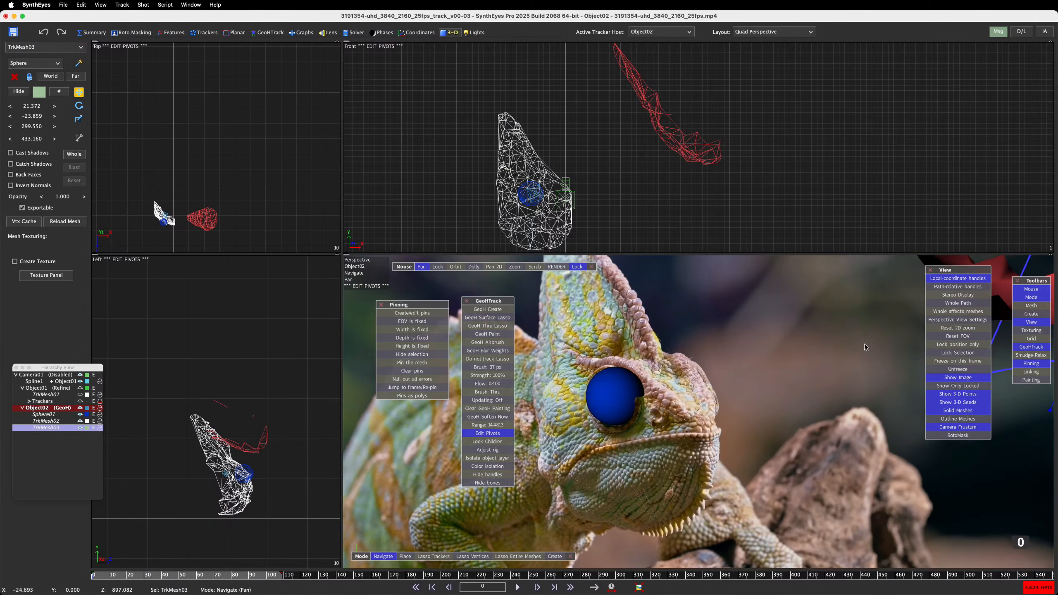
Step: Examine where TrkMesh03 and its handles sit relative to the footage in the locked perspective view
{"action": "scroll", "coordinate": [749, 342], "scroll_direction": "down", "scroll_amount": 7}
{"action": "middle_click_drag", "start_coordinate": [764, 398], "coordinate": [641, 429]}
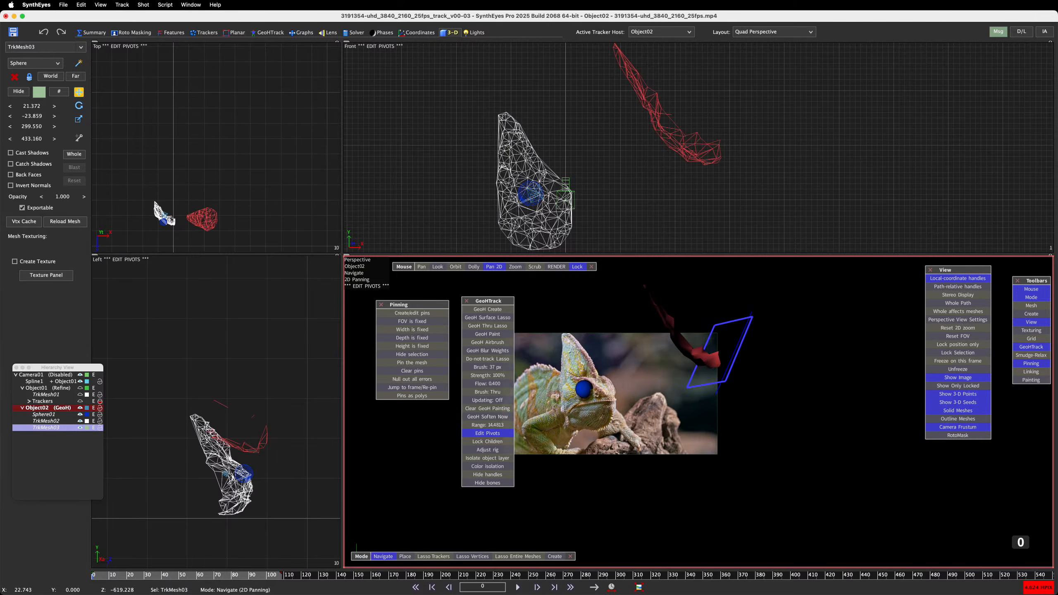
{"action": "scroll", "coordinate": [788, 376], "scroll_direction": "down", "scroll_amount": 7}
{"action": "middle_click_drag", "start_coordinate": [805, 462], "coordinate": [620, 466]}
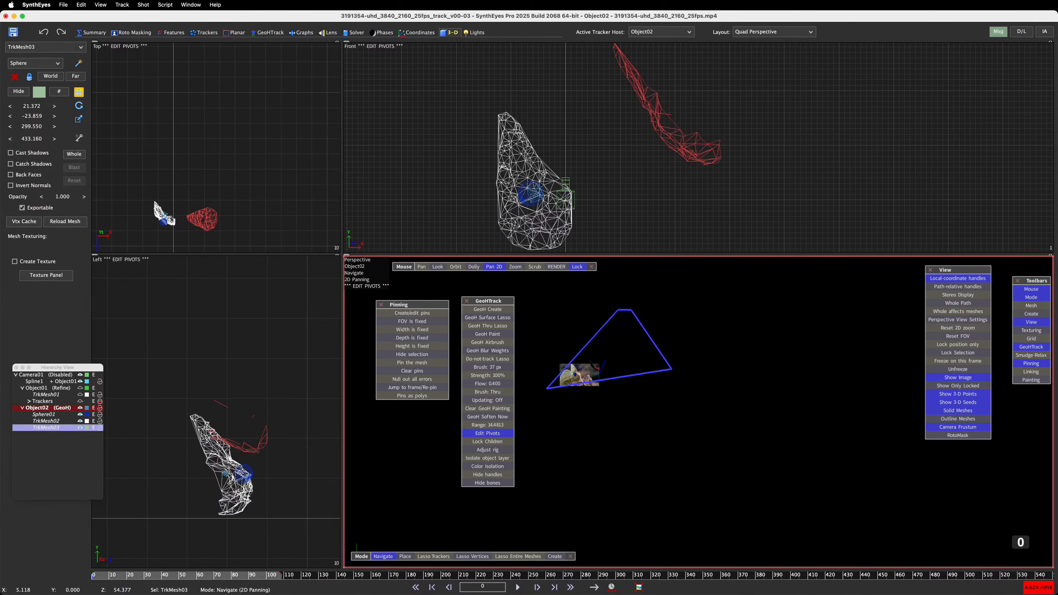
{"action": "scroll", "coordinate": [732, 404], "scroll_direction": "up", "scroll_amount": 5}
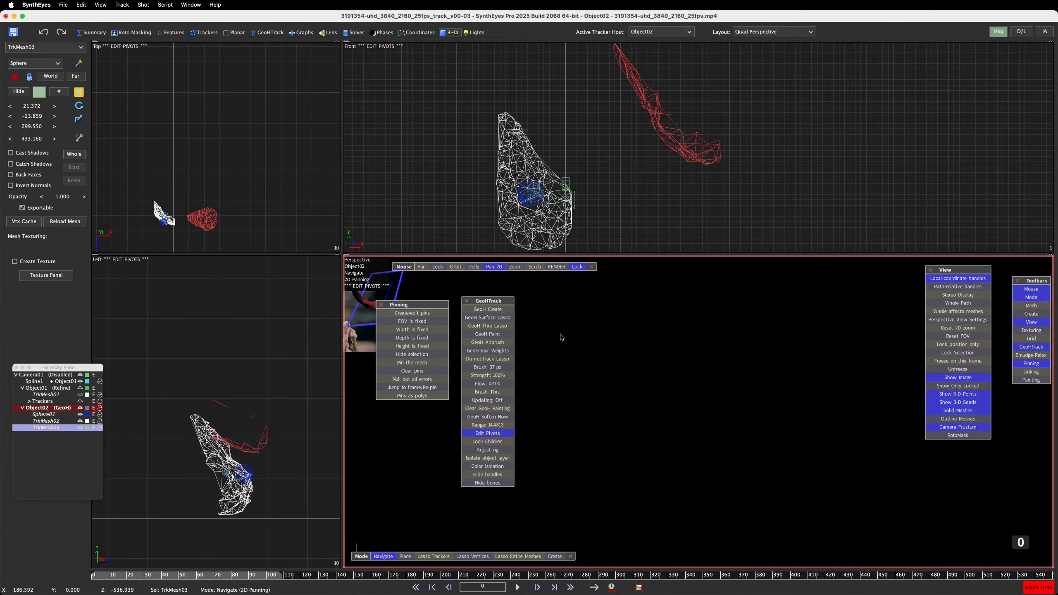
{"action": "middle_click_drag", "start_coordinate": [561, 335], "coordinate": [790, 339]}
{"action": "scroll", "coordinate": [617, 346], "scroll_direction": "up", "scroll_amount": 5}
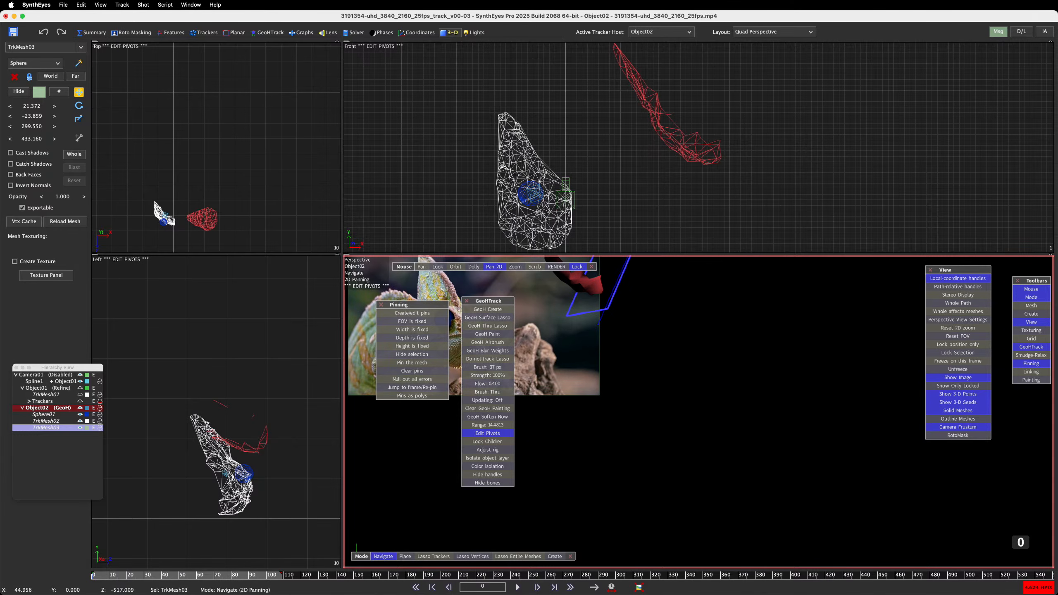
{"action": "scroll", "coordinate": [612, 354], "scroll_direction": "down", "scroll_amount": 7}
{"action": "scroll", "coordinate": [611, 355], "scroll_direction": "up", "scroll_amount": 4}
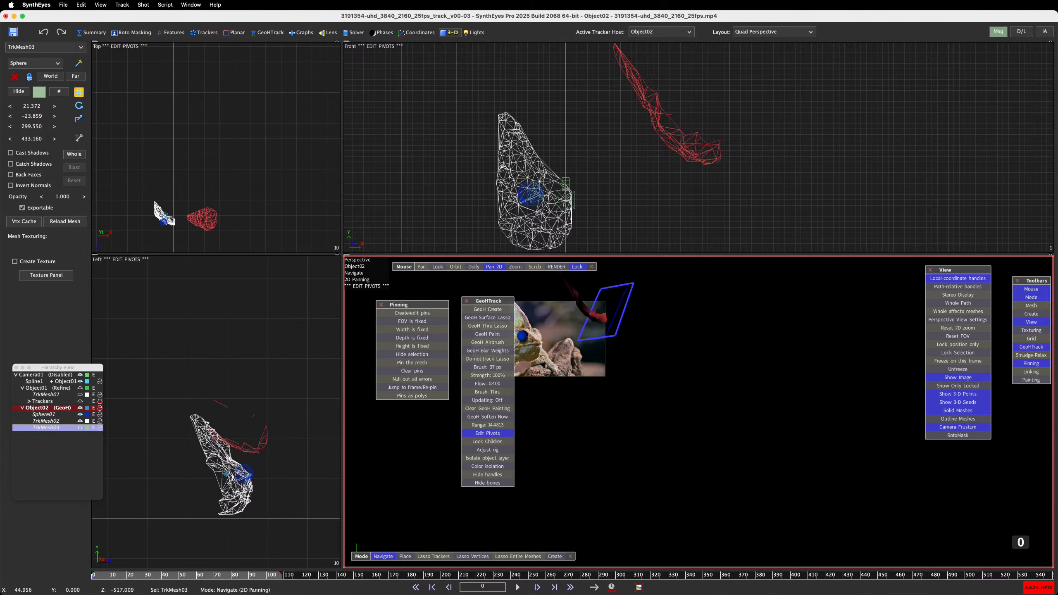
Step: Examine the scene around TrkMesh03 from an unlocked perspective using Orbit and Dolly, and lock the view again
{"action": "left_click", "coordinate": [455, 266]}
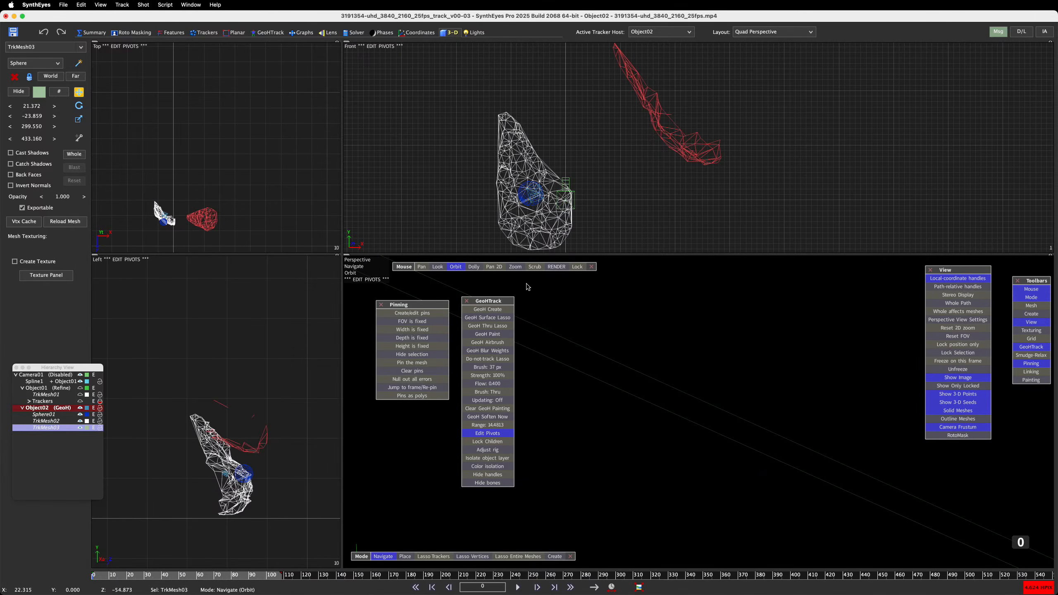
{"action": "left_click", "coordinate": [473, 267]}
{"action": "left_click_drag", "start_coordinate": [698, 412], "coordinate": [542, 20]}
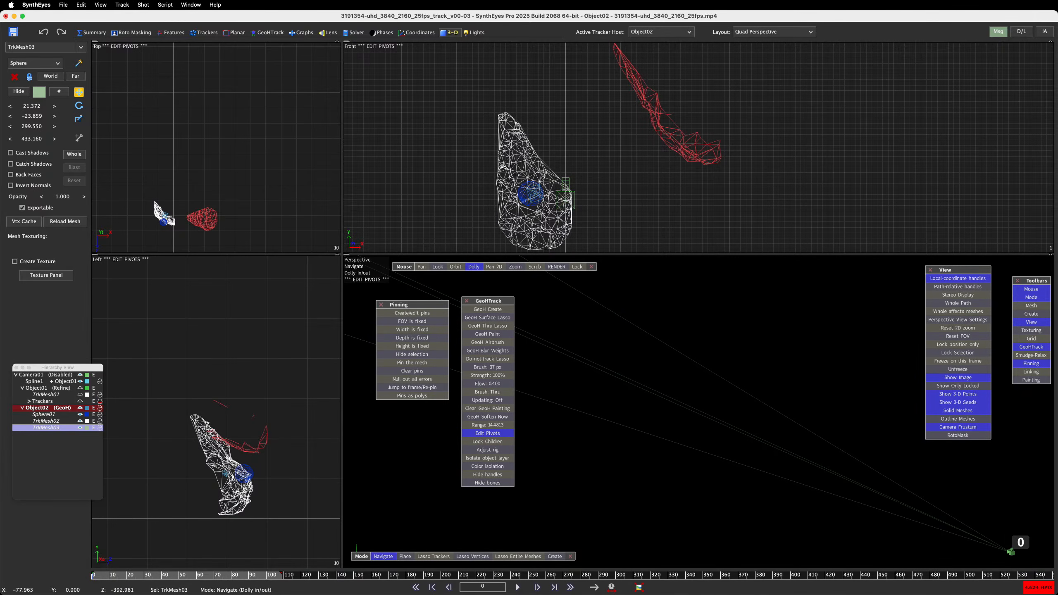
{"action": "left_click", "coordinate": [455, 266]}
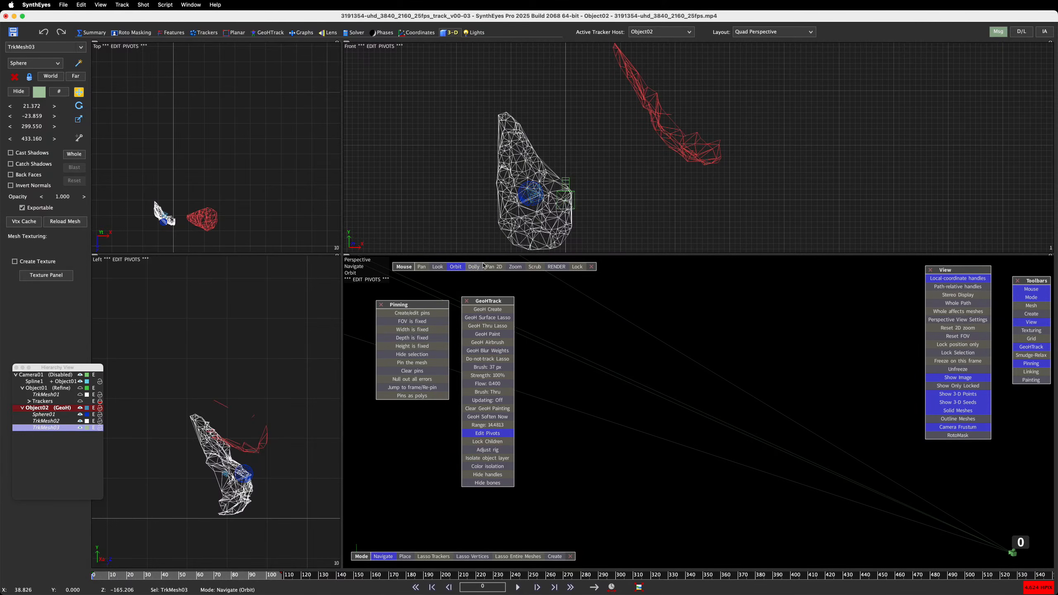
{"action": "left_click_drag", "start_coordinate": [477, 265], "coordinate": [371, 313]}
{"action": "left_click_drag", "start_coordinate": [452, 196], "coordinate": [446, 181]}
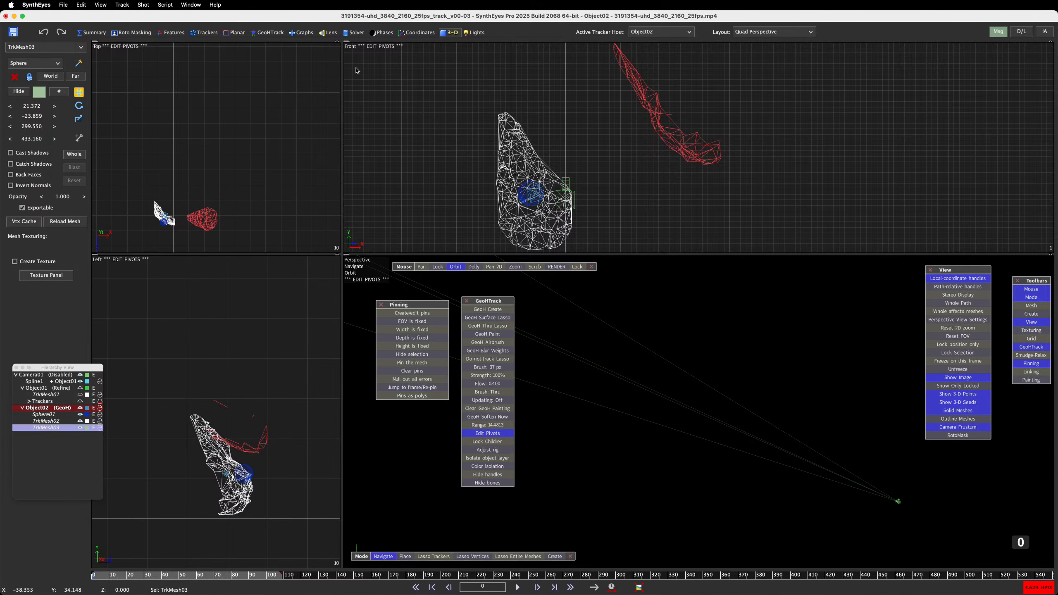
{"action": "mouse_move", "coordinate": [421, 270]}
{"action": "left_mouse_down"}
{"action": "mouse_move", "coordinate": [436, 294]}
{"action": "mouse_move", "coordinate": [687, 298]}
{"action": "left_mouse_up"}
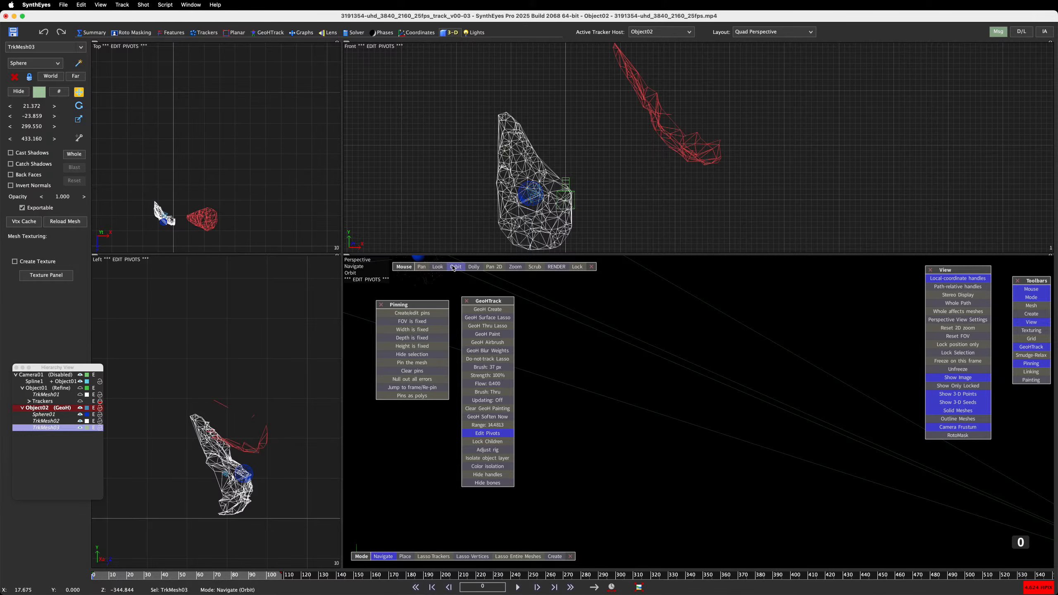
{"action": "left_click_drag", "start_coordinate": [454, 268], "coordinate": [541, 298]}
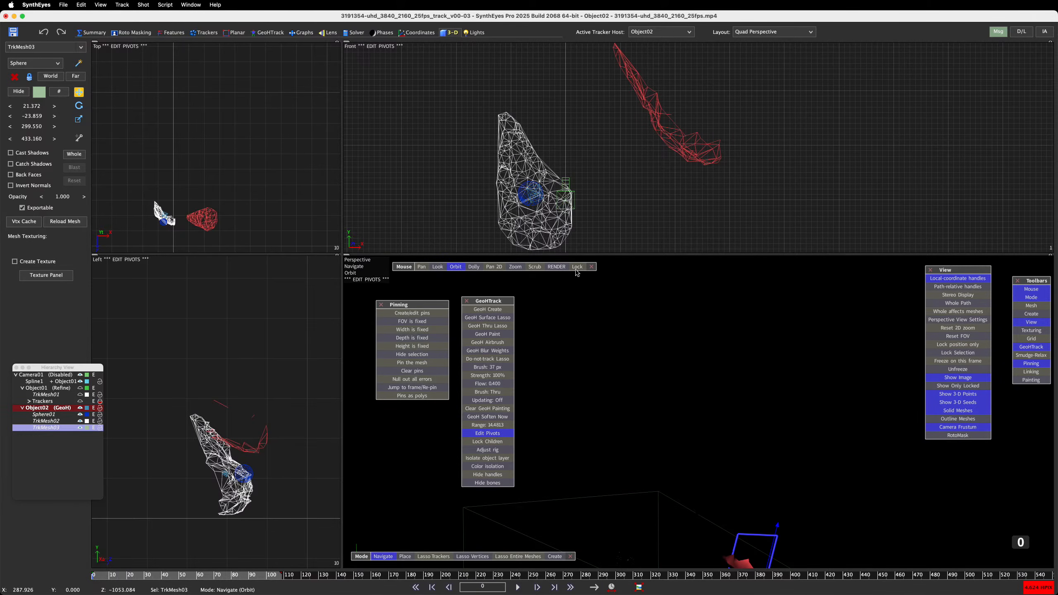
{"action": "left_click", "coordinate": [576, 268]}
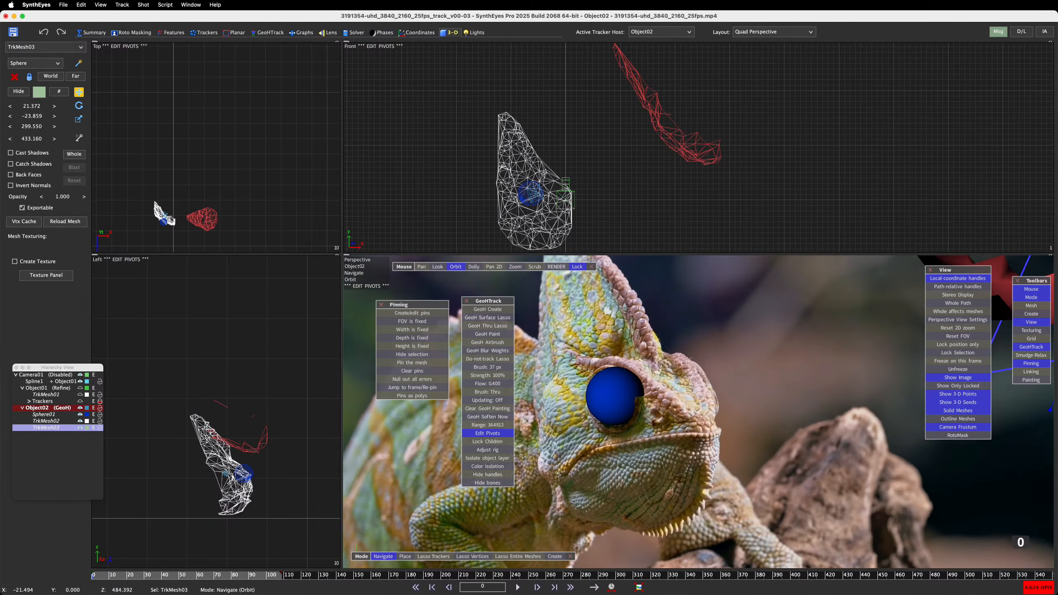
Step: Compare TrkMesh02 and TrkMesh03 over the footage in the Trackers room by selecting each mesh
{"action": "left_click", "coordinate": [990, 256]}
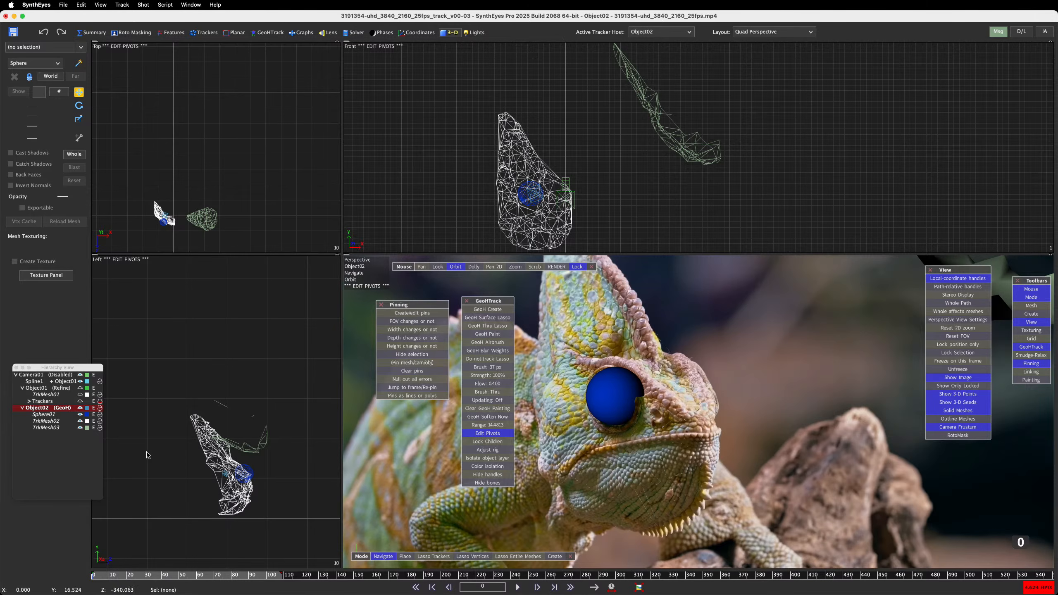
{"action": "left_click", "coordinate": [61, 428]}
{"action": "left_click", "coordinate": [214, 220]}
{"action": "left_click", "coordinate": [205, 33]}
{"action": "left_click", "coordinate": [562, 222]}
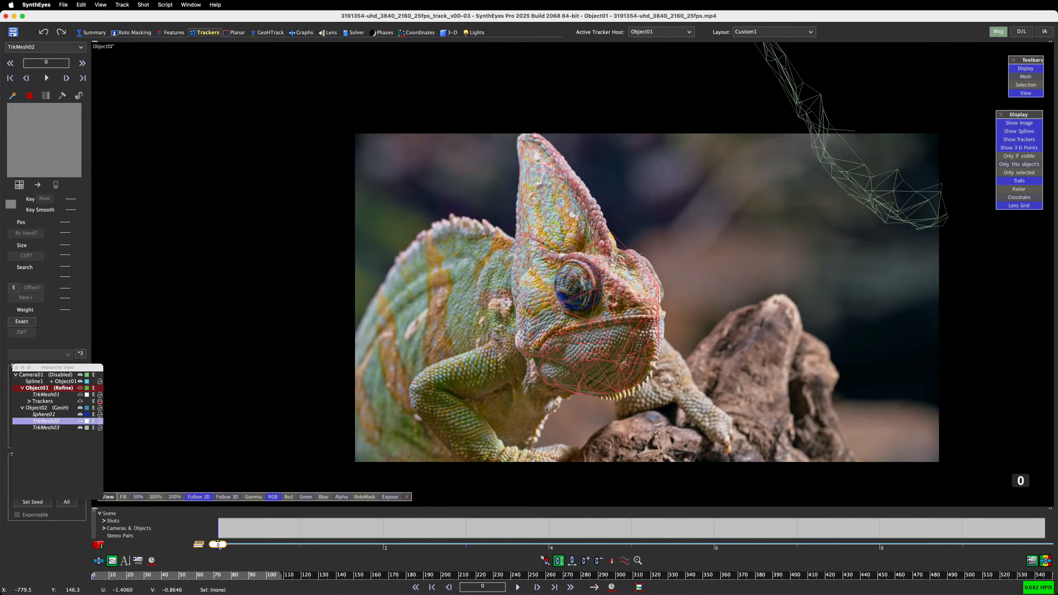
{"action": "left_click", "coordinate": [817, 151]}
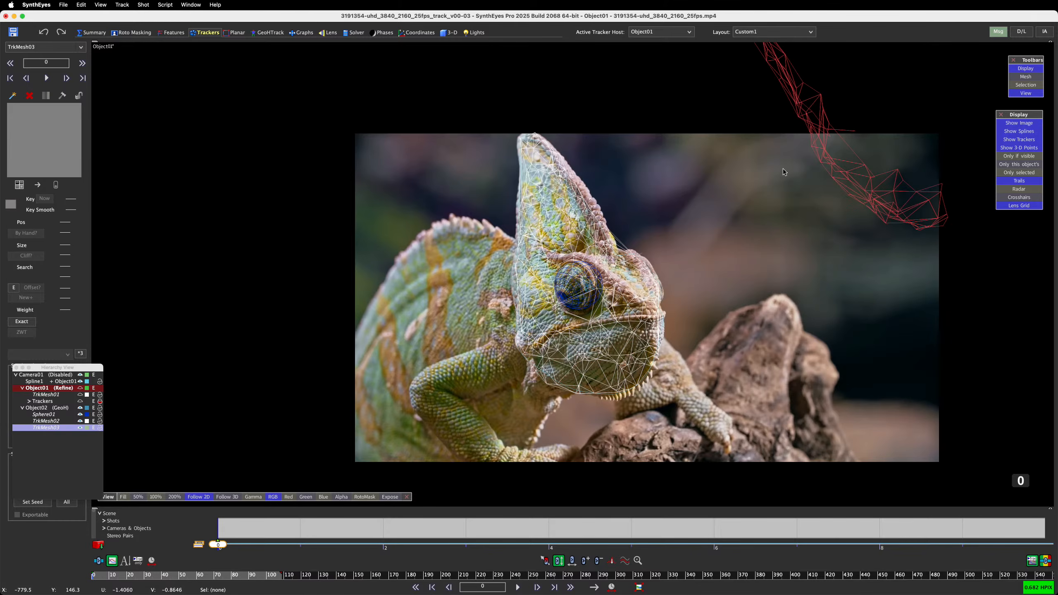
Step: Return to the 3-D room, enable Lasso Entire Meshes, and inspect TrkMesh02 and TrkMesh03 in turn
{"action": "left_click", "coordinate": [453, 33]}
{"action": "left_click", "coordinate": [158, 212]}
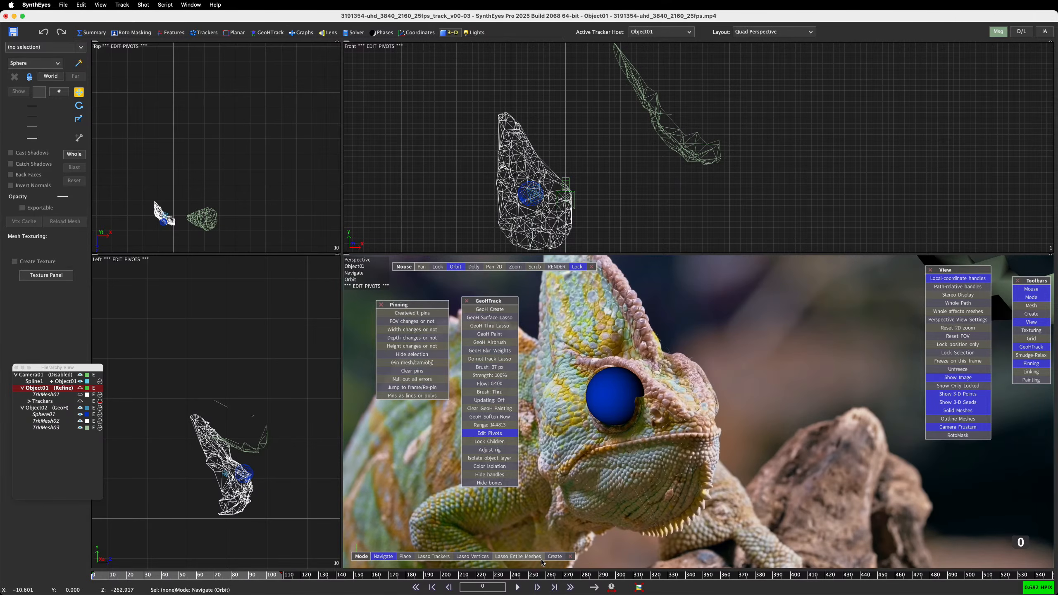
{"action": "left_click", "coordinate": [520, 557]}
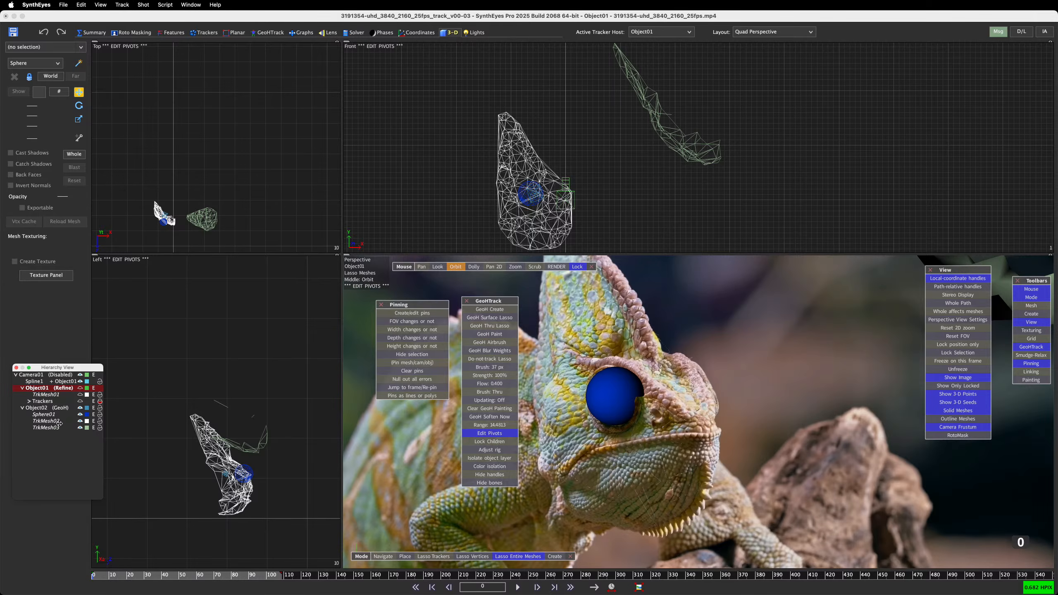
{"action": "left_click", "coordinate": [45, 421]}
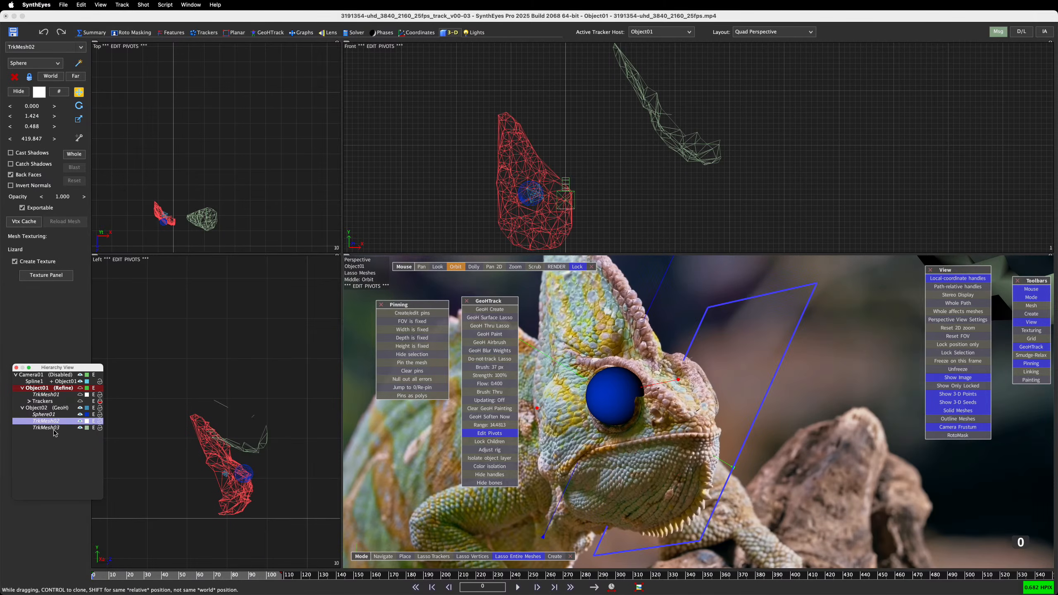
{"action": "left_click", "coordinate": [50, 428]}
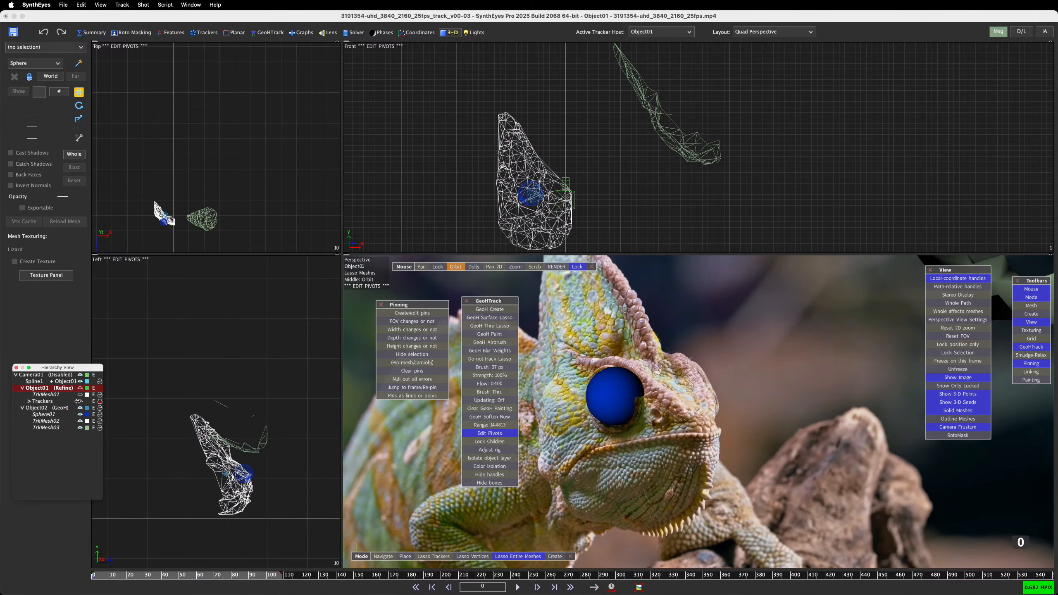
{"action": "left_click", "coordinate": [205, 227]}
Step: Switch to Blender, locate the lizard mesh relative to the world origin, and put it in Edit Mode in Top view
{"action": "key", "text": "super+Tab"}
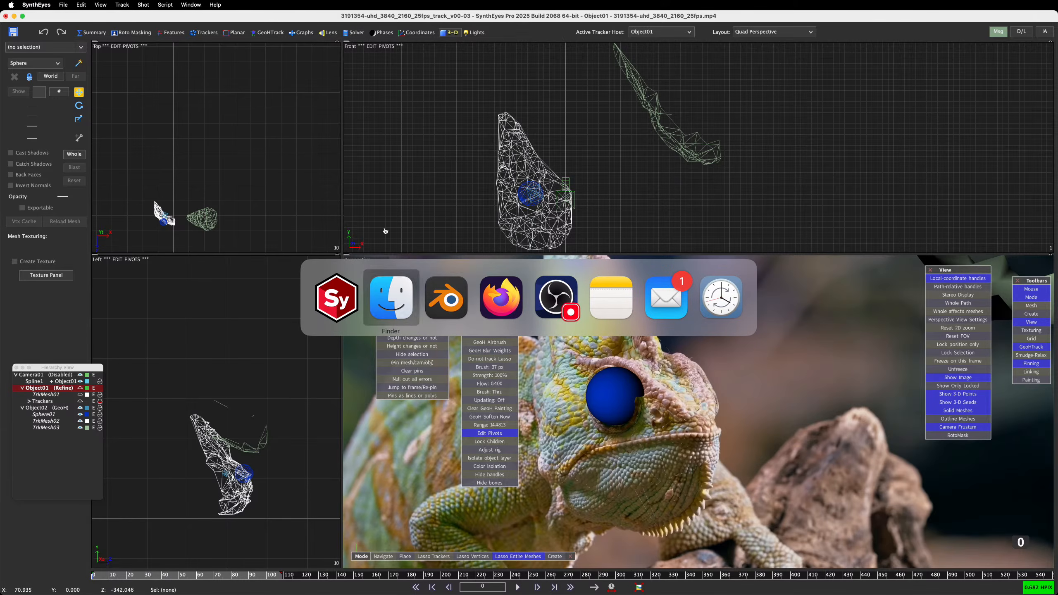
{"action": "left_click", "coordinate": [458, 301]}
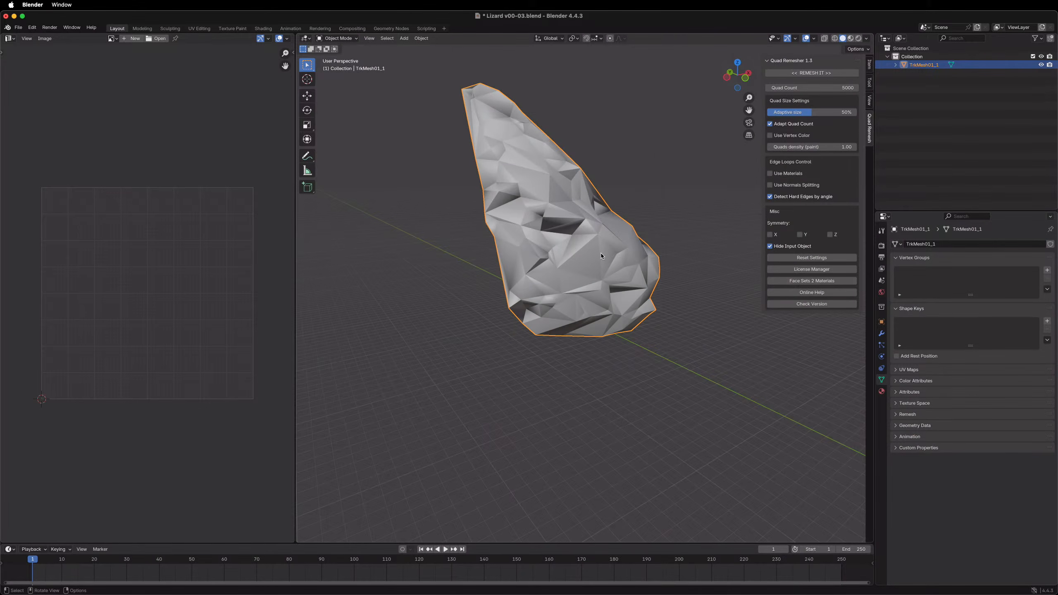
{"action": "scroll", "coordinate": [601, 254], "scroll_direction": "down", "scroll_amount": 8}
{"action": "scroll", "coordinate": [625, 297], "scroll_direction": "up", "scroll_amount": 3}
{"action": "middle_click_drag", "start_coordinate": [625, 297], "coordinate": [622, 379]}
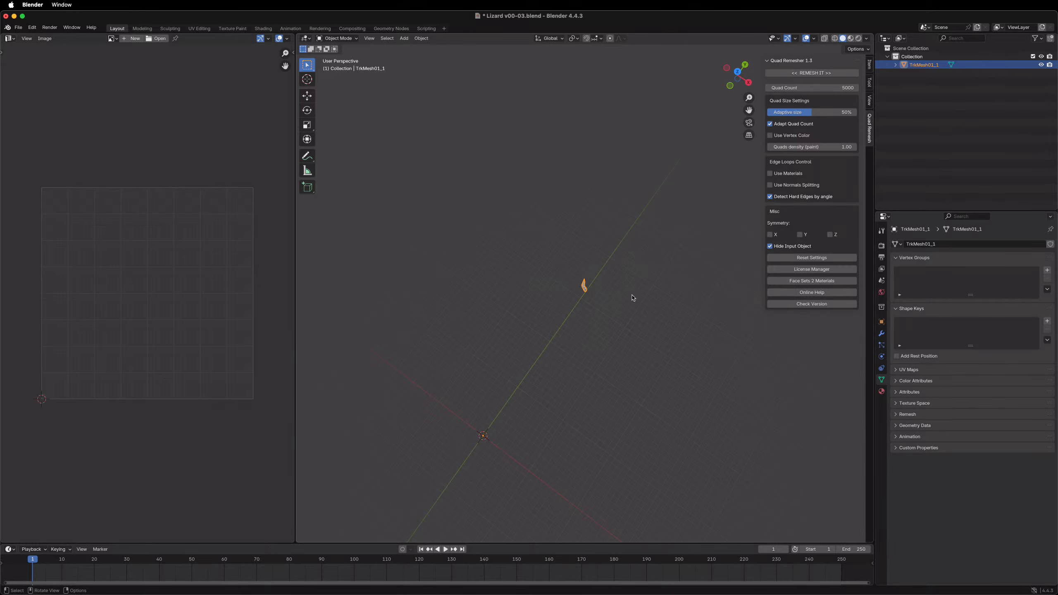
{"action": "key", "text": "Tab"}
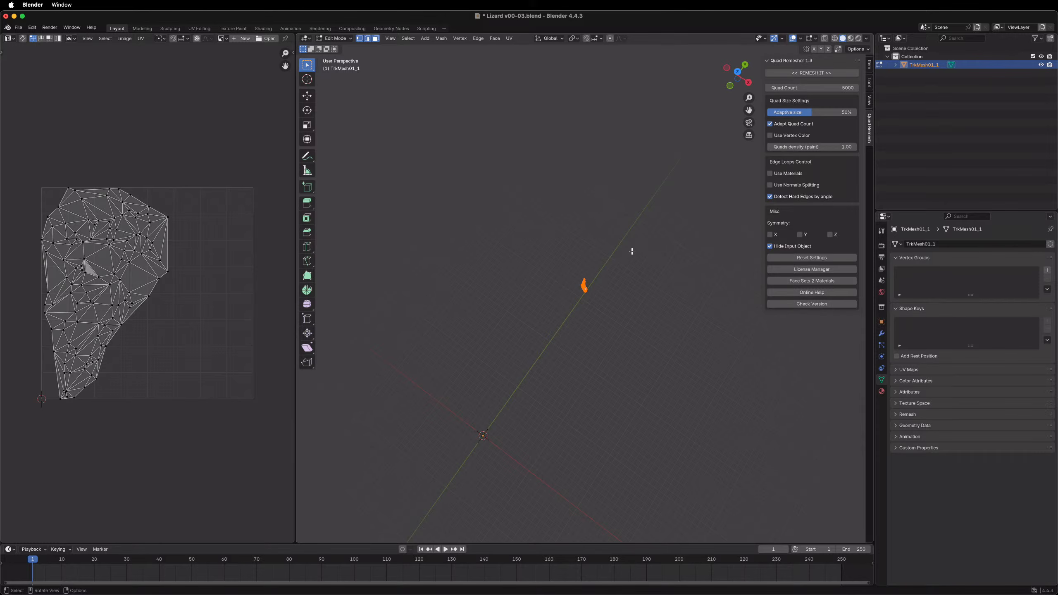
{"action": "left_click_drag", "start_coordinate": [632, 252], "coordinate": [552, 339]}
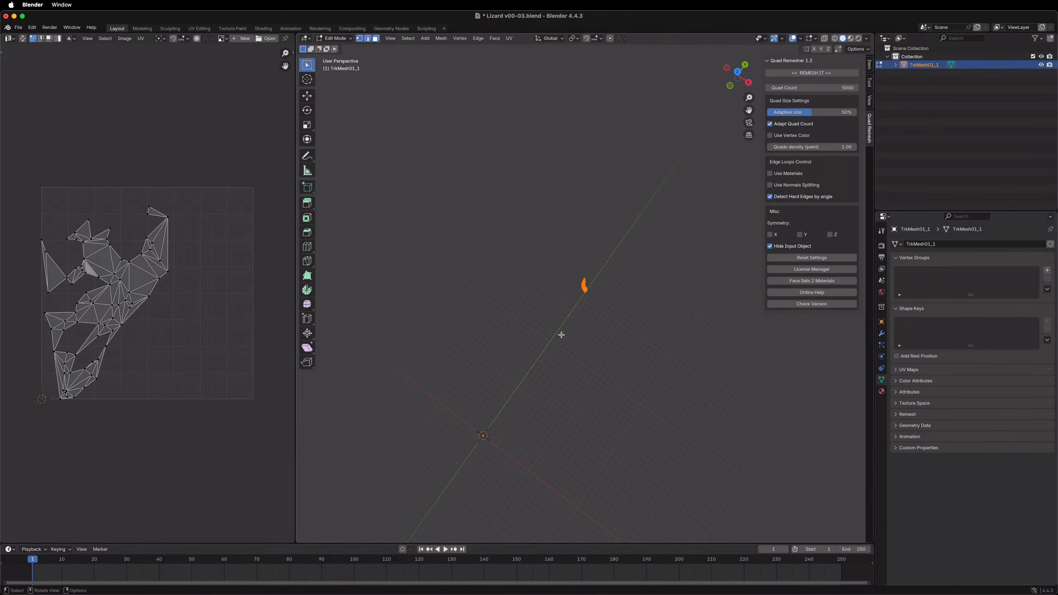
{"action": "key", "text": "KP_7"}
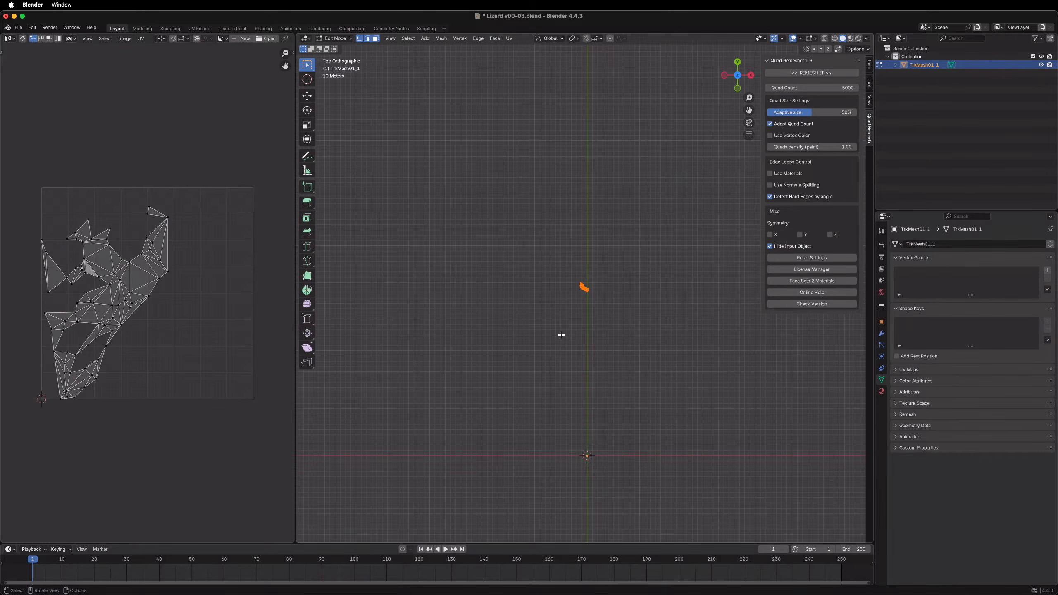
{"action": "key", "text": "g"}
{"action": "key", "text": "z"}
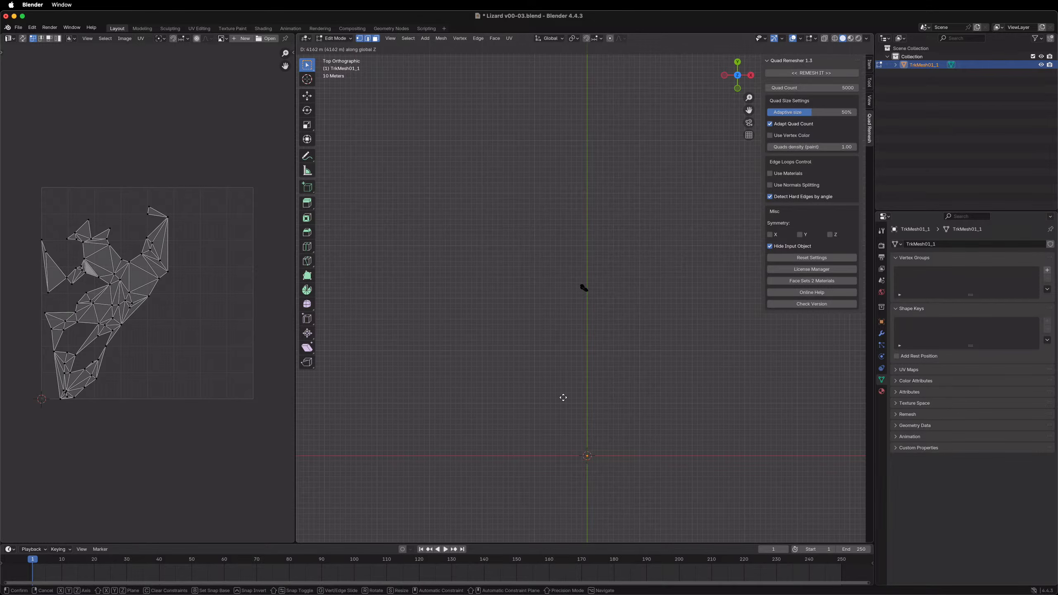
{"action": "right_click", "coordinate": [632, 329]}
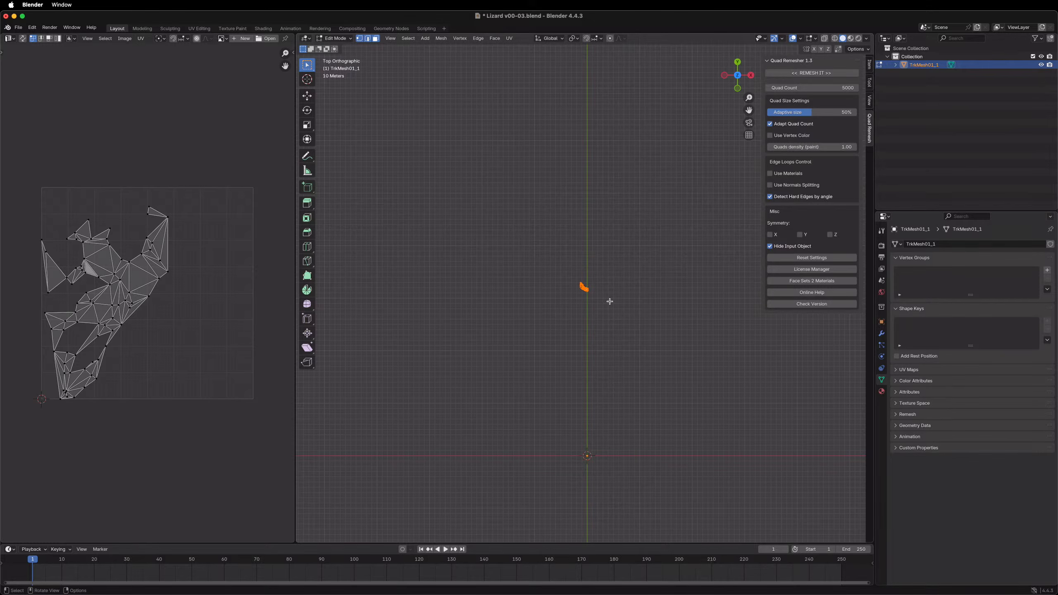
{"action": "key", "text": "g"}
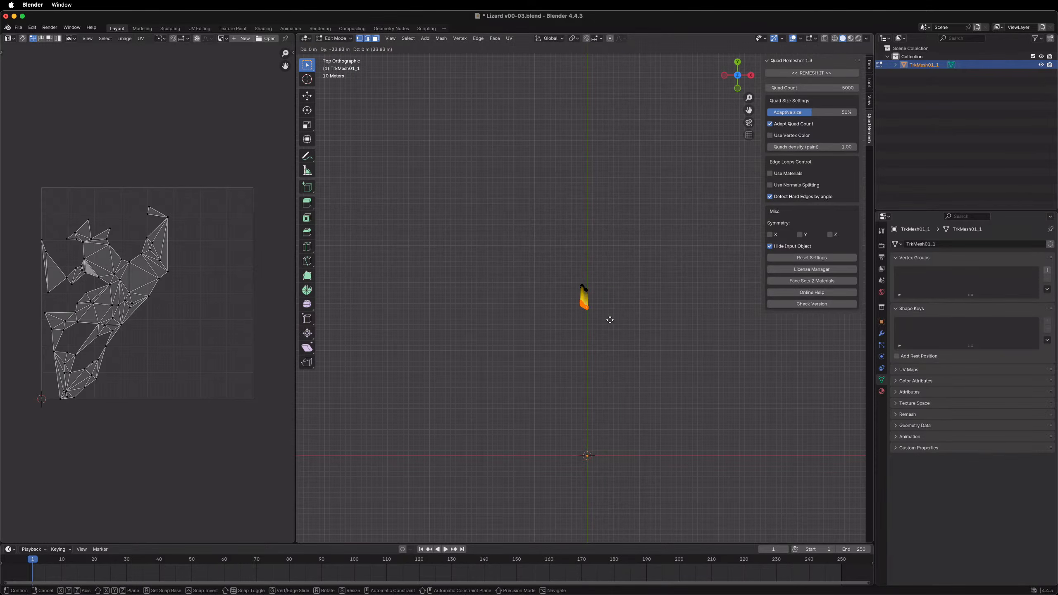
{"action": "right_click", "coordinate": [616, 346]}
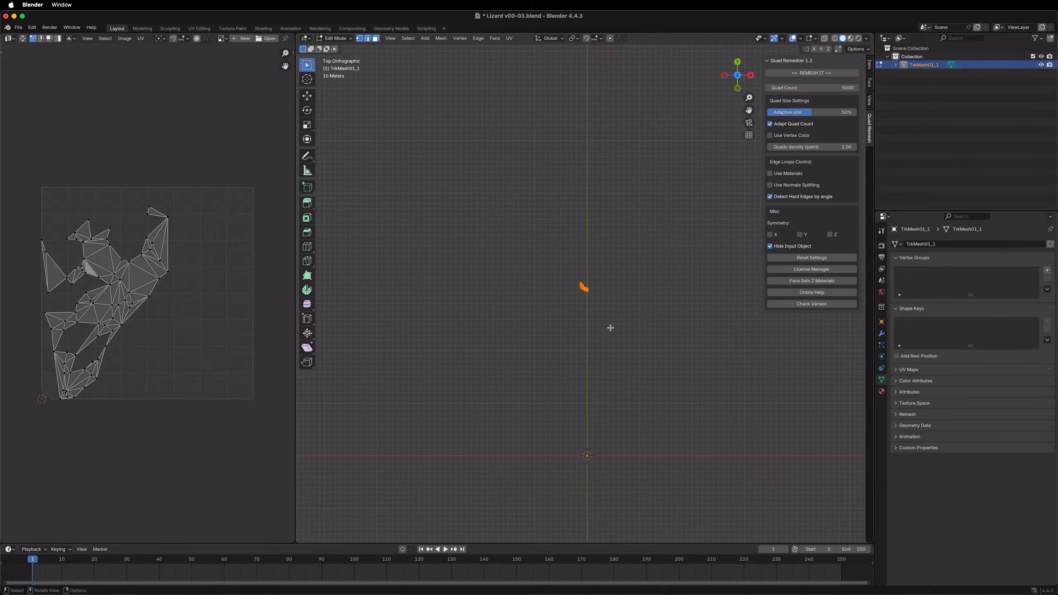
Step: Move all of the lizard mesh's geometry onto the world origin in Top view, about 7.08 m in X and -321 m in Y
{"action": "key", "text": "a"}
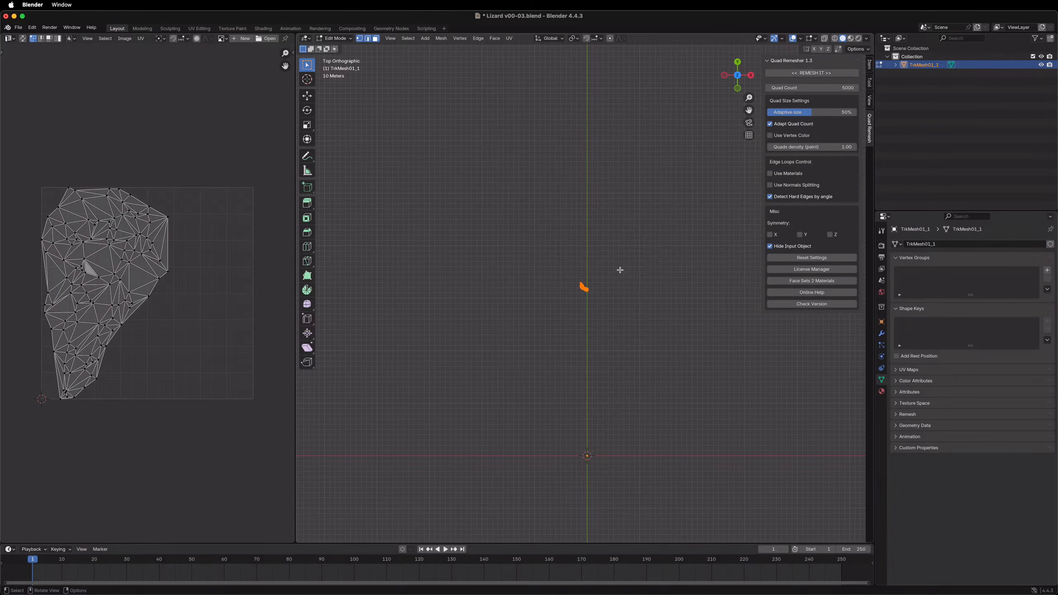
{"action": "key", "text": "g"}
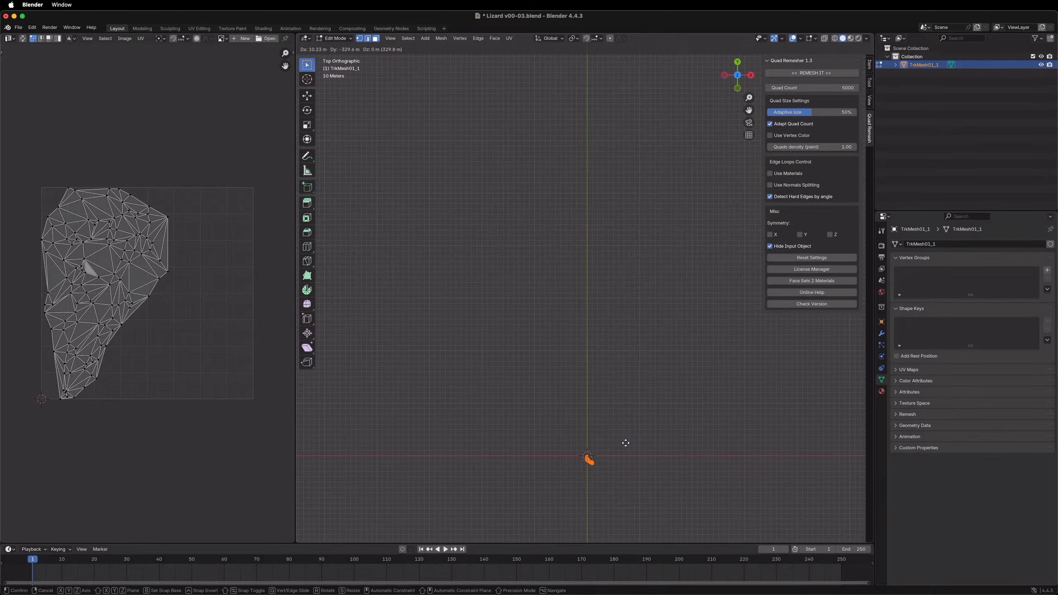
{"action": "left_click", "coordinate": [623, 439]}
{"action": "middle_click_drag", "start_coordinate": [630, 474], "coordinate": [631, 389]}
{"action": "scroll", "coordinate": [603, 335], "scroll_direction": "up", "scroll_amount": 4}
{"action": "scroll", "coordinate": [602, 339], "scroll_direction": "up", "scroll_amount": 4}
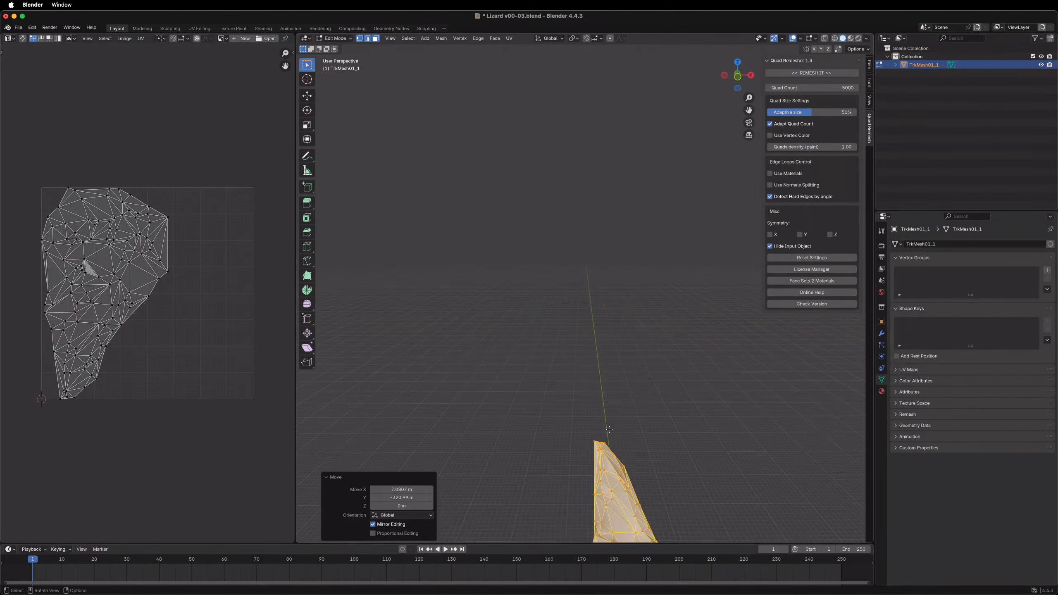
{"action": "middle_click_drag", "start_coordinate": [609, 430], "coordinate": [610, 423]}
{"action": "scroll", "coordinate": [609, 423], "scroll_direction": "down", "scroll_amount": 5}
{"action": "scroll", "coordinate": [613, 417], "scroll_direction": "up", "scroll_amount": 5}
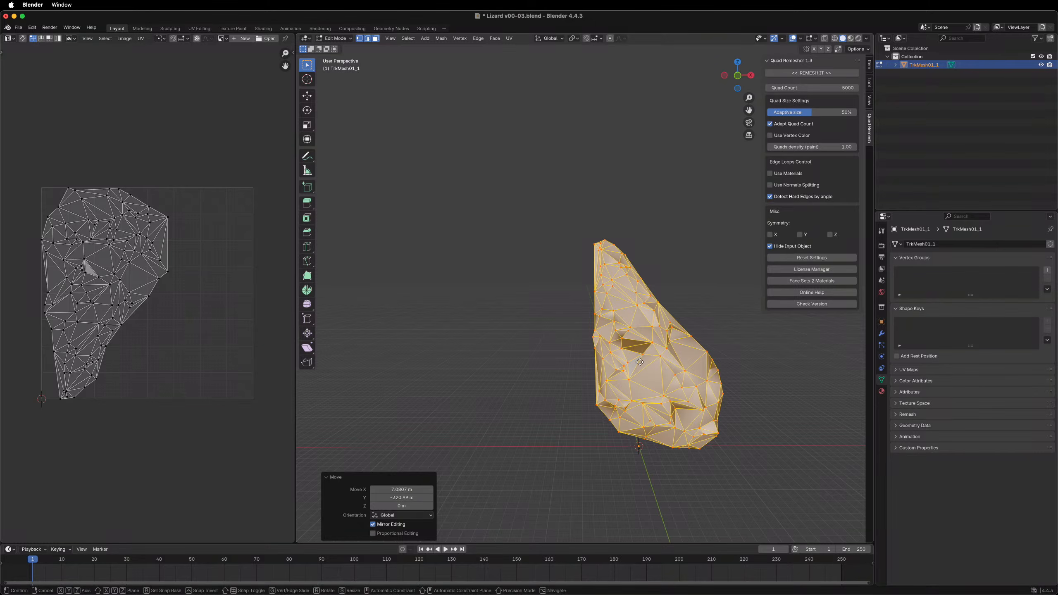
Step: Move the lizard geometry about -10.8 m along global Z so it is centred on the world origin
{"action": "key", "text": "g"}
{"action": "key", "text": "y"}
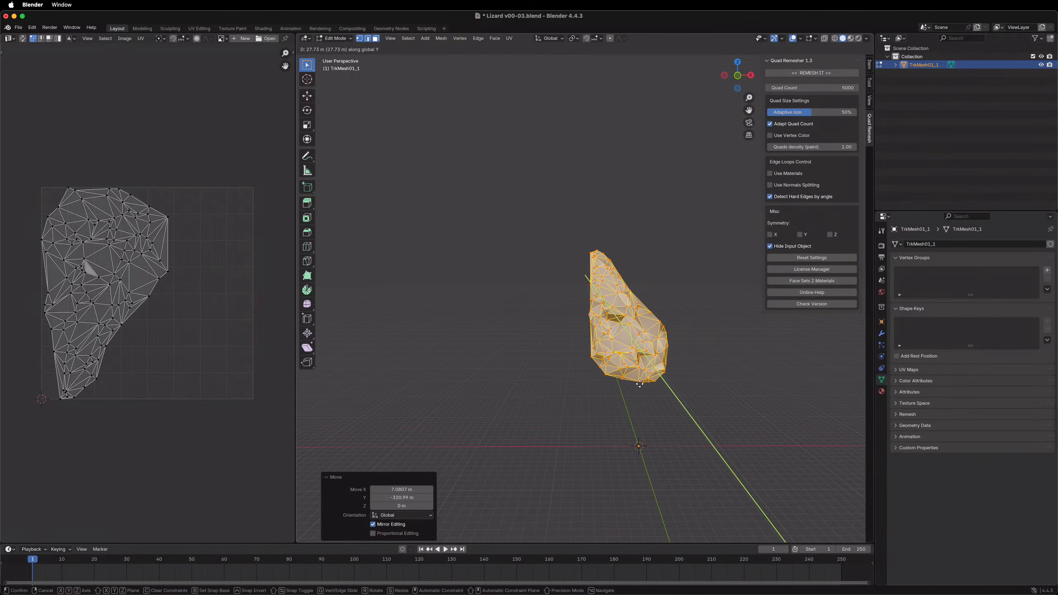
{"action": "key", "text": "z"}
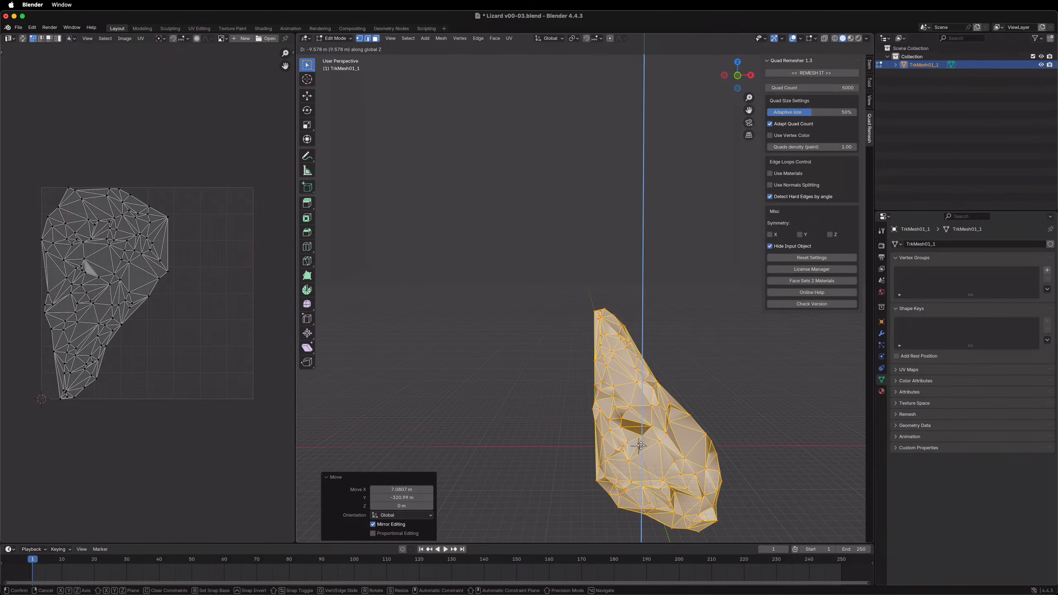
{"action": "left_click", "coordinate": [640, 444]}
{"action": "middle_click_drag", "start_coordinate": [592, 369], "coordinate": [509, 377]}
{"action": "key", "text": "KP_Decimal"}
{"action": "scroll", "coordinate": [524, 338], "scroll_direction": "down", "scroll_amount": 3}
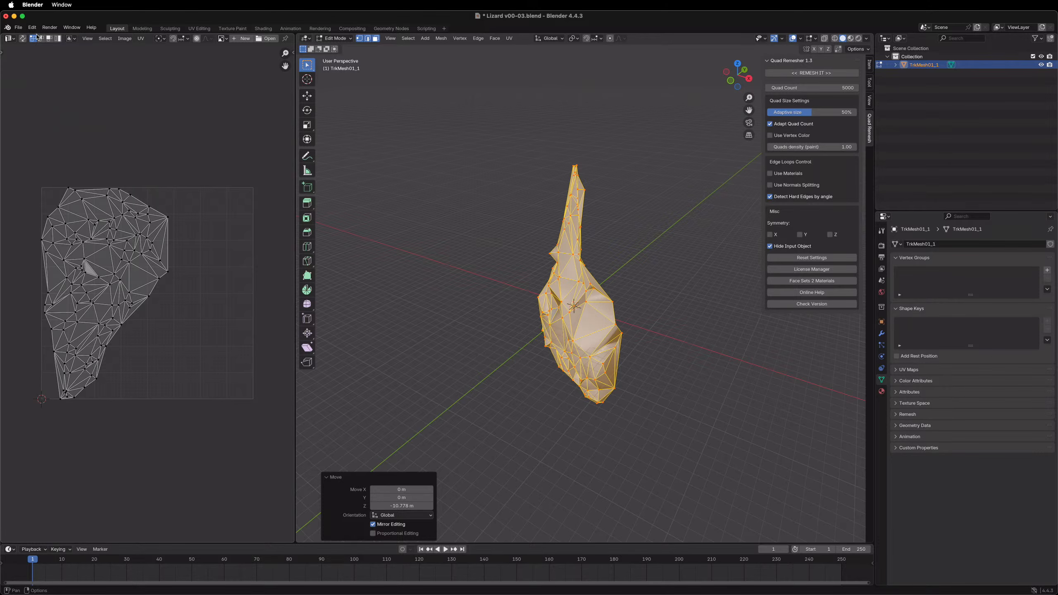
Step: Export the mesh as Wavefront OBJ without materials, overwriting Lizard v00-03 blender.obj in the Geometry folder
{"action": "left_click", "coordinate": [18, 27]}
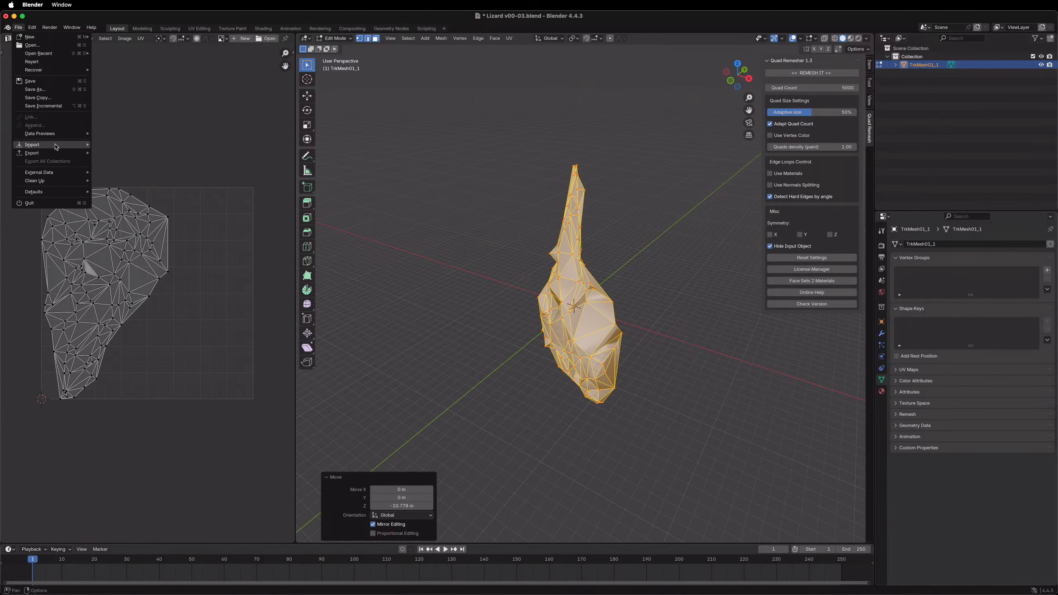
{"action": "mouse_move", "coordinate": [57, 155]}
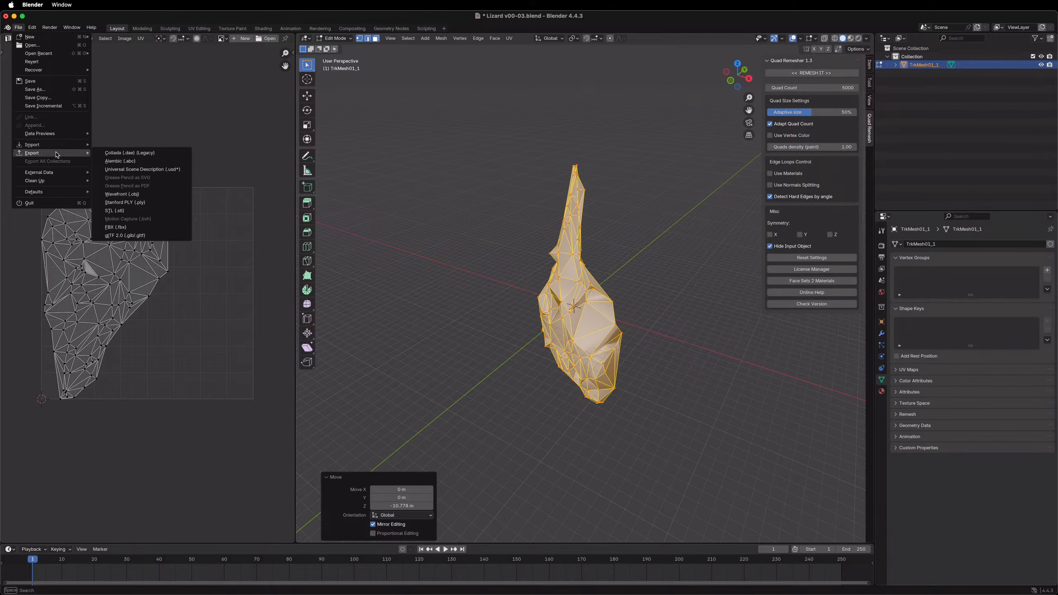
{"action": "left_click", "coordinate": [143, 195]}
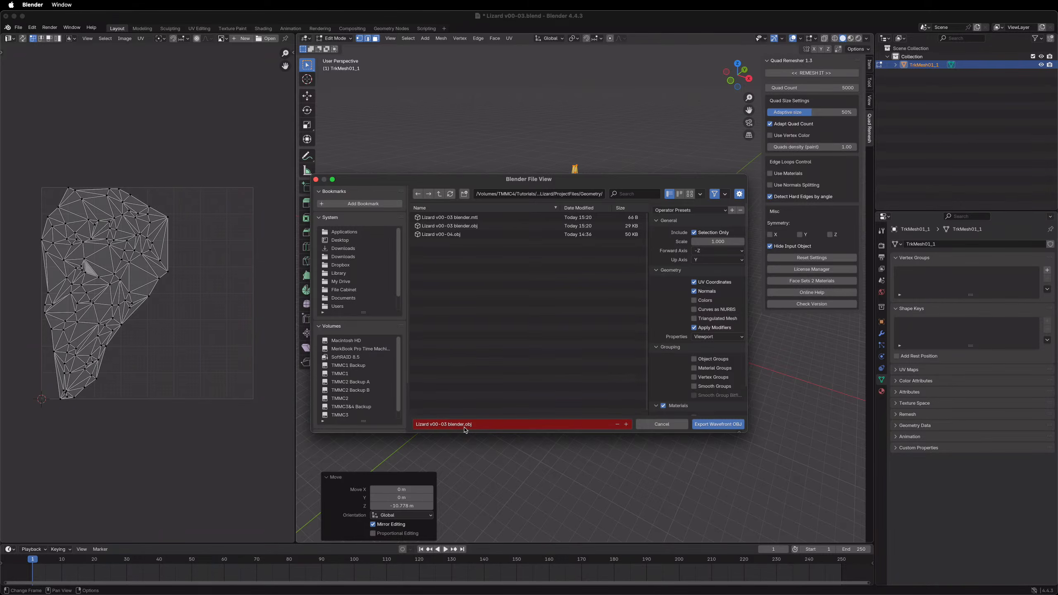
{"action": "left_click", "coordinate": [467, 226]}
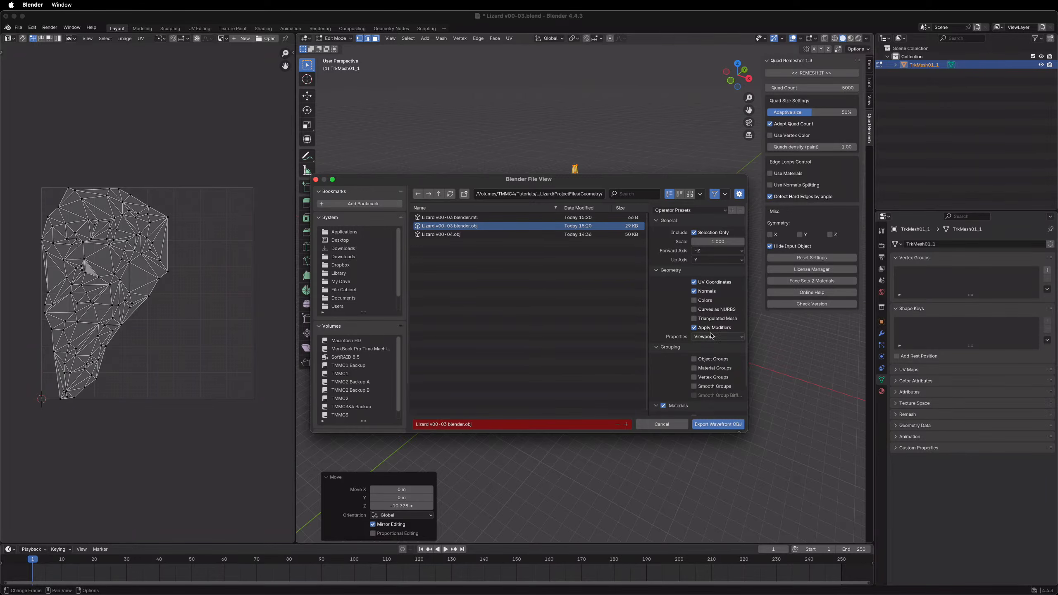
{"action": "left_click", "coordinate": [663, 407]}
{"action": "left_click", "coordinate": [723, 425]}
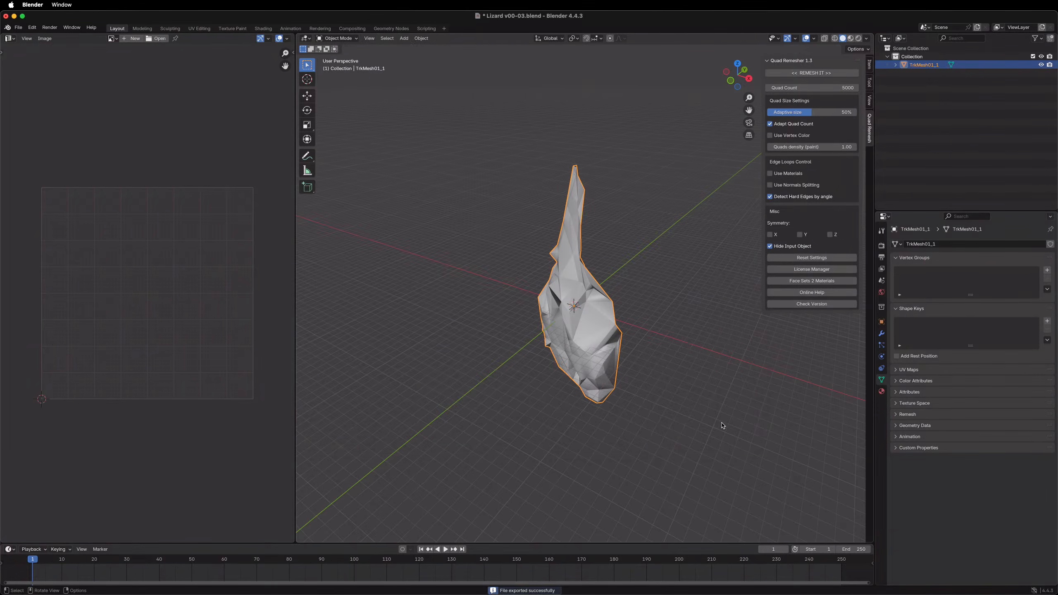
Step: Switch to SynthEyes, close and relaunch it, and reopen the recent 3191354-uhd_3840_2160_25fps_track_v00-03 project
{"action": "key", "text": "super+Tab"}
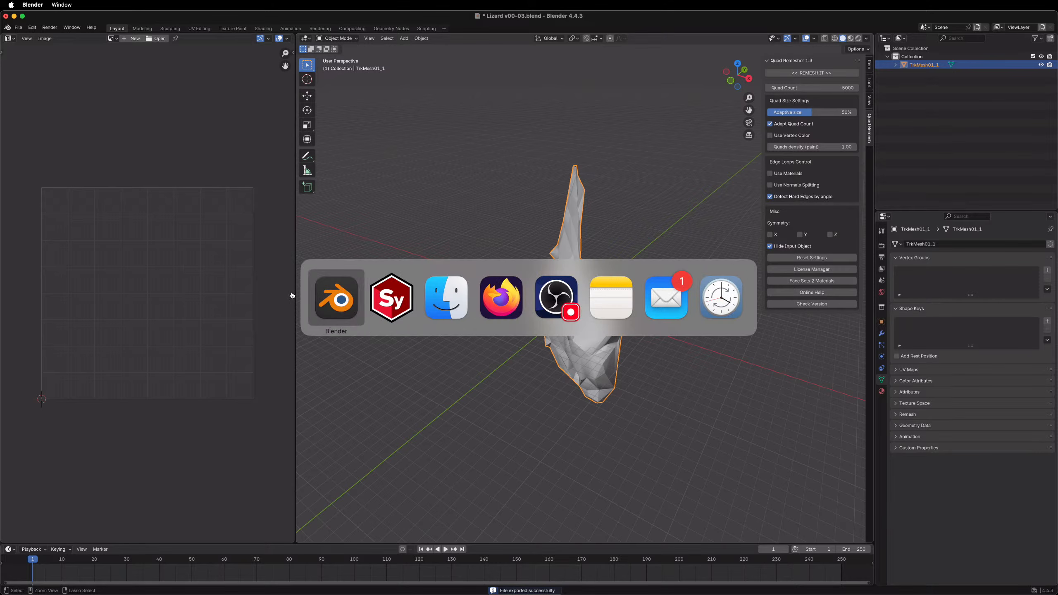
{"action": "left_click", "coordinate": [398, 312]}
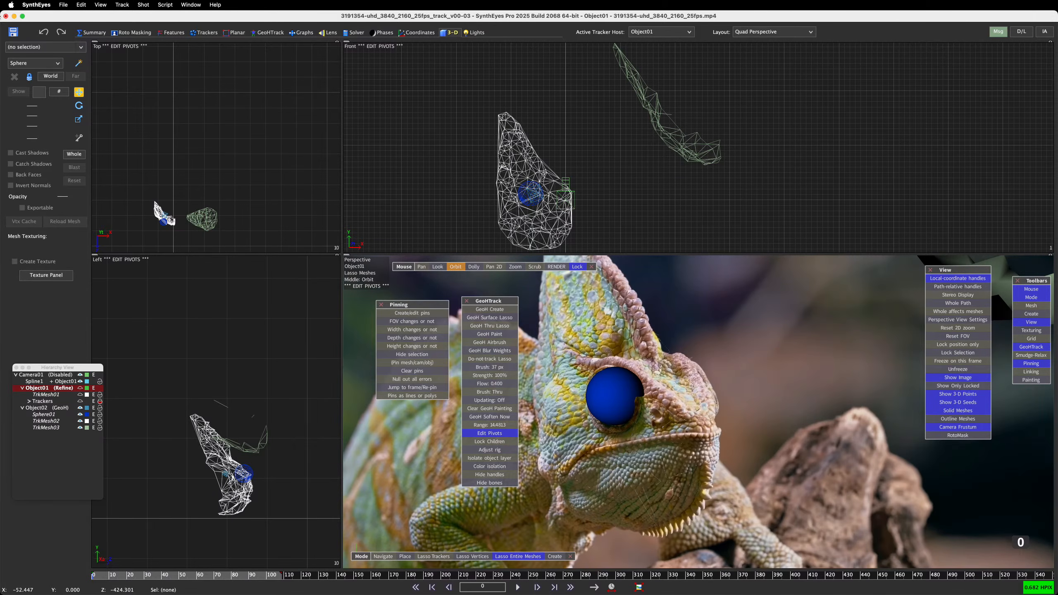
{"action": "left_click", "coordinate": [6, 16]}
{"action": "mouse_move", "coordinate": [402, 583]}
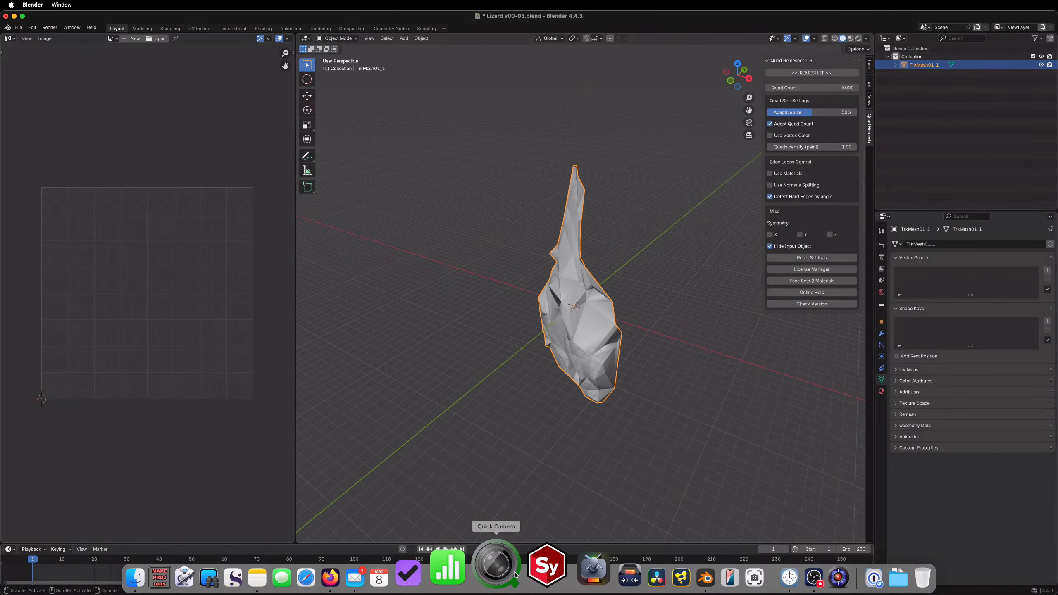
{"action": "left_click", "coordinate": [537, 569]}
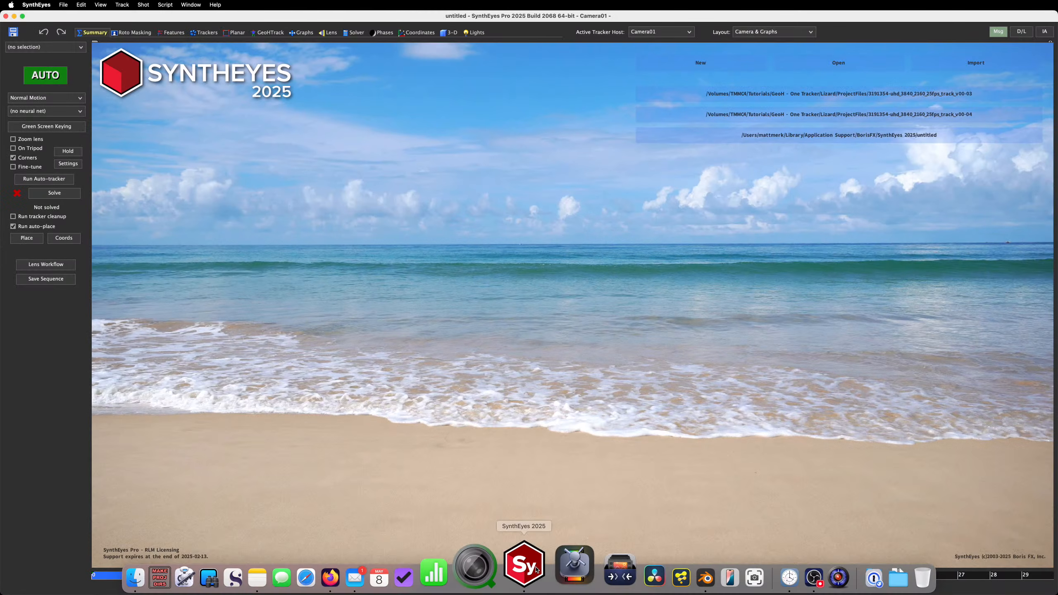
{"action": "left_click", "coordinate": [788, 94]}
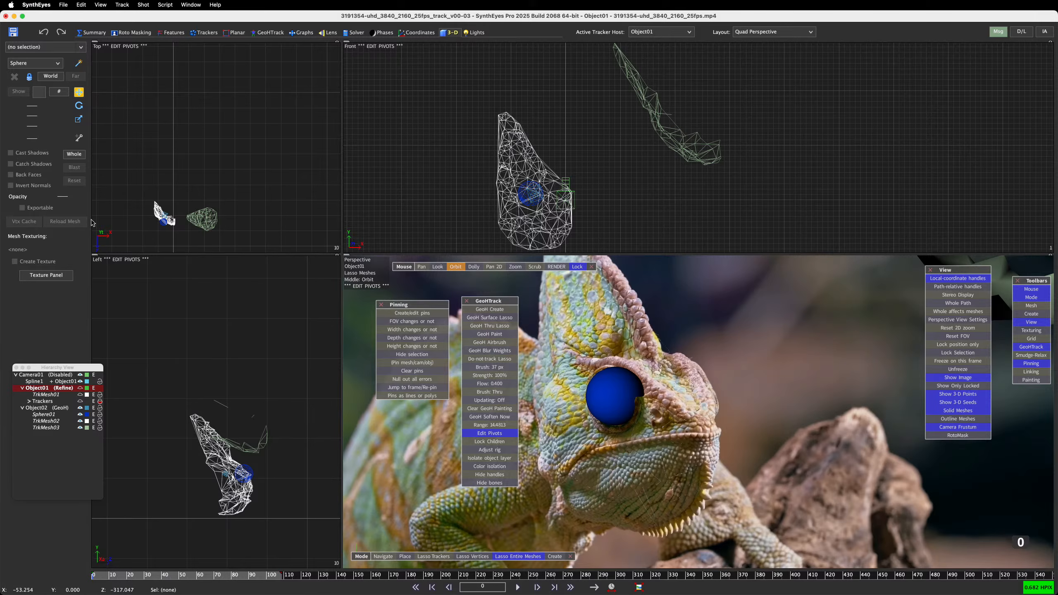
{"action": "left_click", "coordinate": [75, 156]}
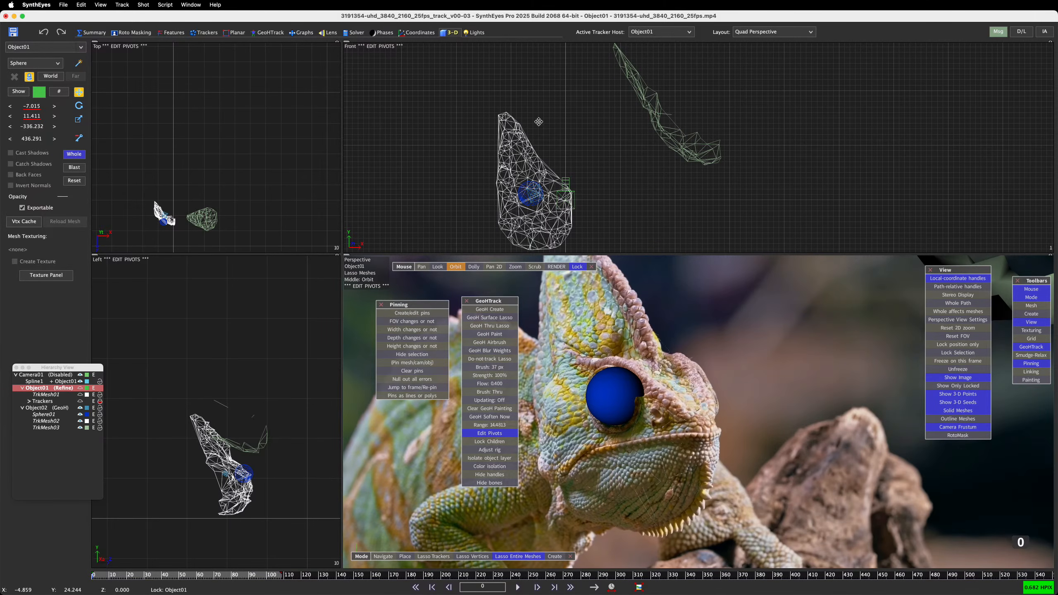
{"action": "left_click", "coordinate": [82, 155]}
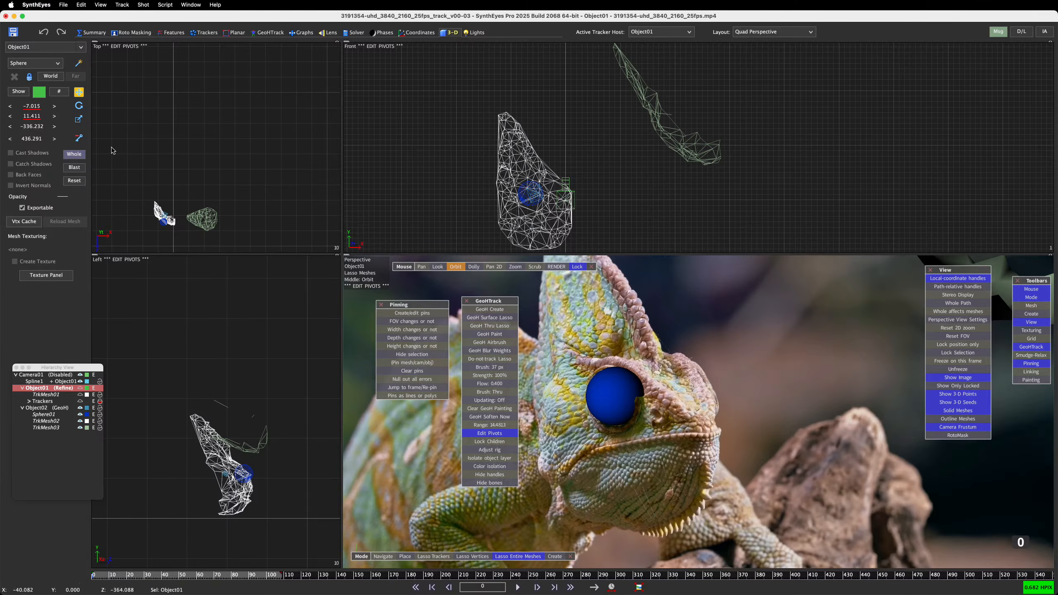
{"action": "left_click", "coordinate": [541, 160]}
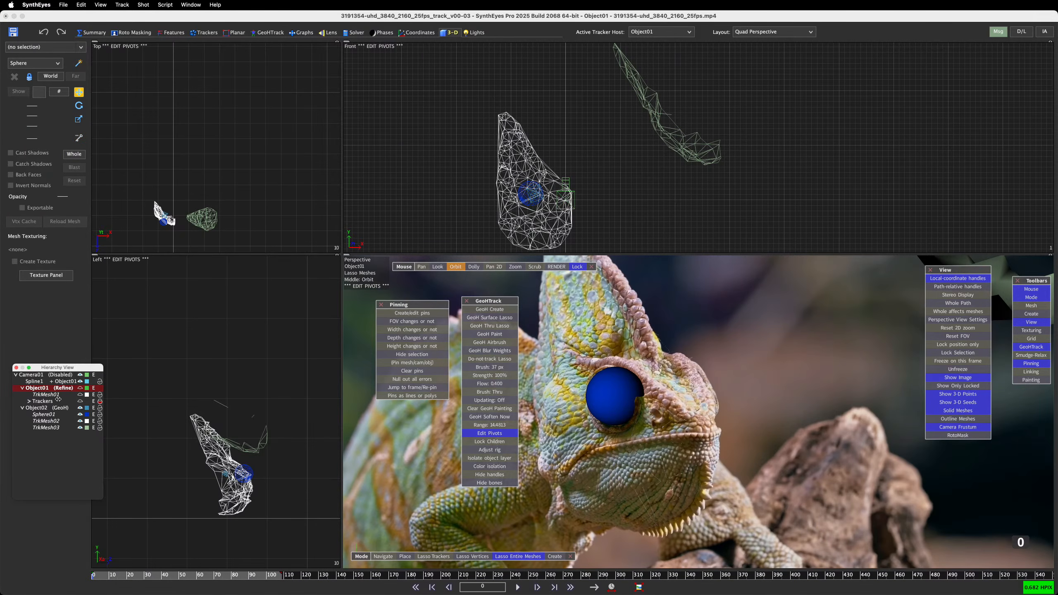
Step: Replace TrkMesh03 with the re-exported Lizard v00-03 blender.obj, stripping the normals on import
{"action": "left_click", "coordinate": [47, 421]}
{"action": "left_click", "coordinate": [47, 429]}
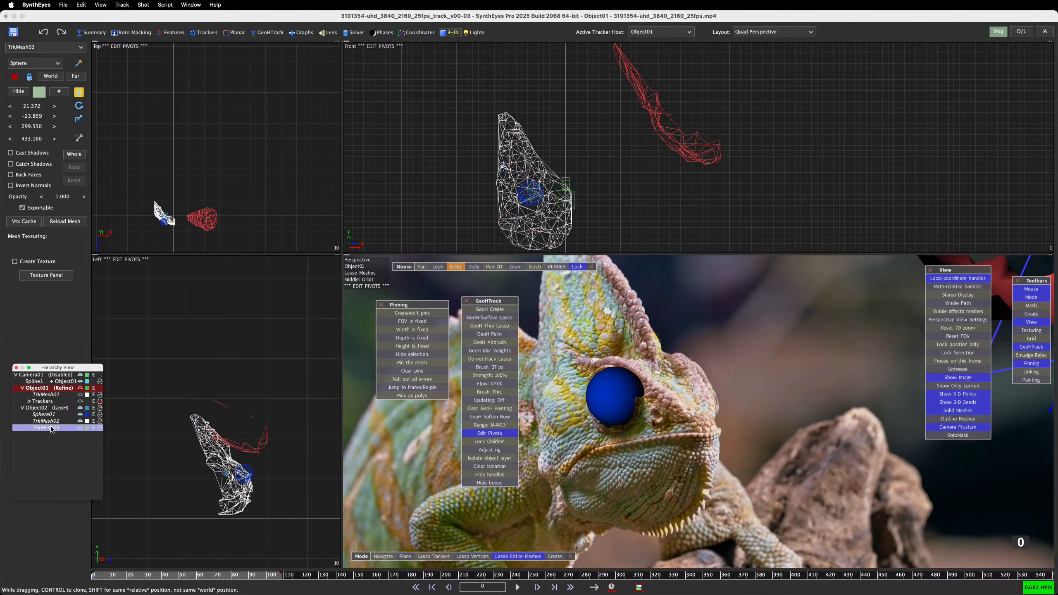
{"action": "left_click", "coordinate": [64, 5]}
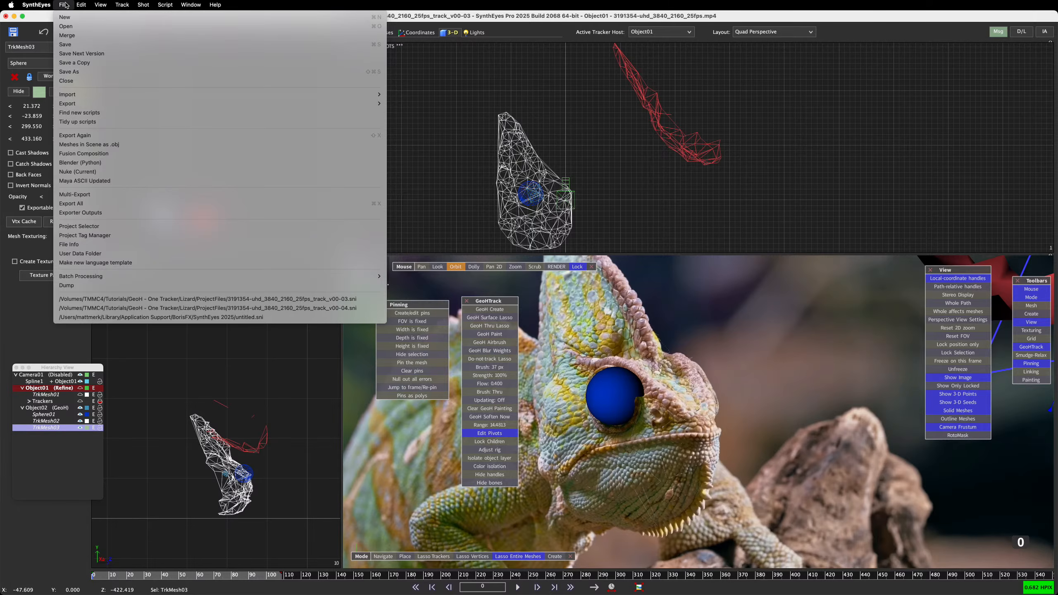
{"action": "mouse_move", "coordinate": [292, 94]}
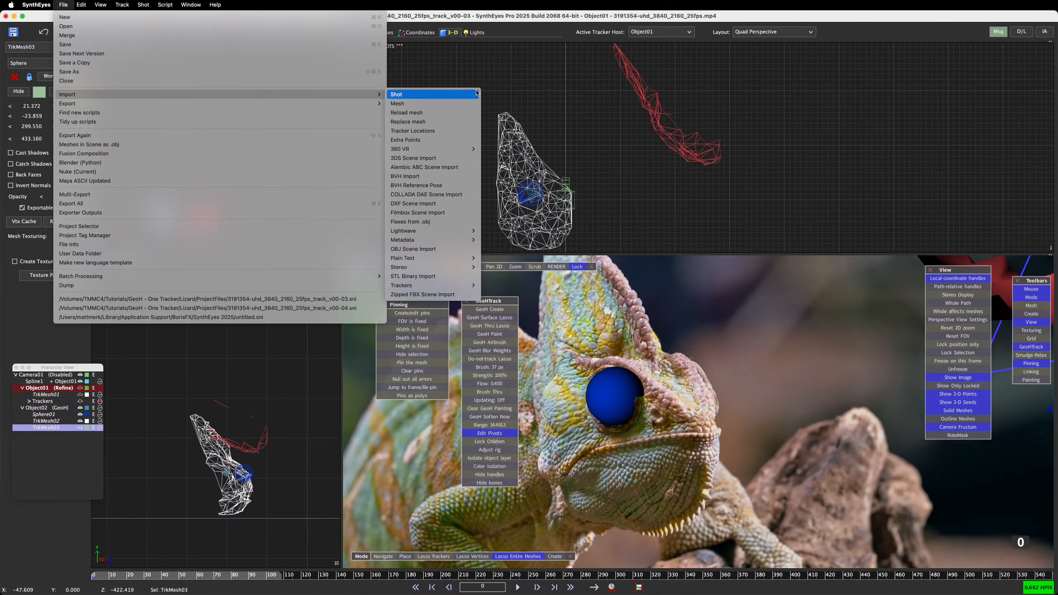
{"action": "left_click", "coordinate": [418, 121]}
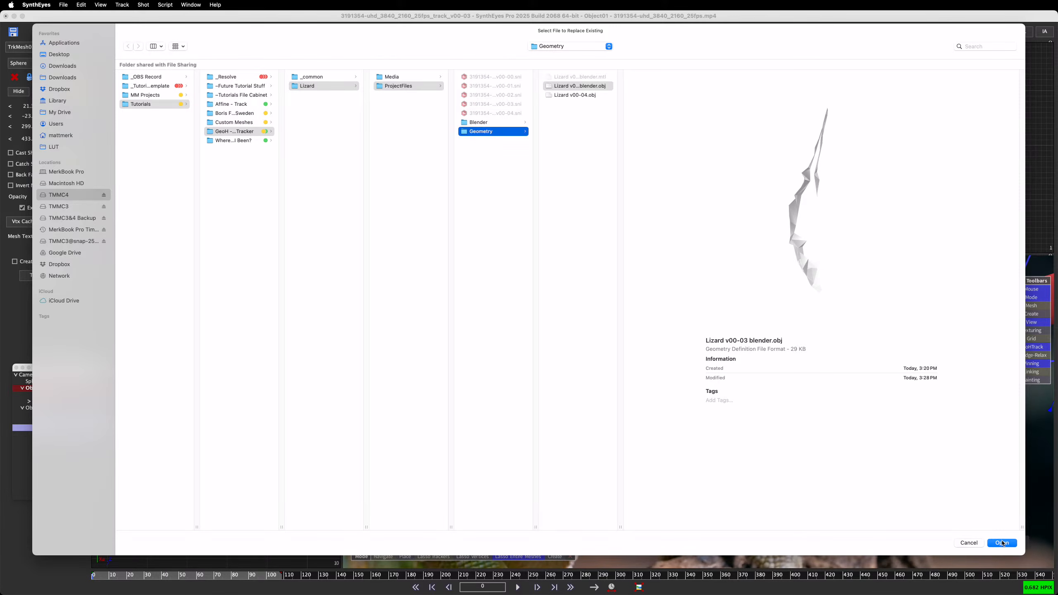
{"action": "left_click", "coordinate": [1003, 543]}
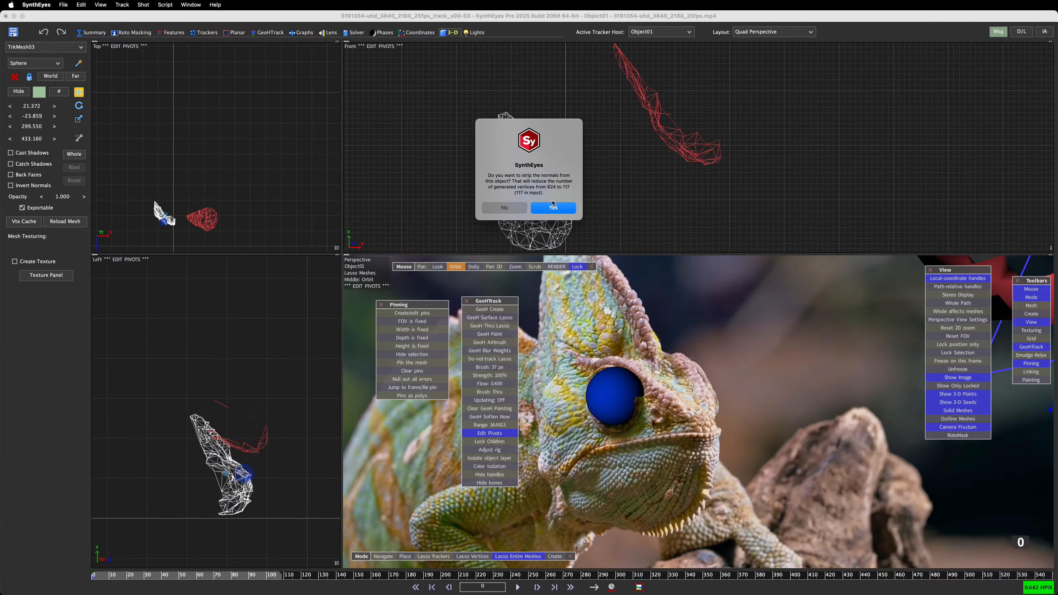
{"action": "left_click", "coordinate": [553, 207]}
Step: Locate the replacement mesh relative to the tracked mesh in the Top view and turn off Edit Pivots
{"action": "scroll", "coordinate": [191, 158], "scroll_direction": "down", "scroll_amount": 5}
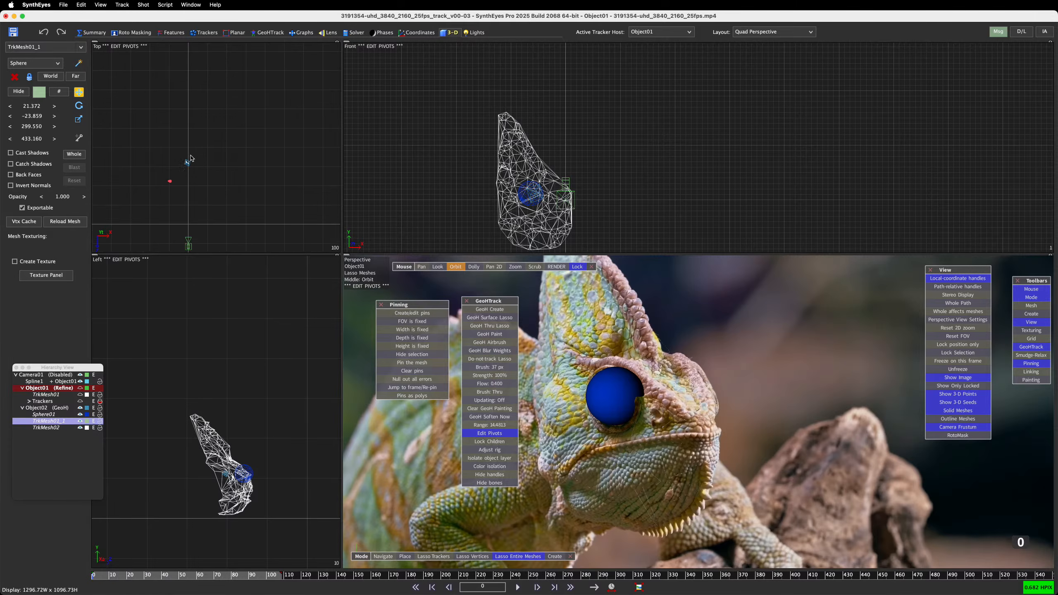
{"action": "scroll", "coordinate": [191, 158], "scroll_direction": "up", "scroll_amount": 5}
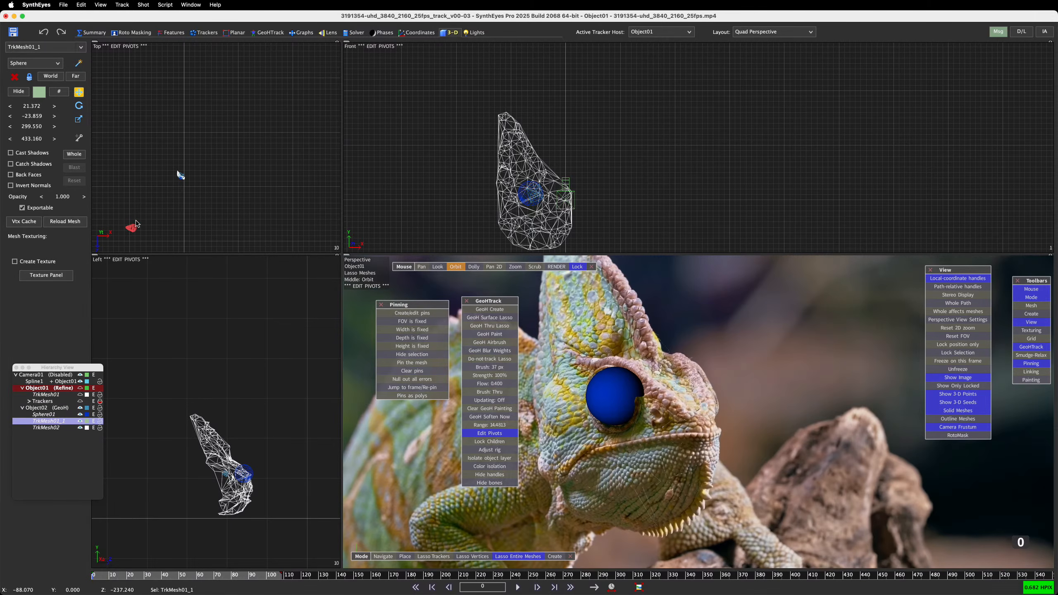
{"action": "left_click", "coordinate": [129, 226]}
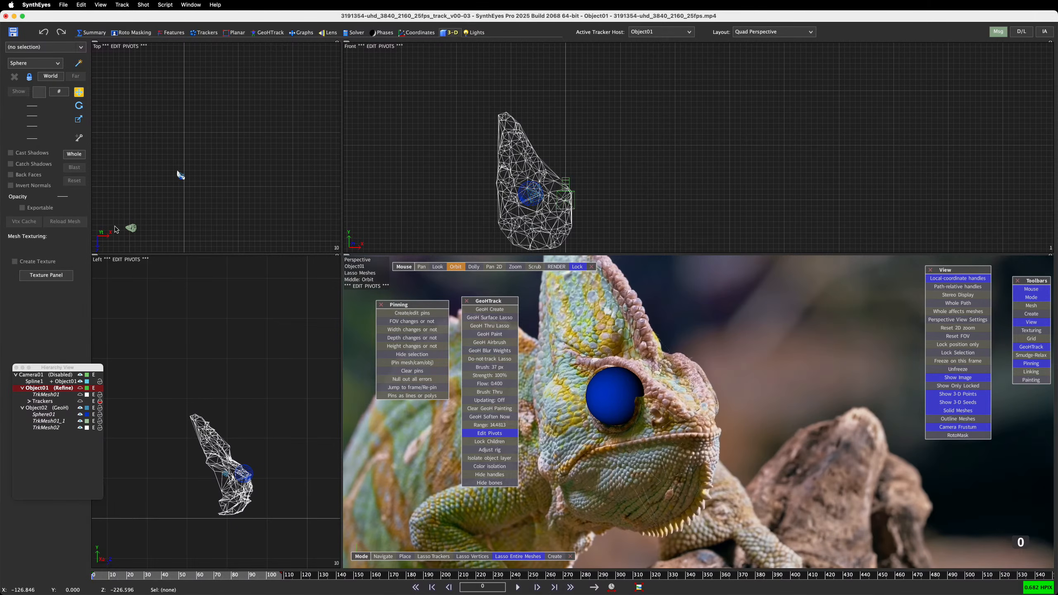
{"action": "left_click", "coordinate": [130, 228]}
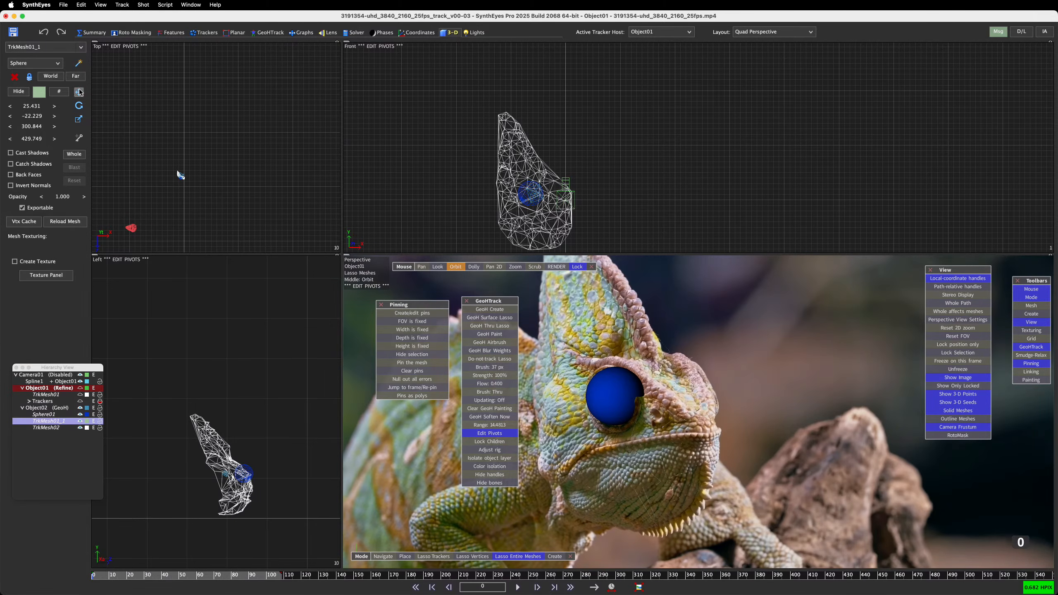
{"action": "left_click", "coordinate": [159, 202]}
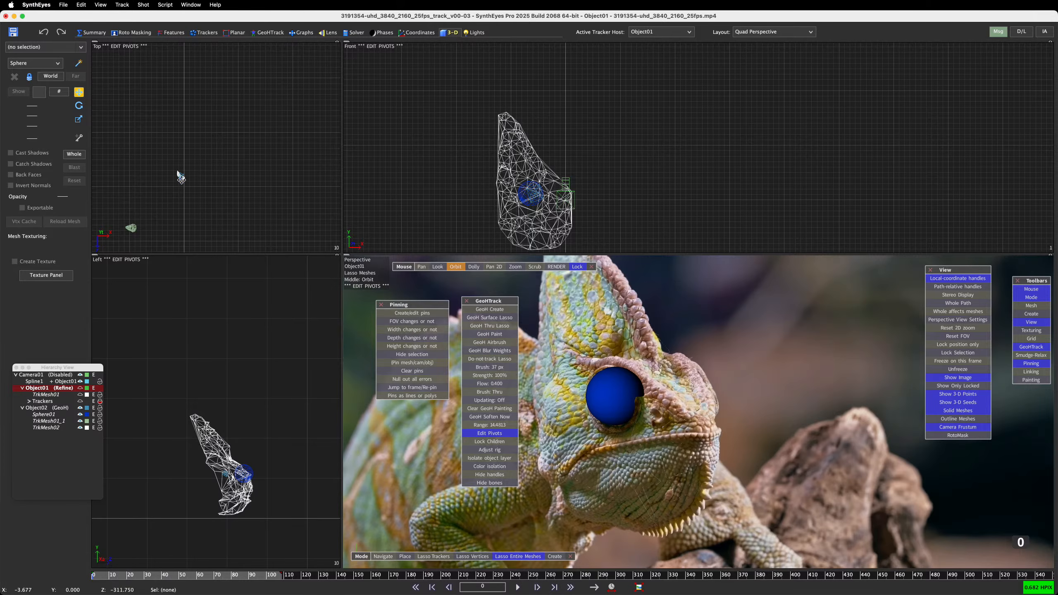
{"action": "scroll", "coordinate": [139, 245], "scroll_direction": "up", "scroll_amount": 3}
{"action": "middle_click_drag", "start_coordinate": [176, 189], "coordinate": [198, 180]}
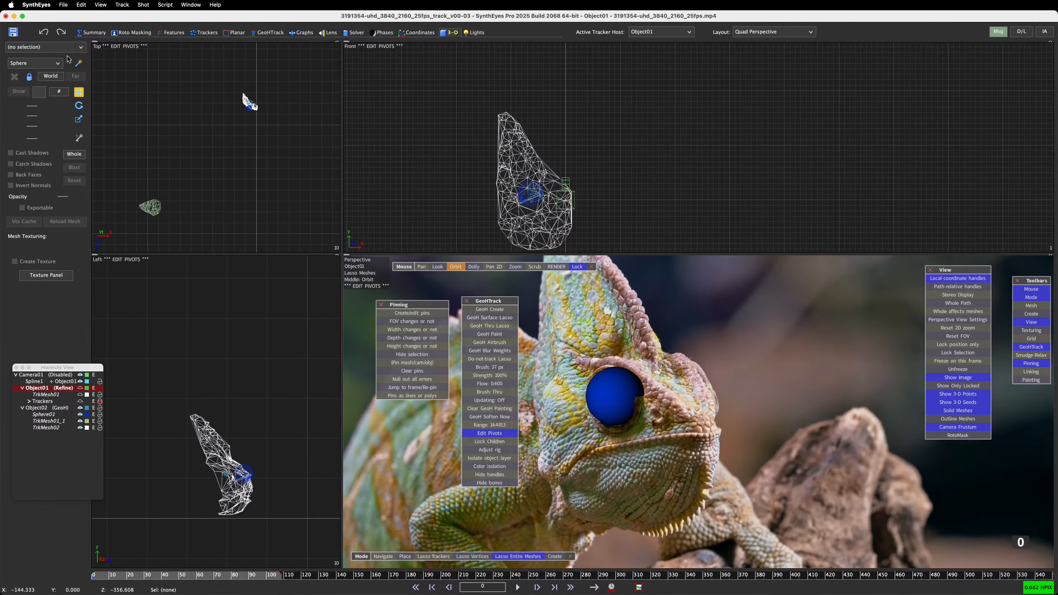
{"action": "left_click", "coordinate": [455, 34]}
{"action": "left_click", "coordinate": [486, 433]}
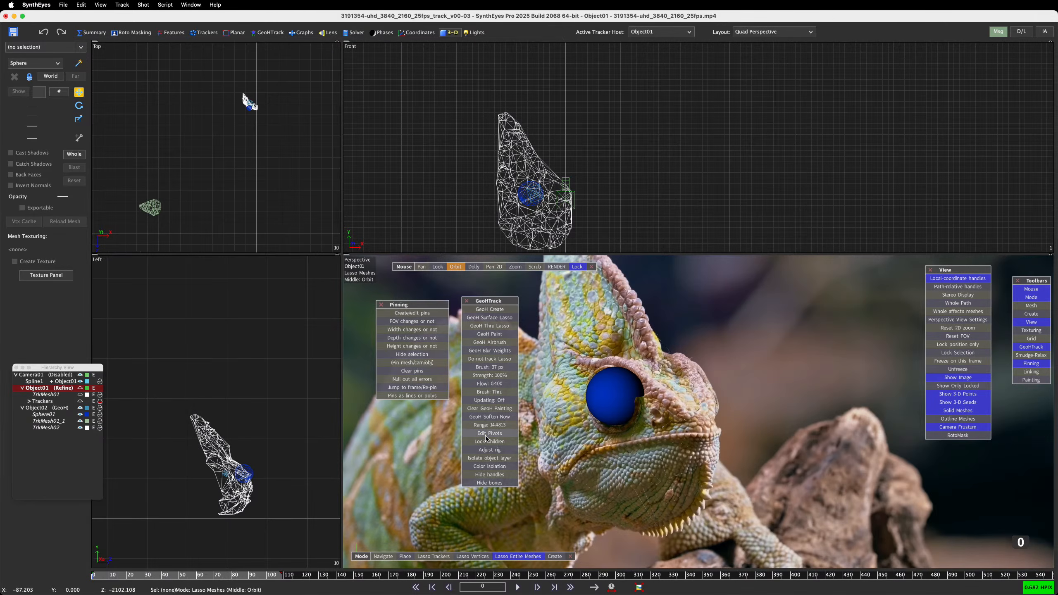
Step: Move the replacement mesh TrkMesh01_1 onto the tracked mesh, matching its position in the Top and Left views
{"action": "left_click", "coordinate": [150, 207]}
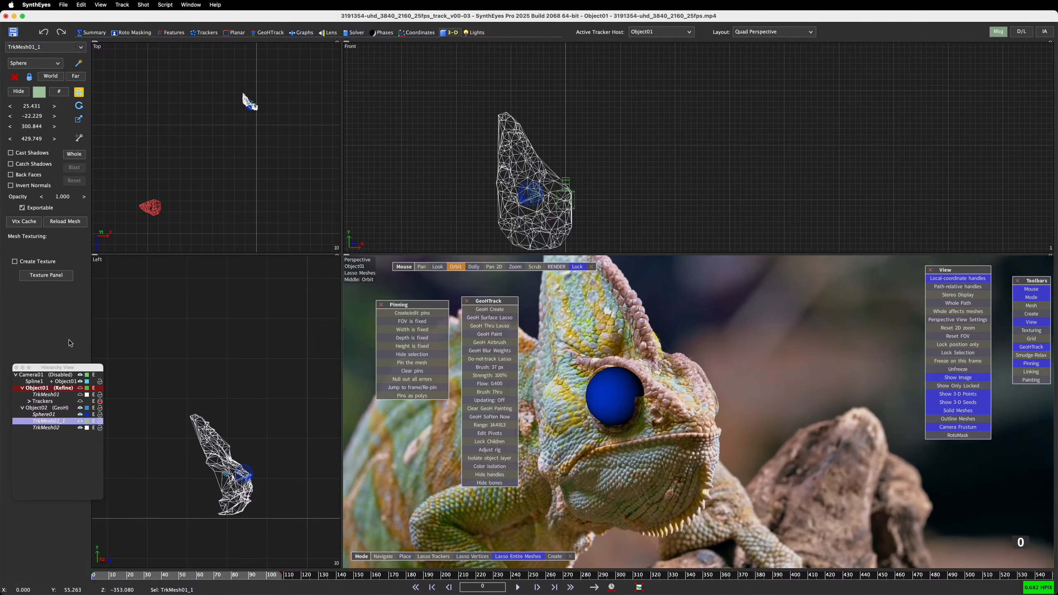
{"action": "left_click", "coordinate": [74, 154]}
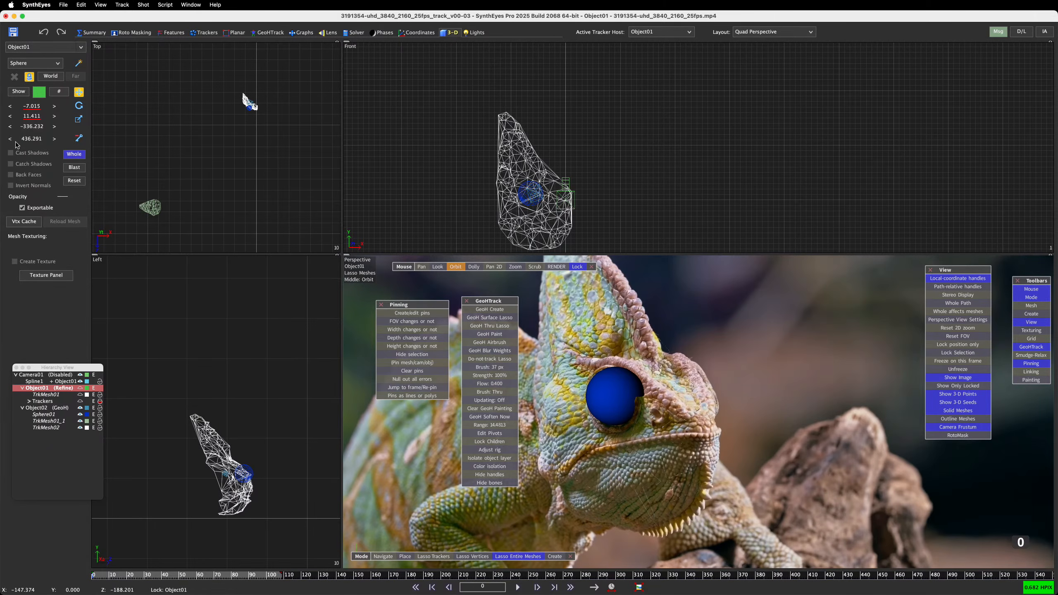
{"action": "left_click", "coordinate": [155, 212]}
{"action": "left_click_drag", "start_coordinate": [155, 212], "coordinate": [253, 107]}
{"action": "scroll", "coordinate": [236, 433], "scroll_direction": "down", "scroll_amount": 3}
{"action": "scroll", "coordinate": [236, 434], "scroll_direction": "down", "scroll_amount": 6}
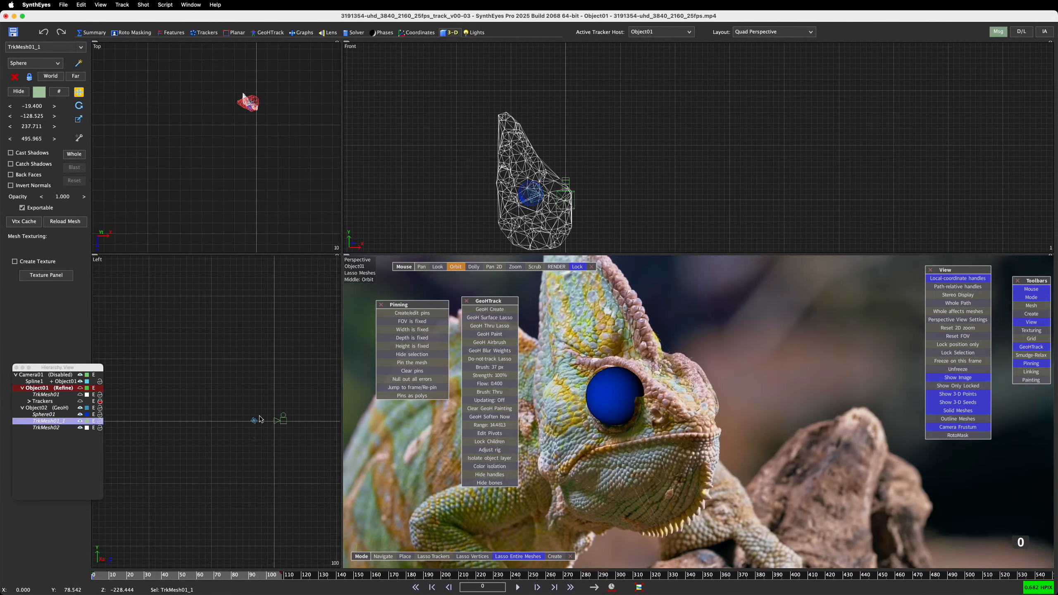
{"action": "left_click_drag", "start_coordinate": [223, 420], "coordinate": [223, 323]}
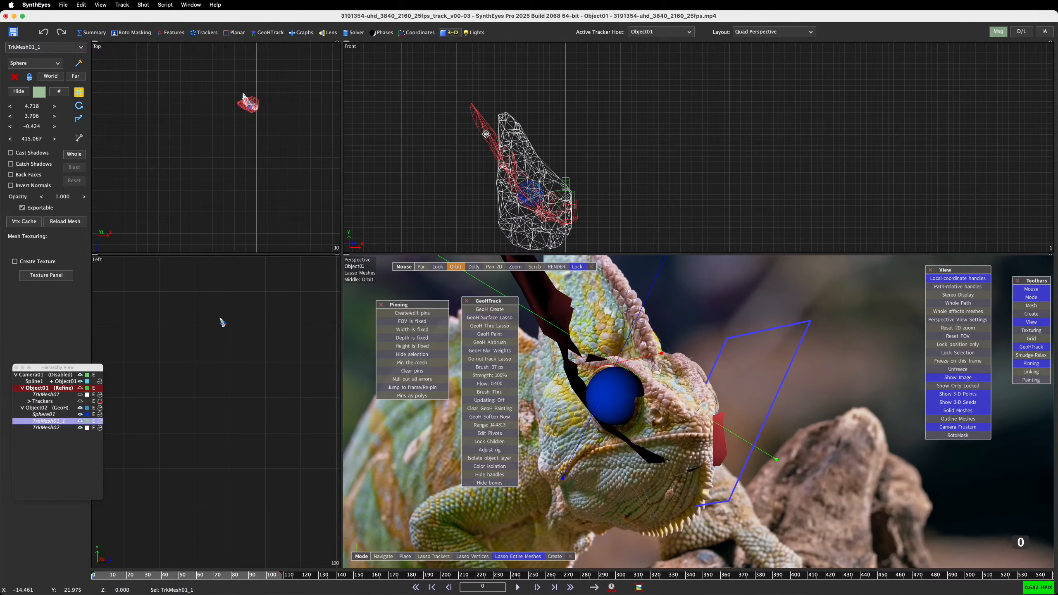
Step: Rotate the replacement mesh roughly towards the tracked mesh's orientation, using the Top and Perspective views
{"action": "scroll", "coordinate": [272, 107], "scroll_direction": "up", "scroll_amount": 5}
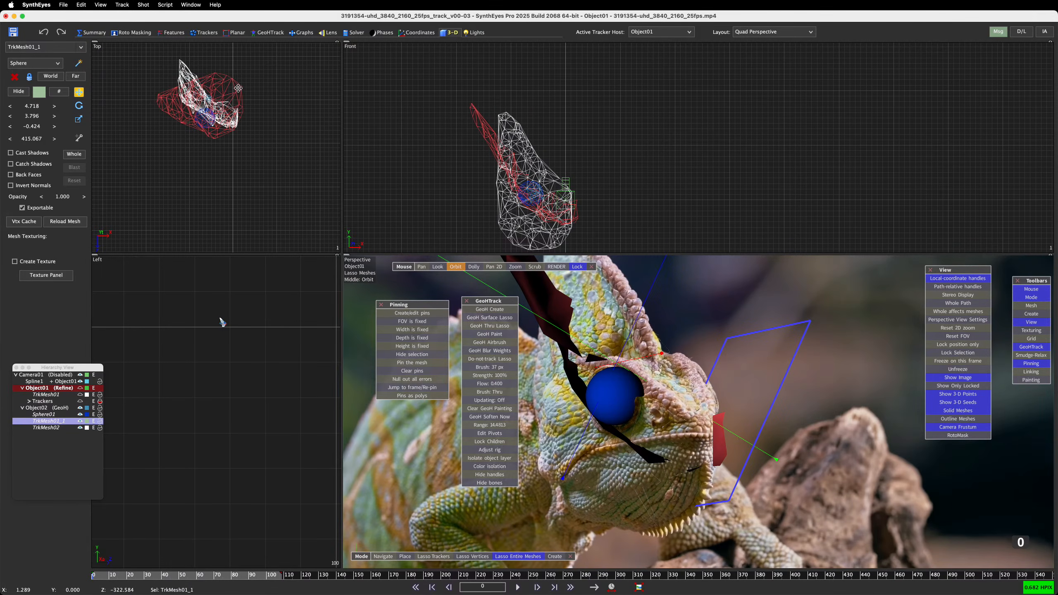
{"action": "key", "text": "e"}
{"action": "left_click_drag", "start_coordinate": [221, 85], "coordinate": [229, 158]}
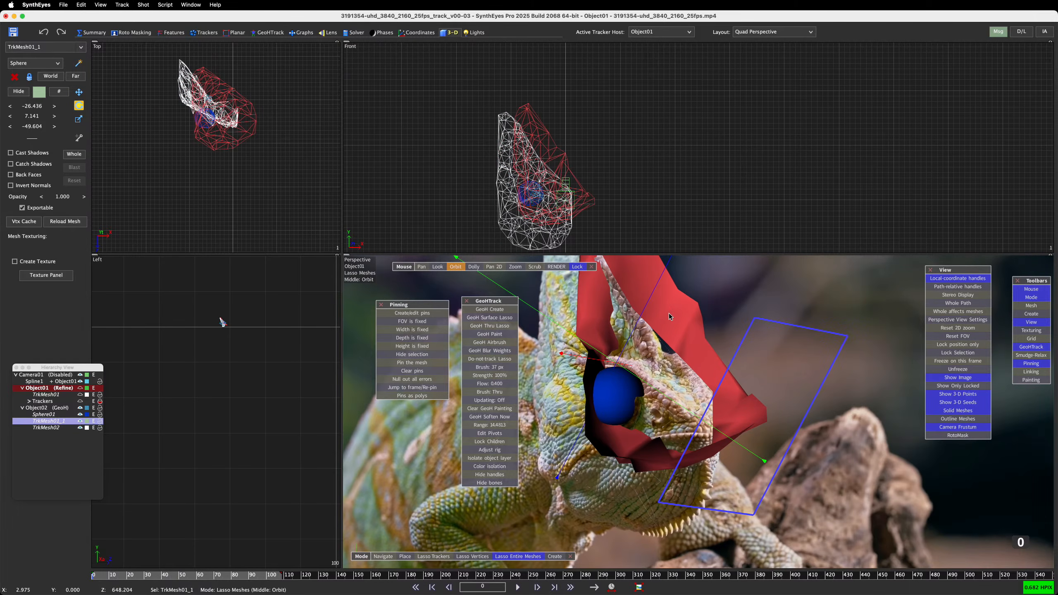
{"action": "scroll", "coordinate": [241, 315], "scroll_direction": "up", "scroll_amount": 5}
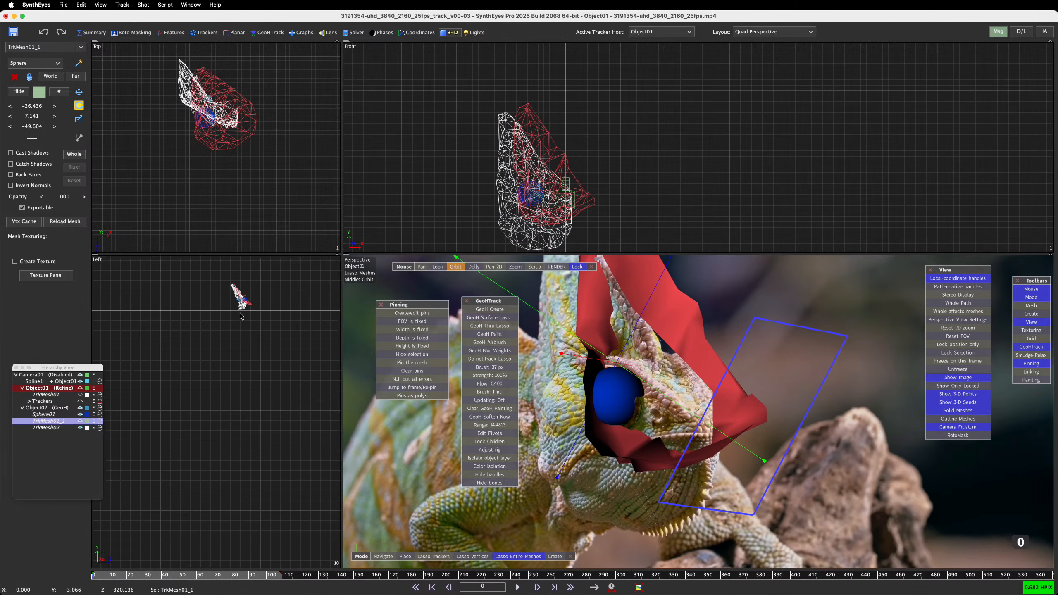
{"action": "scroll", "coordinate": [241, 316], "scroll_direction": "up", "scroll_amount": 5}
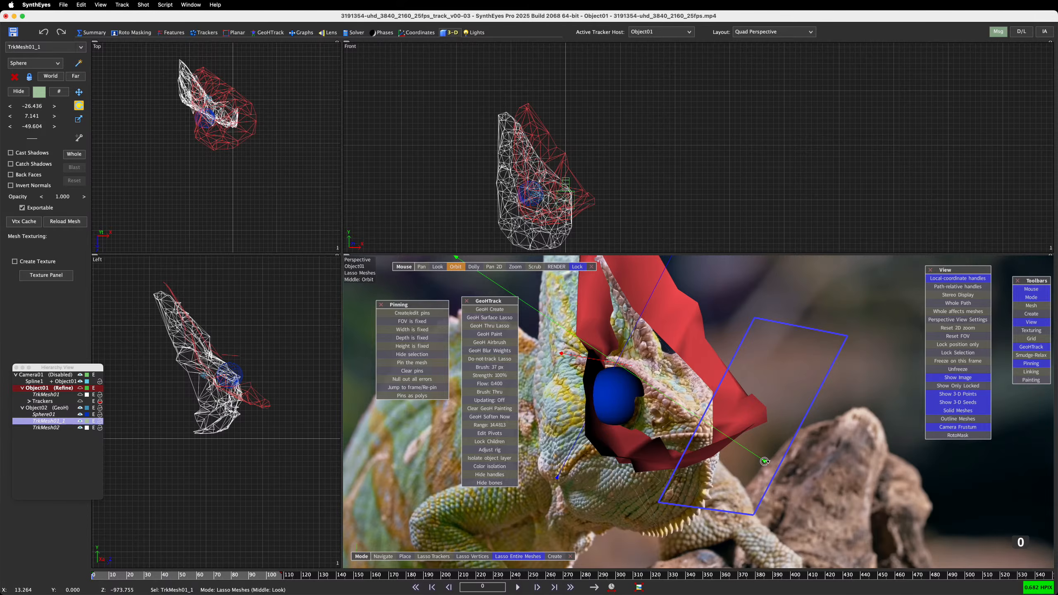
{"action": "left_click_drag", "start_coordinate": [764, 462], "coordinate": [741, 455]}
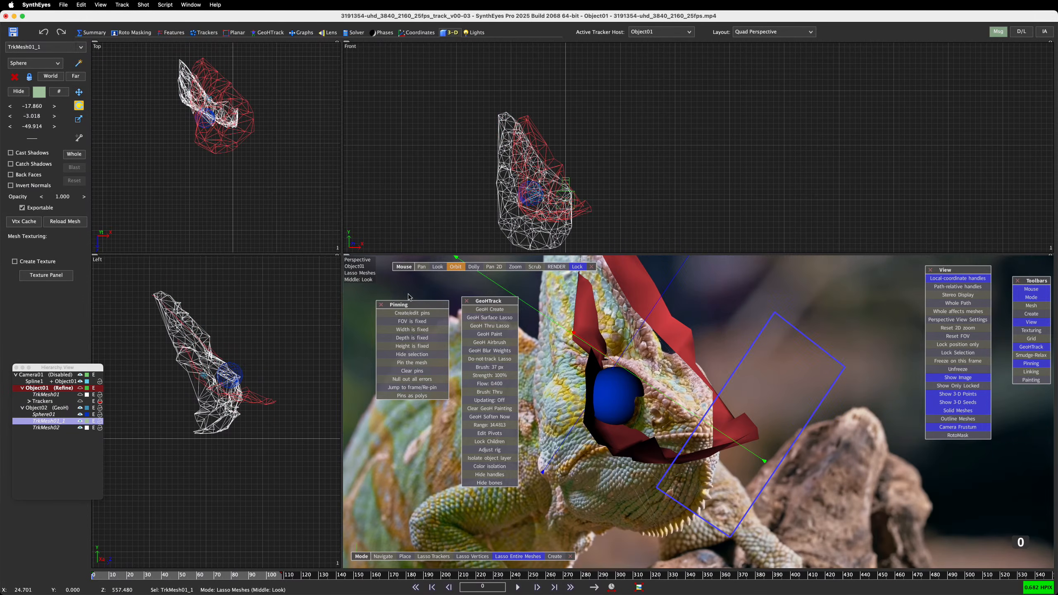
Step: Enable Back Faces for the replacement mesh and rotate it upright so it faces the same way as the tracked mesh
{"action": "left_click", "coordinate": [23, 179]}
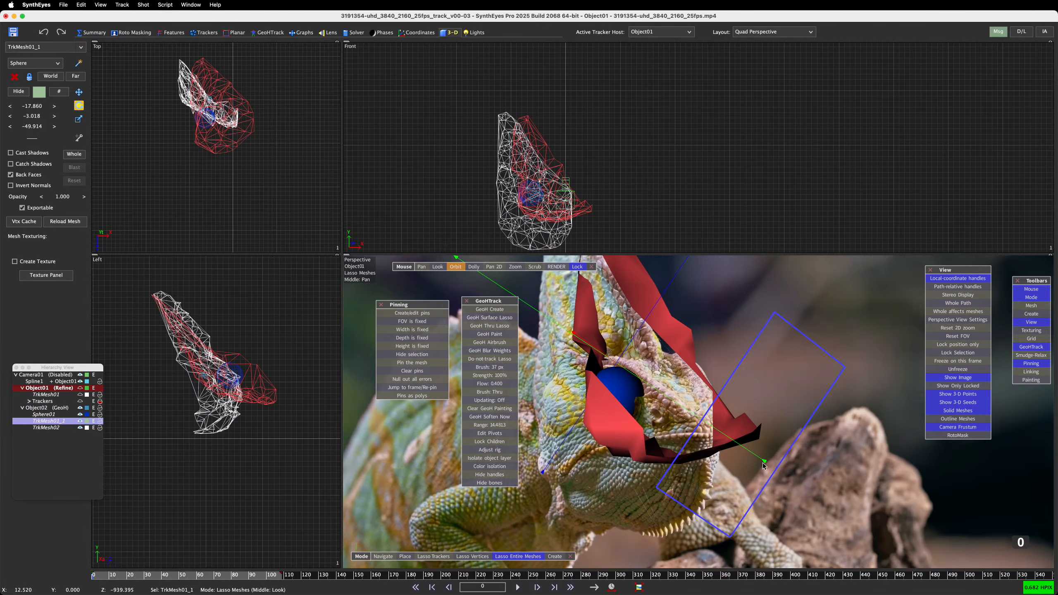
{"action": "left_click_drag", "start_coordinate": [764, 463], "coordinate": [542, 446]}
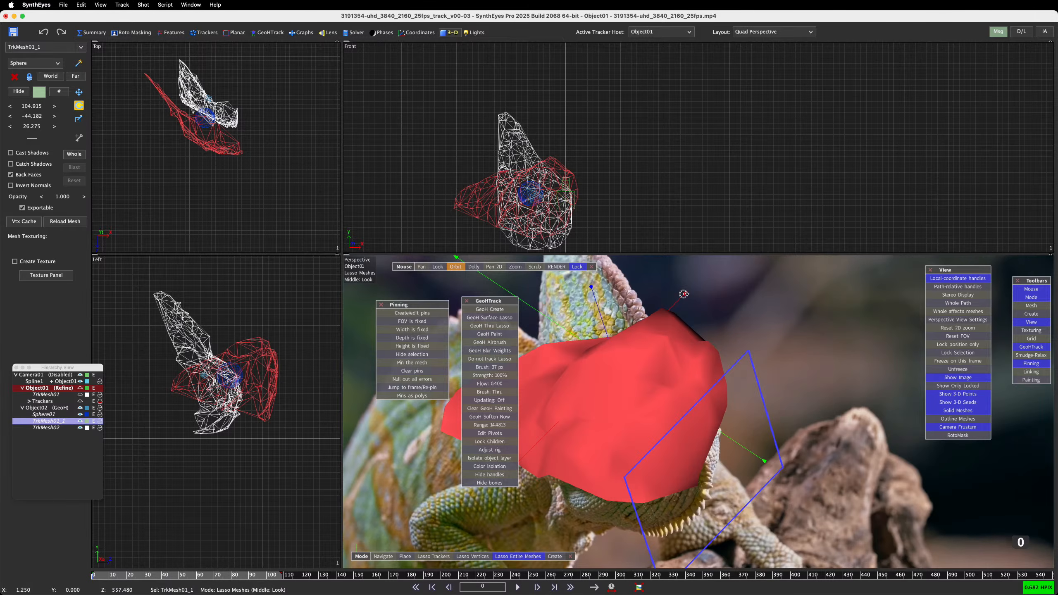
{"action": "left_click_drag", "start_coordinate": [683, 294], "coordinate": [843, 343]}
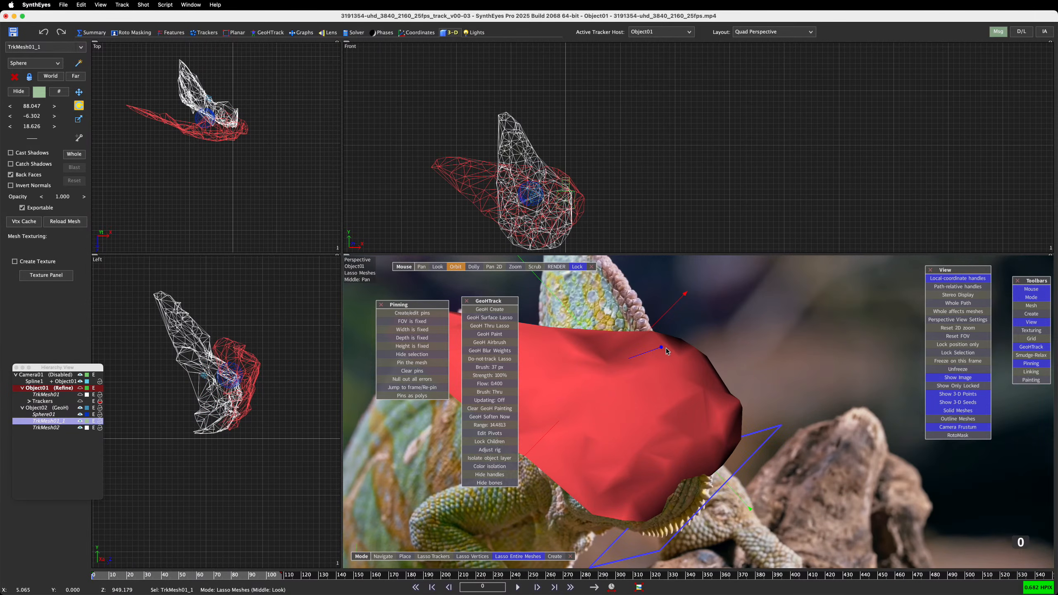
{"action": "left_click_drag", "start_coordinate": [659, 346], "coordinate": [626, 359]}
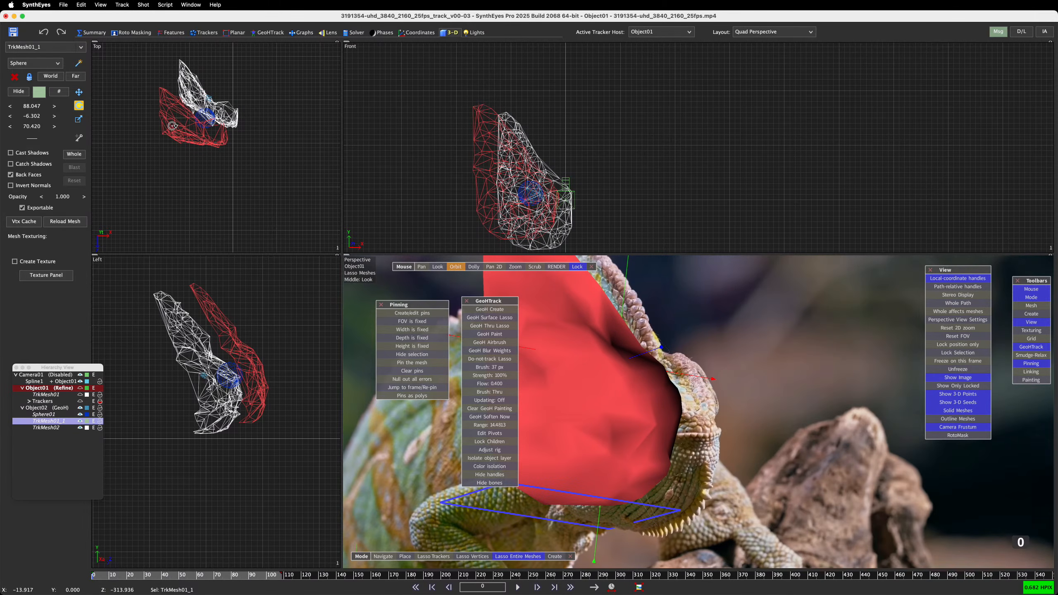
{"action": "left_click_drag", "start_coordinate": [169, 137], "coordinate": [190, 108]}
Step: Fine-tune the replacement mesh's position and rotation against the tracked mesh's outline in the Left and Front views
{"action": "key", "text": "w"}
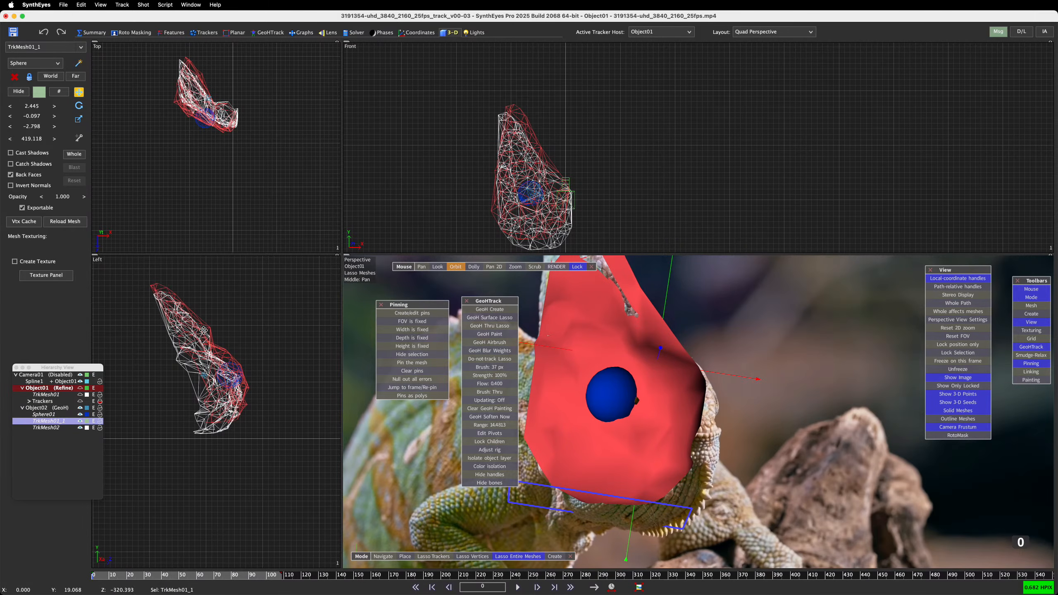
{"action": "left_click_drag", "start_coordinate": [204, 330], "coordinate": [206, 336]}
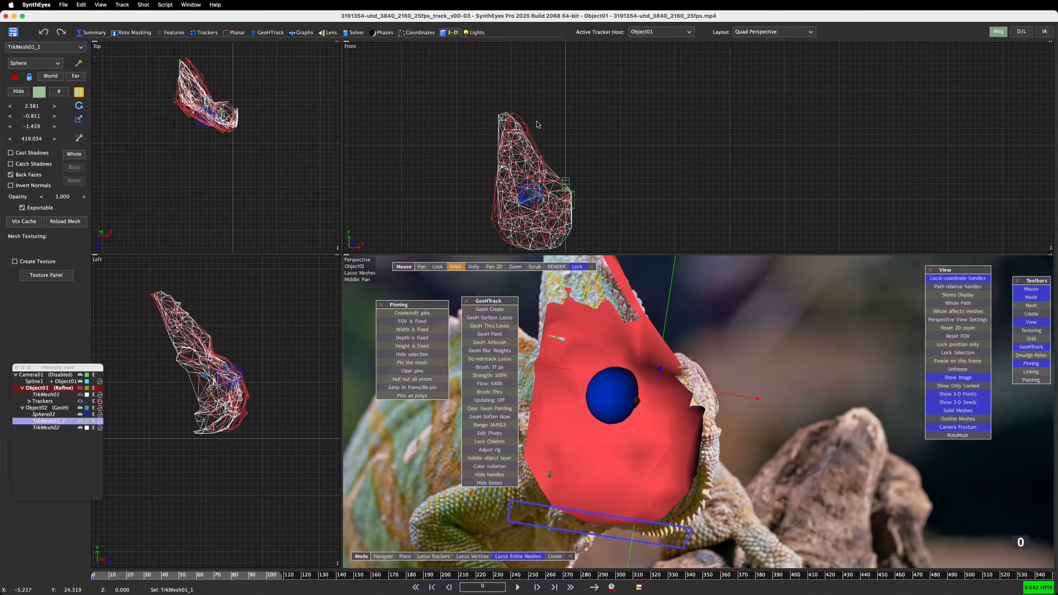
{"action": "key", "text": "e"}
{"action": "left_click_drag", "start_coordinate": [535, 141], "coordinate": [534, 132]}
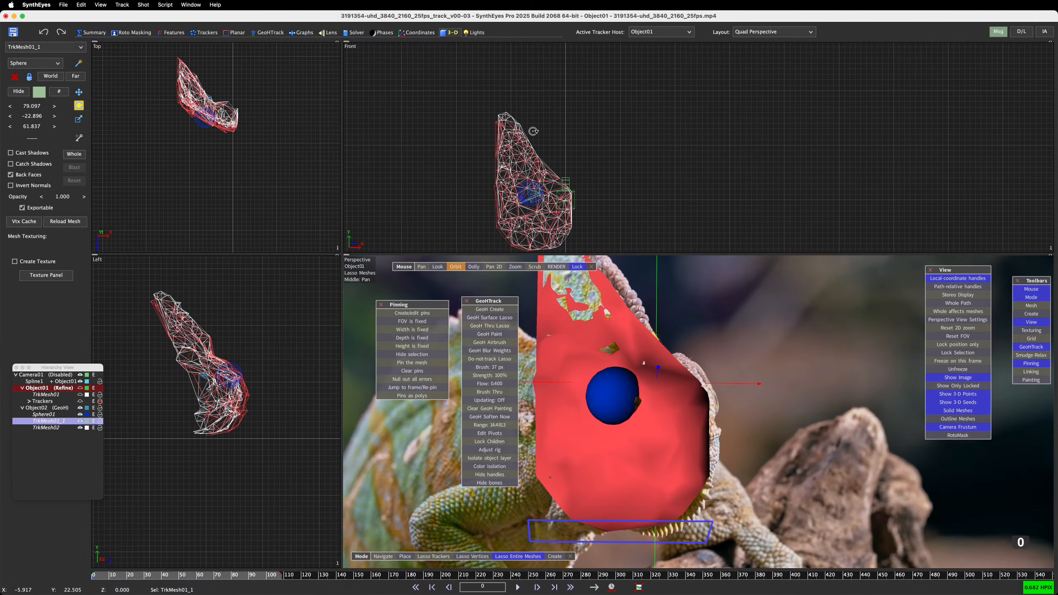
{"action": "key", "text": "w"}
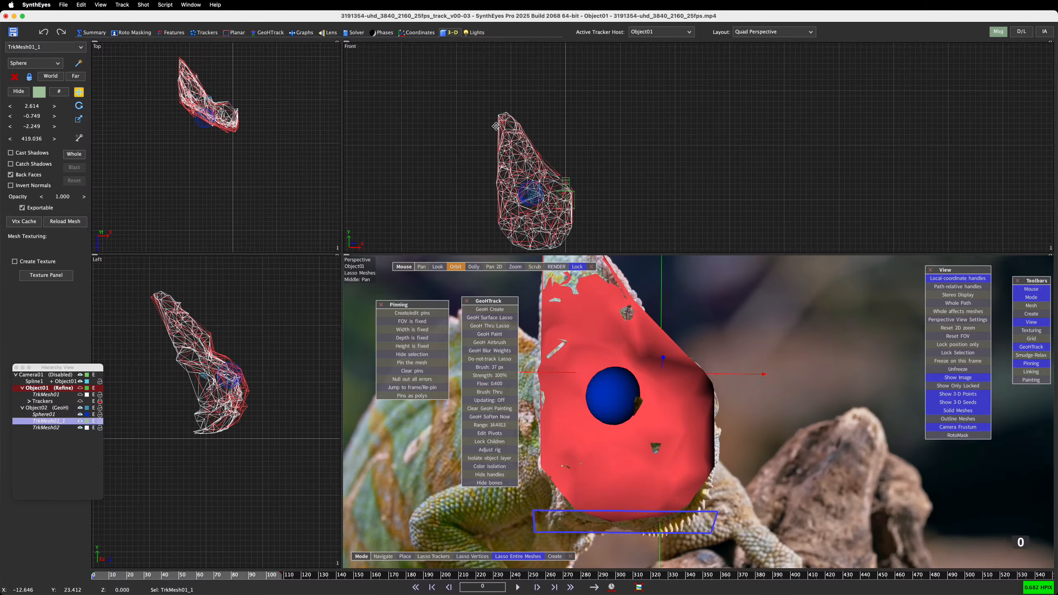
{"action": "left_click_drag", "start_coordinate": [495, 126], "coordinate": [496, 127]}
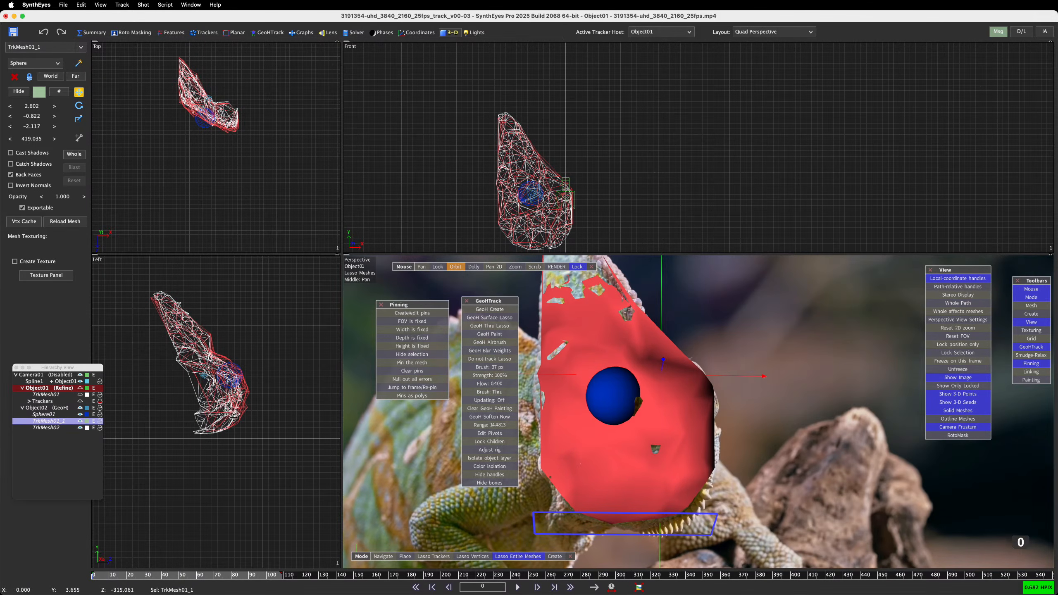
Step: Correct the replacement mesh's remaining tilt and depth in the Left view until its wireframe overlaps the tracked mesh
{"action": "scroll", "coordinate": [227, 411], "scroll_direction": "up", "scroll_amount": 3}
{"action": "scroll", "coordinate": [288, 381], "scroll_direction": "down", "scroll_amount": 3}
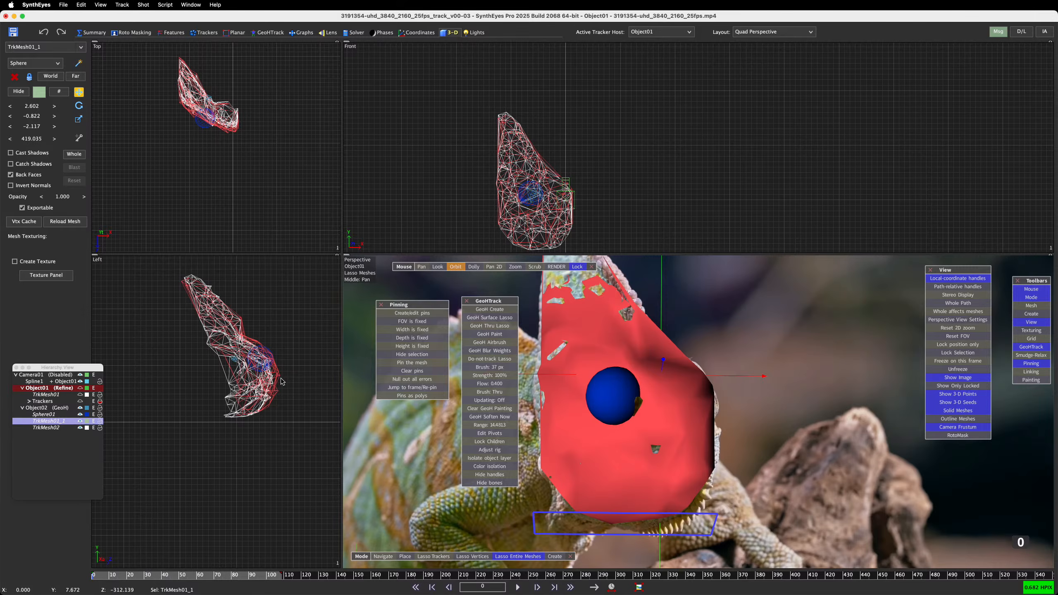
{"action": "key", "text": "e"}
{"action": "mouse_move", "coordinate": [275, 373]}
{"action": "left_mouse_down"}
{"action": "mouse_move", "coordinate": [278, 383]}
{"action": "mouse_move", "coordinate": [271, 376]}
{"action": "left_mouse_up"}
{"action": "key", "text": "w"}
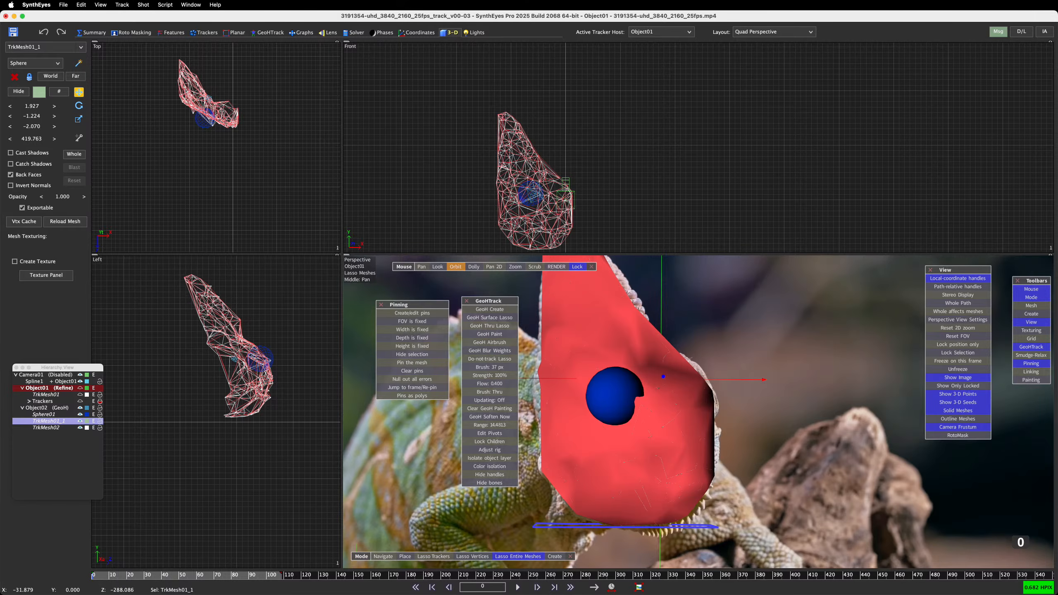
Step: Rename the aligned mesh TrkMesh03 and hide TrkMesh02
{"action": "double_click", "coordinate": [63, 422]}
{"action": "left_click", "coordinate": [495, 283]}
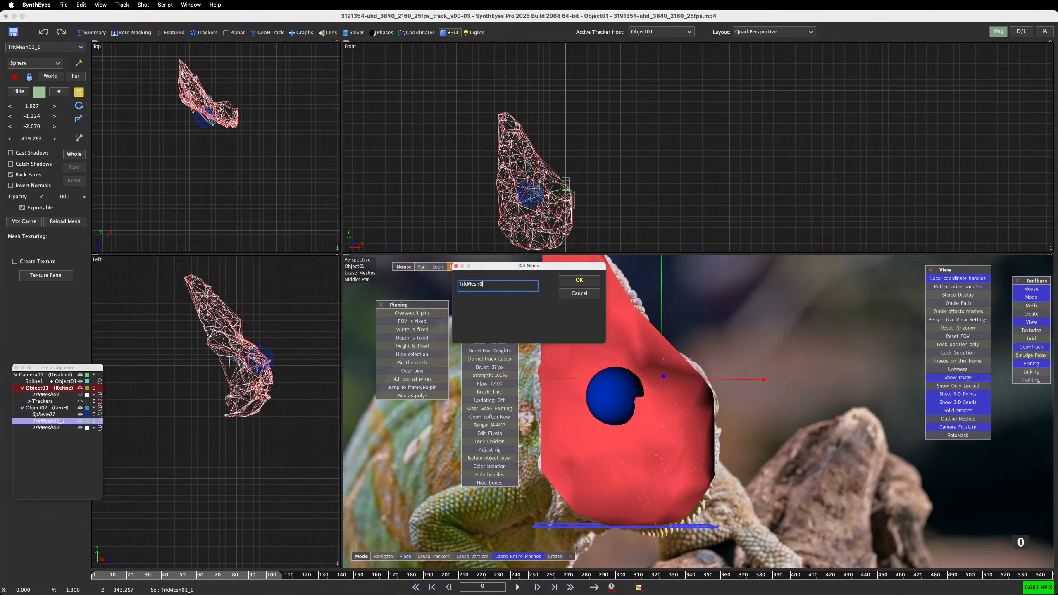
{"action": "key", "text": "Return"}
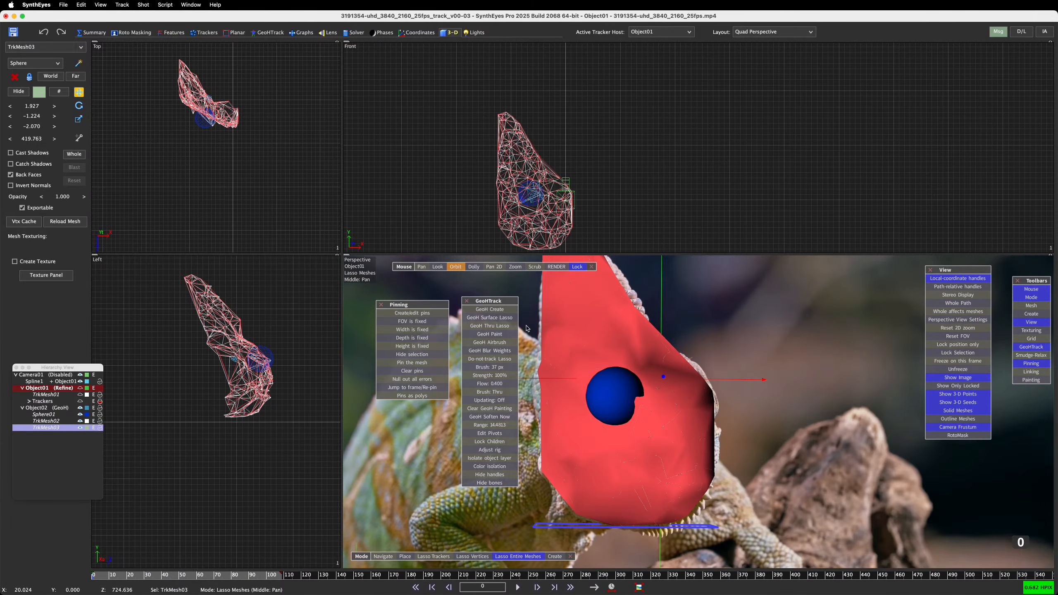
{"action": "scroll", "coordinate": [219, 123], "scroll_direction": "up", "scroll_amount": 2}
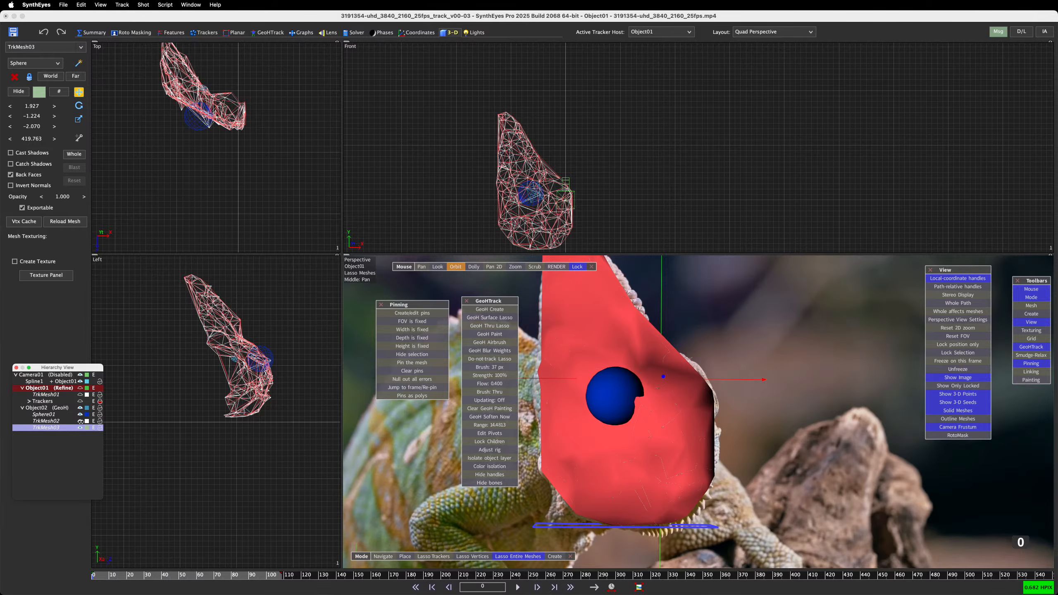
{"action": "left_click", "coordinate": [80, 421]}
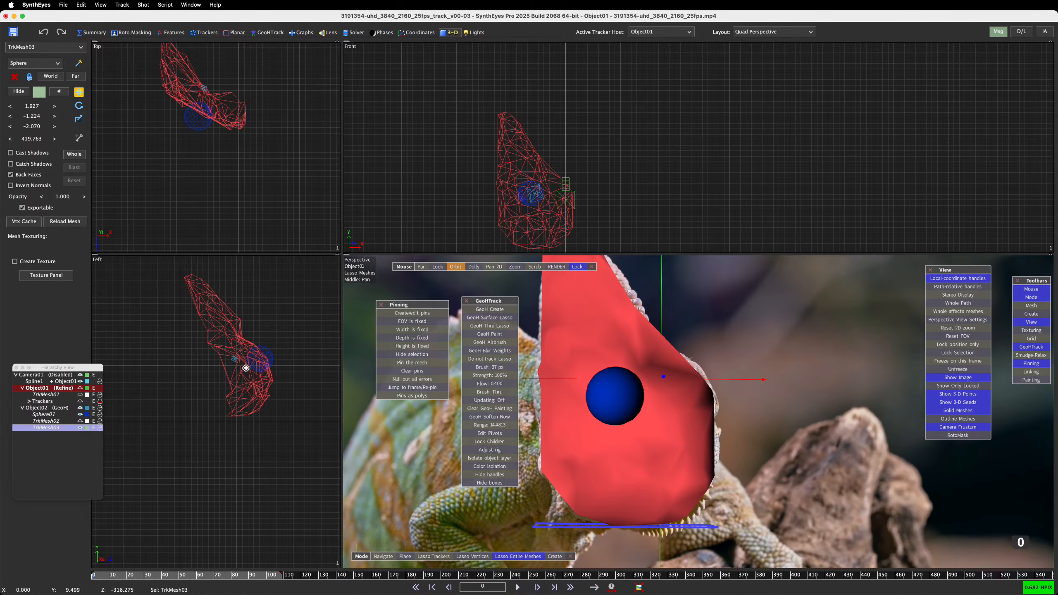
Step: Assign Lizard.jpg from the Media/Renders folder as the texture file of TrkMesh03
{"action": "left_click", "coordinate": [46, 276]}
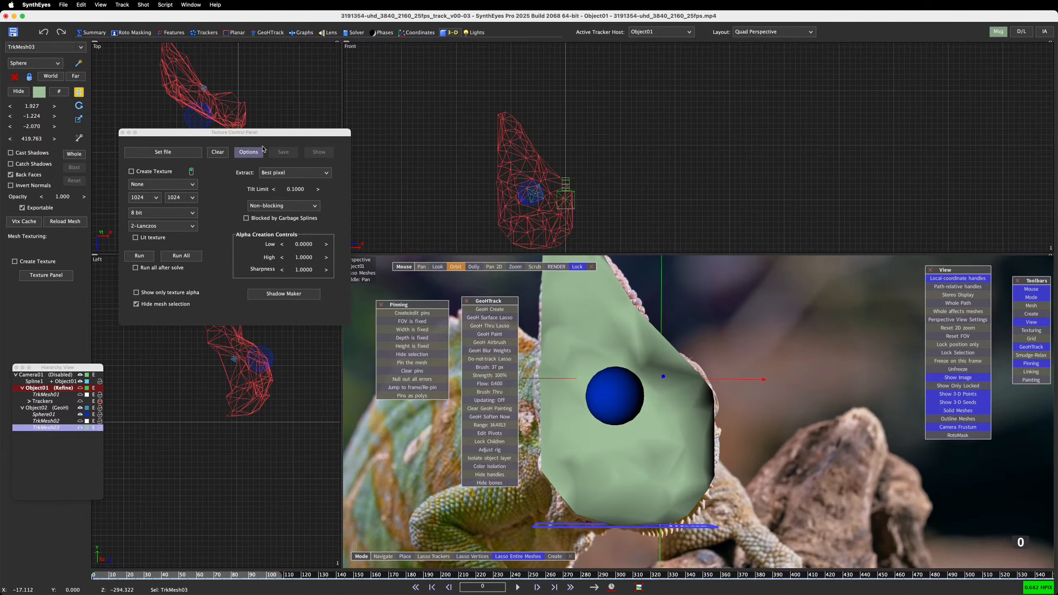
{"action": "left_click", "coordinate": [184, 152]}
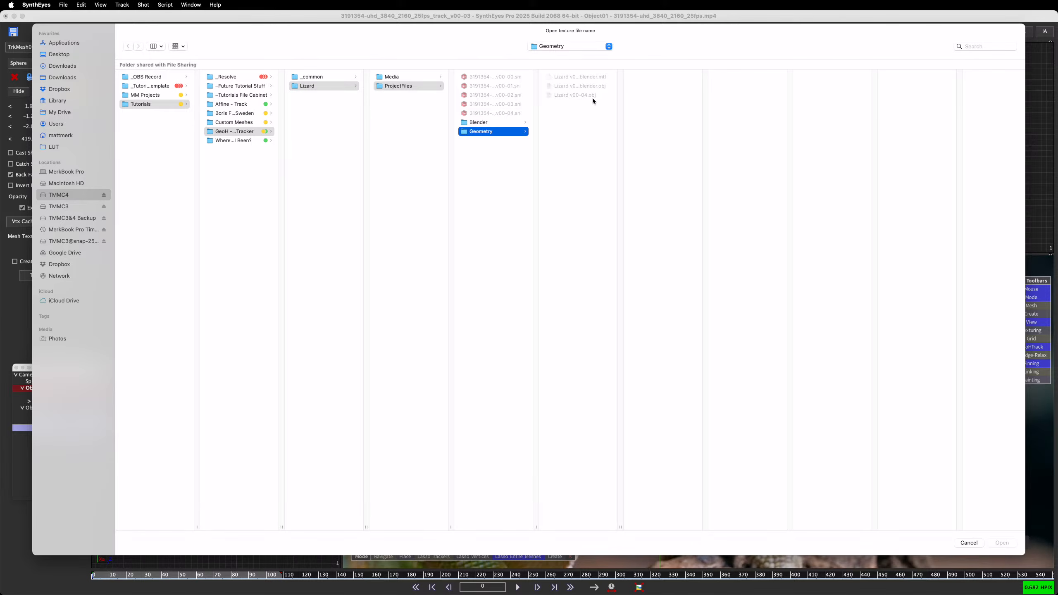
{"action": "left_click", "coordinate": [413, 78]}
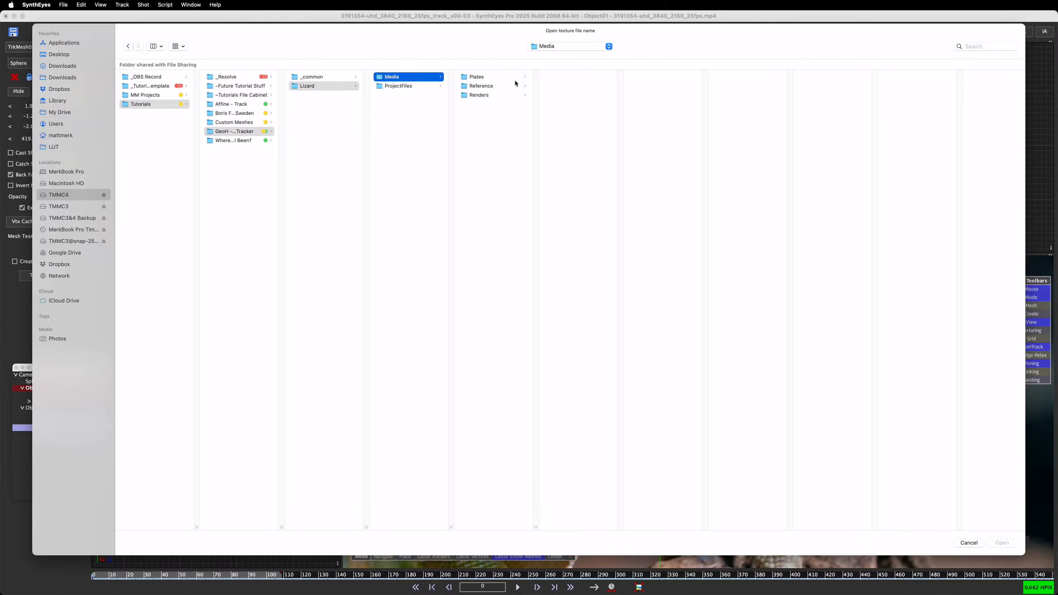
{"action": "left_click", "coordinate": [479, 78]}
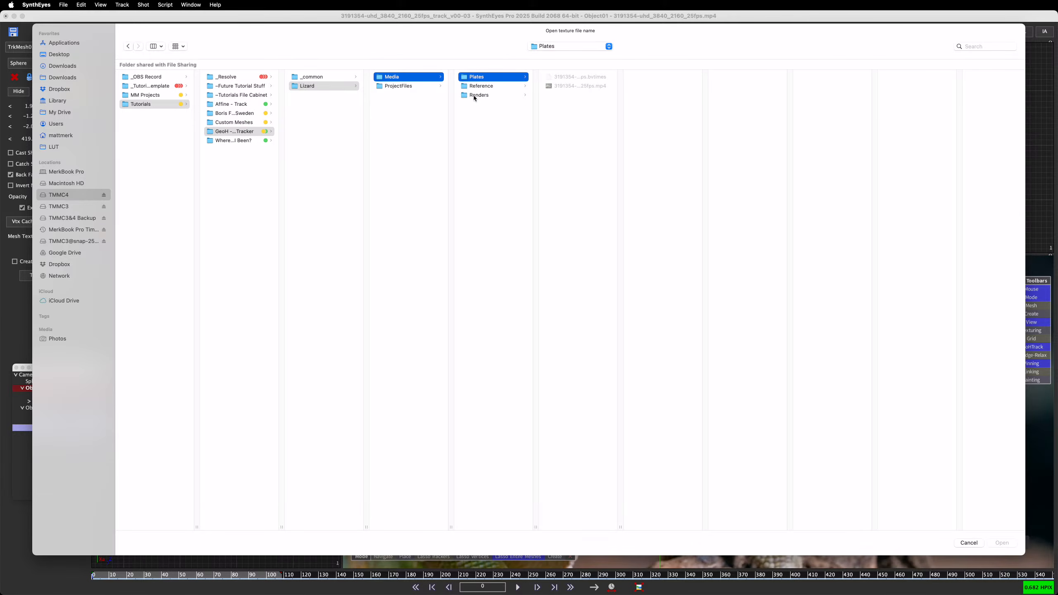
{"action": "left_click", "coordinate": [477, 95]}
{"action": "left_click", "coordinate": [567, 87]}
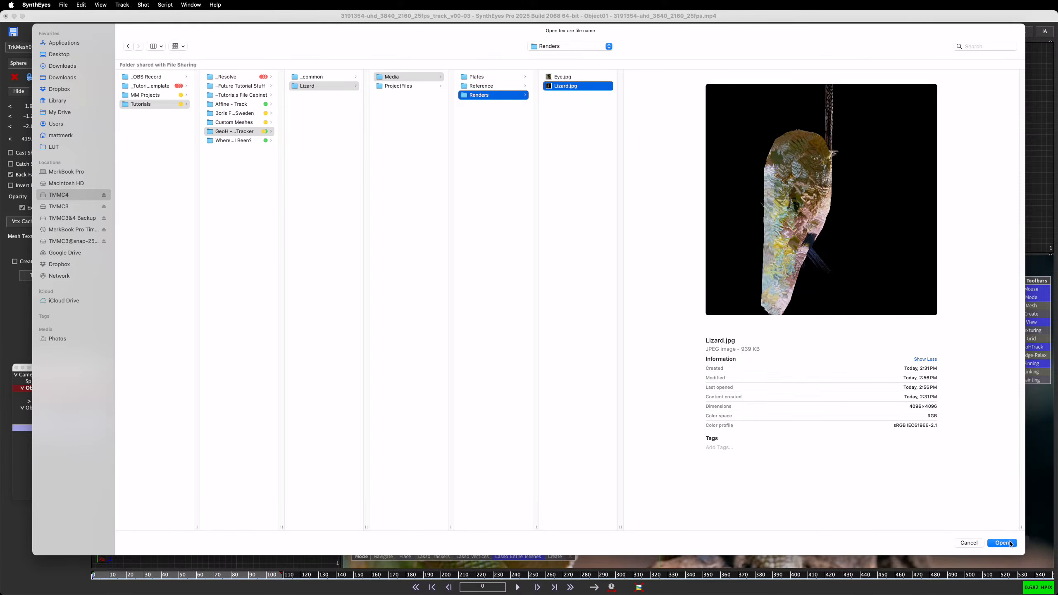
{"action": "left_click", "coordinate": [1010, 543]}
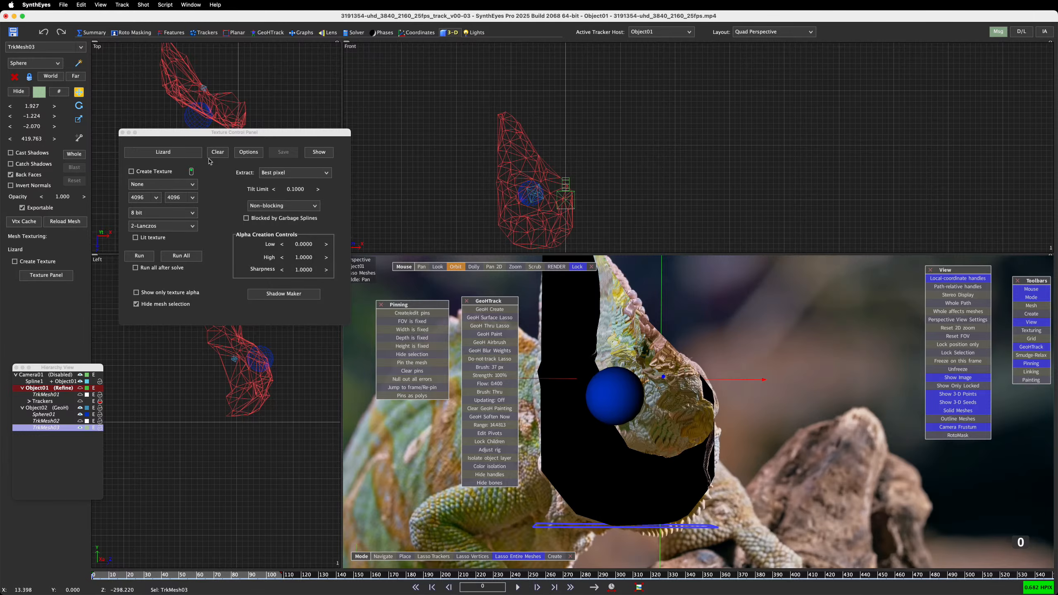
Step: Try to run the texture extraction for TrkMesh03 with the Best pixel method
{"action": "left_click", "coordinate": [291, 169]}
{"action": "left_click", "coordinate": [141, 256]}
{"action": "left_click", "coordinate": [141, 253]}
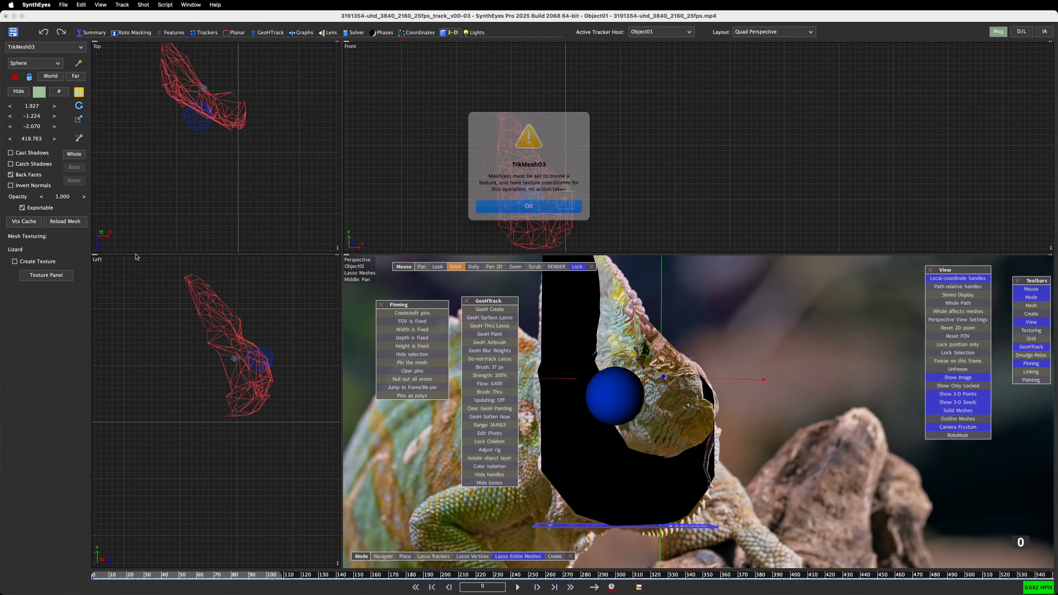
{"action": "left_click", "coordinate": [529, 202]}
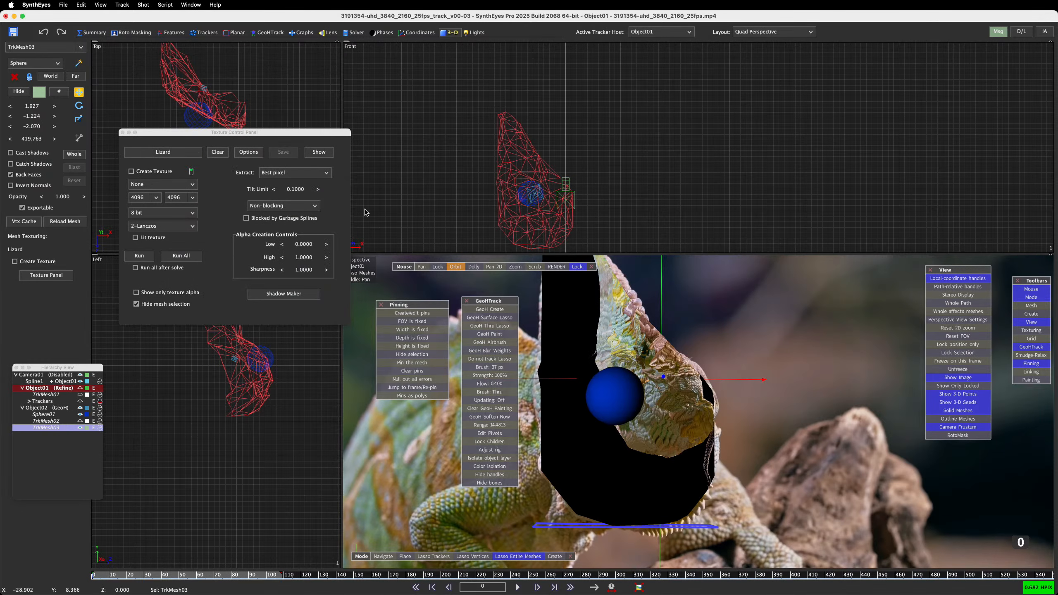
{"action": "left_click", "coordinate": [139, 256]}
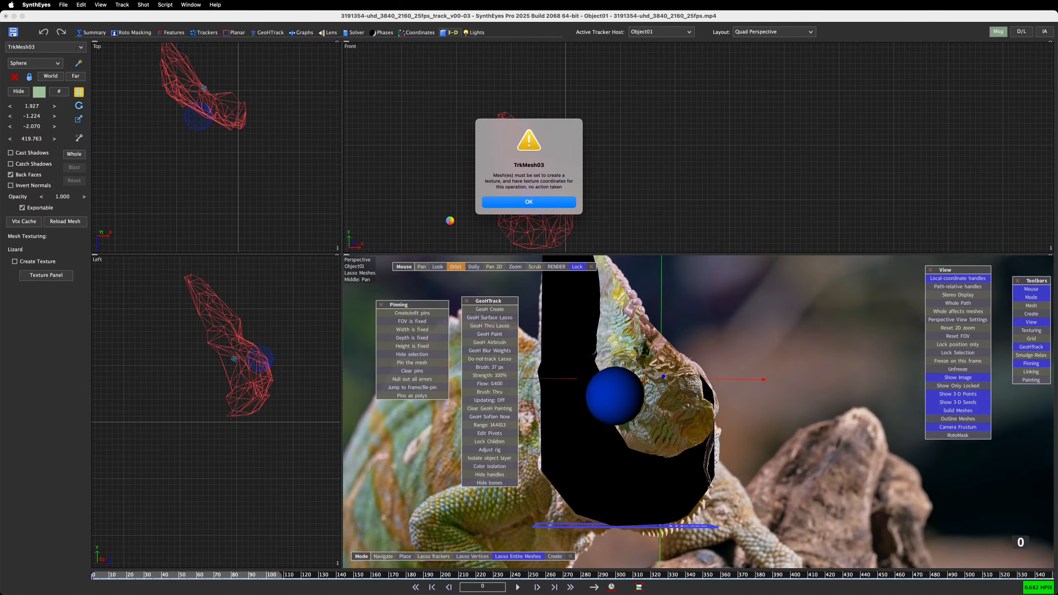
{"action": "left_click", "coordinate": [529, 202]}
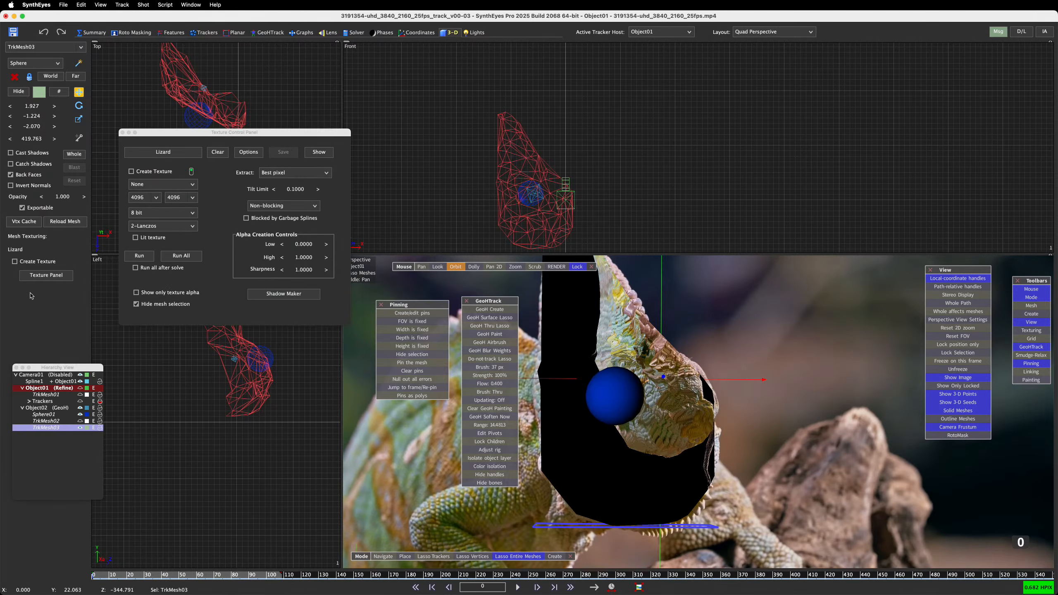
Step: Enable Create Texture for TrkMesh03 and run the texture extraction
{"action": "left_click", "coordinate": [16, 262]}
{"action": "left_click", "coordinate": [144, 257]}
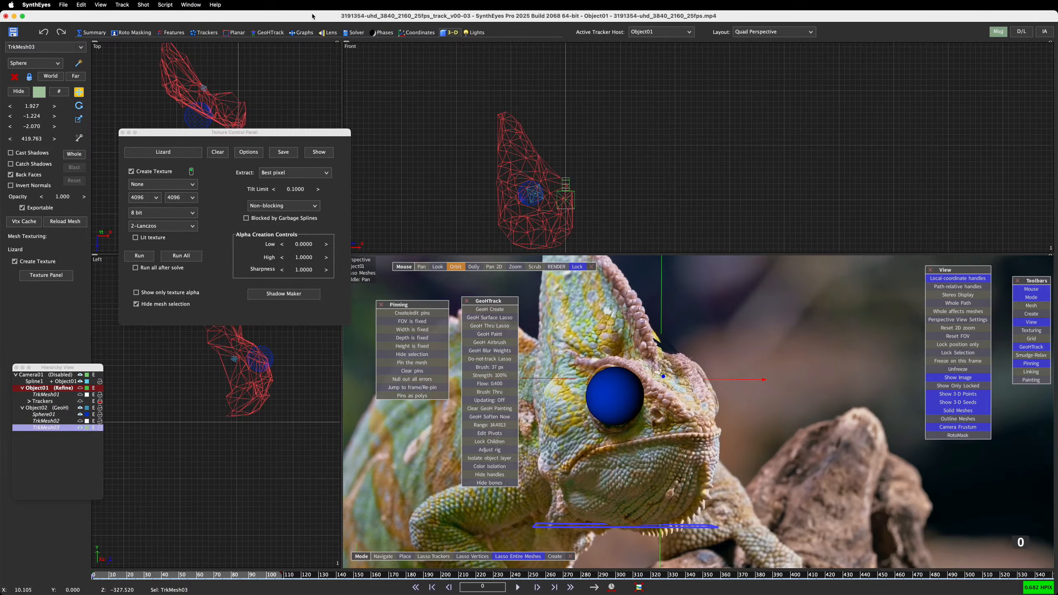
Step: Close the texture panel and open an enlarged floating perspective window locked to the tracked camera view
{"action": "left_click", "coordinate": [122, 133]}
{"action": "left_click", "coordinate": [190, 5]}
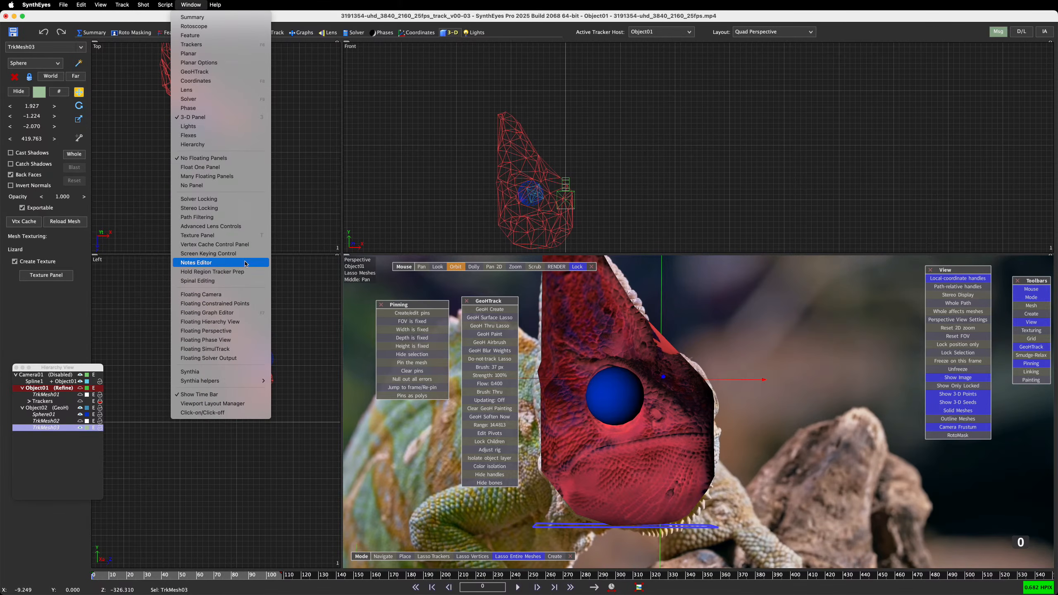
{"action": "left_click", "coordinate": [228, 332]}
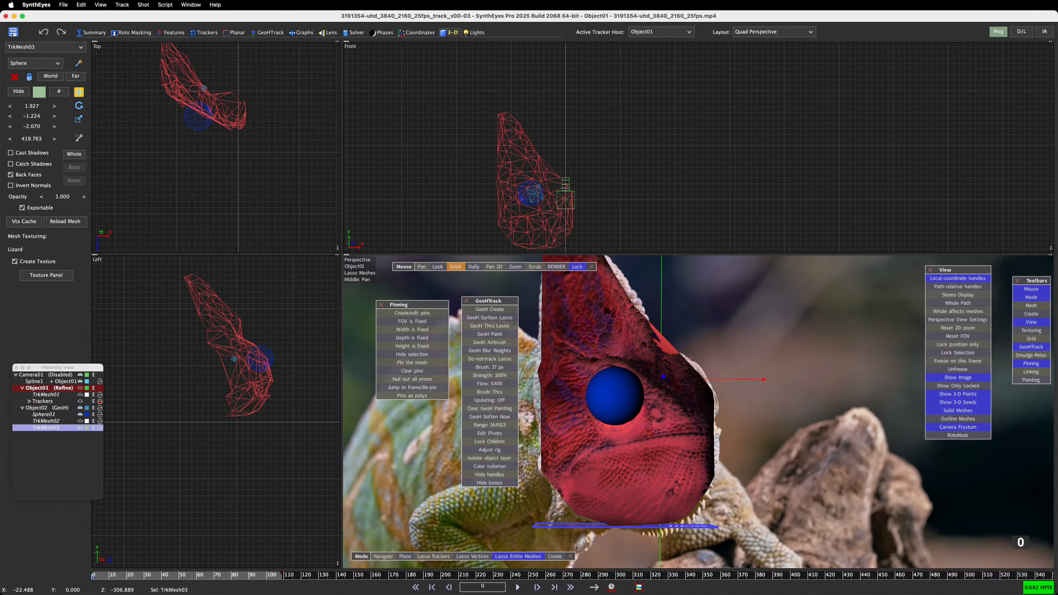
{"action": "left_click_drag", "start_coordinate": [292, 113], "coordinate": [818, 505]}
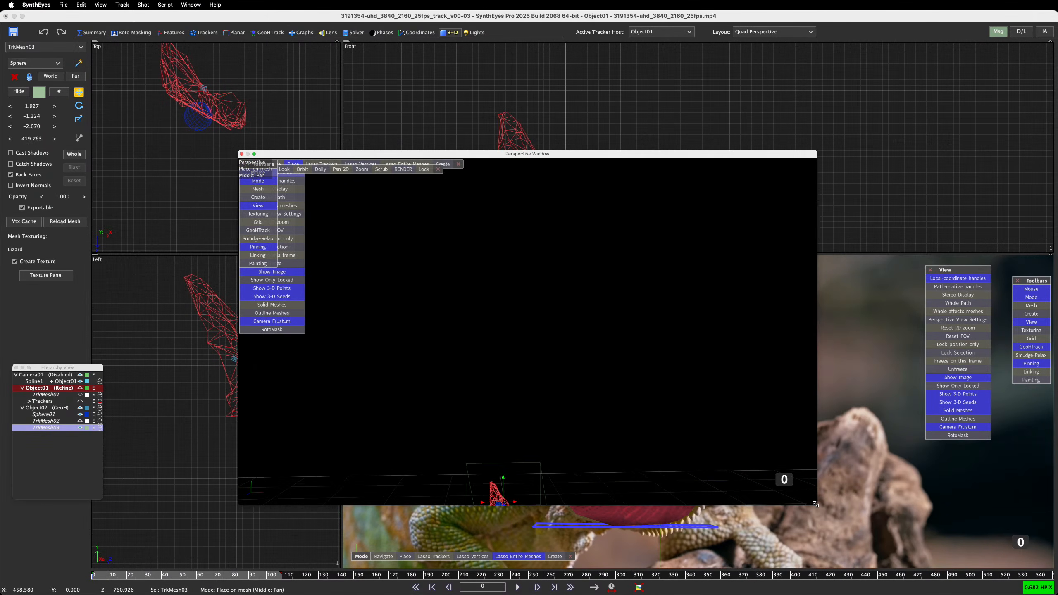
{"action": "left_click", "coordinate": [423, 168]}
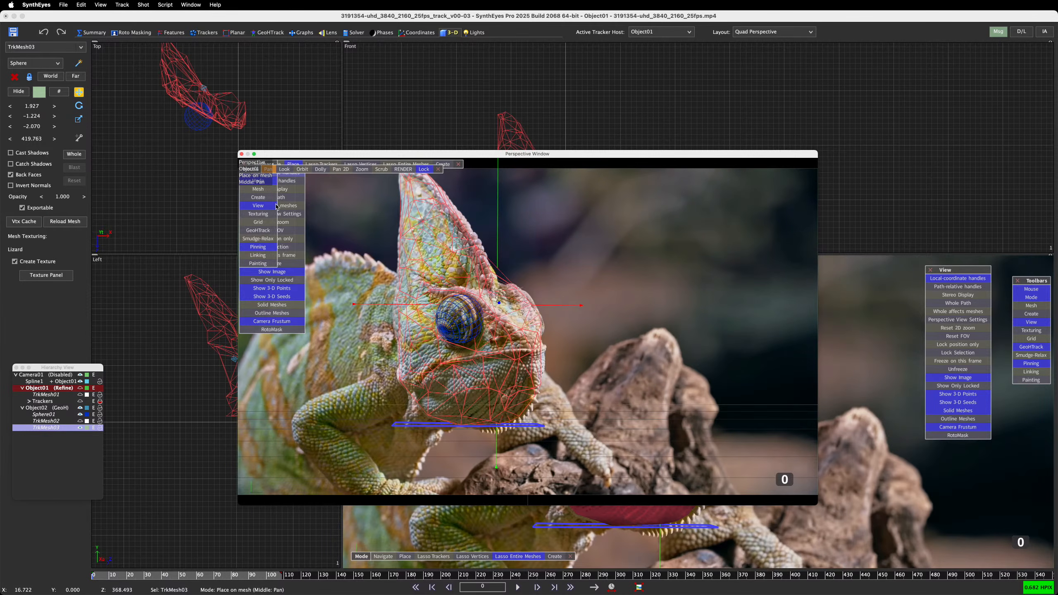
Step: Spread out the overlapping Mouse, Toolbars, View and Pinning toolbars in the floating perspective window so the lizard's head stays clear
{"action": "left_click_drag", "start_coordinate": [253, 169], "coordinate": [390, 298]}
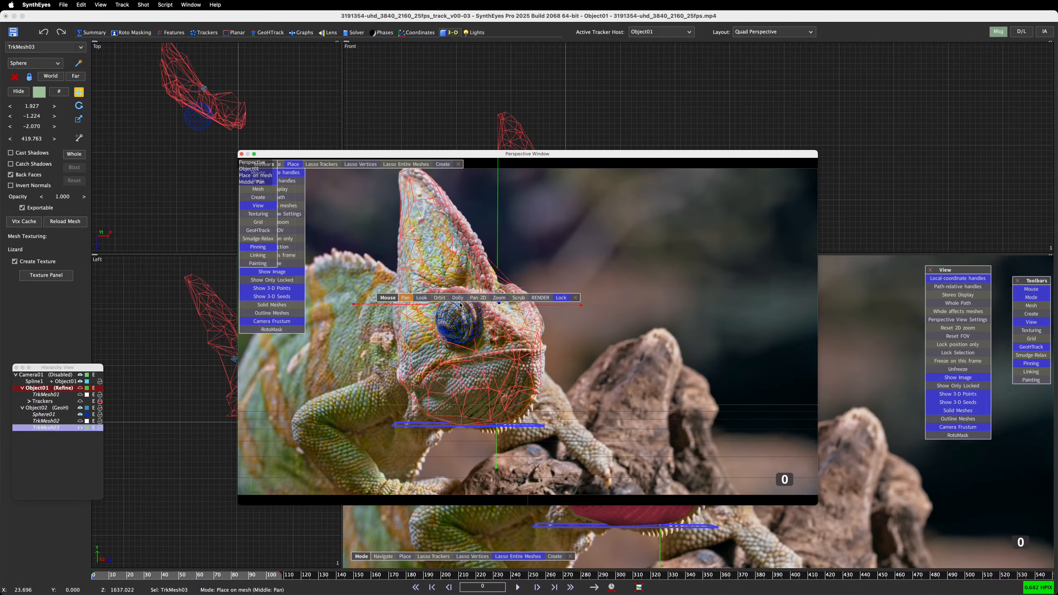
{"action": "left_click", "coordinate": [267, 147]}
{"action": "left_click_drag", "start_coordinate": [272, 165], "coordinate": [801, 179]}
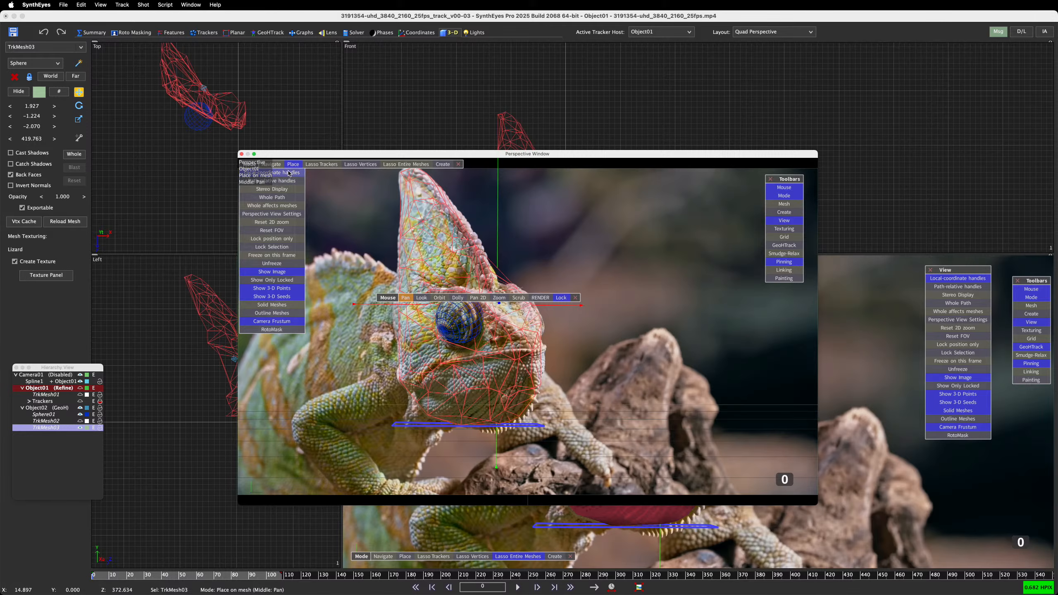
{"action": "left_click_drag", "start_coordinate": [293, 164], "coordinate": [741, 188]}
{"action": "left_click", "coordinate": [286, 171]}
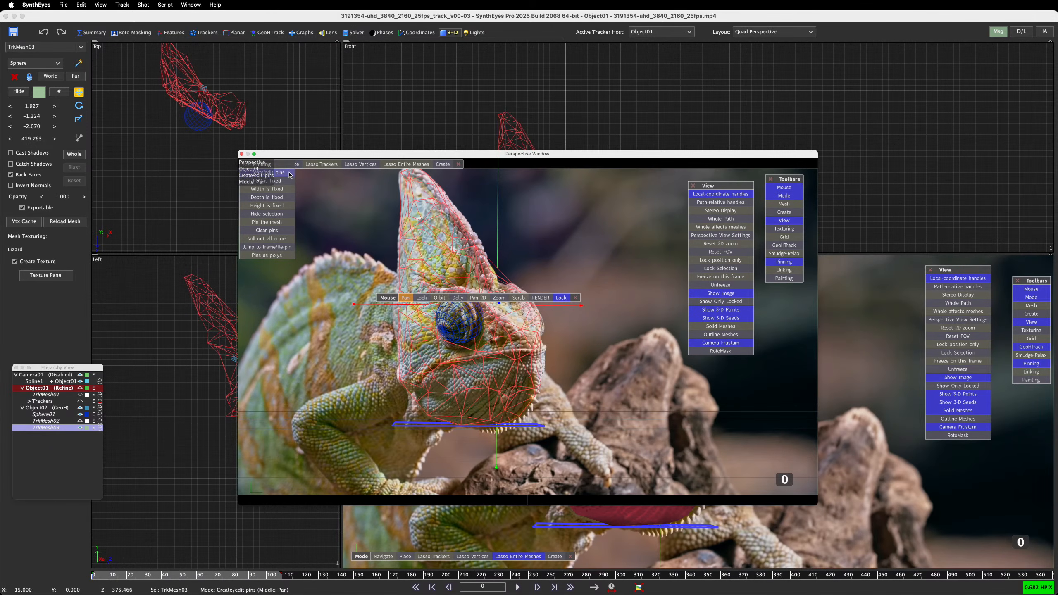
{"action": "left_click_drag", "start_coordinate": [286, 164], "coordinate": [792, 369]}
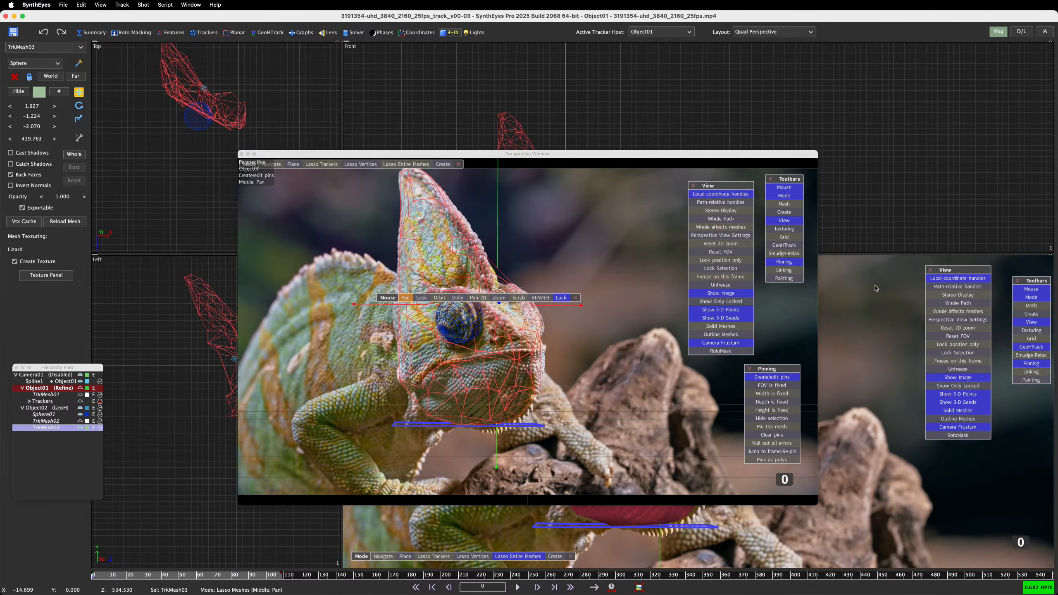
Step: Display solid meshes in the floating perspective window and compare TrkMesh03 with its selection highlight shown and hidden using Hide mesh selection
{"action": "left_click", "coordinate": [721, 327]}
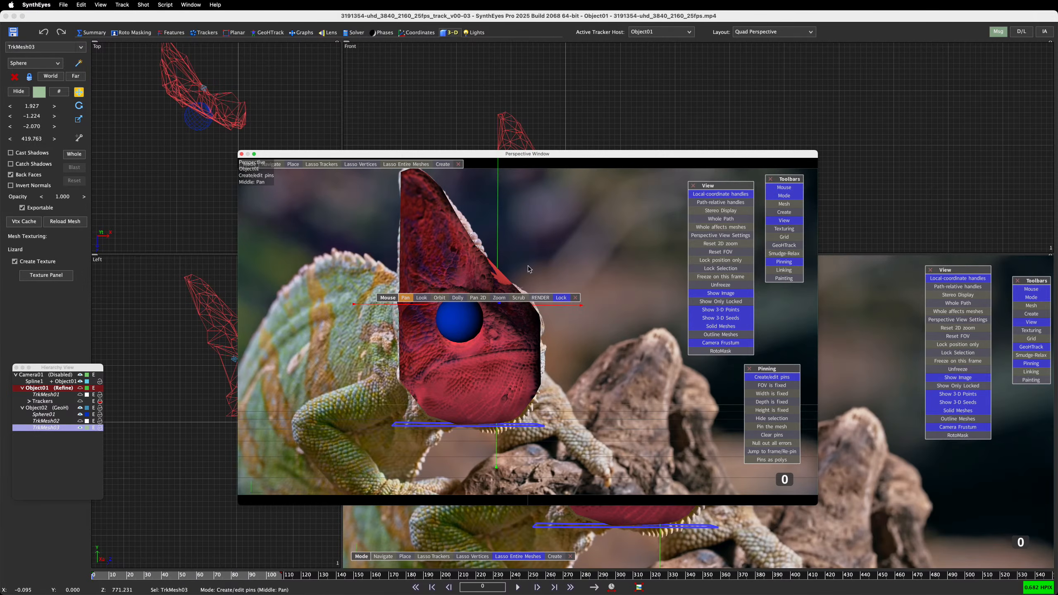
{"action": "left_click", "coordinate": [46, 275]}
{"action": "left_click_drag", "start_coordinate": [277, 132], "coordinate": [158, 93]}
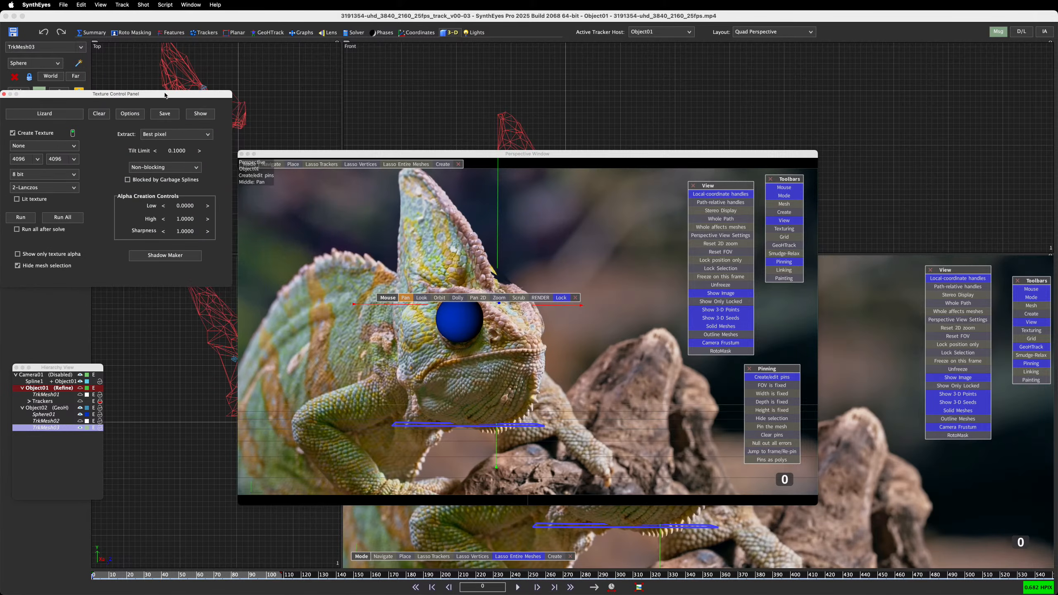
{"action": "left_click", "coordinate": [44, 263]}
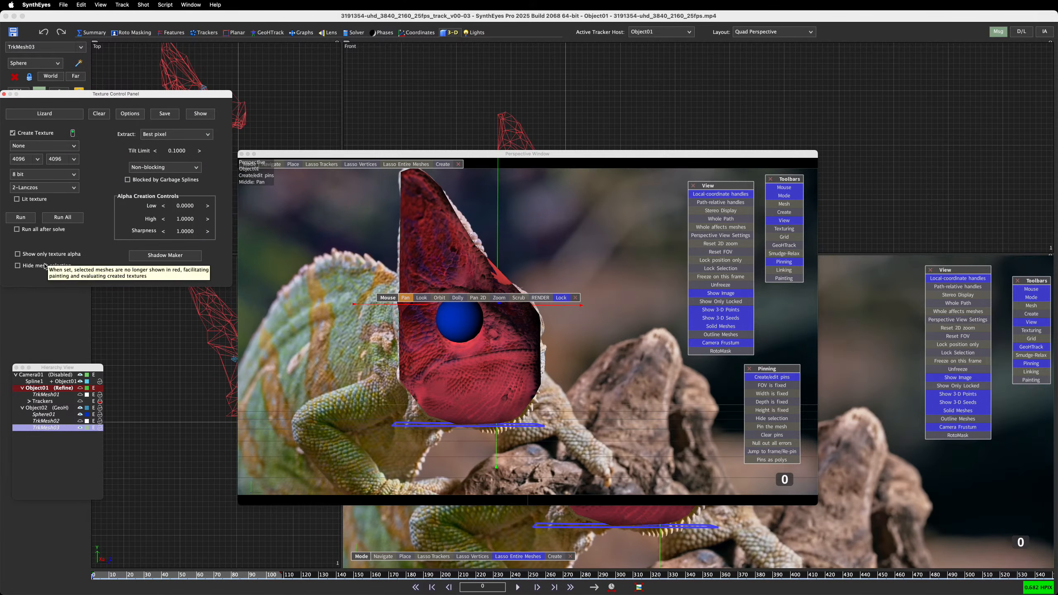
{"action": "left_click", "coordinate": [44, 263]}
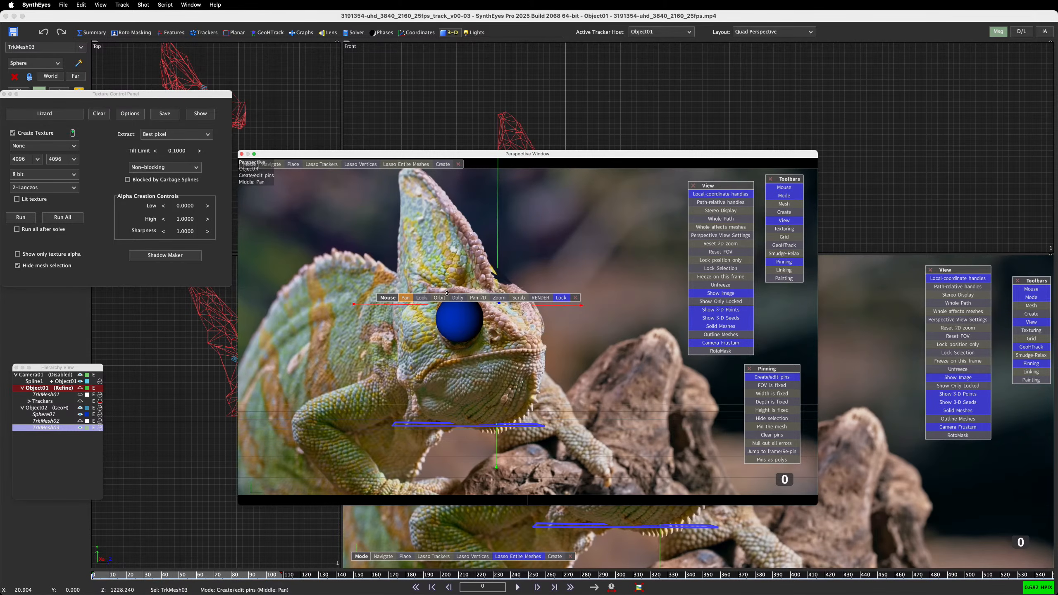
Step: Examine the textured lizard mesh from several angles, move the Mode toolbar out of the way, and close the floating perspective window
{"action": "left_click_drag", "start_coordinate": [528, 332], "coordinate": [470, 310], "text": "alt"}
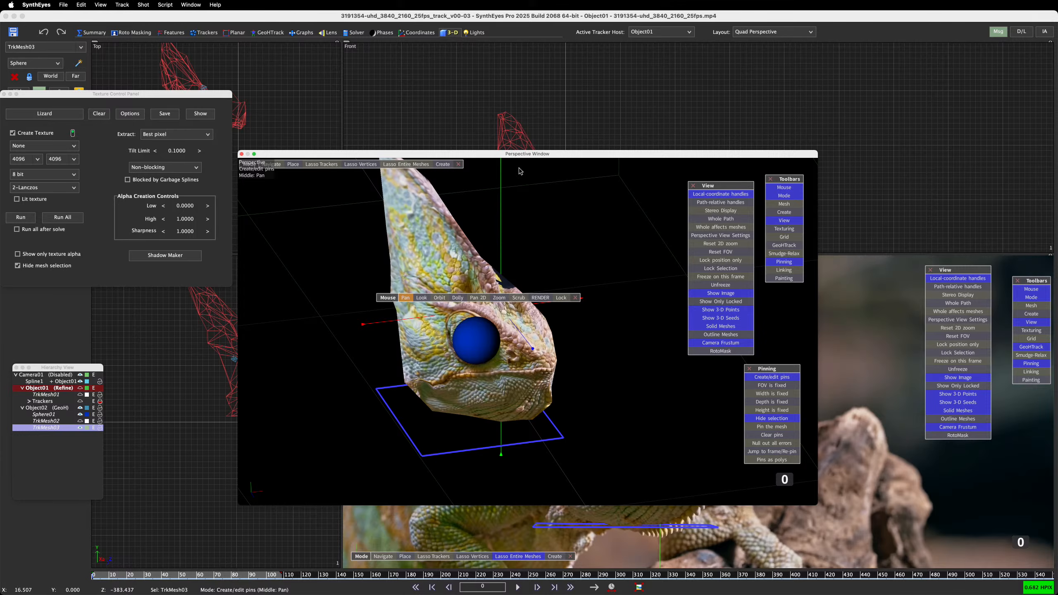
{"action": "middle_click_drag", "start_coordinate": [475, 337], "coordinate": [464, 247], "text": "alt"}
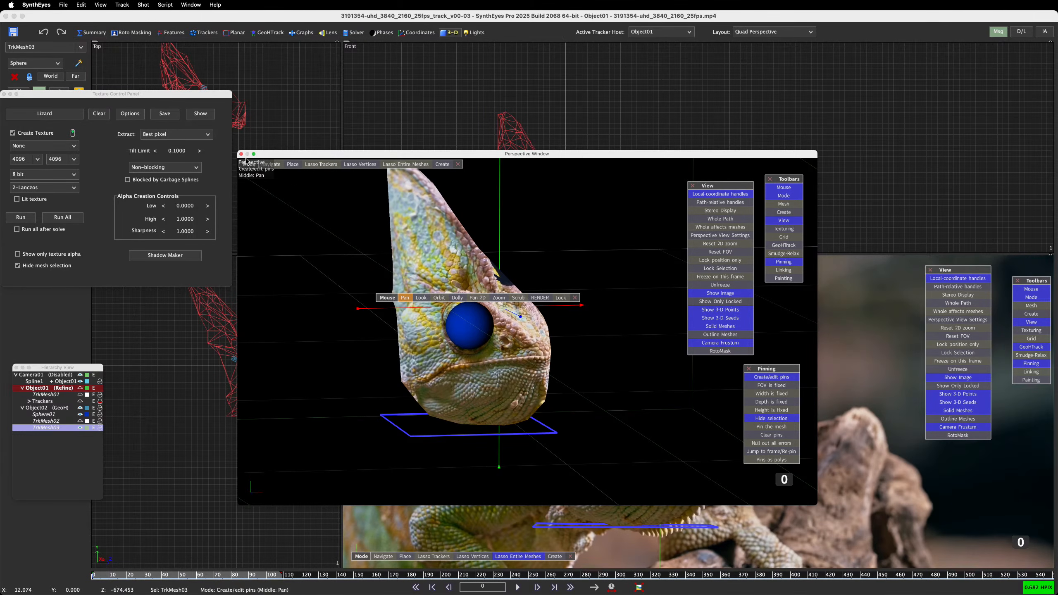
{"action": "mouse_move", "coordinate": [248, 163]}
{"action": "left_mouse_down"}
{"action": "mouse_move", "coordinate": [251, 516]}
{"action": "mouse_move", "coordinate": [259, 487]}
{"action": "left_mouse_up"}
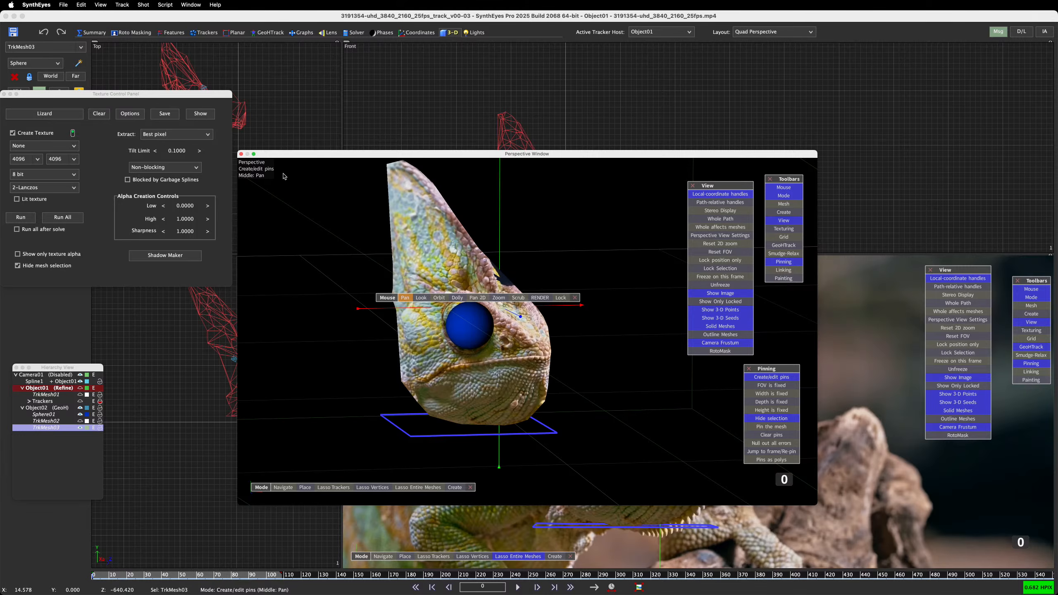
{"action": "left_click", "coordinate": [241, 154]}
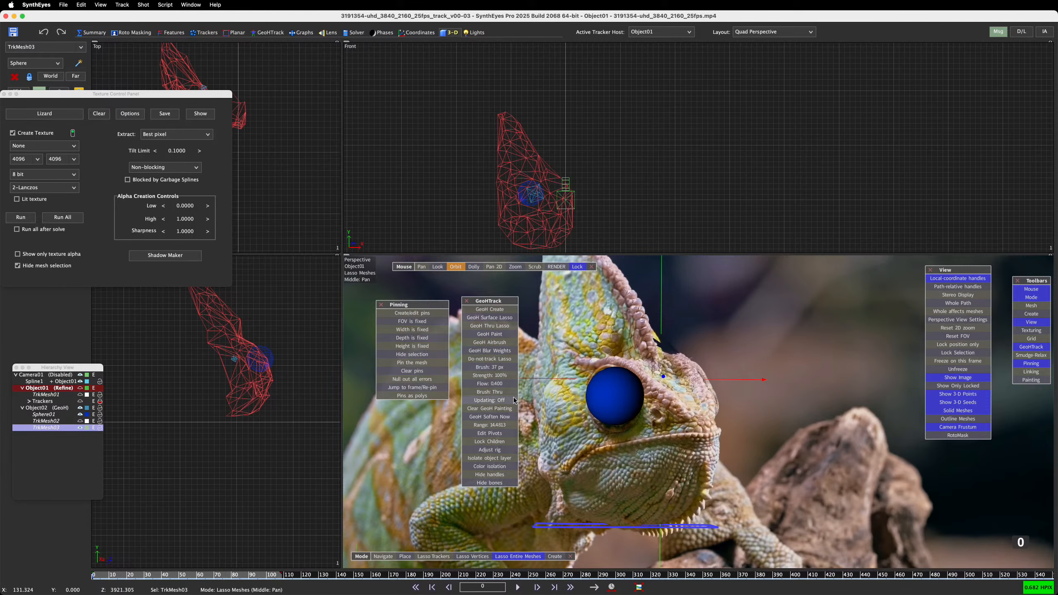
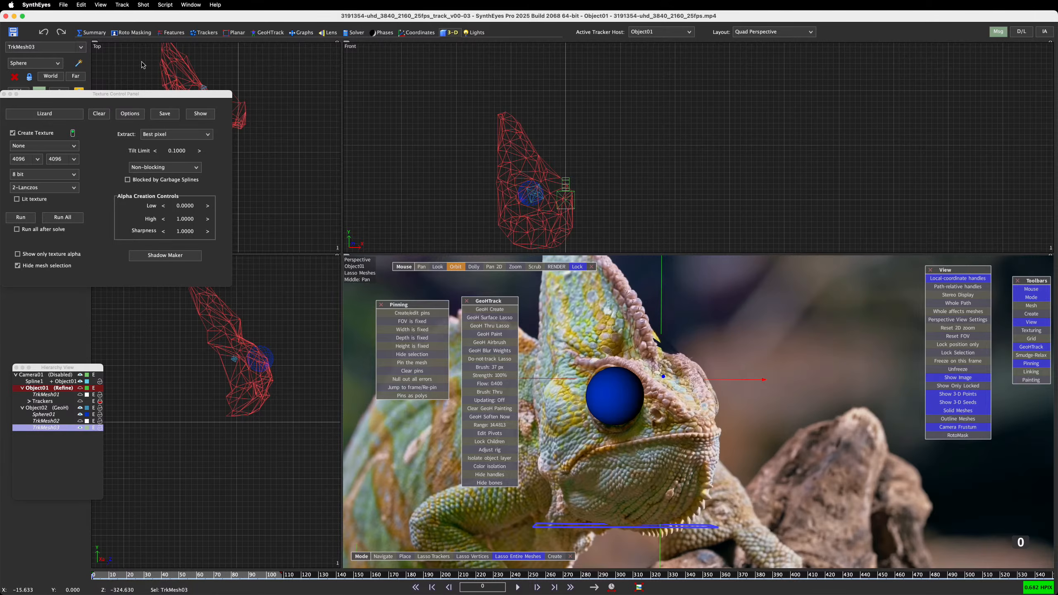
Step: Close the texture panel and turn off solid mesh display in the docked perspective view
{"action": "left_click", "coordinate": [153, 94]}
{"action": "left_click_drag", "start_coordinate": [153, 91], "coordinate": [0, 91]}
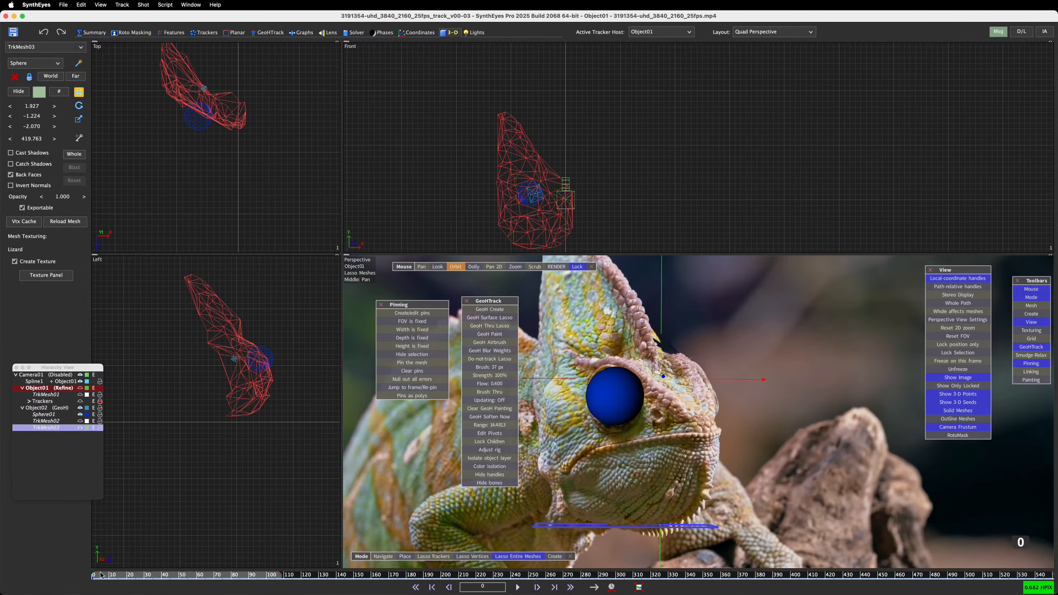
{"action": "mouse_move", "coordinate": [73, 580]}
{"action": "left_mouse_down"}
{"action": "mouse_move", "coordinate": [149, 579]}
{"action": "mouse_move", "coordinate": [74, 580]}
{"action": "left_mouse_up"}
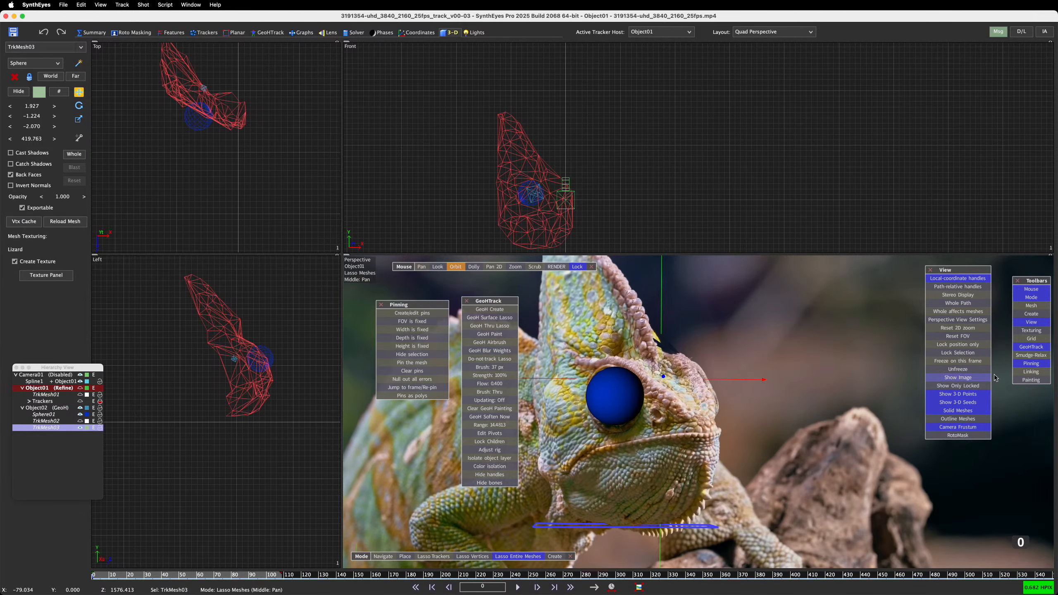
{"action": "left_click", "coordinate": [981, 410]}
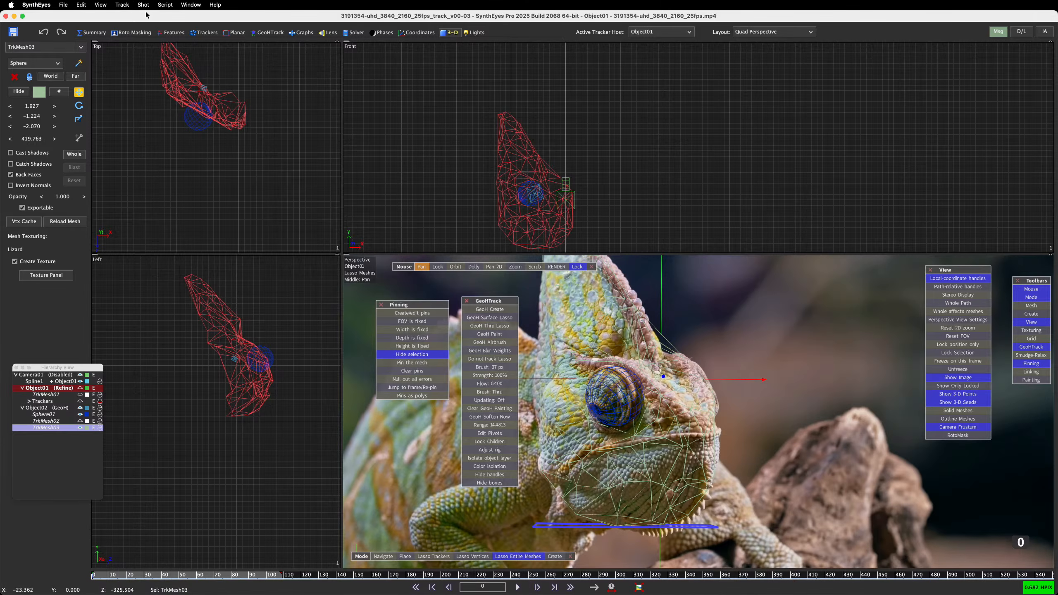
Step: Show the eye close up in the Trackers room and hide TrkMesh03, Sphere01 and Object02
{"action": "left_click", "coordinate": [204, 33]}
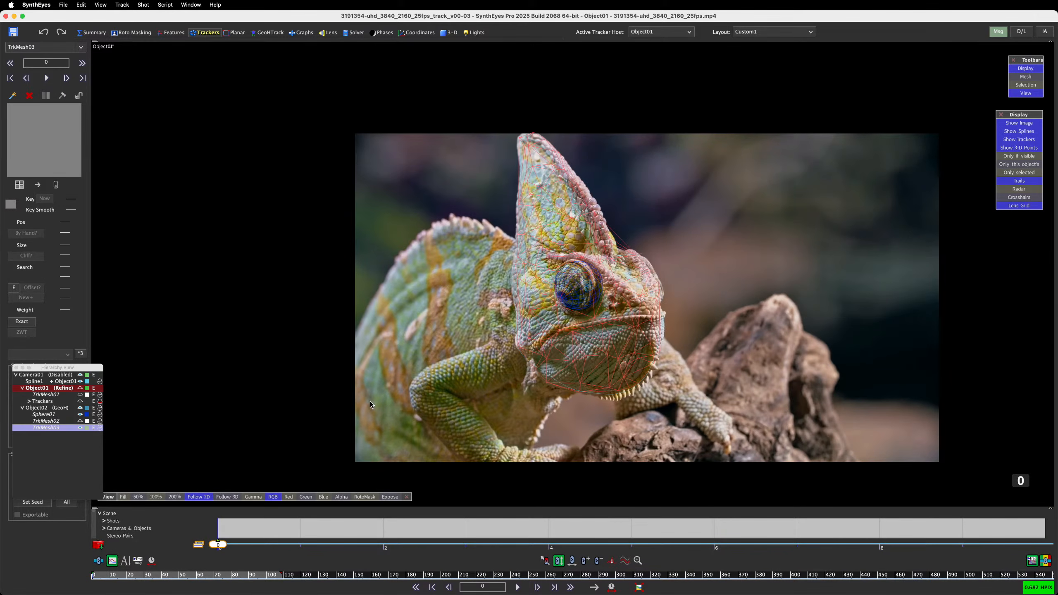
{"action": "scroll", "coordinate": [568, 251], "scroll_direction": "up", "scroll_amount": 6}
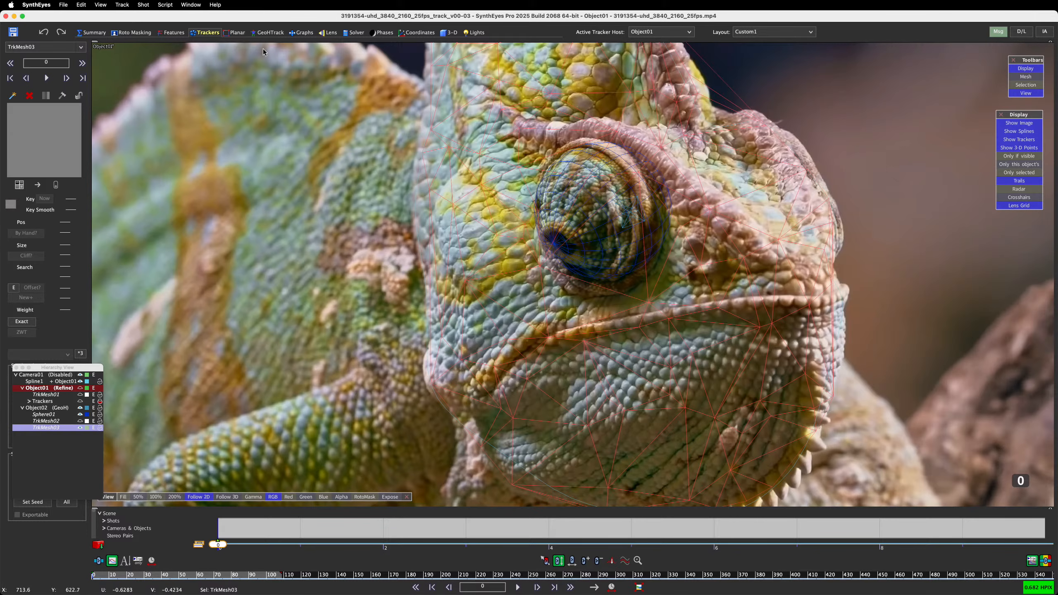
{"action": "left_click", "coordinate": [80, 428]}
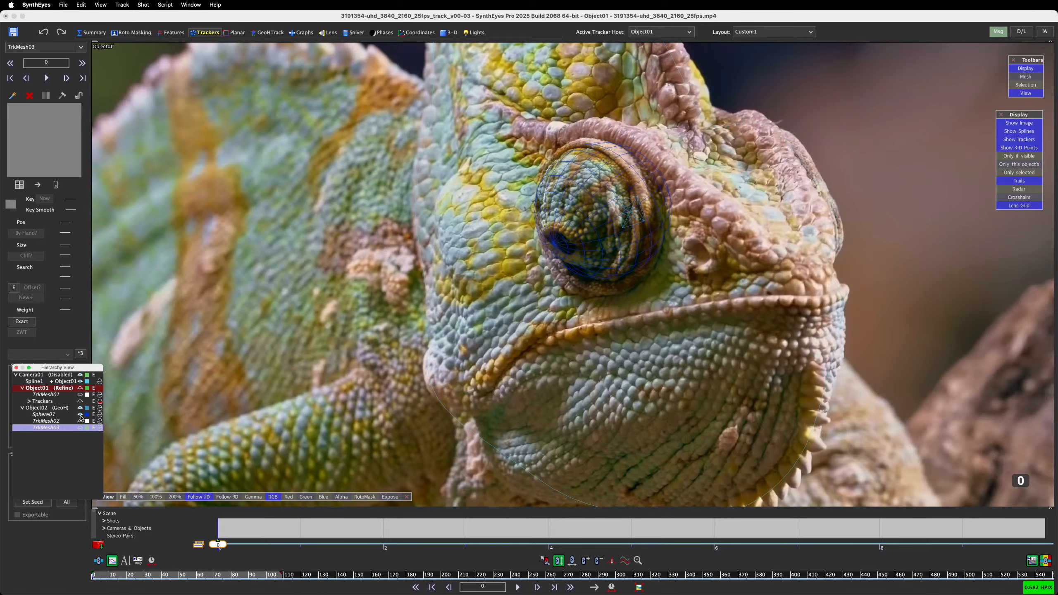
{"action": "left_click", "coordinate": [81, 415]}
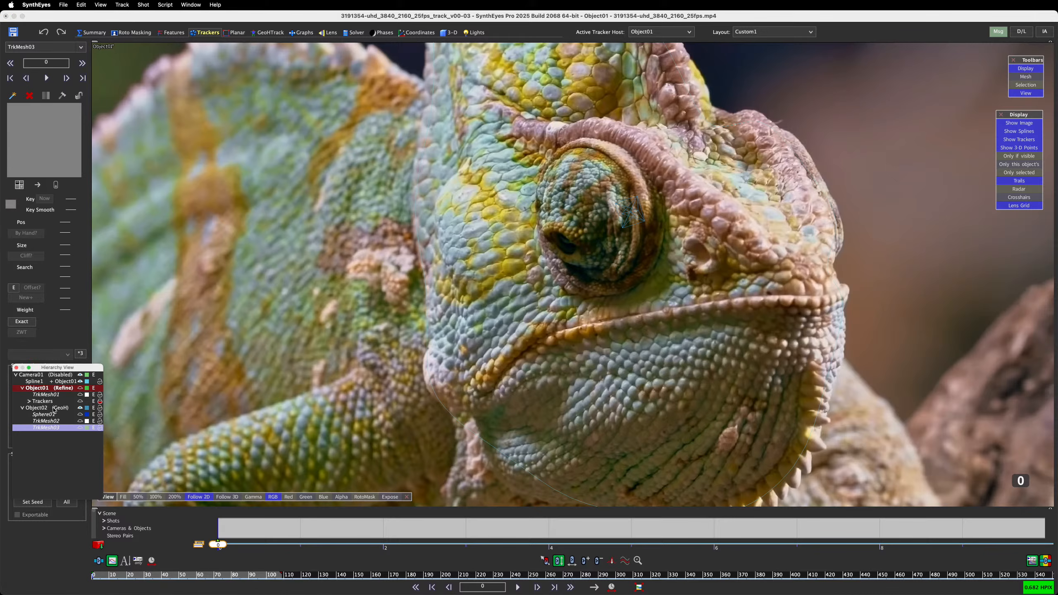
{"action": "left_click", "coordinate": [80, 408]}
{"action": "left_click_drag", "start_coordinate": [94, 578], "coordinate": [19, 590]}
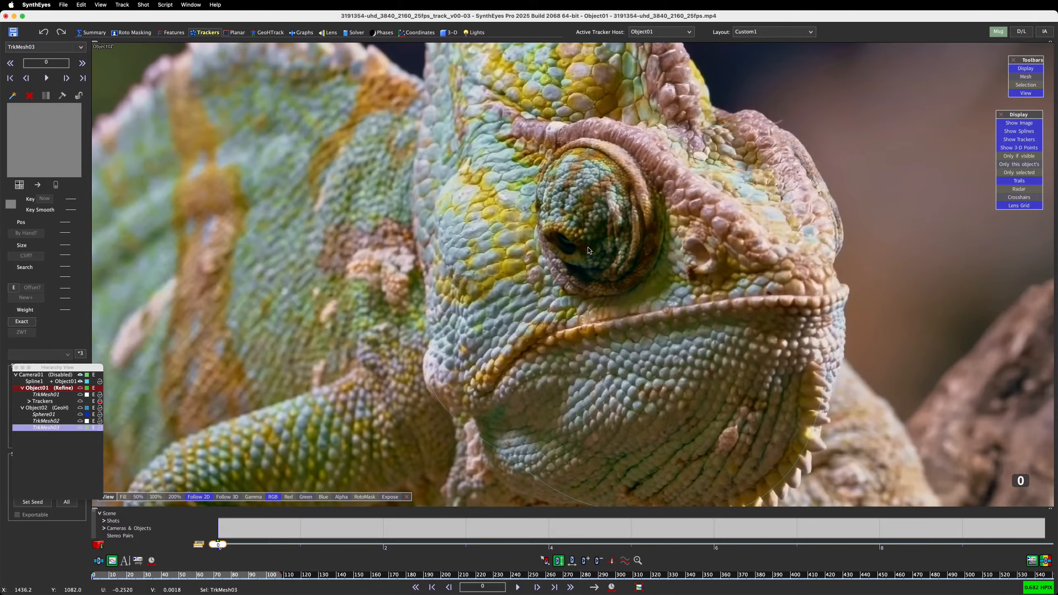
Step: Make Object02 the active tracker host and switch to the 3-D room
{"action": "left_click", "coordinate": [19, 370]}
{"action": "left_click", "coordinate": [48, 409]}
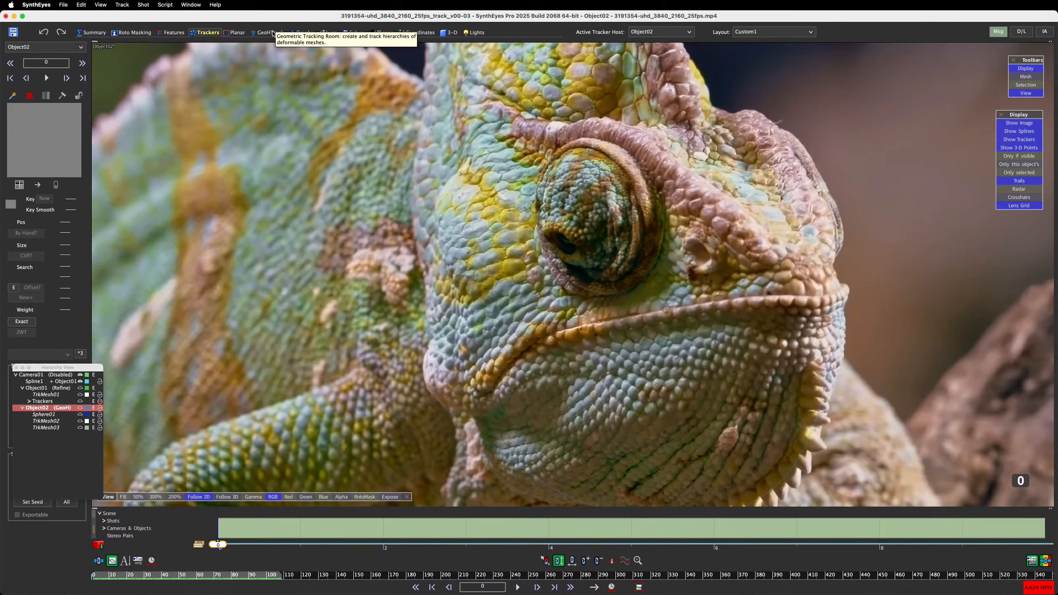
{"action": "left_click", "coordinate": [455, 35]}
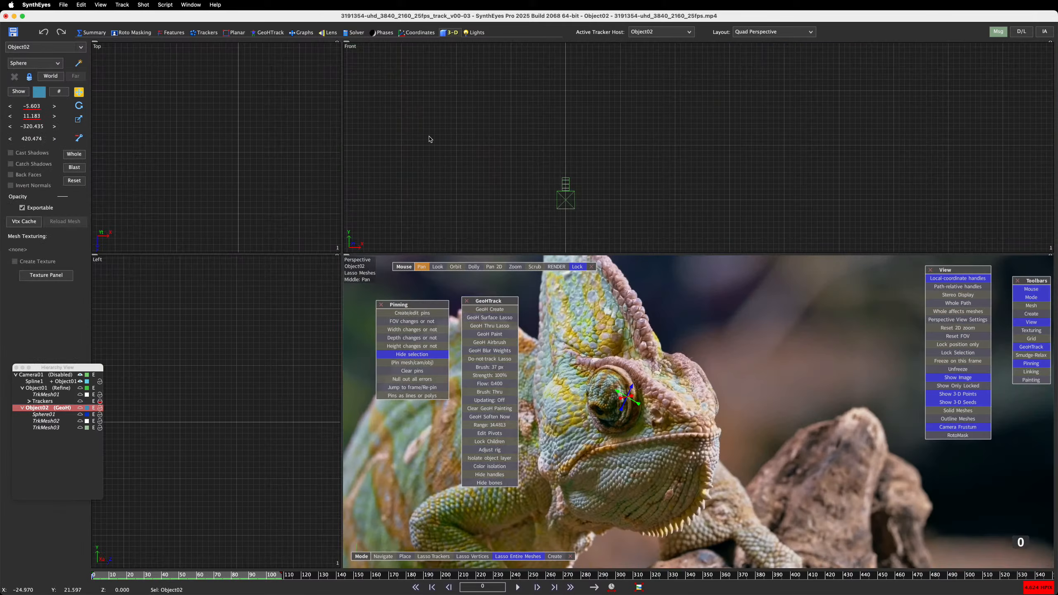
Step: Show TrkMesh03 and Sphere01 in the viewports while leaving TrkMesh02 hidden
{"action": "left_click", "coordinate": [80, 421]}
{"action": "left_click", "coordinate": [80, 422]}
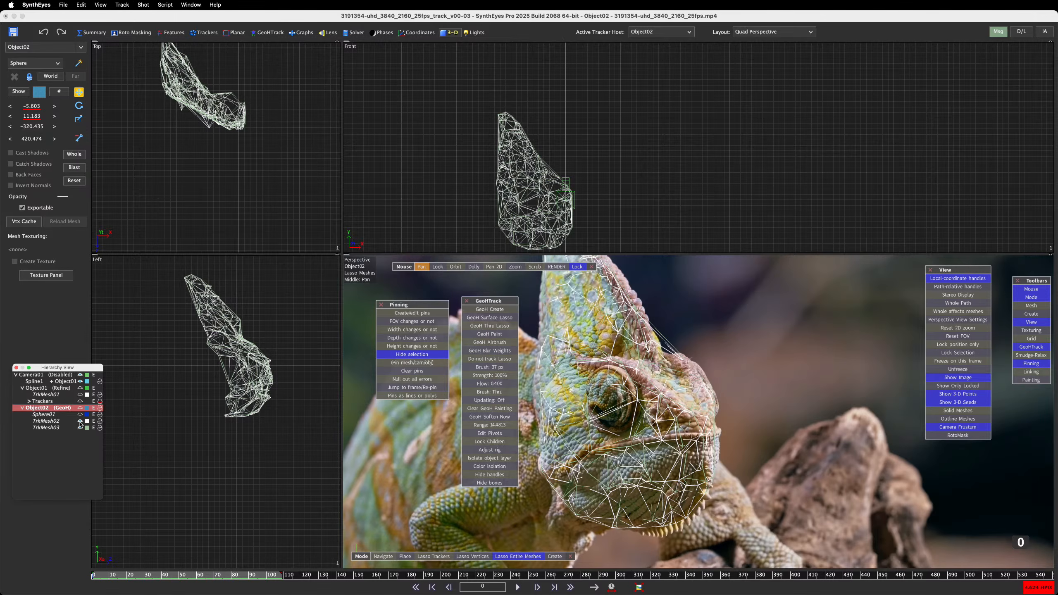
{"action": "left_click", "coordinate": [81, 421]}
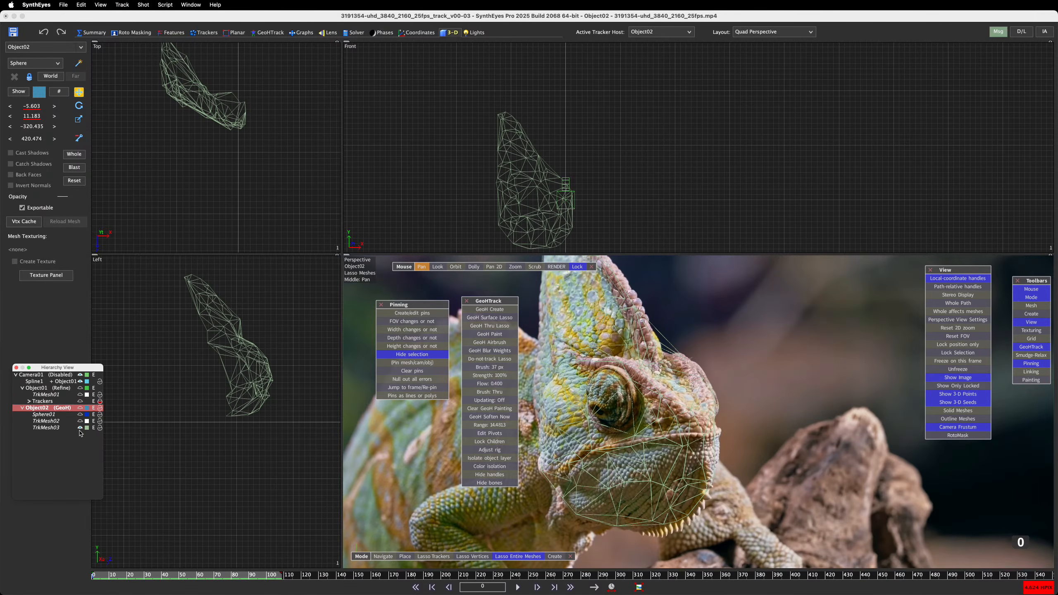
{"action": "left_click", "coordinate": [80, 415]}
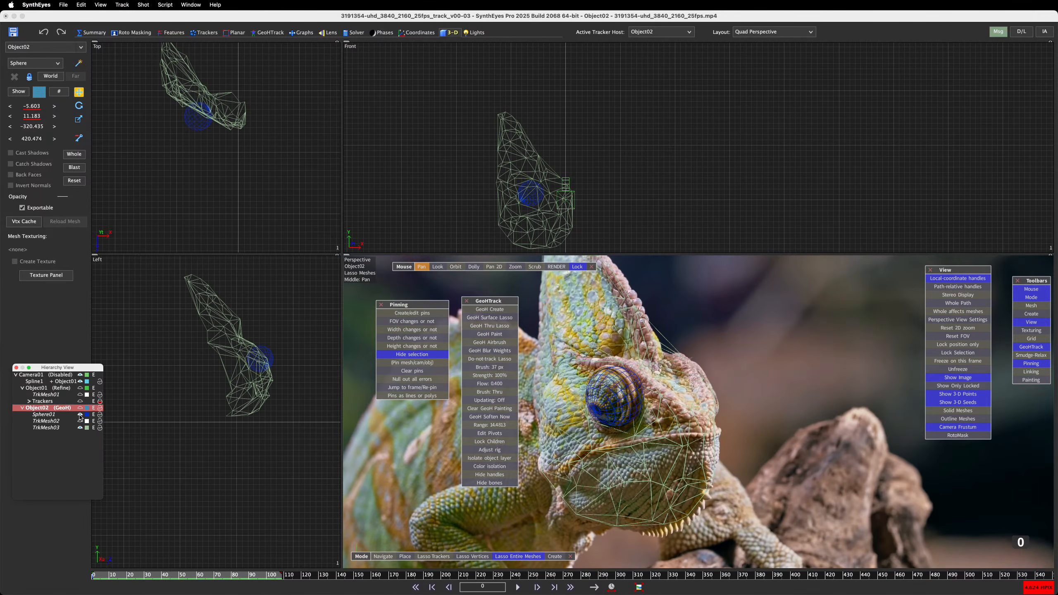
Step: Rename the Sphere01 mesh under Object02 as Eye
{"action": "double_click", "coordinate": [46, 415]}
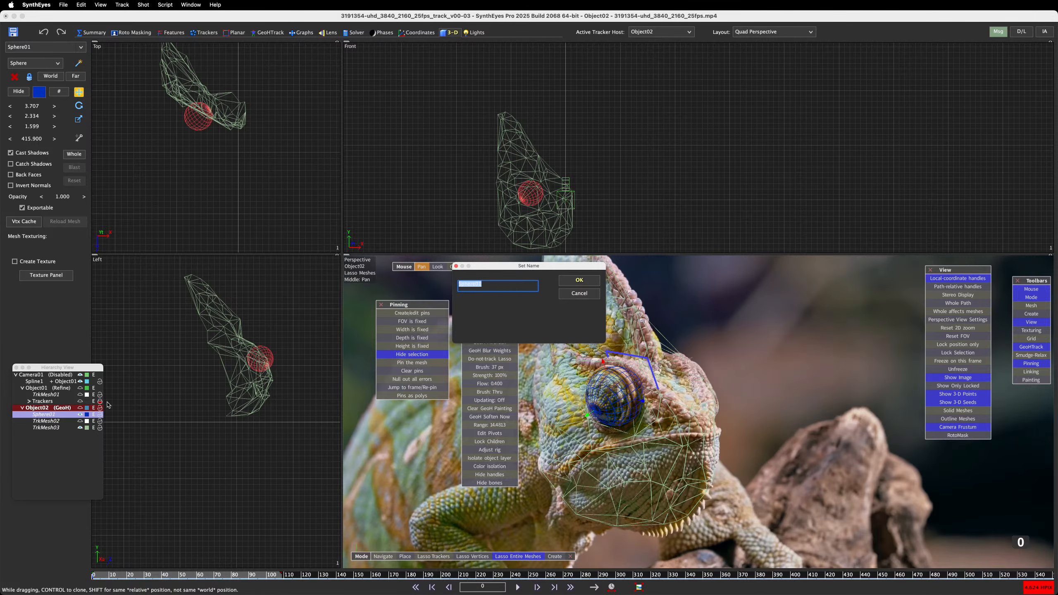
{"action": "type", "text": "Eye"}
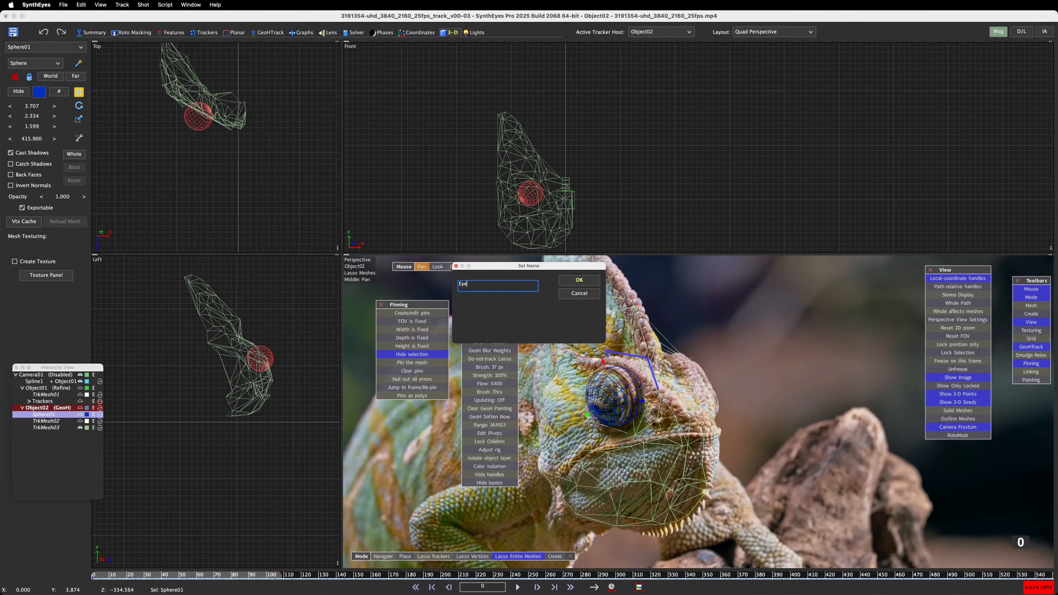
{"action": "key", "text": "Return"}
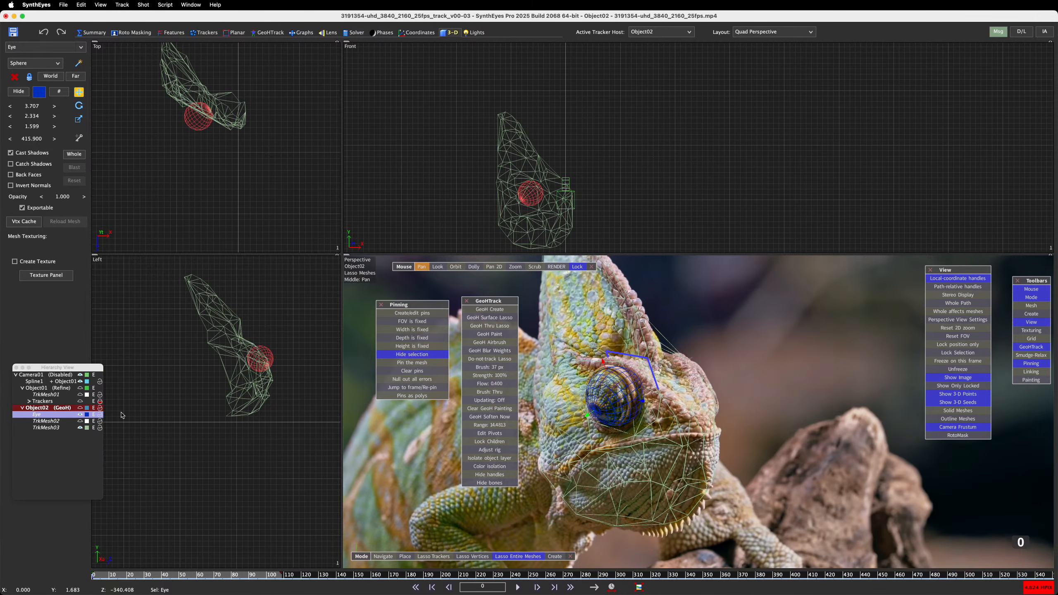
Step: Change the Eye mesh's color to Snow white and set its opacity to 0.210
{"action": "left_click", "coordinate": [87, 415]}
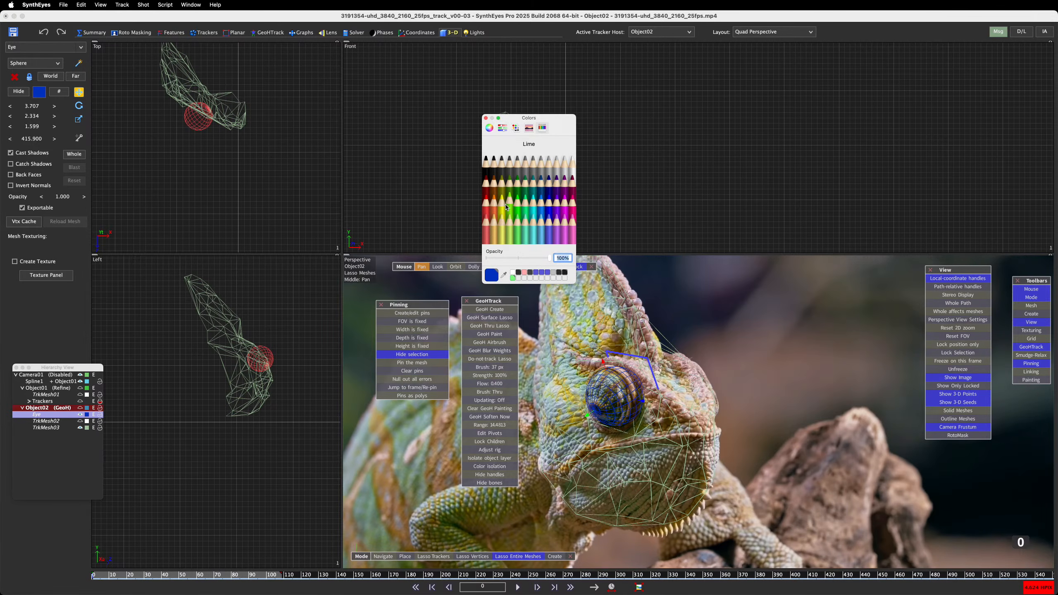
{"action": "left_click", "coordinate": [573, 171]}
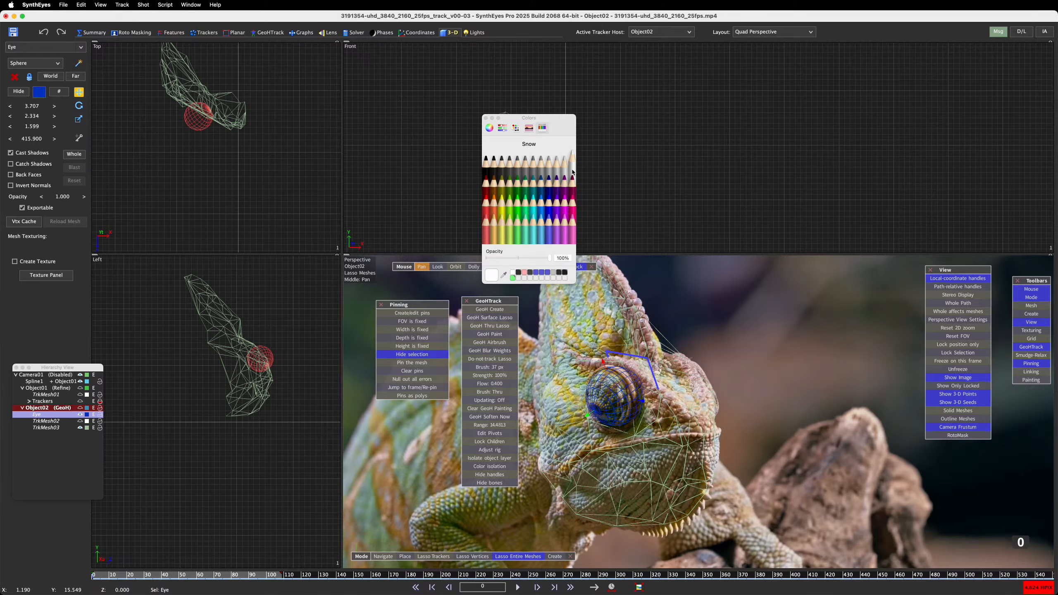
{"action": "left_click", "coordinate": [486, 118]}
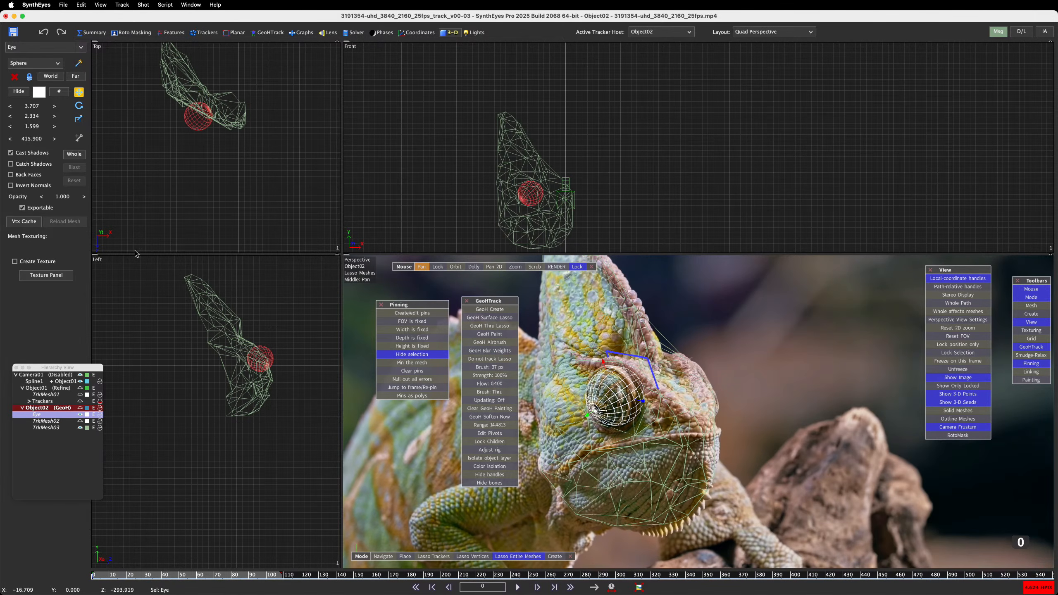
{"action": "left_click_drag", "start_coordinate": [67, 200], "coordinate": [66, 224]}
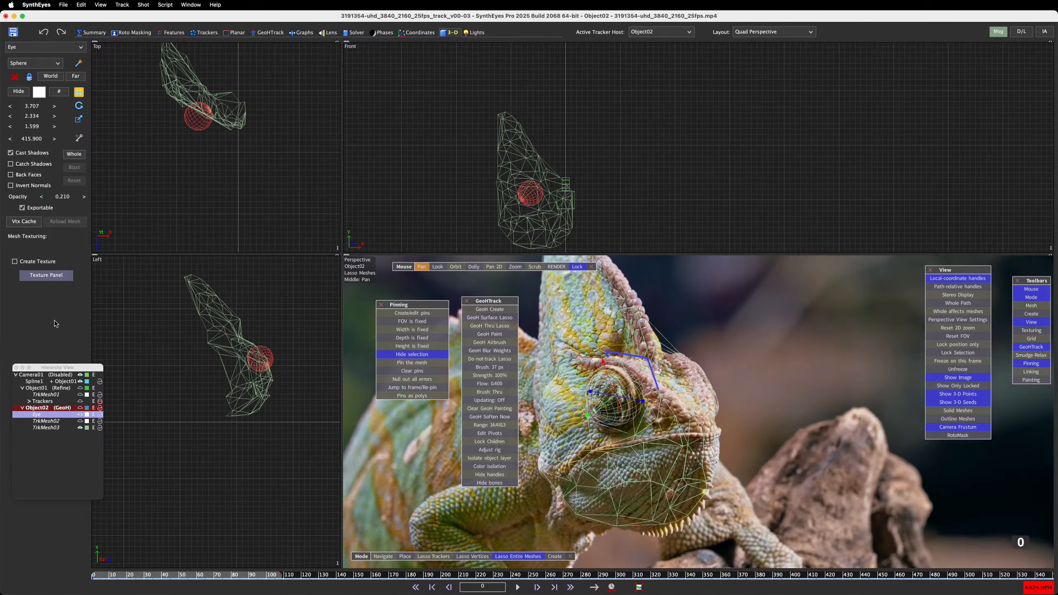
Step: Hide TrkMesh03 and rotate the Eye sphere in the perspective view so its pole lines up with the chameleon's pupil
{"action": "left_click", "coordinate": [80, 428]}
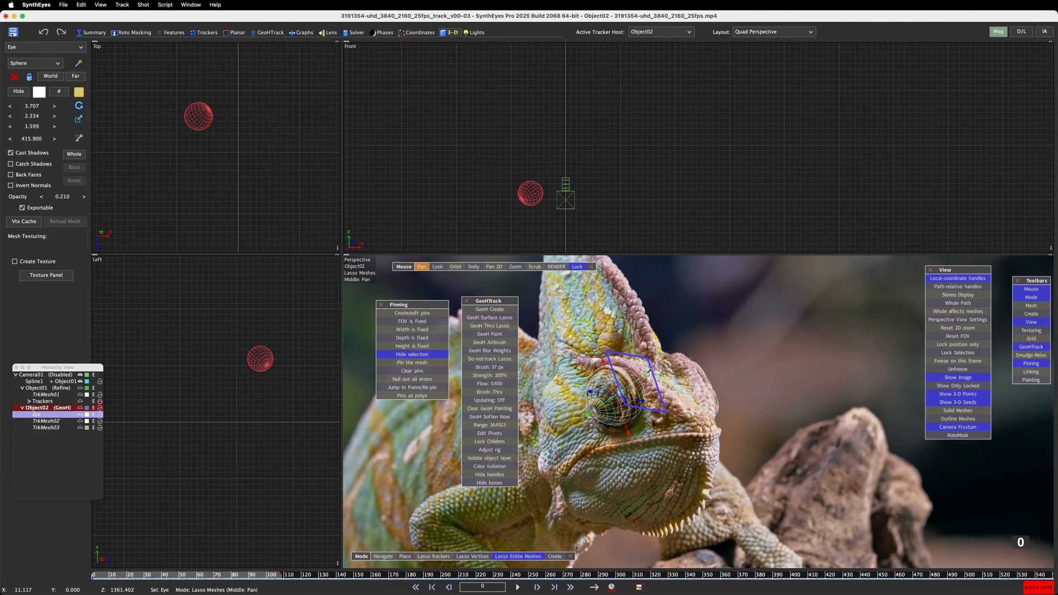
{"action": "left_click_drag", "start_coordinate": [652, 373], "coordinate": [887, 414]}
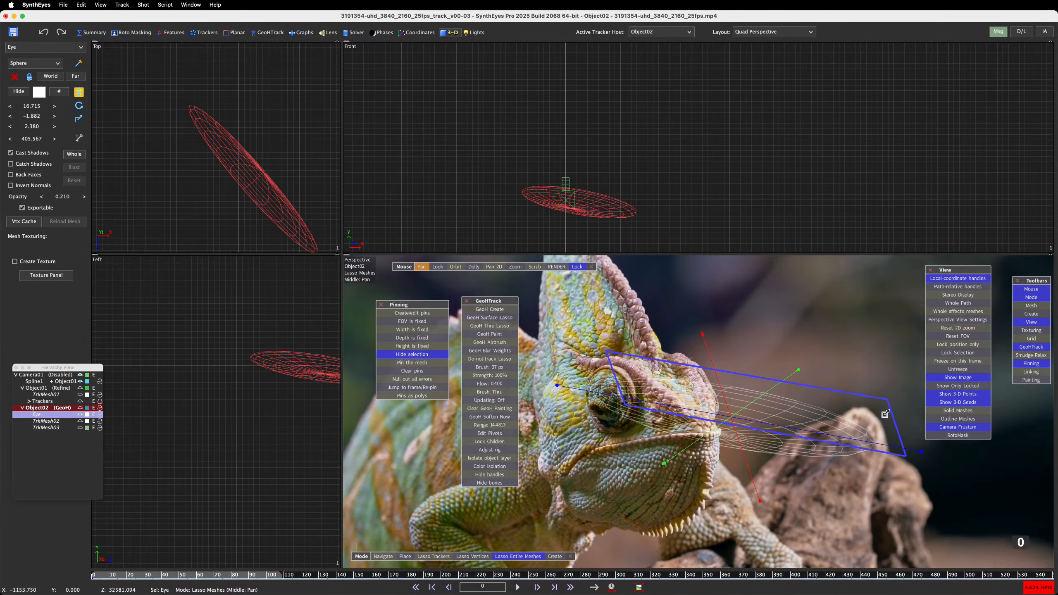
{"action": "key", "text": "super+z"}
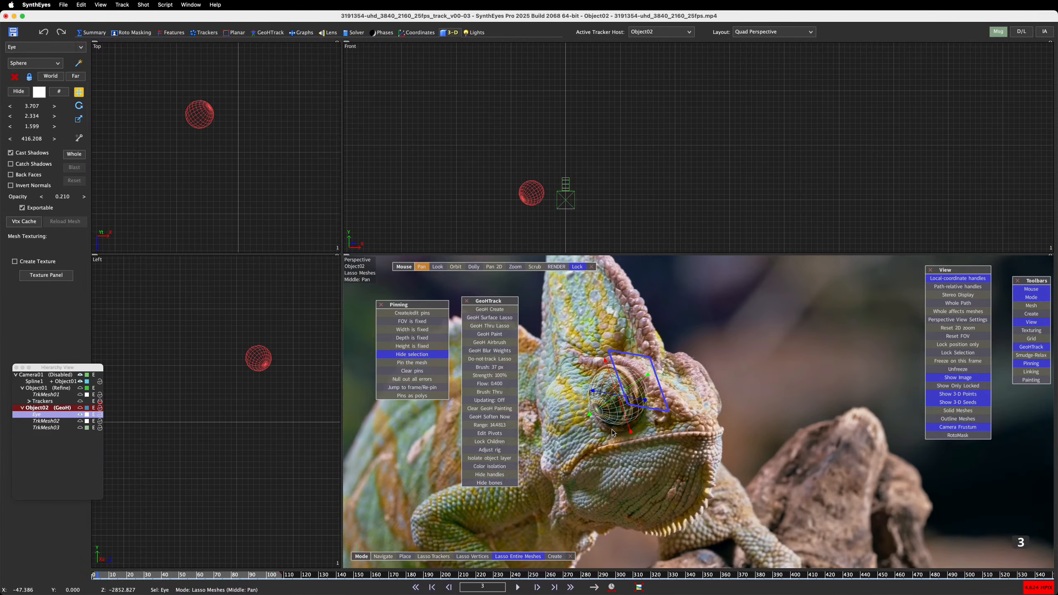
{"action": "scroll", "coordinate": [623, 399], "scroll_direction": "up", "scroll_amount": 5}
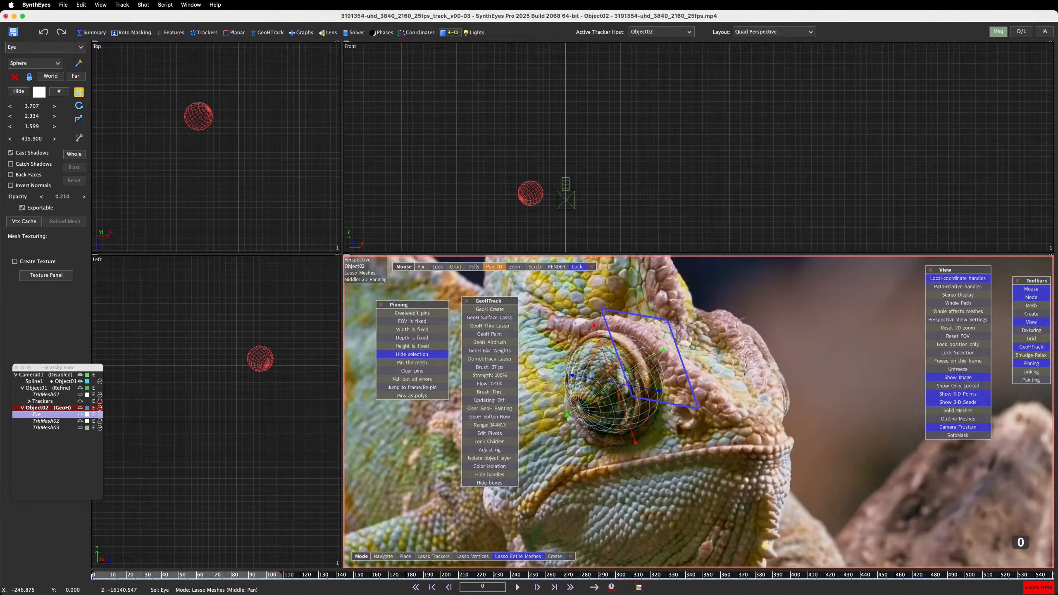
{"action": "middle_click_drag", "start_coordinate": [639, 348], "coordinate": [682, 386]}
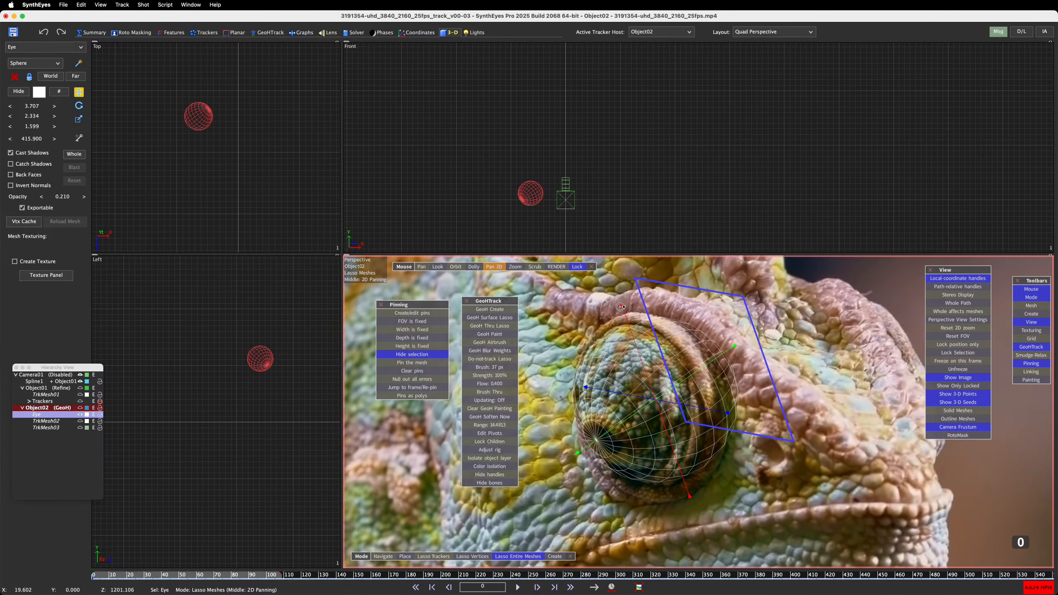
{"action": "left_click_drag", "start_coordinate": [623, 304], "coordinate": [624, 254]}
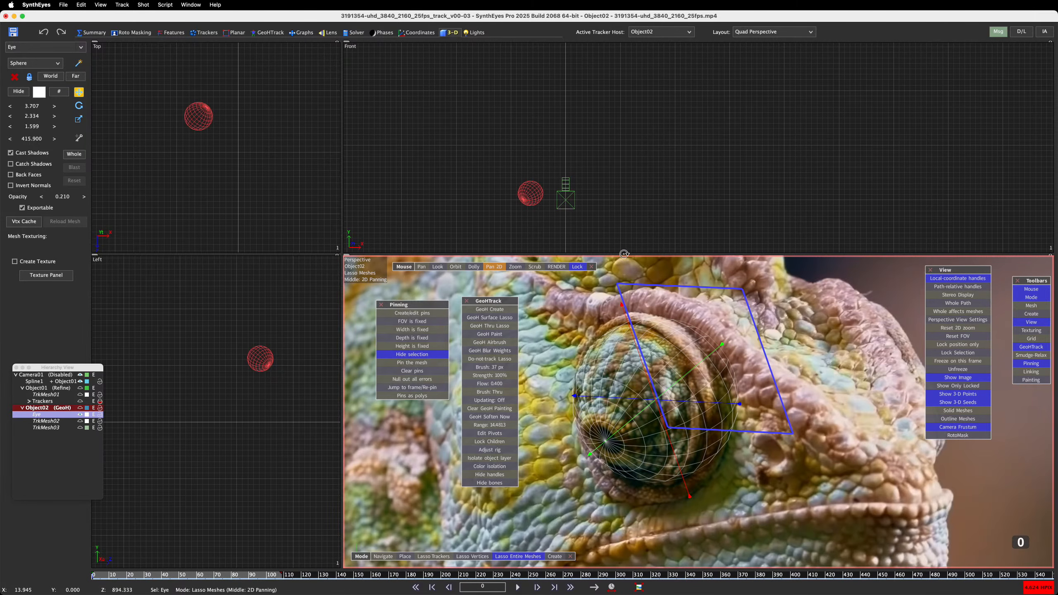
{"action": "left_click_drag", "start_coordinate": [740, 402], "coordinate": [745, 400]}
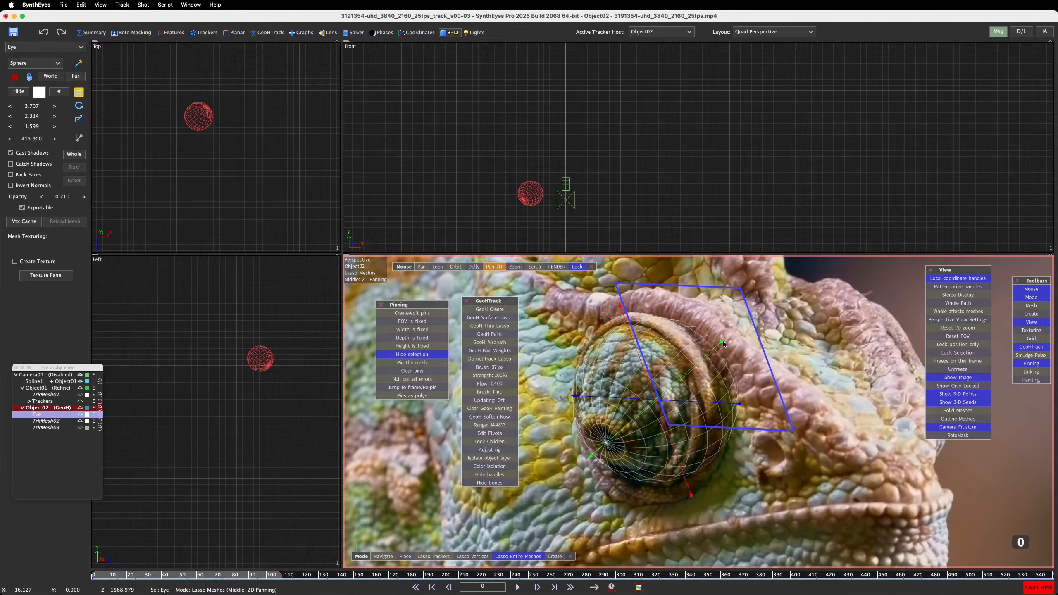
{"action": "left_click_drag", "start_coordinate": [722, 342], "coordinate": [724, 343]}
Step: Show Object01 and TrkMesh01 temporarily and scrub to frame 39 to check the head mesh's track alongside the eye
{"action": "left_click", "coordinate": [15, 374]}
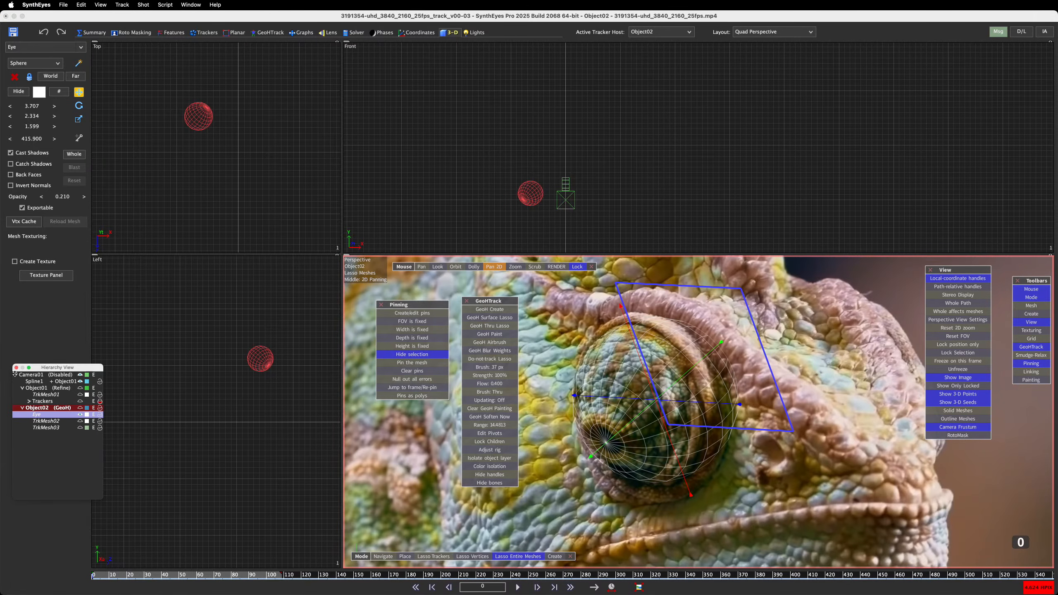
{"action": "left_click", "coordinate": [62, 388]}
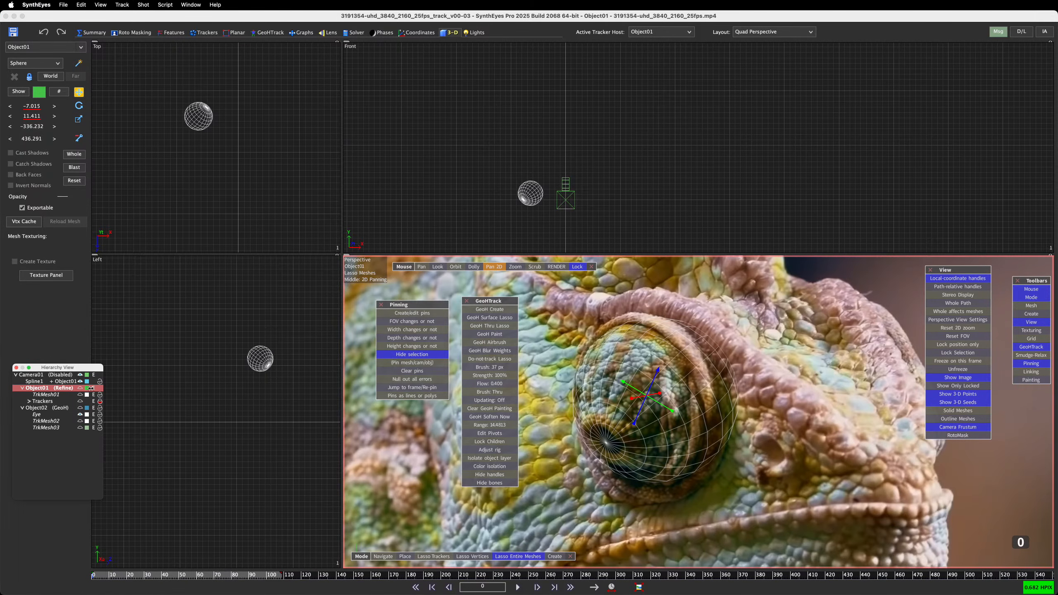
{"action": "left_click", "coordinate": [80, 388]}
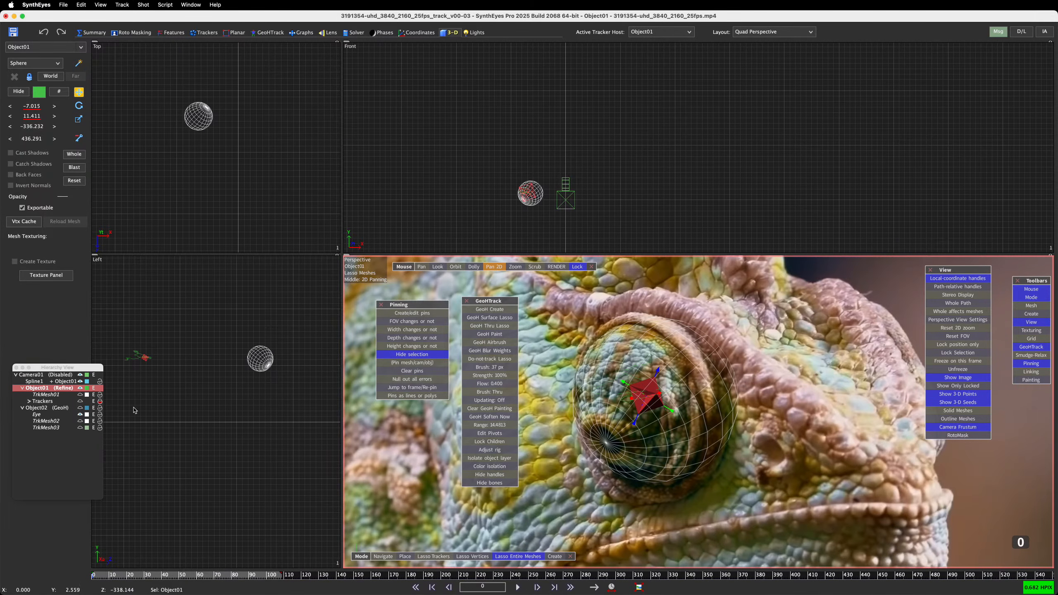
{"action": "left_click", "coordinate": [80, 395]}
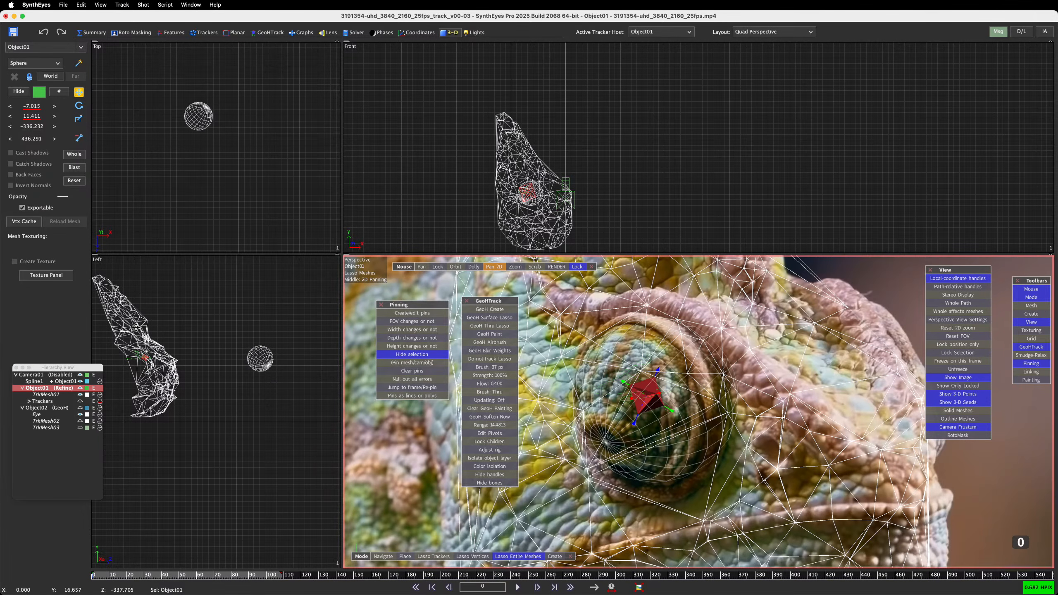
{"action": "mouse_move", "coordinate": [124, 578]}
{"action": "left_mouse_down"}
{"action": "mouse_move", "coordinate": [207, 577]}
{"action": "mouse_move", "coordinate": [127, 586]}
{"action": "left_mouse_up"}
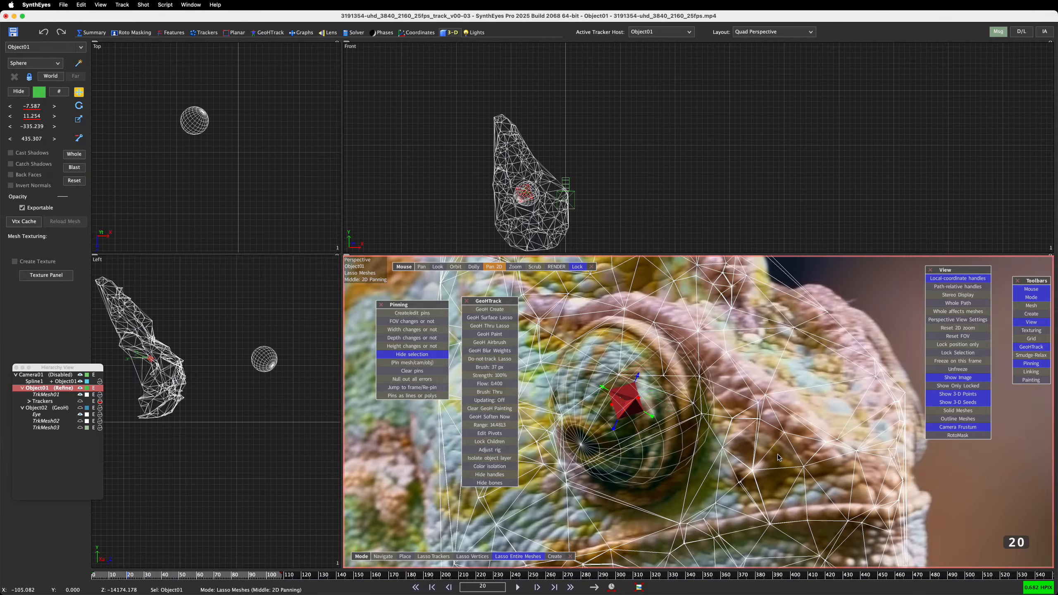
{"action": "scroll", "coordinate": [775, 454], "scroll_direction": "down", "scroll_amount": 7}
{"action": "scroll", "coordinate": [775, 454], "scroll_direction": "up", "scroll_amount": 2}
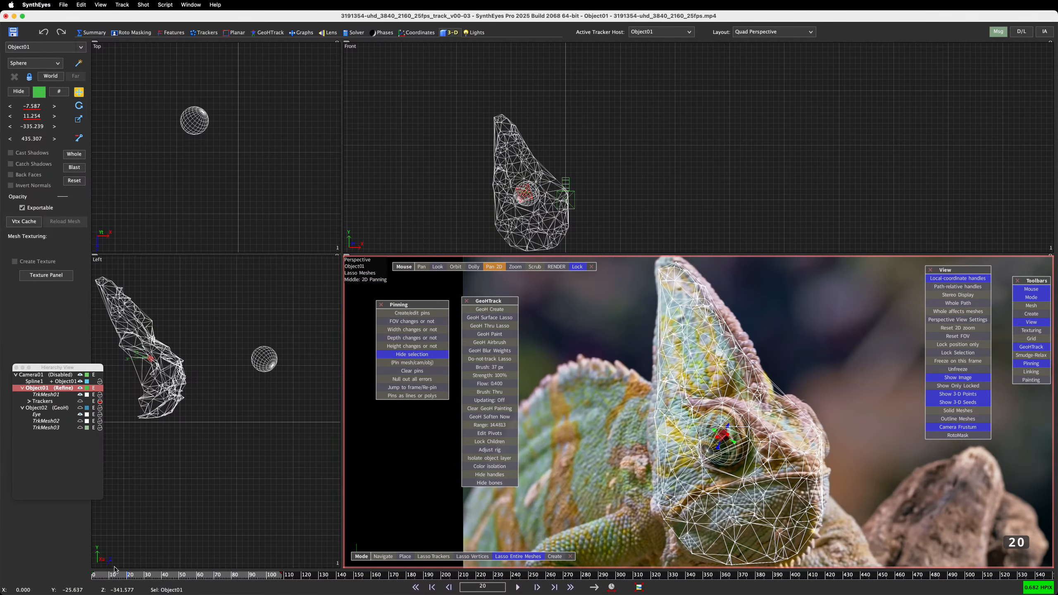
{"action": "left_click_drag", "start_coordinate": [120, 577], "coordinate": [161, 584]}
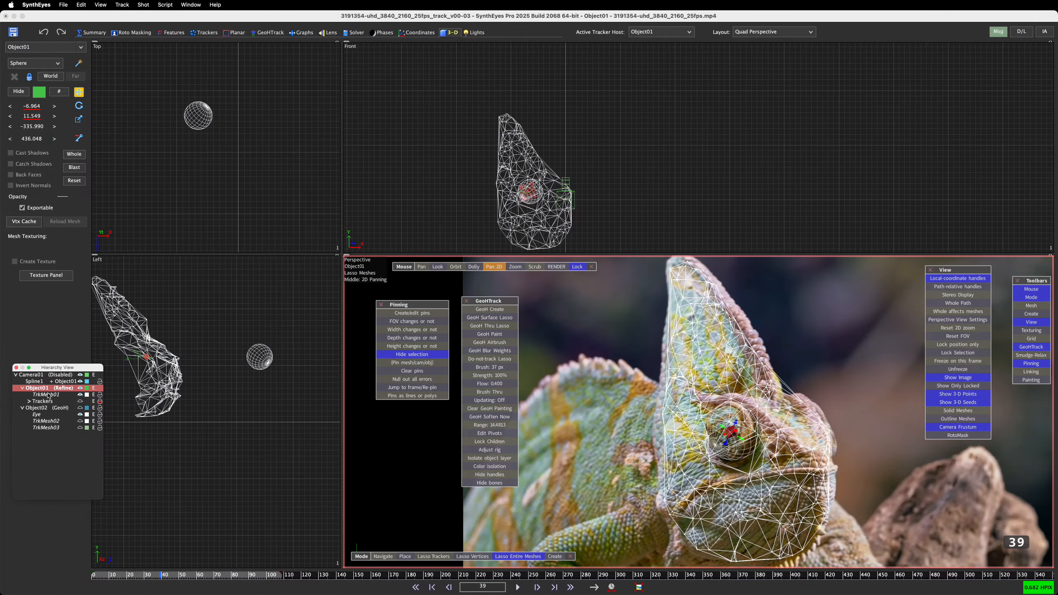
{"action": "left_click", "coordinate": [81, 388]}
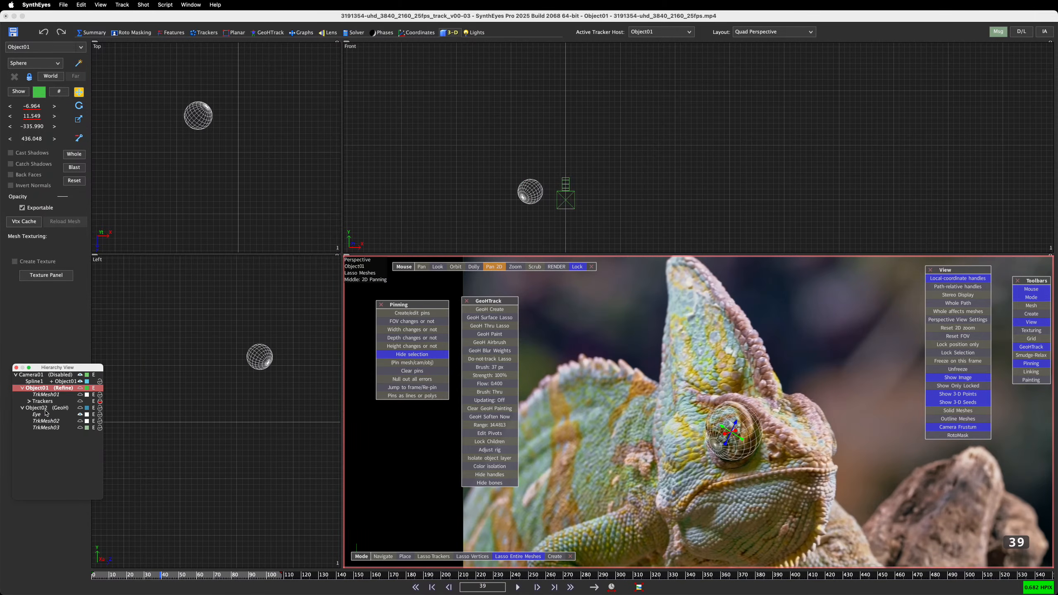
Step: Move TrkMesh02 and TrkMesh03 from Object02 to Object01 in the hierarchy, leaving only the Eye mesh under Object02
{"action": "left_click", "coordinate": [45, 411]}
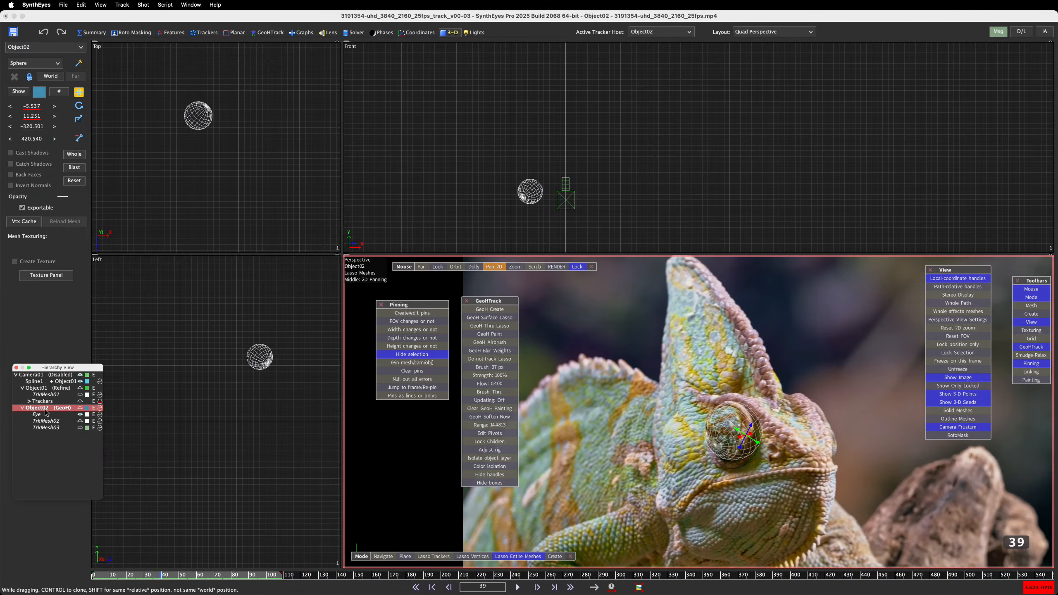
{"action": "left_click", "coordinate": [56, 428]}
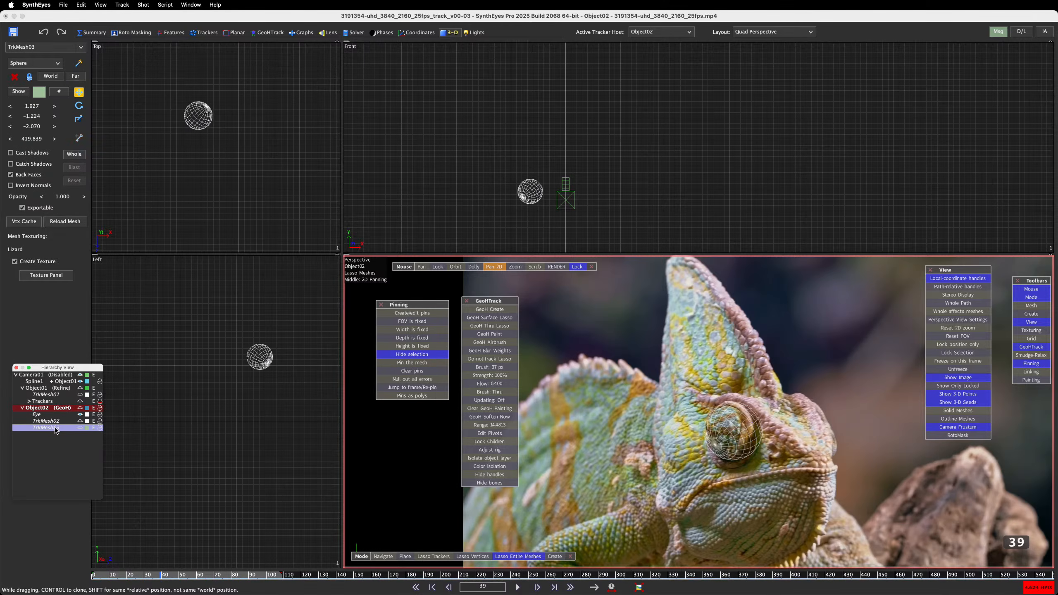
{"action": "left_click", "coordinate": [53, 423], "text": "shift"}
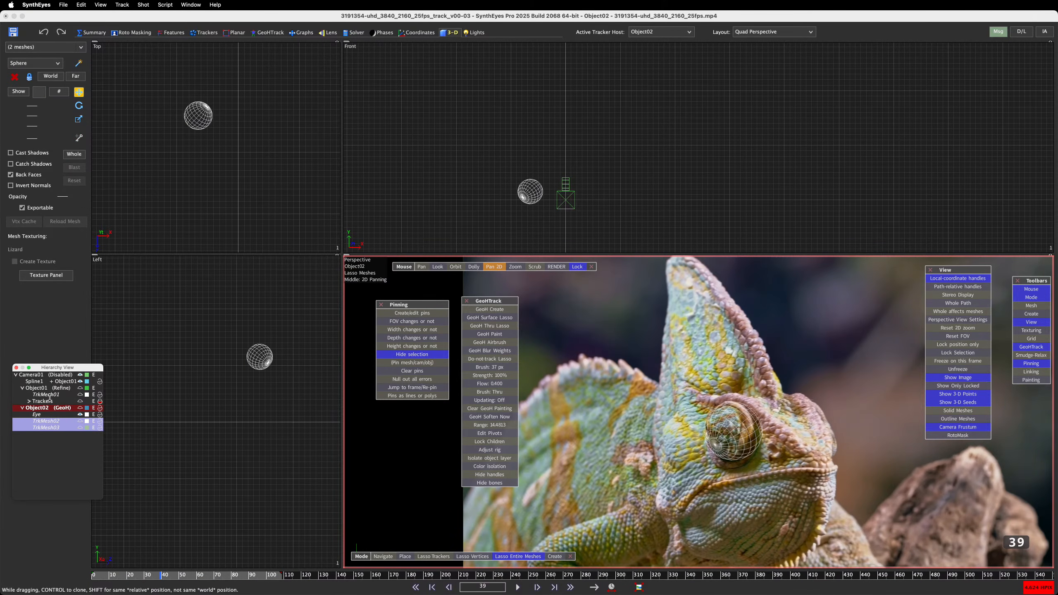
{"action": "left_click_drag", "start_coordinate": [51, 395], "coordinate": [50, 395]}
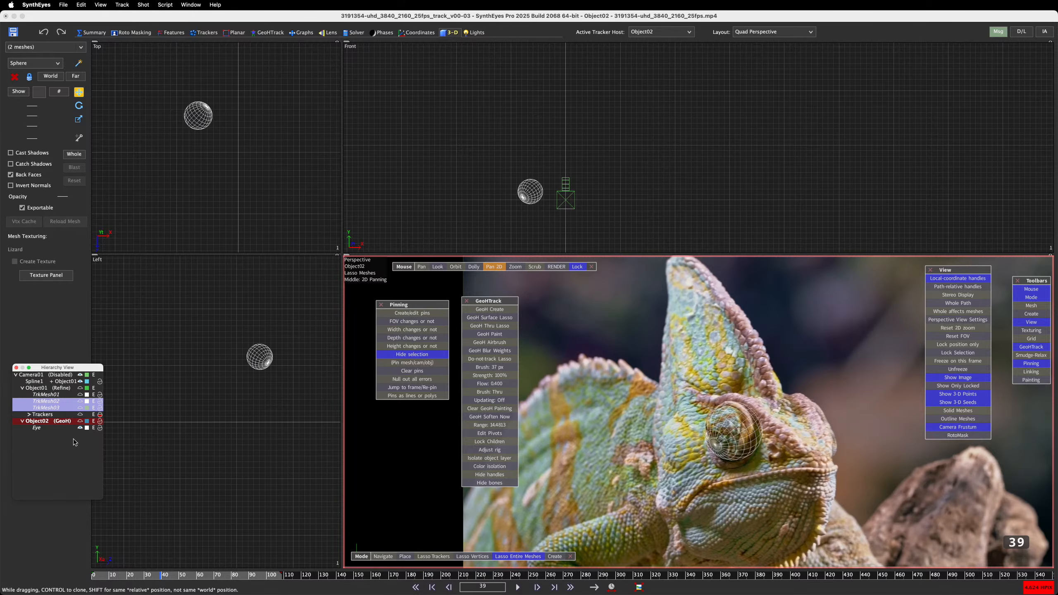
{"action": "left_click", "coordinate": [36, 471]}
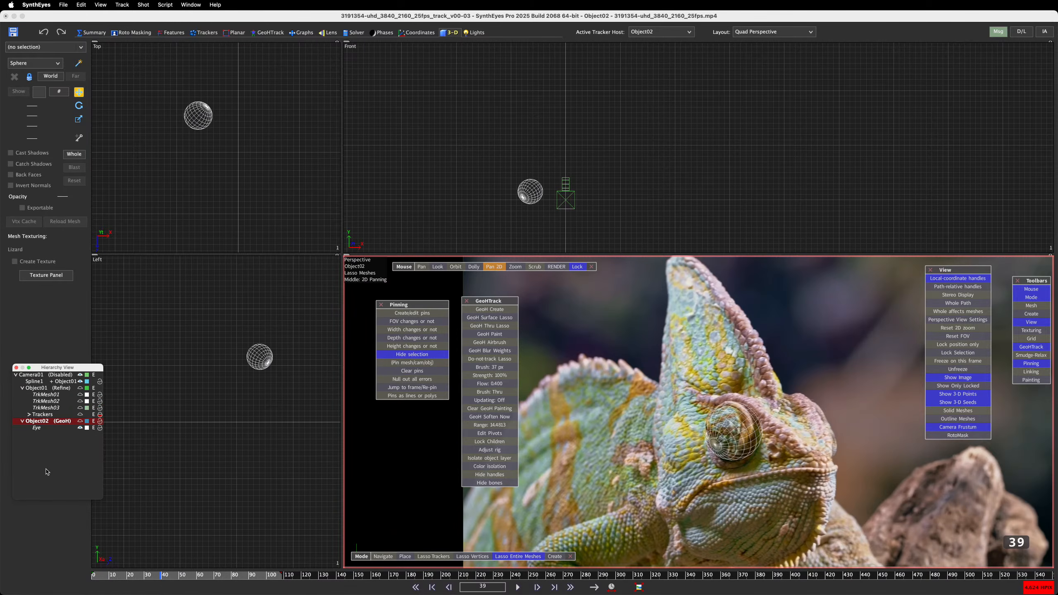
Step: Show TrkMesh01, TrkMesh02 and TrkMesh03, then make Object01 the active host with TrkMesh01 selected
{"action": "left_click", "coordinate": [81, 407]}
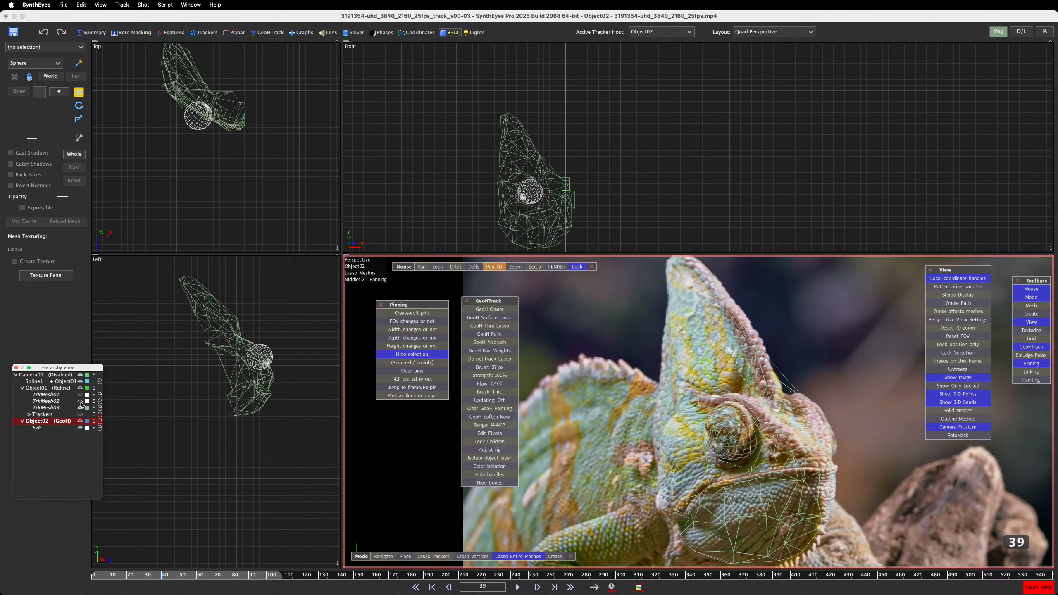
{"action": "left_click", "coordinate": [80, 401]}
{"action": "left_click", "coordinate": [80, 394]}
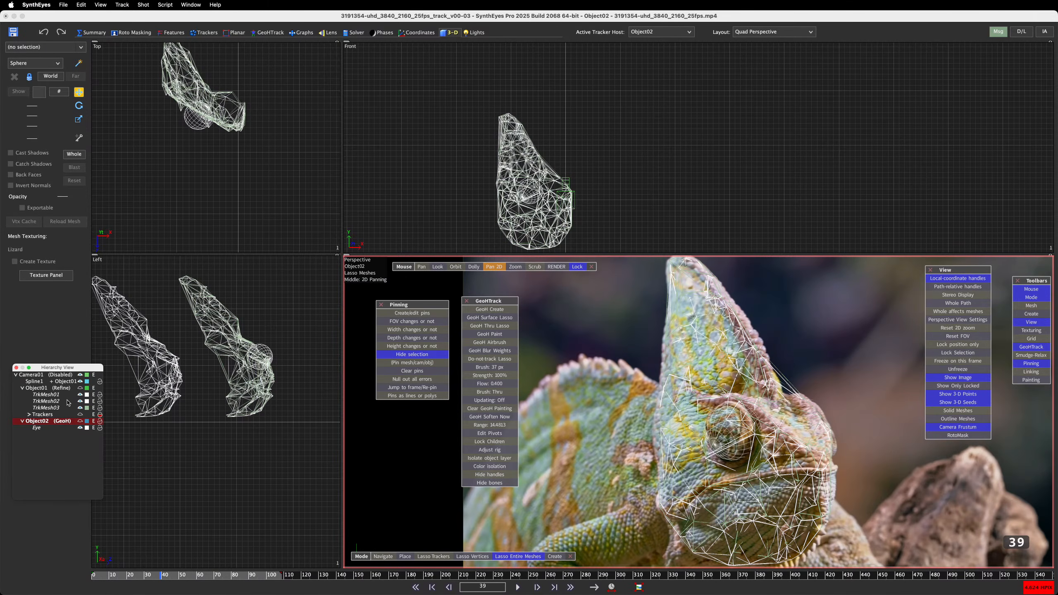
{"action": "left_click", "coordinate": [44, 388]}
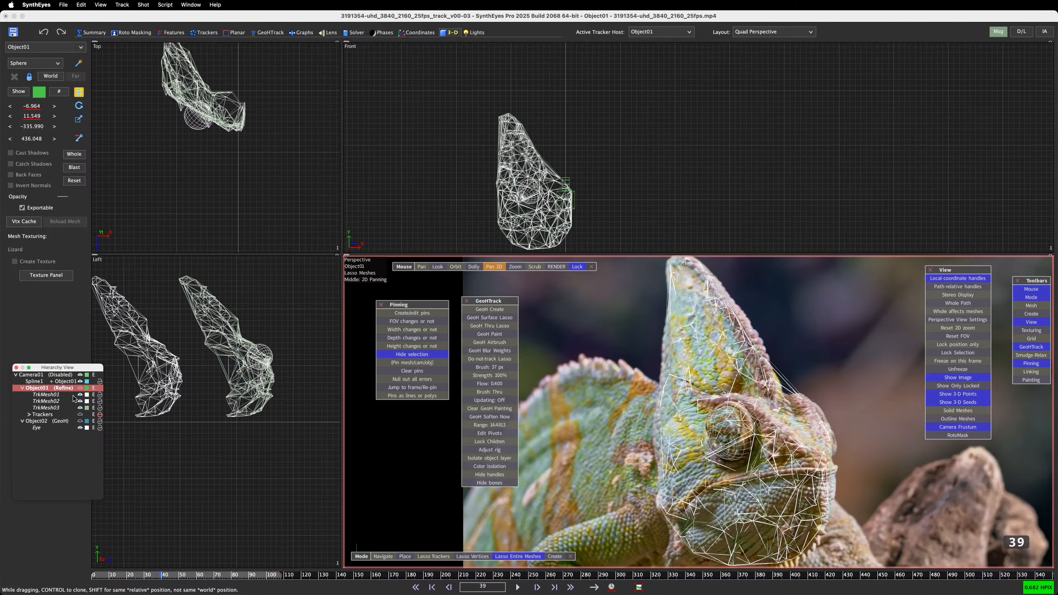
{"action": "left_click", "coordinate": [59, 396]}
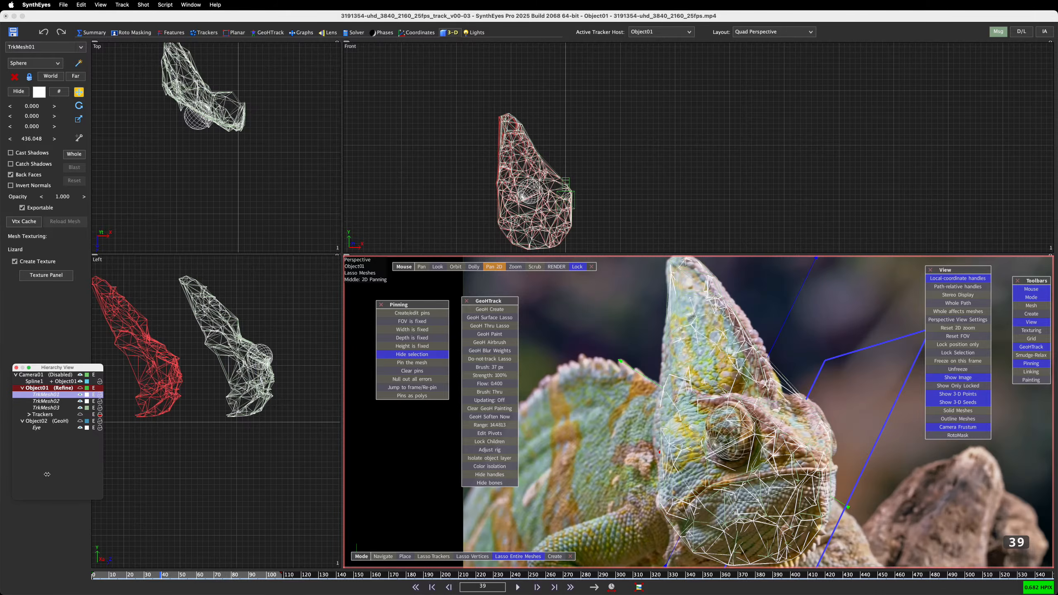
Step: Run the script that adds a scene folder, accepting a 3840 by 2160, 551-frame, 25 fps setup, and exit the Synthia chat assistant
{"action": "left_click", "coordinate": [166, 5]}
{"action": "mouse_move", "coordinate": [193, 100]}
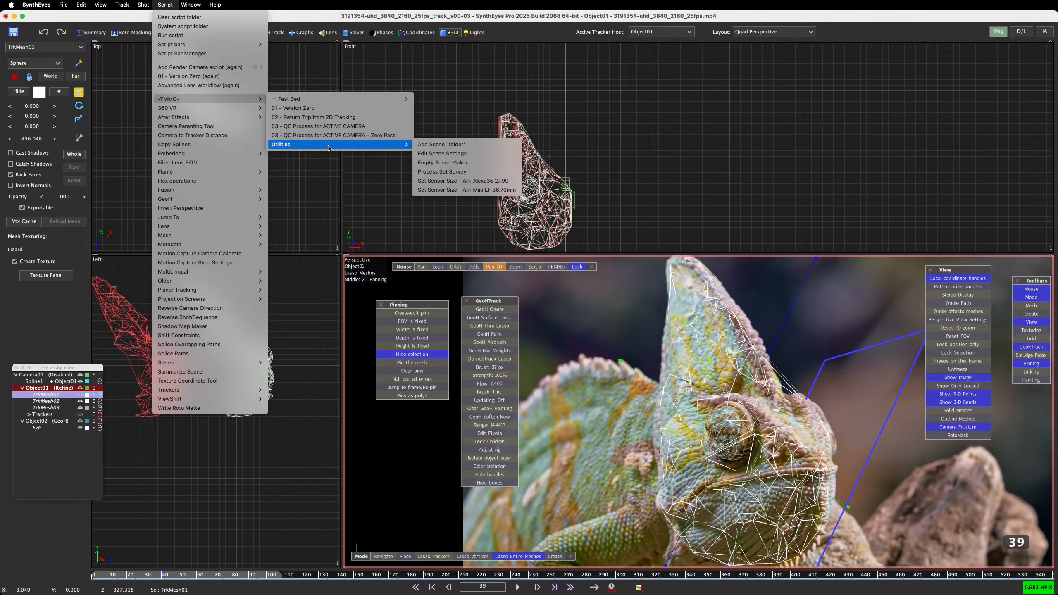
{"action": "left_click", "coordinate": [468, 147]}
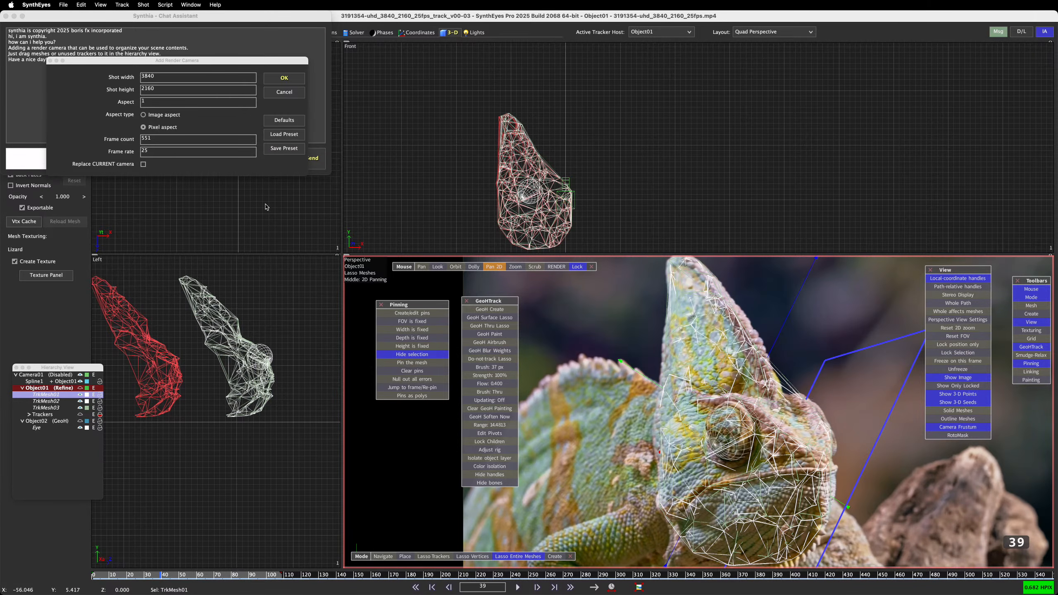
{"action": "left_click", "coordinate": [284, 78]}
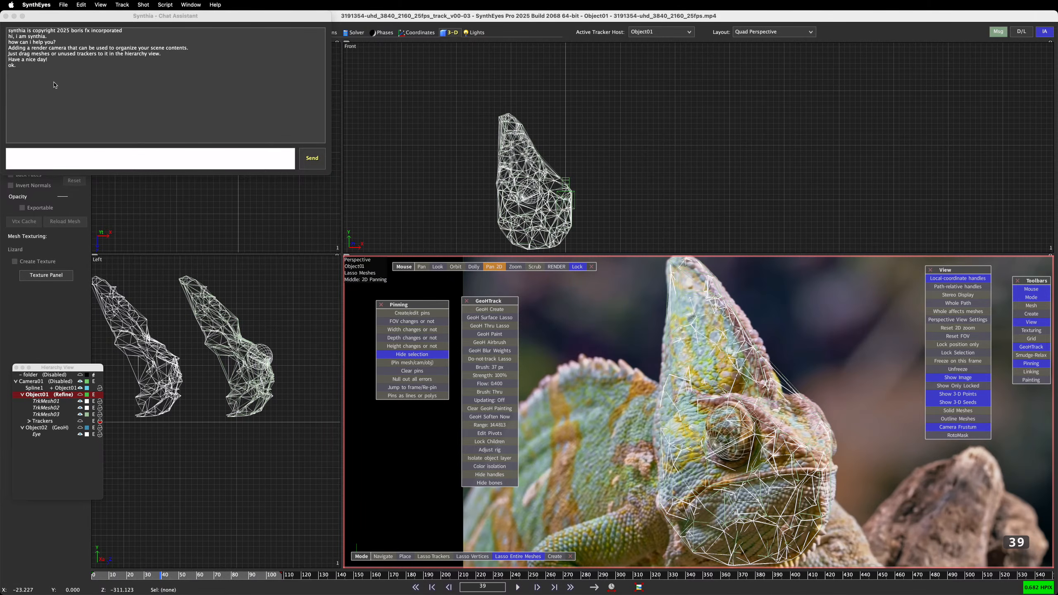
{"action": "left_click", "coordinate": [31, 161]}
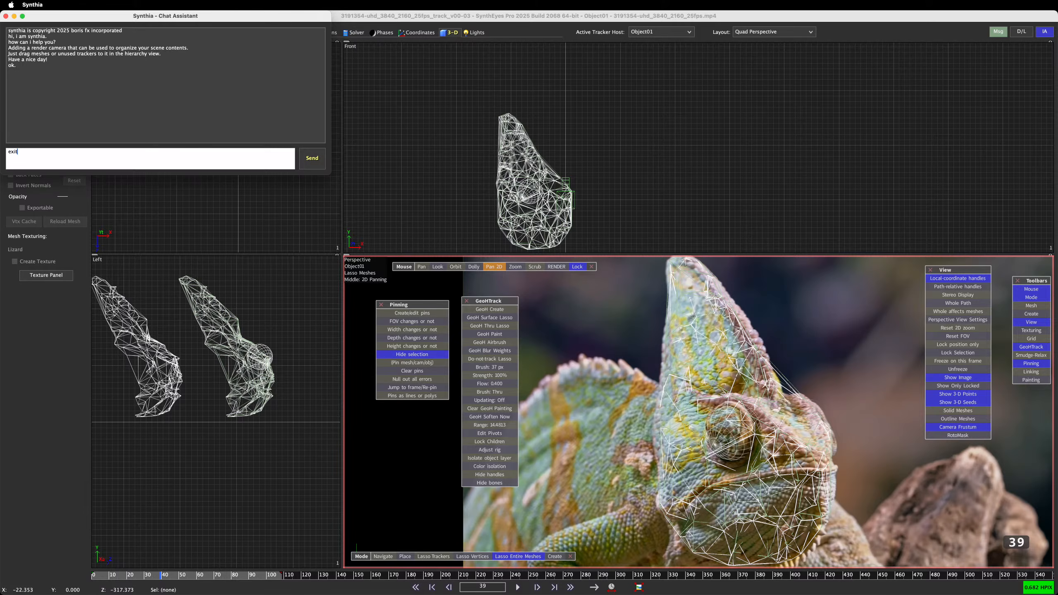
{"action": "type", "text": "exit"}
{"action": "key", "text": "Return"}
{"action": "left_click", "coordinate": [47, 389]}
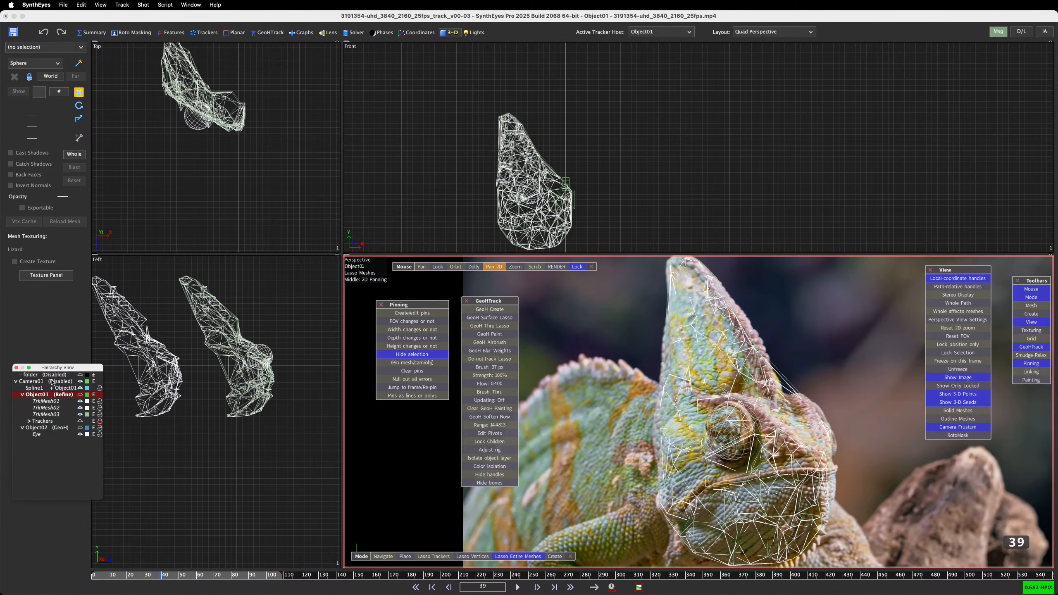
Step: Move TrkMesh01 and TrkMesh02 from Object01 into the scene folder, hide both meshes and collapse the folder
{"action": "left_click", "coordinate": [50, 376]}
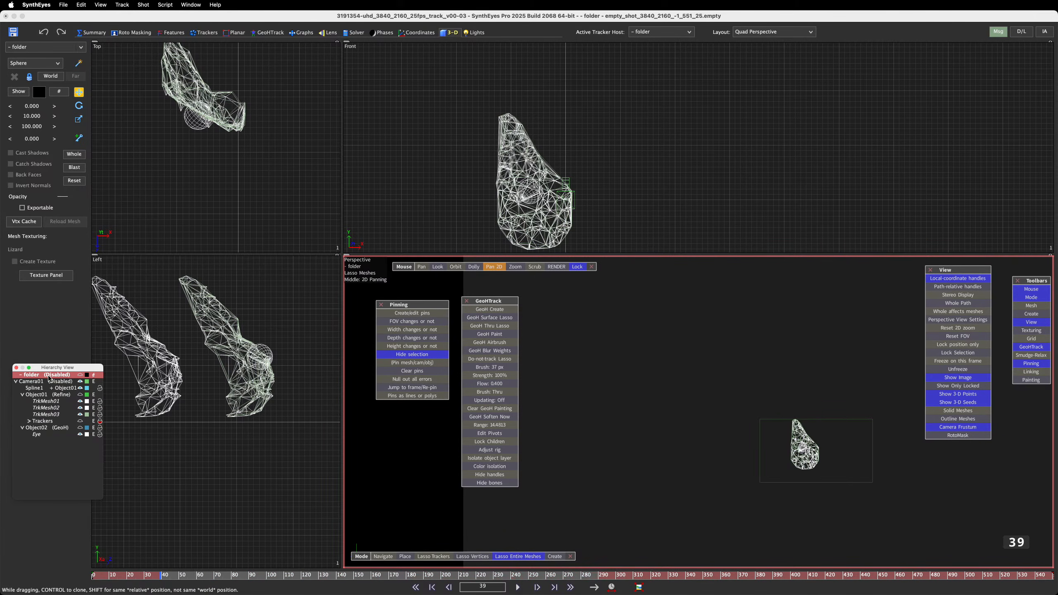
{"action": "left_click", "coordinate": [59, 410]}
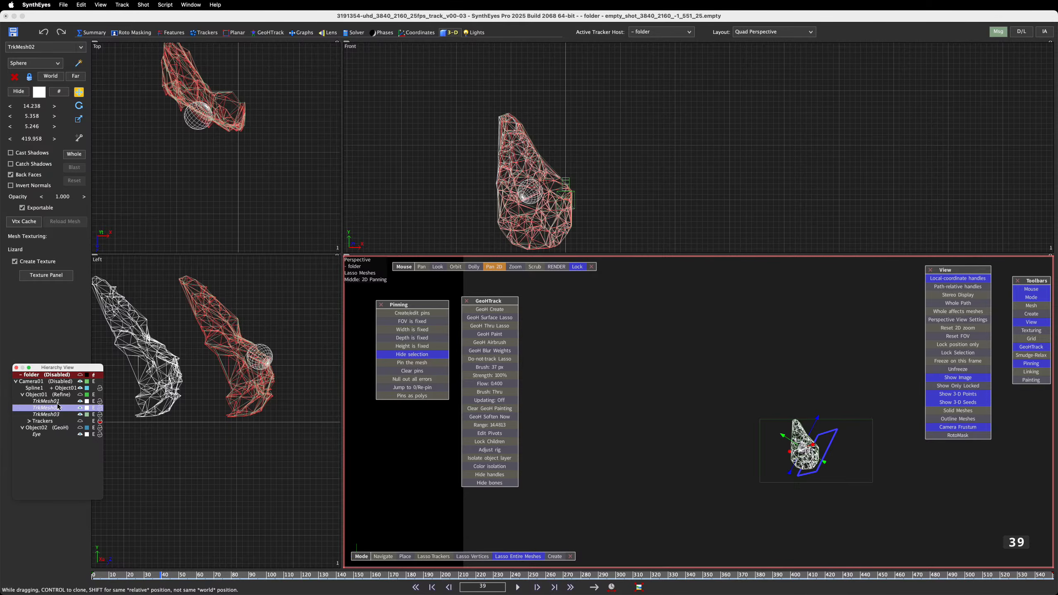
{"action": "left_click", "coordinate": [57, 401]}
{"action": "left_click", "coordinate": [57, 408], "text": "shift"}
{"action": "left_click_drag", "start_coordinate": [57, 408], "coordinate": [50, 377]}
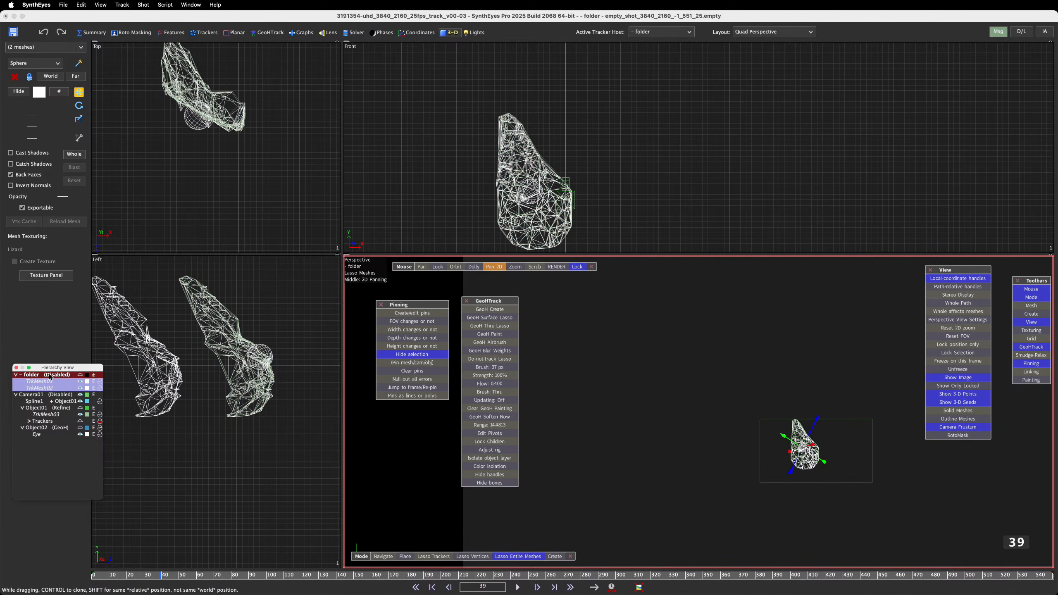
{"action": "left_click", "coordinate": [81, 384]}
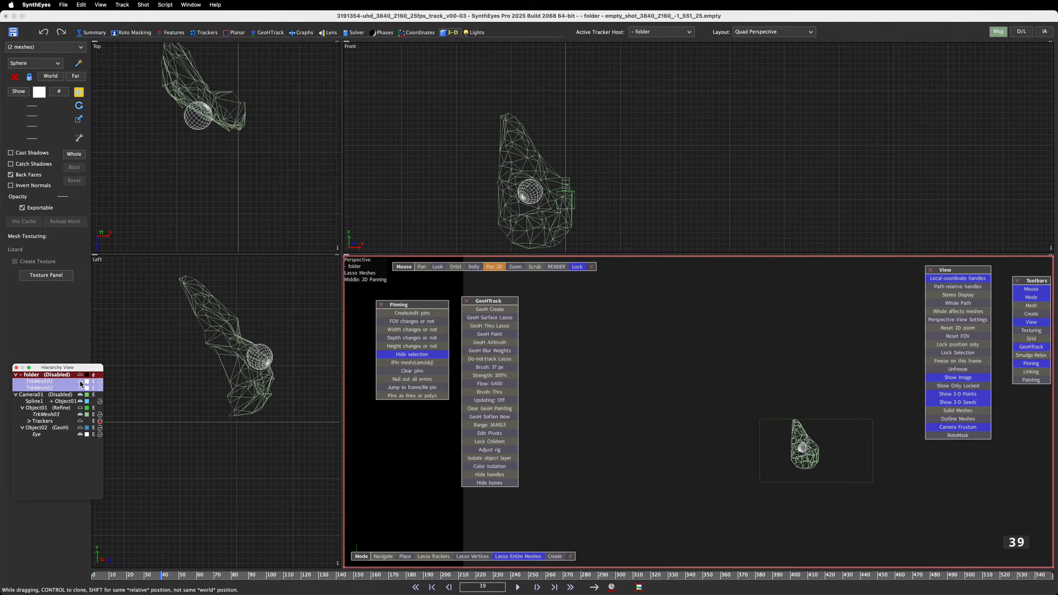
{"action": "left_click", "coordinate": [16, 376]}
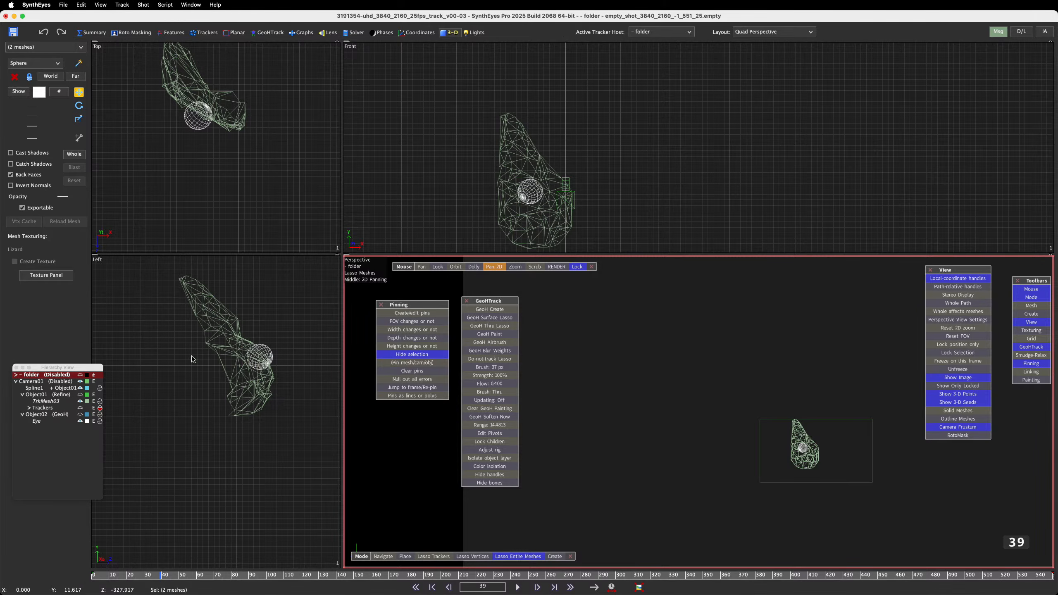
Step: Make Object01 the active tracker host and show it so its origin can be located in the top view
{"action": "left_click", "coordinate": [48, 394]}
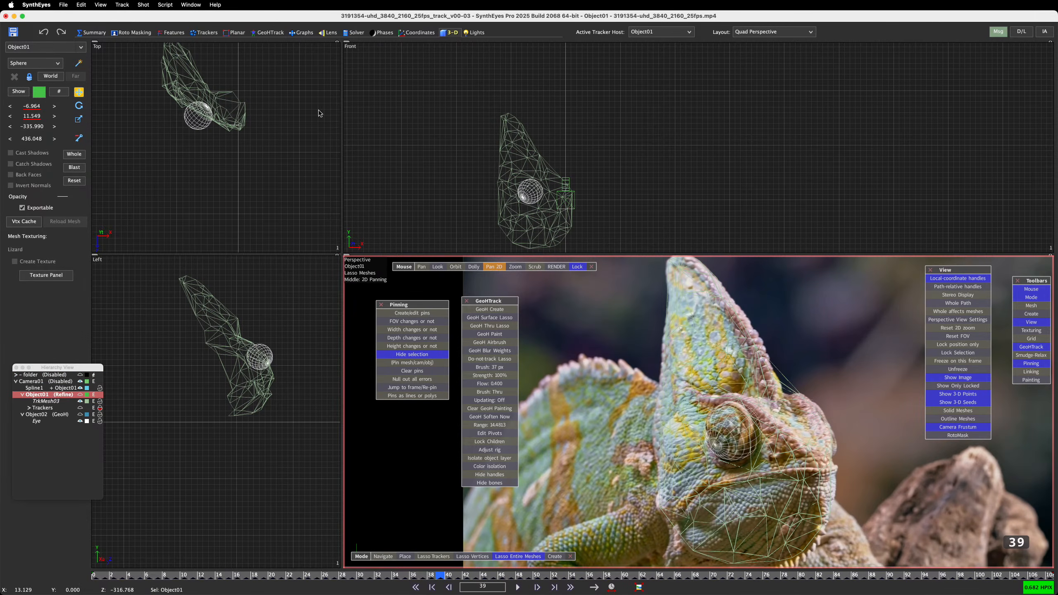
{"action": "scroll", "coordinate": [268, 108], "scroll_direction": "down", "scroll_amount": 4}
{"action": "scroll", "coordinate": [269, 109], "scroll_direction": "up", "scroll_amount": 1}
{"action": "middle_click_drag", "start_coordinate": [270, 109], "coordinate": [240, 207]}
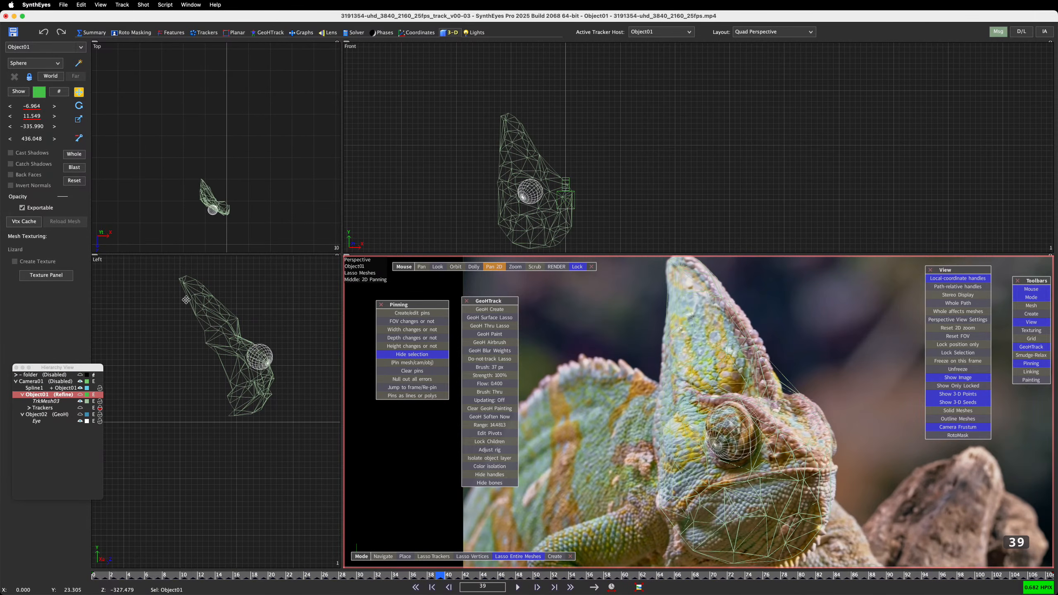
{"action": "left_click", "coordinate": [81, 395]}
{"action": "scroll", "coordinate": [216, 194], "scroll_direction": "up", "scroll_amount": 3}
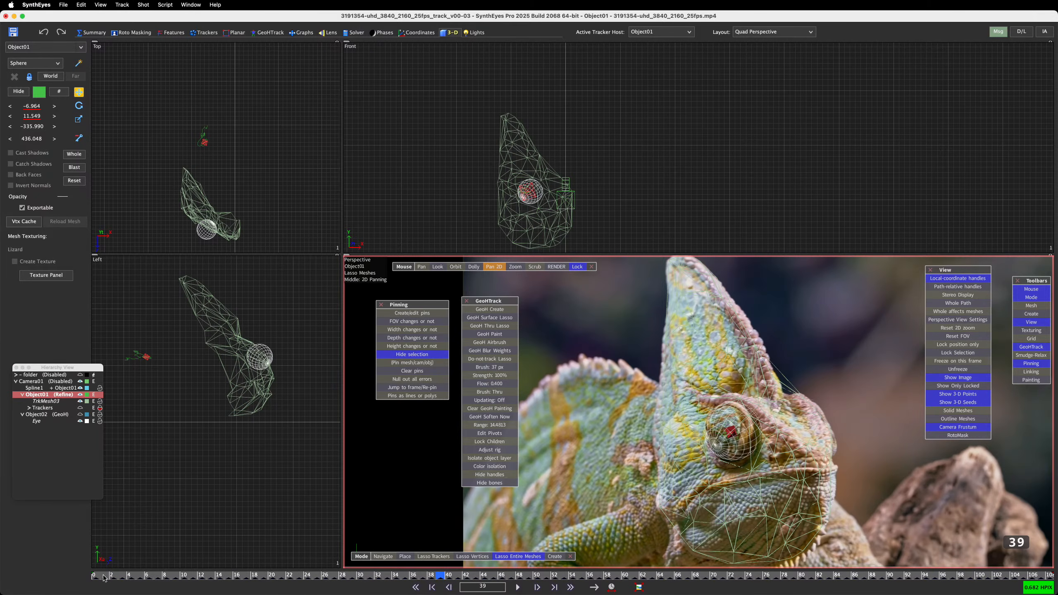
Step: Go to frame 0, set up the GeoHTrack room with the Quad Perspective layout, and uncover its built-in hierarchy by moving the floating one
{"action": "key", "text": "Home"}
{"action": "left_click", "coordinate": [269, 33]}
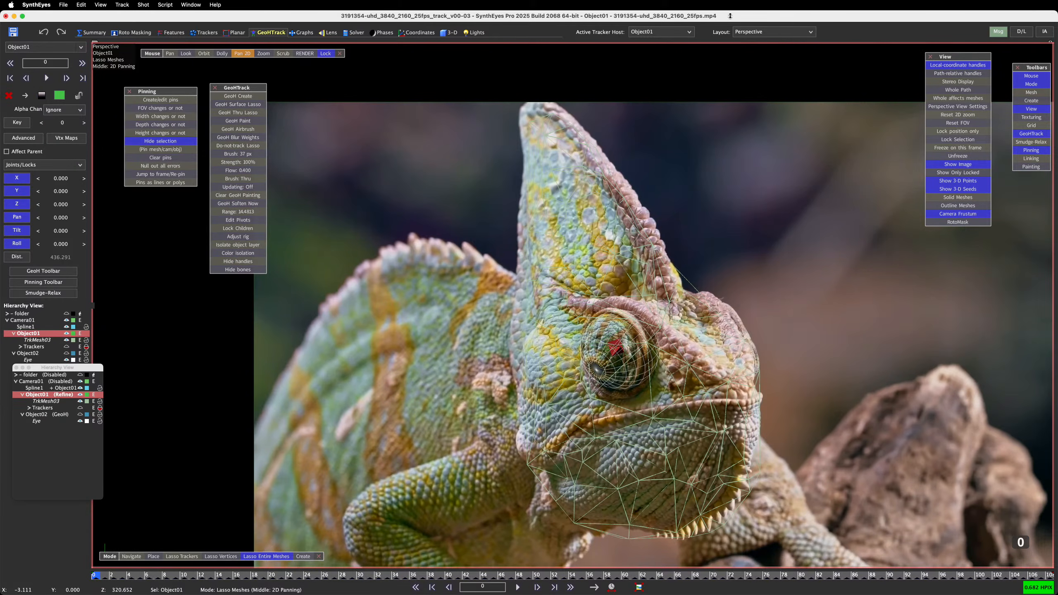
{"action": "left_click", "coordinate": [775, 32]}
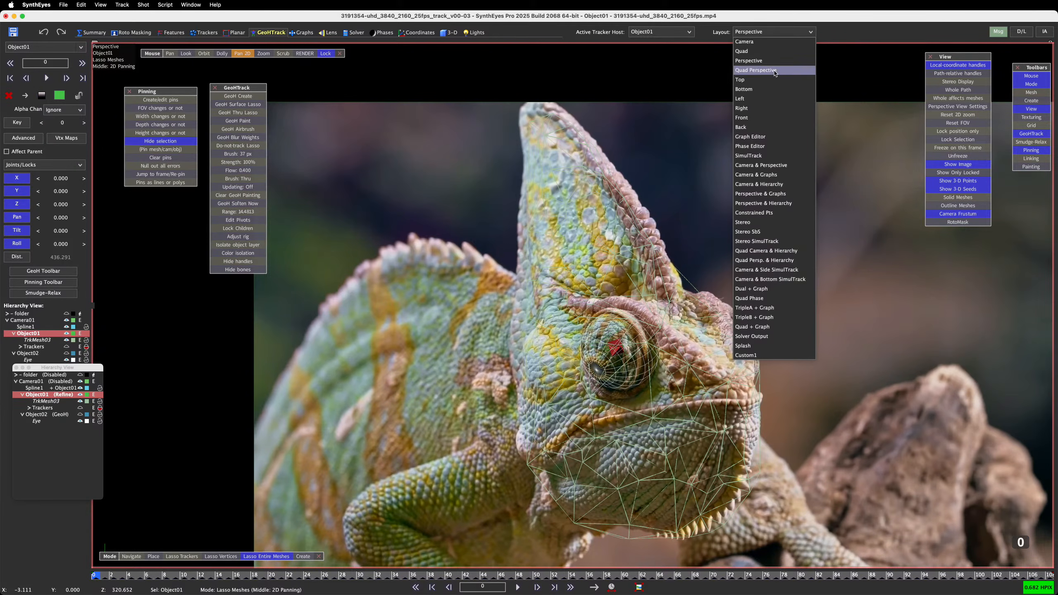
{"action": "left_click", "coordinate": [758, 69]}
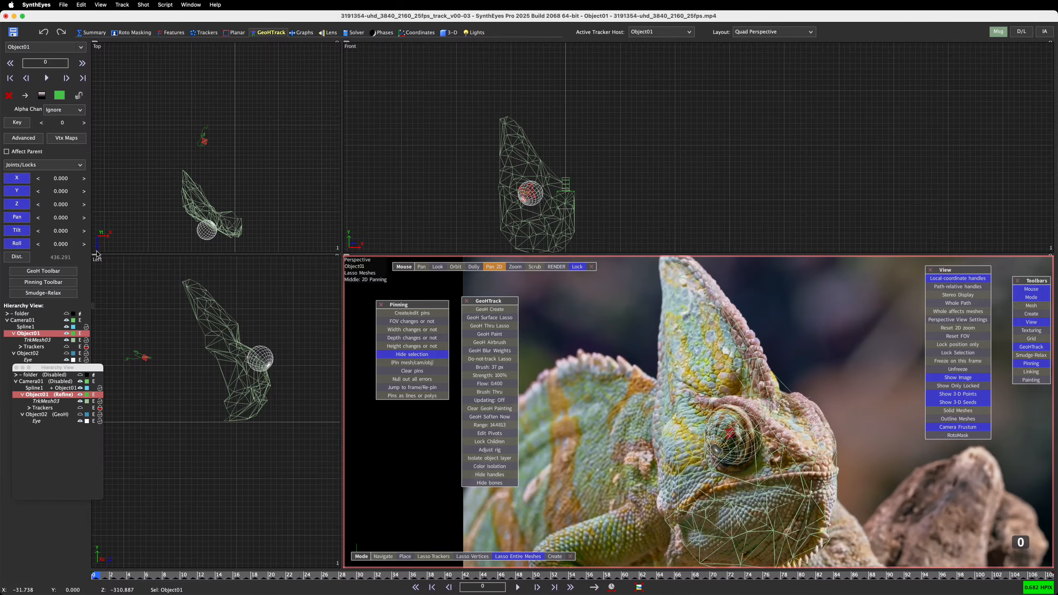
{"action": "left_click_drag", "start_coordinate": [53, 368], "coordinate": [58, 408]}
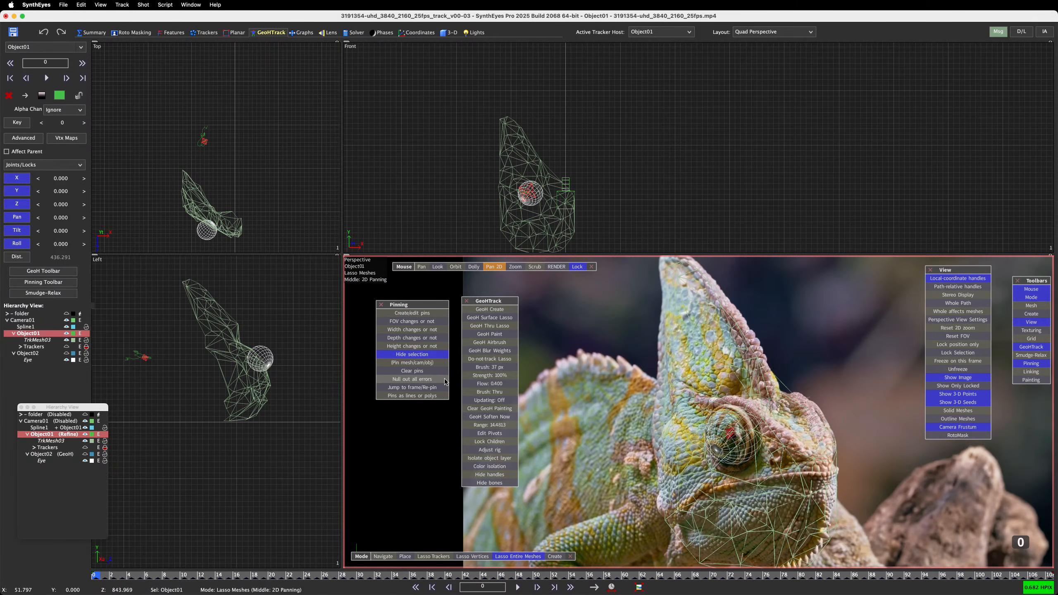
{"action": "left_click", "coordinate": [488, 434]}
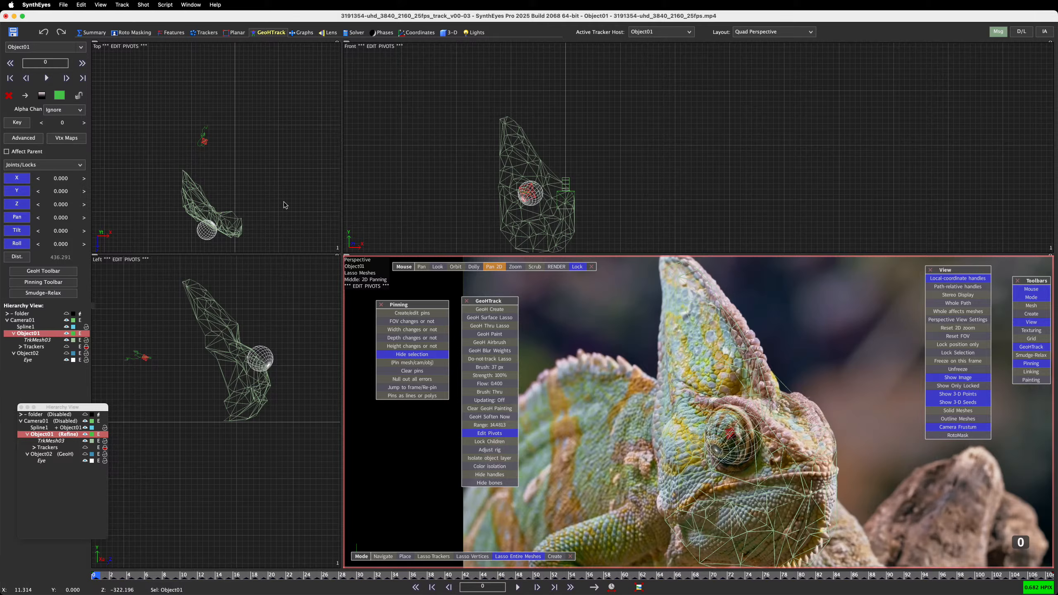
{"action": "left_click", "coordinate": [205, 142]}
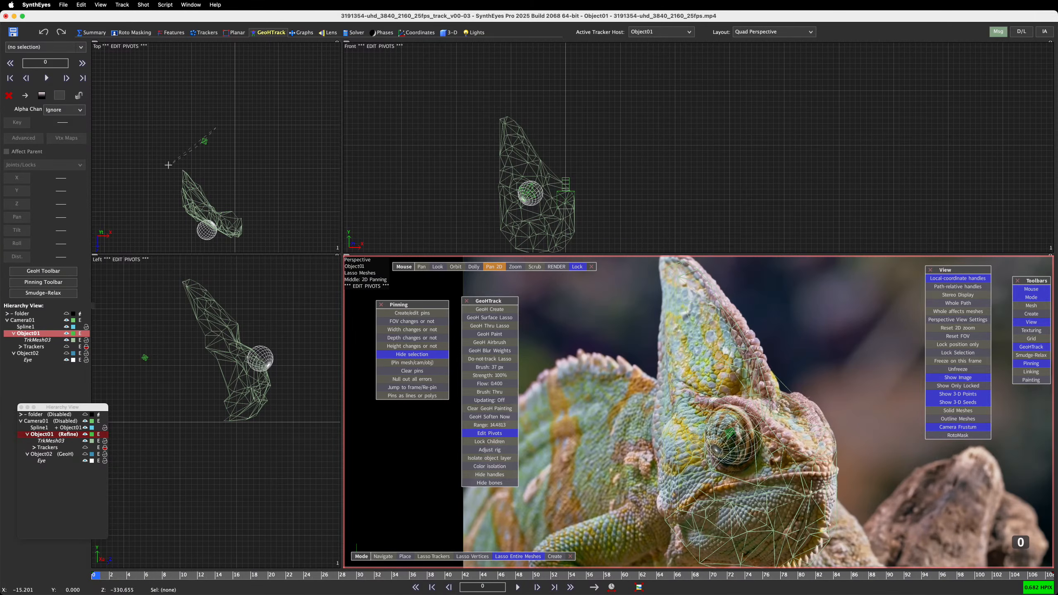
{"action": "left_click", "coordinate": [482, 434]}
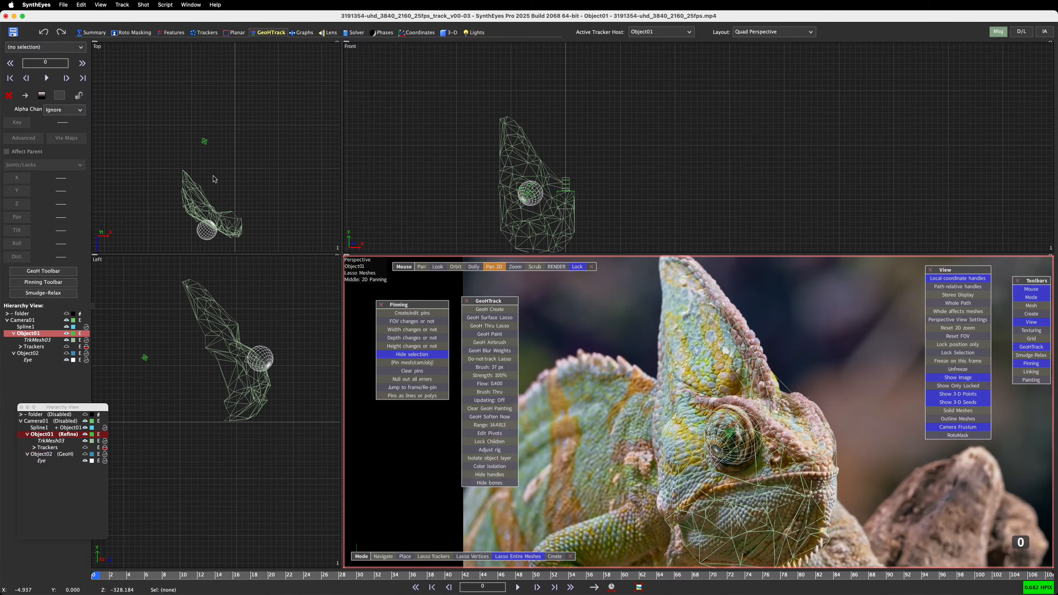
{"action": "left_click", "coordinate": [33, 336]}
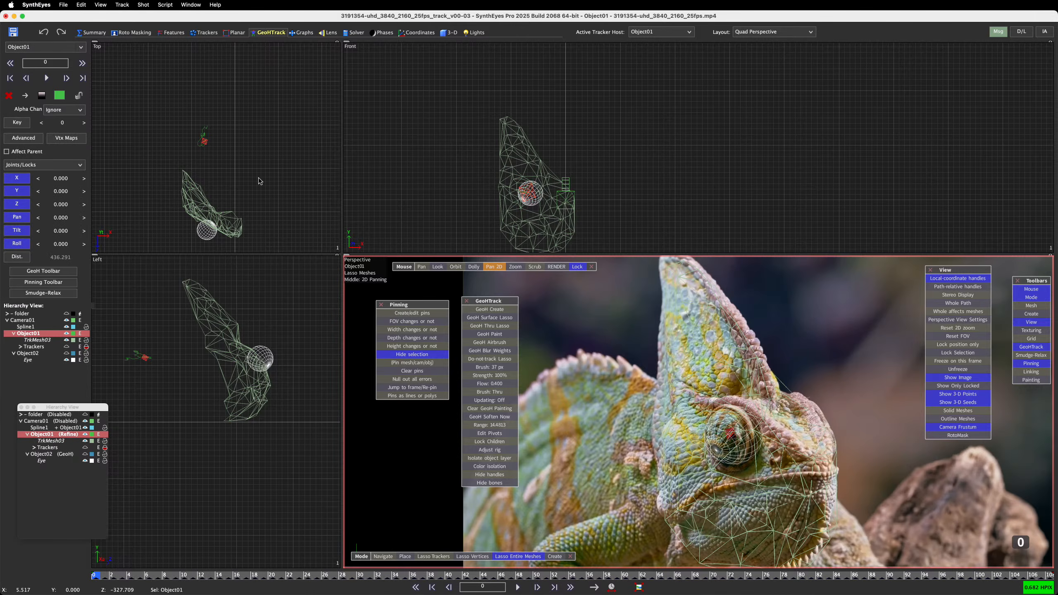
Step: In the 3-D room's Whole mode, move Object01's origin into the head beside the eye, to about -5.445, 10.728, -320.011, and deselect it
{"action": "left_click", "coordinate": [455, 33]}
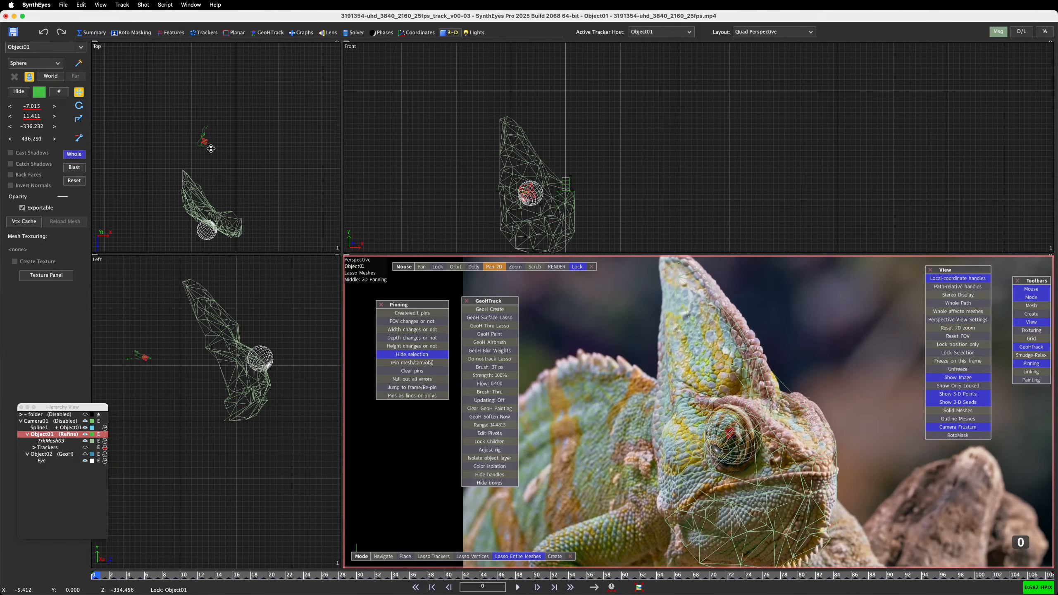
{"action": "left_click_drag", "start_coordinate": [205, 141], "coordinate": [206, 210]}
{"action": "left_click_drag", "start_coordinate": [235, 361], "coordinate": [237, 358]}
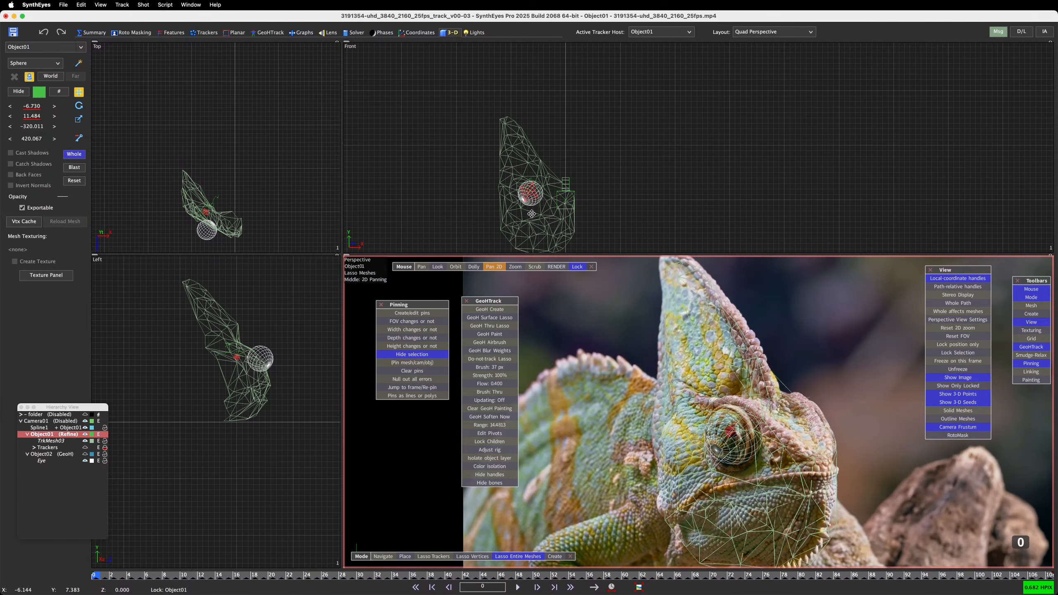
{"action": "scroll", "coordinate": [532, 190], "scroll_direction": "up", "scroll_amount": 3}
{"action": "left_click_drag", "start_coordinate": [526, 171], "coordinate": [540, 178]}
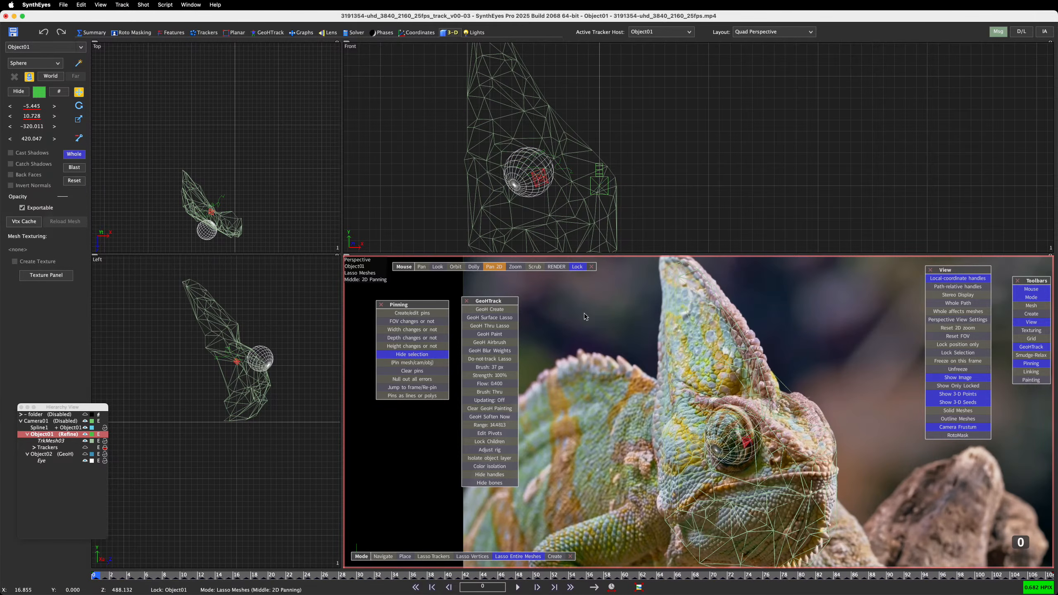
{"action": "scroll", "coordinate": [769, 380], "scroll_direction": "down", "scroll_amount": 2}
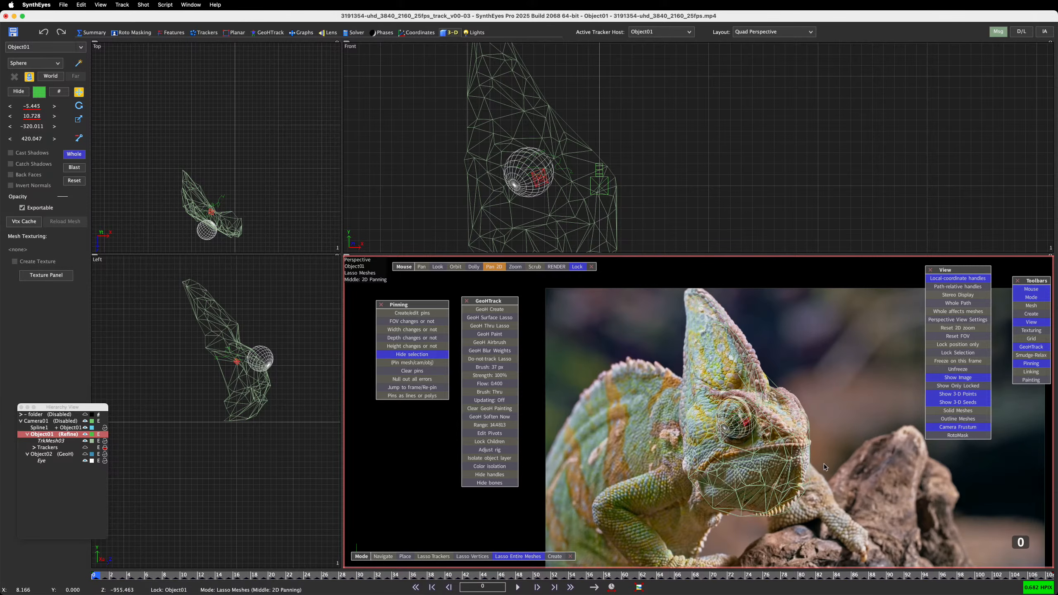
{"action": "left_click", "coordinate": [732, 359]}
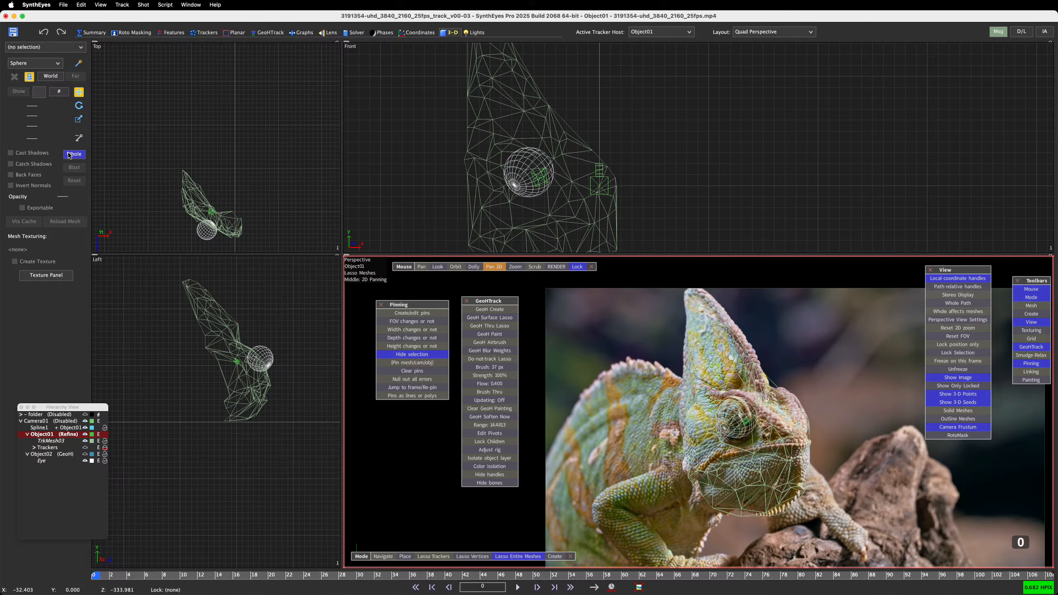
Step: Recolor TrkMesh03 to Snow white and nudge it slightly along its X axis to fit the chameleon's head
{"action": "left_click", "coordinate": [221, 323]}
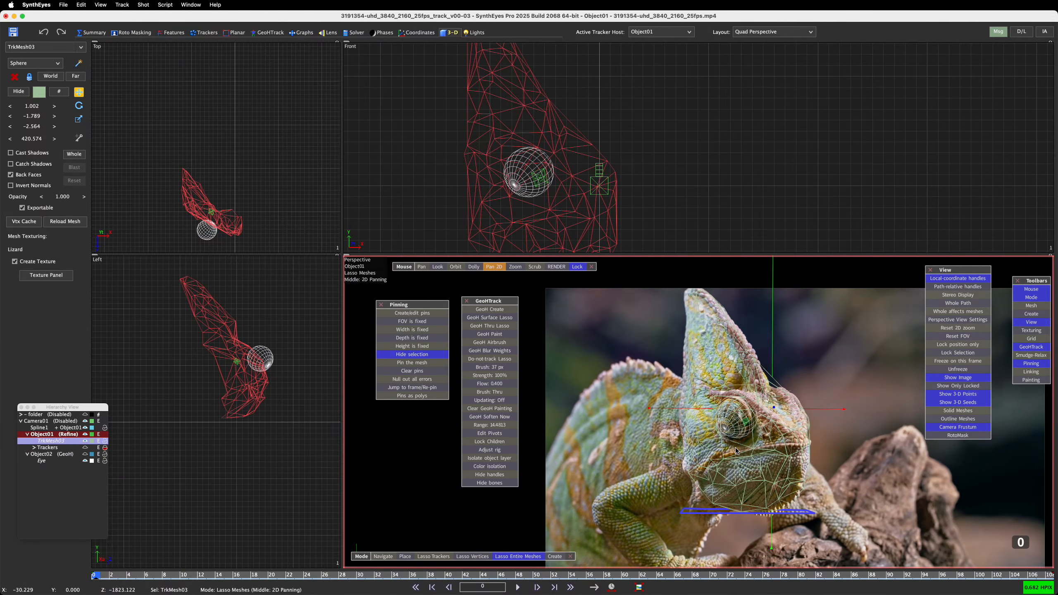
{"action": "left_click", "coordinate": [92, 441]}
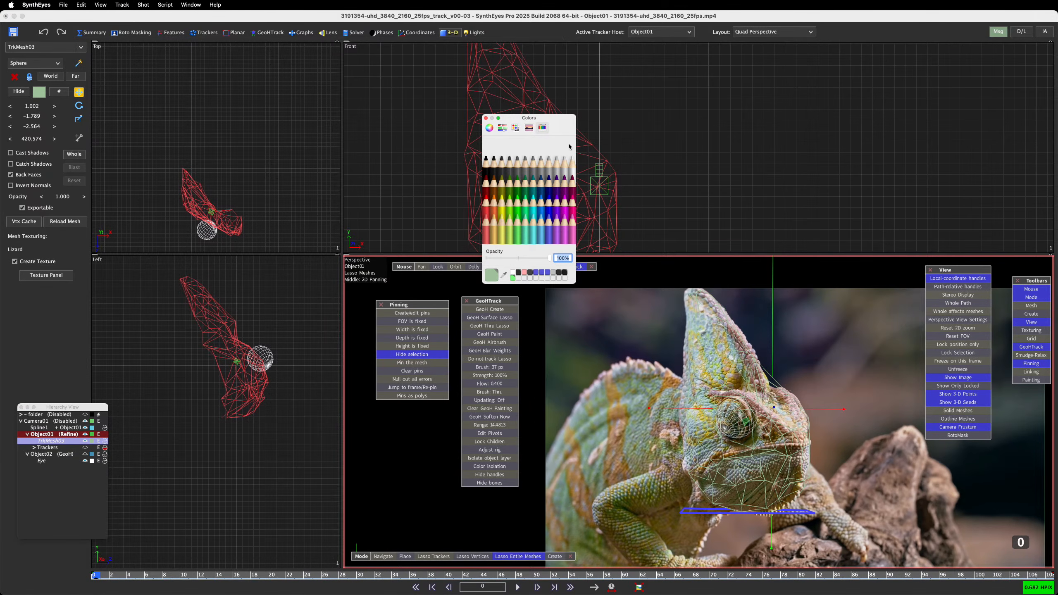
{"action": "left_click", "coordinate": [571, 157]}
{"action": "left_click", "coordinate": [481, 117]}
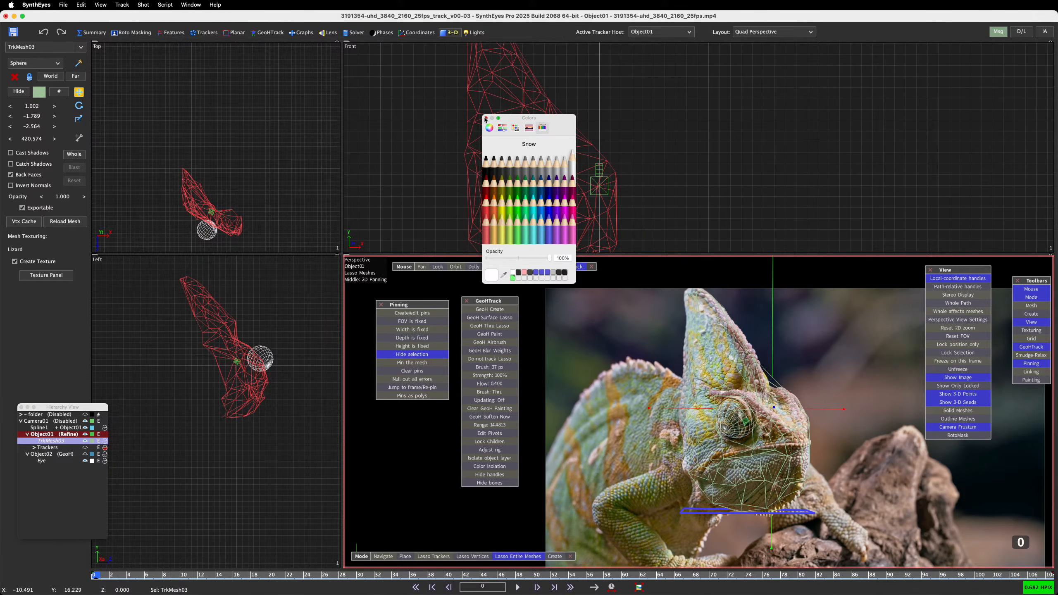
{"action": "left_click", "coordinate": [485, 118]}
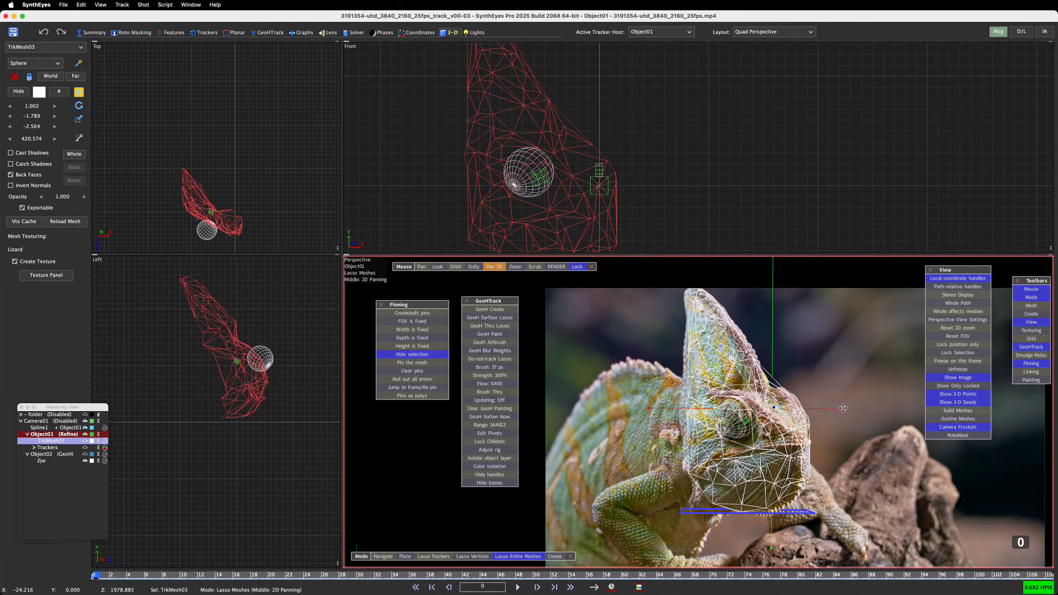
{"action": "left_click_drag", "start_coordinate": [844, 408], "coordinate": [842, 408]}
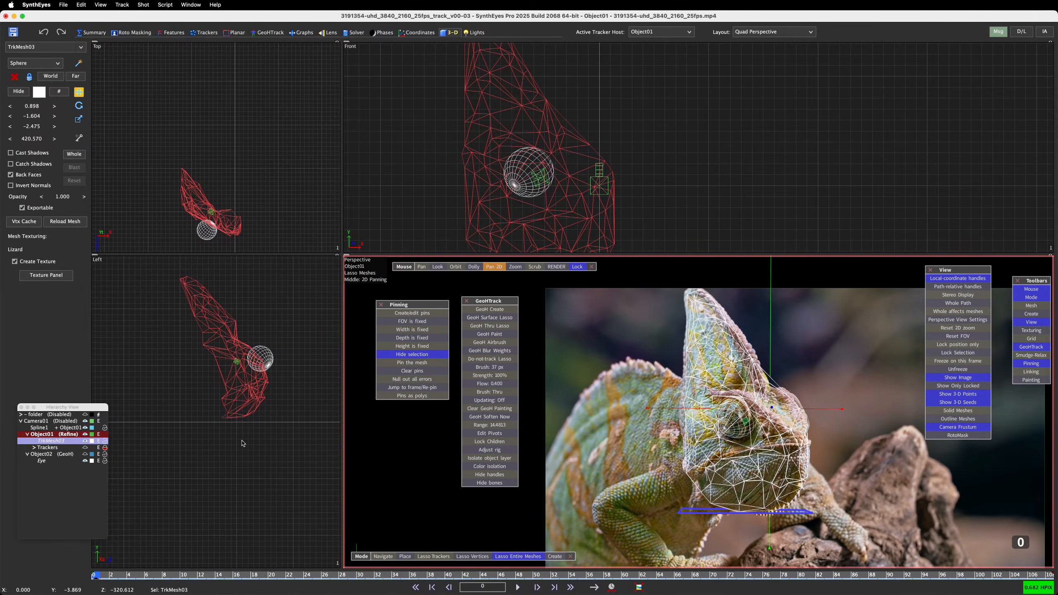
Step: Zero Object01's rotation on all three axes with Whole mode enabled, and switch Whole mode off again
{"action": "left_click", "coordinate": [236, 364]}
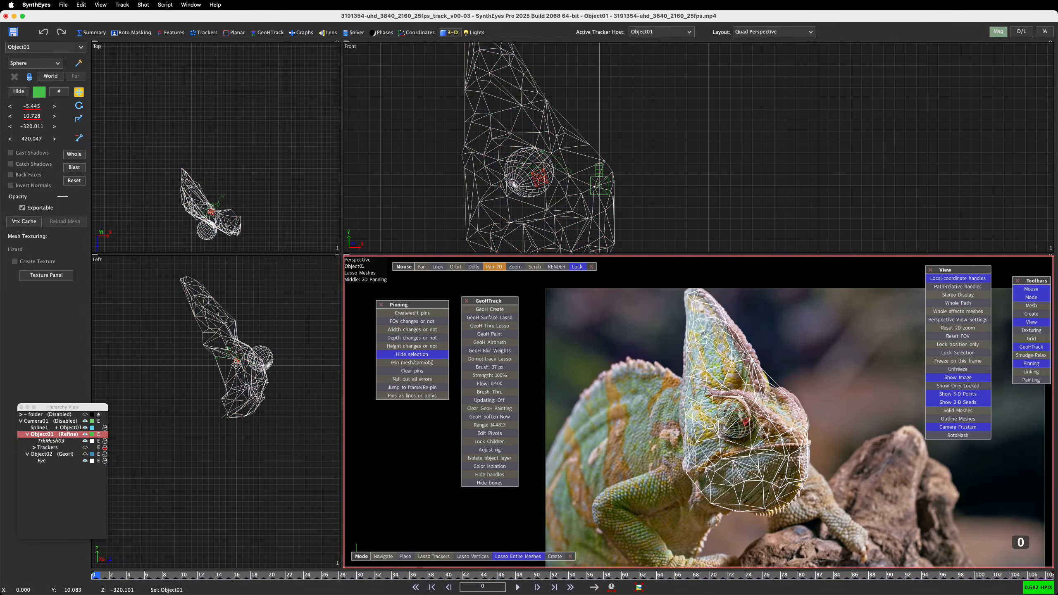
{"action": "left_click", "coordinate": [74, 154]}
{"action": "left_click", "coordinate": [78, 106]}
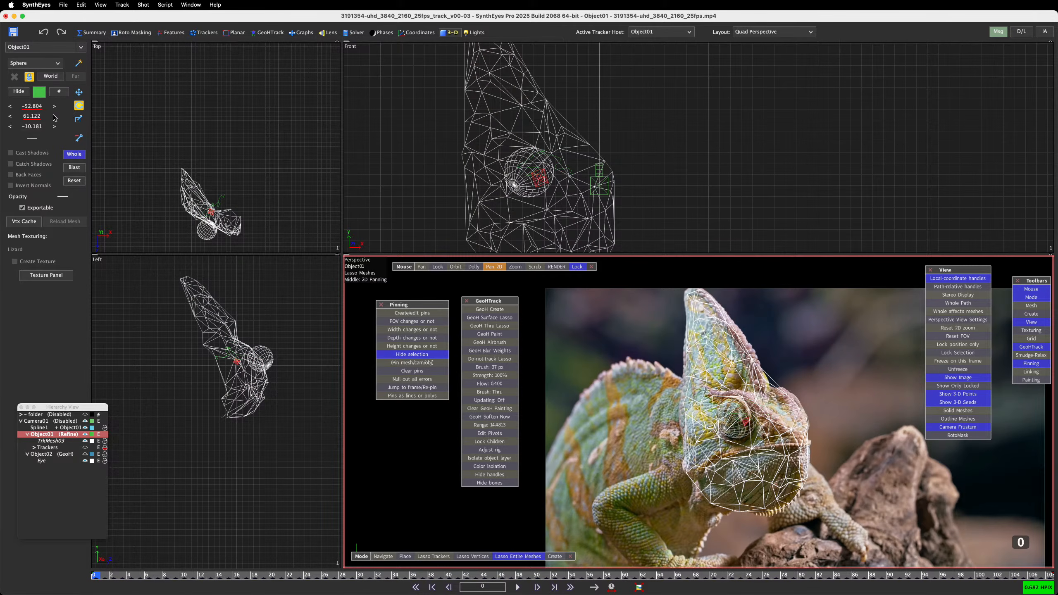
{"action": "right_click", "coordinate": [37, 108]}
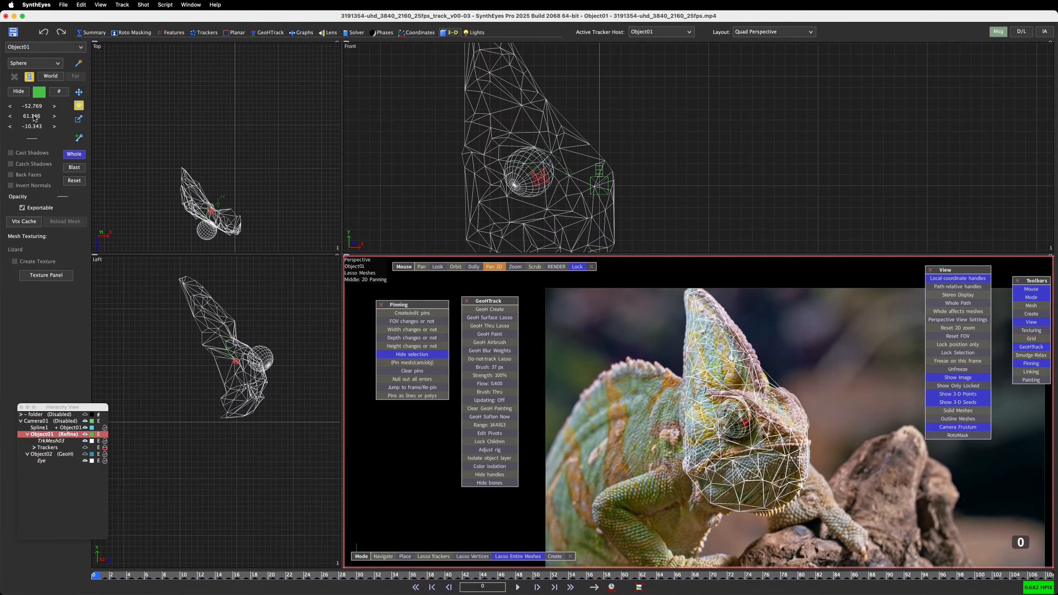
{"action": "right_click", "coordinate": [34, 116]}
{"action": "right_click", "coordinate": [31, 126]}
{"action": "right_click", "coordinate": [35, 107]}
{"action": "left_click", "coordinate": [77, 156]}
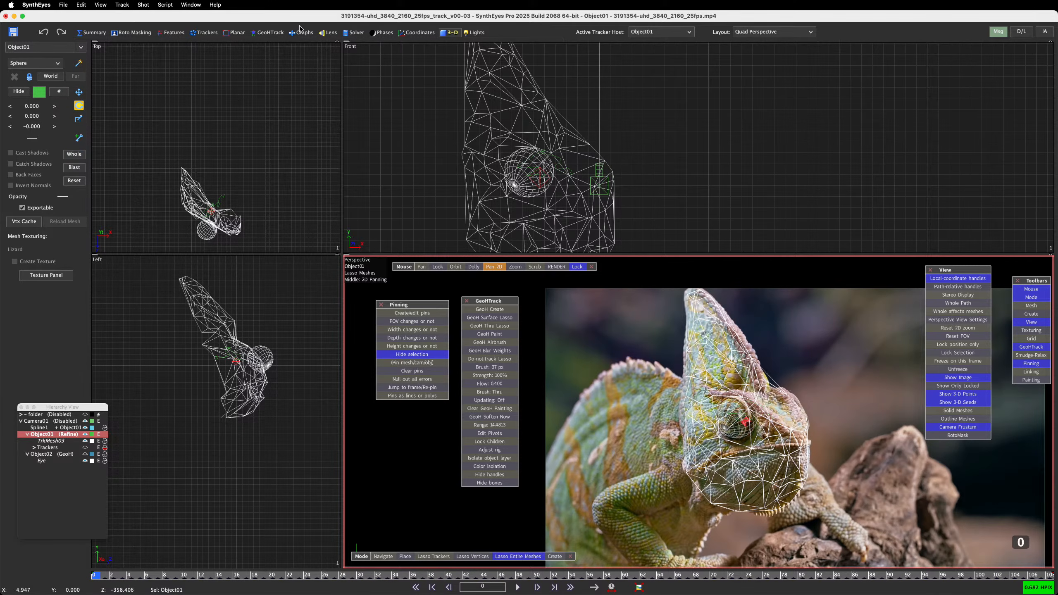
Step: Return to the GeoHTrack room, make Object02 the active tracker host and clear the selection
{"action": "left_click", "coordinate": [269, 33]}
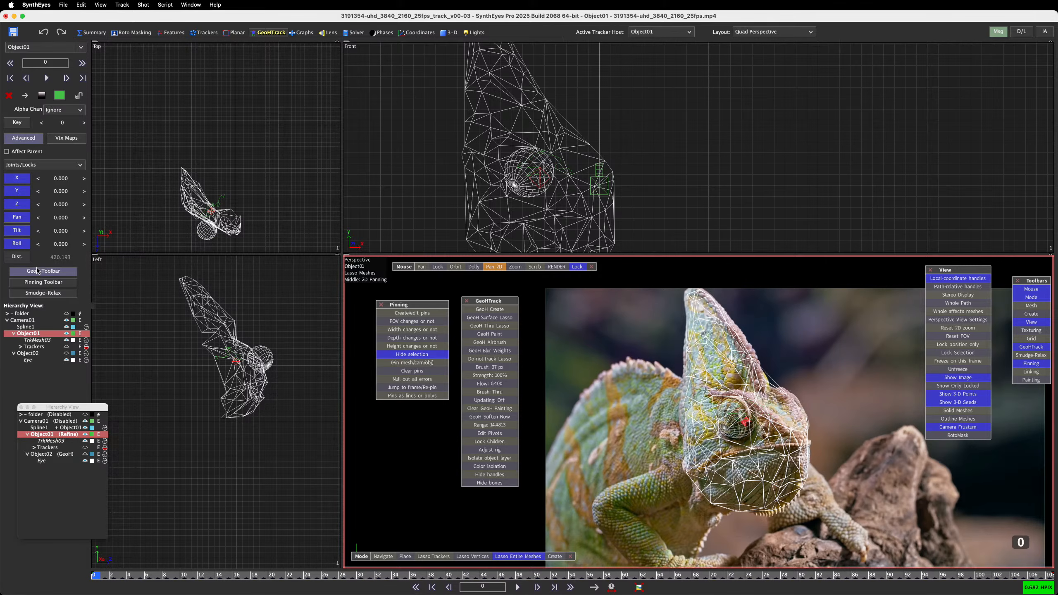
{"action": "left_click", "coordinate": [94, 443]}
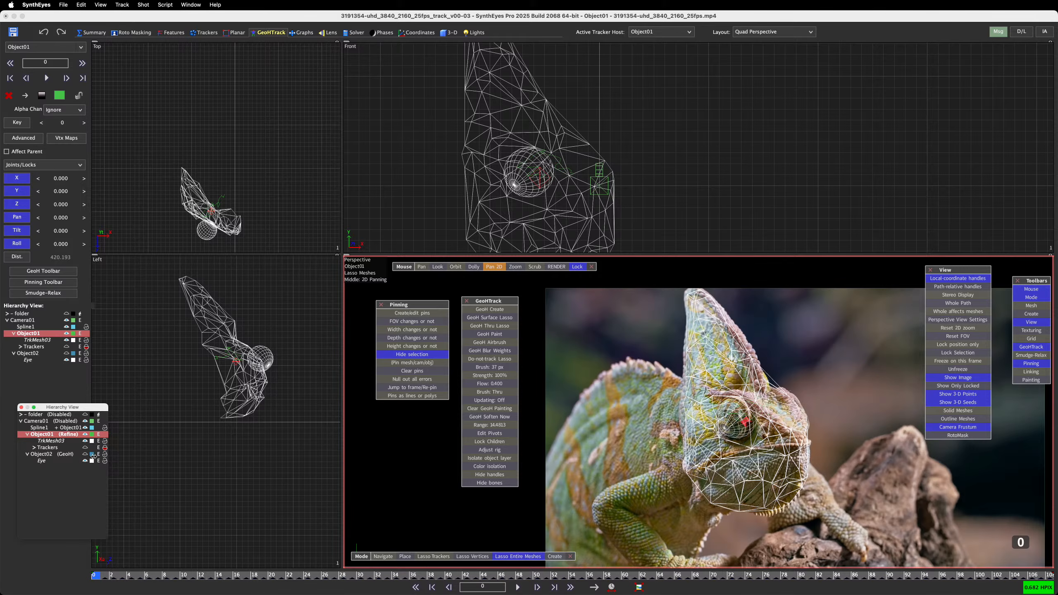
{"action": "left_click", "coordinate": [58, 455]}
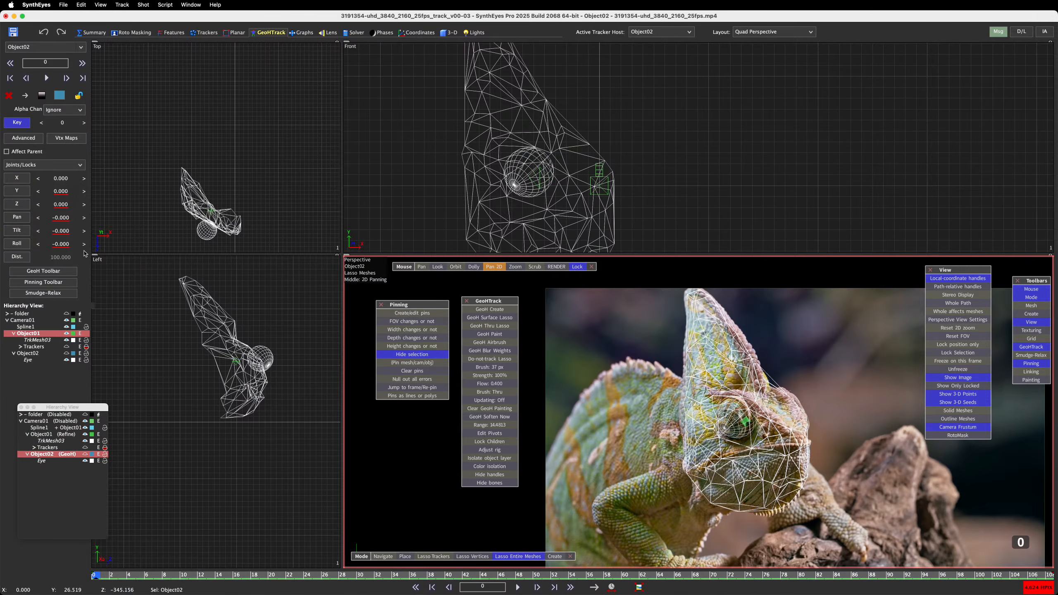
{"action": "left_click", "coordinate": [59, 475]}
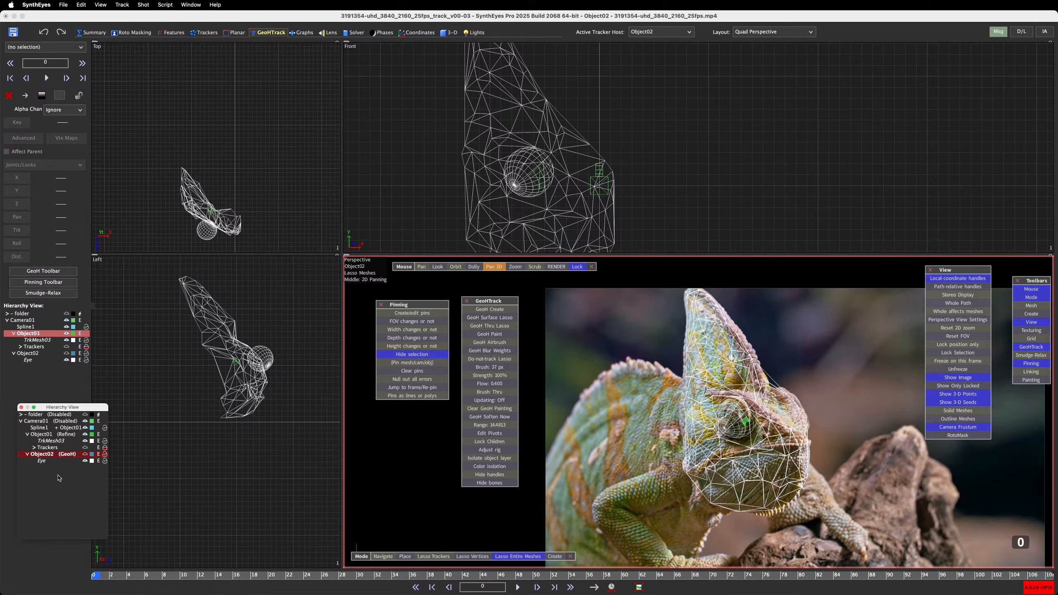
Step: Enable the X, Y, Z, pan, tilt, roll and distance locks on Object02
{"action": "left_click", "coordinate": [47, 455]}
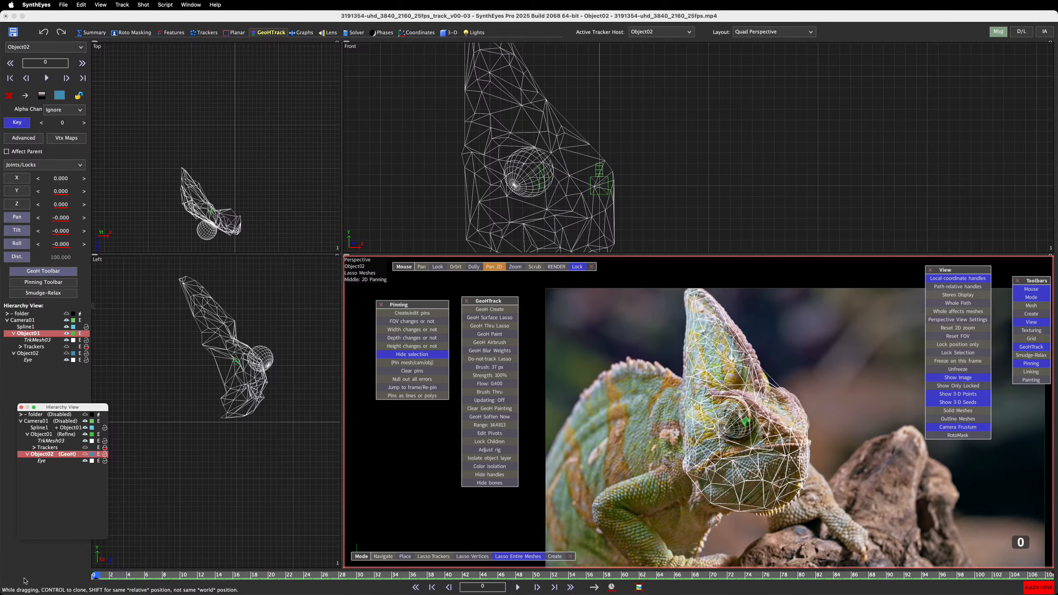
{"action": "left_click", "coordinate": [16, 179]}
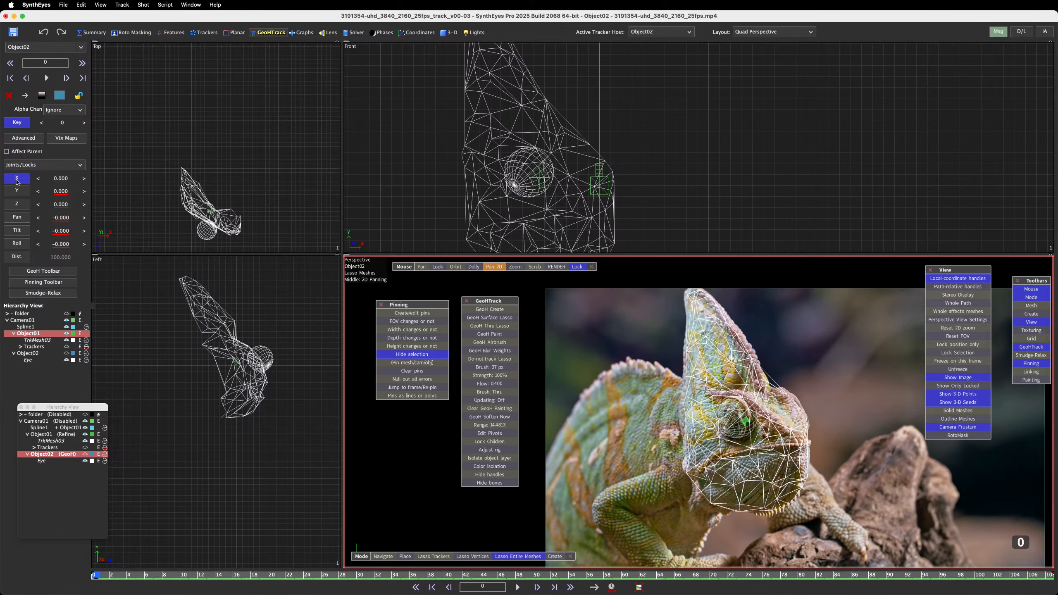
{"action": "left_click", "coordinate": [17, 191]}
{"action": "left_click", "coordinate": [17, 204]}
{"action": "left_click", "coordinate": [17, 217]}
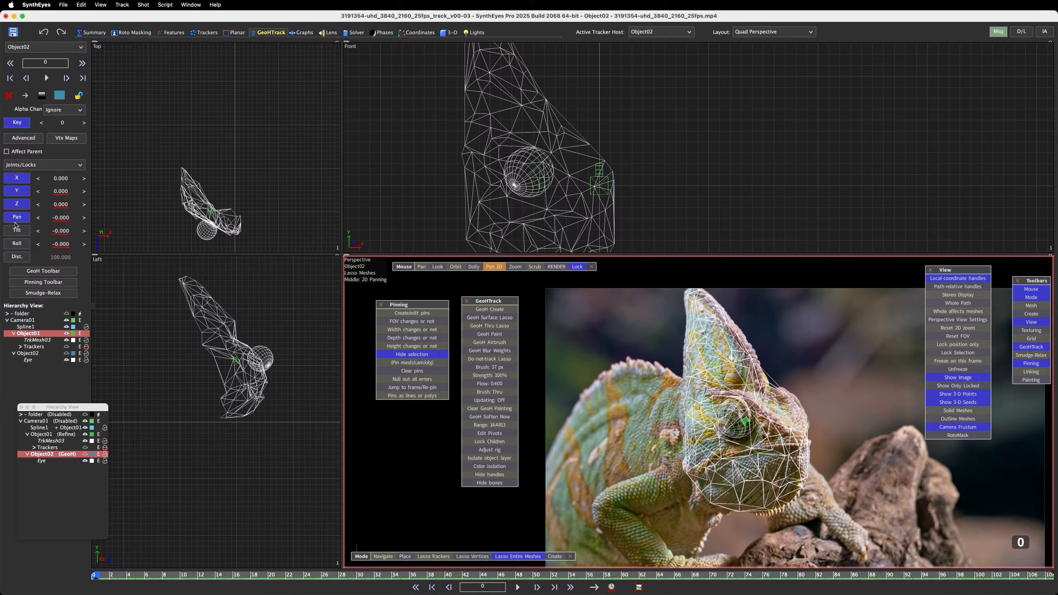
{"action": "left_click", "coordinate": [16, 231]}
{"action": "left_click", "coordinate": [16, 244]}
{"action": "left_click", "coordinate": [16, 257]}
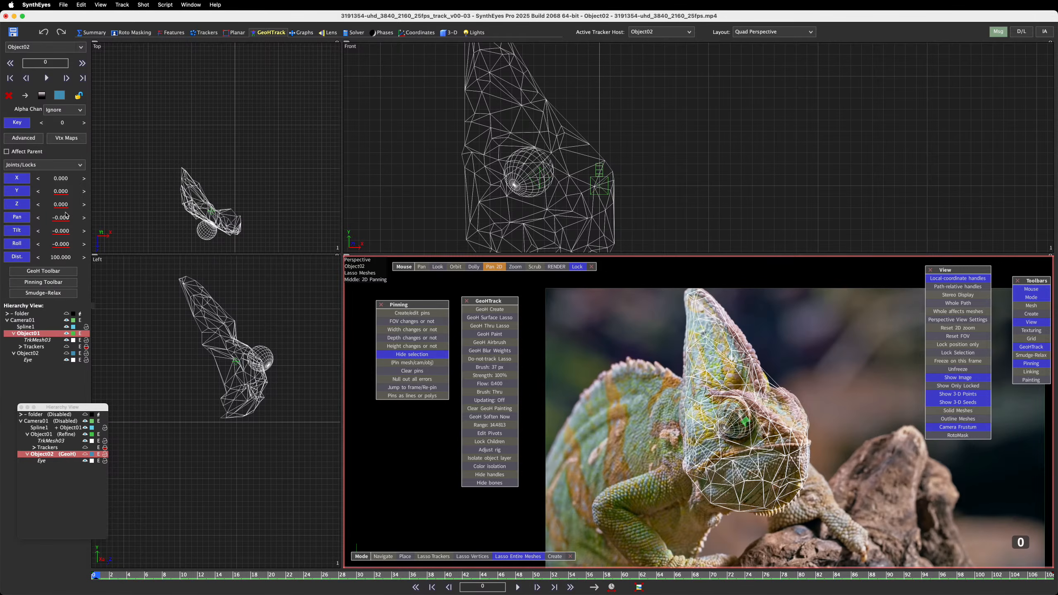
Step: Release the X, Y, Z, pan, tilt and roll locks on Object01 and set a key for it at frame 0
{"action": "left_click", "coordinate": [40, 434]}
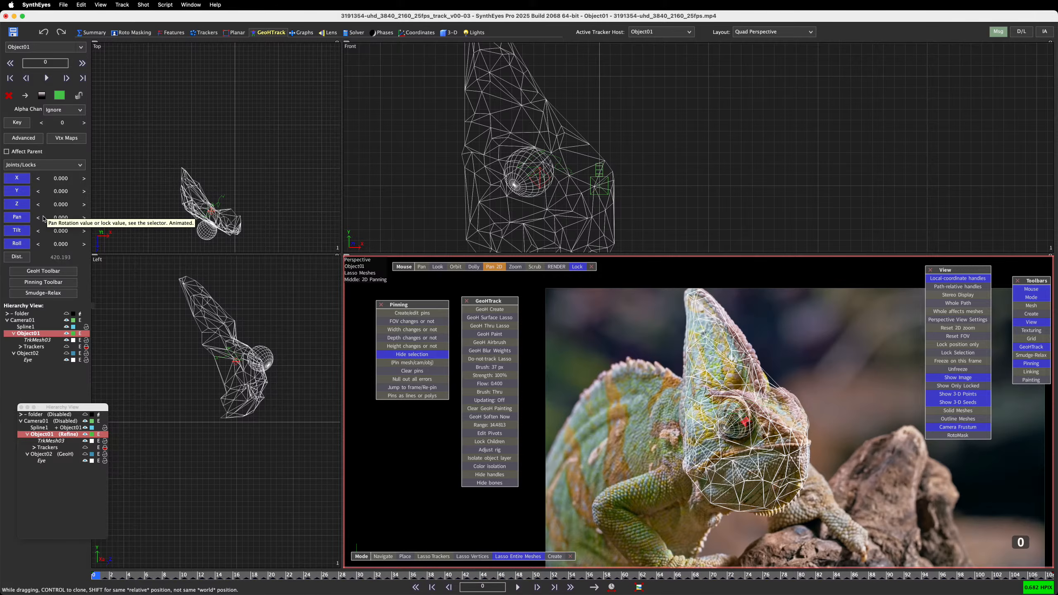
{"action": "left_click", "coordinate": [17, 179]}
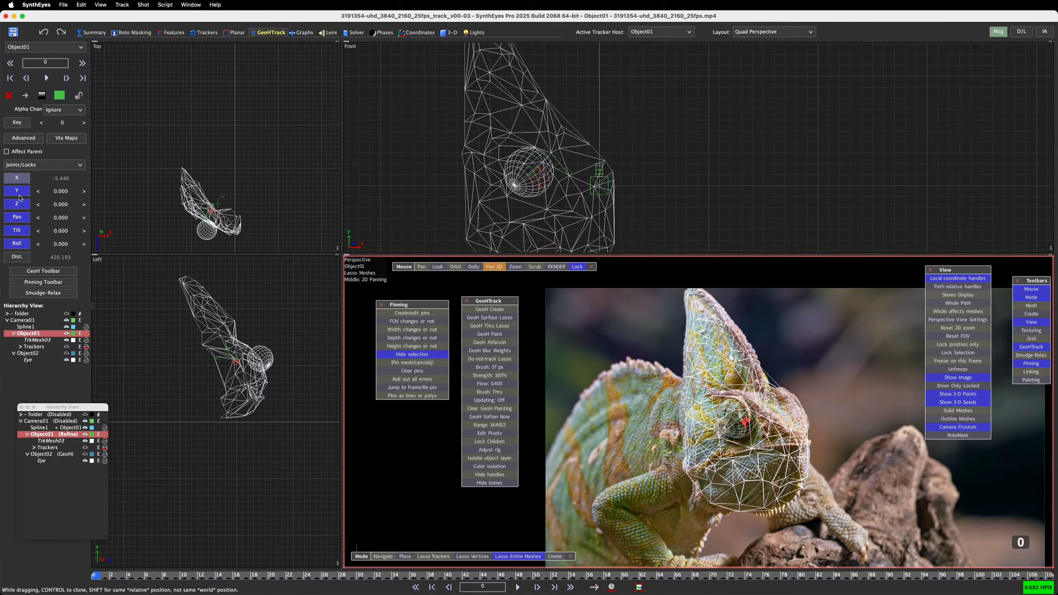
{"action": "left_click", "coordinate": [18, 191]}
{"action": "left_click", "coordinate": [18, 204]}
{"action": "left_click", "coordinate": [19, 219]}
{"action": "left_click", "coordinate": [16, 230]}
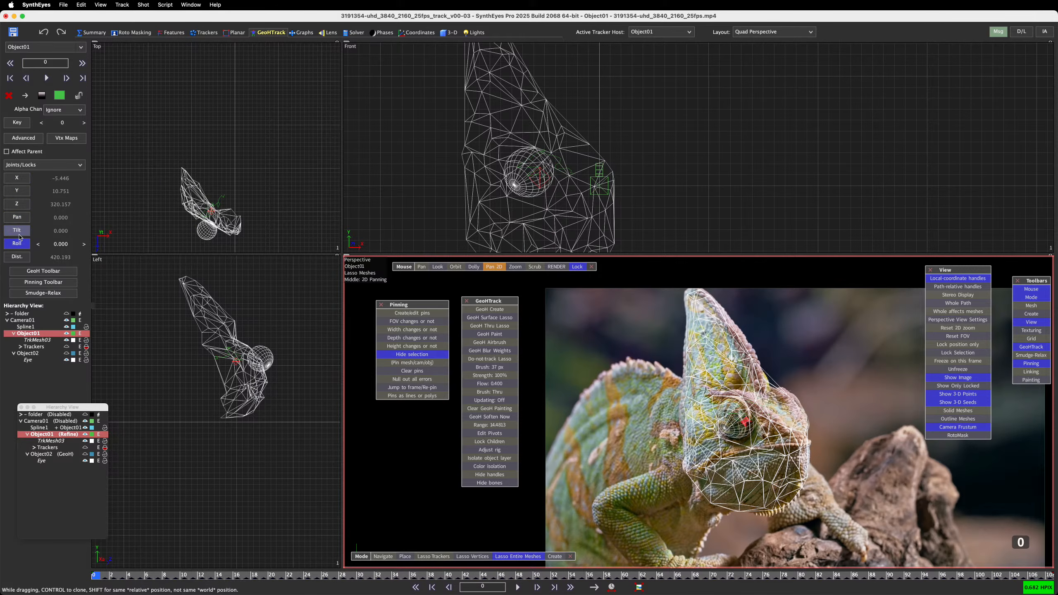
{"action": "left_click", "coordinate": [17, 243]}
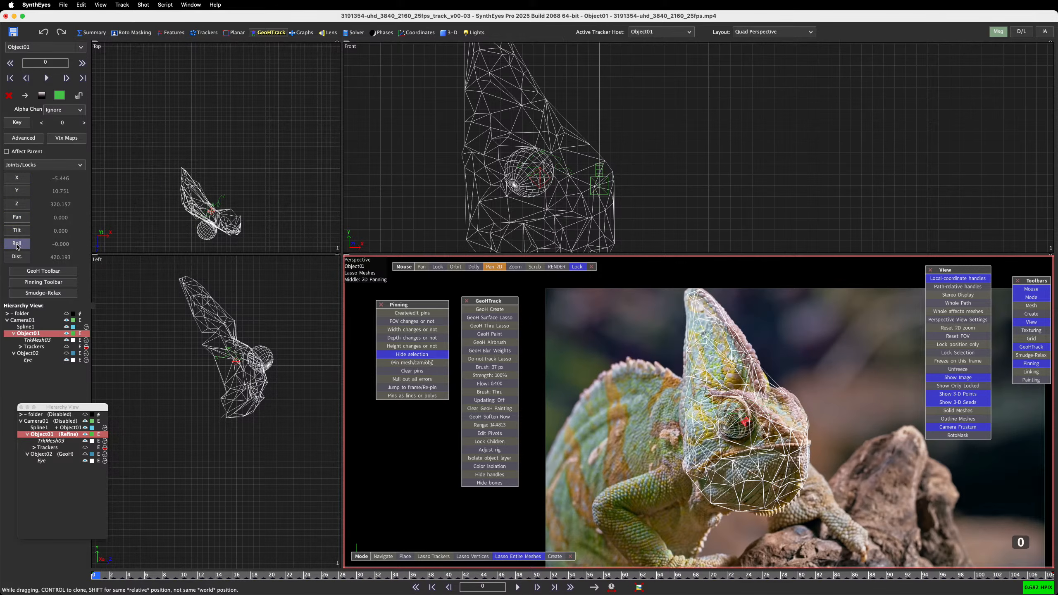
{"action": "left_click", "coordinate": [18, 122]}
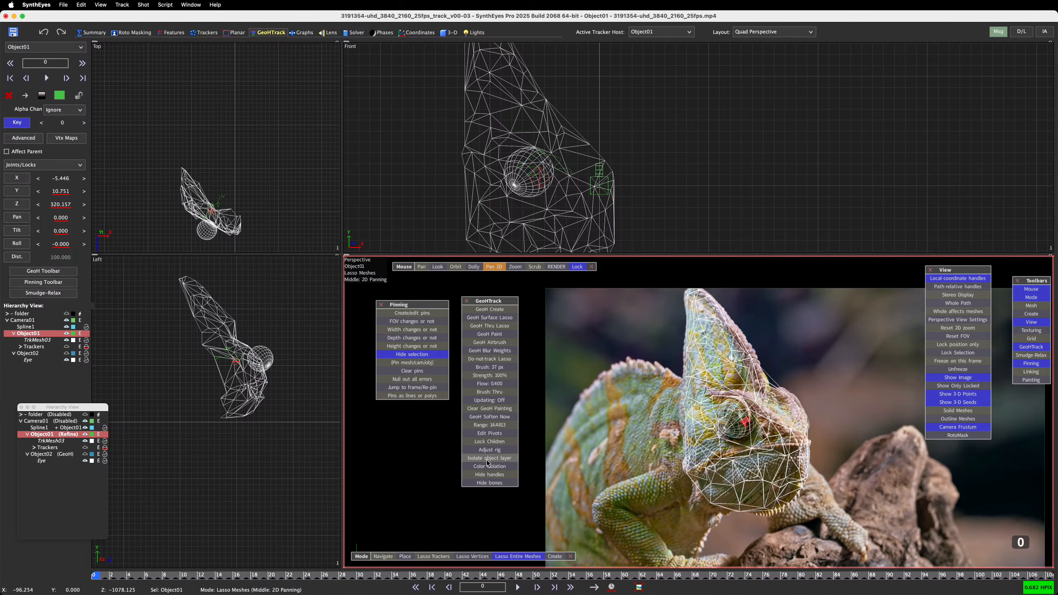
Step: Step forward through the shot and back to the start, examining how the head mesh and eye sphere follow the chameleon
{"action": "key", "text": "d"}
{"action": "key", "text": "d"}
{"action": "key", "text": "d"}
{"action": "key", "text": "d"}
{"action": "key", "text": "d"}
{"action": "key", "text": "d"}
{"action": "key", "text": "d"}
{"action": "key", "text": "d"}
{"action": "key", "text": "d"}
{"action": "key", "text": "d"}
{"action": "key", "text": "d"}
{"action": "key", "text": "d"}
{"action": "key", "text": "d"}
{"action": "key", "text": "d"}
{"action": "key", "text": "d"}
{"action": "key", "text": "d"}
{"action": "key", "text": "d"}
{"action": "key", "text": "d"}
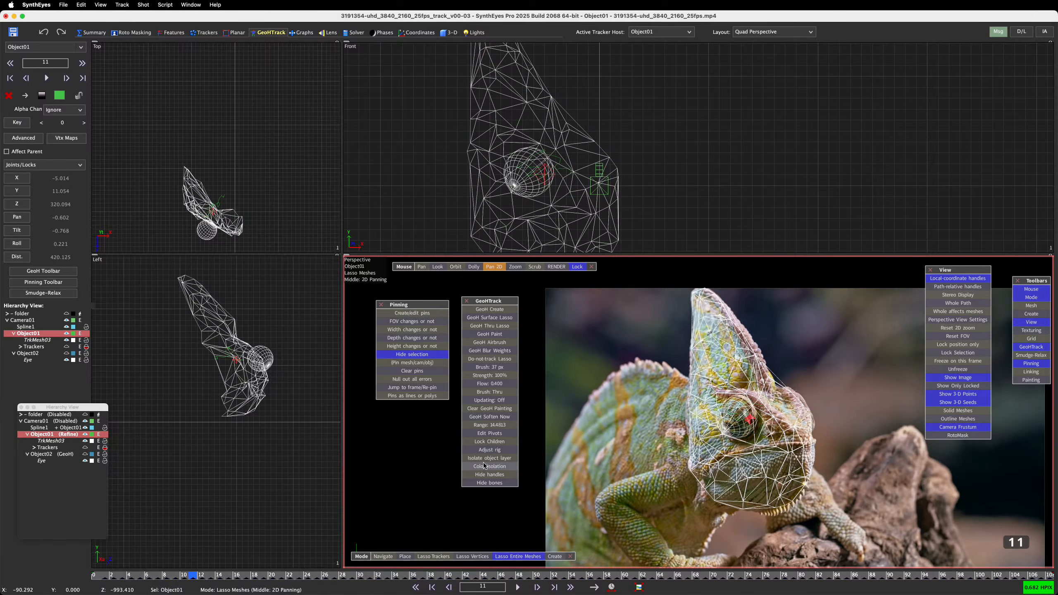
{"action": "key", "text": "d"}
{"action": "key", "text": "d"}
{"action": "key", "text": "d"}
{"action": "key", "text": "d"}
{"action": "key", "text": "d"}
{"action": "key", "text": "d"}
{"action": "key", "text": "d"}
{"action": "key", "text": "d"}
{"action": "key", "text": "d"}
{"action": "key", "text": "d"}
{"action": "key", "text": "d"}
{"action": "key", "text": "d"}
{"action": "key", "text": "d"}
{"action": "key", "text": "d"}
{"action": "key", "text": "d"}
{"action": "key", "text": "d"}
{"action": "key", "text": "d"}
{"action": "key", "text": "d"}
{"action": "key", "text": "d"}
{"action": "key", "text": "d"}
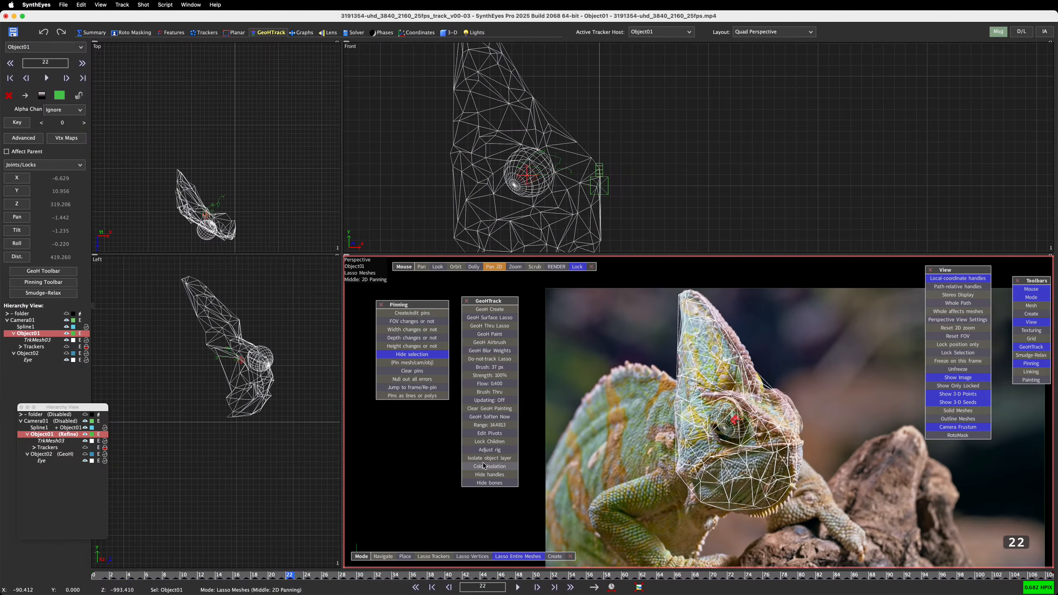
{"action": "key", "text": "d"}
{"action": "key", "text": "d"}
{"action": "key", "text": "d"}
{"action": "key", "text": "d"}
{"action": "key", "text": "d"}
{"action": "key", "text": "d"}
{"action": "key", "text": "d"}
{"action": "key", "text": "d"}
{"action": "key", "text": "d"}
{"action": "key", "text": "d"}
{"action": "key", "text": "d"}
{"action": "key", "text": "d"}
{"action": "key", "text": "d"}
{"action": "key", "text": "d"}
{"action": "key", "text": "d"}
{"action": "key", "text": "d"}
{"action": "key", "text": "d"}
{"action": "key", "text": "d"}
{"action": "key", "text": "d"}
{"action": "key", "text": "d"}
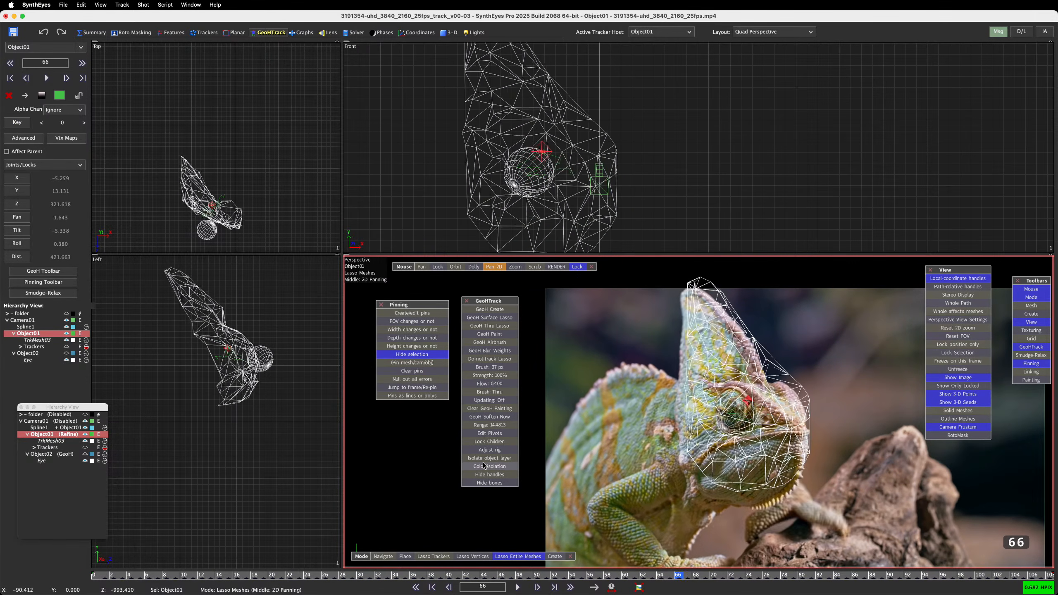
{"action": "key", "text": "s"}
{"action": "key", "text": "s"}
{"action": "key", "text": "s"}
{"action": "key", "text": "s"}
{"action": "key", "text": "s"}
{"action": "key", "text": "s"}
{"action": "key", "text": "s"}
{"action": "key", "text": "s"}
{"action": "key", "text": "s"}
{"action": "key", "text": "s"}
{"action": "key", "text": "s"}
{"action": "key", "text": "s"}
{"action": "key", "text": "s"}
{"action": "key", "text": "s"}
{"action": "key", "text": "s"}
{"action": "key", "text": "s"}
{"action": "key", "text": "s"}
{"action": "key", "text": "s"}
{"action": "key", "text": "s"}
{"action": "key", "text": "s"}
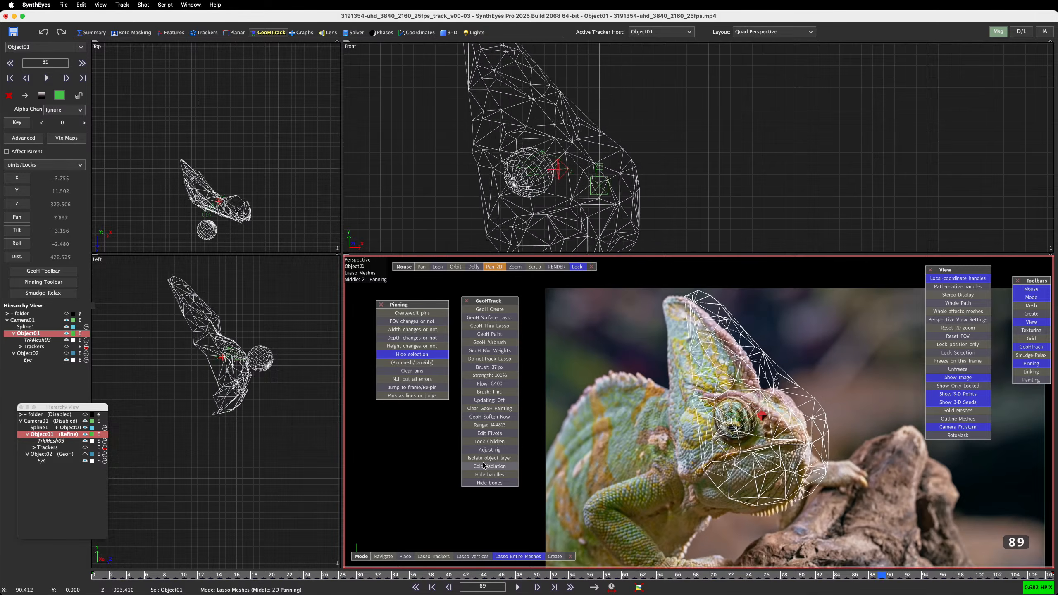
{"action": "key", "text": "s"}
{"action": "key", "text": "s"}
{"action": "key", "text": "s"}
{"action": "key", "text": "s"}
{"action": "key", "text": "s"}
{"action": "key", "text": "s"}
{"action": "key", "text": "s"}
{"action": "key", "text": "s"}
{"action": "key", "text": "s"}
{"action": "key", "text": "s"}
{"action": "key", "text": "s"}
{"action": "key", "text": "s"}
{"action": "key", "text": "s"}
{"action": "key", "text": "s"}
{"action": "key", "text": "s"}
{"action": "key", "text": "s"}
{"action": "key", "text": "s"}
{"action": "key", "text": "s"}
{"action": "key", "text": "s"}
{"action": "key", "text": "s"}
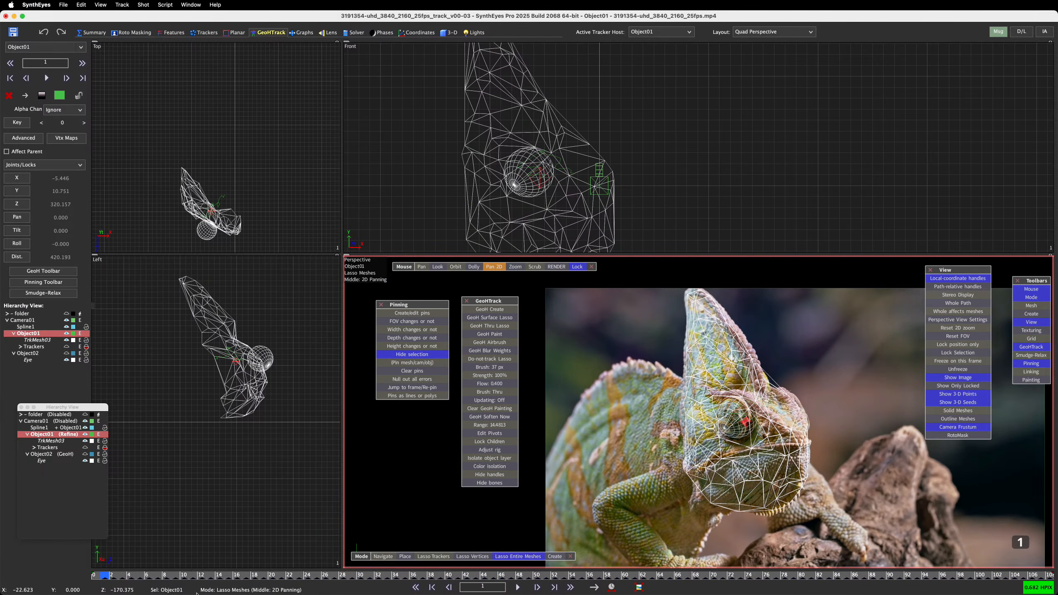
Step: Advance through the shot from the start to frame 108, comparing the eye sphere's position with the moving head mesh
{"action": "left_click", "coordinate": [98, 578]}
{"action": "key", "text": "d"}
{"action": "key", "text": "d"}
{"action": "key", "text": "d"}
{"action": "key", "text": "d"}
{"action": "key", "text": "d"}
{"action": "key", "text": "d"}
{"action": "key", "text": "d"}
{"action": "key", "text": "d"}
{"action": "key", "text": "d"}
{"action": "key", "text": "d"}
{"action": "key", "text": "d"}
{"action": "key", "text": "d"}
{"action": "key", "text": "d"}
{"action": "key", "text": "d"}
{"action": "key", "text": "d"}
{"action": "key", "text": "d"}
{"action": "key", "text": "d"}
{"action": "key", "text": "d"}
{"action": "key", "text": "d"}
{"action": "key", "text": "d"}
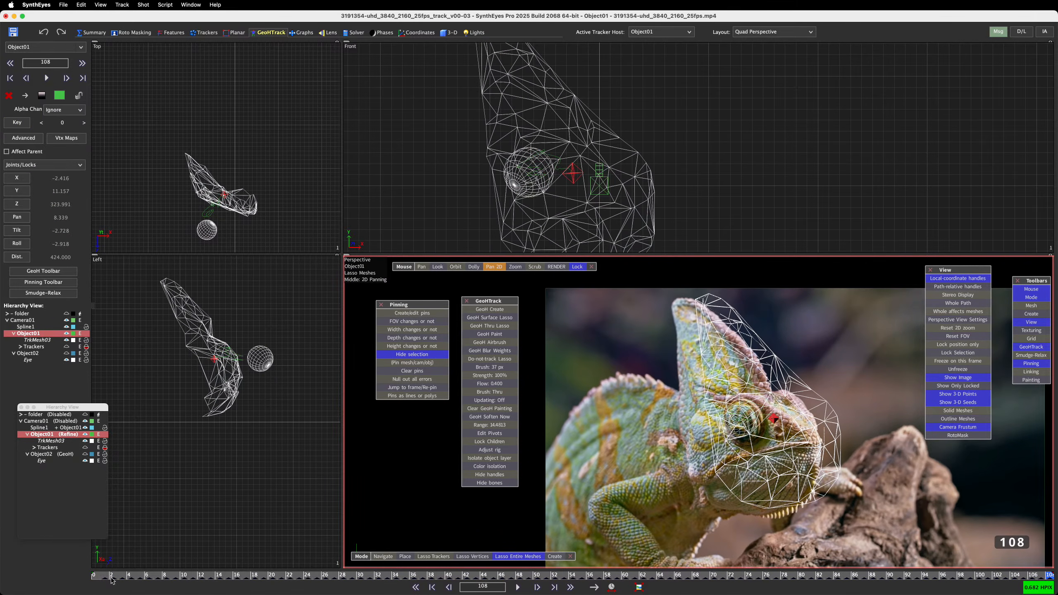
Step: Step back through the shot from frame 108 to frame 0, comparing the head mesh and eye sphere with the chameleon
{"action": "key", "text": "s"}
{"action": "key", "text": "s"}
{"action": "key", "text": "s"}
{"action": "key", "text": "s"}
{"action": "key", "text": "s"}
{"action": "key", "text": "s"}
{"action": "key", "text": "s"}
{"action": "key", "text": "s"}
{"action": "key", "text": "s"}
{"action": "key", "text": "s"}
{"action": "key", "text": "s"}
{"action": "key", "text": "s"}
{"action": "key", "text": "s"}
{"action": "key", "text": "s"}
{"action": "key", "text": "s"}
{"action": "key", "text": "s"}
{"action": "key", "text": "s"}
{"action": "key", "text": "s"}
{"action": "key", "text": "s"}
{"action": "key", "text": "s"}
{"action": "key", "text": "s"}
{"action": "key", "text": "s"}
{"action": "key", "text": "s"}
{"action": "key", "text": "s"}
{"action": "key", "text": "s"}
{"action": "key", "text": "s"}
{"action": "key", "text": "s"}
{"action": "key", "text": "s"}
{"action": "key", "text": "s"}
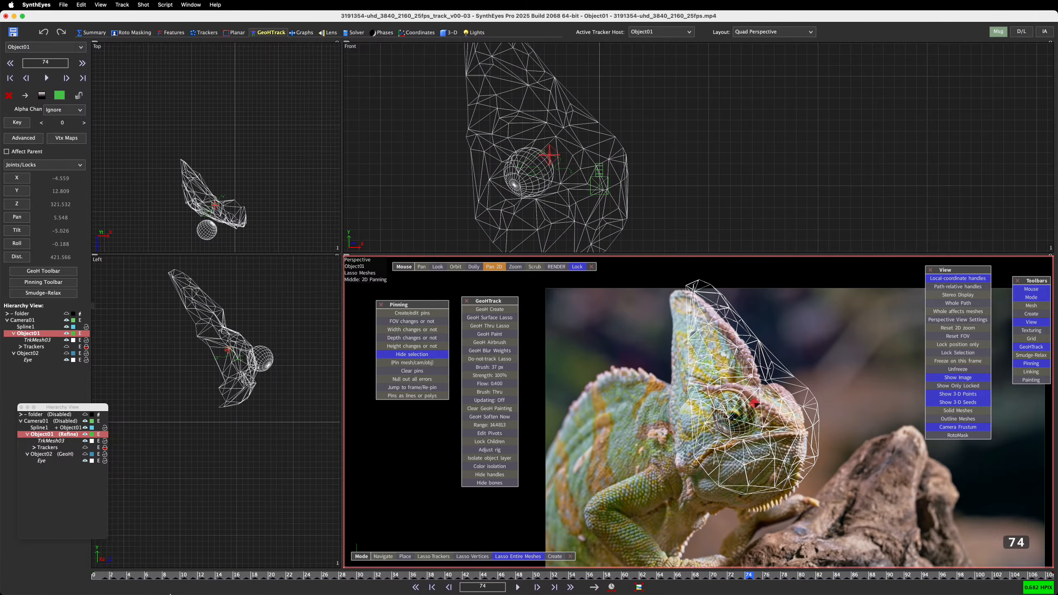
{"action": "left_click_drag", "start_coordinate": [143, 574], "coordinate": [84, 585]}
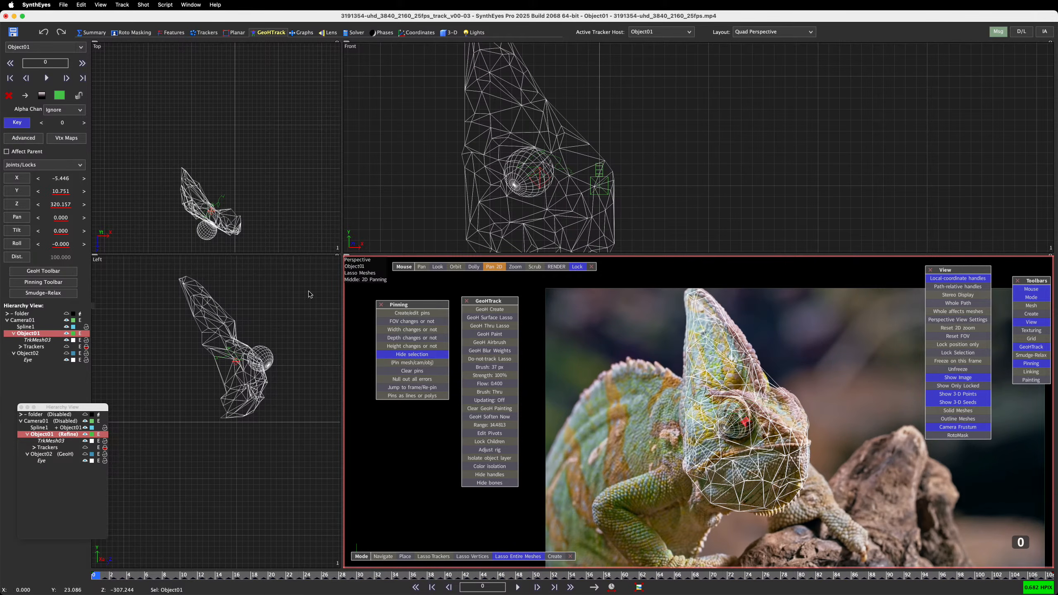
Step: Detach the head mesh TrkMesh03 from Object01, leaving it unparented in the hierarchy
{"action": "left_click", "coordinate": [249, 376]}
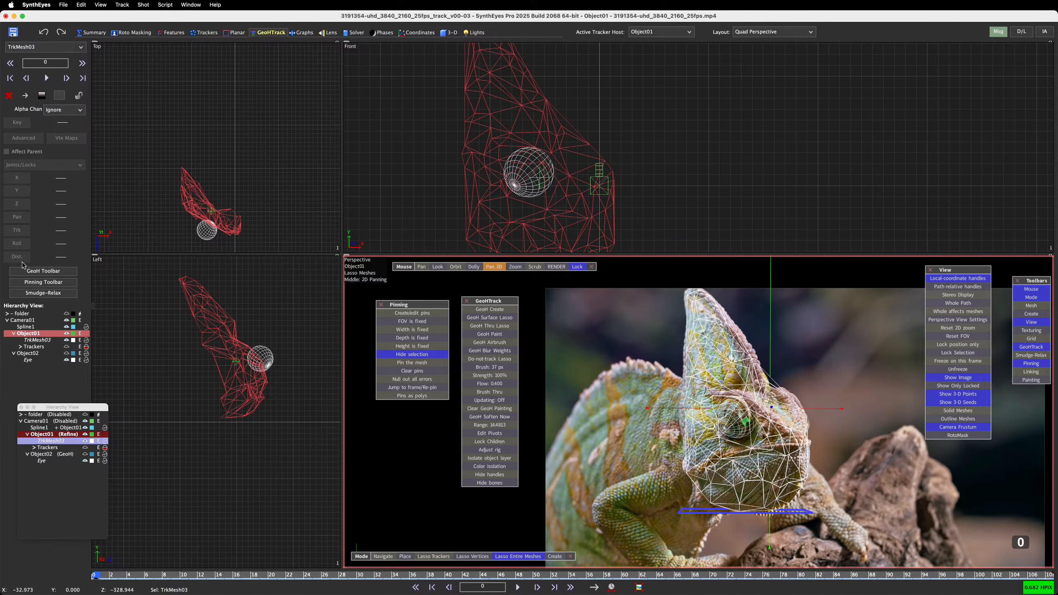
{"action": "left_click", "coordinate": [73, 450]}
{"action": "left_click_drag", "start_coordinate": [61, 441], "coordinate": [61, 487]}
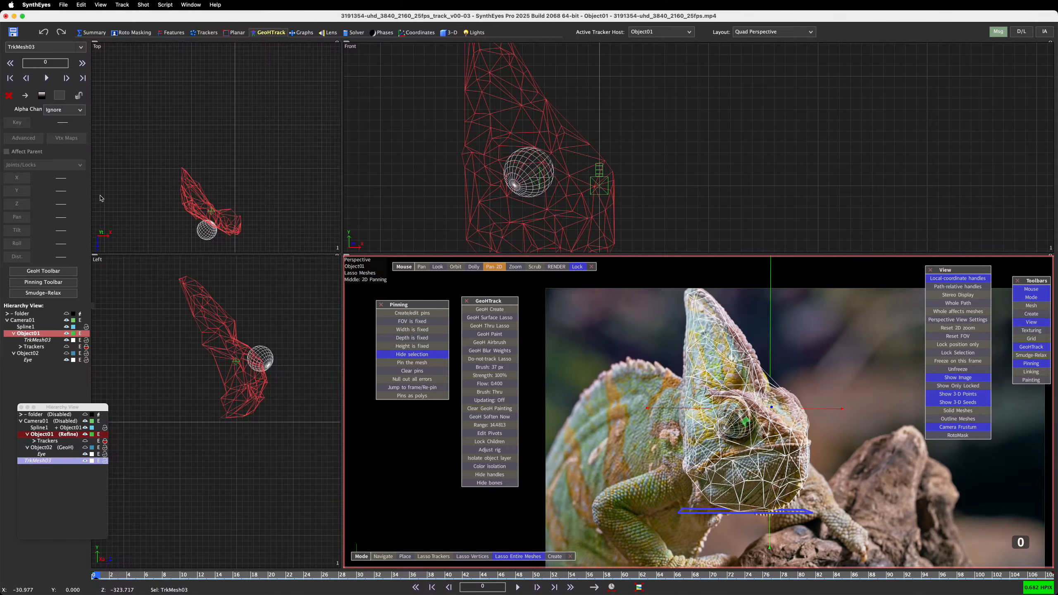
Step: Create a new GeoH object for the TrkMesh03 head mesh and place its pivot at the chameleon's eye
{"action": "left_click", "coordinate": [68, 271]}
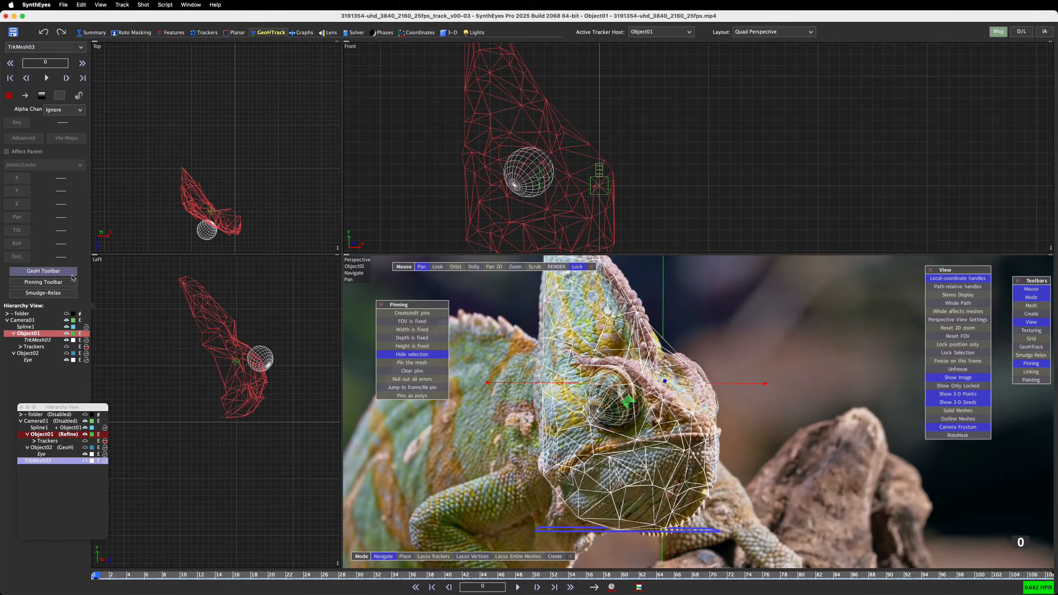
{"action": "left_click", "coordinate": [73, 274]}
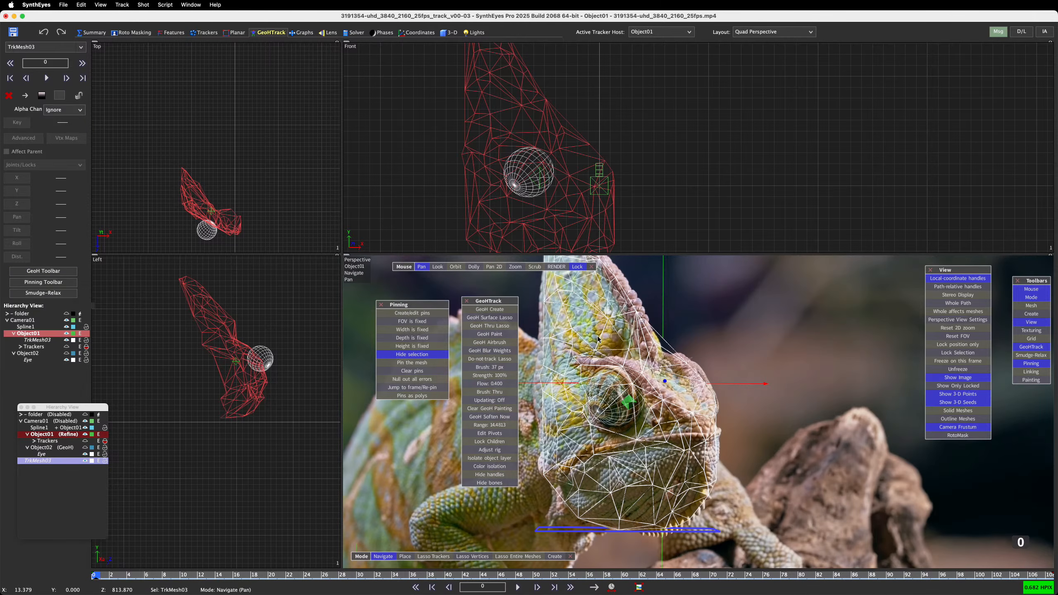
{"action": "left_click", "coordinate": [510, 310]}
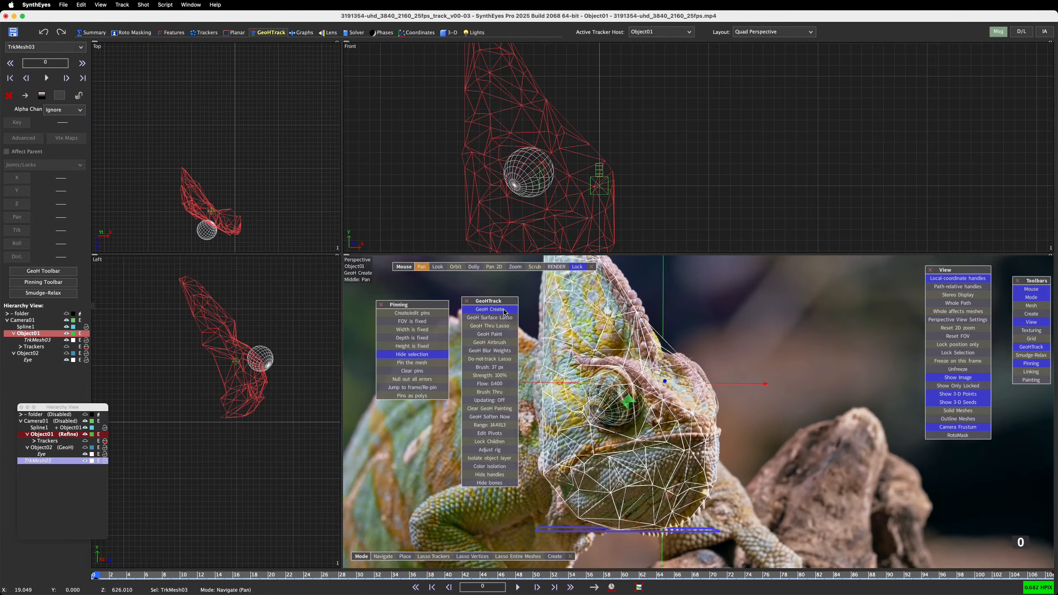
{"action": "left_click", "coordinate": [607, 385]}
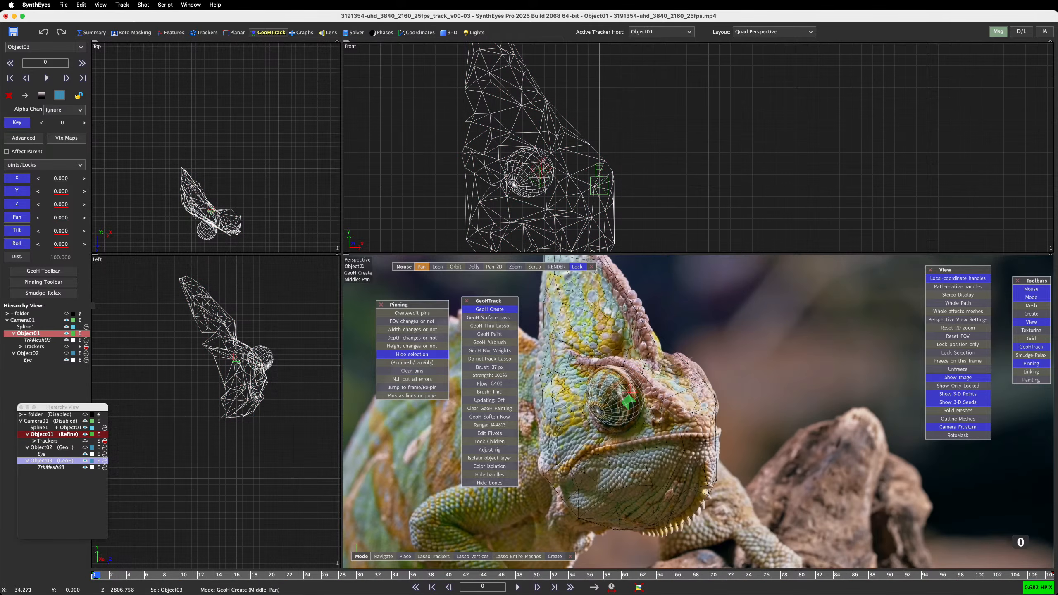
{"action": "mouse_move", "coordinate": [630, 393]}
{"action": "left_mouse_down", "text": "ctrl"}
{"action": "mouse_move", "coordinate": [610, 405]}
{"action": "mouse_move", "coordinate": [617, 394]}
{"action": "left_mouse_up", "text": "ctrl"}
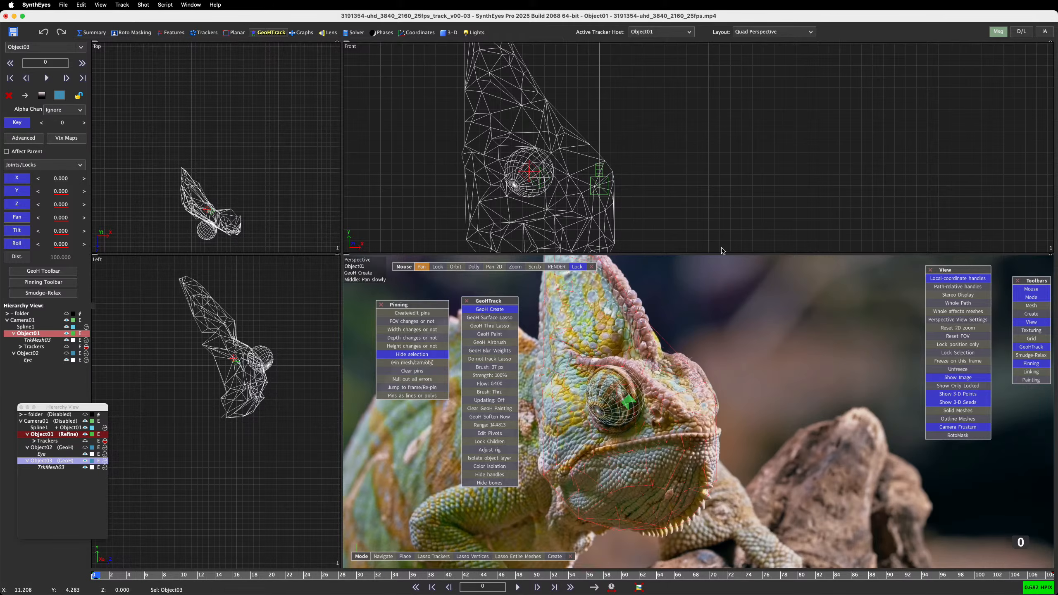
Step: Set Object03's colour to Snow white
{"action": "left_click", "coordinate": [92, 452]}
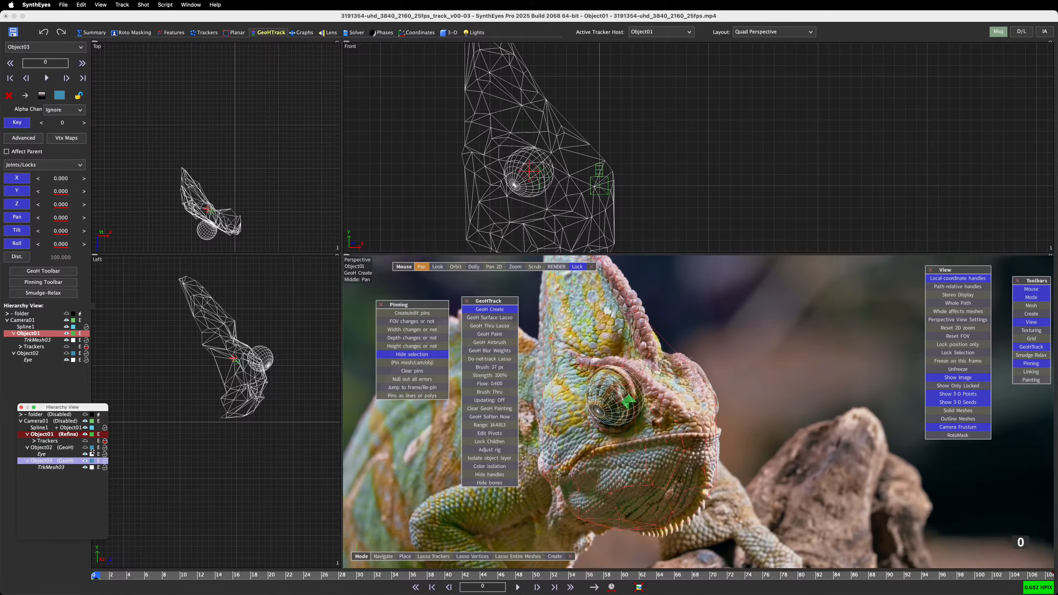
{"action": "left_click", "coordinate": [92, 460]}
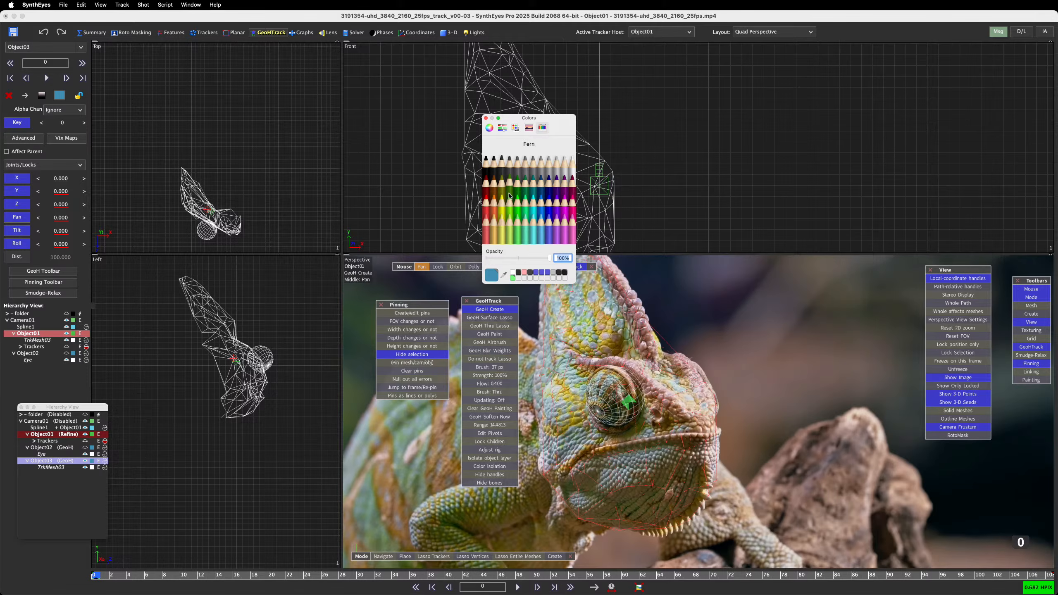
{"action": "left_click", "coordinate": [572, 165]}
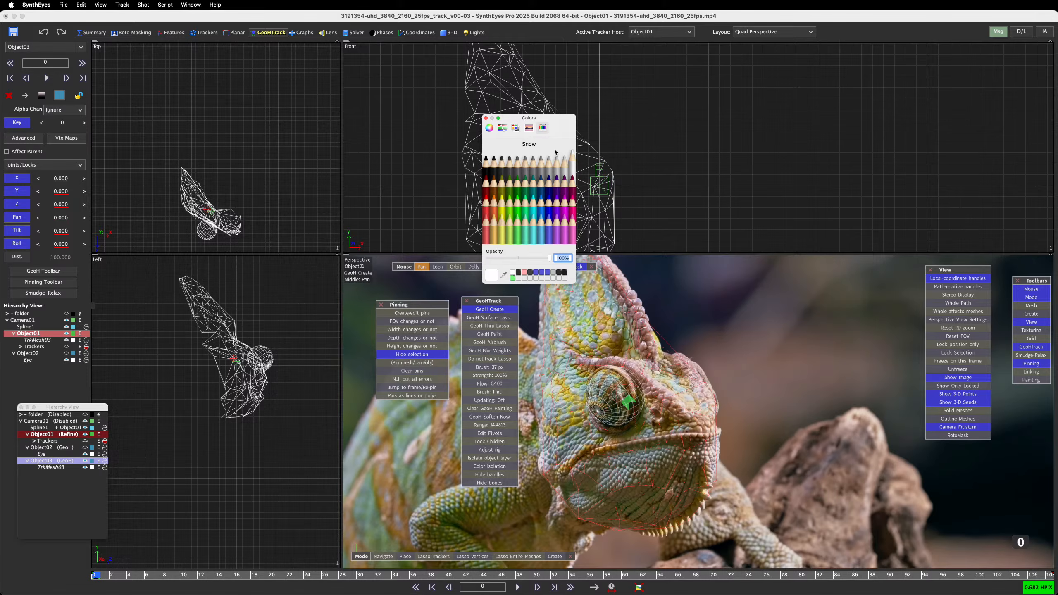
{"action": "left_click", "coordinate": [485, 118]}
{"action": "left_click", "coordinate": [52, 463]}
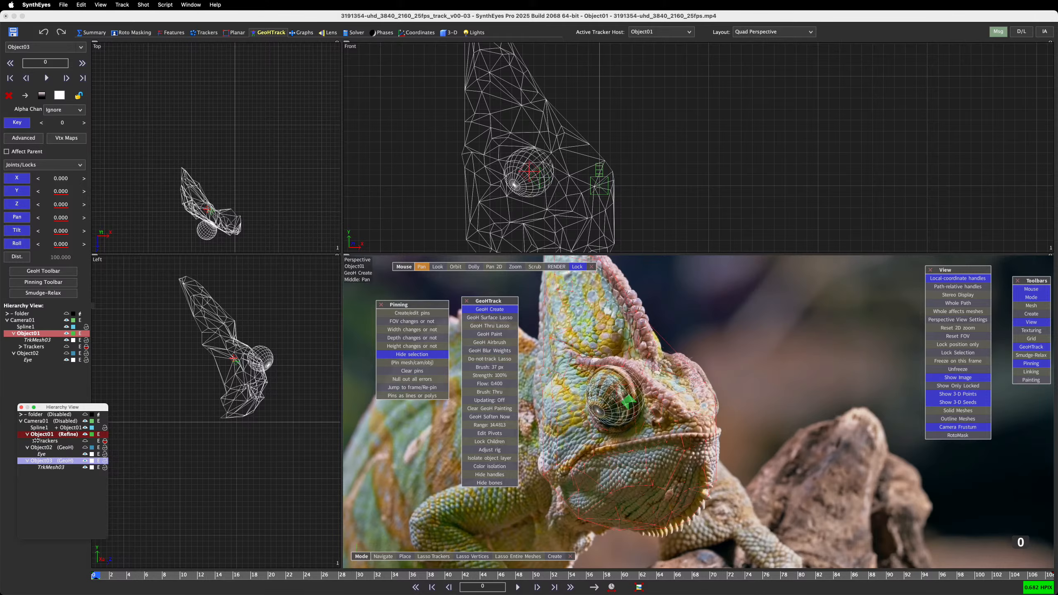
Step: Move Object01 with its trackers into the disabled folder and check the folder's contents
{"action": "left_click", "coordinate": [34, 441]}
{"action": "left_click", "coordinate": [34, 441]}
{"action": "left_click", "coordinate": [37, 441]}
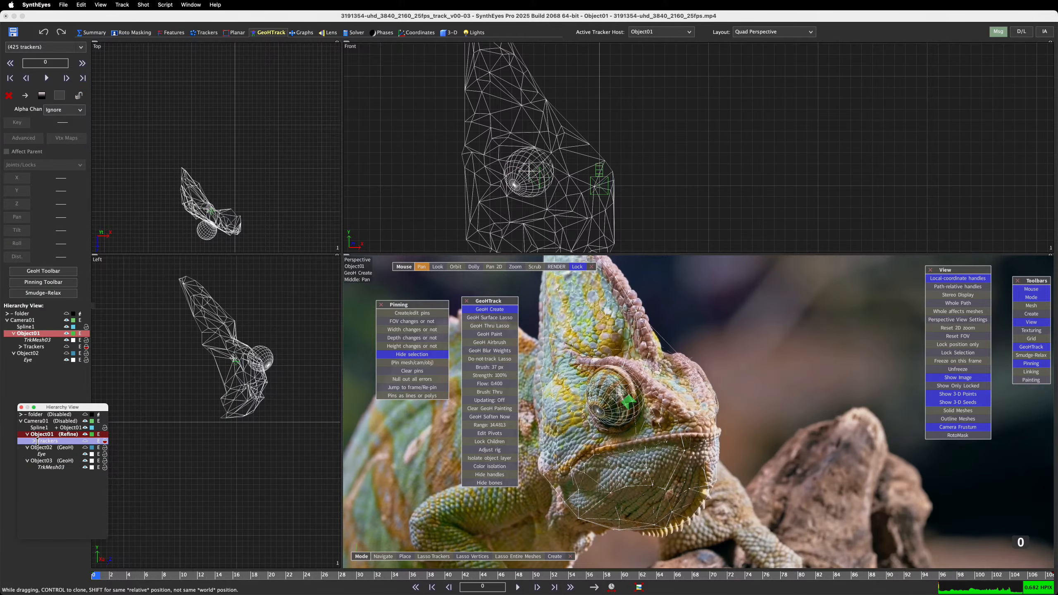
{"action": "left_click", "coordinate": [40, 435]}
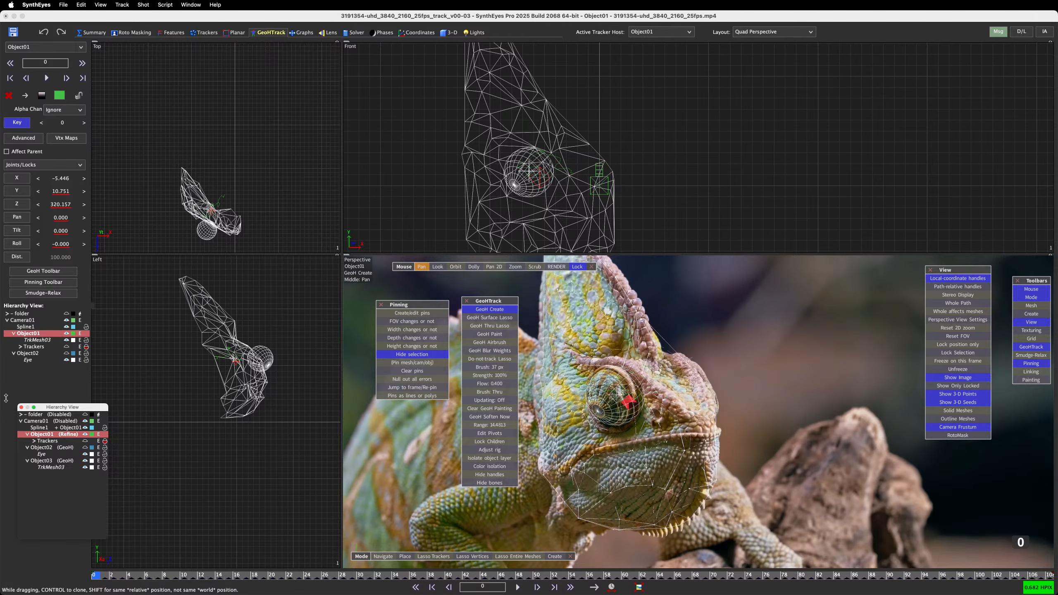
{"action": "left_click_drag", "start_coordinate": [47, 415], "coordinate": [47, 416]}
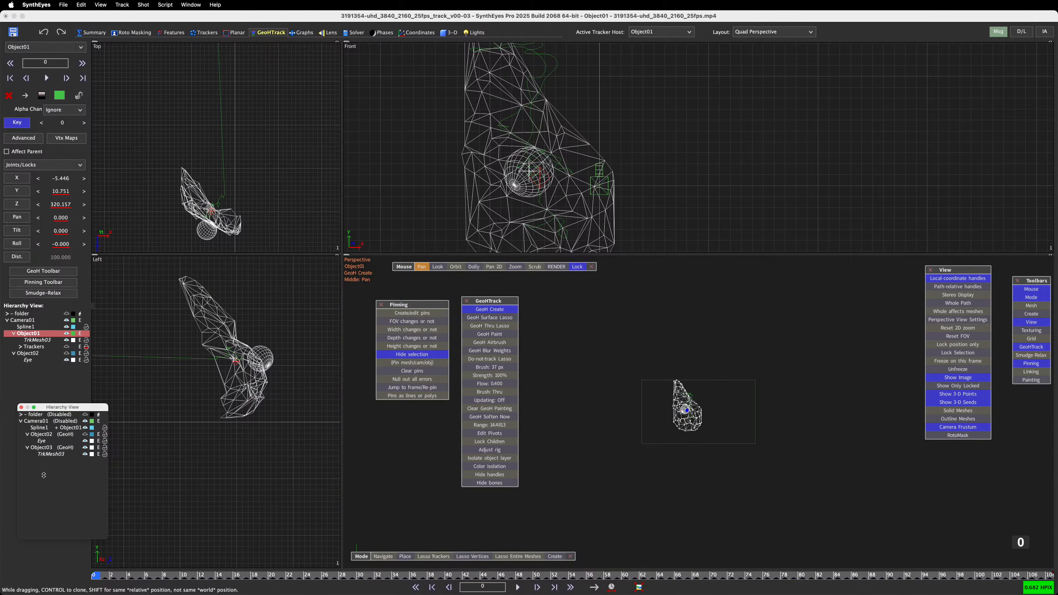
{"action": "left_click", "coordinate": [22, 415]}
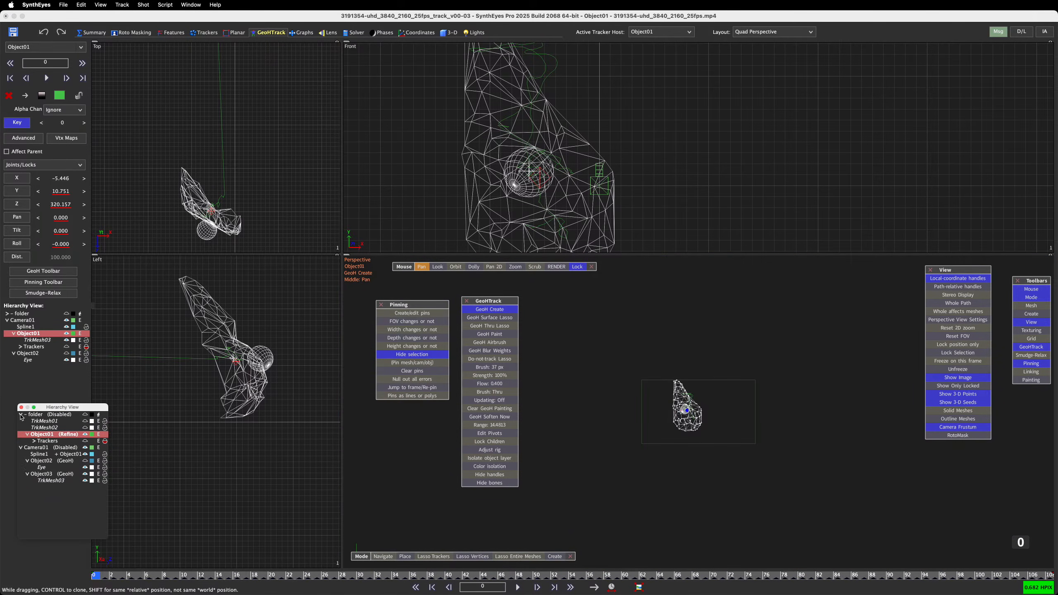
{"action": "left_click", "coordinate": [21, 415]}
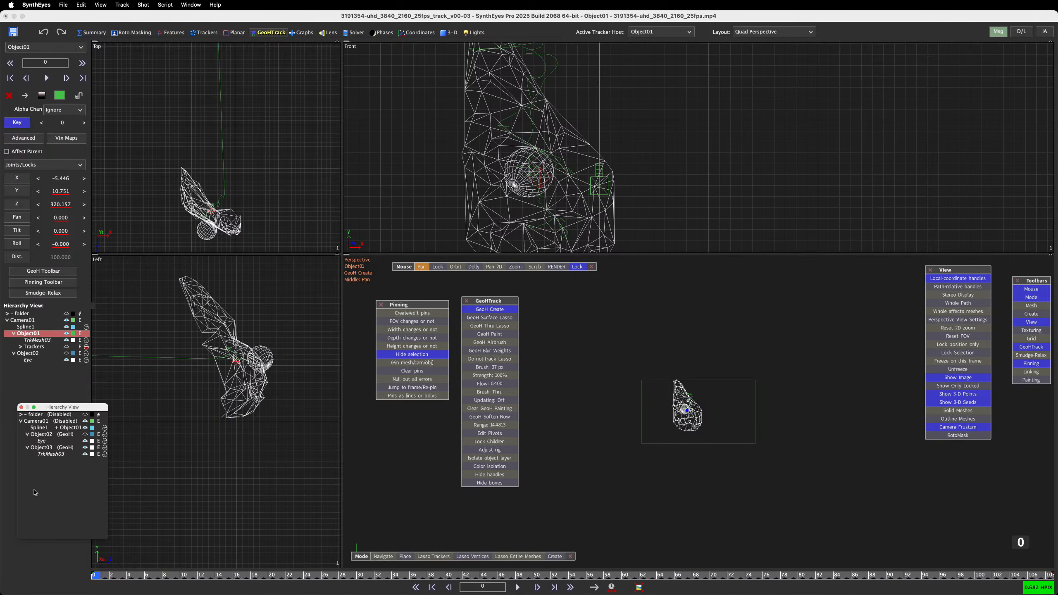
Step: Release the X, Y, Z, pan, tilt, roll and distance locks on Object02
{"action": "left_click", "coordinate": [45, 435]}
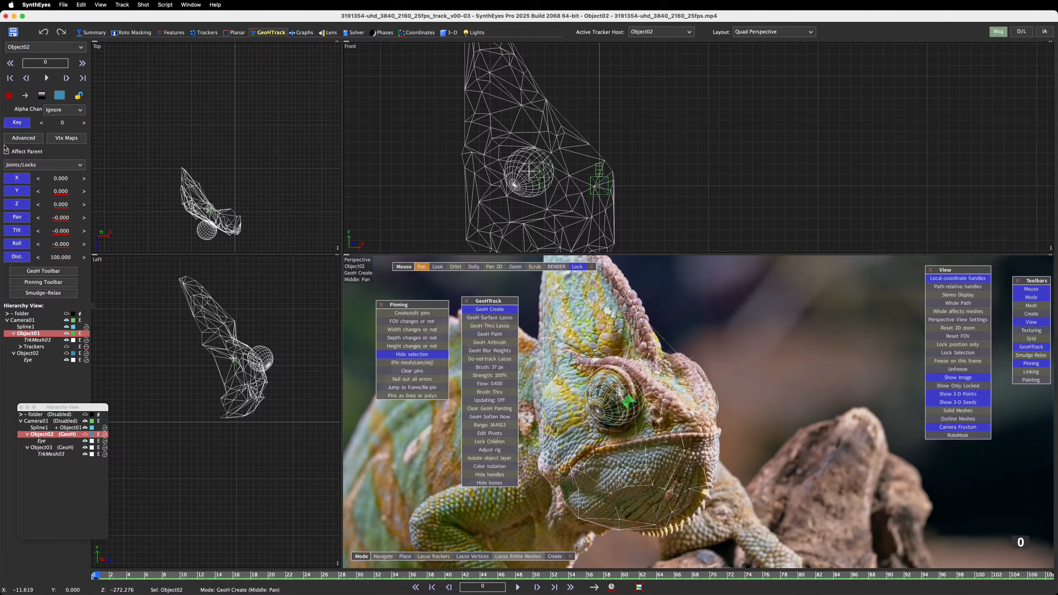
{"action": "left_click", "coordinate": [16, 178]}
{"action": "left_click", "coordinate": [16, 191]}
{"action": "left_click", "coordinate": [17, 204]}
{"action": "left_click", "coordinate": [16, 217]}
{"action": "left_click", "coordinate": [17, 231]}
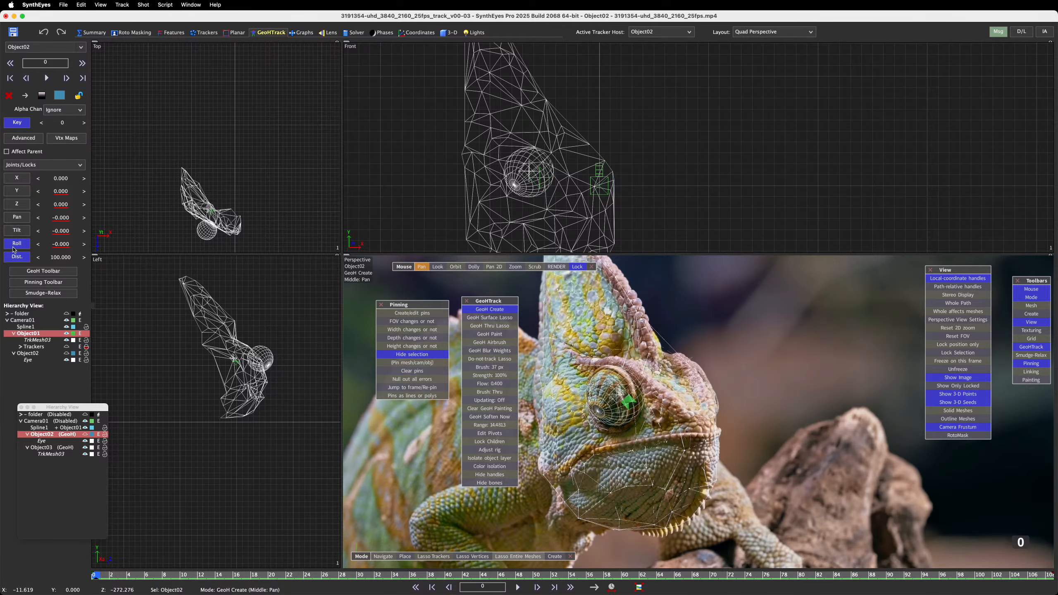
{"action": "left_click", "coordinate": [17, 244]}
{"action": "left_click", "coordinate": [16, 256]}
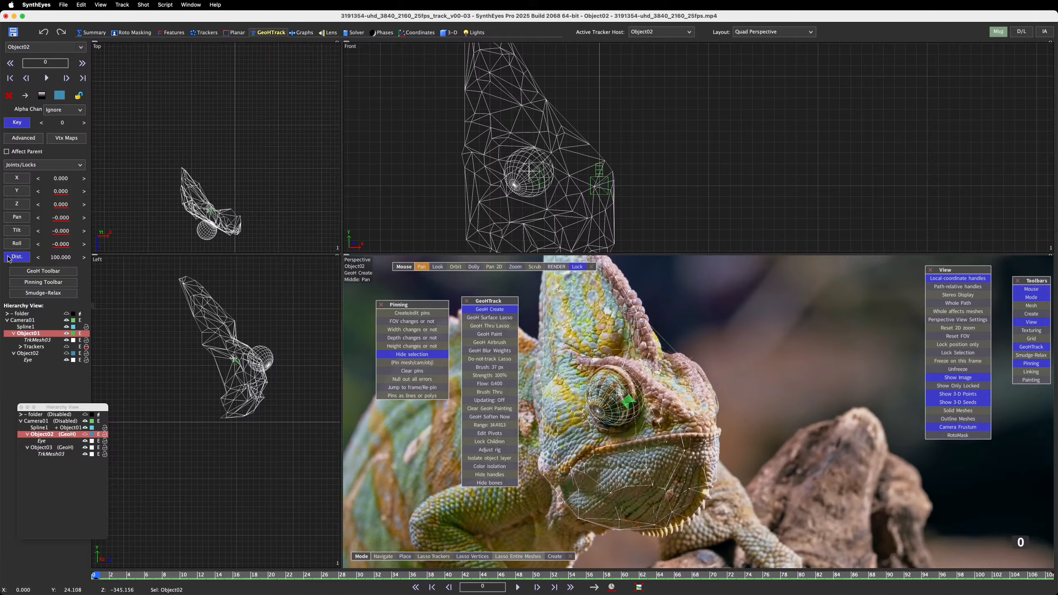
Step: Play the shot and return to frame 0, checking how the meshes move with Object02 unlocked
{"action": "key", "text": "space"}
{"action": "key", "text": "space"}
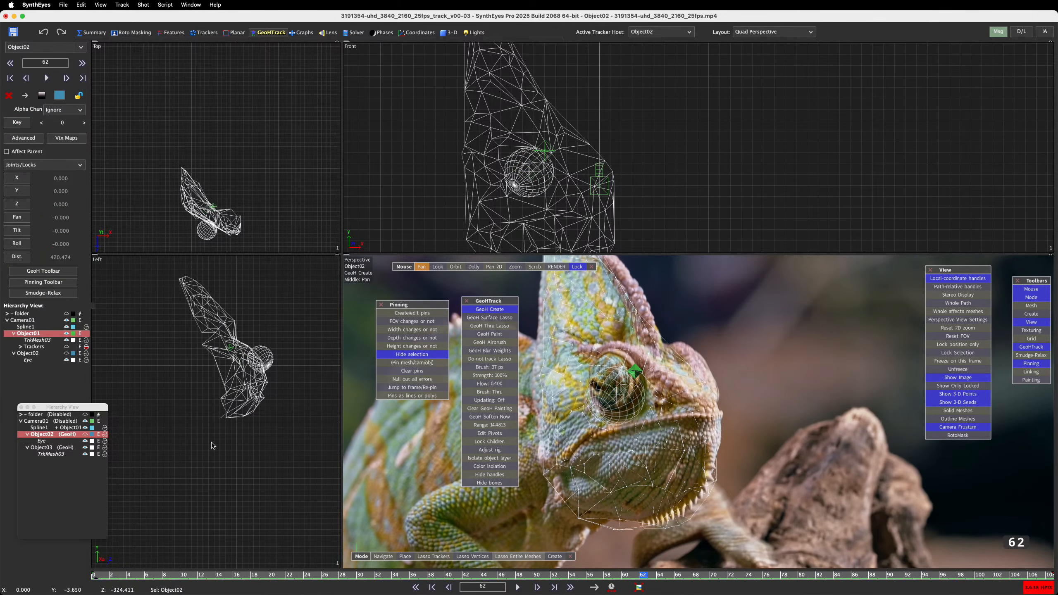
{"action": "left_click", "coordinate": [97, 576]}
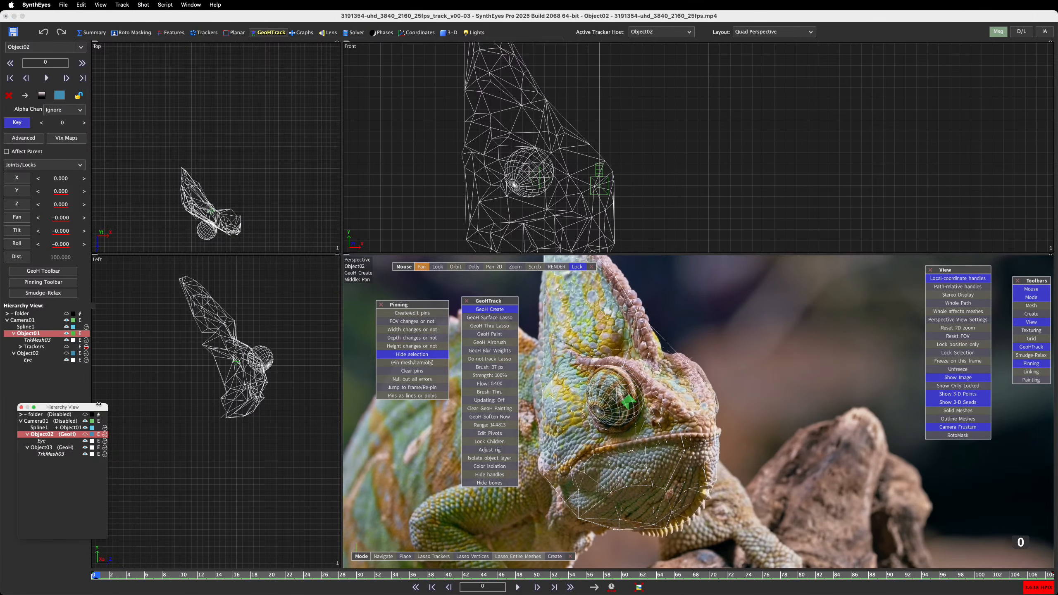
{"action": "key", "text": "space"}
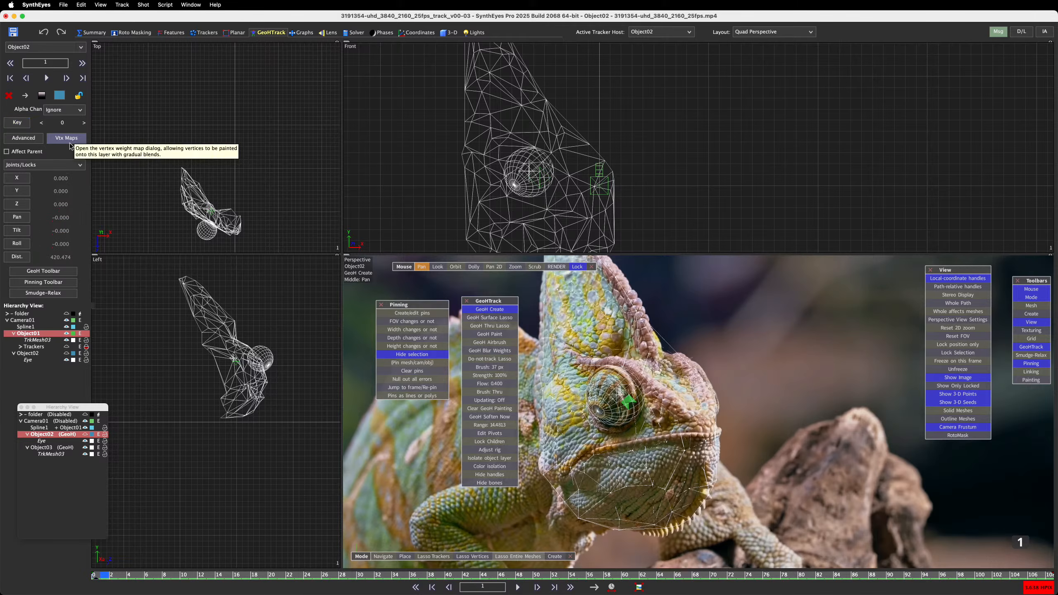
{"action": "key", "text": "s"}
{"action": "key", "text": "s"}
{"action": "key", "text": "s"}
{"action": "left_click", "coordinate": [100, 414]}
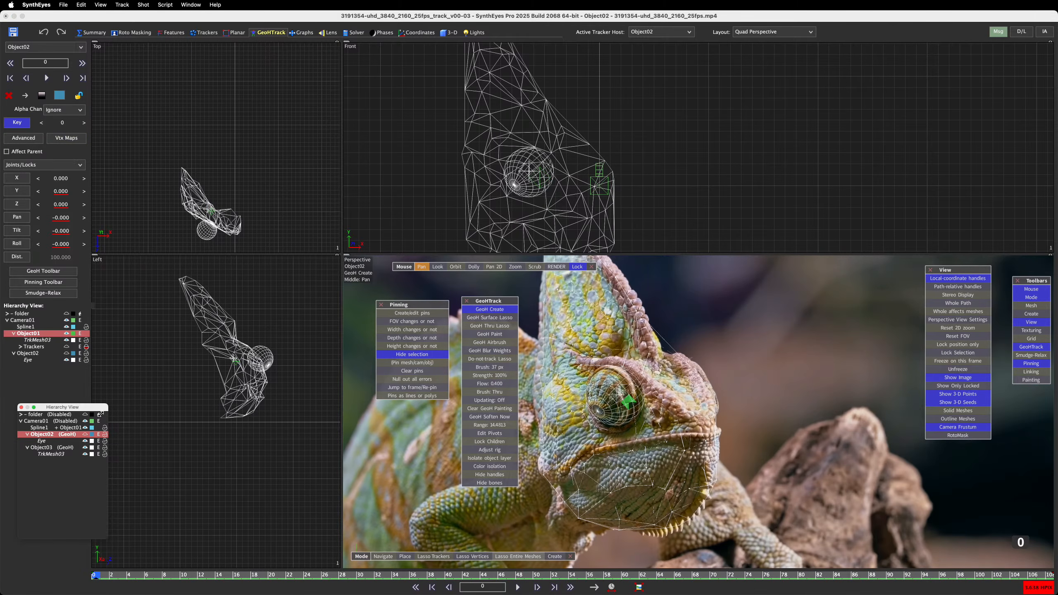
Step: Parent TrkMesh03 to Object02 without replacing the existing mesh, and move the Eye mesh under Object03
{"action": "left_click", "coordinate": [51, 455]}
{"action": "left_click_drag", "start_coordinate": [52, 455], "coordinate": [48, 435]}
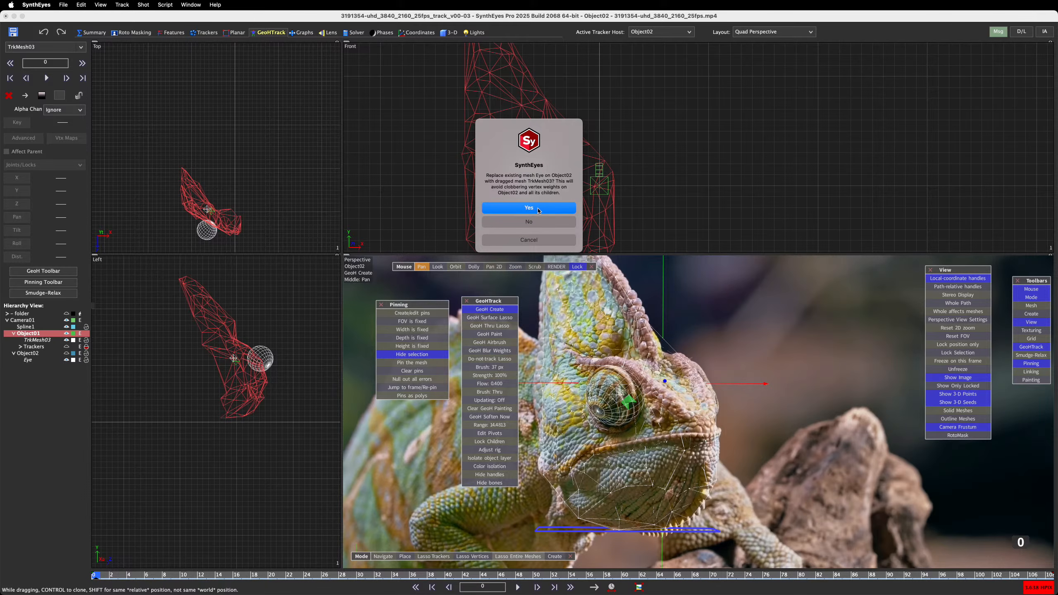
{"action": "left_click", "coordinate": [522, 225]}
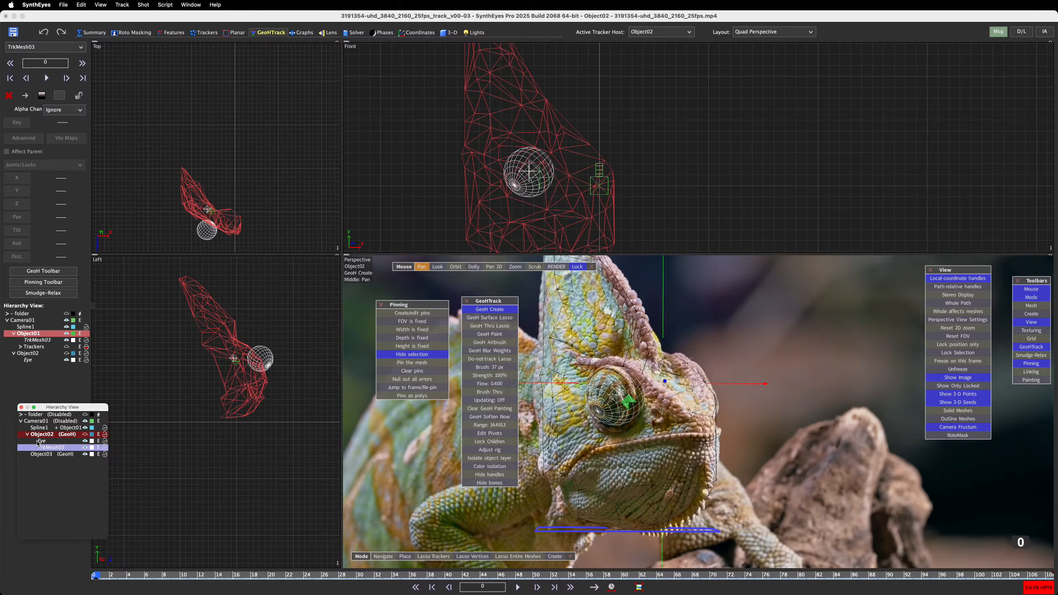
{"action": "left_click_drag", "start_coordinate": [40, 441], "coordinate": [45, 454]}
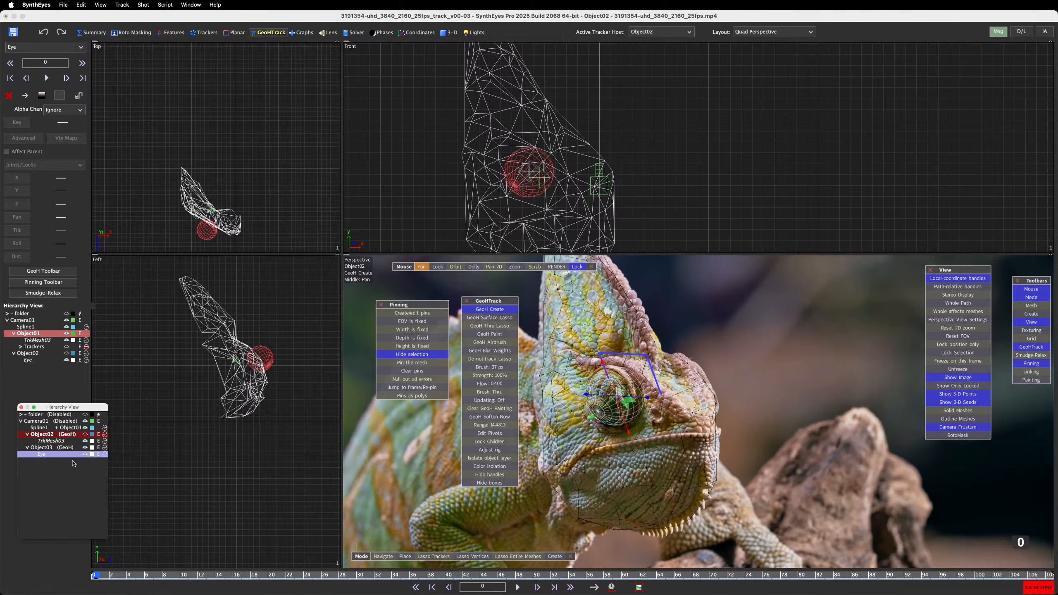
Step: Set Object02's colour to Snow white and turn on its visibility
{"action": "left_click", "coordinate": [91, 435]}
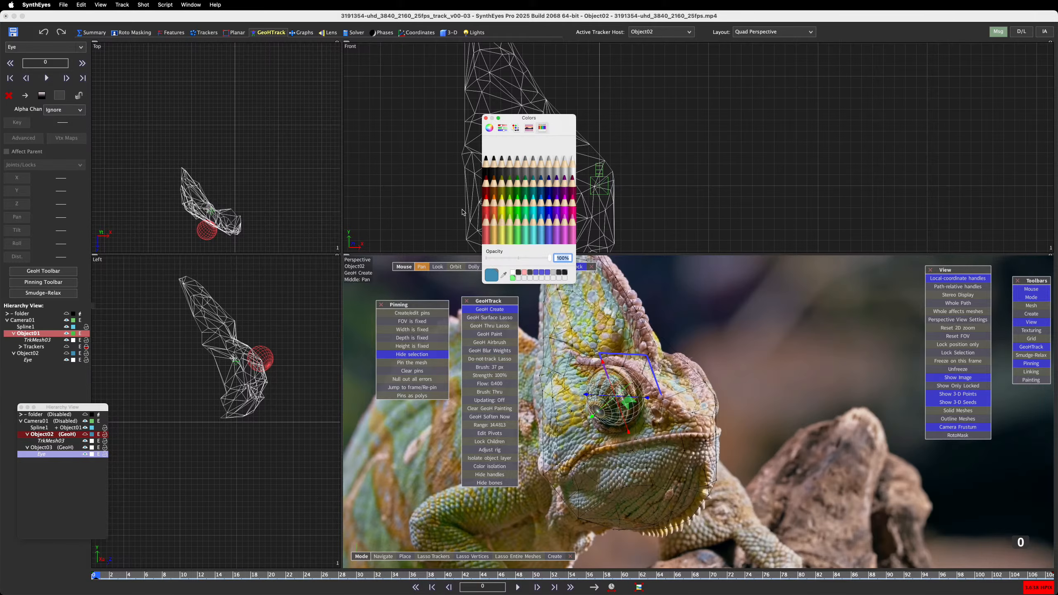
{"action": "left_click", "coordinate": [573, 165]}
{"action": "left_click", "coordinate": [486, 118]}
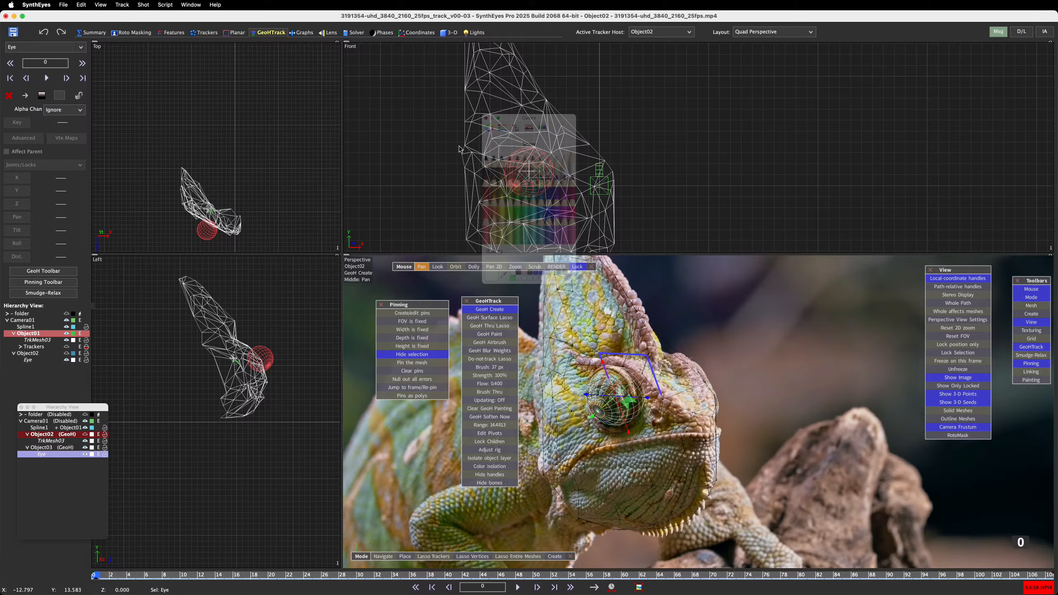
{"action": "left_click", "coordinate": [85, 433]}
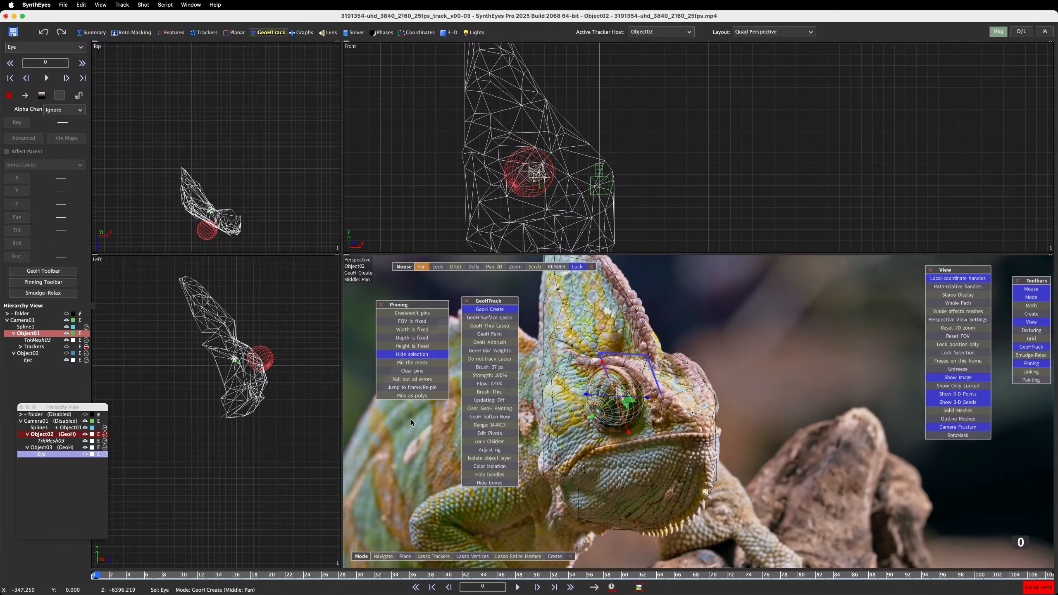
Step: Play the shot to around frame 41 and return to frame 0, comparing the swapped head and eye meshes with the footage
{"action": "key", "text": "space"}
{"action": "key", "text": "space"}
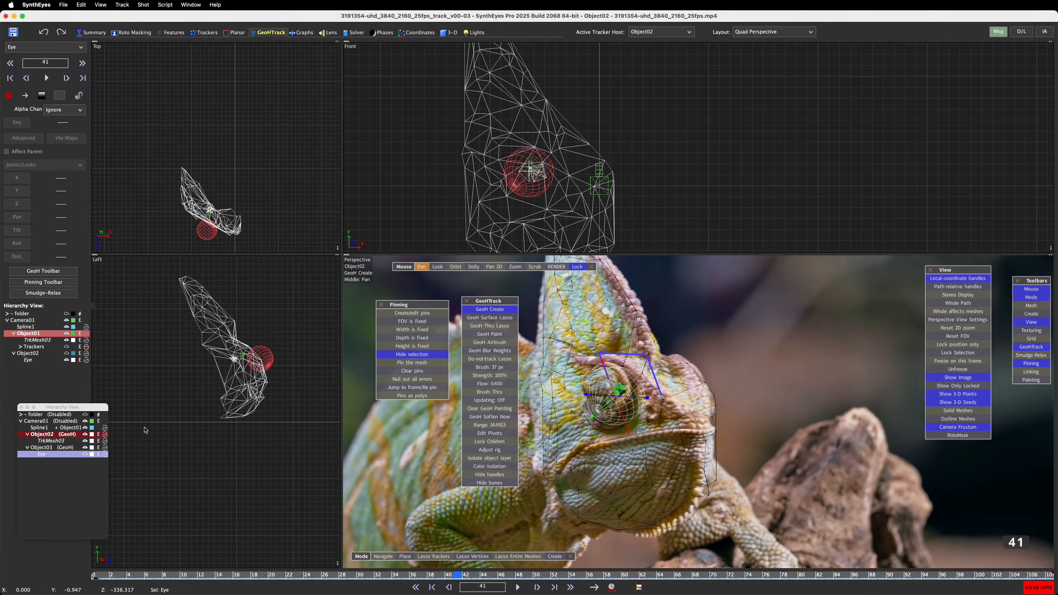
{"action": "left_click_drag", "start_coordinate": [153, 579], "coordinate": [93, 579]}
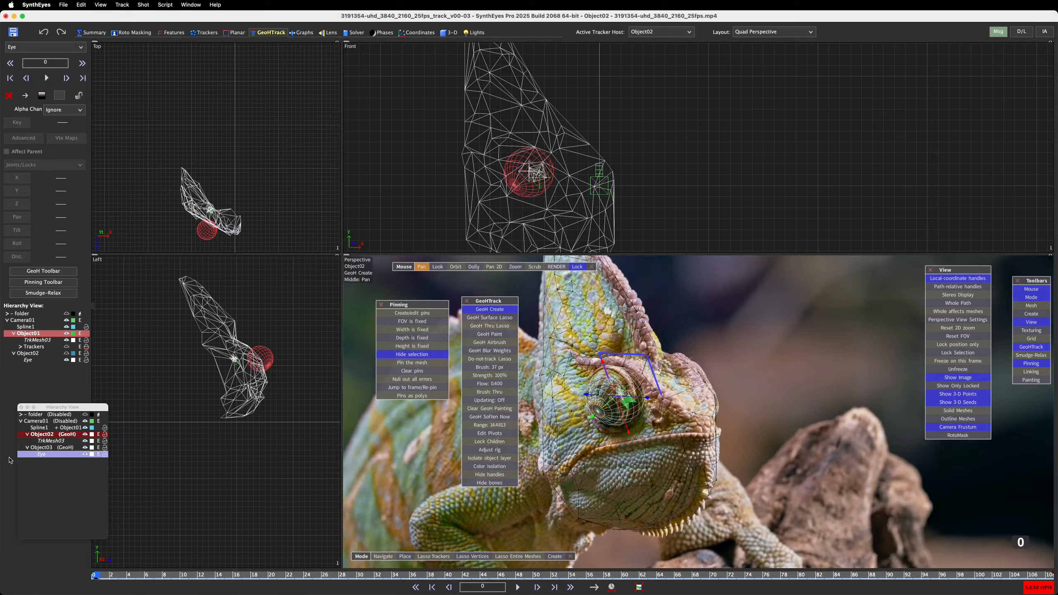
Step: Inspect TrkMesh03 and its parent Object02, playing the first few frames and returning to frame 0 to check the head mesh's motion
{"action": "left_click", "coordinate": [63, 441]}
{"action": "left_click_drag", "start_coordinate": [74, 466], "coordinate": [61, 437]}
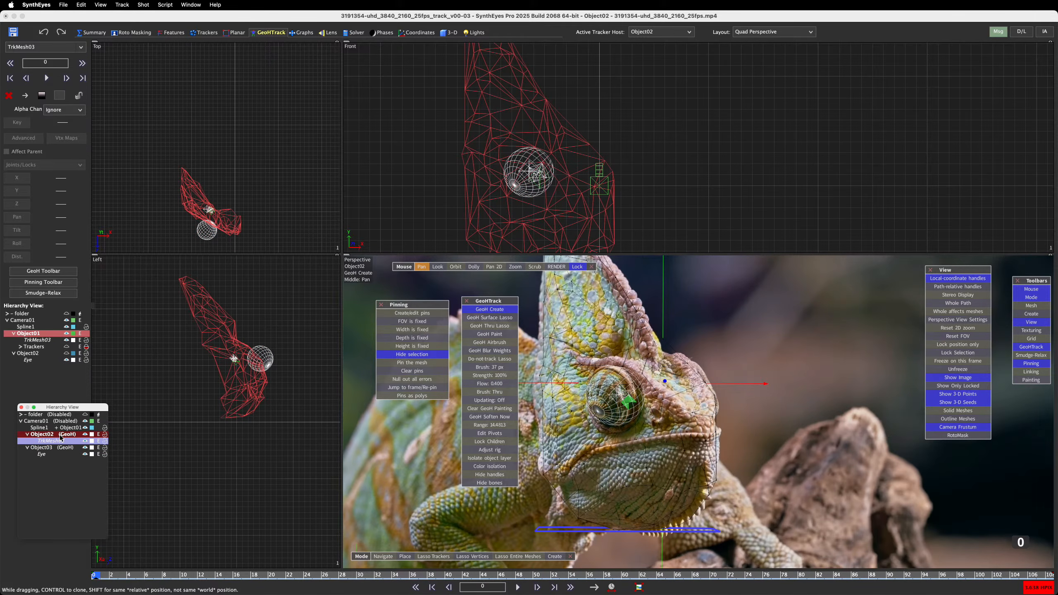
{"action": "left_click_drag", "start_coordinate": [95, 577], "coordinate": [48, 578]}
{"action": "left_click", "coordinate": [53, 435]}
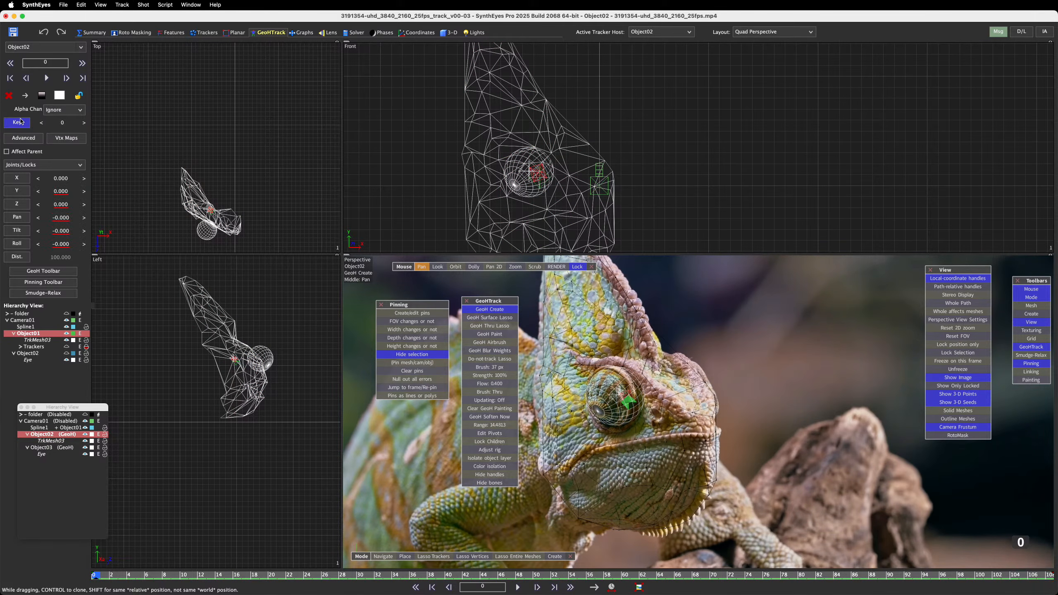
{"action": "key", "text": "space"}
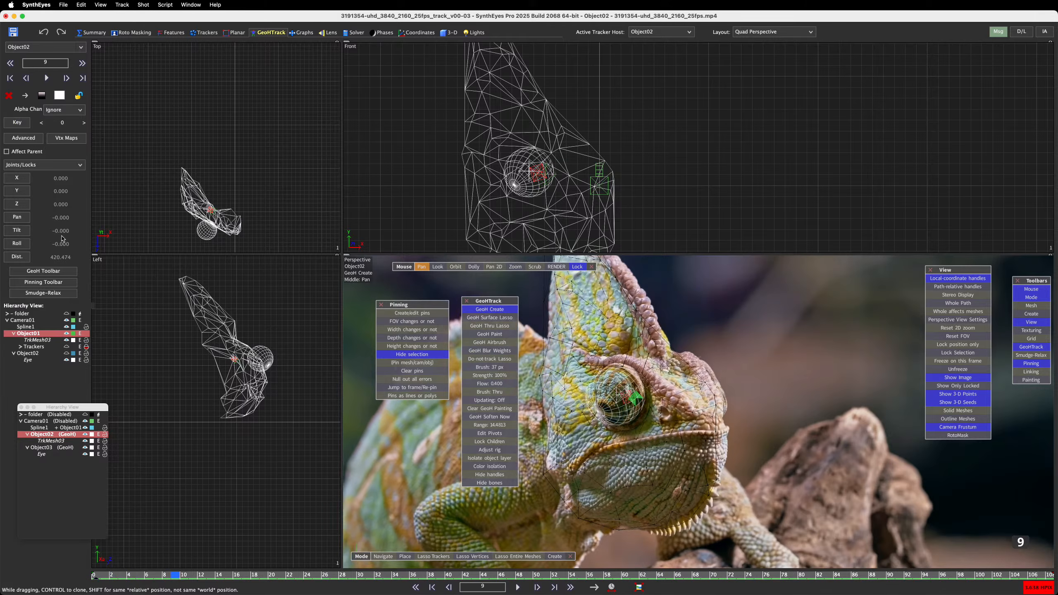
{"action": "key", "text": "space"}
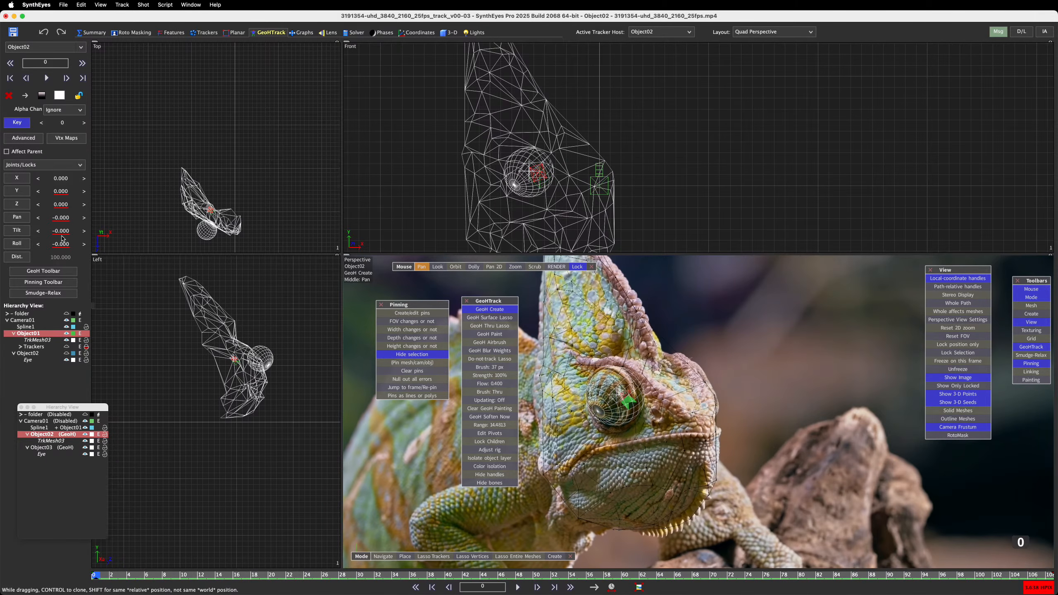
Step: Move the Eye mesh under Object02, accepting replacement of its existing mesh, and move TrkMesh03 under Object03
{"action": "left_click", "coordinate": [50, 467]}
{"action": "left_click", "coordinate": [47, 448]}
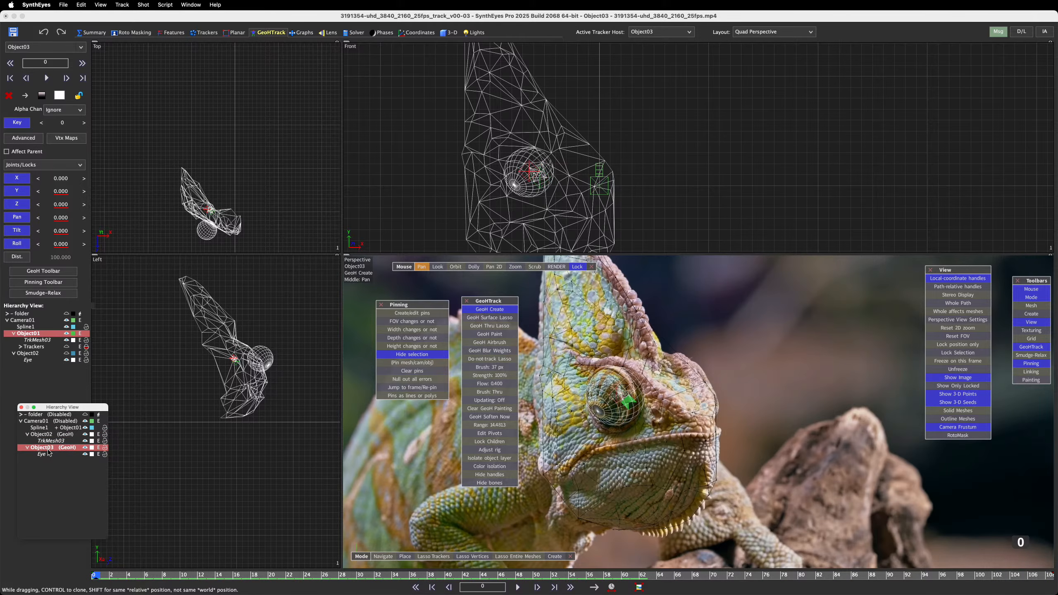
{"action": "left_click_drag", "start_coordinate": [42, 454], "coordinate": [58, 434]}
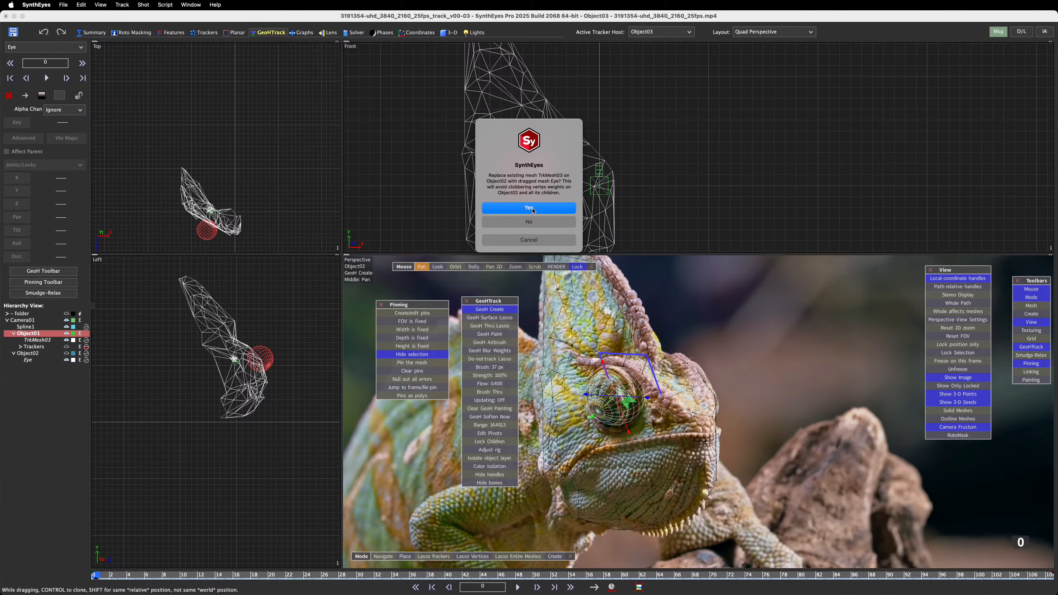
{"action": "left_click", "coordinate": [529, 208]}
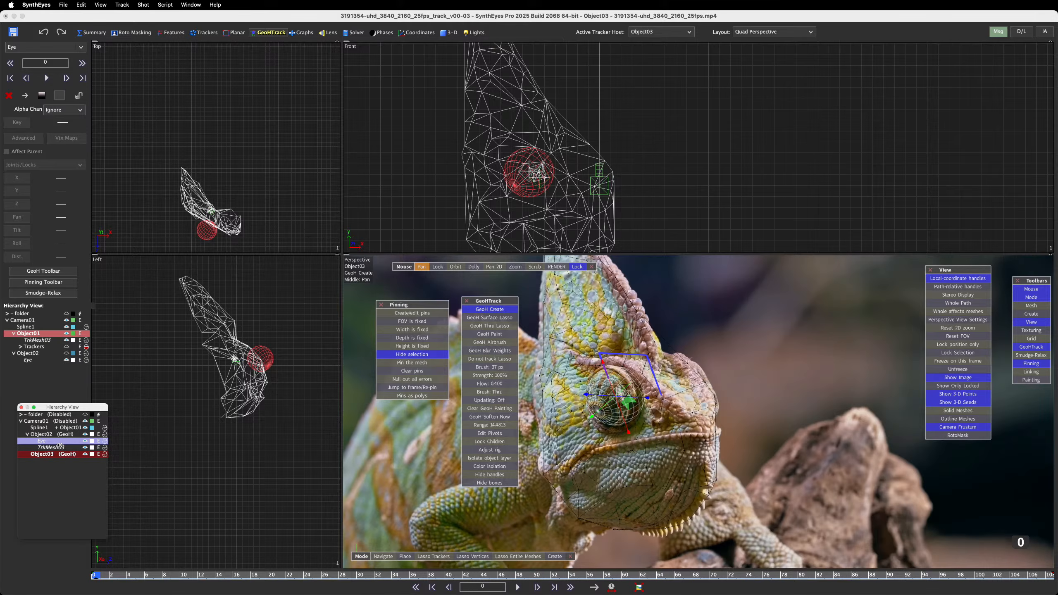
{"action": "left_click_drag", "start_coordinate": [59, 445], "coordinate": [55, 455]}
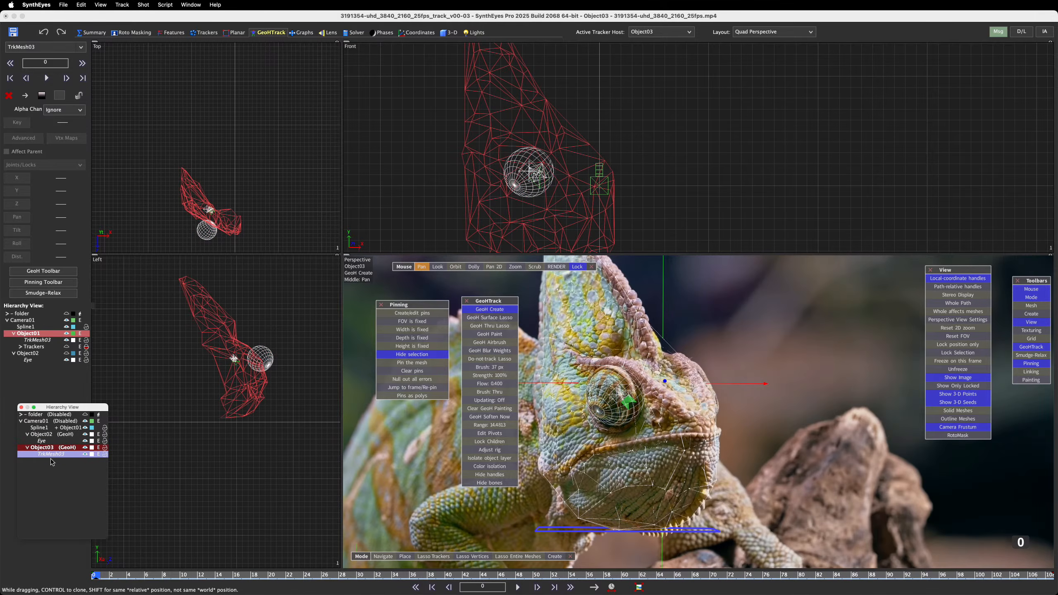
Step: Parent Object02 under Object03 and rename it "Eye Parent Object"
{"action": "left_click", "coordinate": [45, 434]}
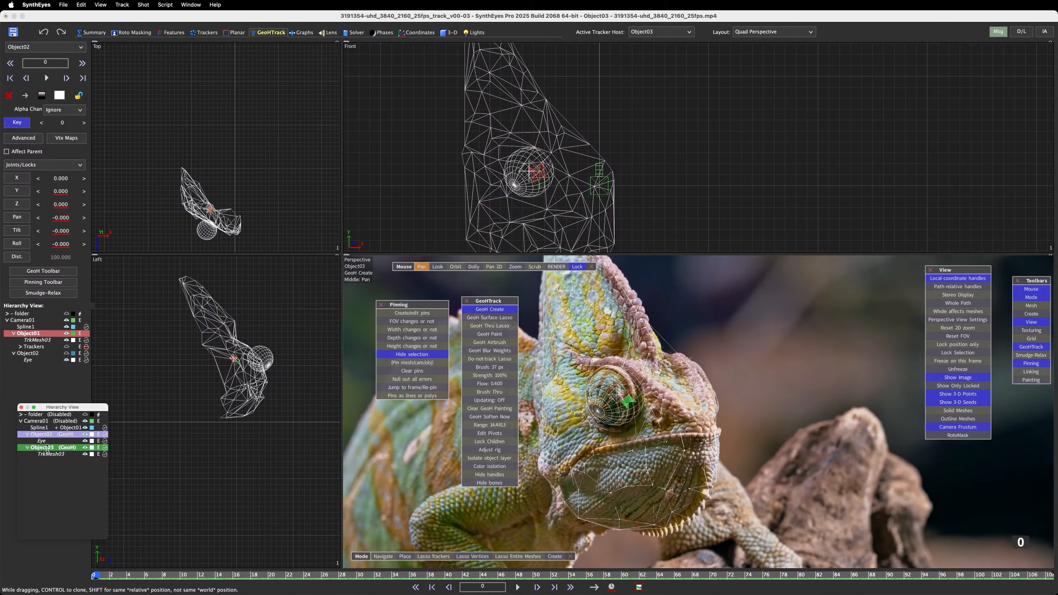
{"action": "left_click_drag", "start_coordinate": [47, 448], "coordinate": [48, 448]}
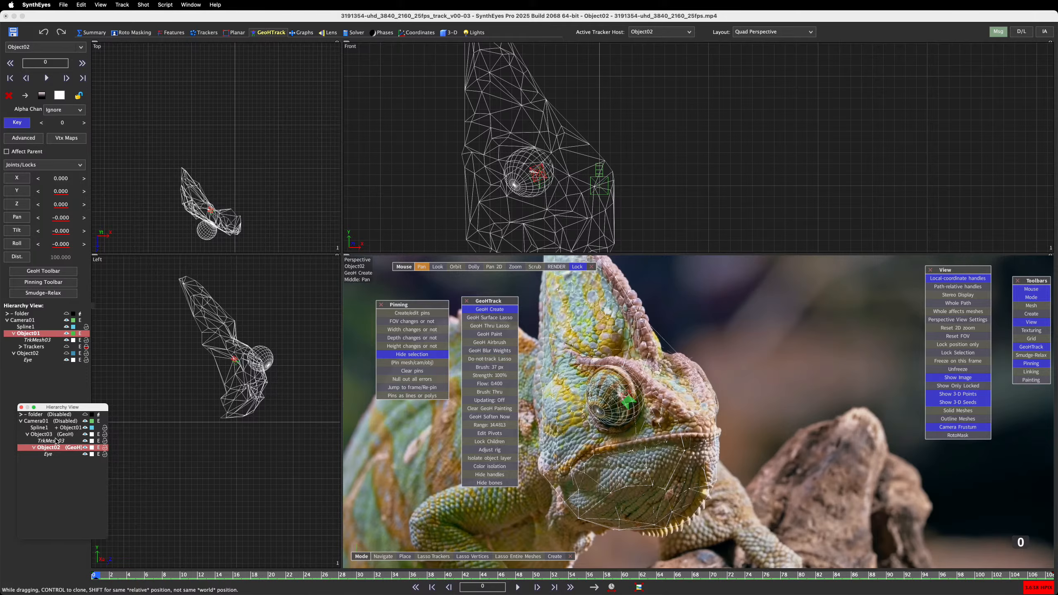
{"action": "double_click", "coordinate": [50, 448]}
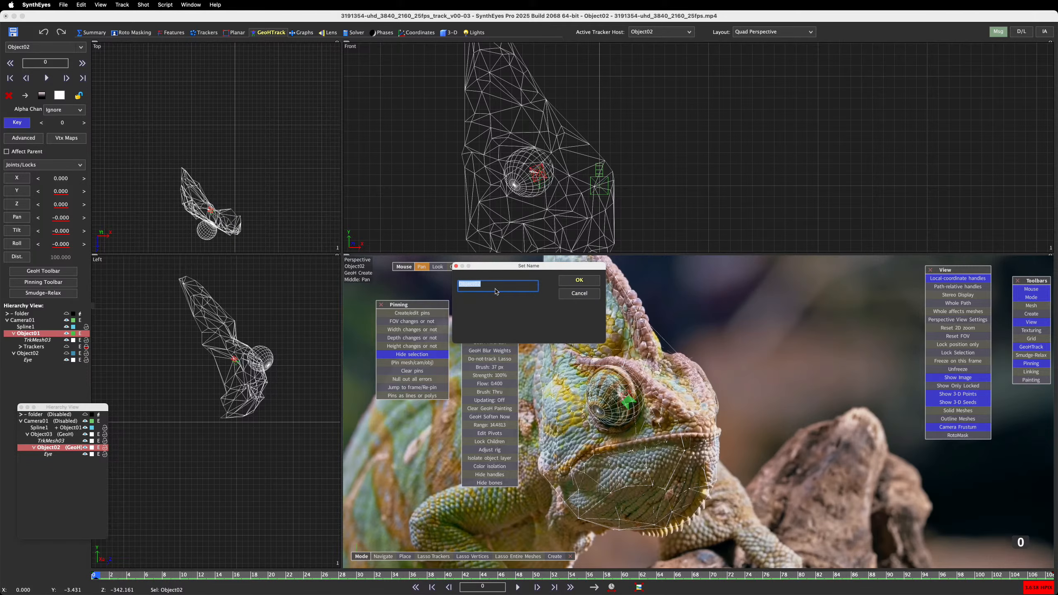
{"action": "type", "text": "Eye"}
{"action": "type", "text": "Parent Object"}
{"action": "key", "text": "Return"}
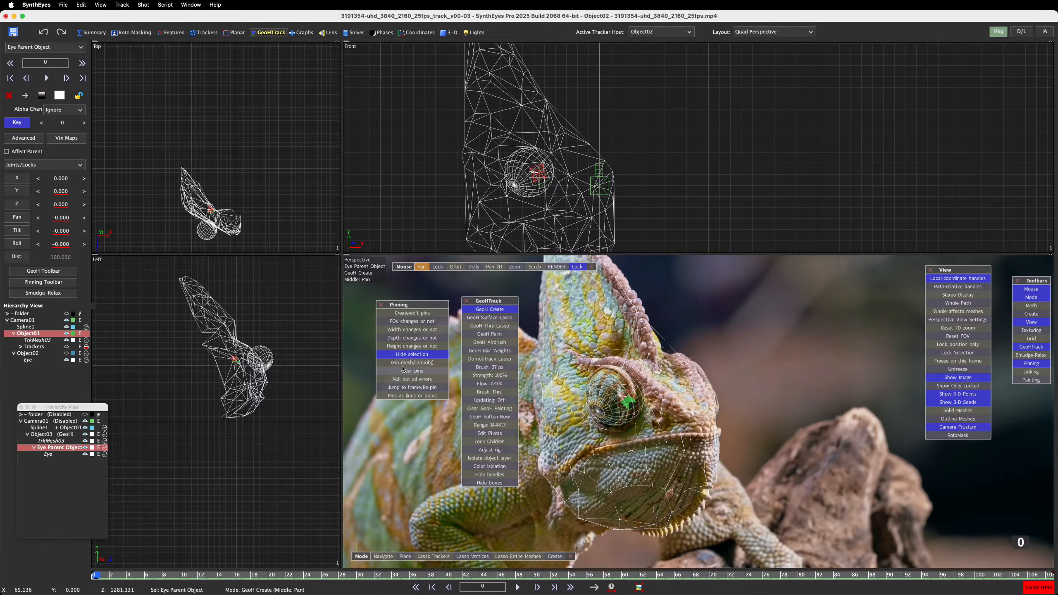
Step: Rename Object03, which holds the head mesh, as "Lizard Head Parent"
{"action": "left_click", "coordinate": [53, 408]}
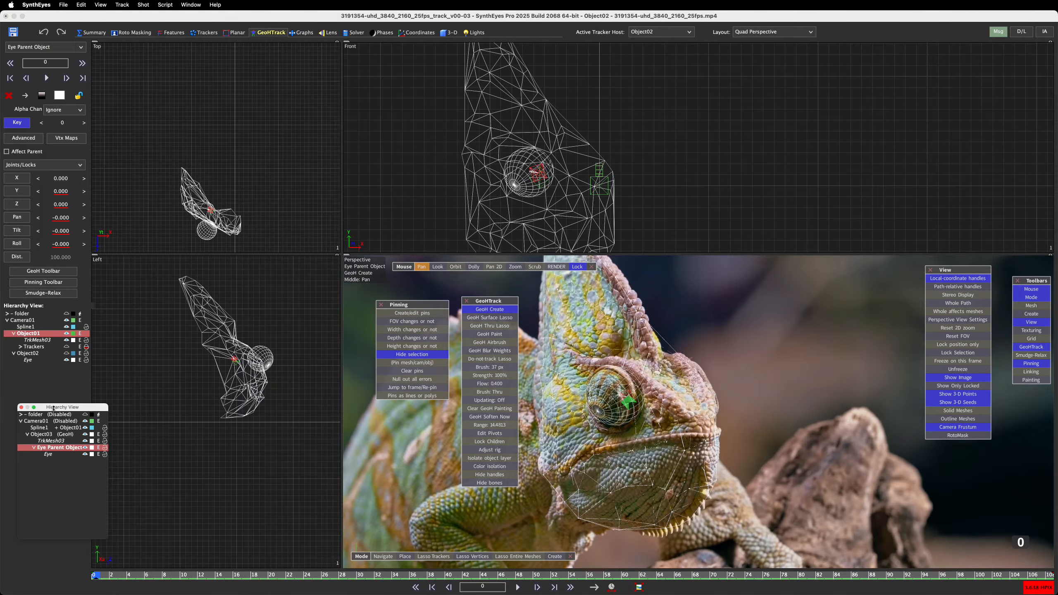
{"action": "left_click", "coordinate": [47, 435]}
{"action": "double_click", "coordinate": [47, 436]}
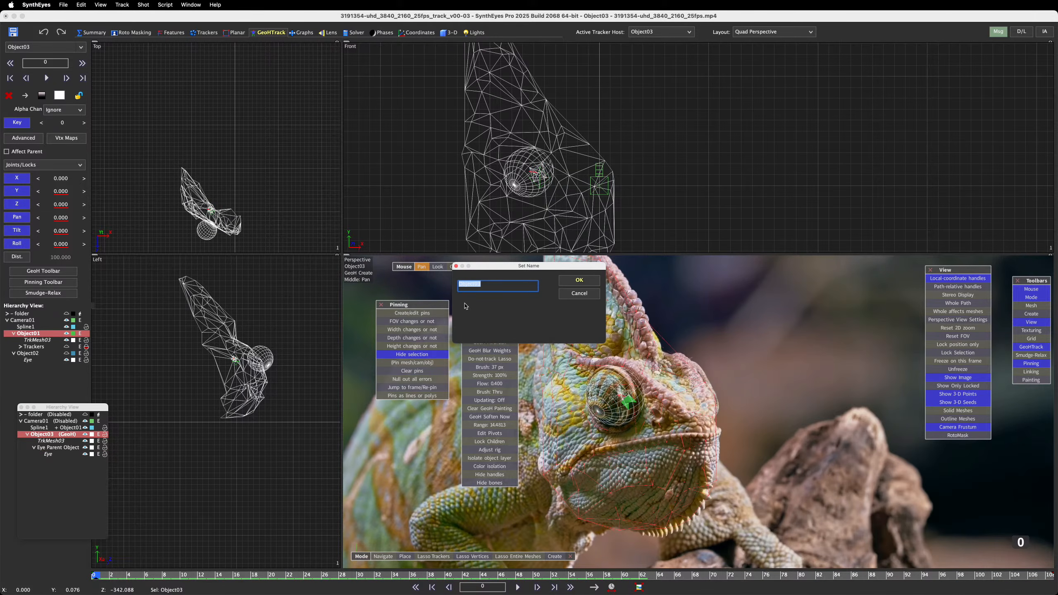
{"action": "type", "text": "Lizard Head Parent"}
{"action": "key", "text": "Return"}
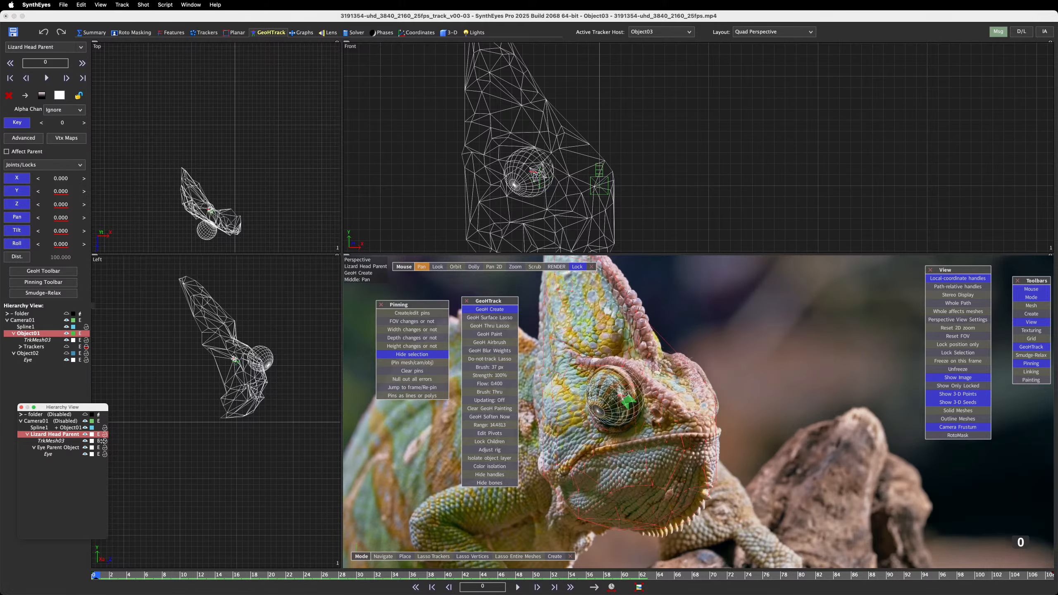
Step: Lock the X, Y, Z, Pan, Tilt, Roll and Dist. channels of Eye Parent Object
{"action": "left_click", "coordinate": [70, 448]}
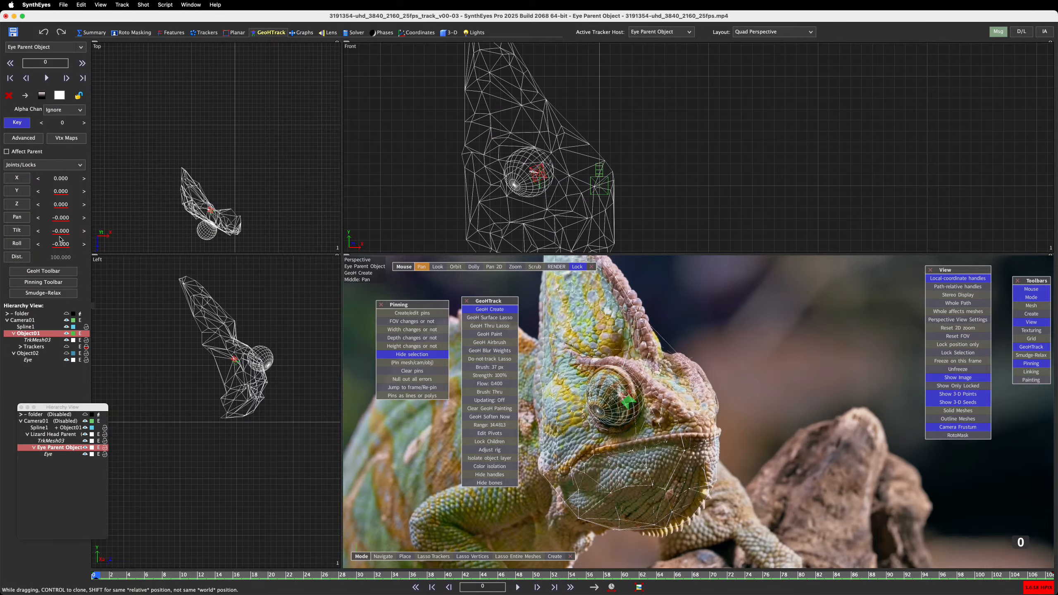
{"action": "left_click", "coordinate": [21, 180]}
{"action": "left_click", "coordinate": [17, 191]}
{"action": "left_click", "coordinate": [17, 204]}
{"action": "left_click", "coordinate": [19, 217]}
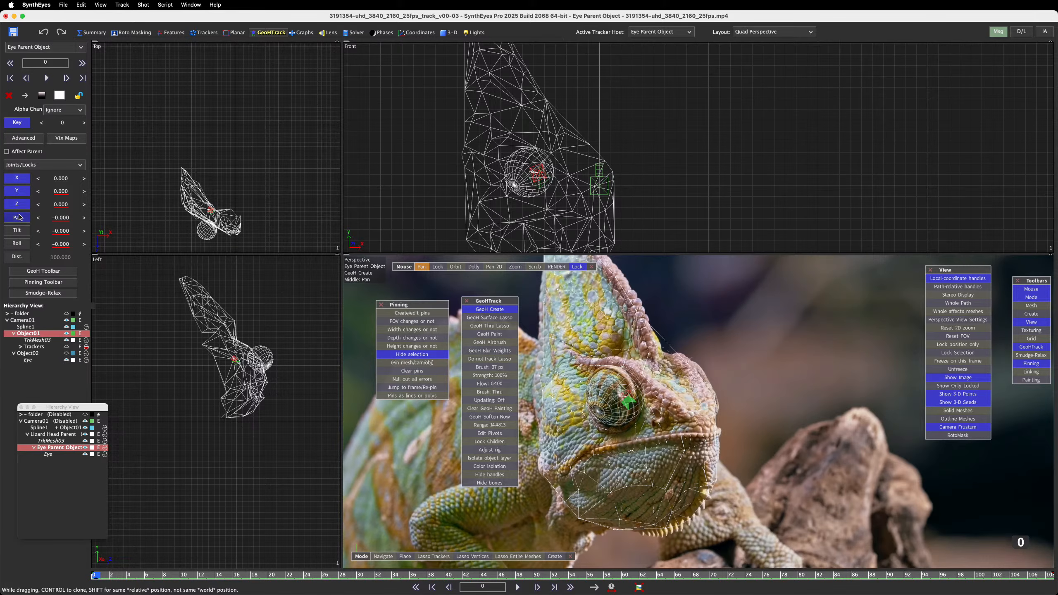
{"action": "left_click", "coordinate": [16, 231]}
{"action": "left_click", "coordinate": [17, 244]}
{"action": "left_click", "coordinate": [17, 256]}
{"action": "left_click", "coordinate": [44, 463]}
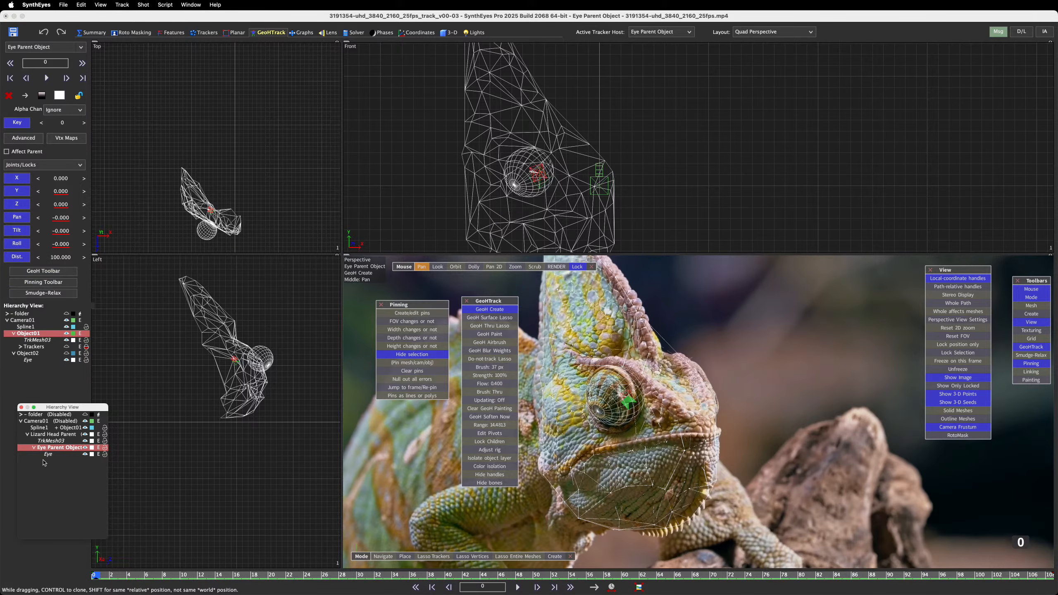
Step: Unlock the X, Y, Z, Pan, Tilt and Roll channels of Lizard Head Parent
{"action": "left_click", "coordinate": [48, 433]}
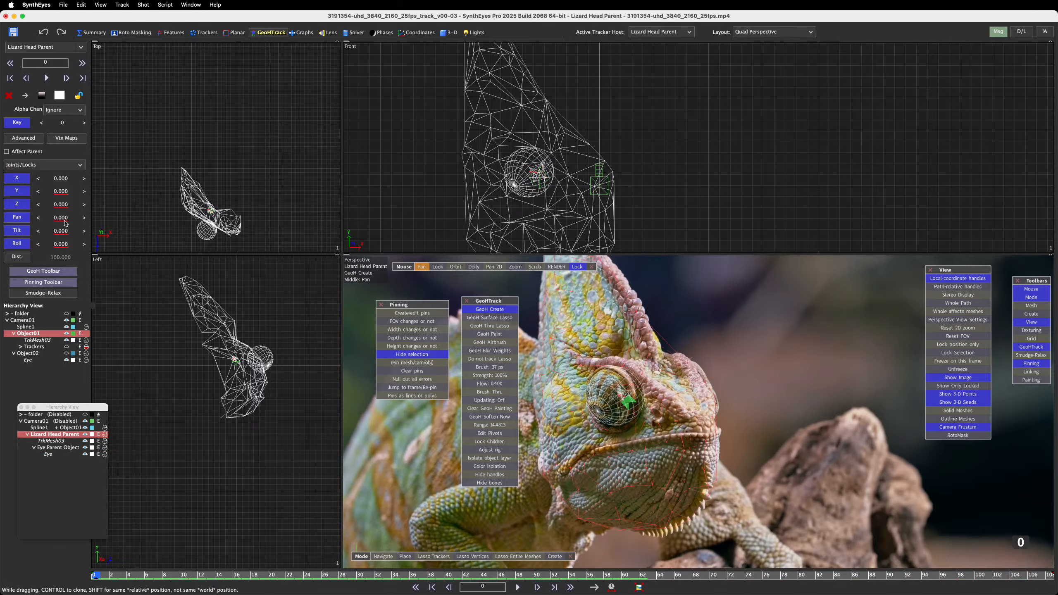
{"action": "left_click", "coordinate": [16, 178]}
{"action": "left_click", "coordinate": [17, 190]}
{"action": "left_click", "coordinate": [17, 204]}
{"action": "left_click", "coordinate": [18, 217]}
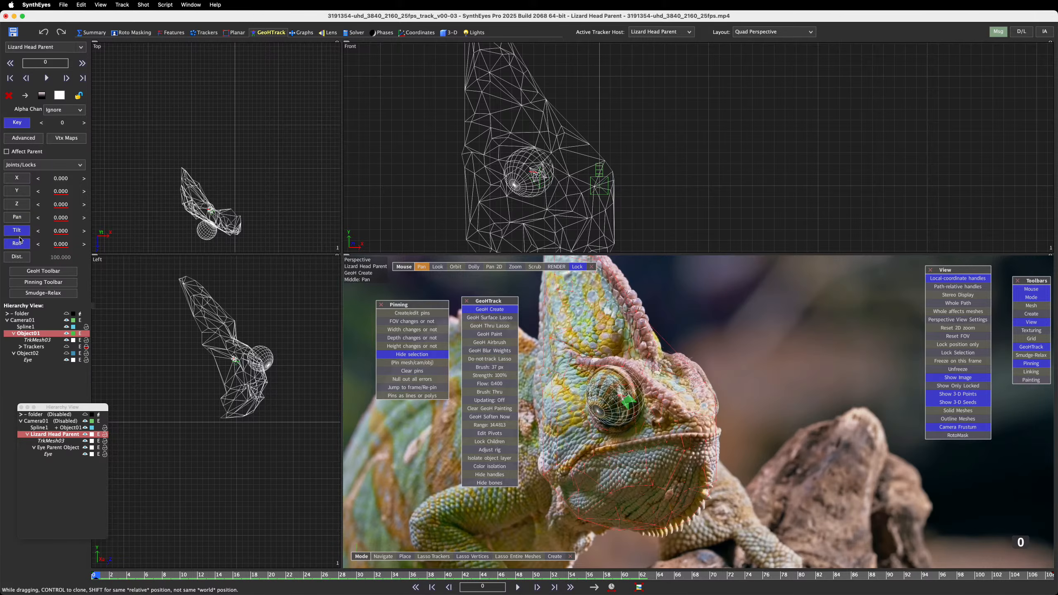
{"action": "left_click", "coordinate": [16, 231]}
{"action": "left_click", "coordinate": [17, 244]}
Step: Play the shot through and return to frame 0, examining the head and eye meshes' motion in the Top view
{"action": "key", "text": "space"}
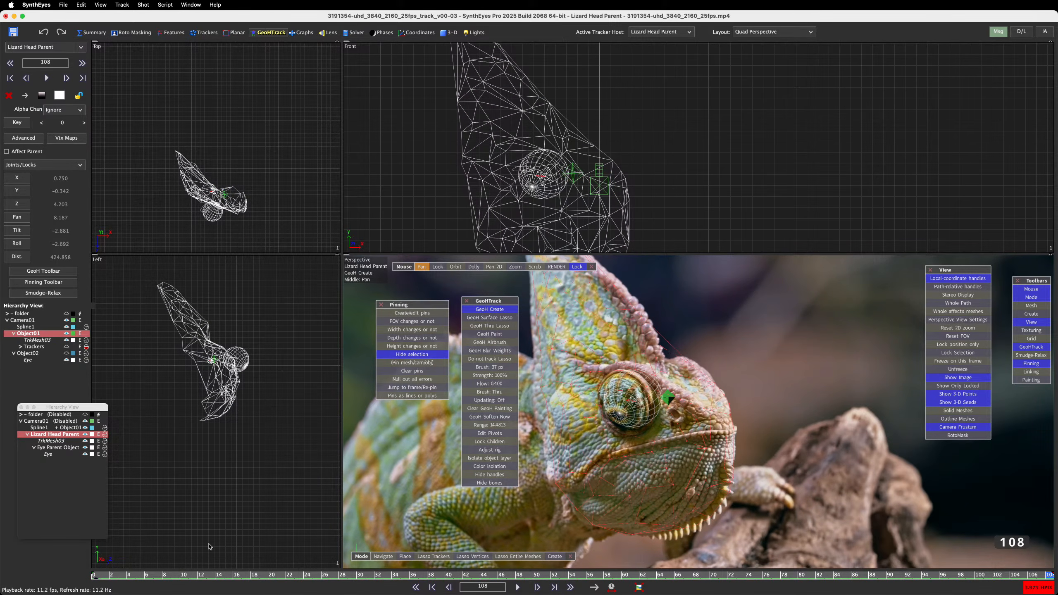
{"action": "left_click_drag", "start_coordinate": [118, 576], "coordinate": [93, 576]}
{"action": "key", "text": "space"}
{"action": "left_click_drag", "start_coordinate": [108, 576], "coordinate": [59, 575]}
{"action": "scroll", "coordinate": [209, 207], "scroll_direction": "up", "scroll_amount": 5}
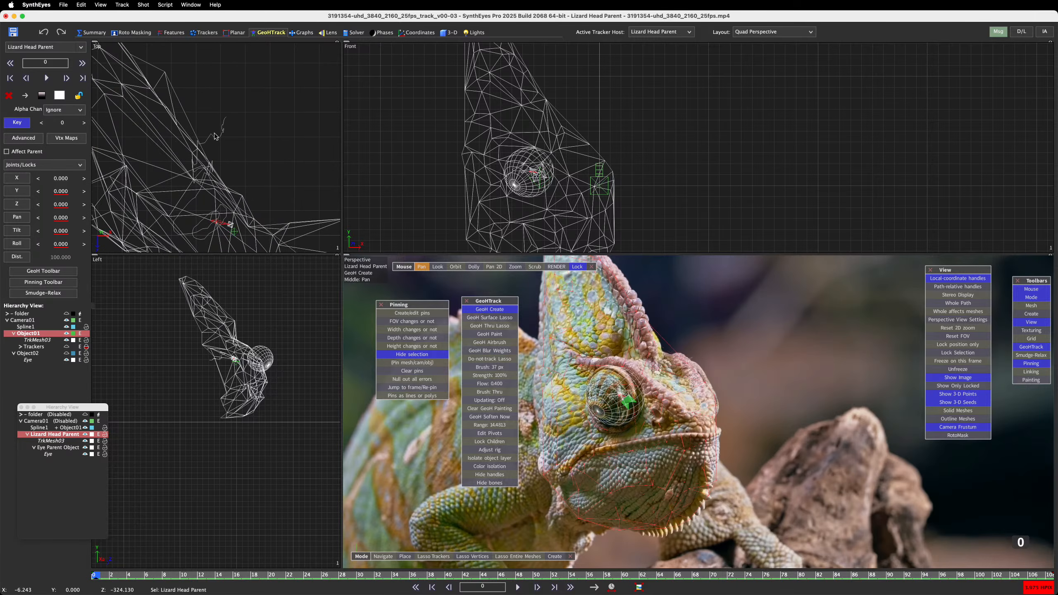
{"action": "scroll", "coordinate": [224, 204], "scroll_direction": "down", "scroll_amount": 6}
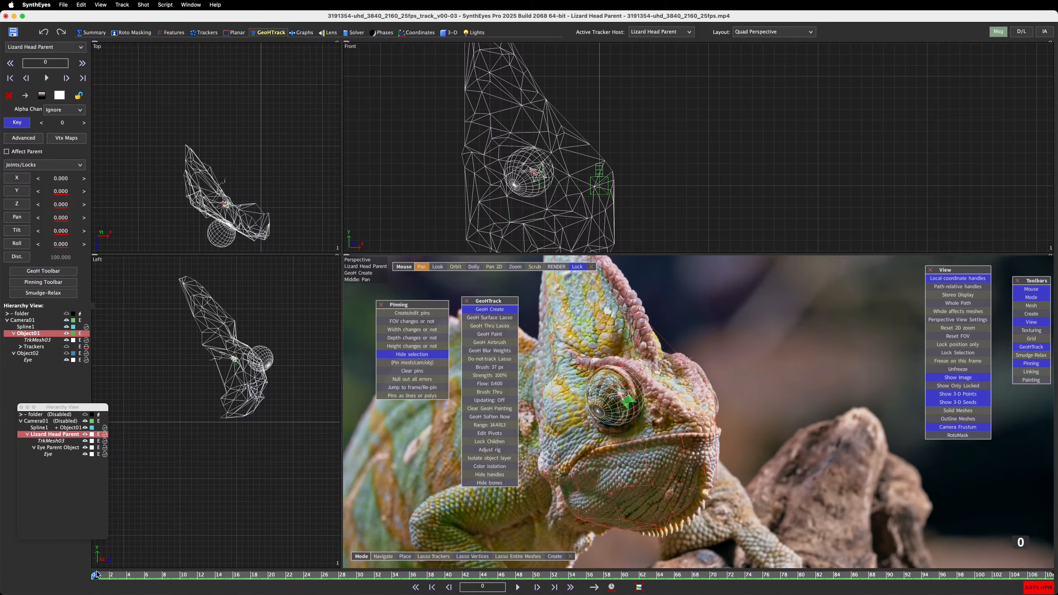
Step: Try setting Lizard Head Parent's Z to 15 at frame 0, and undo that change
{"action": "mouse_move", "coordinate": [96, 574]}
{"action": "left_mouse_down"}
{"action": "mouse_move", "coordinate": [312, 592]}
{"action": "mouse_move", "coordinate": [823, 593]}
{"action": "mouse_move", "coordinate": [87, 593]}
{"action": "left_mouse_up"}
{"action": "left_click_drag", "start_coordinate": [57, 209], "coordinate": [78, 209]}
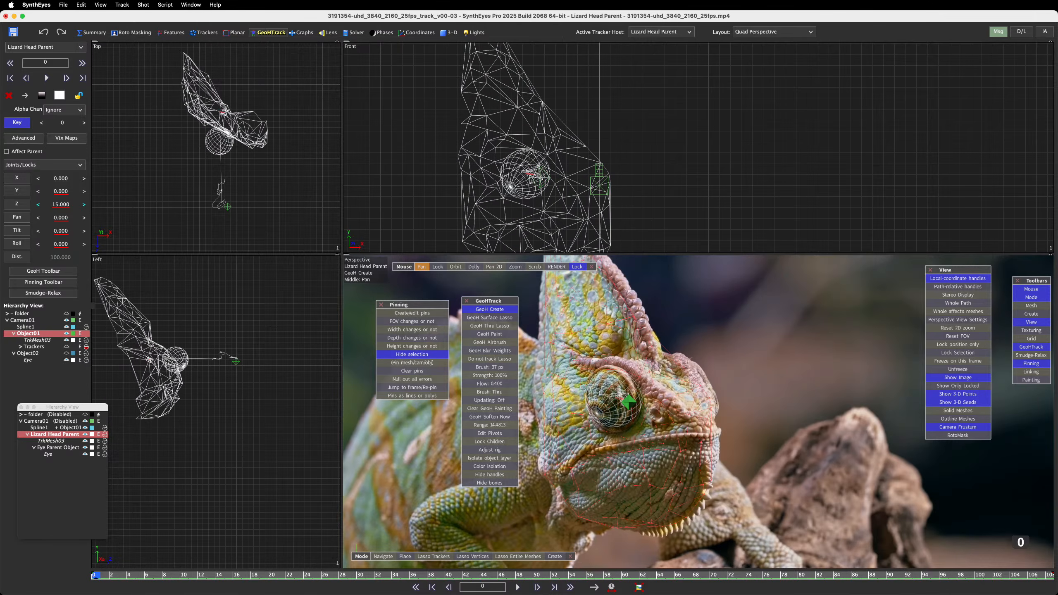
{"action": "key", "text": "super+z"}
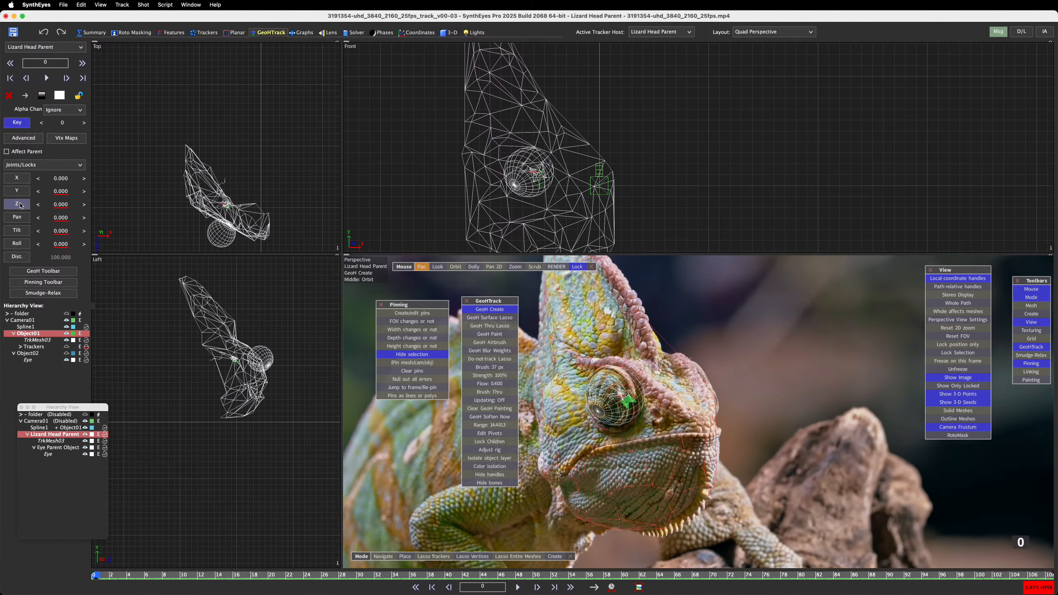
Step: Lock Lizard Head Parent's Z channel and set its value to 0.375 at frame 48 and 2.625 at frame 108
{"action": "left_click", "coordinate": [20, 204]}
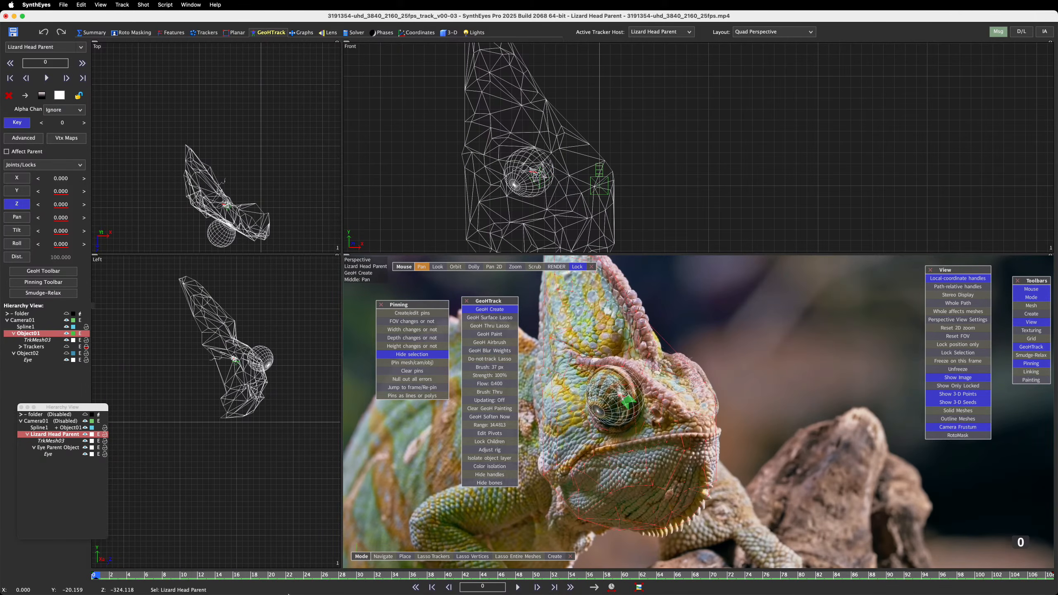
{"action": "left_click_drag", "start_coordinate": [94, 576], "coordinate": [519, 577]}
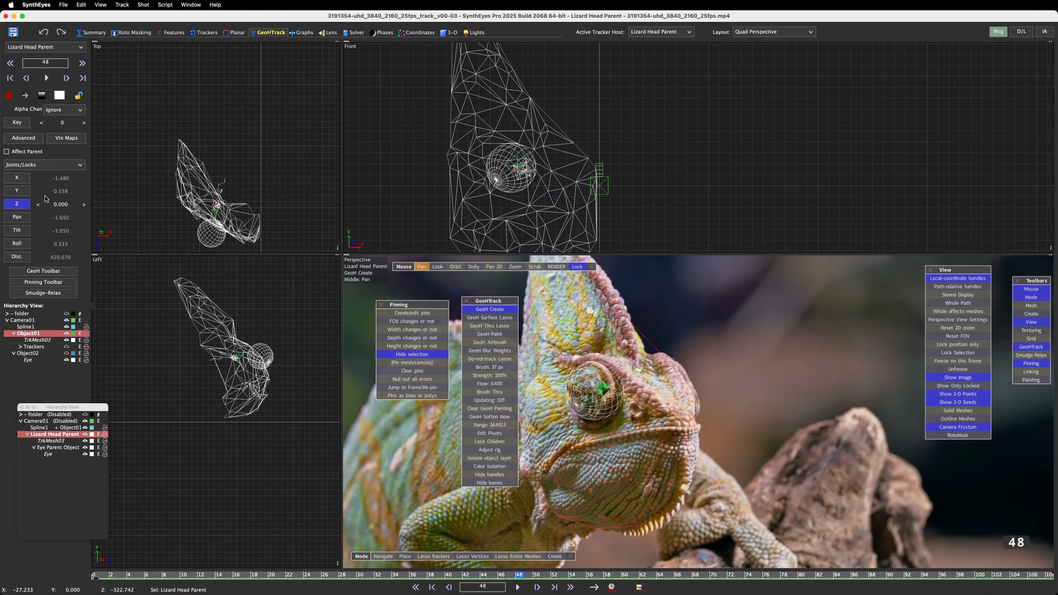
{"action": "mouse_move", "coordinate": [61, 204]}
{"action": "left_mouse_down"}
{"action": "mouse_move", "coordinate": [98, 204]}
{"action": "mouse_move", "coordinate": [61, 204]}
{"action": "left_mouse_up"}
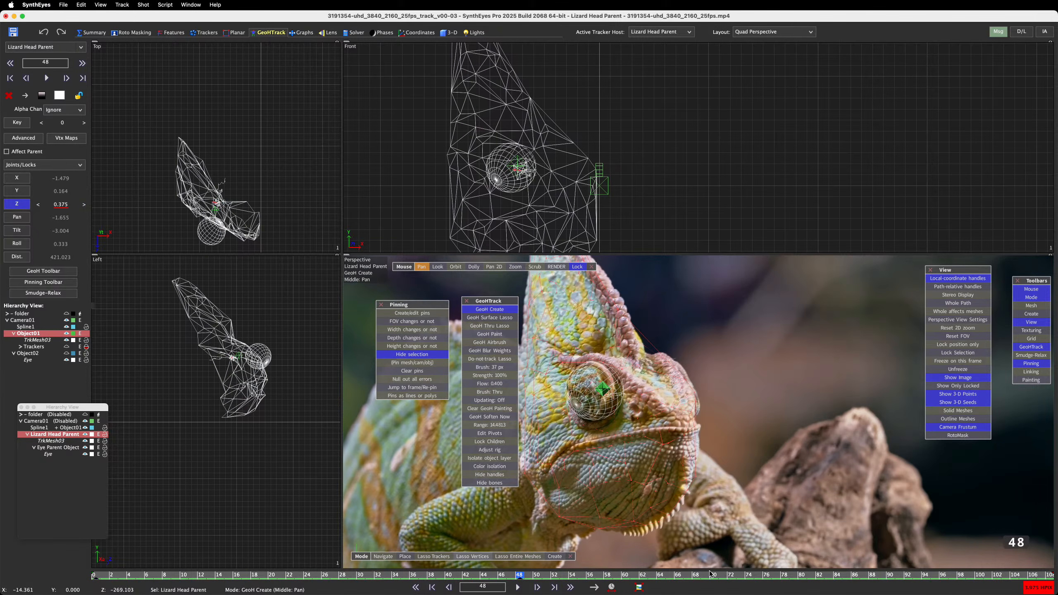
{"action": "left_click", "coordinate": [783, 578]}
{"action": "left_click_drag", "start_coordinate": [783, 584], "coordinate": [1047, 588]}
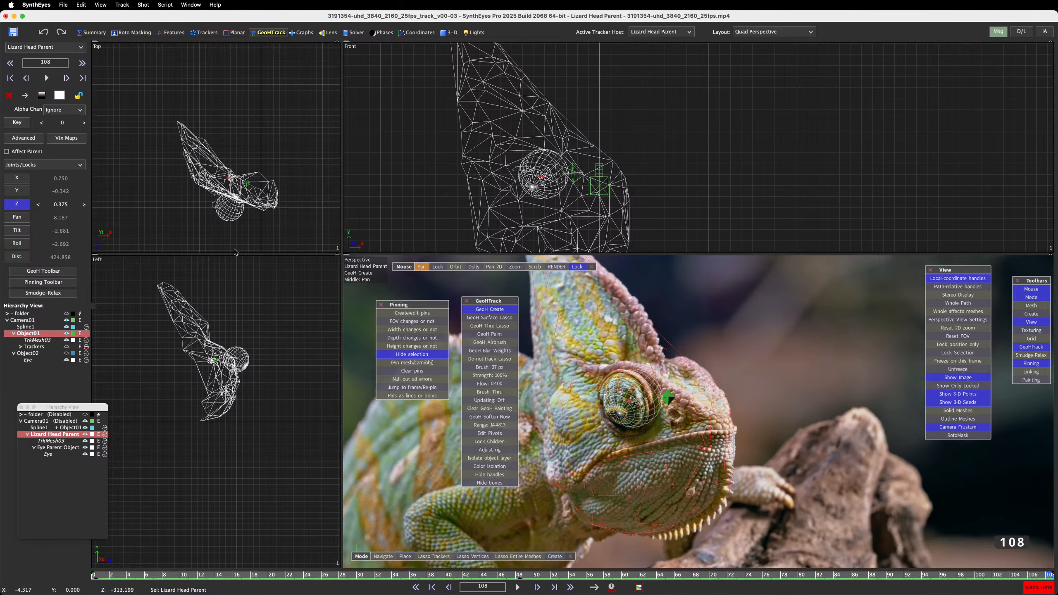
{"action": "left_click_drag", "start_coordinate": [61, 205], "coordinate": [62, 207]}
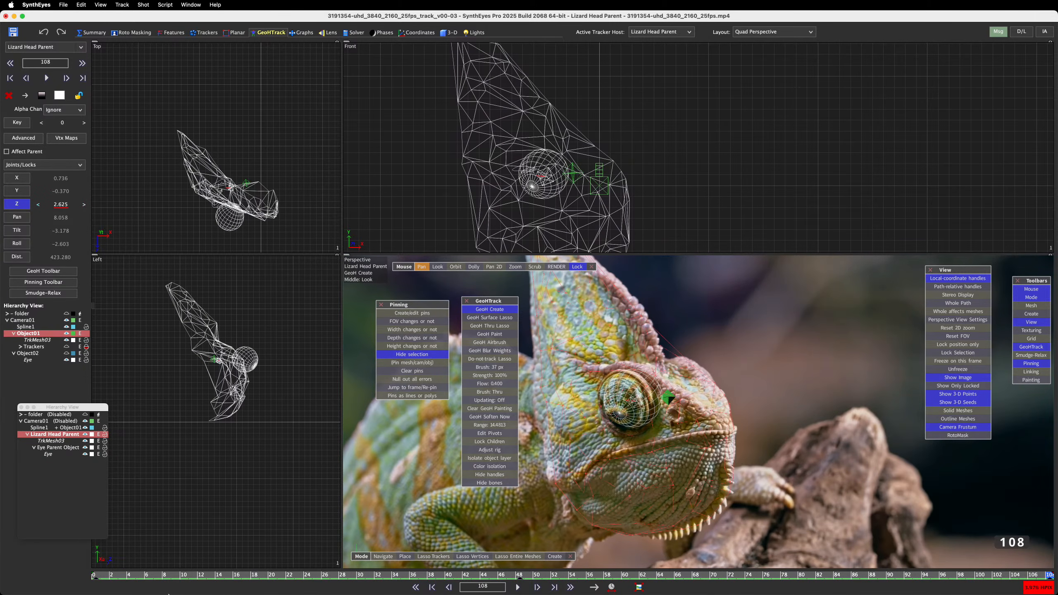
Step: Play the shot from frame 0 and scrub to frame 108 to review the head motion with the keyed Z values
{"action": "left_click", "coordinate": [96, 575]}
{"action": "key", "text": "space"}
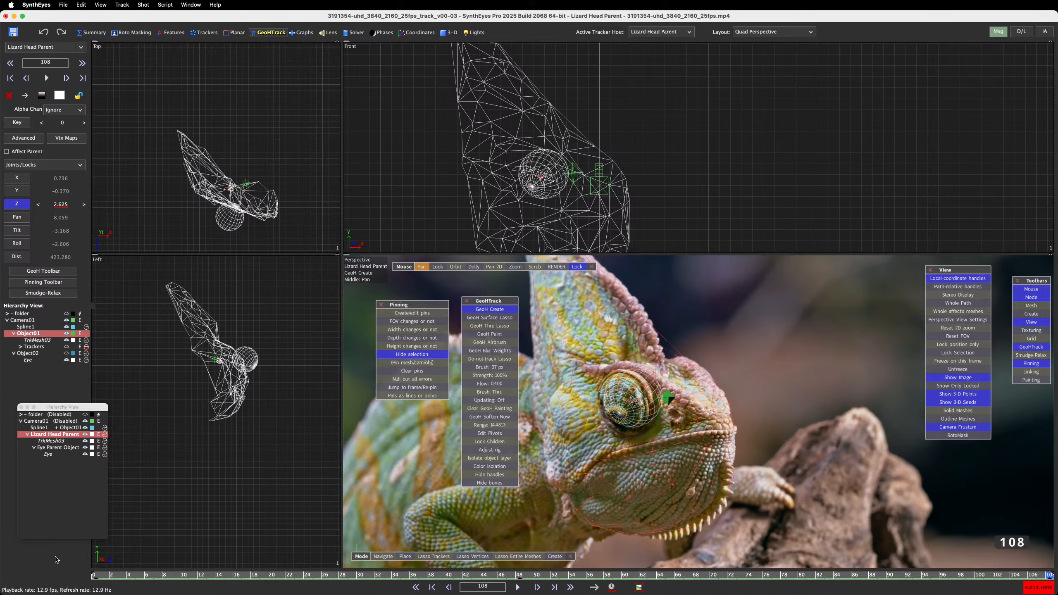
{"action": "left_click_drag", "start_coordinate": [108, 576], "coordinate": [1054, 594]}
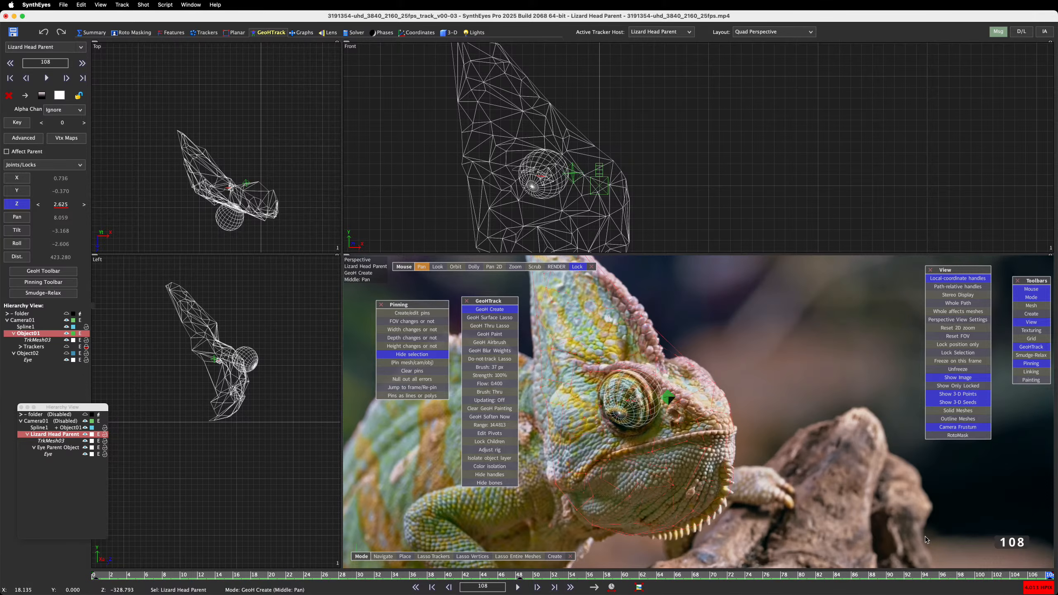
Step: Examine Lizard Head Parent's motion path up close in the Top and Left views while scrubbing back to frame 0
{"action": "scroll", "coordinate": [226, 196], "scroll_direction": "up", "scroll_amount": 5}
{"action": "scroll", "coordinate": [226, 196], "scroll_direction": "up", "scroll_amount": 3}
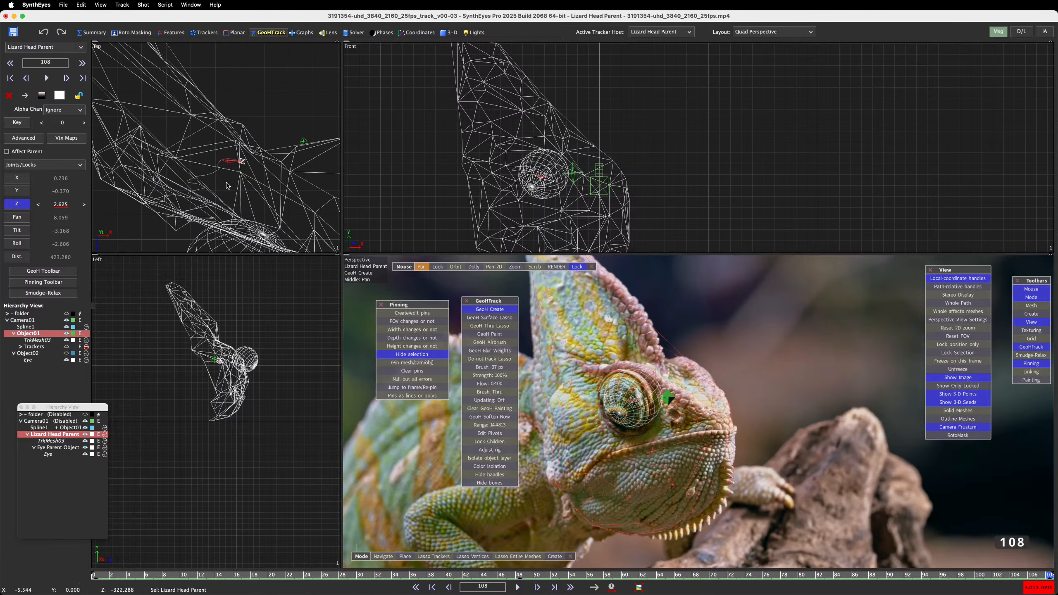
{"action": "scroll", "coordinate": [221, 362], "scroll_direction": "up", "scroll_amount": 4}
{"action": "scroll", "coordinate": [232, 313], "scroll_direction": "up", "scroll_amount": 5}
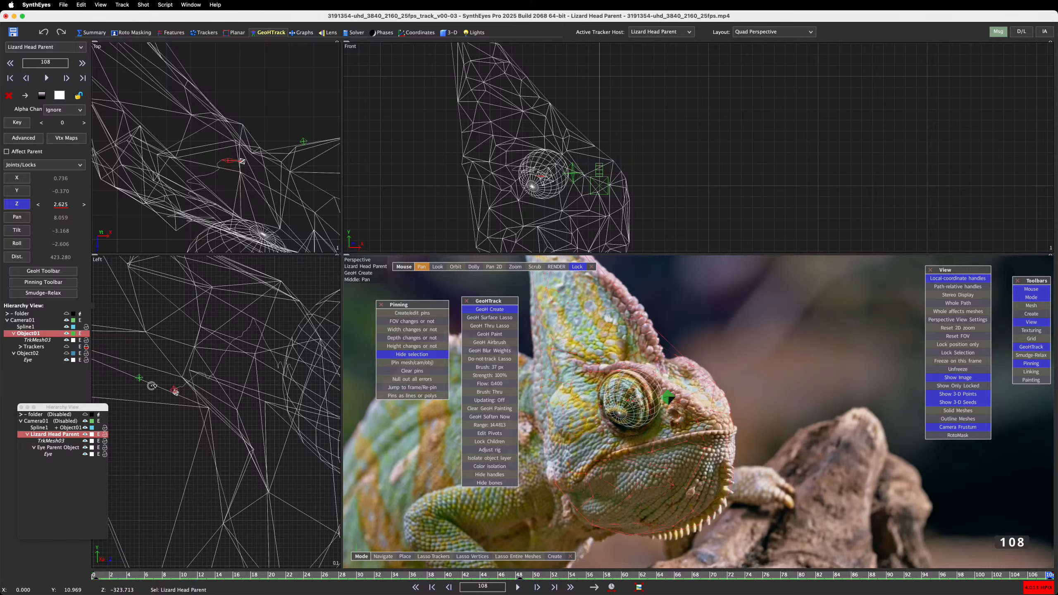
{"action": "left_click", "coordinate": [105, 575]}
{"action": "left_click_drag", "start_coordinate": [106, 575], "coordinate": [32, 574]}
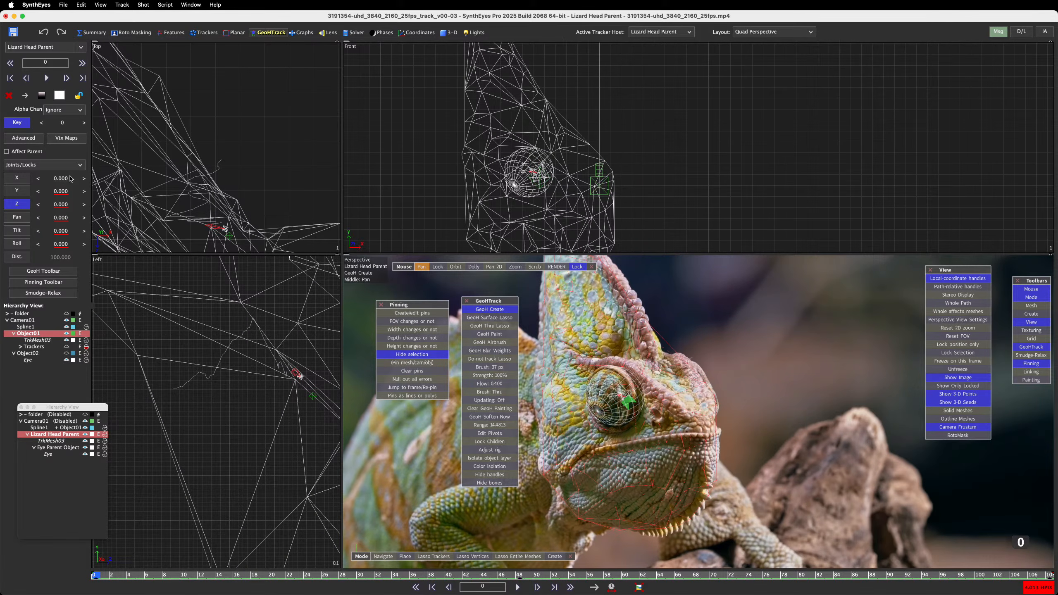
Step: Move the Eye mesh out of Eye Parent Object to the scene's top level and delete Eye Parent Object
{"action": "left_click", "coordinate": [81, 470]}
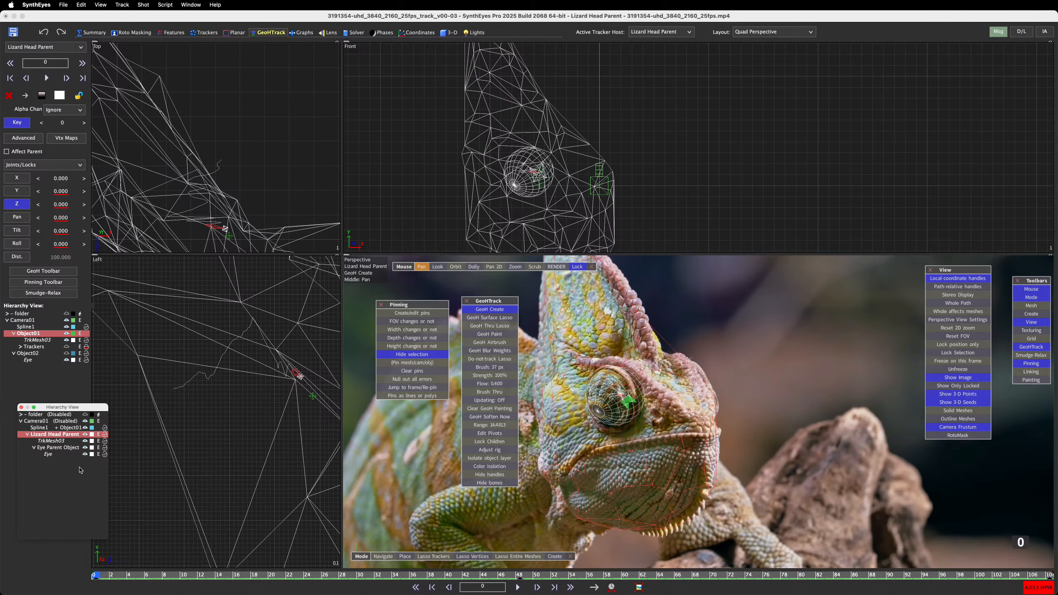
{"action": "left_click", "coordinate": [57, 448]}
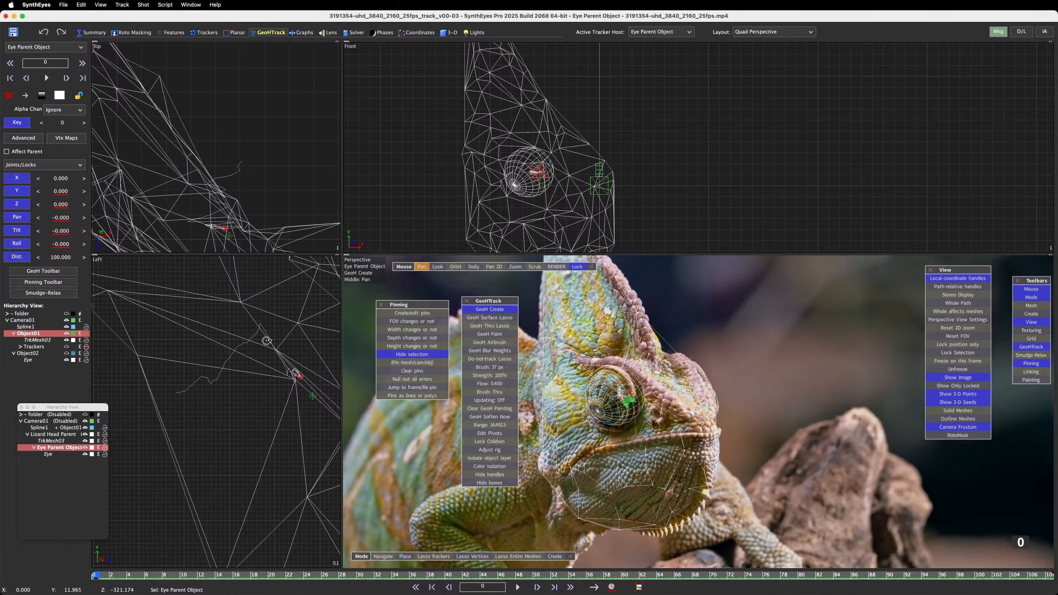
{"action": "left_click", "coordinate": [50, 455]}
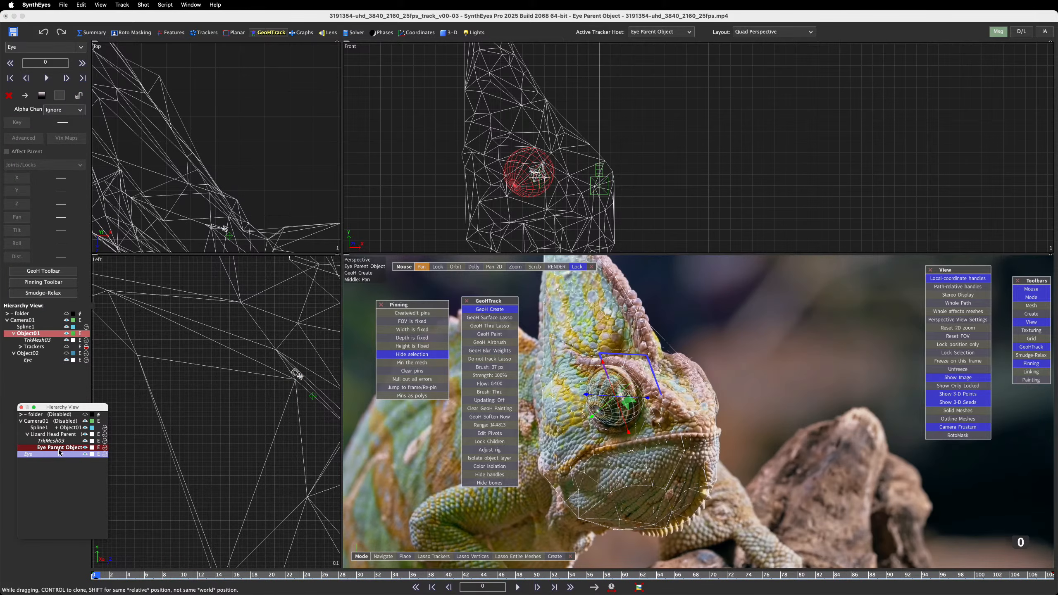
{"action": "left_click", "coordinate": [61, 464]}
{"action": "left_click", "coordinate": [60, 448]}
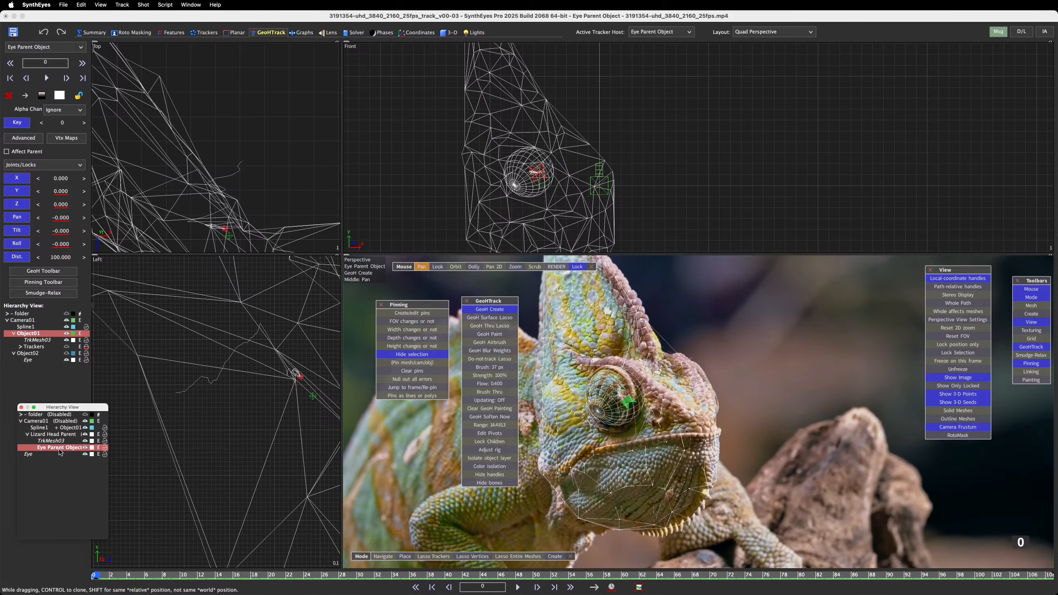
{"action": "key", "text": "Delete"}
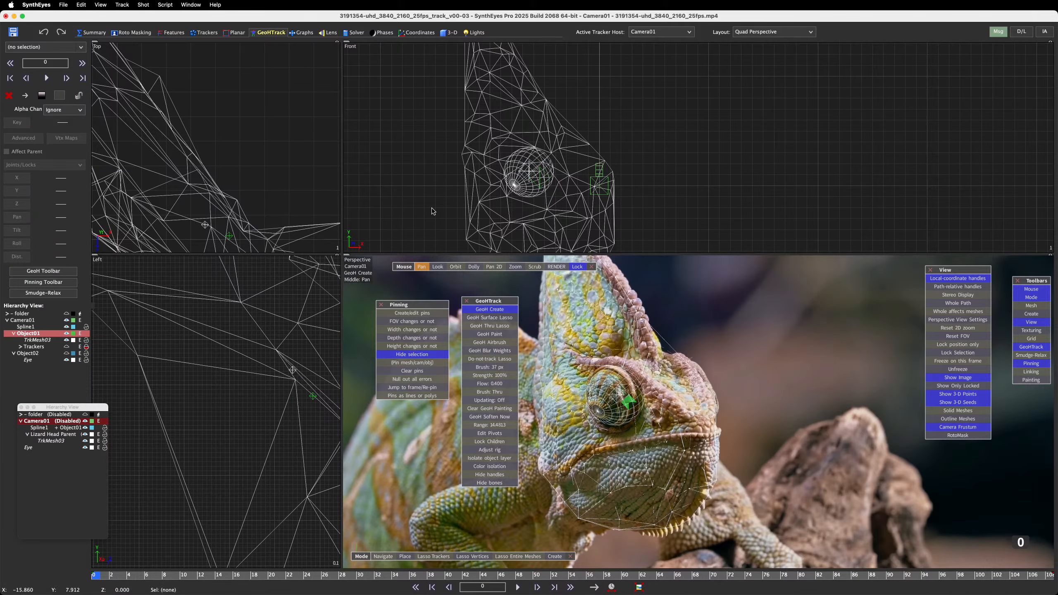
Step: Try creating a GeoH object on the eye with Lizard Head Parent selected, and undo it
{"action": "left_click", "coordinate": [60, 448]}
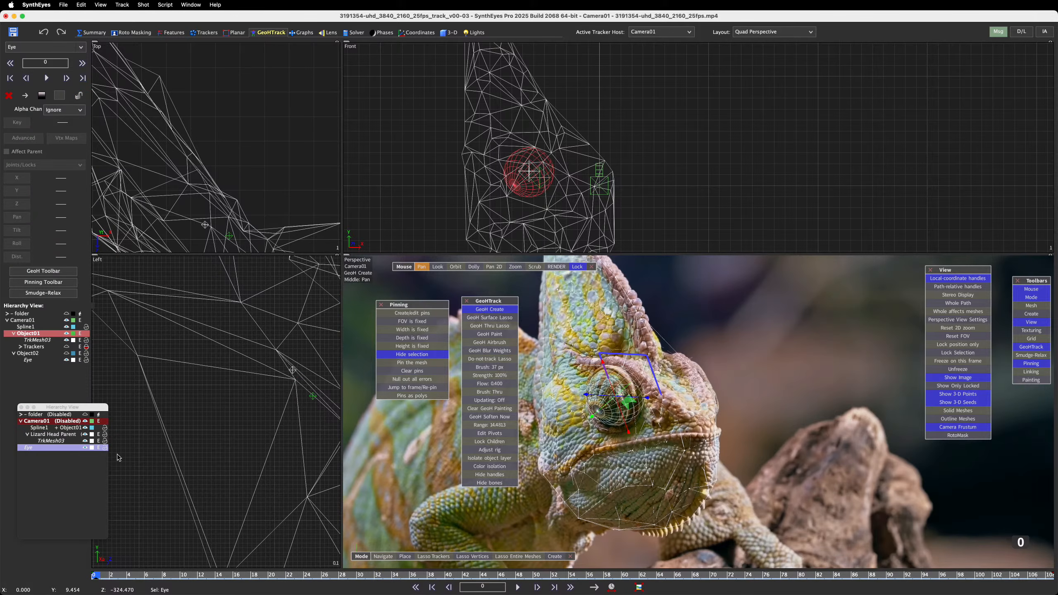
{"action": "left_click", "coordinate": [47, 435]}
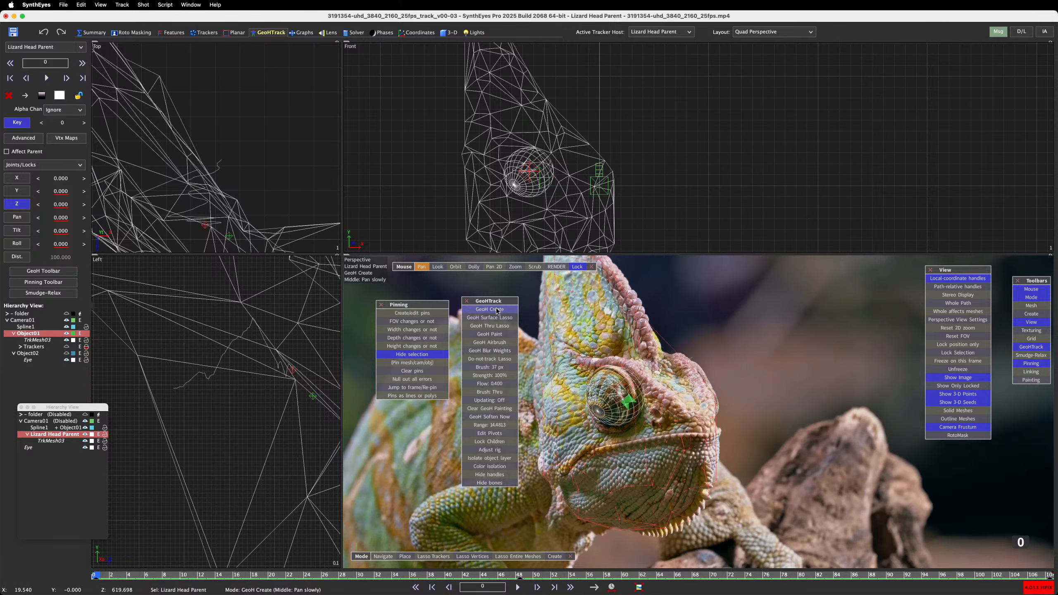
{"action": "left_click", "coordinate": [615, 414]}
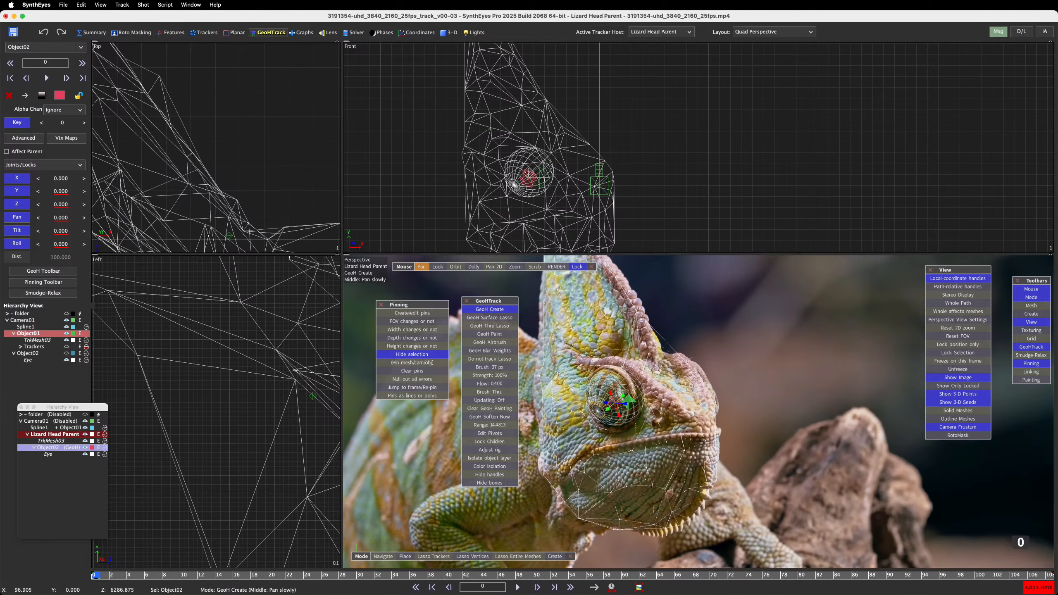
{"action": "left_click_drag", "start_coordinate": [605, 394], "coordinate": [617, 397]}
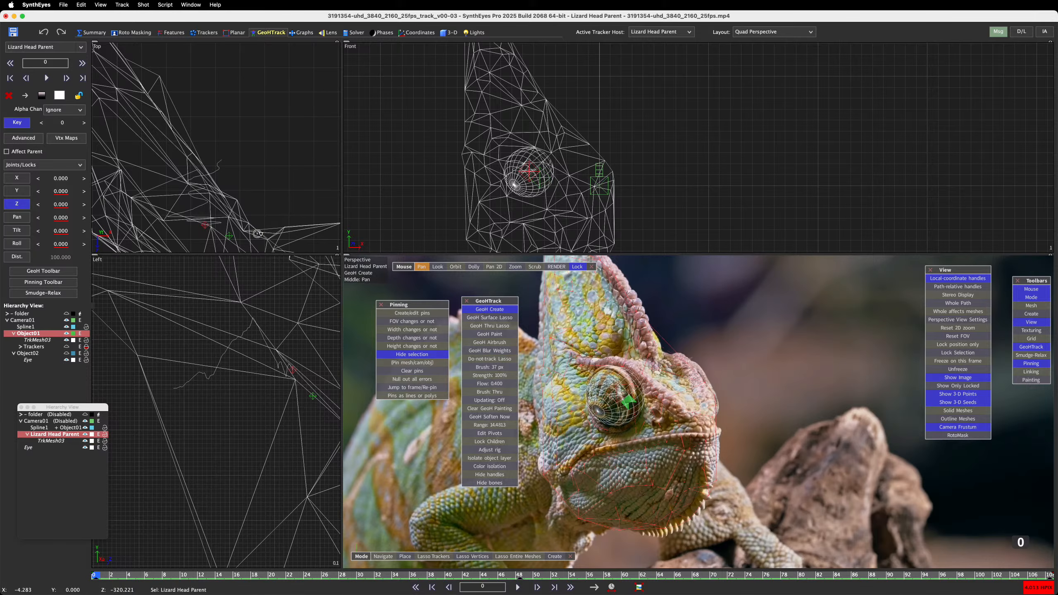
Step: Fit the whole head and eye meshes in the Top and Left views and select the Eye mesh
{"action": "right_click", "coordinate": [241, 76]}
{"action": "scroll", "coordinate": [212, 105], "scroll_direction": "up", "scroll_amount": 5}
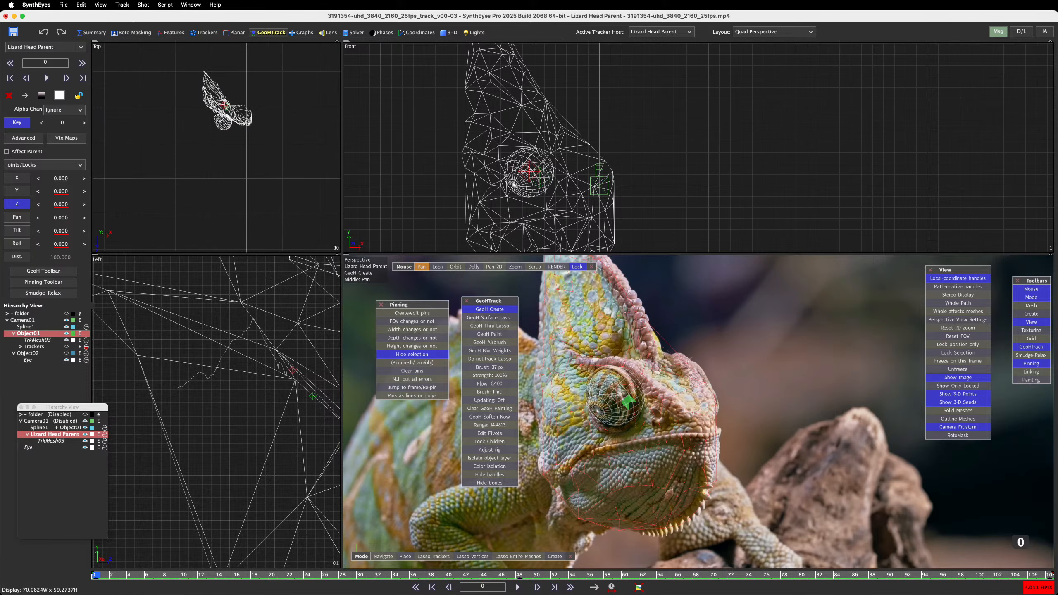
{"action": "scroll", "coordinate": [255, 389], "scroll_direction": "down", "scroll_amount": 5}
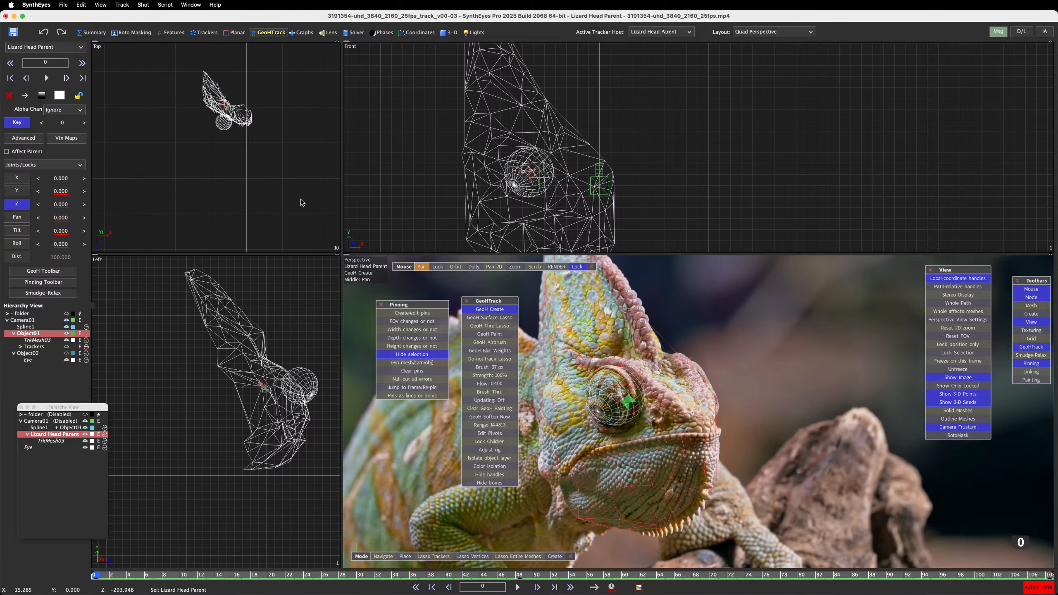
{"action": "scroll", "coordinate": [222, 178], "scroll_direction": "up", "scroll_amount": 5}
{"action": "scroll", "coordinate": [222, 178], "scroll_direction": "up", "scroll_amount": 2}
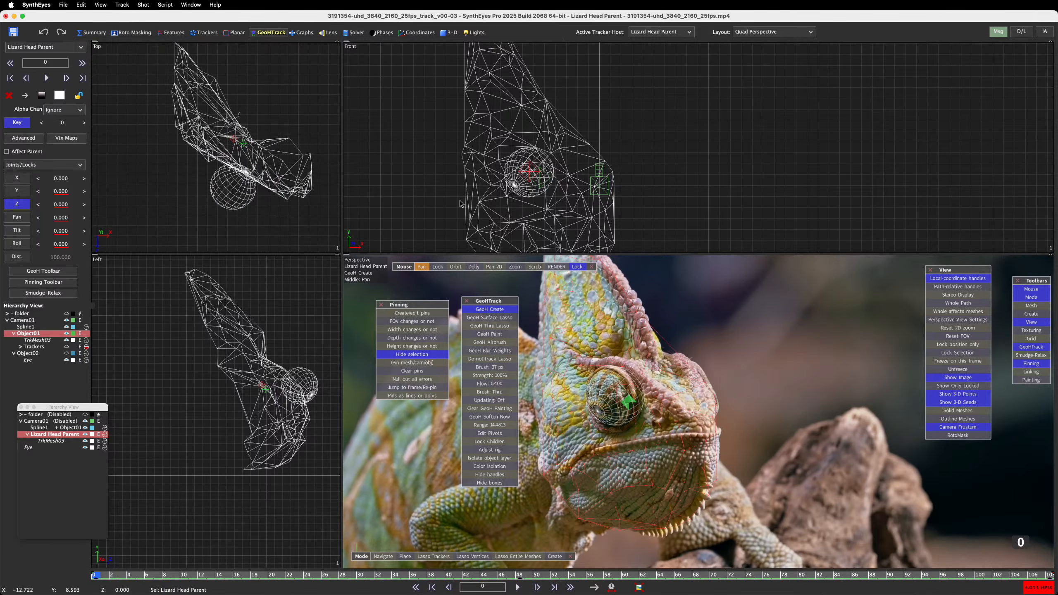
{"action": "left_click", "coordinate": [88, 414]}
{"action": "left_click", "coordinate": [516, 179]}
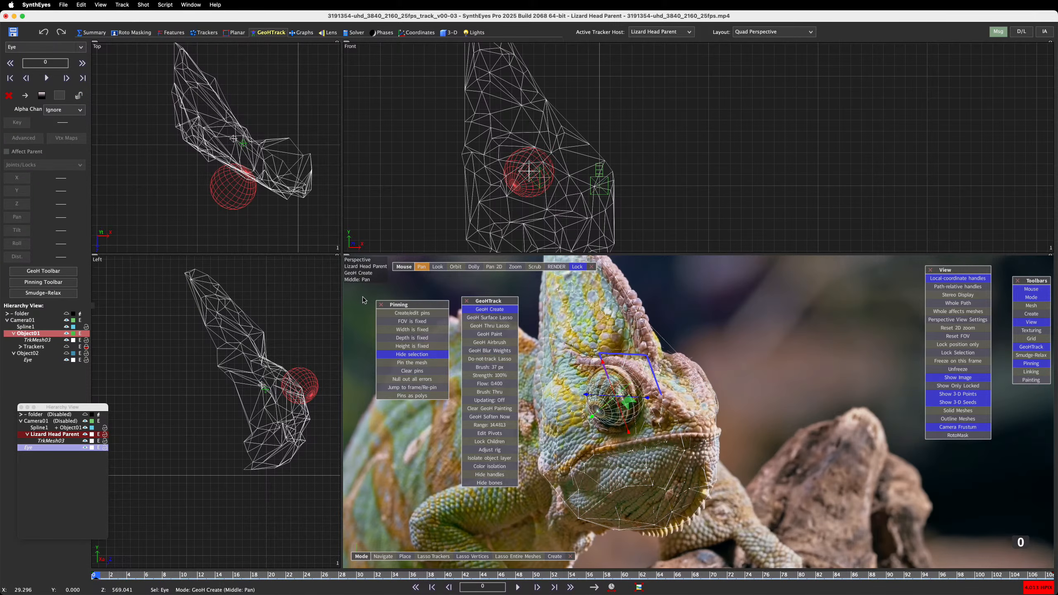
Step: Create a GeoH object at the centre of the Eye mesh with GeoH Create, undoing and repeating the placement as needed
{"action": "left_click", "coordinate": [501, 310]}
{"action": "left_click_drag", "start_coordinate": [622, 395], "coordinate": [624, 397]}
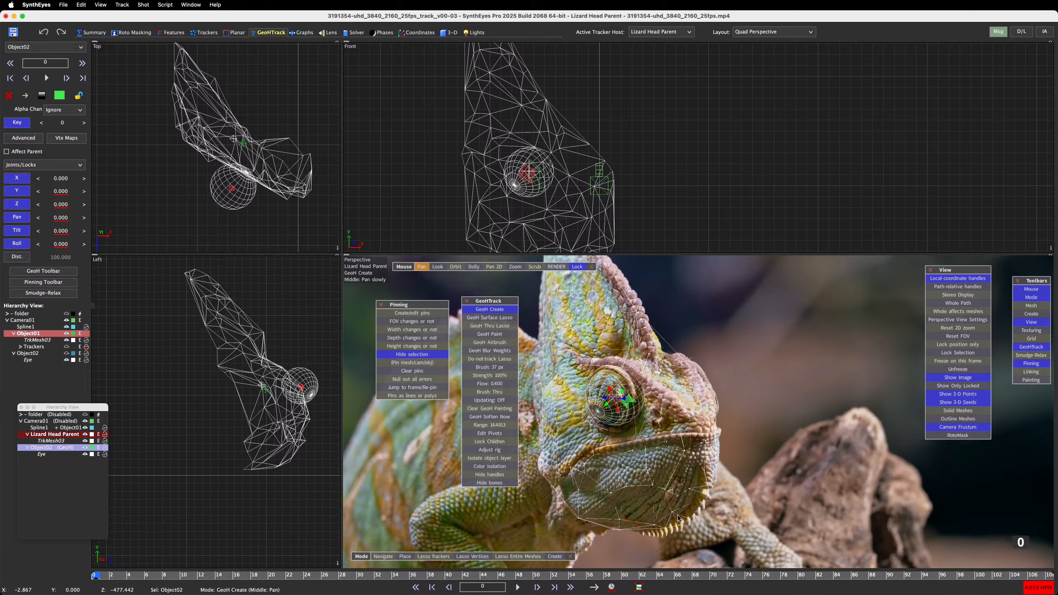
{"action": "mouse_move", "coordinate": [764, 588]}
{"action": "key", "text": "super+z"}
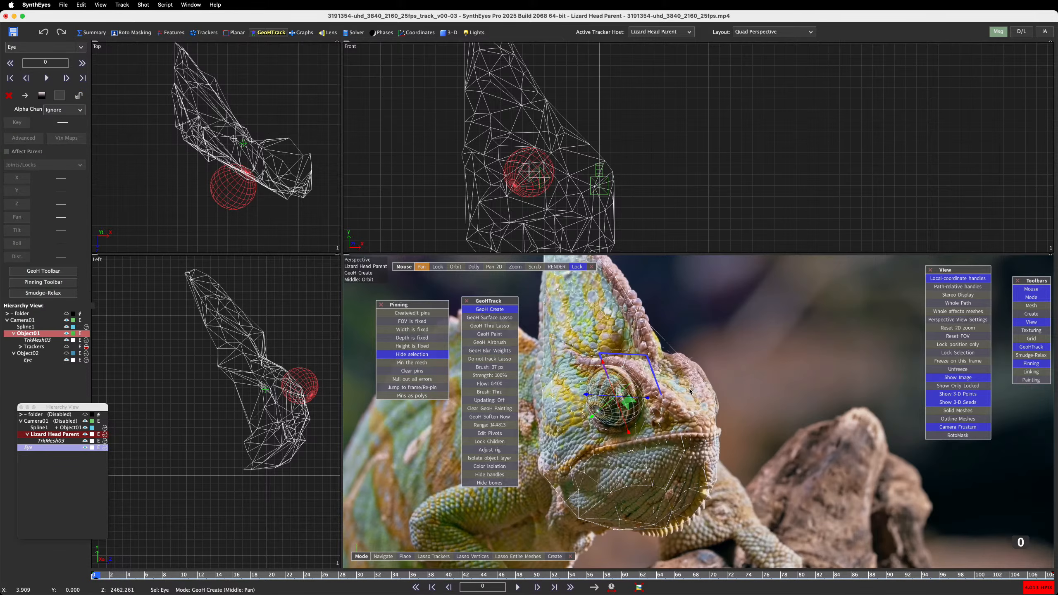
{"action": "left_click", "coordinate": [610, 402]}
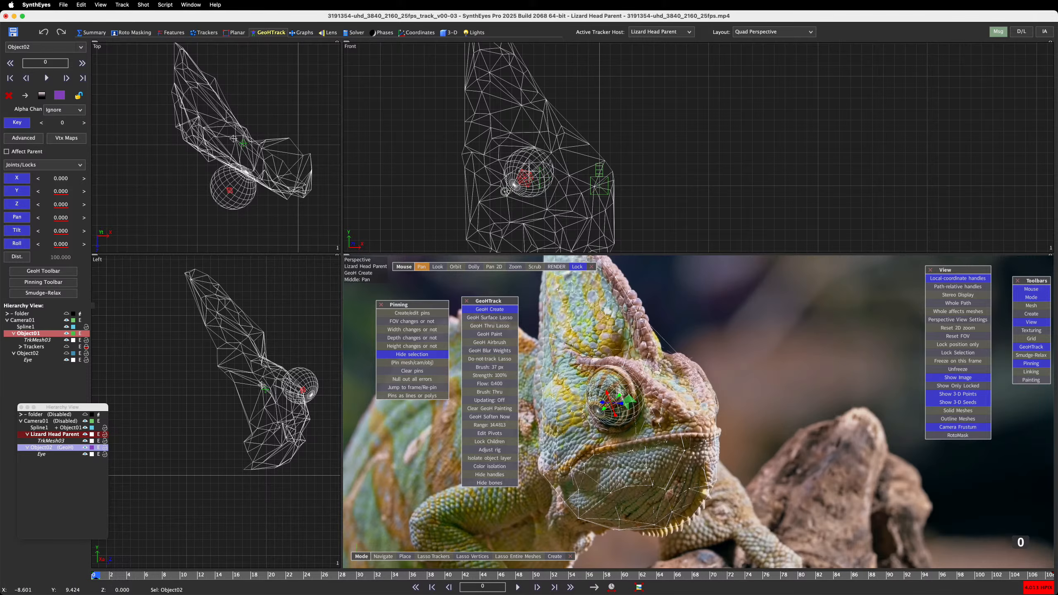
{"action": "left_click", "coordinate": [586, 312]}
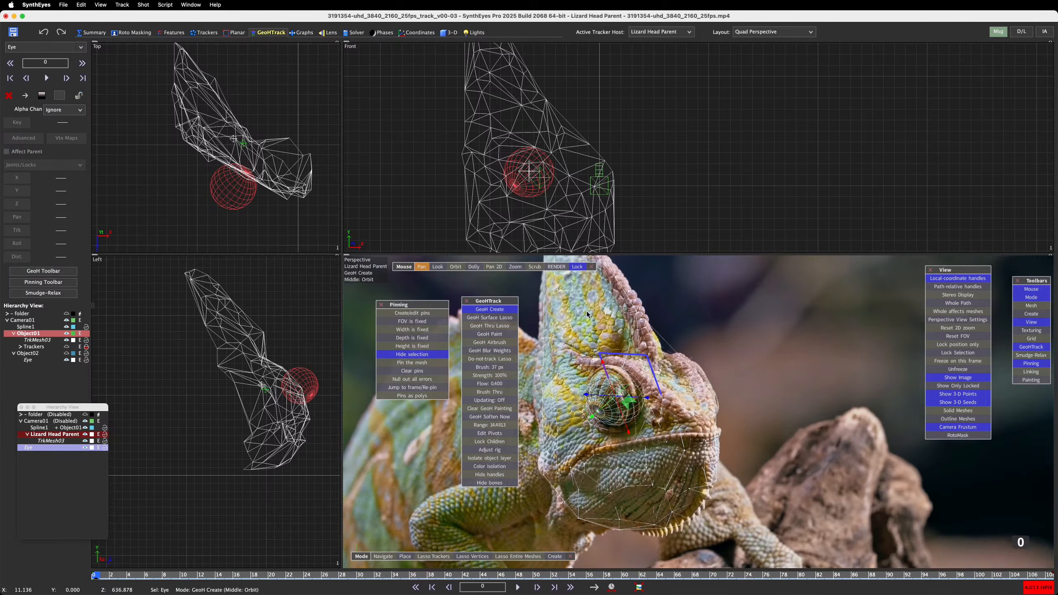
{"action": "left_click", "coordinate": [605, 396]}
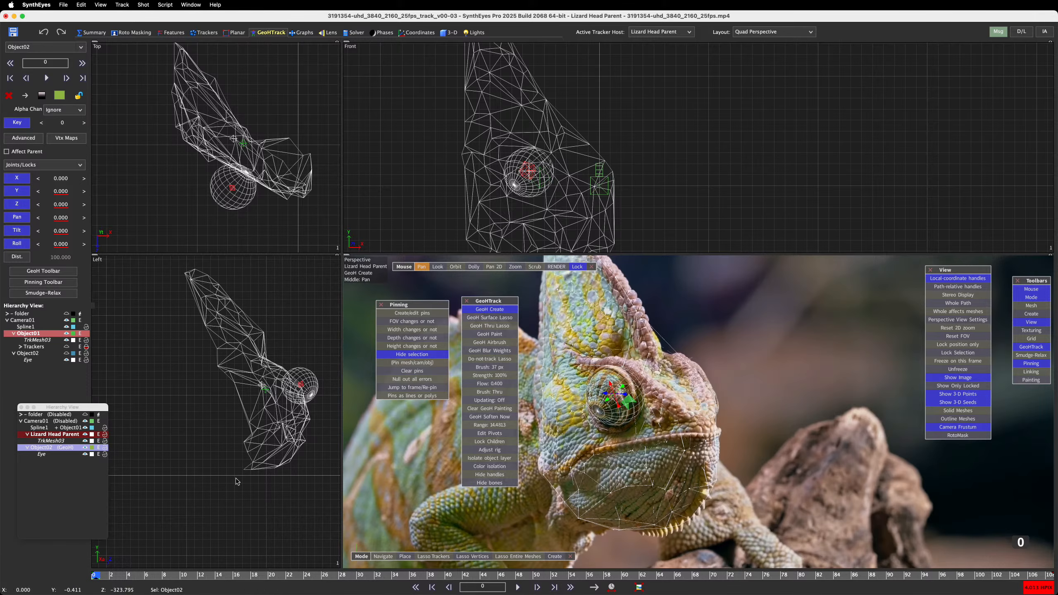
{"action": "left_click", "coordinate": [29, 359]}
{"action": "left_click_drag", "start_coordinate": [34, 337], "coordinate": [35, 336]}
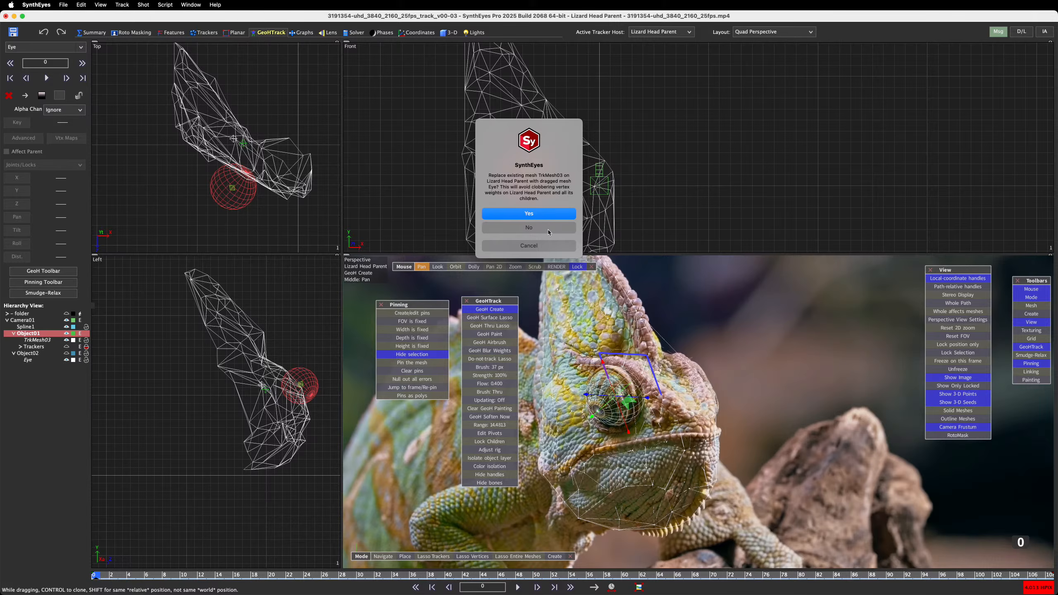
{"action": "left_click", "coordinate": [546, 249]}
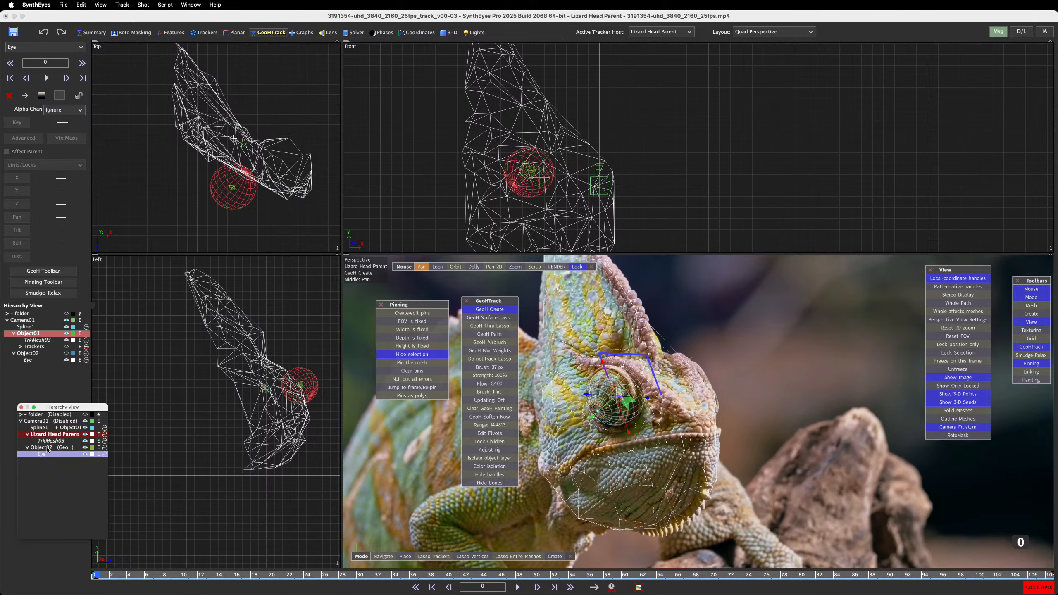
Step: Rename the eye's new GeoH object to Eye Parent and make it a child of Lizard Head Parent
{"action": "left_click", "coordinate": [48, 448]}
{"action": "double_click", "coordinate": [47, 448]}
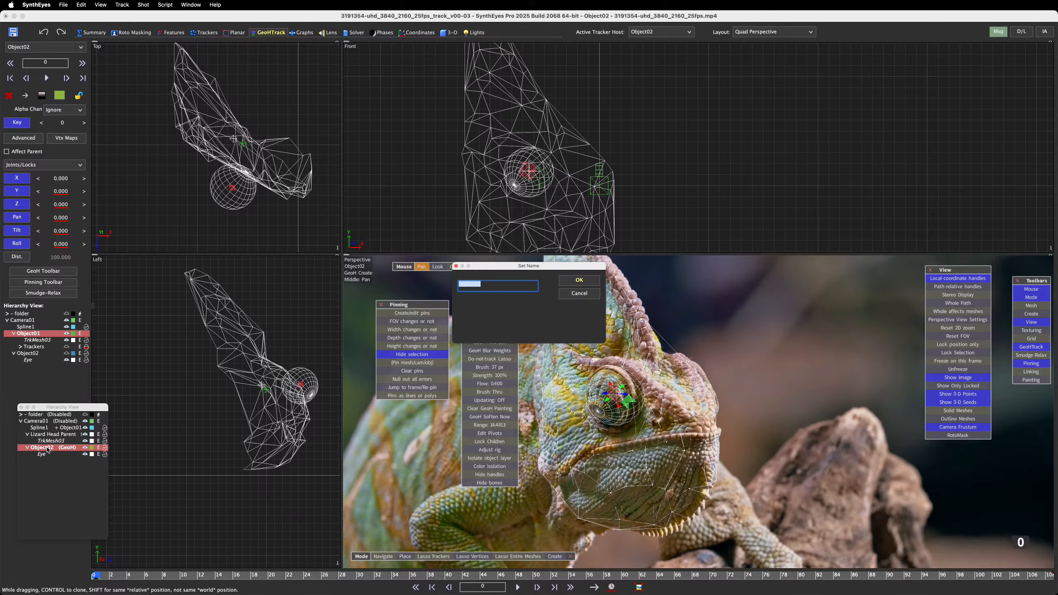
{"action": "type", "text": "Eye Parent"}
{"action": "key", "text": "Return"}
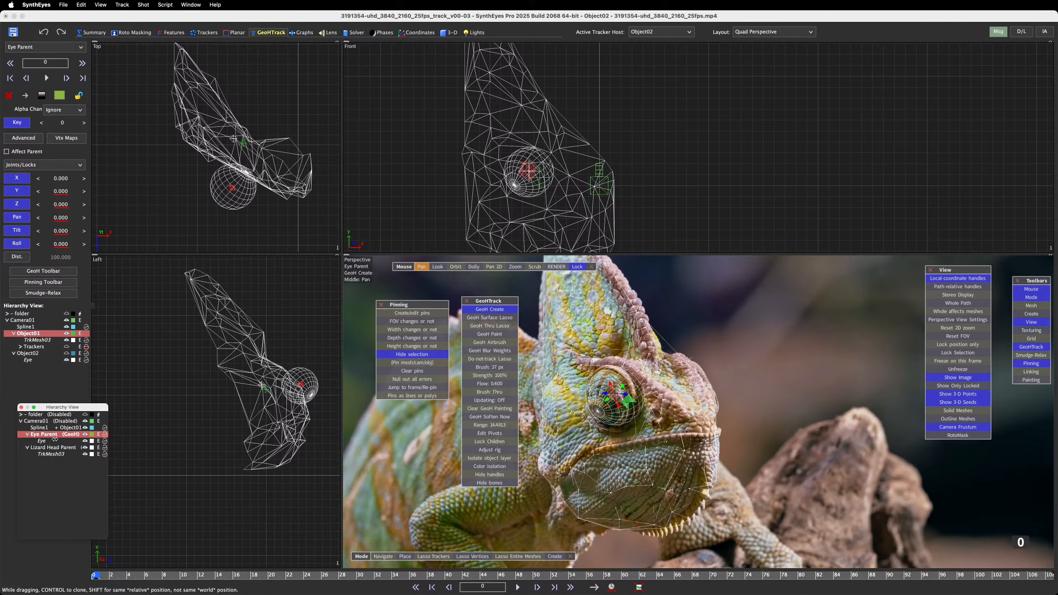
{"action": "left_click_drag", "start_coordinate": [53, 434], "coordinate": [59, 447]}
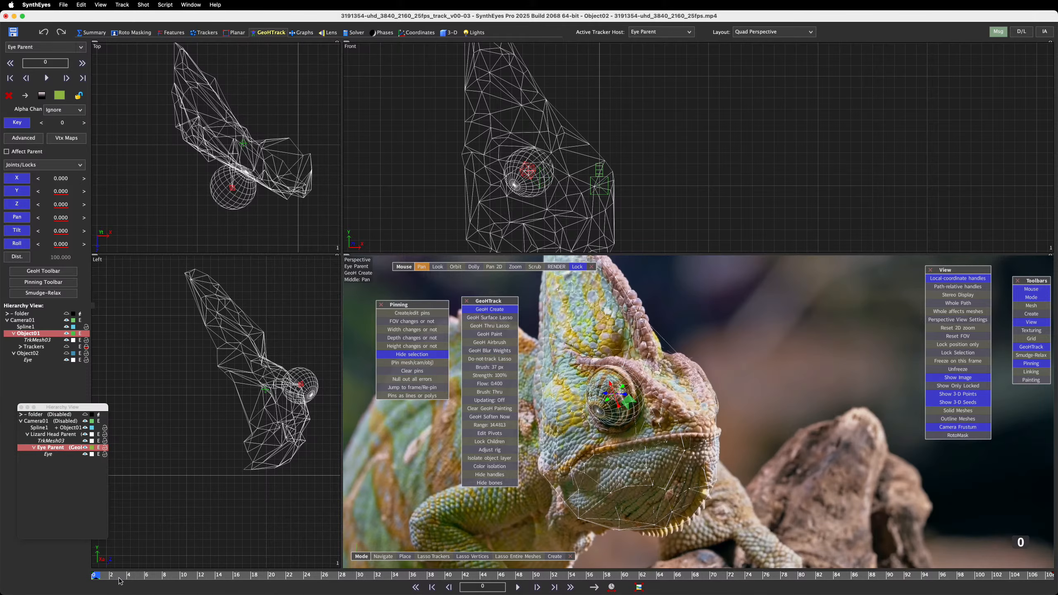
Step: Play the shot to frame 108 and scrub back to frame 0 to review how the eye follows the head
{"action": "key", "text": "space"}
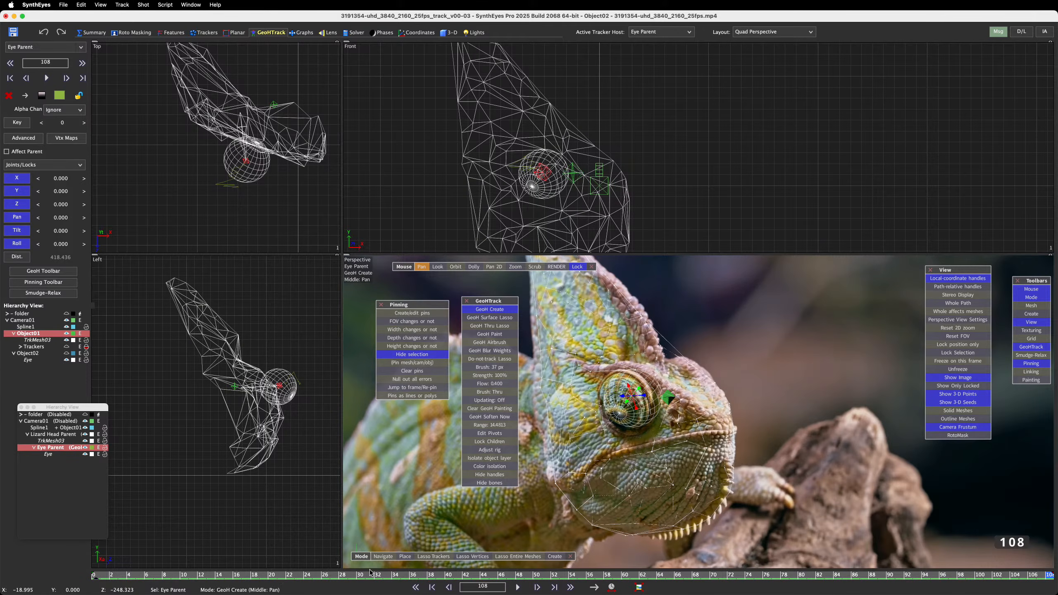
{"action": "left_click_drag", "start_coordinate": [353, 574], "coordinate": [83, 560]}
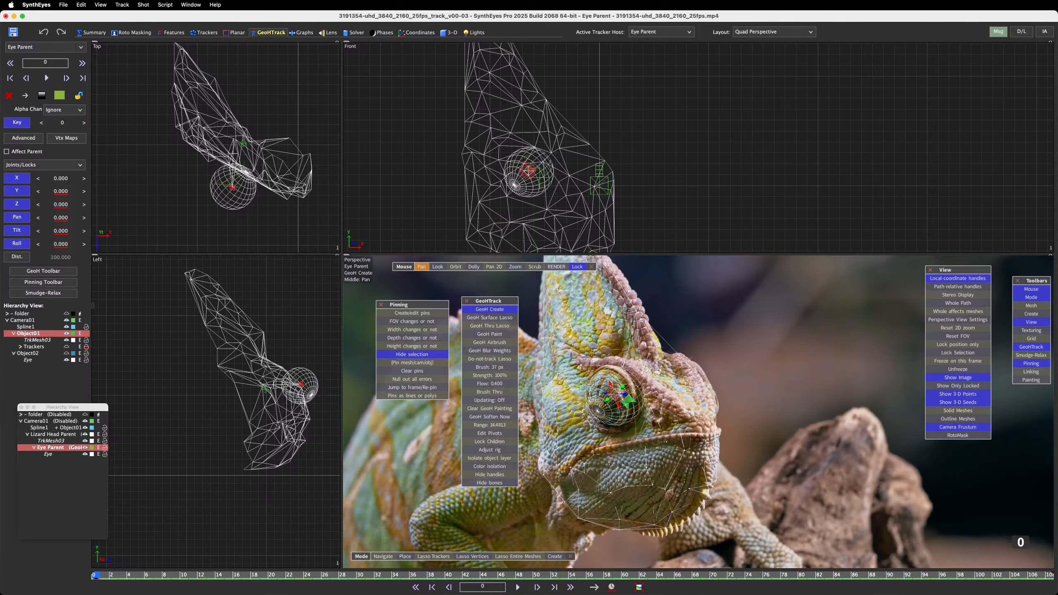
{"action": "key", "text": "super+Tab"}
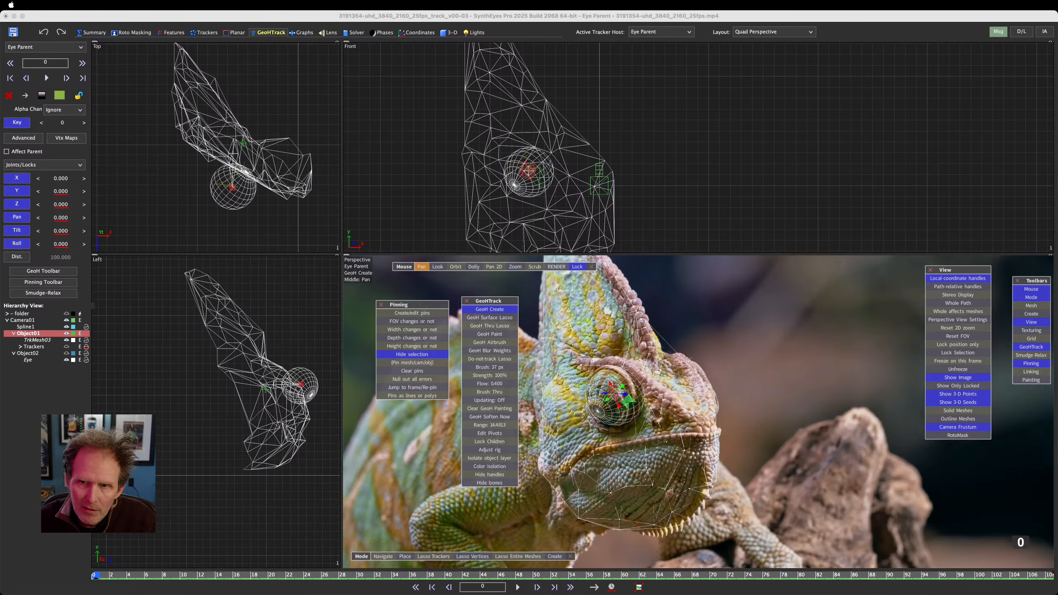
Step: In the Trackers workspace, add a tracker for Eye Parent beside the chameleon's pupil at frame 108
{"action": "left_click", "coordinate": [204, 33]}
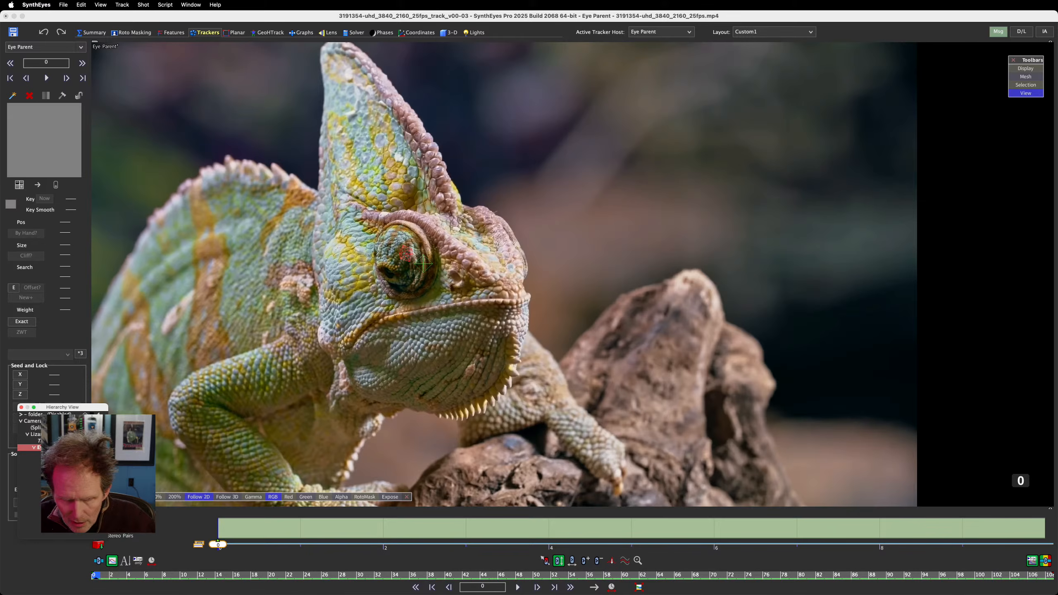
{"action": "left_click", "coordinate": [429, 263]}
{"action": "left_click", "coordinate": [50, 407]}
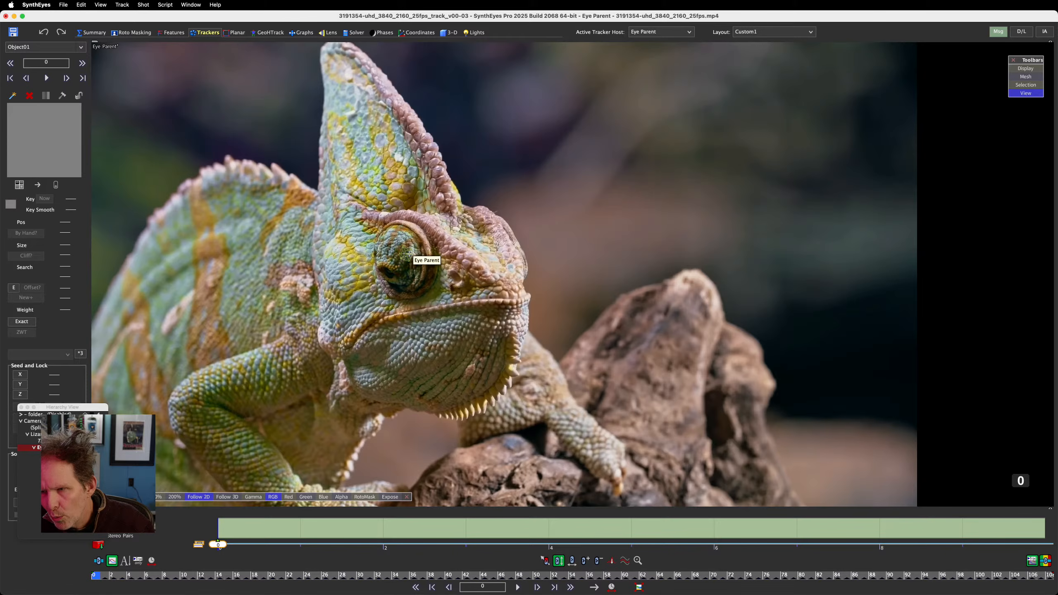
{"action": "mouse_move", "coordinate": [109, 575]}
{"action": "left_mouse_down"}
{"action": "mouse_move", "coordinate": [405, 594]}
{"action": "mouse_move", "coordinate": [322, 582]}
{"action": "mouse_move", "coordinate": [102, 579]}
{"action": "mouse_move", "coordinate": [1049, 594]}
{"action": "mouse_move", "coordinate": [95, 580]}
{"action": "left_mouse_up"}
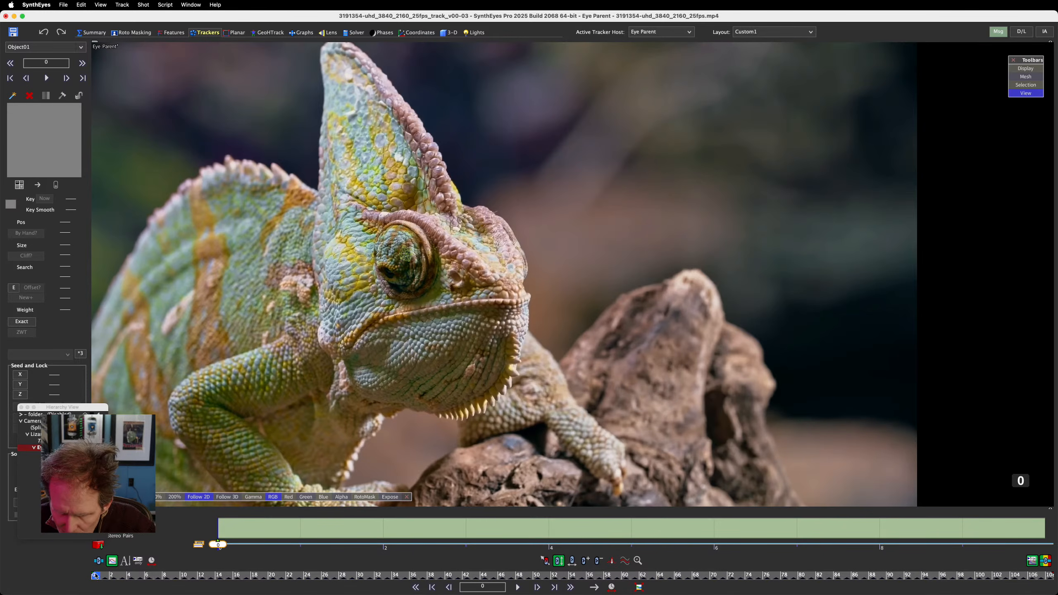
{"action": "left_click_drag", "start_coordinate": [96, 573], "coordinate": [1050, 594]}
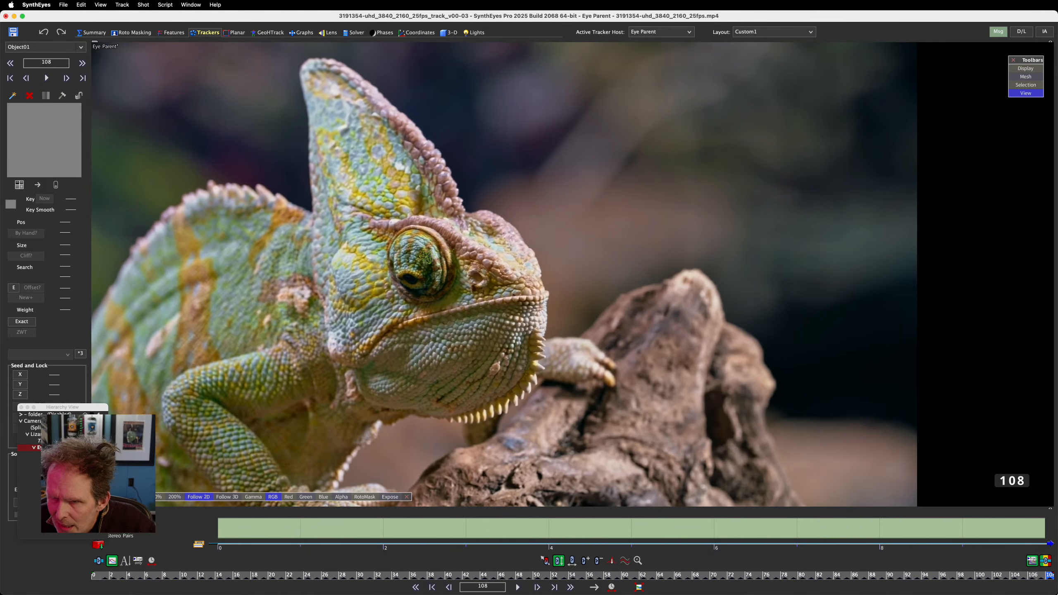
{"action": "left_click", "coordinate": [418, 273]}
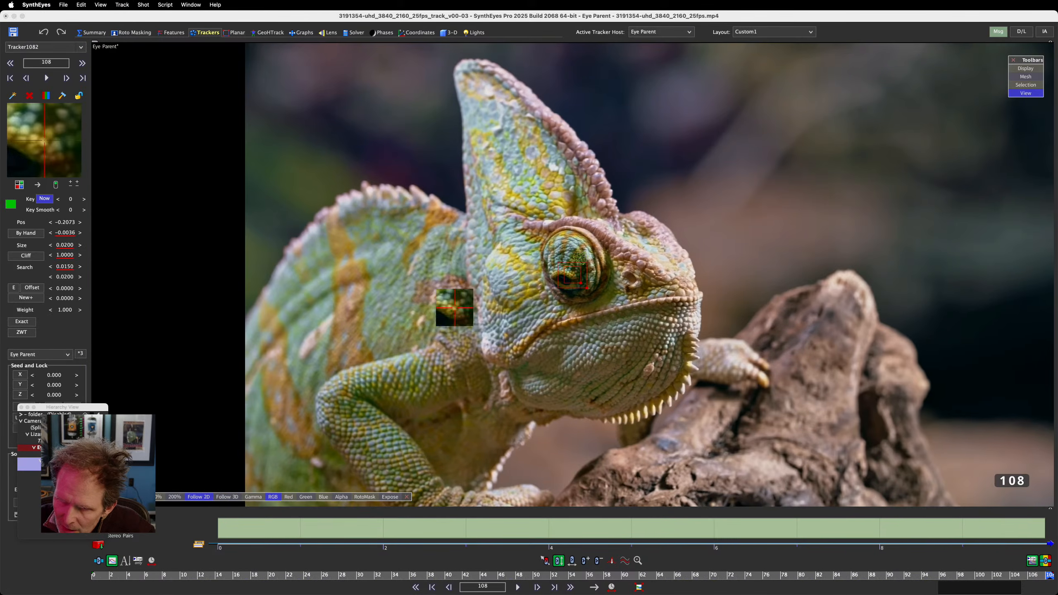
{"action": "scroll", "coordinate": [481, 259], "scroll_direction": "up", "scroll_amount": 5}
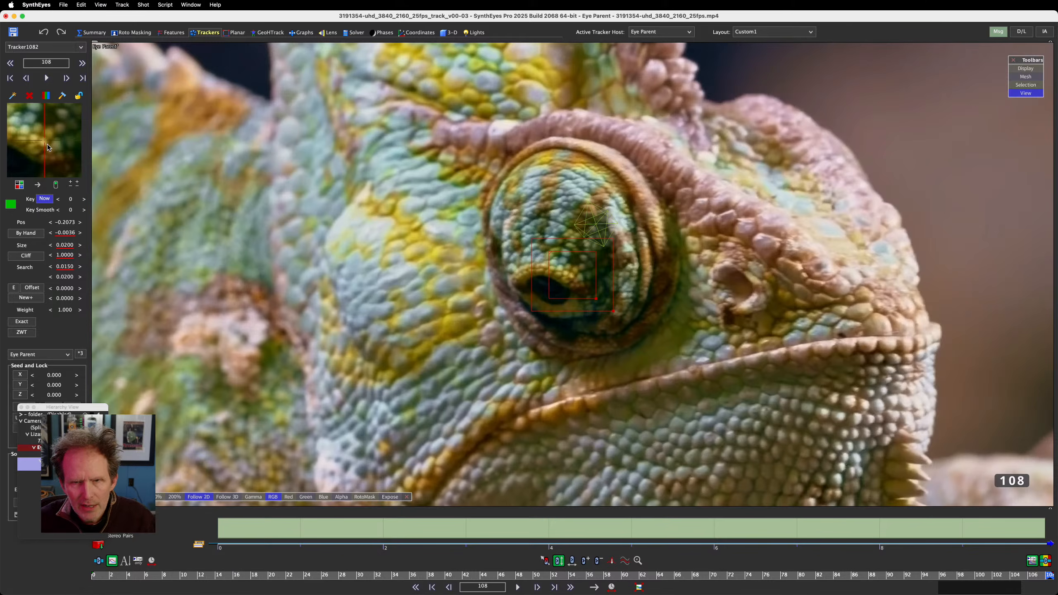
Step: Set the eye tracker to track backward, shrink it to about 0.0072, and enlarge its search area to about 0.0428 by 0.0772
{"action": "left_click", "coordinate": [38, 186]}
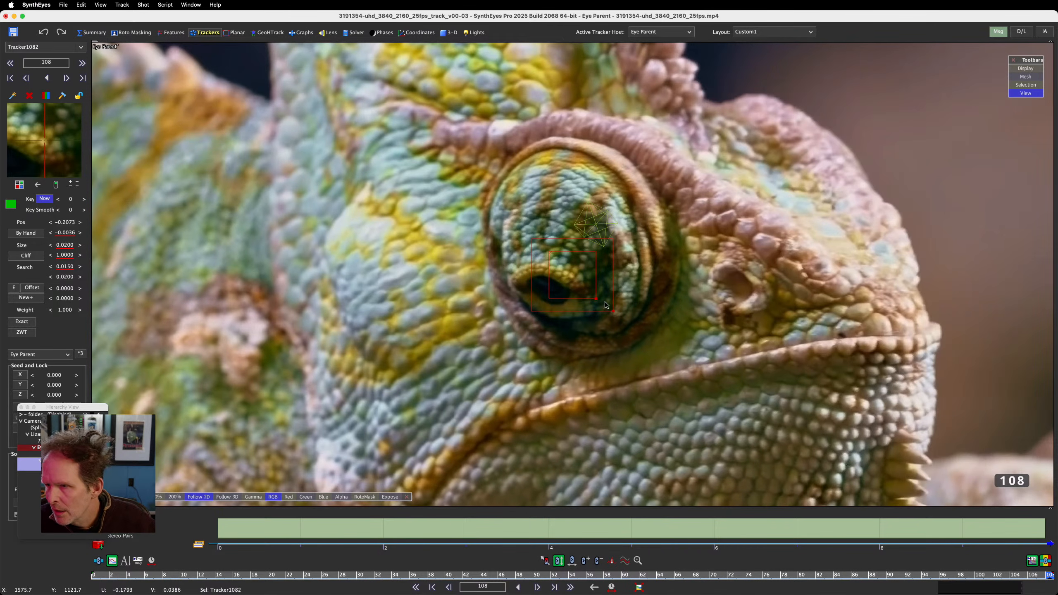
{"action": "left_click_drag", "start_coordinate": [597, 299], "coordinate": [582, 284]}
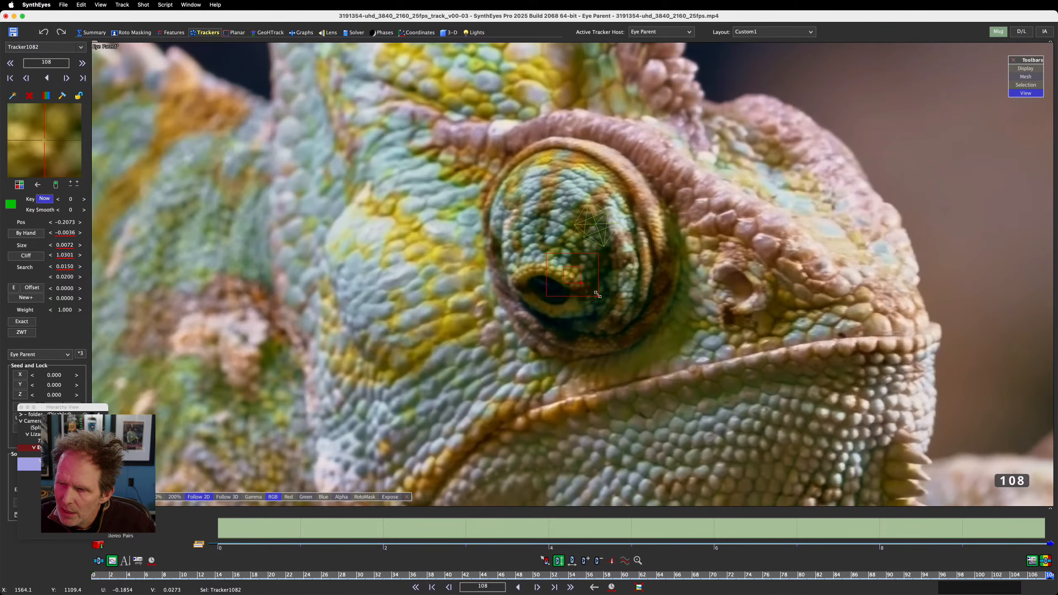
{"action": "left_click_drag", "start_coordinate": [599, 296], "coordinate": [631, 333]}
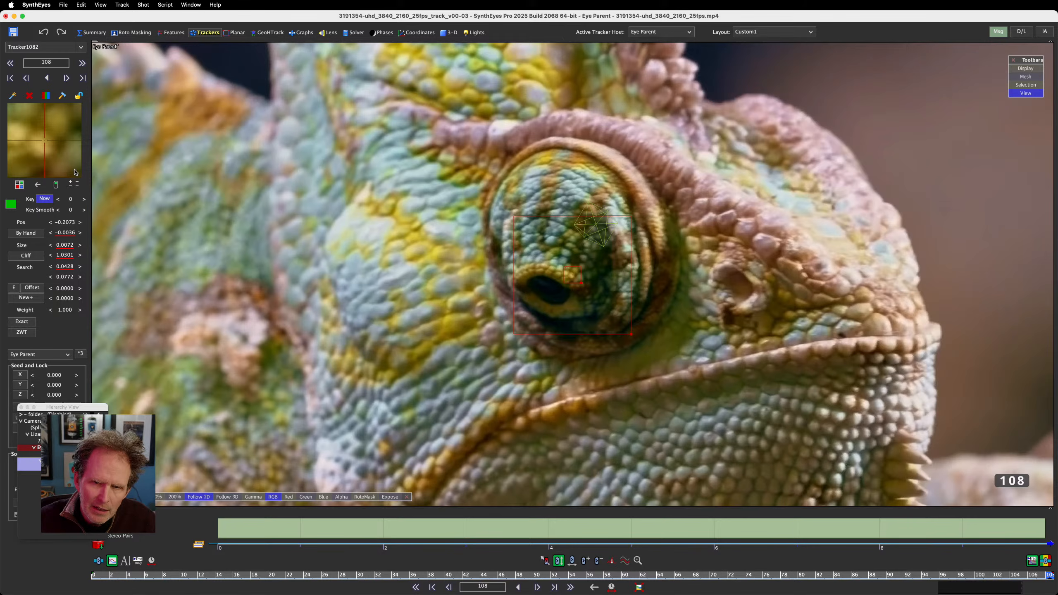
Step: Set the eye tracker's Key interval to 4 frames, with Key Smooth also at 4
{"action": "left_click", "coordinate": [71, 200]}
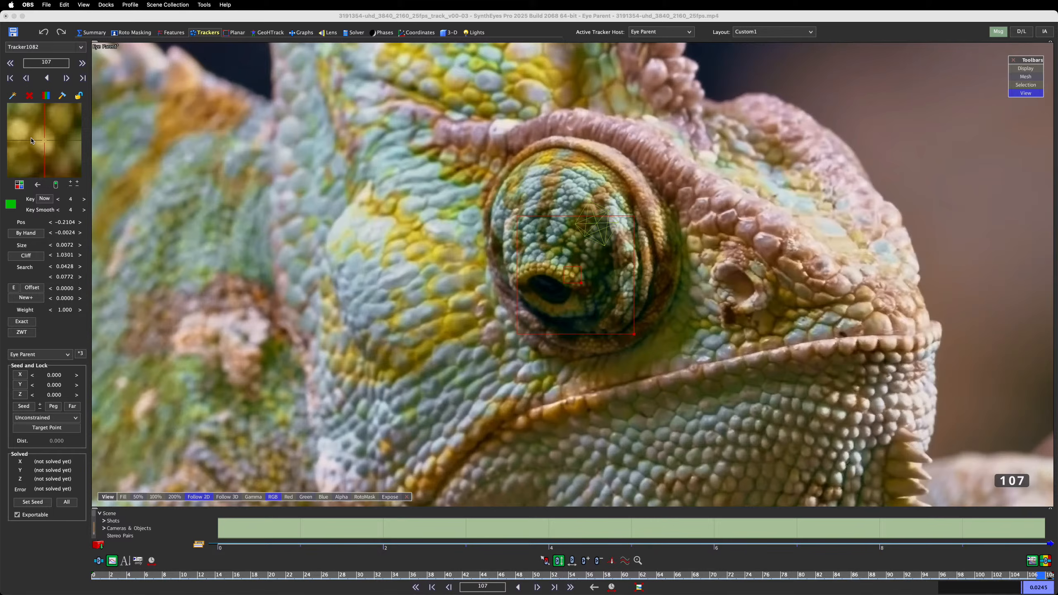
{"action": "left_click", "coordinate": [44, 140]}
{"action": "key", "text": "s"}
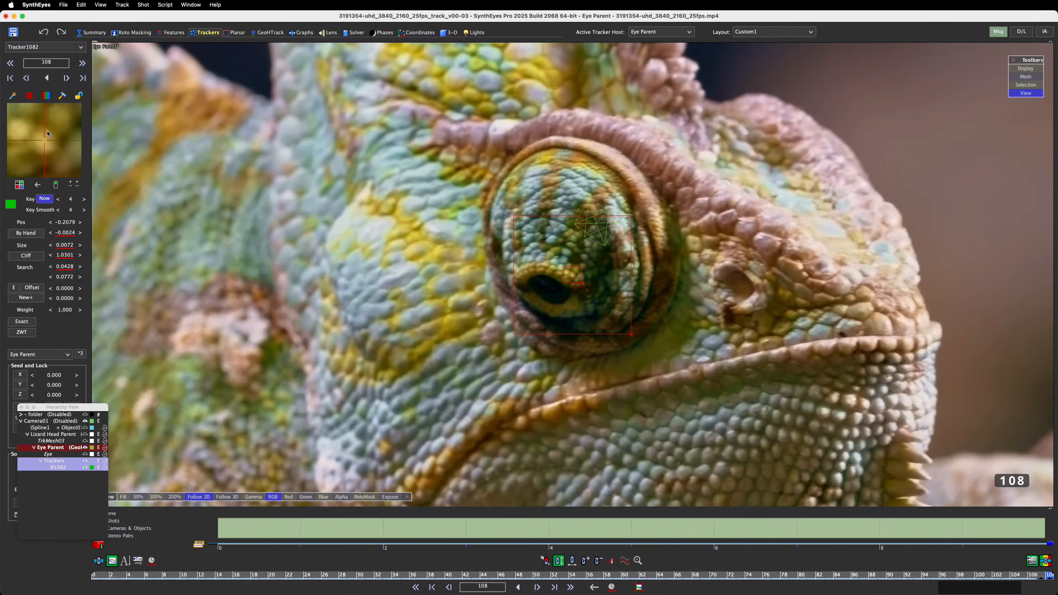
Step: Track the eye tracker backward frame by frame from frame 108 to about frame 102
{"action": "key", "text": "s"}
{"action": "key", "text": "s"}
{"action": "key", "text": "s"}
{"action": "key", "text": "s"}
{"action": "key", "text": "s"}
{"action": "key", "text": "s"}
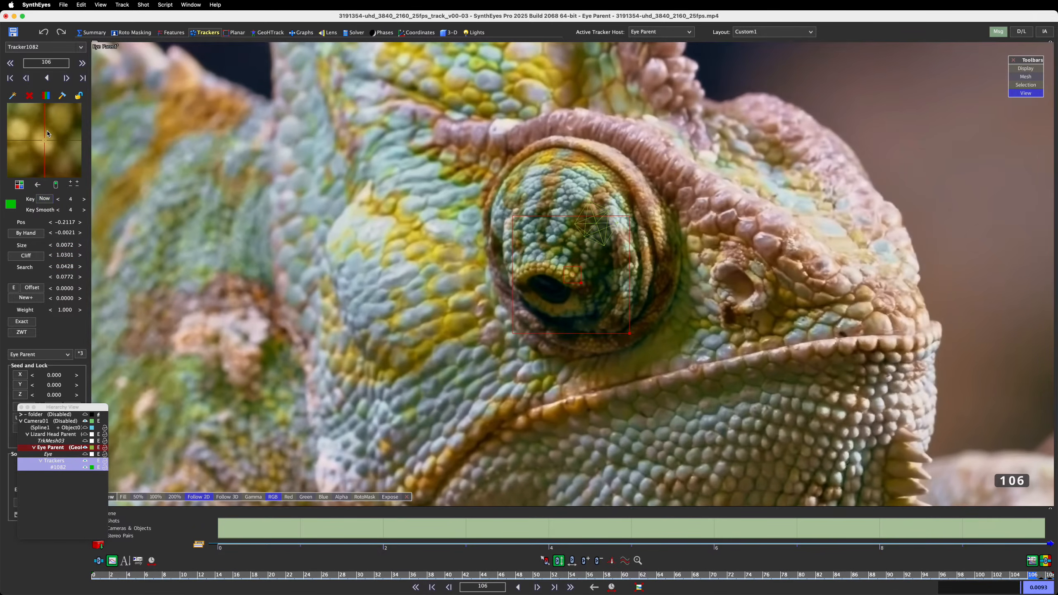
{"action": "key", "text": "s"}
{"action": "key", "text": "s"}
{"action": "key", "text": "d"}
{"action": "key", "text": "d"}
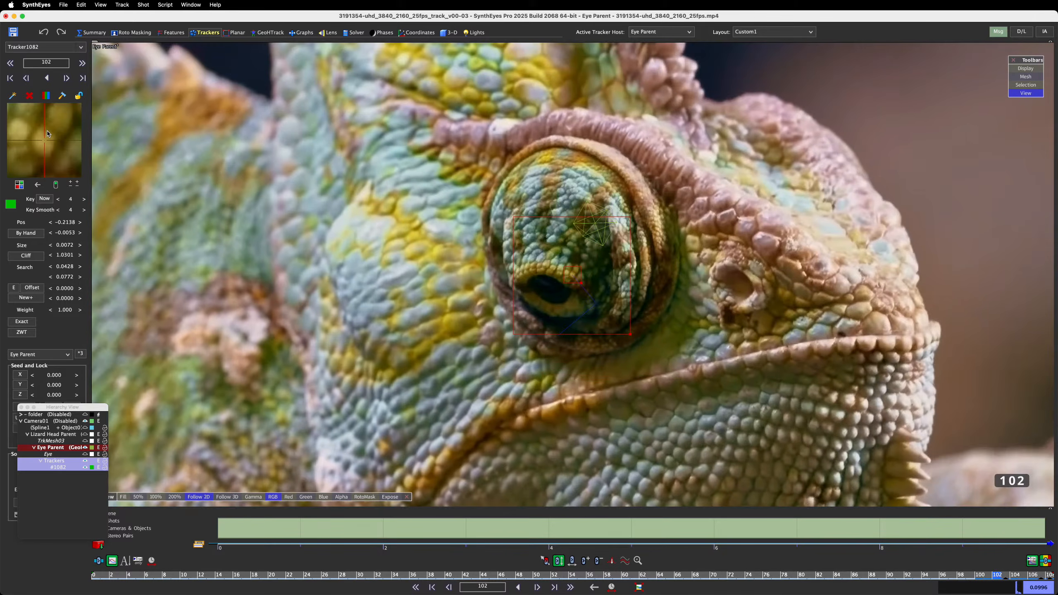
Step: Turn off Follow 2D and correct the tracker's placement beside the pupil between frames 102 and 100
{"action": "key", "text": "s"}
{"action": "key", "text": "s"}
{"action": "key", "text": "d"}
{"action": "key", "text": "d"}
{"action": "key", "text": "5"}
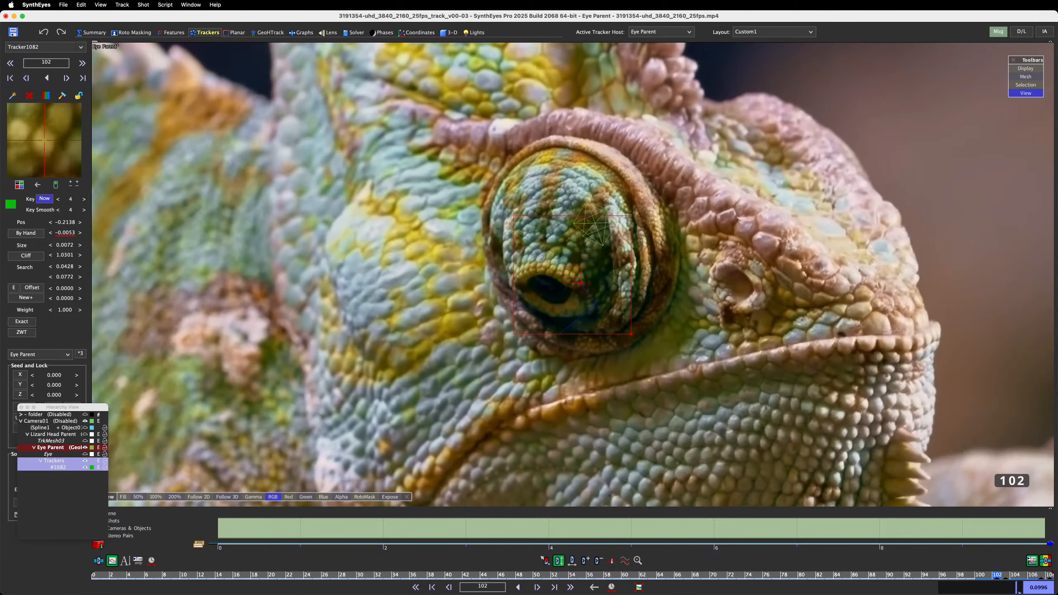
{"action": "key", "text": "s"}
{"action": "left_click_drag", "start_coordinate": [49, 139], "coordinate": [45, 144]}
{"action": "key", "text": "s"}
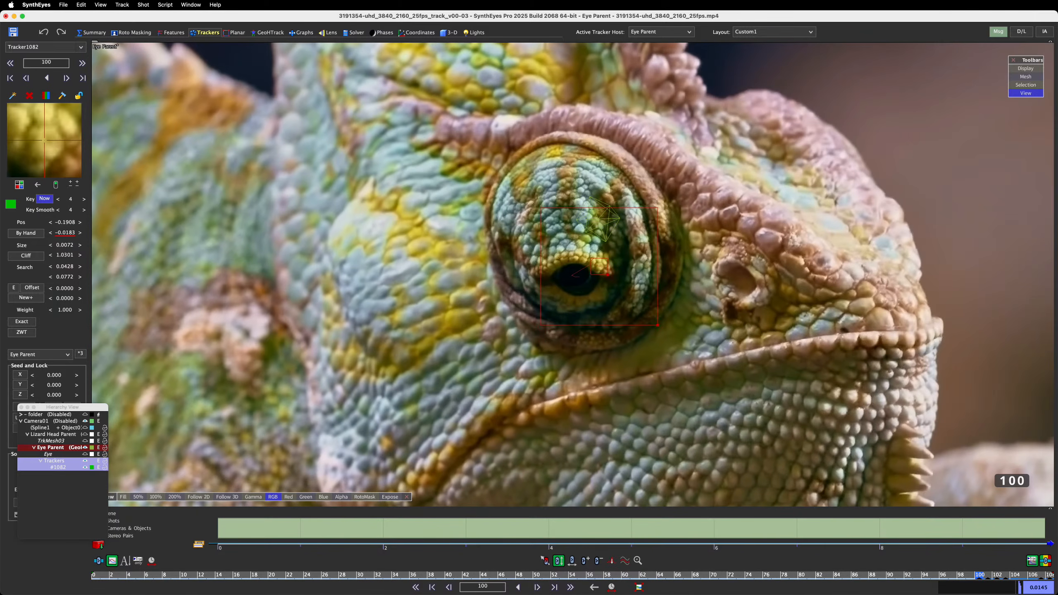
Step: Check the frames around 100 and continue tracking the eye tracker backward to frame 92
{"action": "key", "text": "d"}
{"action": "key", "text": "d"}
{"action": "key", "text": "s"}
{"action": "key", "text": "s"}
{"action": "key", "text": "d"}
{"action": "key", "text": "d"}
{"action": "key", "text": "s"}
{"action": "key", "text": "s"}
{"action": "key", "text": "s"}
{"action": "key", "text": "s"}
{"action": "key", "text": "s"}
{"action": "key", "text": "s"}
{"action": "key", "text": "s"}
{"action": "key", "text": "s"}
{"action": "key", "text": "s"}
{"action": "key", "text": "s"}
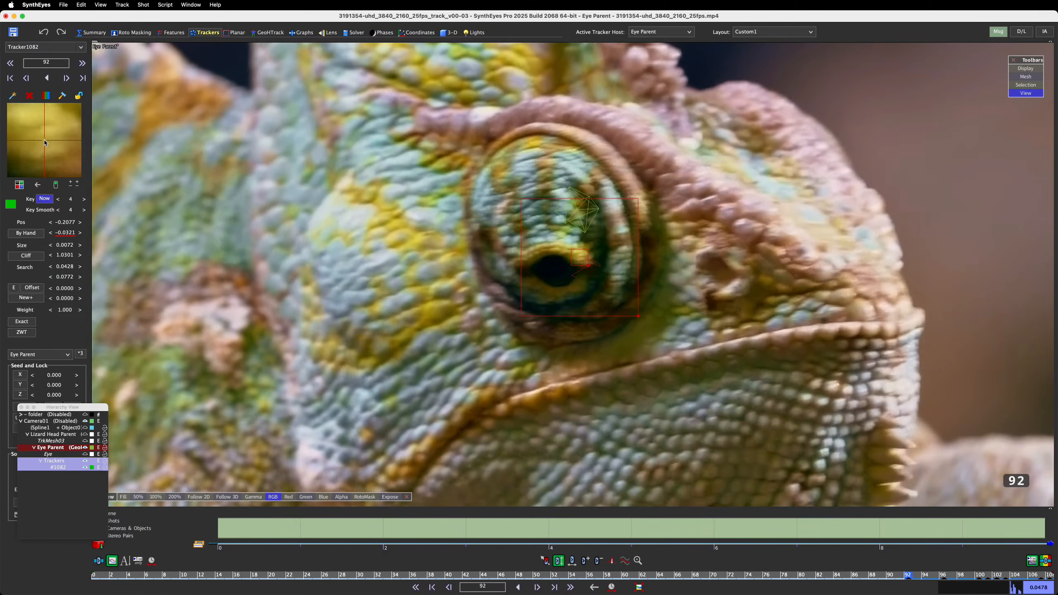
Step: Continue tracking the eye tracker backward from frame 92 to frame 73
{"action": "key", "text": "s"}
{"action": "key", "text": "s"}
{"action": "key", "text": "s"}
{"action": "key", "text": "s"}
{"action": "key", "text": "s"}
{"action": "key", "text": "s"}
{"action": "key", "text": "s"}
{"action": "key", "text": "s"}
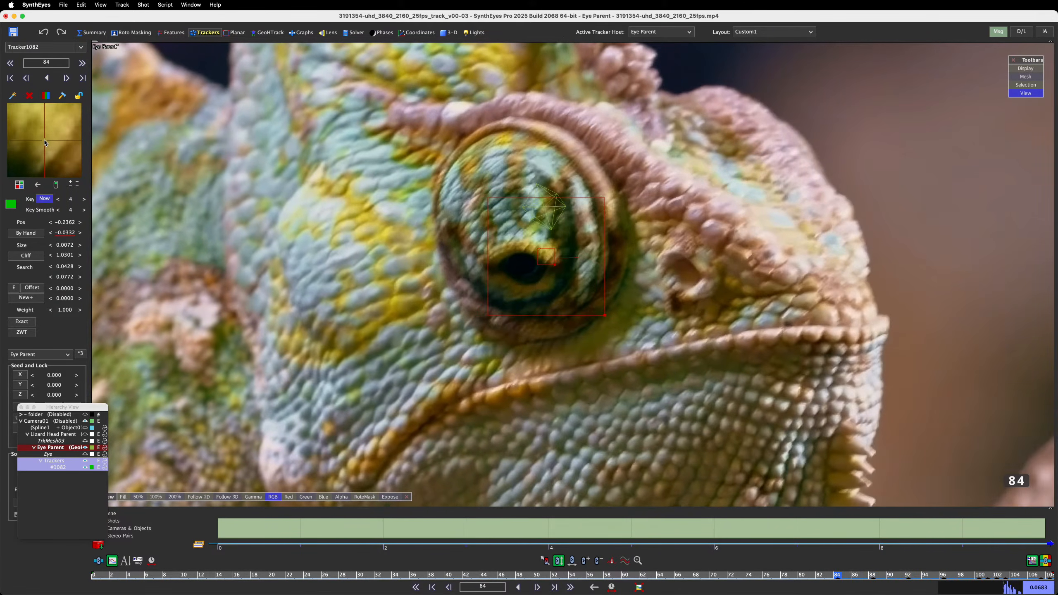
{"action": "key", "text": "s"}
{"action": "key", "text": "s"}
{"action": "key", "text": "s"}
{"action": "key", "text": "s"}
{"action": "key", "text": "s"}
{"action": "key", "text": "s"}
{"action": "key", "text": "s"}
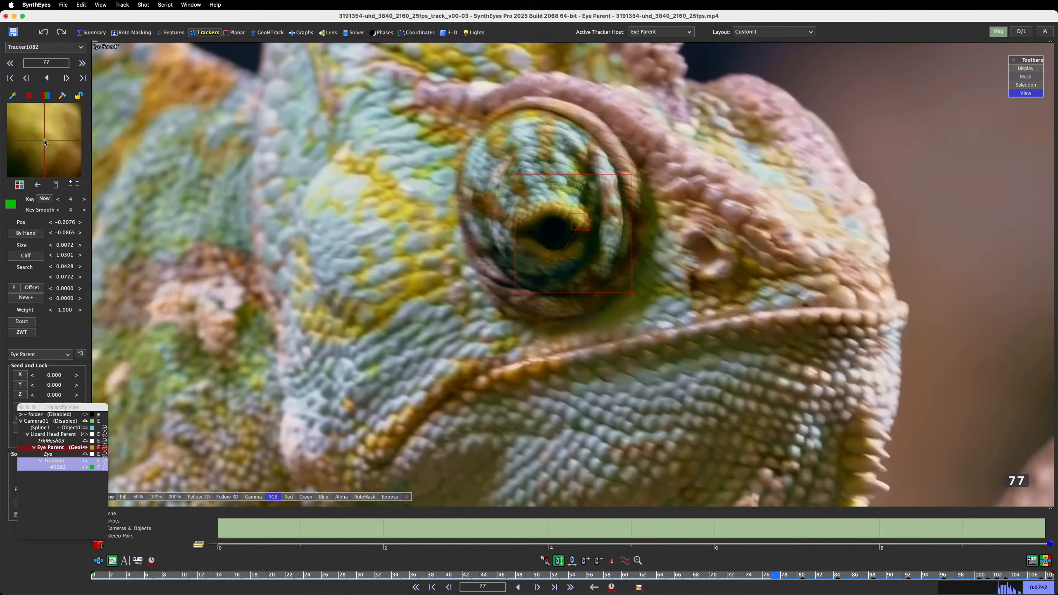
{"action": "key", "text": "s"}
{"action": "key", "text": "s"}
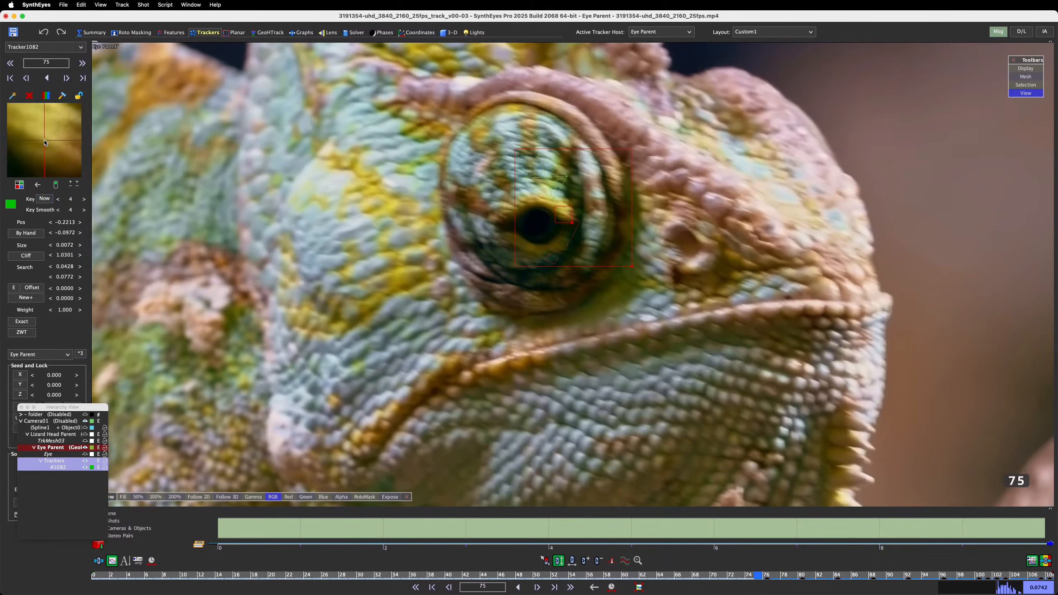
{"action": "key", "text": "s"}
{"action": "key", "text": "s"}
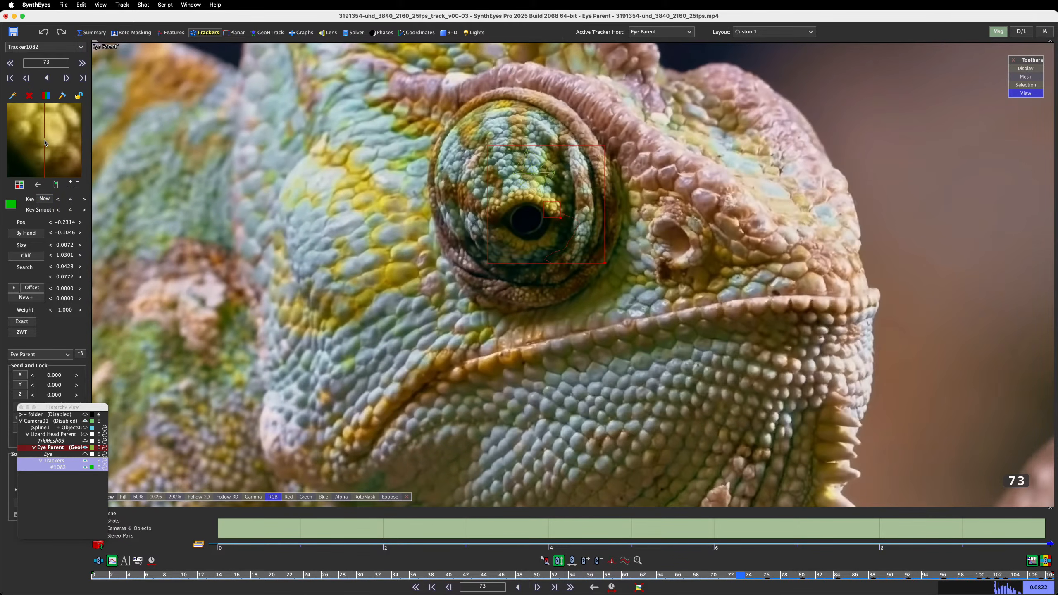
Step: Re-centre the eye tracker on its feature at frame 73, at about -0.2295, -0.1087, and nudge it at frame 76
{"action": "left_click_drag", "start_coordinate": [54, 149], "coordinate": [49, 144]}
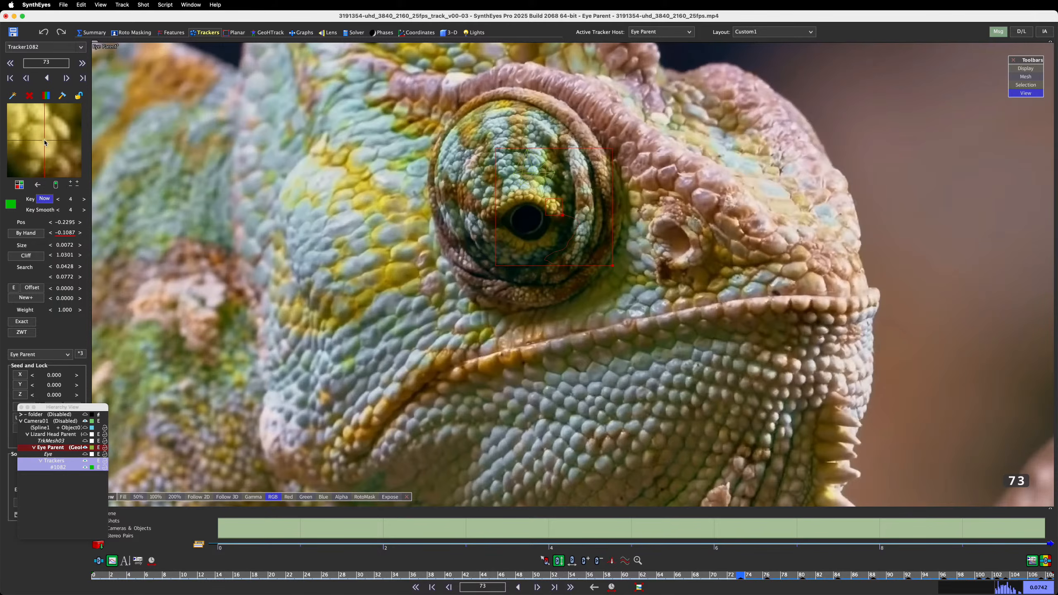
{"action": "key", "text": "d"}
{"action": "key", "text": "d"}
{"action": "key", "text": "d"}
{"action": "left_click_drag", "start_coordinate": [44, 140], "coordinate": [45, 142]}
Step: Step forward to about frame 88 and back to frame 74 to check the tracker against the eye
{"action": "key", "text": "d"}
{"action": "key", "text": "d"}
{"action": "key", "text": "d"}
{"action": "key", "text": "d"}
{"action": "key", "text": "d"}
{"action": "key", "text": "d"}
{"action": "key", "text": "d"}
{"action": "key", "text": "d"}
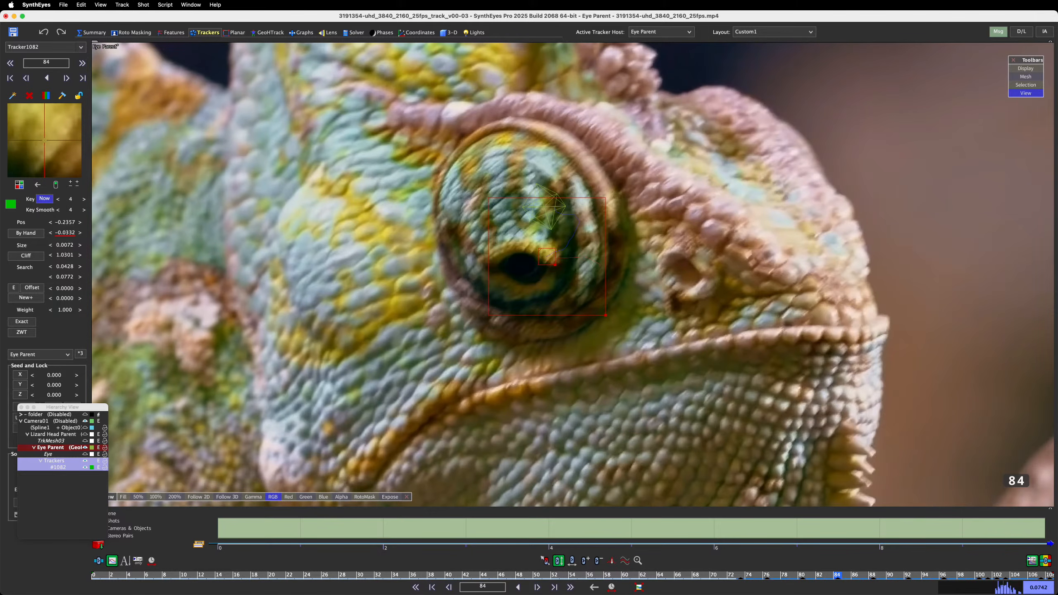
{"action": "key", "text": "d"}
{"action": "key", "text": "d"}
{"action": "key", "text": "d"}
{"action": "key", "text": "d"}
{"action": "key", "text": "s"}
{"action": "key", "text": "s"}
{"action": "key", "text": "s"}
{"action": "key", "text": "s"}
{"action": "key", "text": "s"}
{"action": "key", "text": "s"}
{"action": "key", "text": "s"}
{"action": "key", "text": "s"}
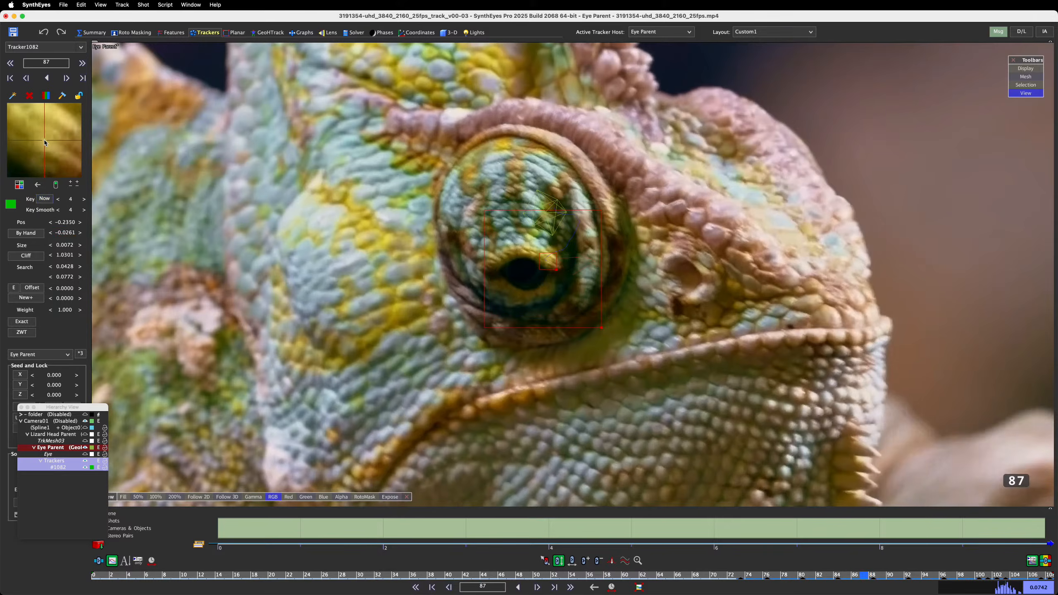
{"action": "key", "text": "s"}
{"action": "key", "text": "s"}
{"action": "key", "text": "s"}
{"action": "key", "text": "s"}
{"action": "key", "text": "s"}
{"action": "key", "text": "s"}
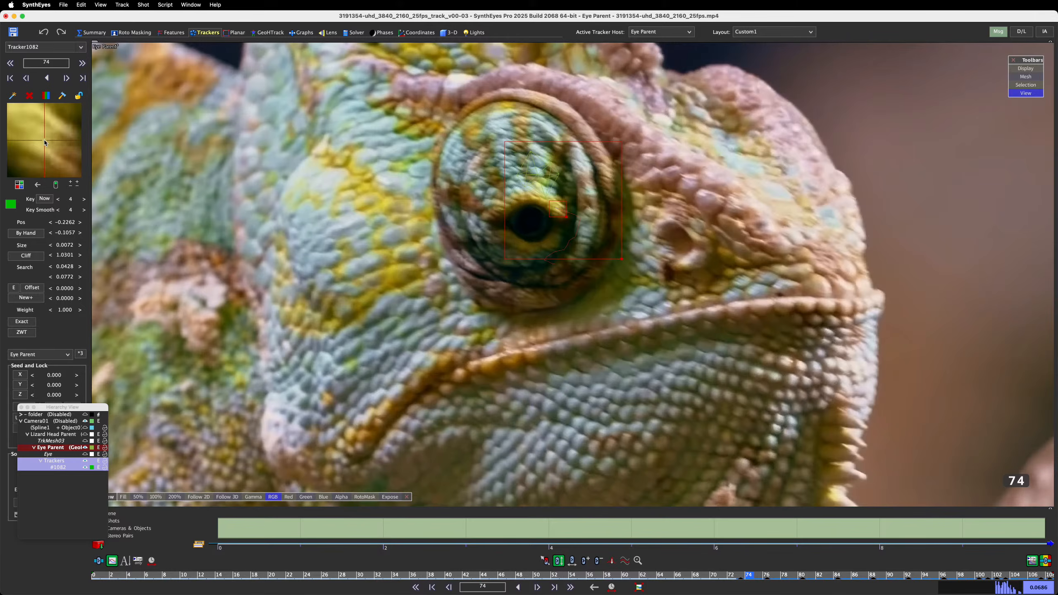
Step: Track backward past frame 67, then return to frame 68 and key the eye tracker there at about -0.2286, -0.1148
{"action": "key", "text": "s"}
{"action": "key", "text": "s"}
{"action": "key", "text": "s"}
{"action": "key", "text": "s"}
{"action": "key", "text": "s"}
{"action": "key", "text": "s"}
{"action": "key", "text": "s"}
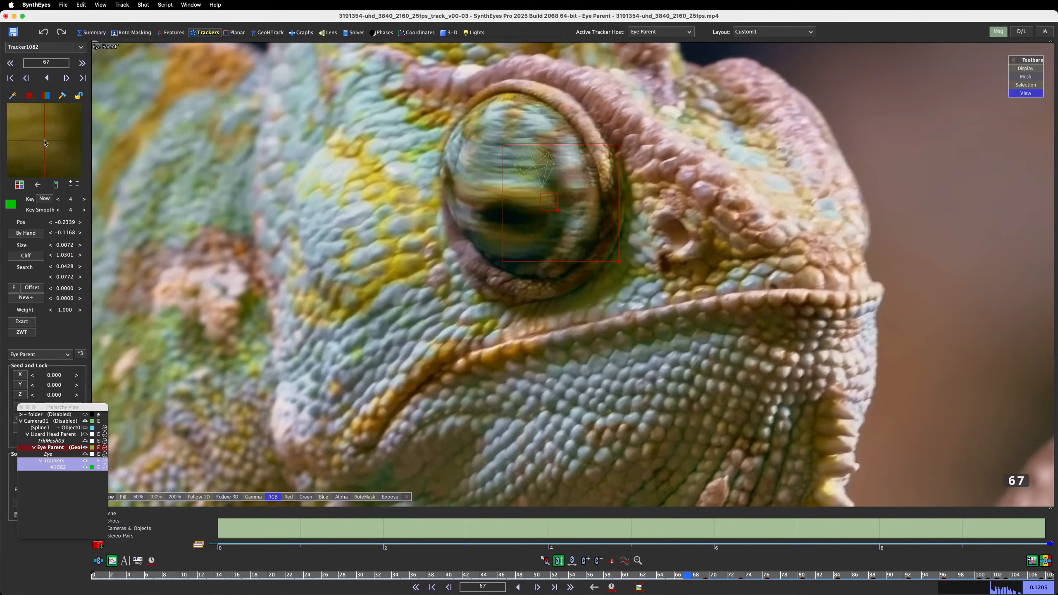
{"action": "key", "text": "s"}
{"action": "key", "text": "d"}
{"action": "key", "text": "d"}
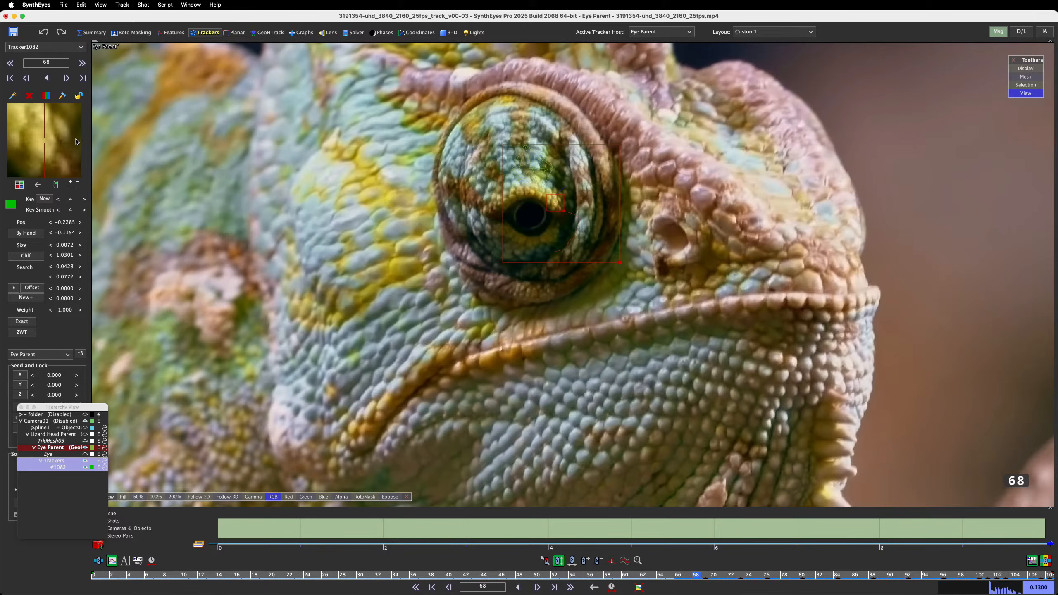
{"action": "left_click_drag", "start_coordinate": [76, 142], "coordinate": [76, 140]}
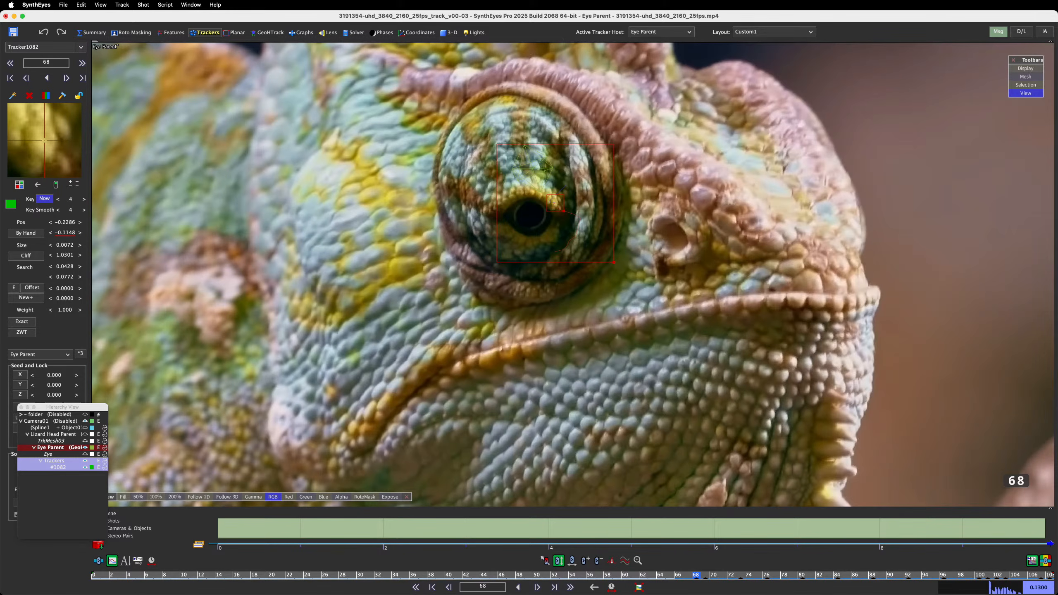
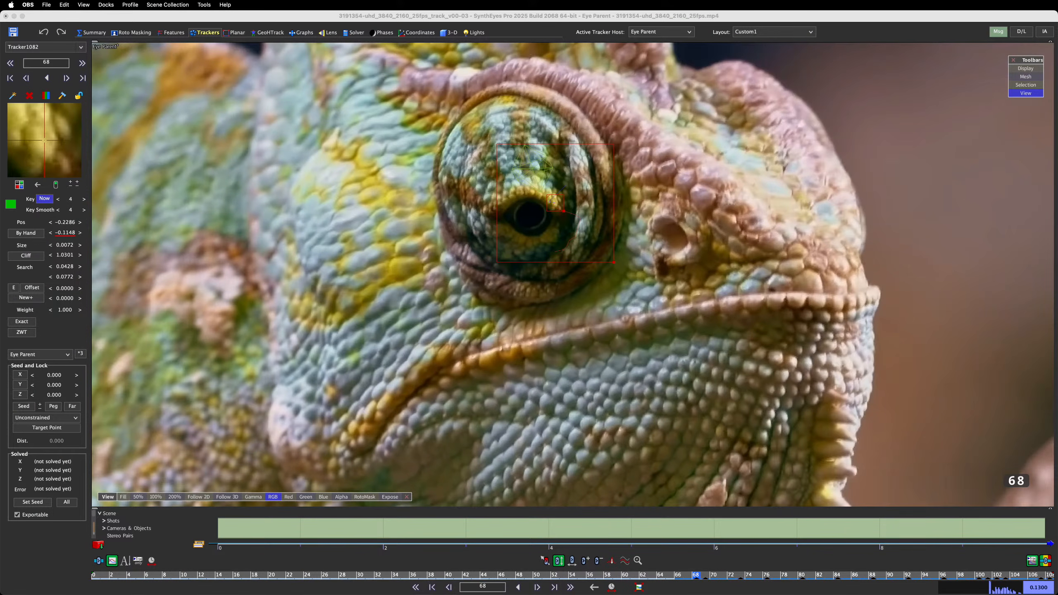
{"action": "left_click", "coordinate": [46, 141]}
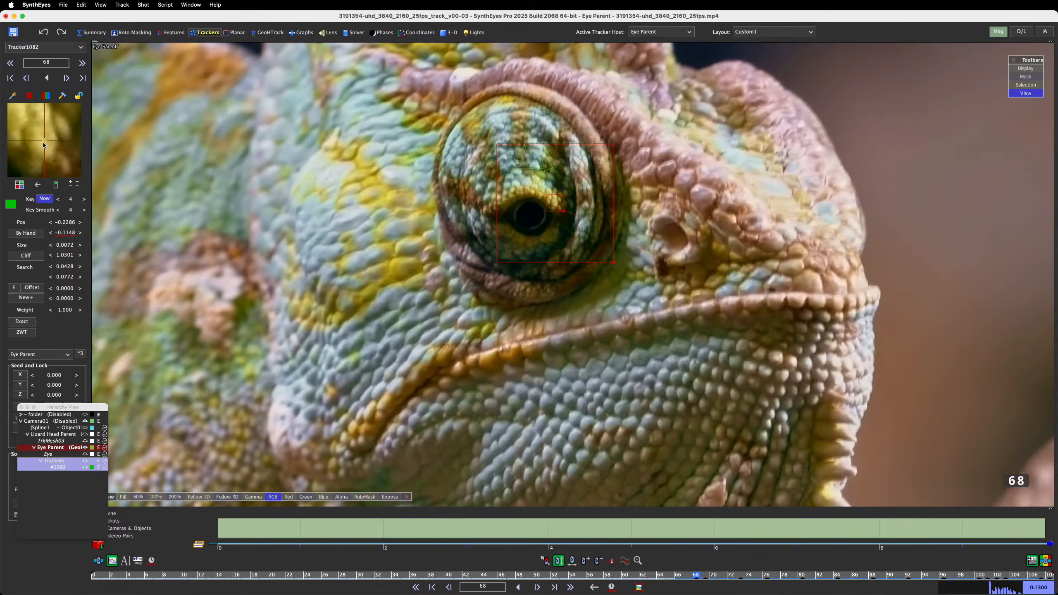
Step: Key the eye tracker by hand on the motion-blurred eye at frame 67, at about -0.2485, -0.1180, and at frame 66
{"action": "key", "text": "comma"}
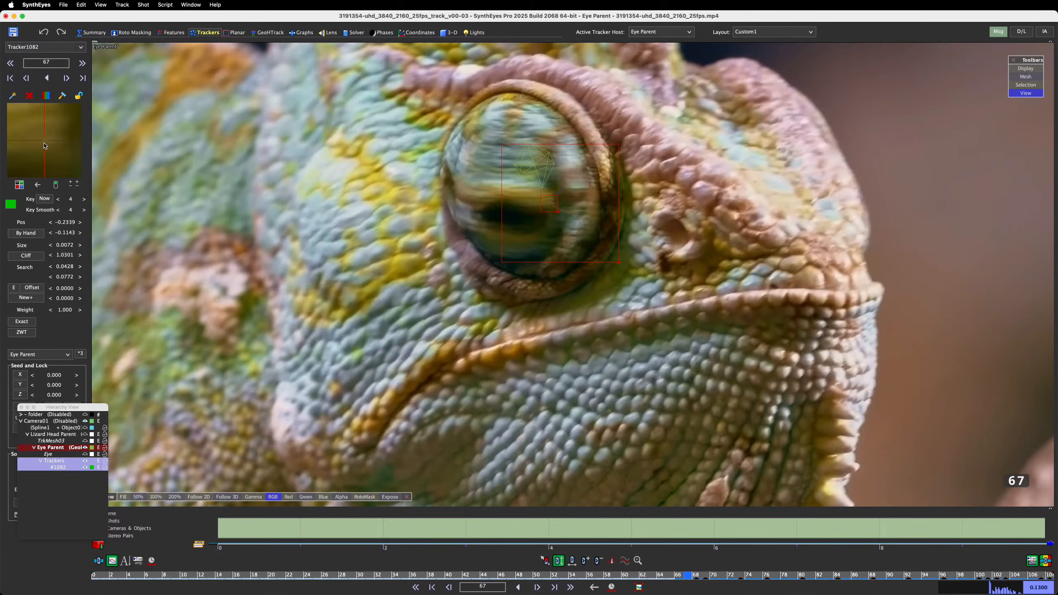
{"action": "left_click_drag", "start_coordinate": [41, 147], "coordinate": [43, 147]}
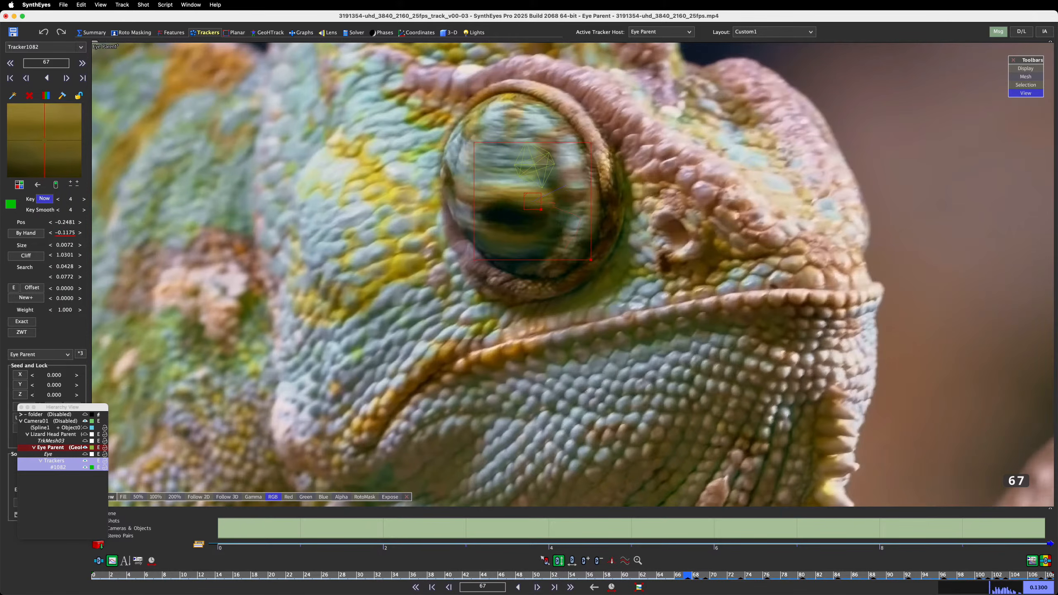
{"action": "left_click_drag", "start_coordinate": [46, 144], "coordinate": [46, 142]}
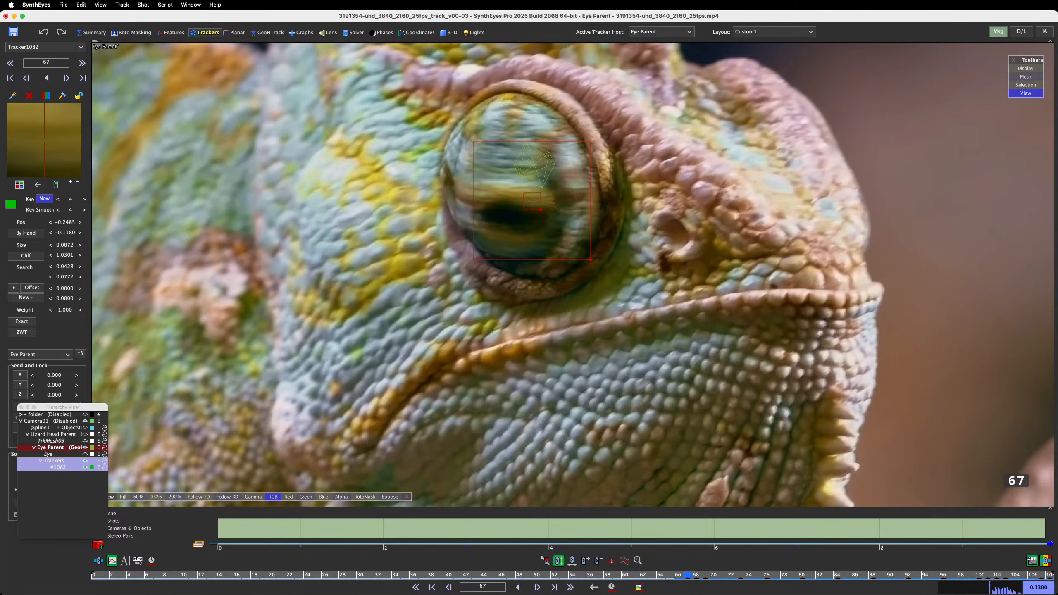
{"action": "key", "text": "period"}
{"action": "key", "text": "comma"}
{"action": "key", "text": "comma"}
{"action": "left_click_drag", "start_coordinate": [44, 142], "coordinate": [42, 84]}
Step: Correct the eye tracker's position beside the pupil at frame 65, then track it backward to frame 63
{"action": "key", "text": "comma"}
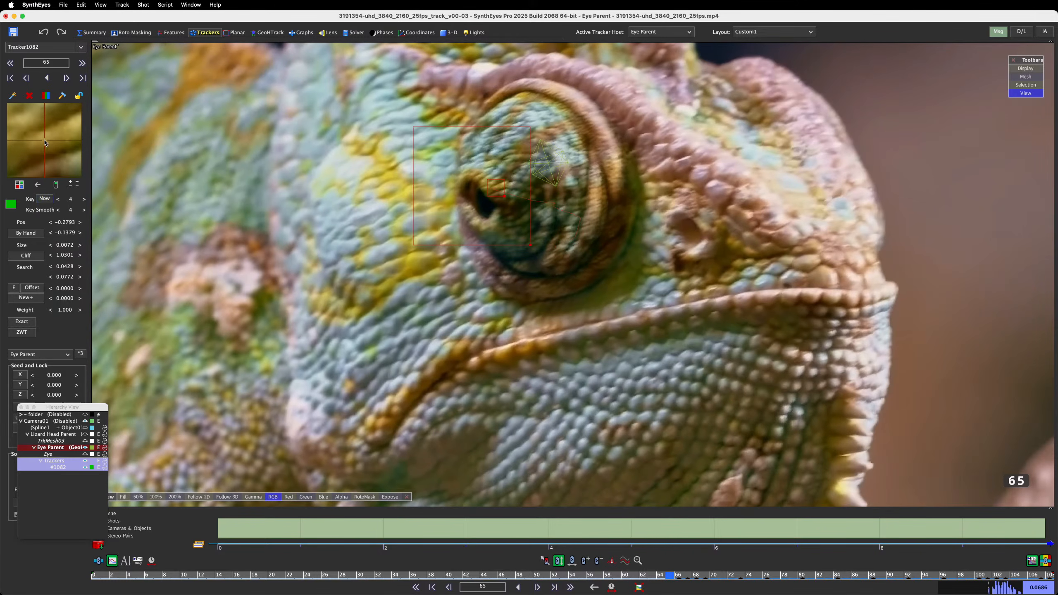
{"action": "left_click_drag", "start_coordinate": [45, 140], "coordinate": [47, 143]}
{"action": "key", "text": "comma"}
{"action": "scroll", "coordinate": [573, 278], "scroll_direction": "up", "scroll_amount": 3}
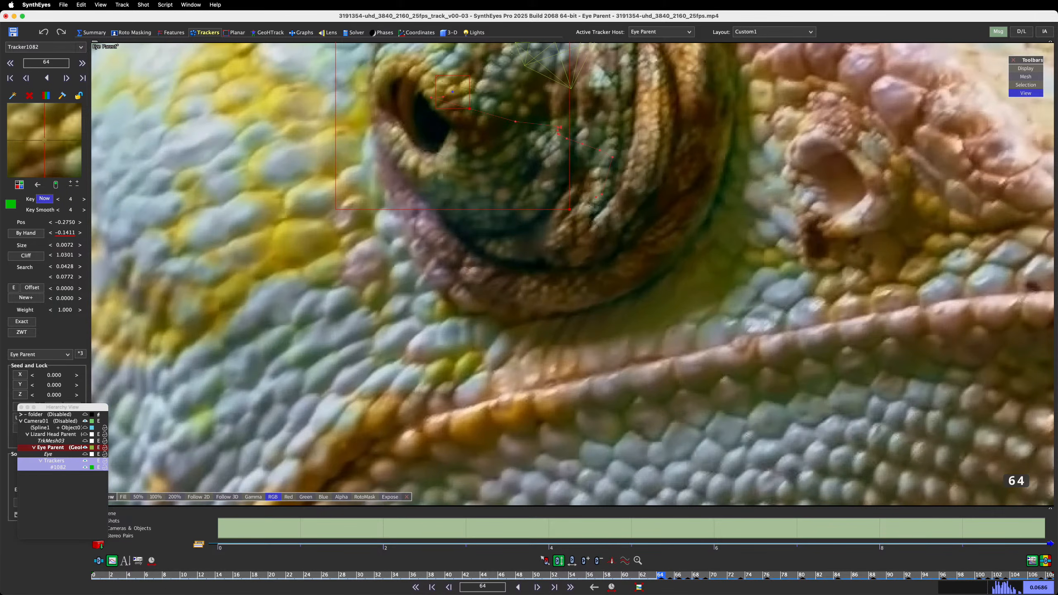
{"action": "key", "text": "comma"}
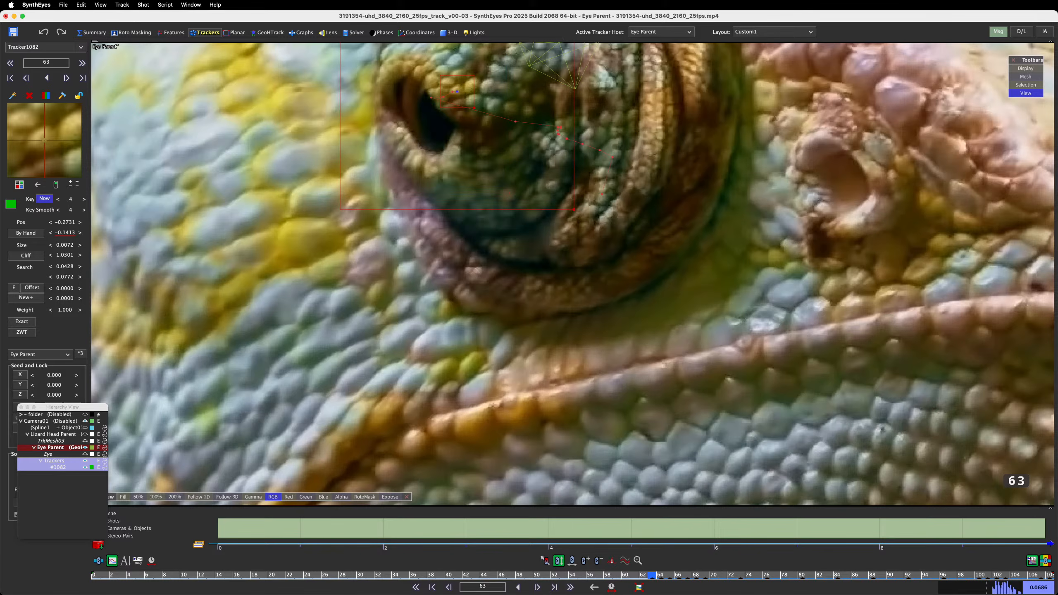
Step: Move the eye tracker back beside the pupil at frame 61, at about -0.2758, -0.1549, and turn on Follow 2D
{"action": "key", "text": "comma"}
{"action": "key", "text": "comma"}
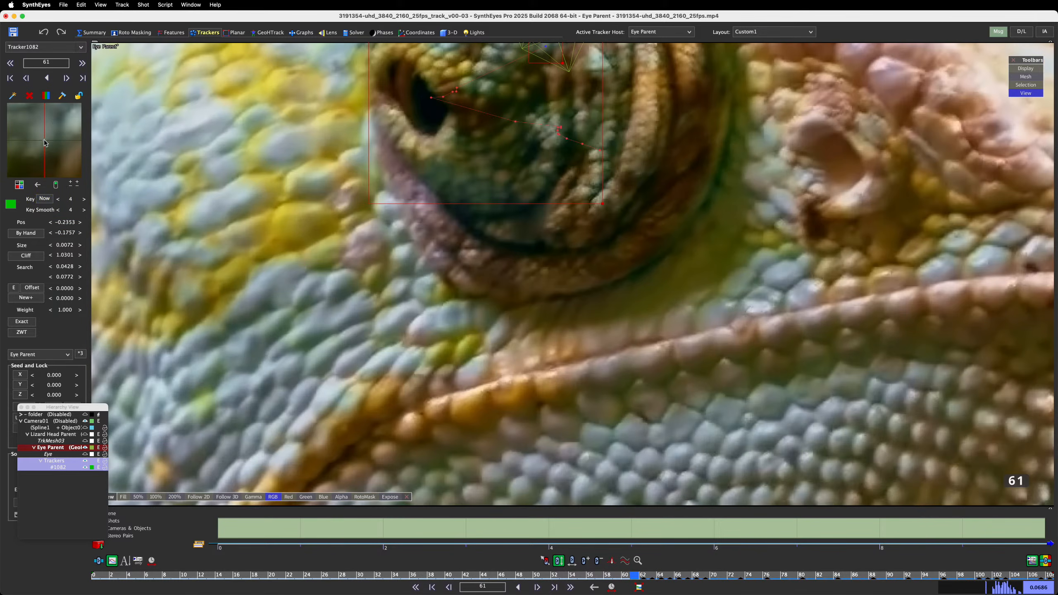
{"action": "left_click_drag", "start_coordinate": [44, 140], "coordinate": [264, 82]}
{"action": "left_click_drag", "start_coordinate": [445, 73], "coordinate": [451, 74]}
{"action": "key", "text": "5"}
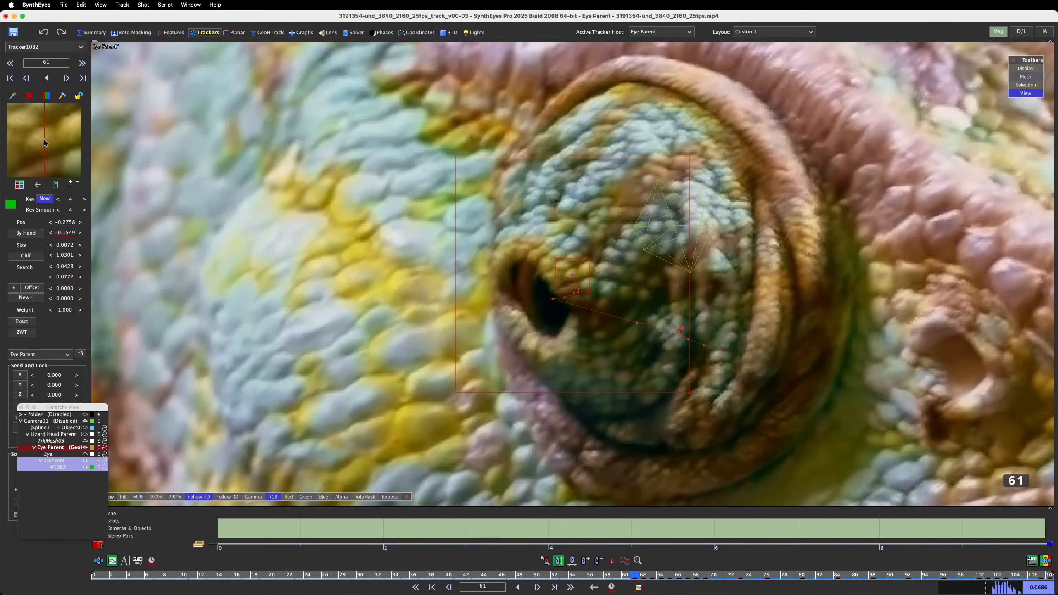
Step: Track the eye tracker backward from frame 61 to frame 57 and nudge it there to about -0.2920, -0.1327
{"action": "key", "text": "comma"}
{"action": "key", "text": "comma"}
{"action": "key", "text": "comma"}
{"action": "key", "text": "comma"}
{"action": "key", "text": "comma"}
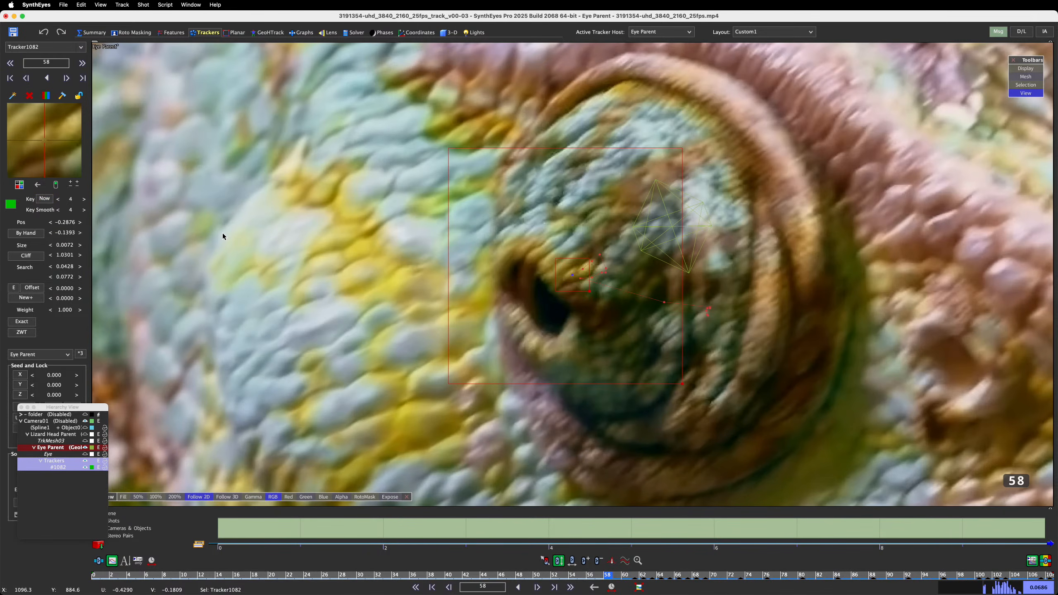
{"action": "key", "text": "period"}
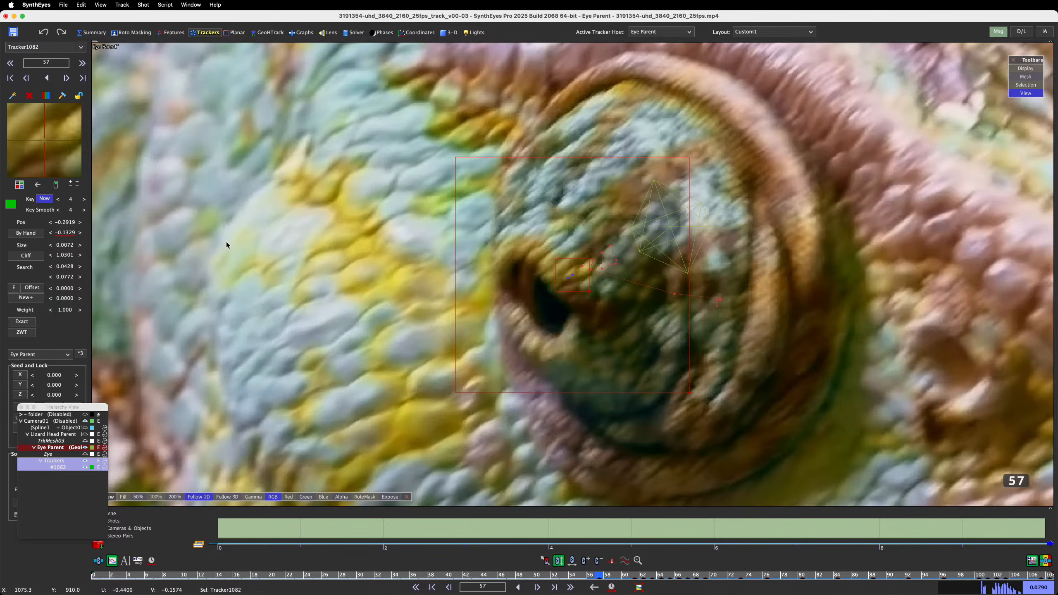
{"action": "left_click_drag", "start_coordinate": [45, 141], "coordinate": [47, 140]}
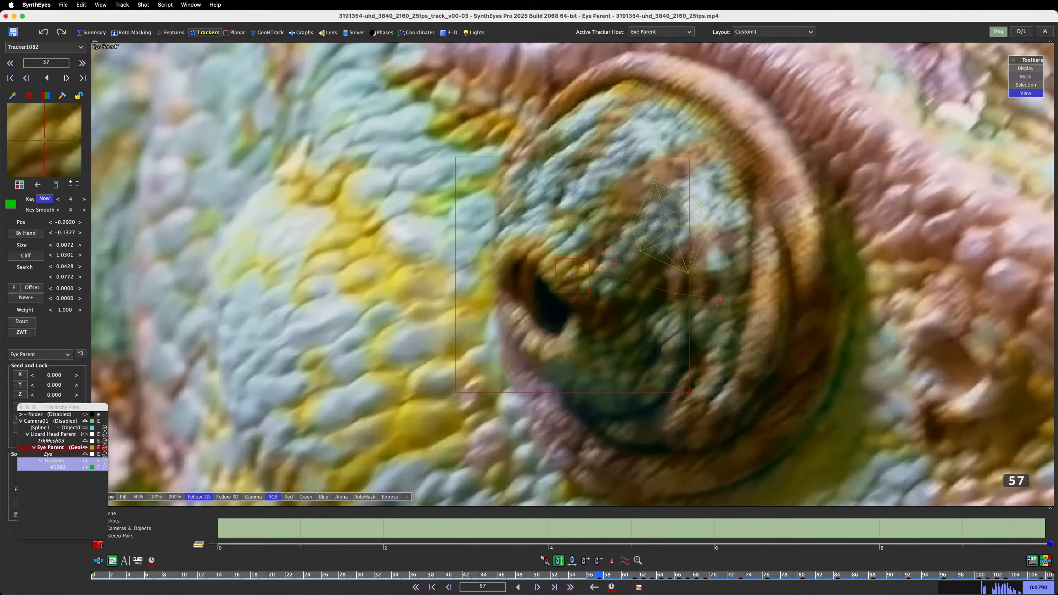
Step: Compare frames 55 and 57, key the eye tracker at frame 55 at about -0.3236, -0.1600, and move to frame 56
{"action": "key", "text": "comma"}
{"action": "key", "text": "comma"}
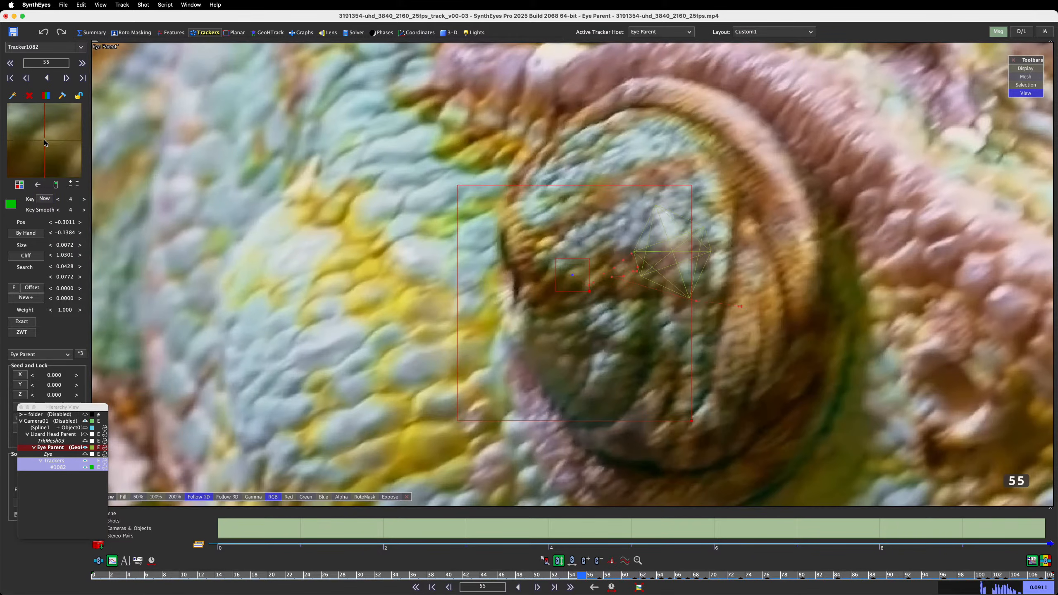
{"action": "key", "text": "period"}
{"action": "key", "text": "period"}
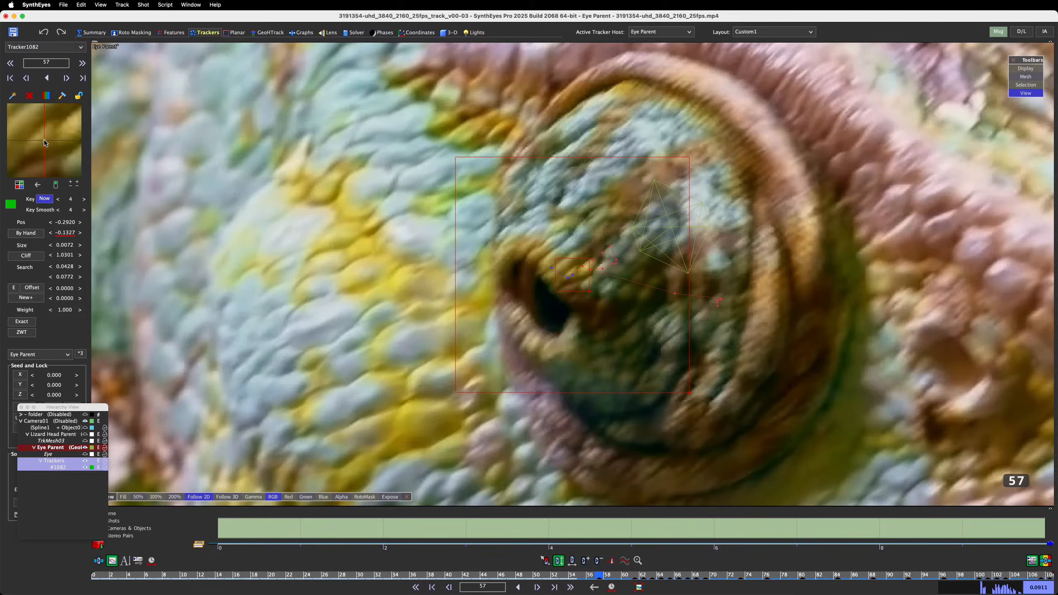
{"action": "key", "text": "comma"}
{"action": "key", "text": "comma"}
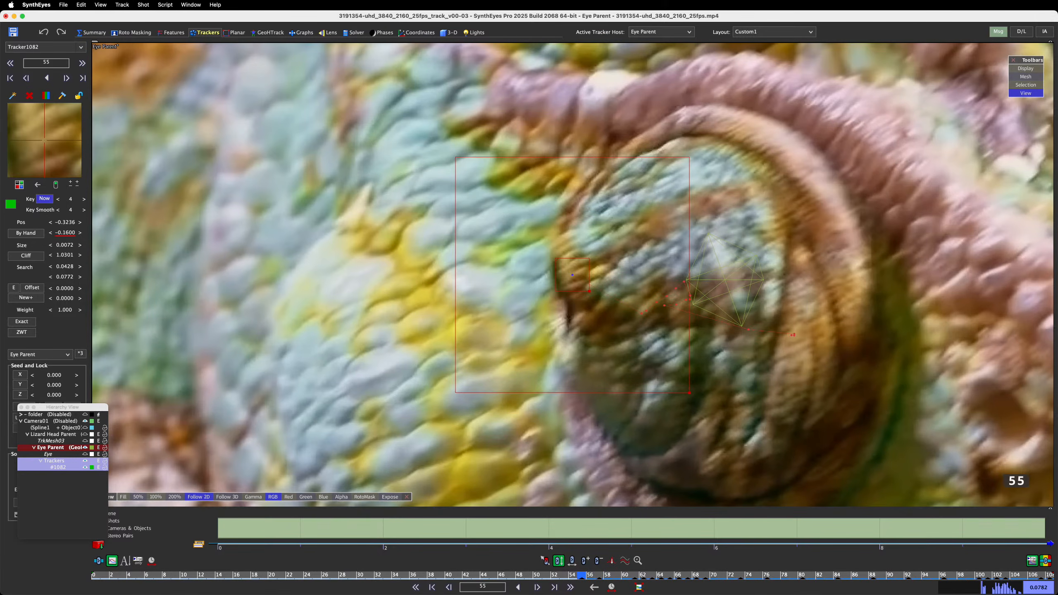
{"action": "key", "text": "period"}
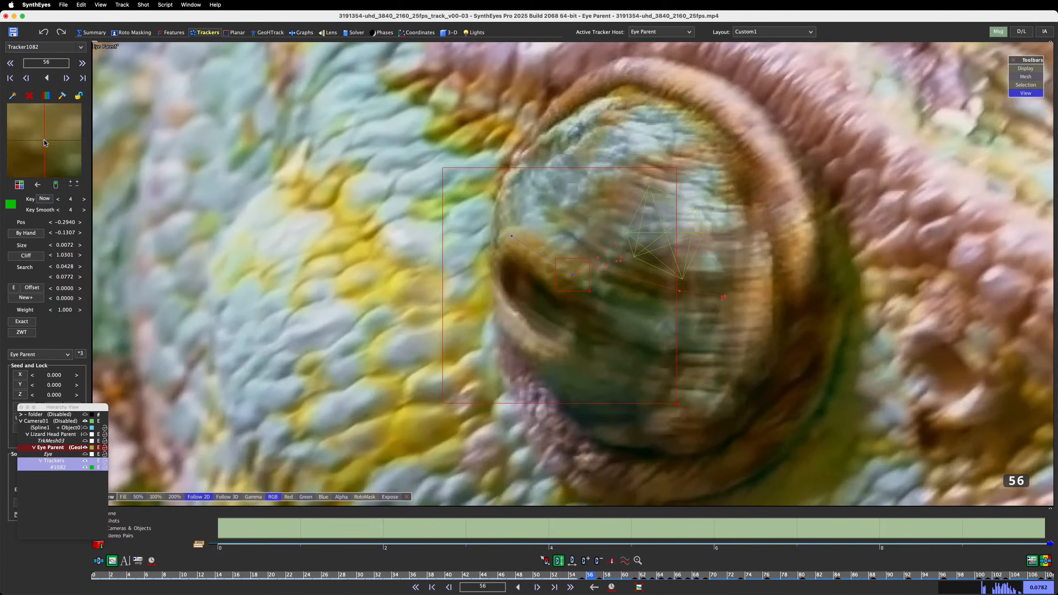
Step: Key the eye tracker at frame 56 at about -0.3015, -0.1344, comparing its placement with frames 55 and 57
{"action": "key", "text": "period"}
{"action": "key", "text": "comma"}
{"action": "left_click_drag", "start_coordinate": [44, 139], "coordinate": [54, 133]}
{"action": "key", "text": "period"}
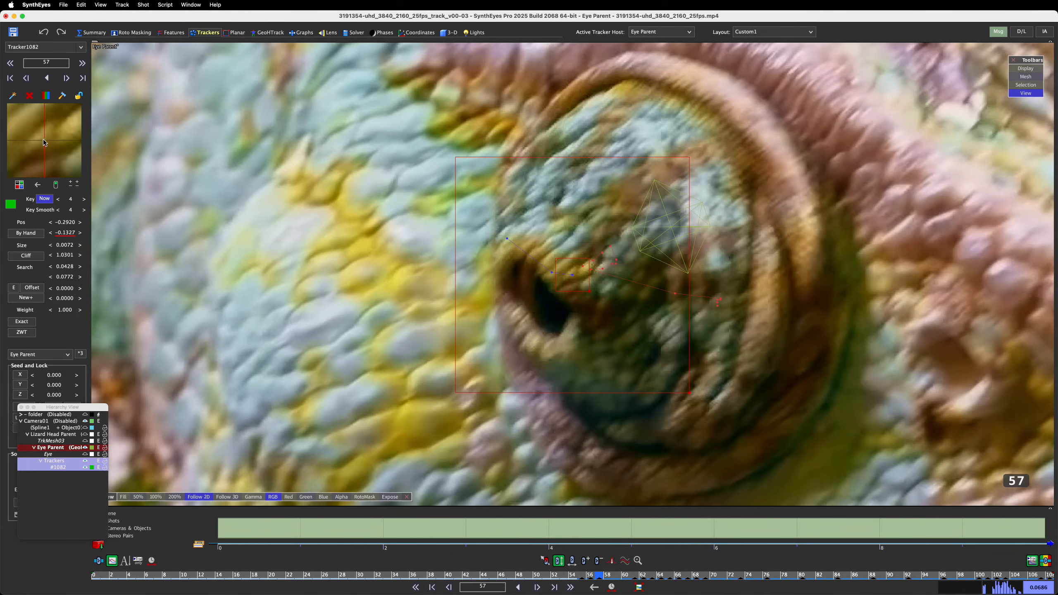
{"action": "key", "text": "comma"}
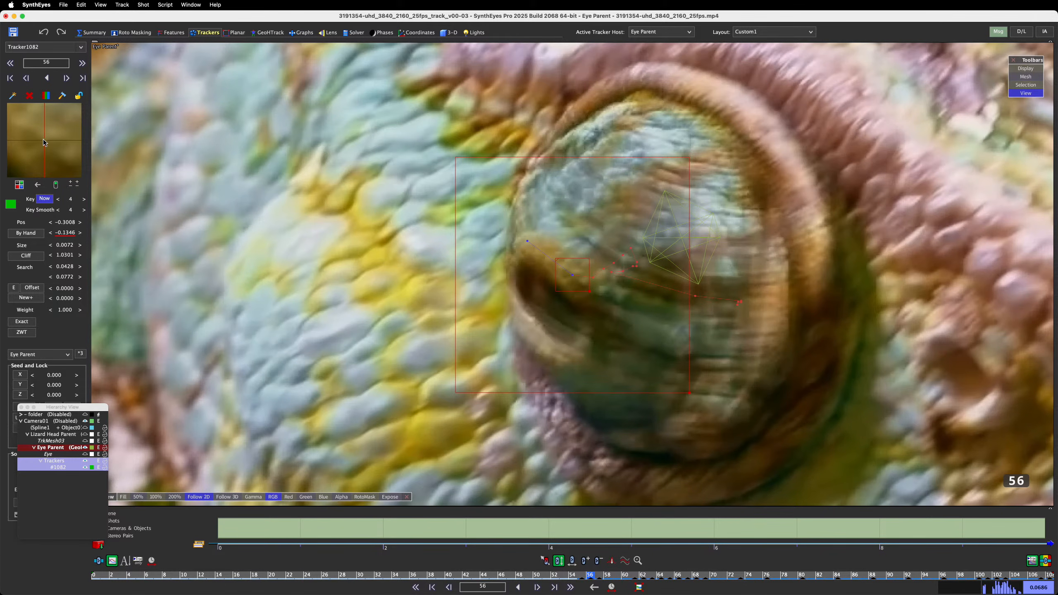
{"action": "key", "text": "comma"}
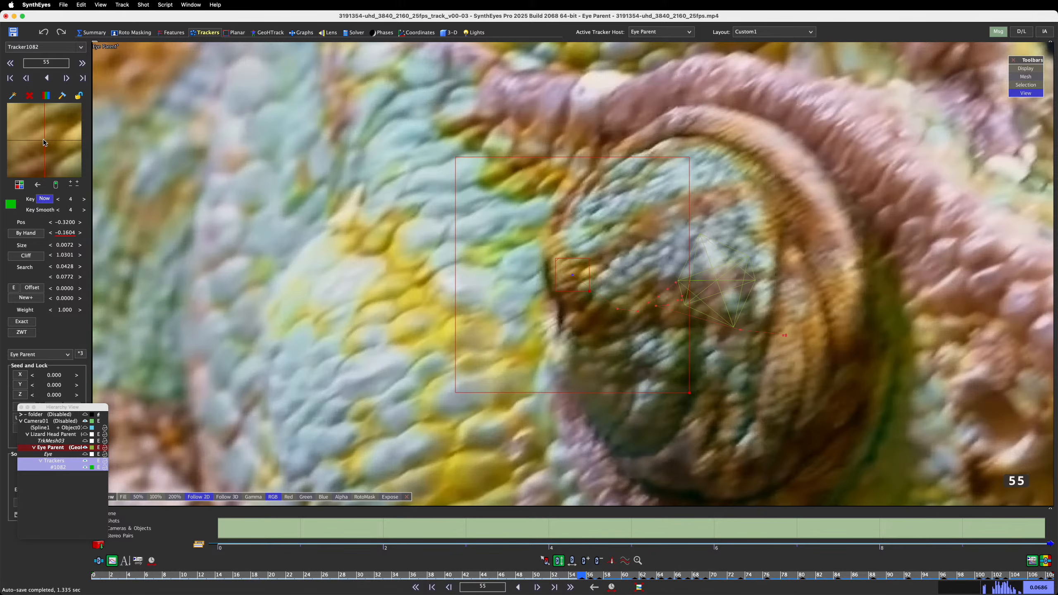
{"action": "key", "text": "period"}
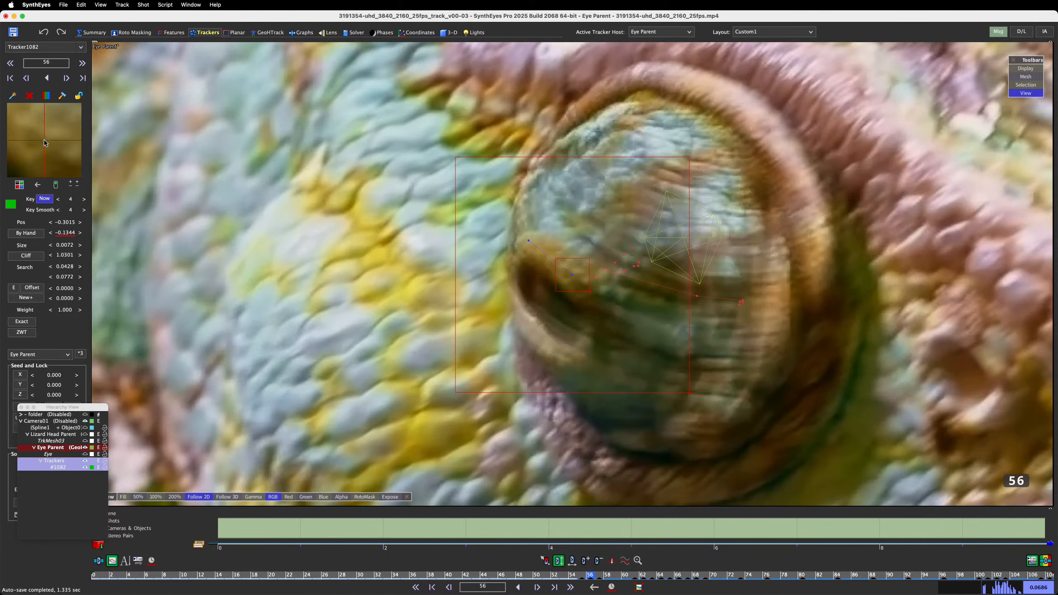
{"action": "key", "text": "period"}
{"action": "key", "text": "comma"}
{"action": "key", "text": "comma"}
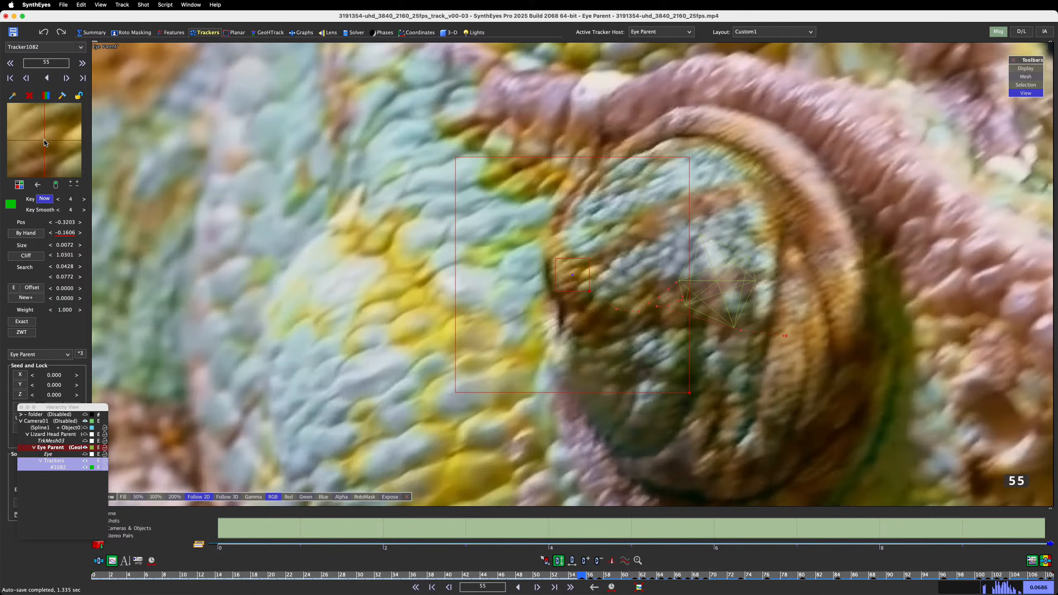
Step: Track the eye tracker backward from frame 55 to frame 32 and key it there at about -0.2889, -0.1226
{"action": "key", "text": "comma"}
{"action": "key", "text": "comma"}
{"action": "key", "text": "comma"}
{"action": "key", "text": "comma"}
{"action": "key", "text": "comma"}
{"action": "key", "text": "comma"}
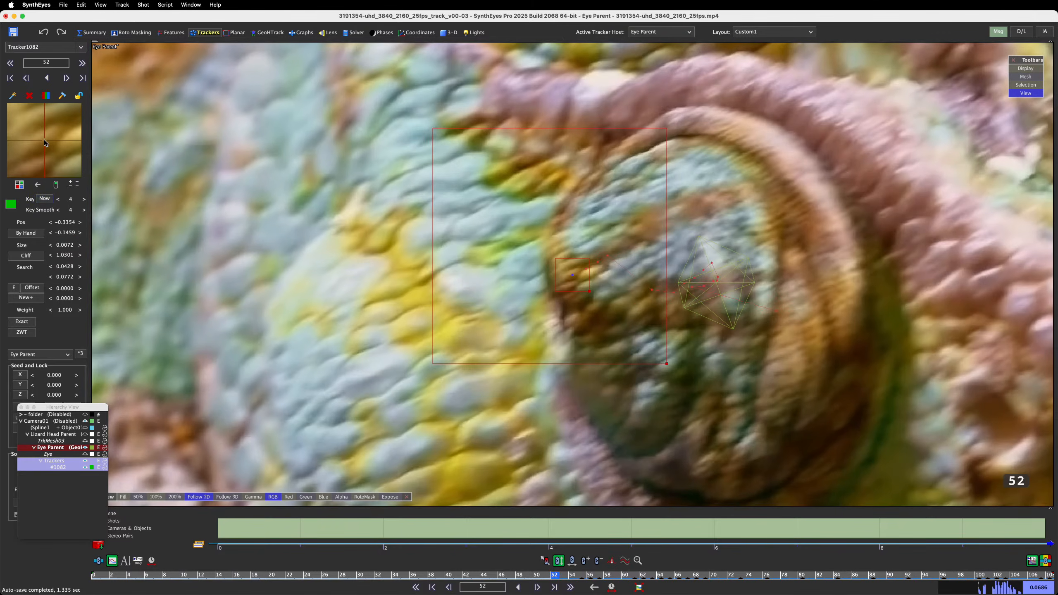
{"action": "key", "text": "comma"}
{"action": "key", "text": "comma"}
{"action": "key", "text": "comma"}
{"action": "key", "text": "comma"}
{"action": "key", "text": "comma"}
{"action": "key", "text": "comma"}
{"action": "key", "text": "comma"}
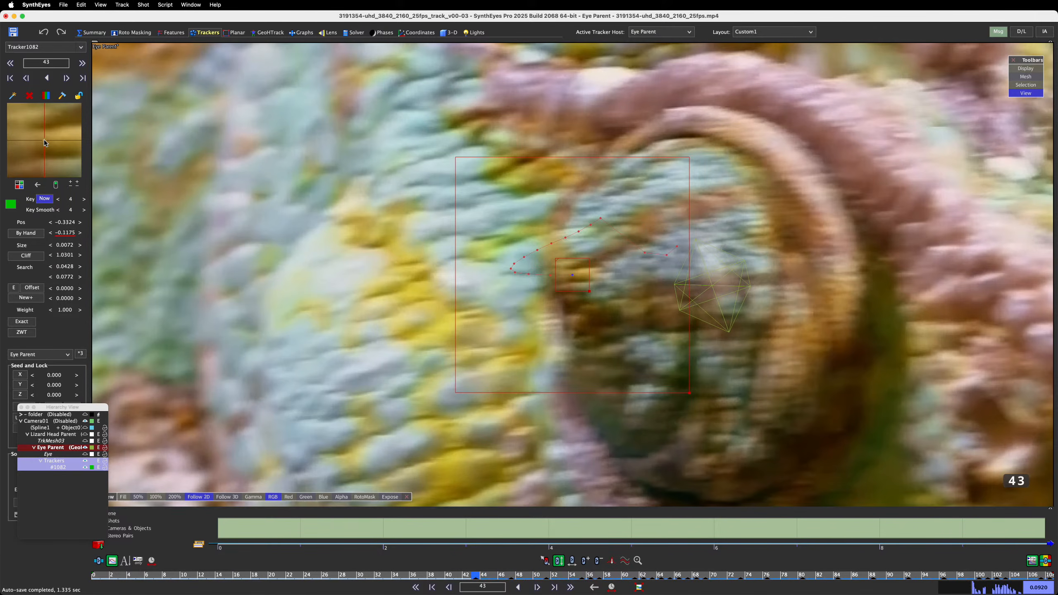
{"action": "key", "text": "comma"}
{"action": "key", "text": "comma"}
{"action": "key", "text": "comma"}
{"action": "key", "text": "comma"}
{"action": "key", "text": "comma"}
{"action": "key", "text": "comma"}
{"action": "key", "text": "comma"}
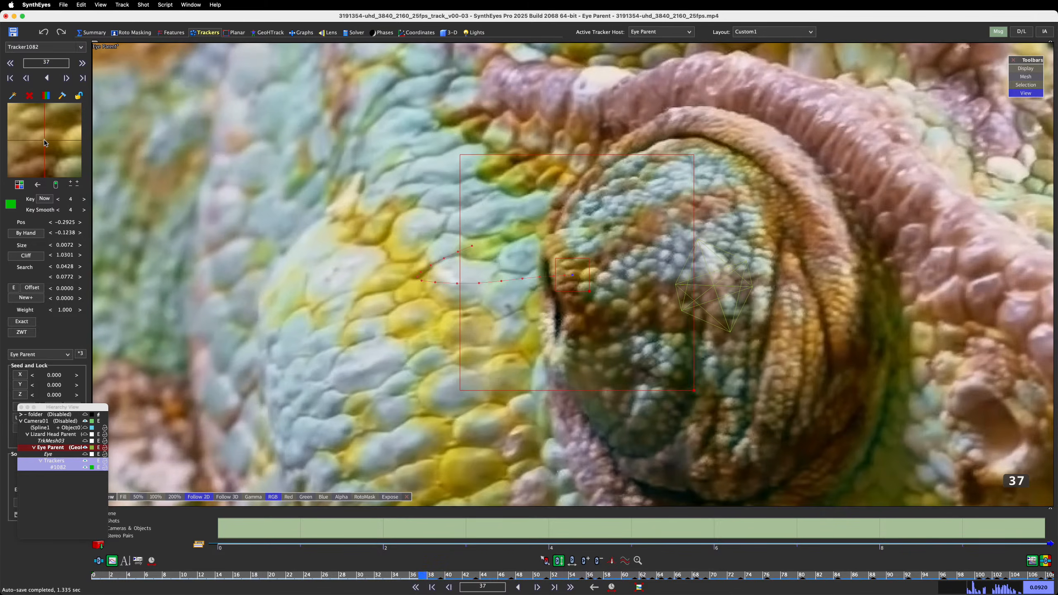
{"action": "key", "text": "comma"}
{"action": "key", "text": "comma"}
{"action": "key", "text": "comma"}
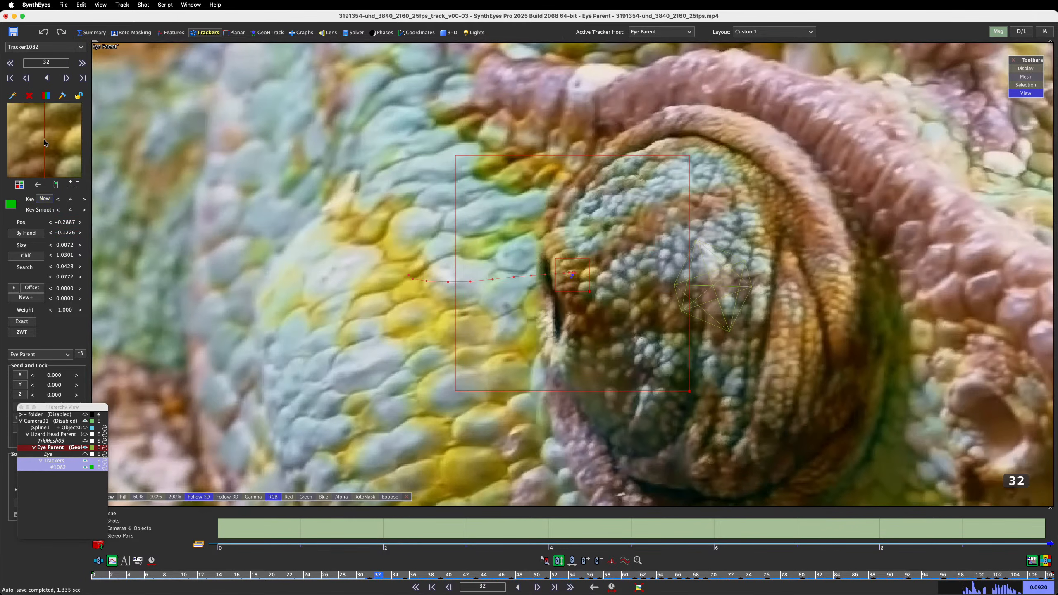
{"action": "left_click", "coordinate": [45, 142]}
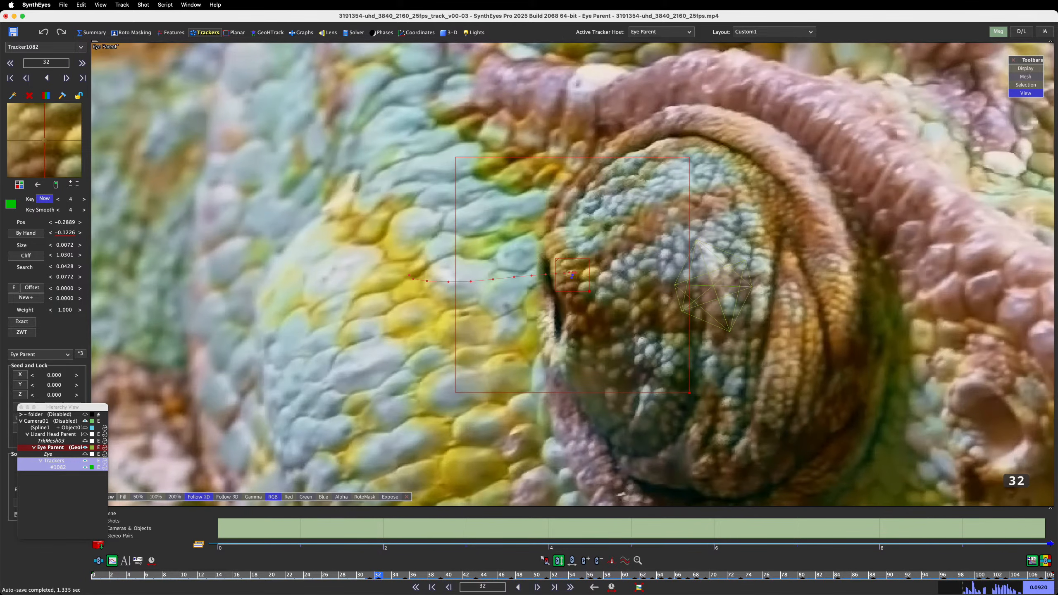
Step: Correct the eye tracker by hand on frames 31 and 30, placing it at about -0.2729, -0.0479 on frame 30
{"action": "key", "text": "comma"}
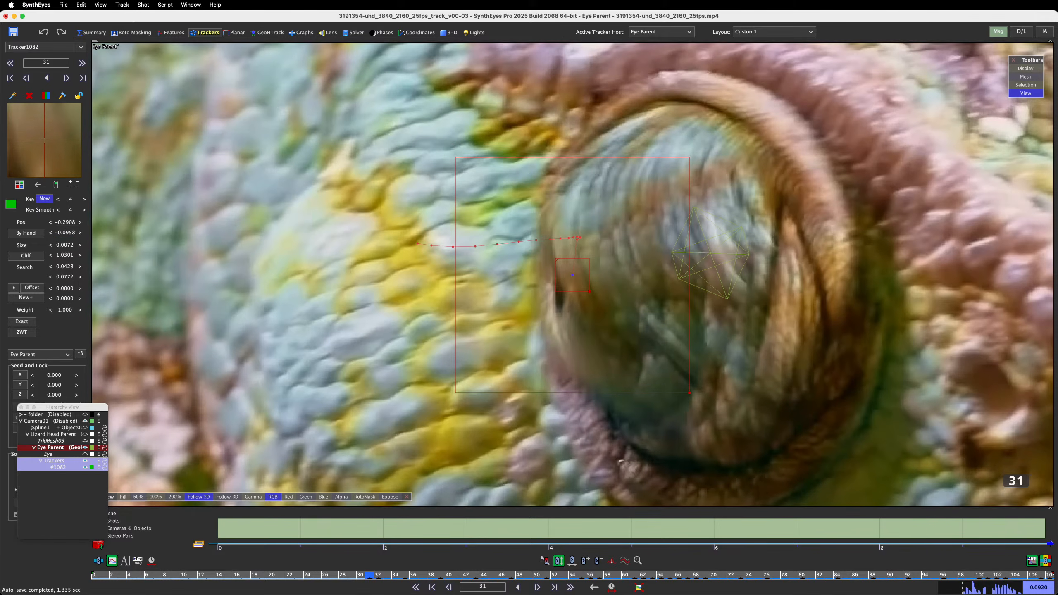
{"action": "left_click_drag", "start_coordinate": [55, 157], "coordinate": [44, 138]}
{"action": "key", "text": "comma"}
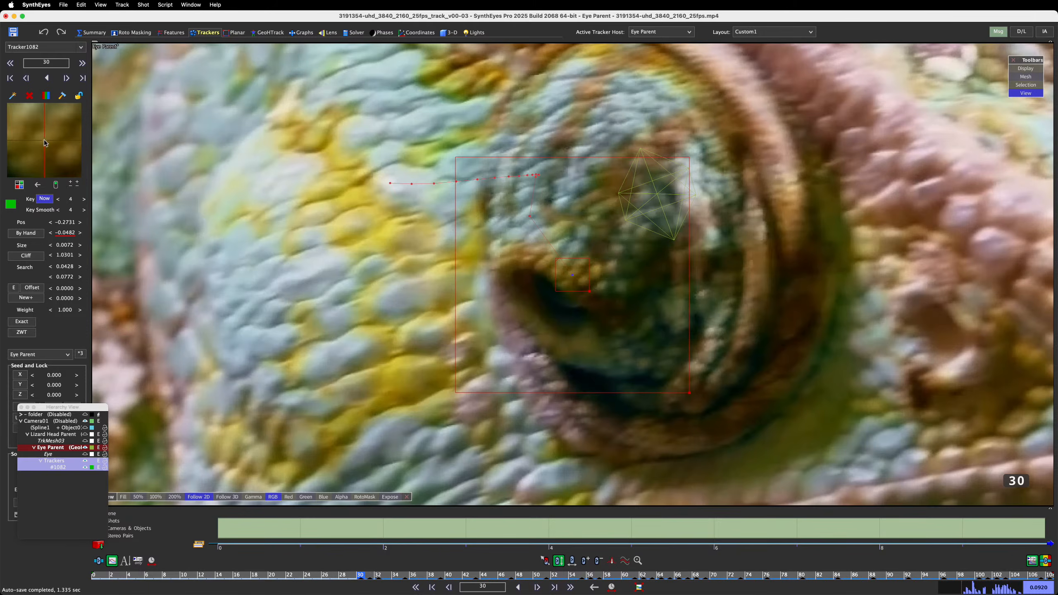
{"action": "key", "text": "period"}
{"action": "key", "text": "comma"}
{"action": "key", "text": "period"}
{"action": "key", "text": "period"}
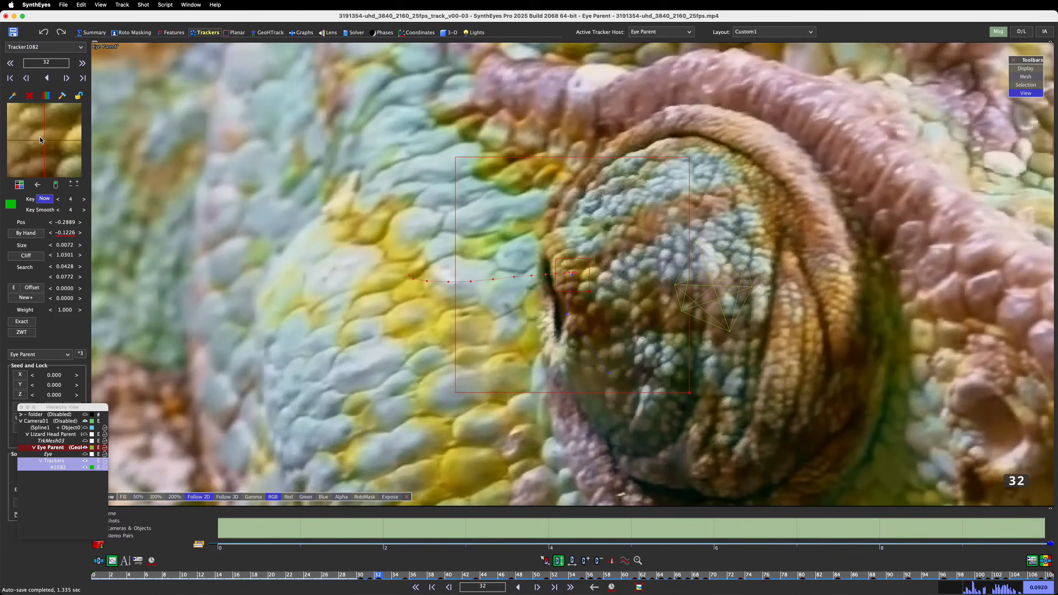
{"action": "key", "text": "comma"}
{"action": "key", "text": "comma"}
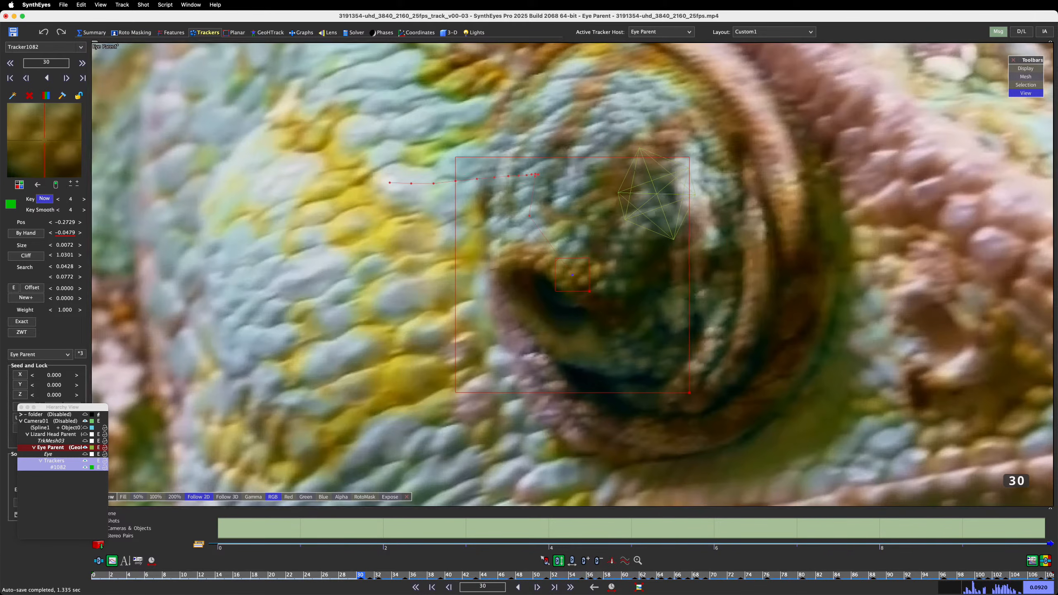
{"action": "key", "text": "period"}
{"action": "key", "text": "period"}
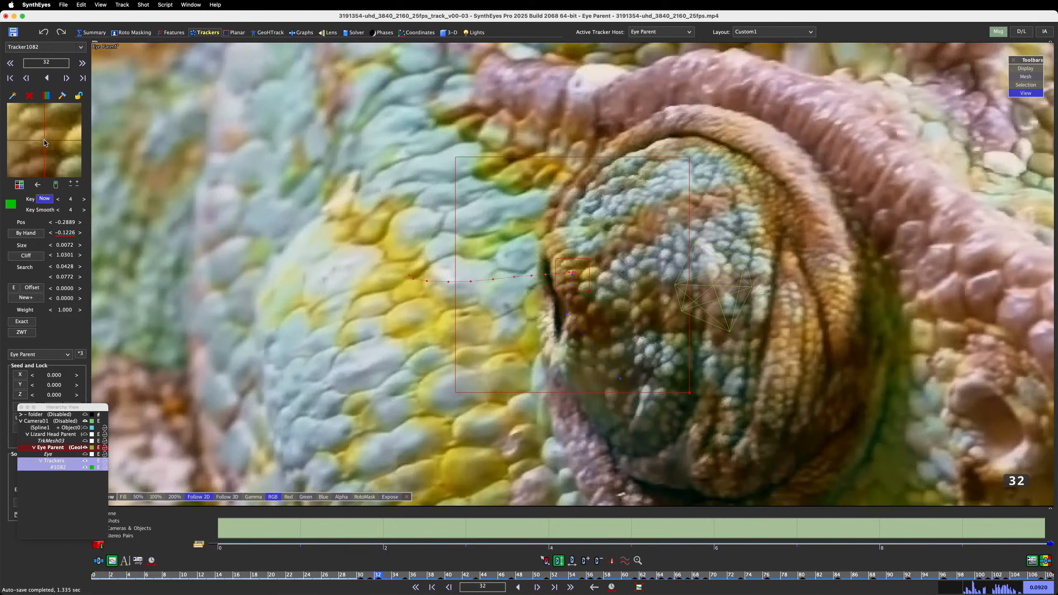
Step: Track the eye tracker backward from frame 32 to frame 16
{"action": "key", "text": "comma"}
{"action": "key", "text": "comma"}
{"action": "key", "text": "comma"}
{"action": "key", "text": "comma"}
{"action": "key", "text": "comma"}
{"action": "key", "text": "comma"}
{"action": "key", "text": "comma"}
{"action": "key", "text": "comma"}
{"action": "key", "text": "comma"}
{"action": "key", "text": "comma"}
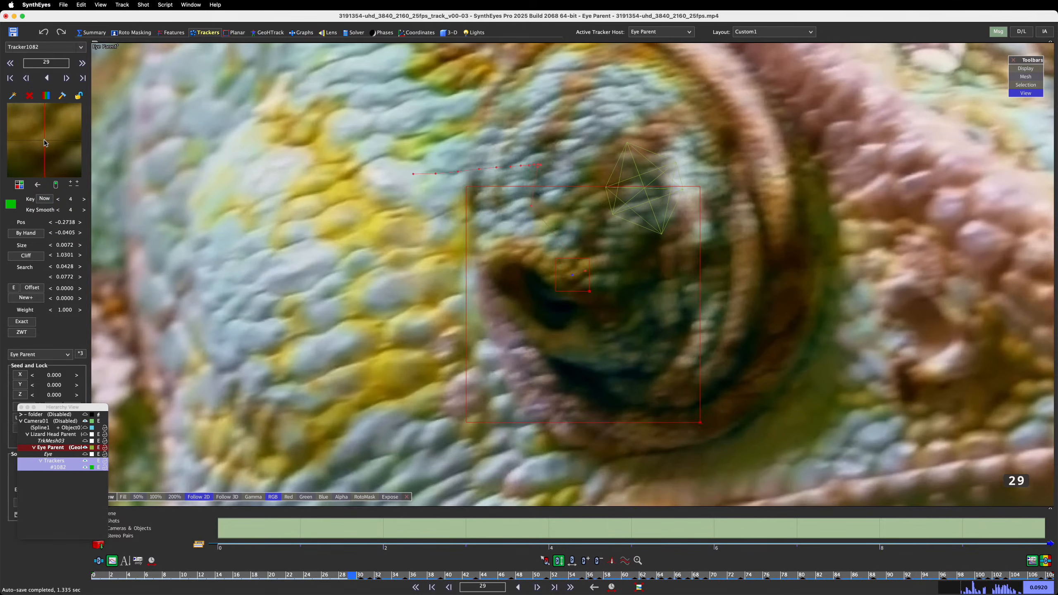
{"action": "key", "text": "comma"}
{"action": "key", "text": "comma"}
{"action": "key", "text": "comma"}
{"action": "key", "text": "comma"}
{"action": "key", "text": "comma"}
{"action": "key", "text": "comma"}
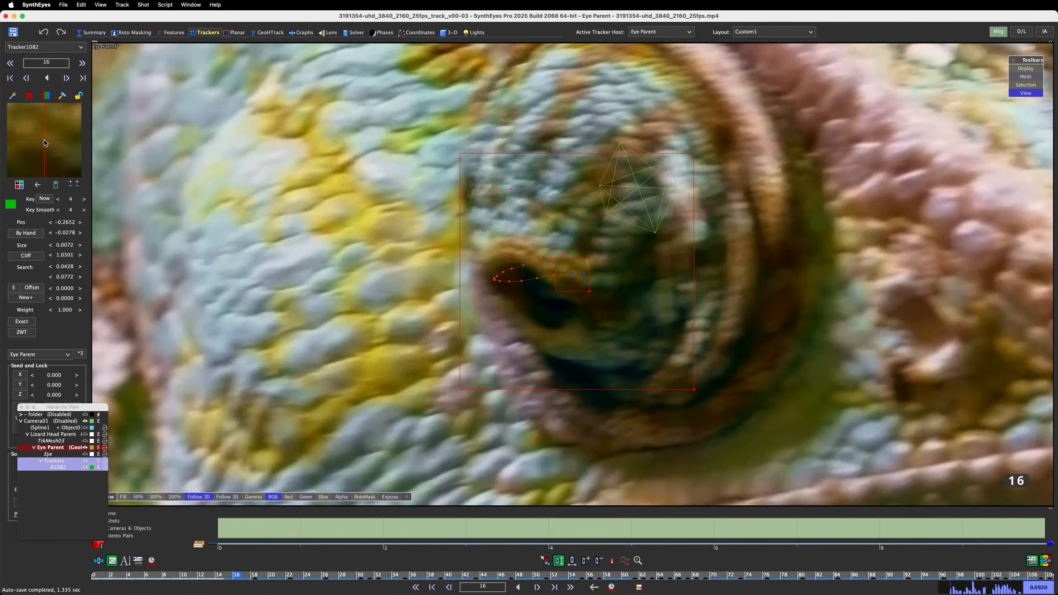
Step: Move the eye tracker back beside the pupil at frame 15, at about -0.2599, -0.0282
{"action": "key", "text": "comma"}
{"action": "key", "text": "period"}
{"action": "key", "text": "period"}
{"action": "key", "text": "comma"}
{"action": "key", "text": "comma"}
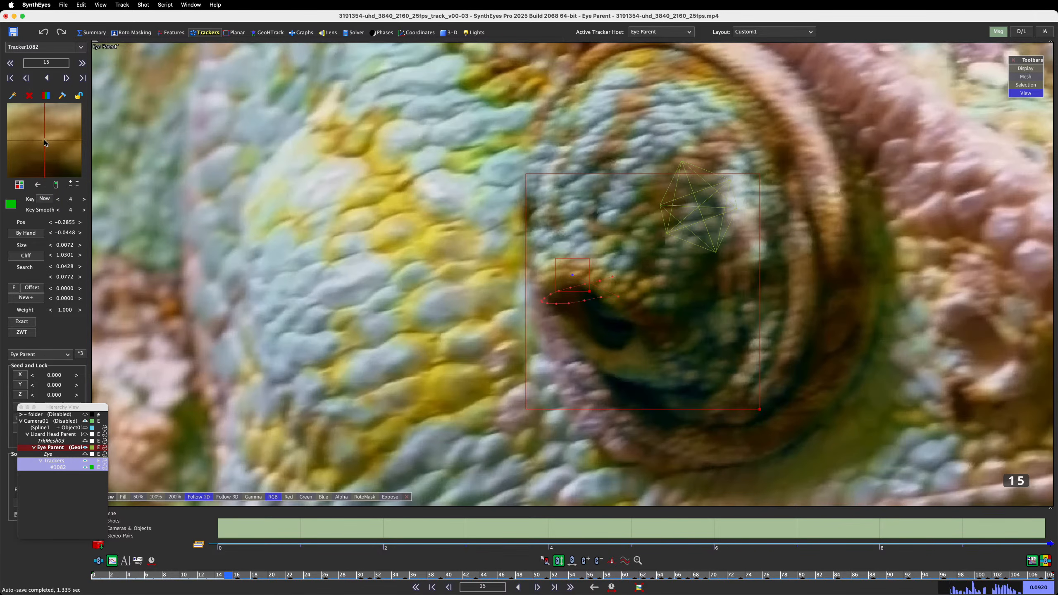
{"action": "left_click_drag", "start_coordinate": [44, 139], "coordinate": [24, 131]}
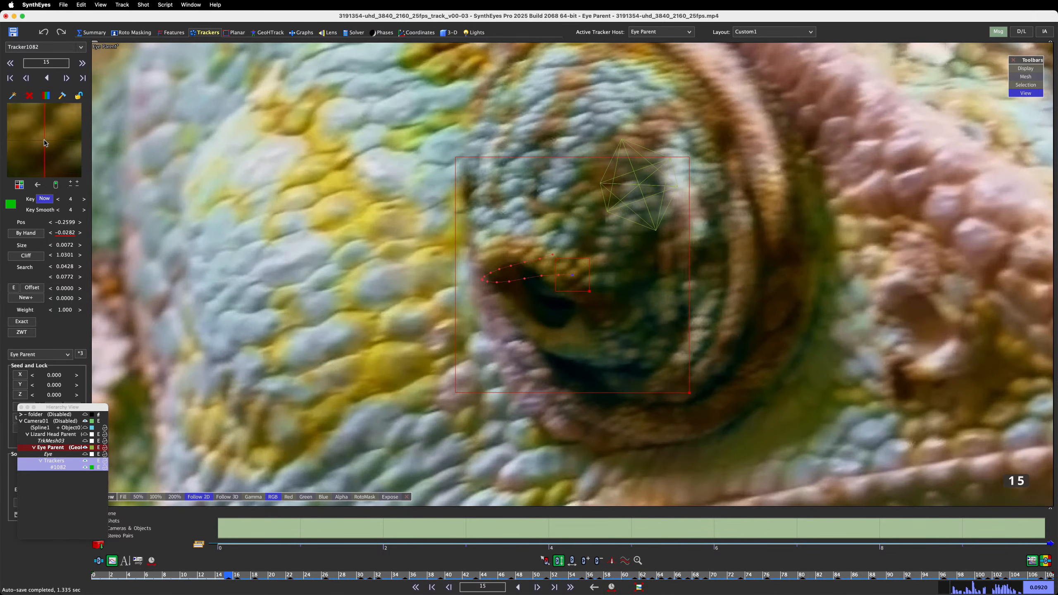
Step: Track the eye tracker backward from frame 15 to frame 0 and key it there at about -0.2668, -0.0239
{"action": "key", "text": "s"}
{"action": "key", "text": "s"}
{"action": "key", "text": "s"}
{"action": "key", "text": "s"}
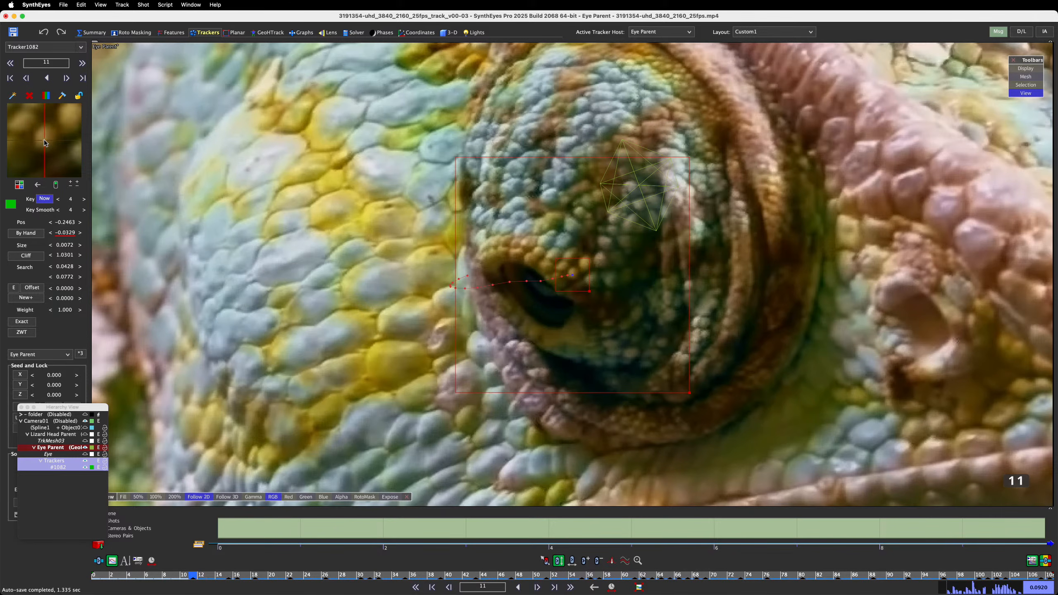
{"action": "key", "text": "s"}
{"action": "key", "text": "s"}
{"action": "key", "text": "s"}
{"action": "key", "text": "s"}
{"action": "key", "text": "s"}
{"action": "key", "text": "s"}
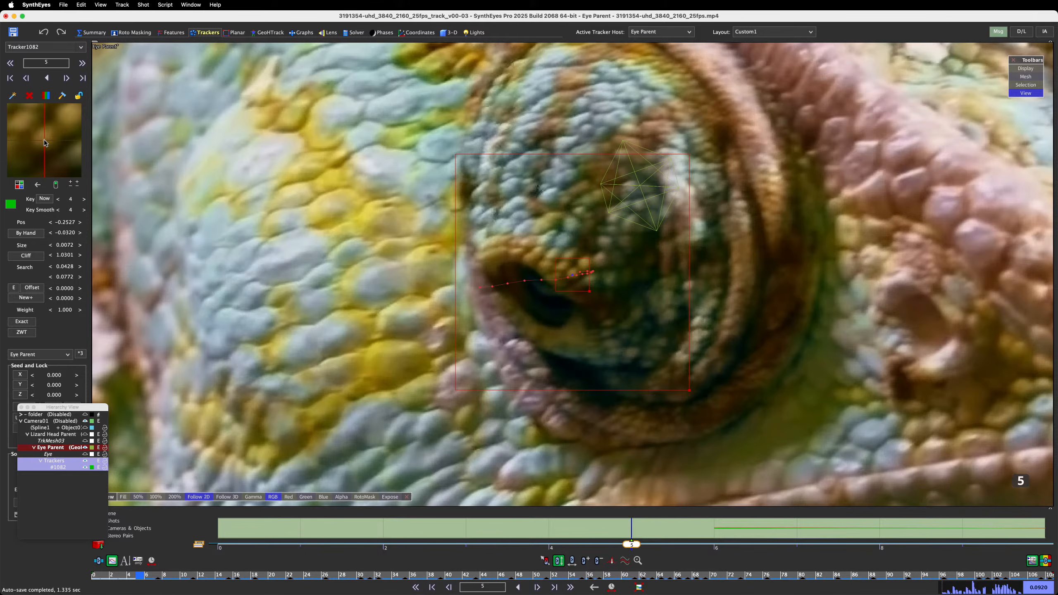
{"action": "scroll", "coordinate": [44, 140], "scroll_direction": "down", "scroll_amount": 5}
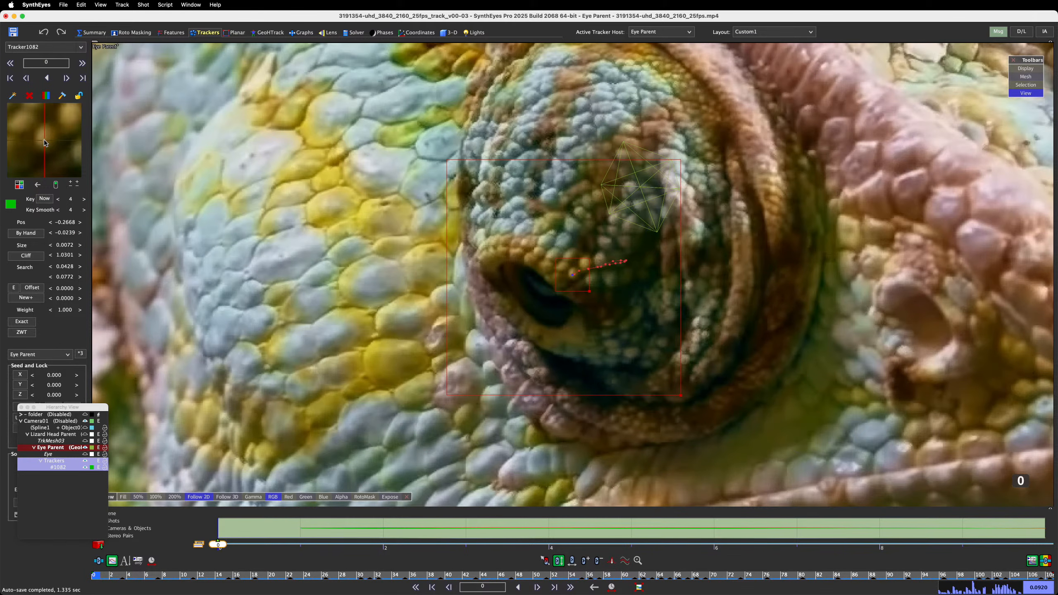
{"action": "left_click", "coordinate": [44, 139]}
Step: Switch the tracking direction to forward, play from frame 0, and nudge the eye tracker at frame 31
{"action": "left_click", "coordinate": [38, 185]}
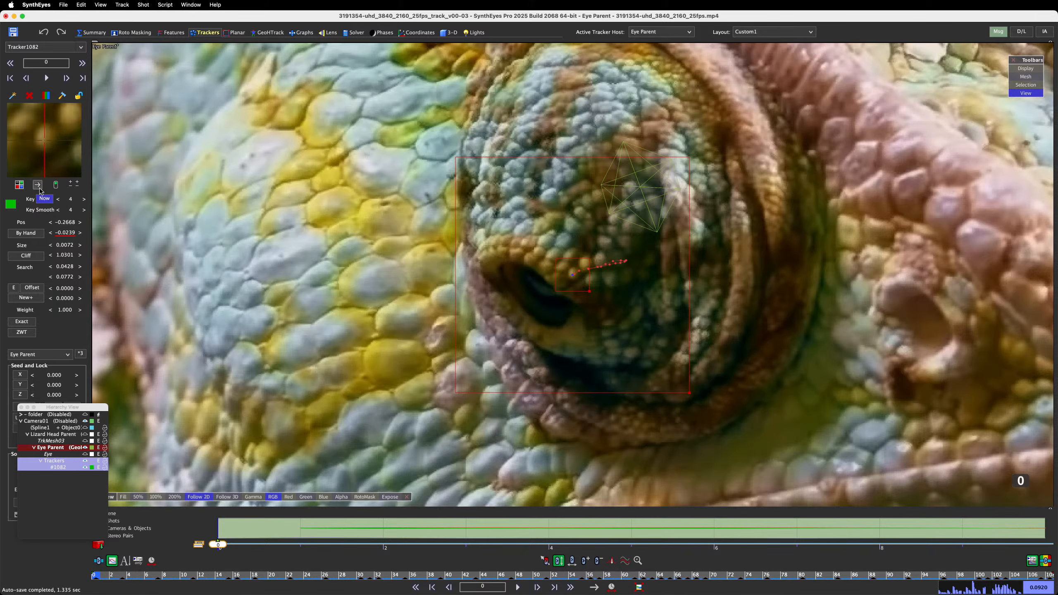
{"action": "key", "text": "space"}
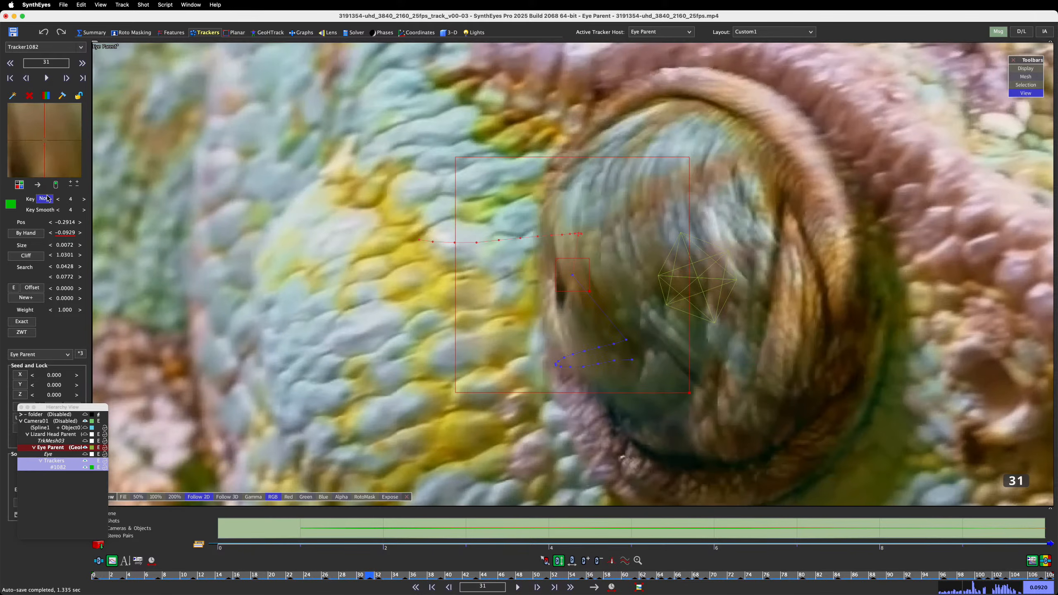
{"action": "left_click_drag", "start_coordinate": [48, 170], "coordinate": [47, 169]}
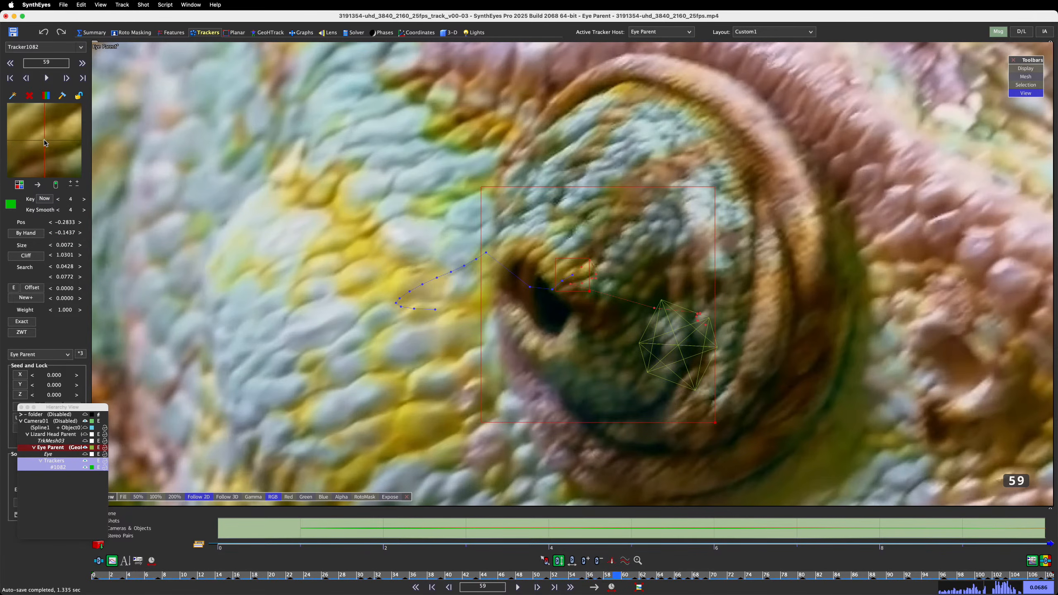
Step: Key the eye tracker at frame 59 at about -0.2833, -0.1437 and check its placement forward to frame 67
{"action": "left_click", "coordinate": [44, 138]}
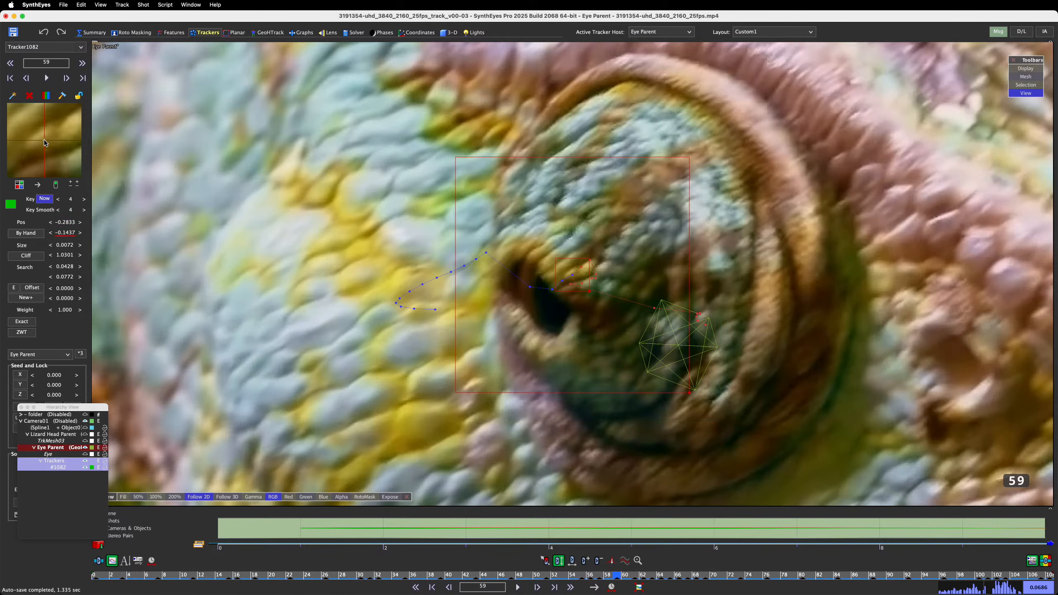
{"action": "key", "text": "d"}
{"action": "key", "text": "d"}
{"action": "key", "text": "d"}
{"action": "key", "text": "d"}
{"action": "key", "text": "d"}
{"action": "key", "text": "d"}
{"action": "key", "text": "d"}
{"action": "key", "text": "d"}
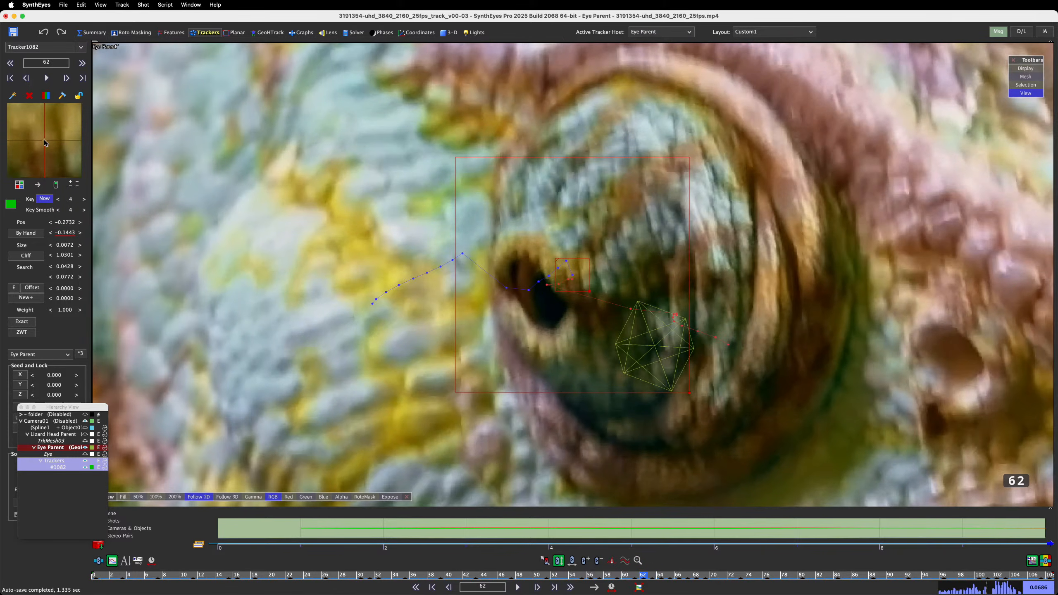
{"action": "key", "text": "s"}
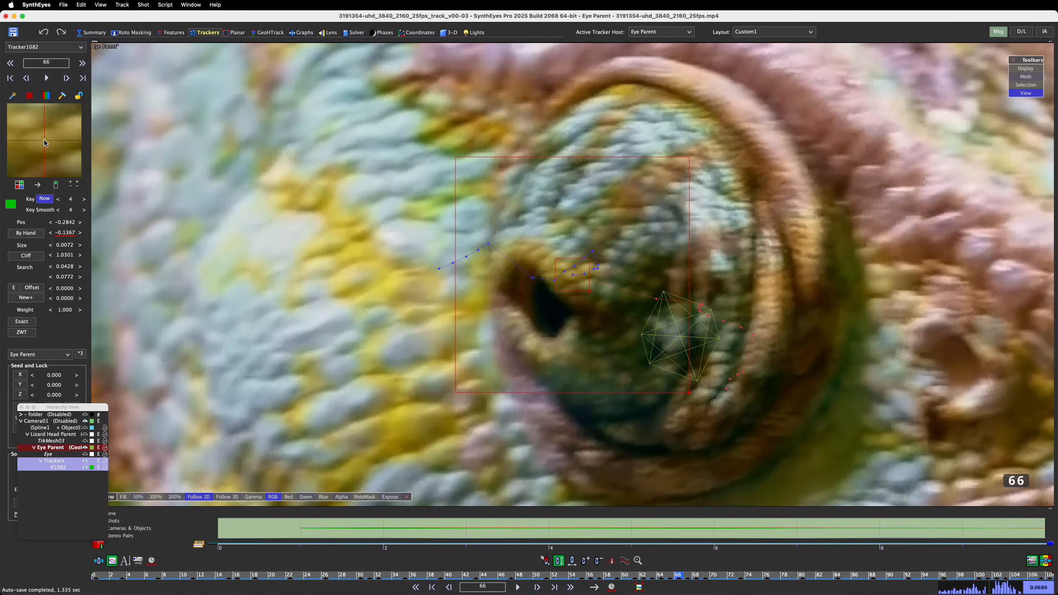
{"action": "key", "text": "d"}
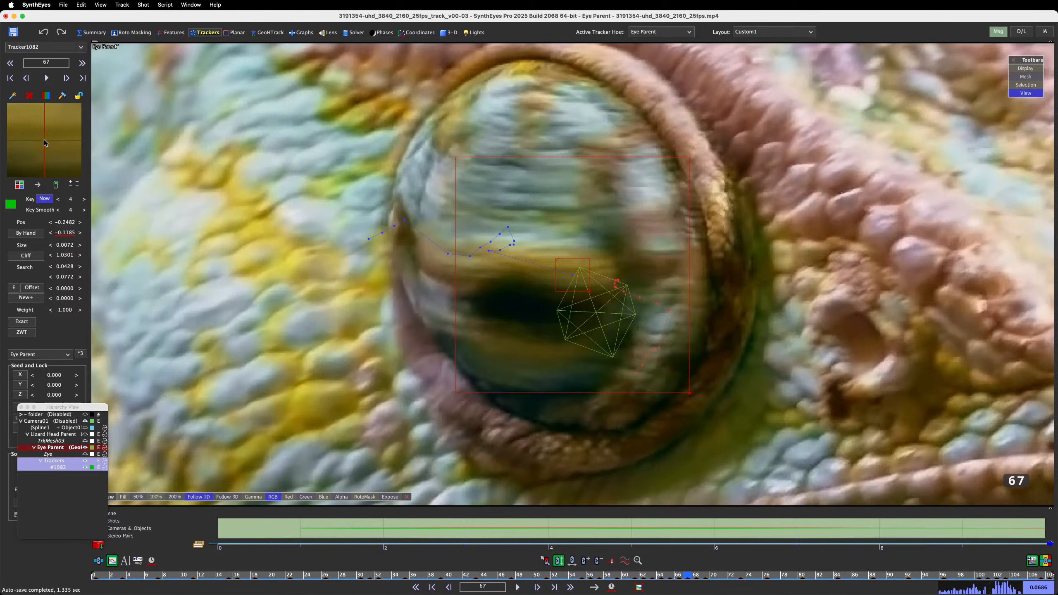
Step: Examine the eye tracker's placement frame by frame from frame 67 to frame 108
{"action": "key", "text": "d"}
{"action": "key", "text": "d"}
{"action": "key", "text": "d"}
{"action": "key", "text": "d"}
{"action": "key", "text": "d"}
{"action": "key", "text": "d"}
{"action": "key", "text": "d"}
{"action": "key", "text": "d"}
{"action": "key", "text": "d"}
{"action": "key", "text": "d"}
{"action": "key", "text": "d"}
{"action": "key", "text": "d"}
{"action": "key", "text": "d"}
{"action": "key", "text": "d"}
{"action": "key", "text": "d"}
{"action": "key", "text": "d"}
{"action": "key", "text": "d"}
{"action": "key", "text": "d"}
{"action": "key", "text": "d"}
{"action": "key", "text": "d"}
{"action": "key", "text": "d"}
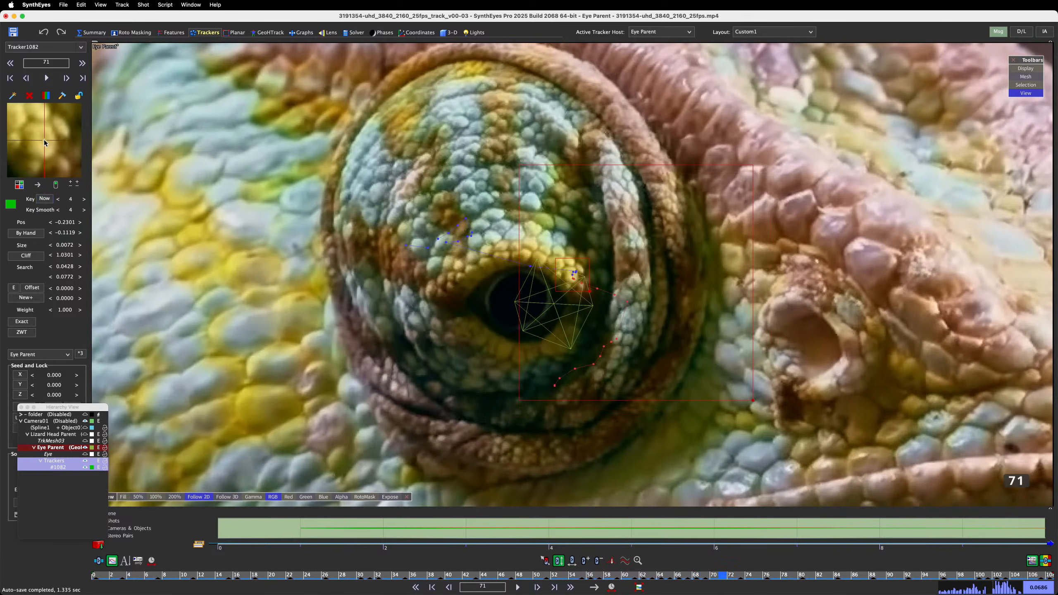
{"action": "key", "text": "d"}
{"action": "key", "text": "d"}
{"action": "key", "text": "d"}
{"action": "key", "text": "d"}
{"action": "key", "text": "d"}
{"action": "key", "text": "d"}
{"action": "key", "text": "d"}
{"action": "key", "text": "d"}
{"action": "key", "text": "d"}
{"action": "key", "text": "d"}
{"action": "key", "text": "d"}
{"action": "key", "text": "d"}
{"action": "key", "text": "d"}
{"action": "key", "text": "d"}
{"action": "key", "text": "d"}
{"action": "key", "text": "d"}
{"action": "key", "text": "d"}
{"action": "key", "text": "d"}
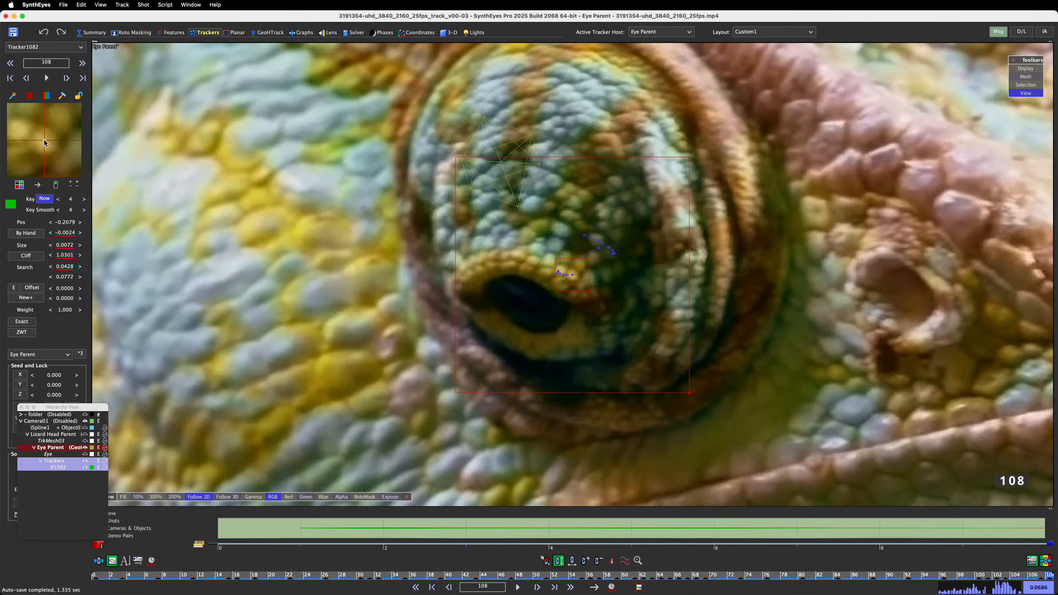
Step: Lock the finished eye tracker and turn off Follow 2D to show the whole head
{"action": "key", "text": "l"}
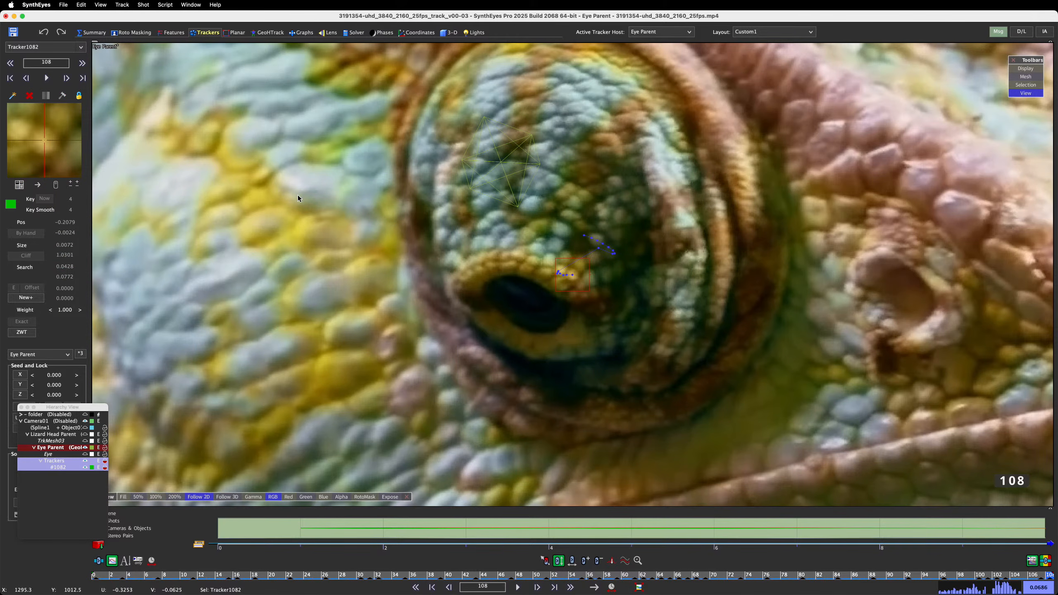
{"action": "key", "text": "5"}
{"action": "scroll", "coordinate": [301, 195], "scroll_direction": "down", "scroll_amount": 5}
Step: Review the eye's motion backward through the shot from frame 108 to frame 0
{"action": "key", "text": "s"}
{"action": "key", "text": "s"}
{"action": "key", "text": "s"}
{"action": "key", "text": "s"}
{"action": "key", "text": "s"}
{"action": "key", "text": "s"}
{"action": "key", "text": "s"}
{"action": "key", "text": "s"}
{"action": "key", "text": "s"}
{"action": "key", "text": "s"}
{"action": "key", "text": "s"}
{"action": "key", "text": "s"}
{"action": "key", "text": "s"}
{"action": "key", "text": "s"}
{"action": "key", "text": "s"}
{"action": "key", "text": "s"}
{"action": "key", "text": "s"}
{"action": "key", "text": "s"}
{"action": "key", "text": "s"}
{"action": "key", "text": "s"}
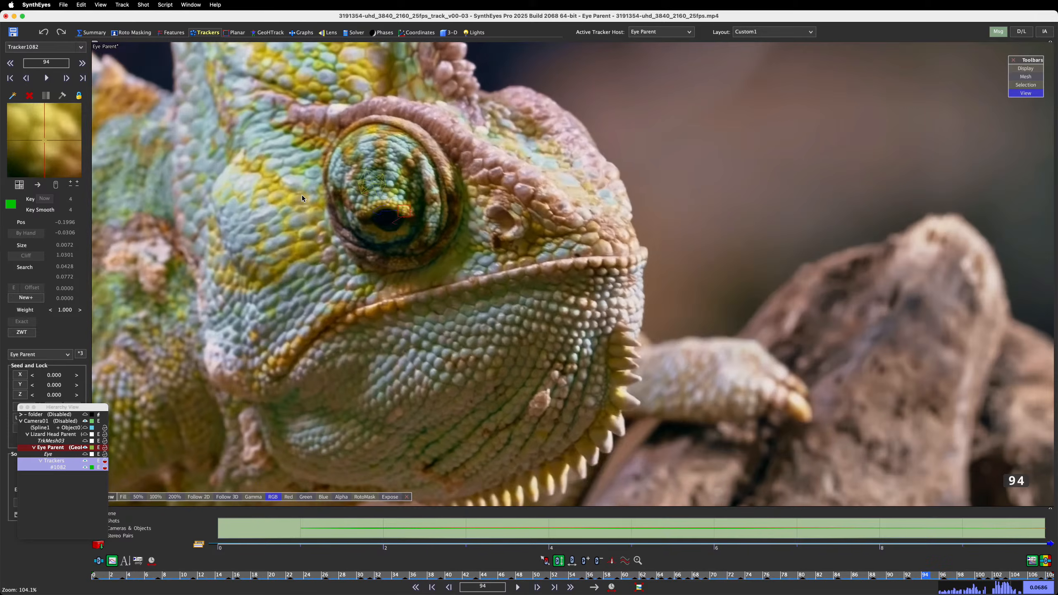
{"action": "key", "text": "s"}
{"action": "key", "text": "s"}
{"action": "key", "text": "s"}
{"action": "key", "text": "s"}
{"action": "key", "text": "s"}
{"action": "key", "text": "s"}
{"action": "key", "text": "s"}
{"action": "key", "text": "s"}
{"action": "key", "text": "s"}
{"action": "key", "text": "s"}
{"action": "key", "text": "s"}
{"action": "key", "text": "s"}
{"action": "key", "text": "s"}
{"action": "key", "text": "s"}
{"action": "key", "text": "s"}
{"action": "key", "text": "s"}
{"action": "key", "text": "s"}
{"action": "key", "text": "s"}
{"action": "key", "text": "s"}
{"action": "key", "text": "s"}
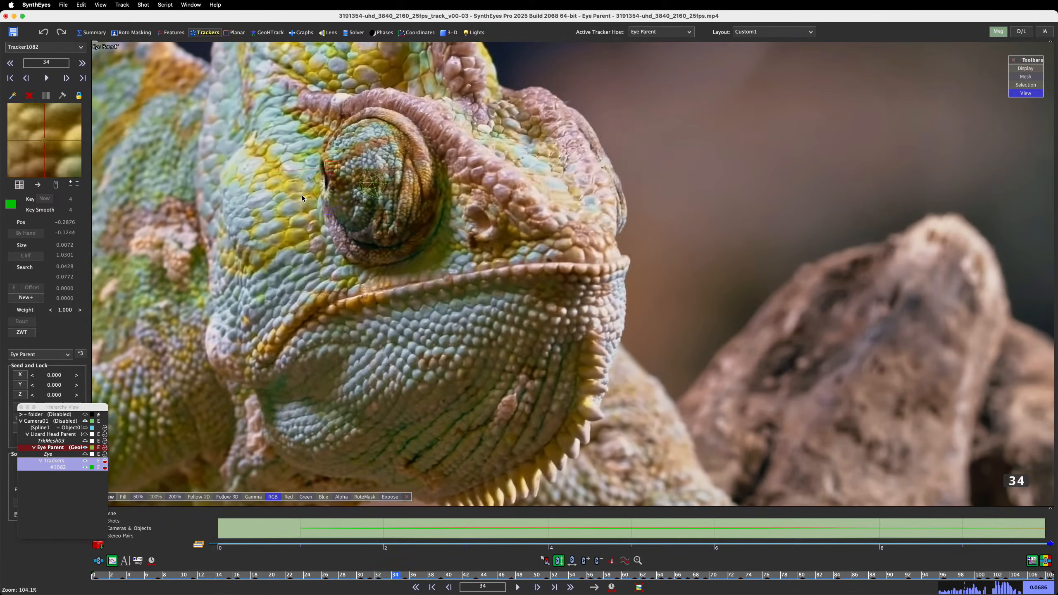
{"action": "key", "text": "s"}
{"action": "key", "text": "s"}
{"action": "key", "text": "s"}
{"action": "key", "text": "s"}
{"action": "key", "text": "s"}
{"action": "key", "text": "s"}
{"action": "key", "text": "s"}
{"action": "key", "text": "s"}
{"action": "key", "text": "s"}
{"action": "key", "text": "s"}
{"action": "key", "text": "s"}
{"action": "key", "text": "s"}
{"action": "key", "text": "s"}
{"action": "key", "text": "s"}
{"action": "key", "text": "s"}
{"action": "key", "text": "s"}
{"action": "key", "text": "s"}
{"action": "key", "text": "s"}
{"action": "key", "text": "s"}
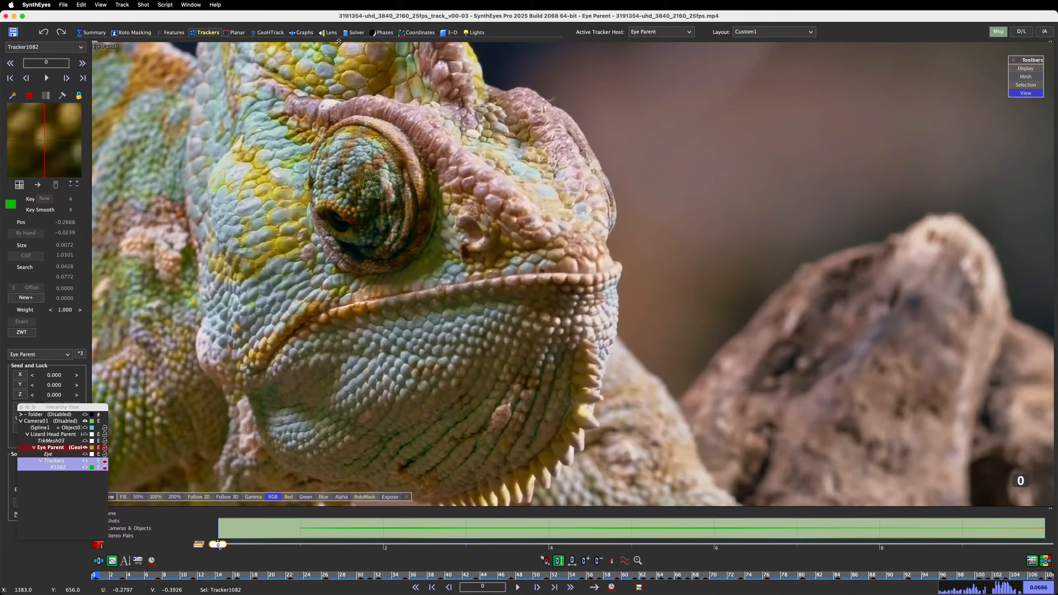
Step: Unhide the Eye mesh in the GeoHTrack room and drop the selected eye tracker onto the mesh
{"action": "left_click", "coordinate": [271, 32]}
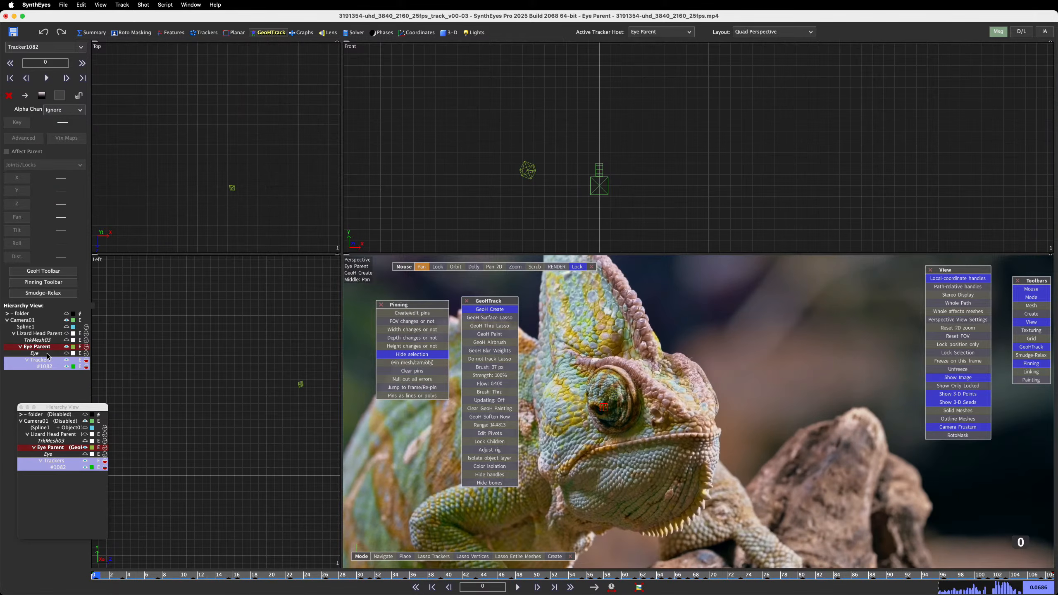
{"action": "left_click", "coordinate": [66, 354]}
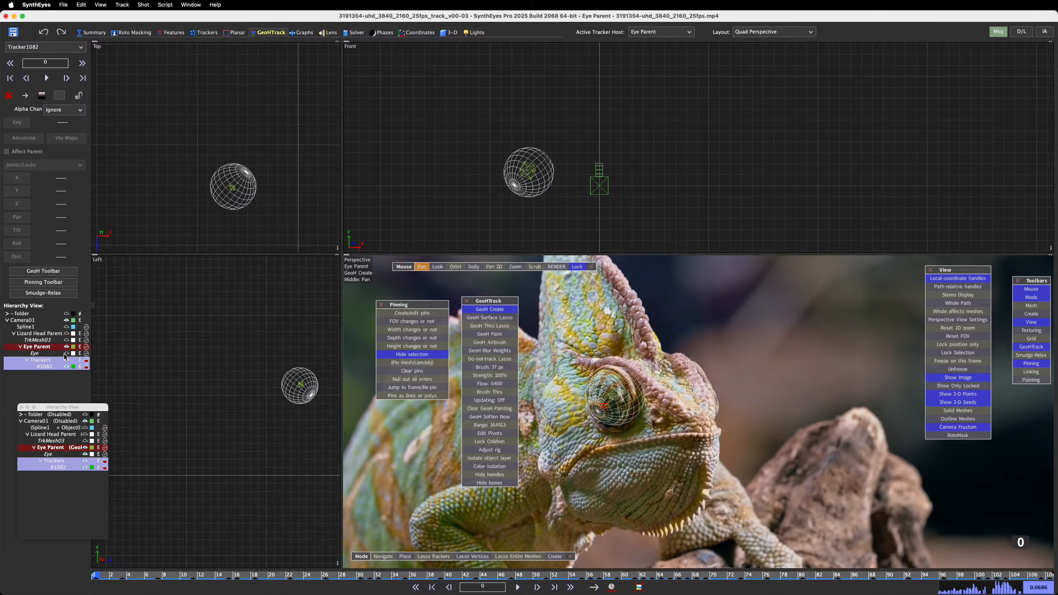
{"action": "left_click", "coordinate": [123, 5]}
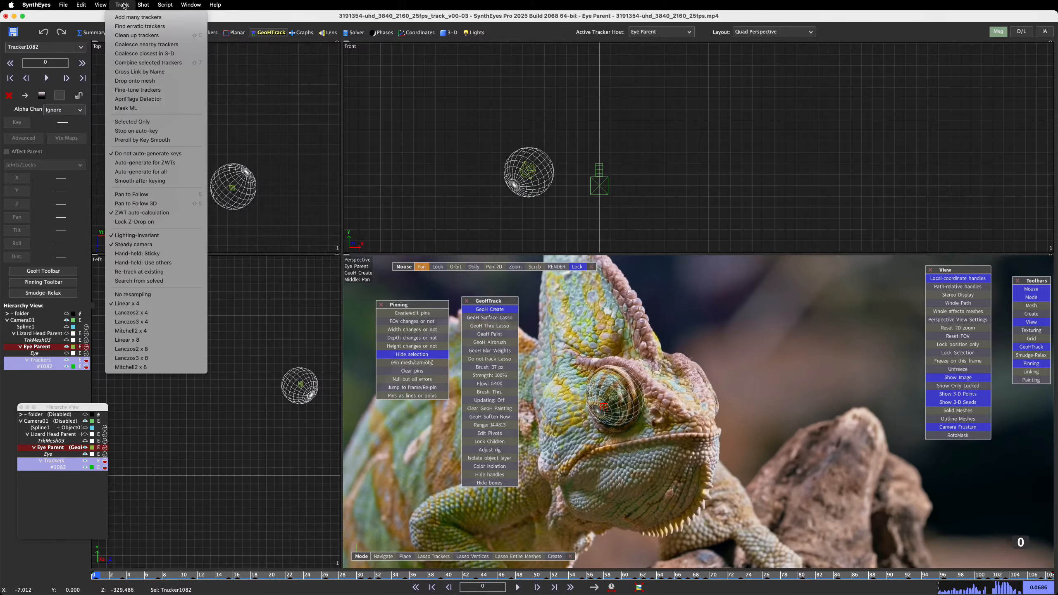
{"action": "left_click", "coordinate": [142, 82]}
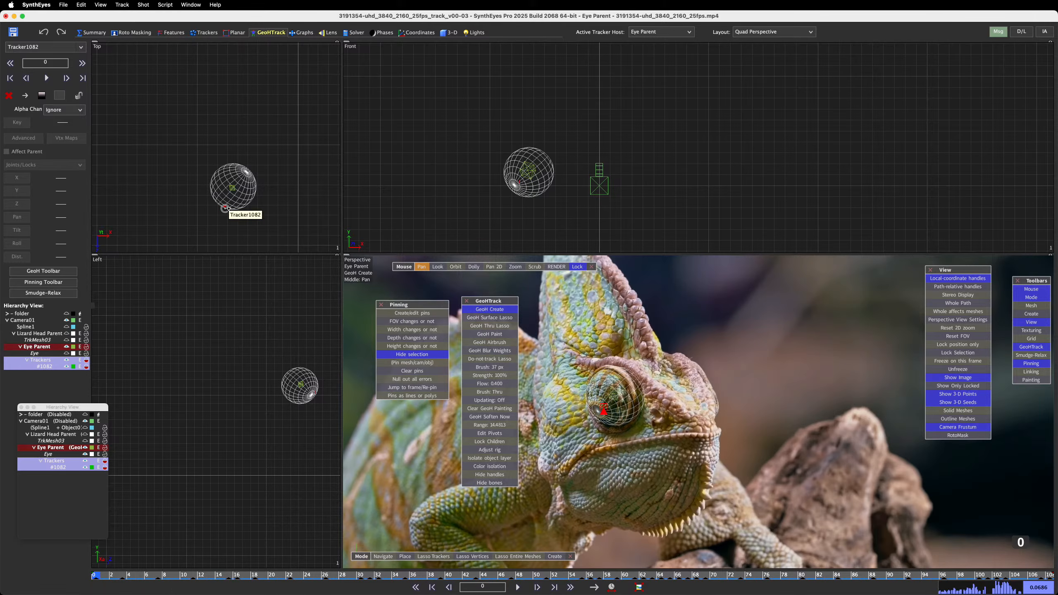
Step: Examine where the dropped tracker sits on the eye sphere in the Top, Left and Front views
{"action": "scroll", "coordinate": [225, 209], "scroll_direction": "up", "scroll_amount": 5}
{"action": "scroll", "coordinate": [308, 405], "scroll_direction": "up", "scroll_amount": 8}
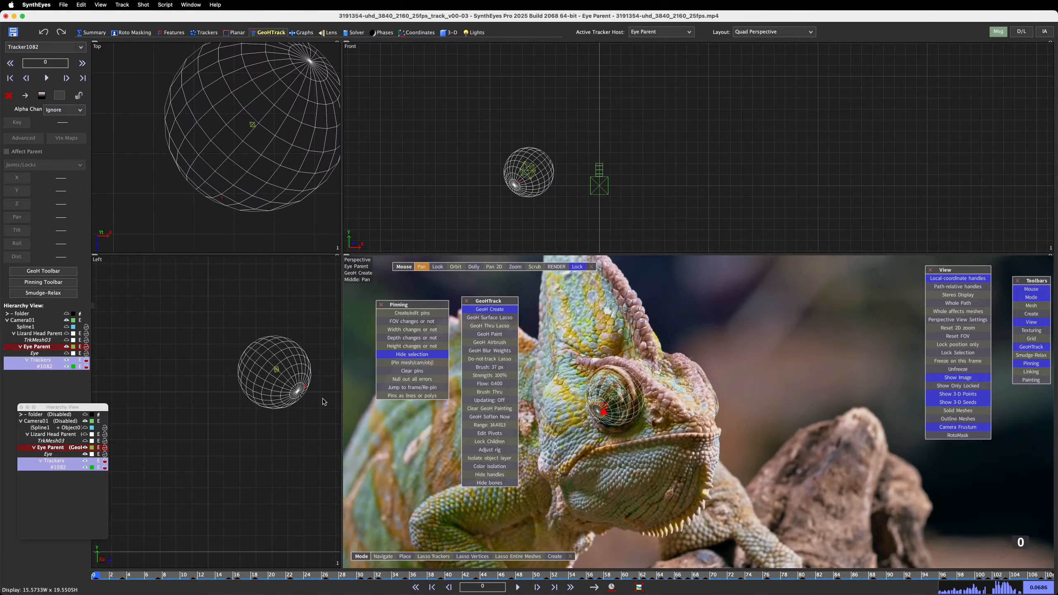
{"action": "scroll", "coordinate": [520, 193], "scroll_direction": "up", "scroll_amount": 5}
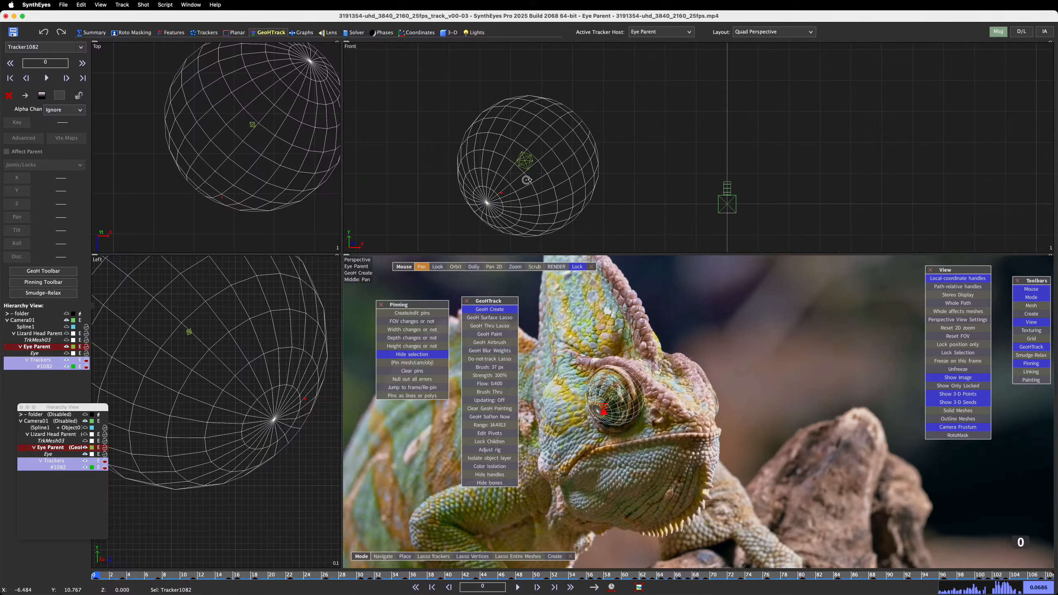
{"action": "scroll", "coordinate": [504, 196], "scroll_direction": "down", "scroll_amount": 4}
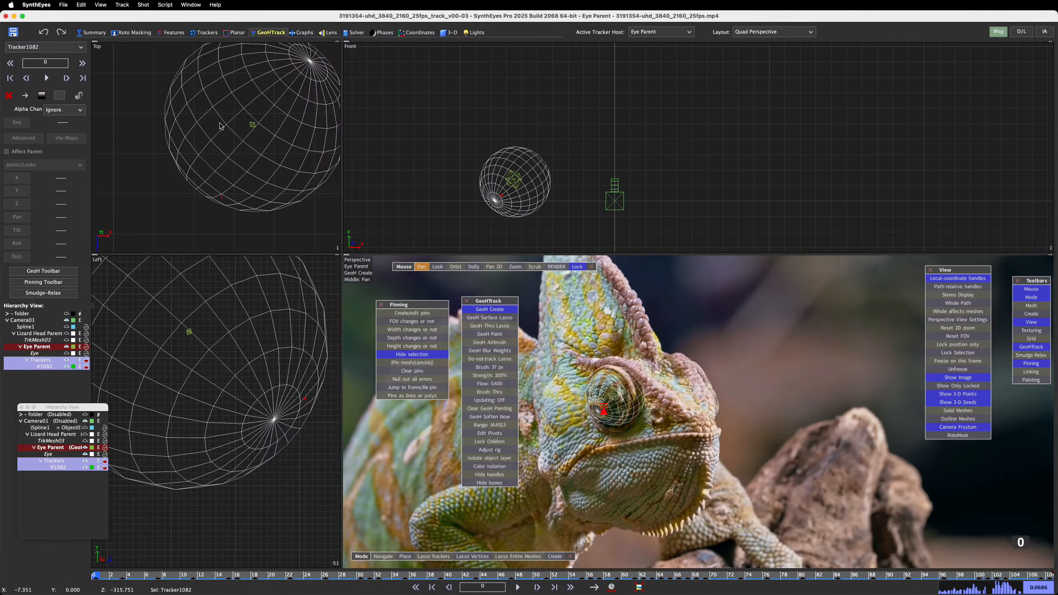
{"action": "scroll", "coordinate": [226, 126], "scroll_direction": "down", "scroll_amount": 5}
{"action": "scroll", "coordinate": [242, 349], "scroll_direction": "down", "scroll_amount": 5}
{"action": "scroll", "coordinate": [243, 349], "scroll_direction": "down", "scroll_amount": 3}
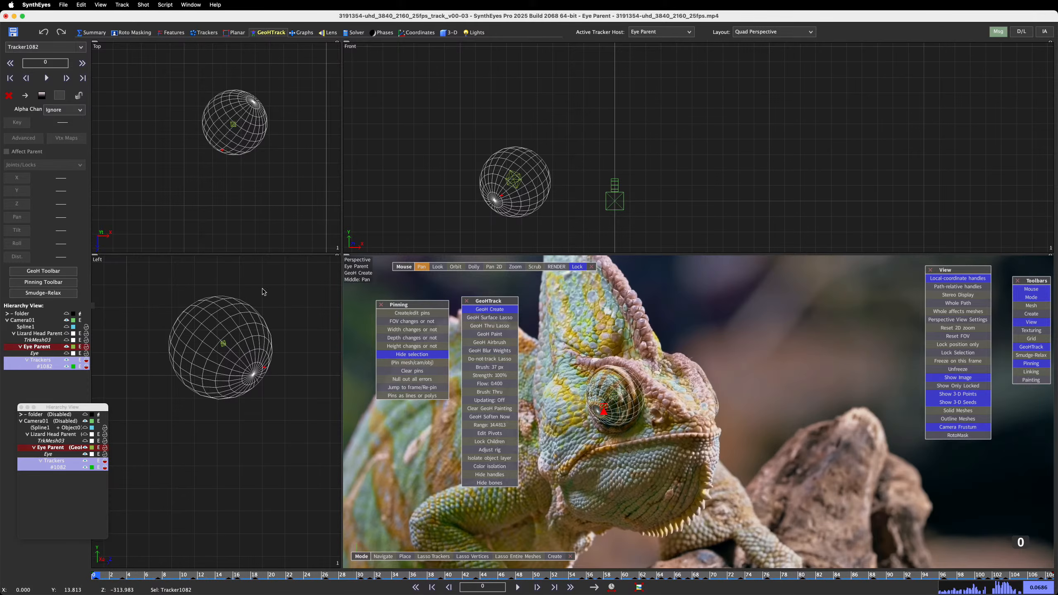
Step: Unhide the TrkMesh03 head mesh and change the Eye Parent's display colour to Snow
{"action": "left_click", "coordinate": [67, 456]}
{"action": "left_click", "coordinate": [85, 441]}
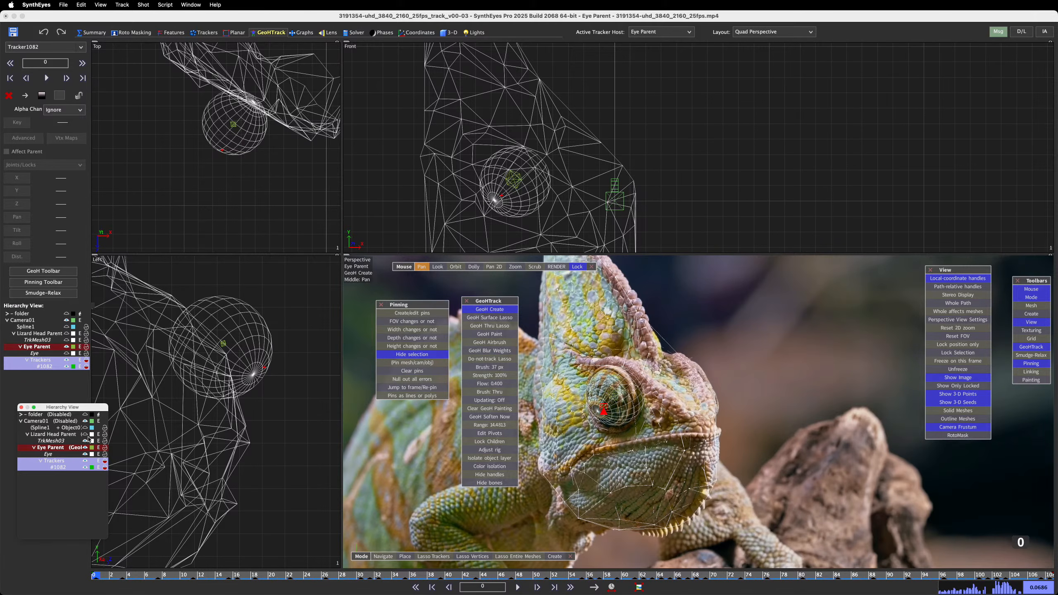
{"action": "left_click", "coordinate": [86, 435]}
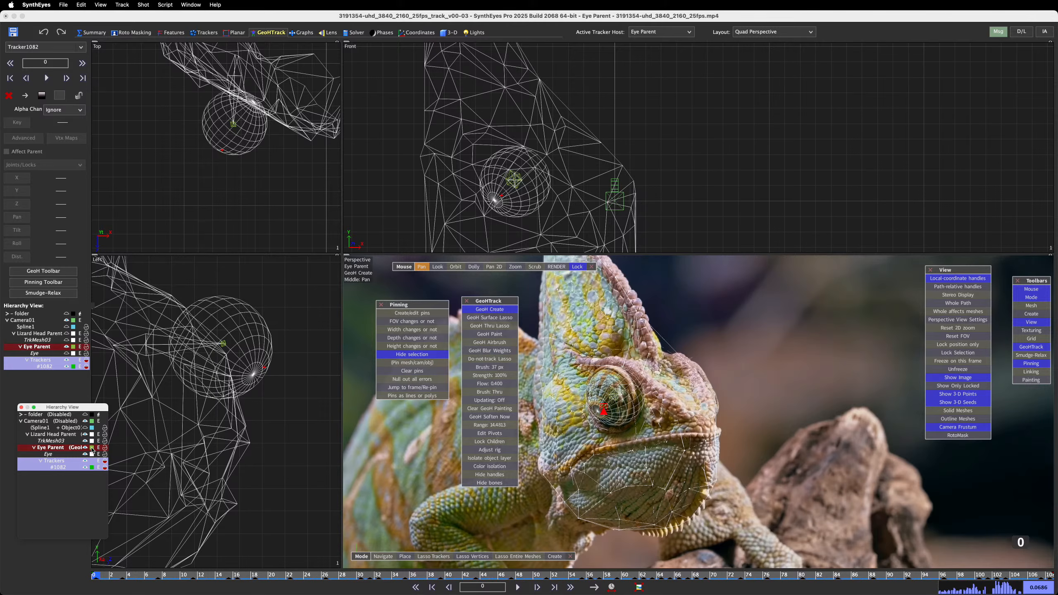
{"action": "left_click", "coordinate": [92, 448]}
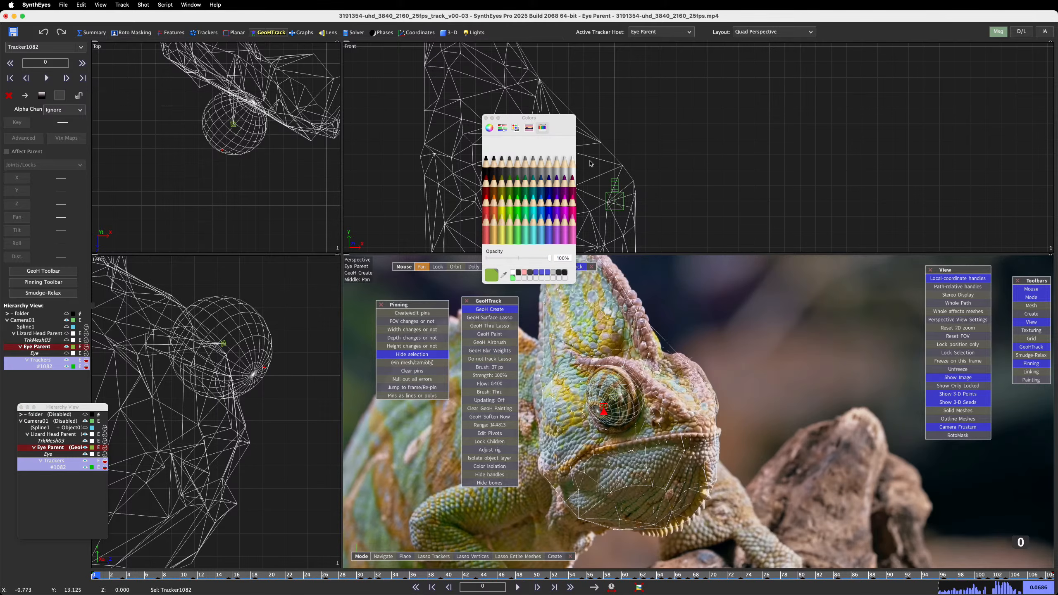
{"action": "left_click", "coordinate": [573, 164]}
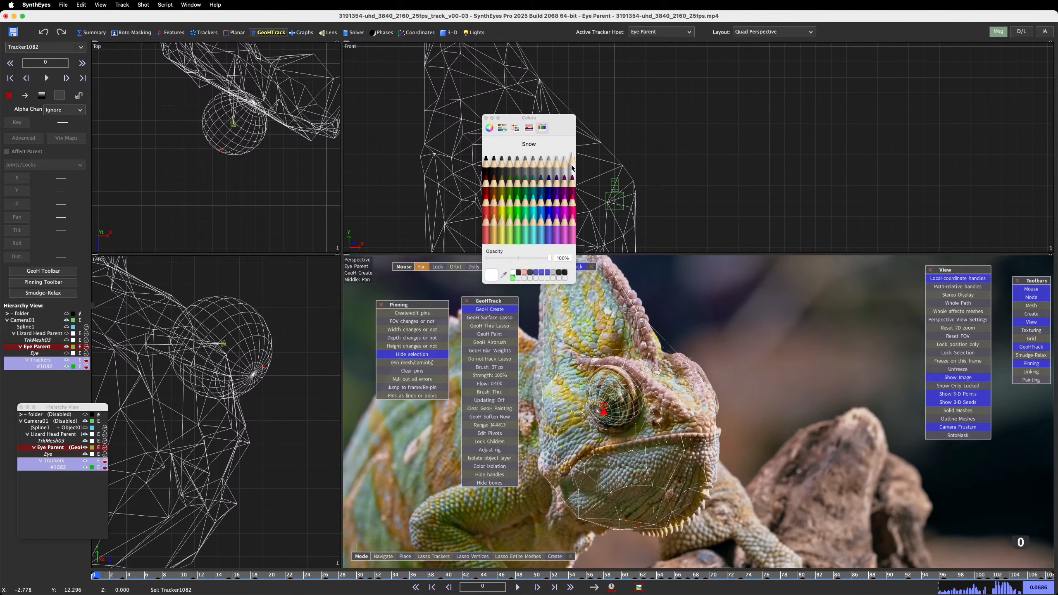
{"action": "left_click", "coordinate": [486, 117]}
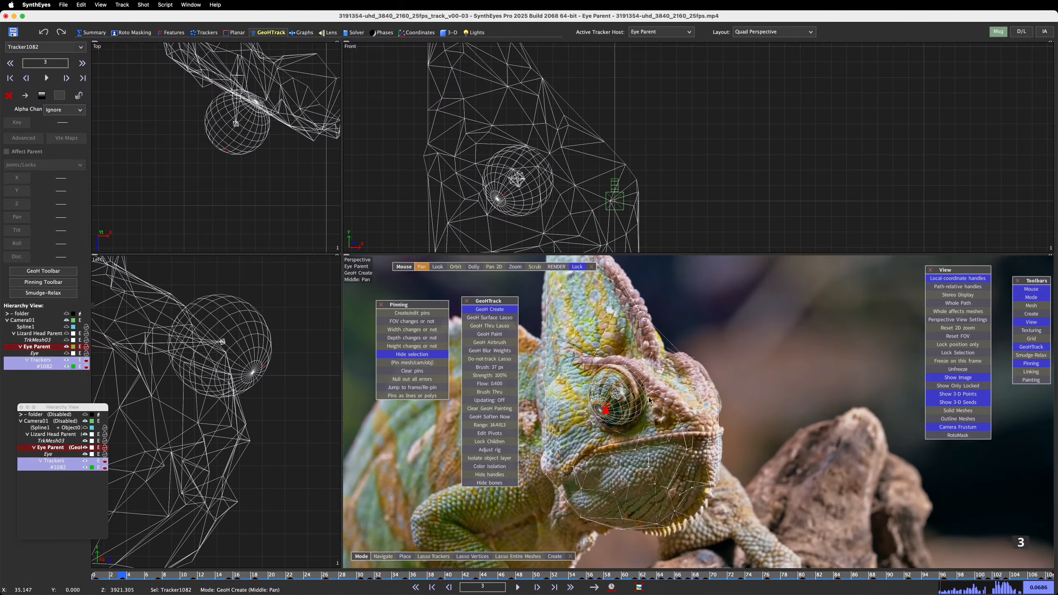
Step: Starting from frame 0, unlock the Eye Parent's Pan, Tilt and Roll joints and play the shot to track the eye's rotation
{"action": "key", "text": "space"}
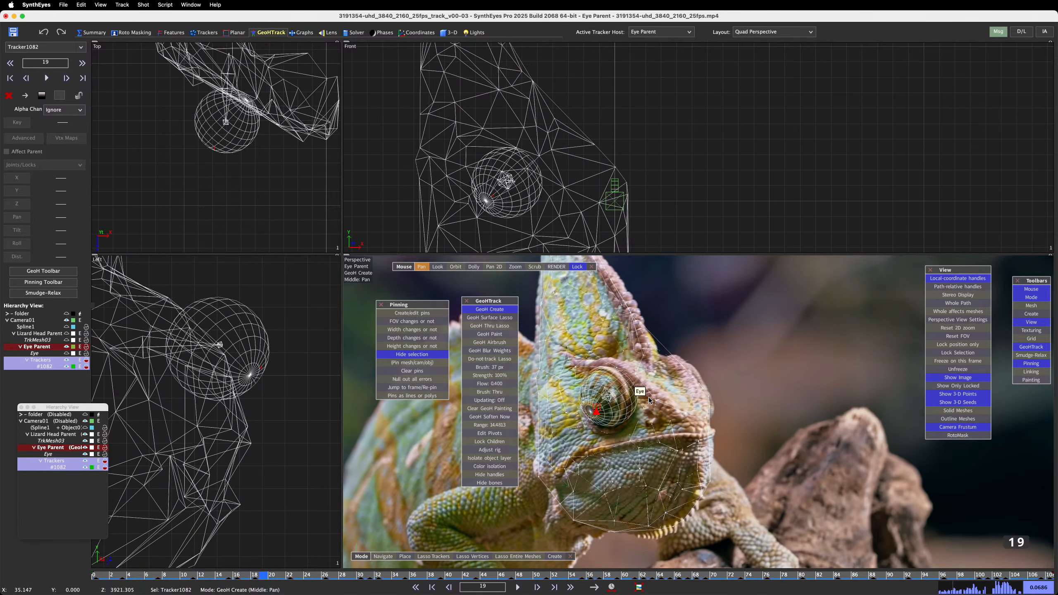
{"action": "key", "text": "s"}
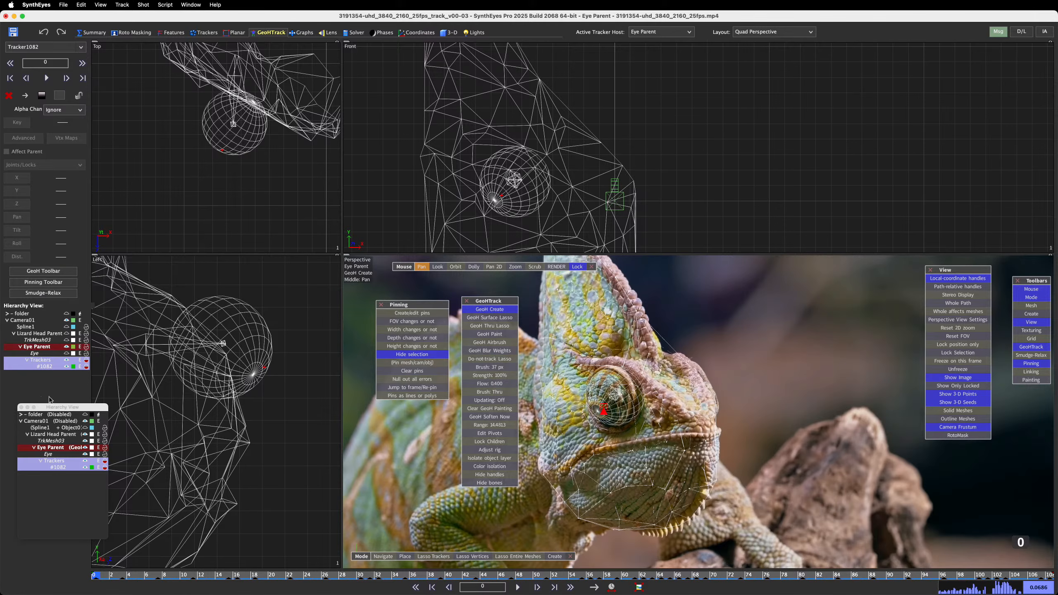
{"action": "left_click", "coordinate": [50, 448]}
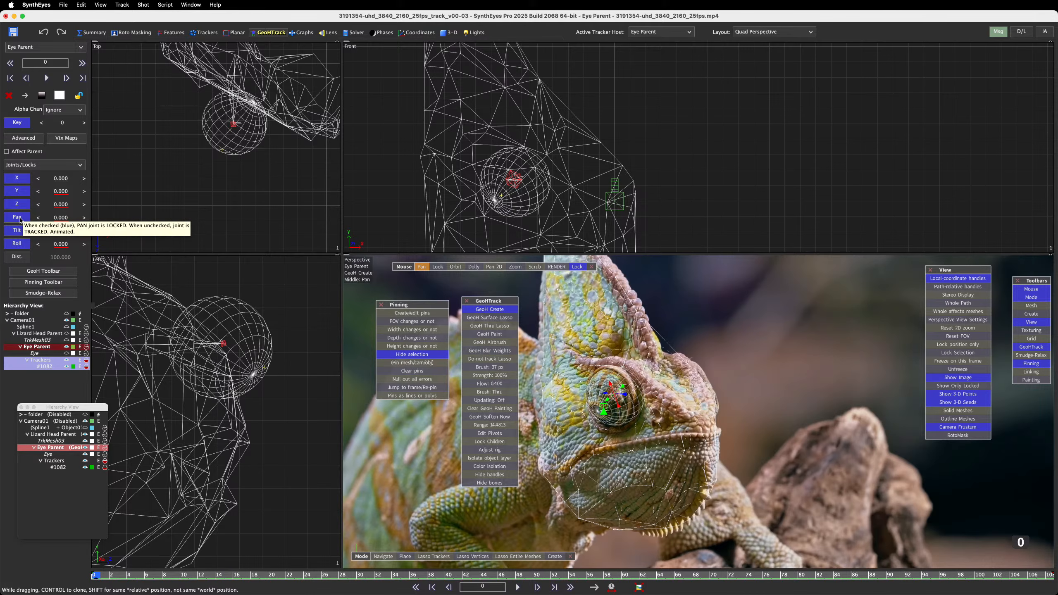
{"action": "left_click", "coordinate": [19, 218]}
{"action": "left_click", "coordinate": [17, 230]}
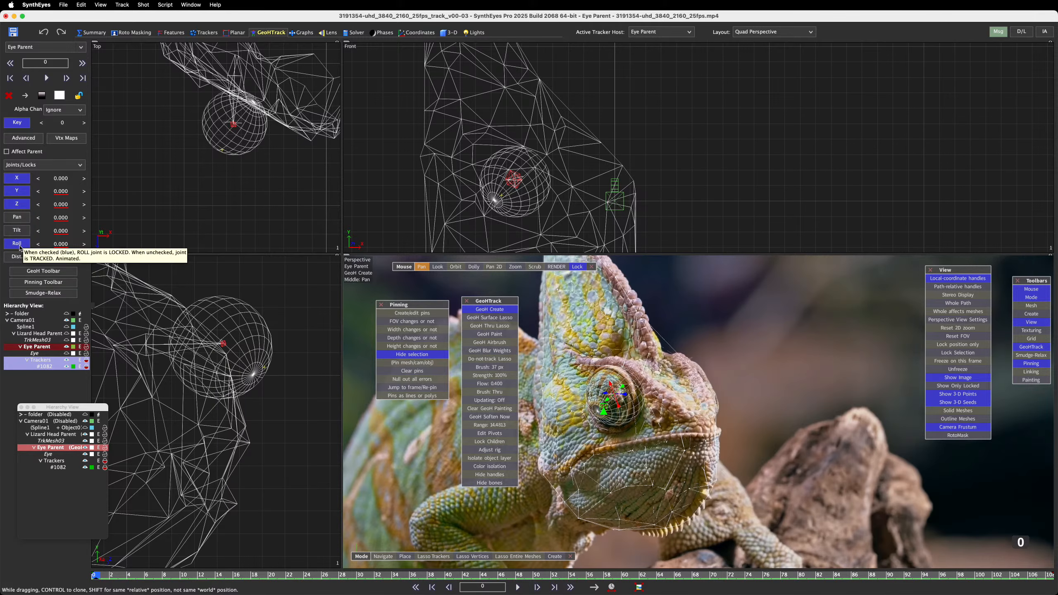
{"action": "left_click", "coordinate": [19, 245]}
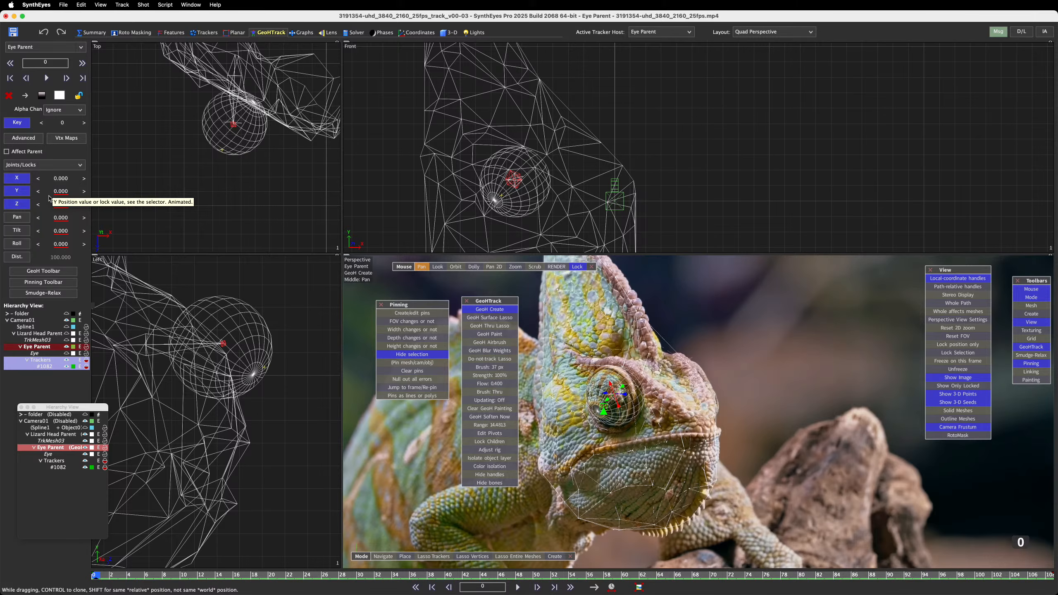
{"action": "key", "text": "space"}
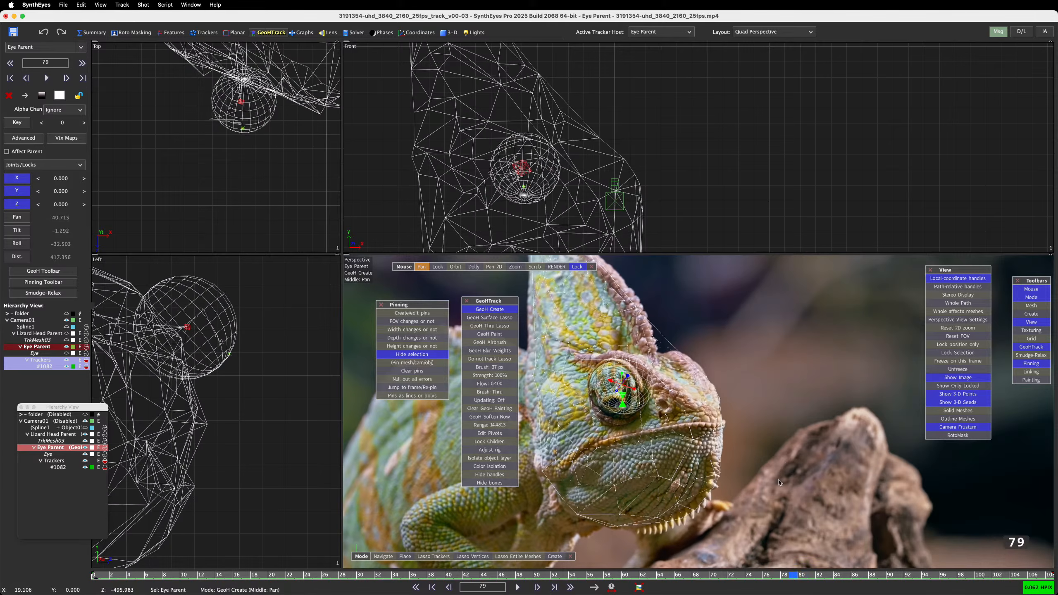
Step: Set the Eye mesh's opacity to 1.000 in the 3-D room and deselect it
{"action": "scroll", "coordinate": [621, 443], "scroll_direction": "up", "scroll_amount": 5}
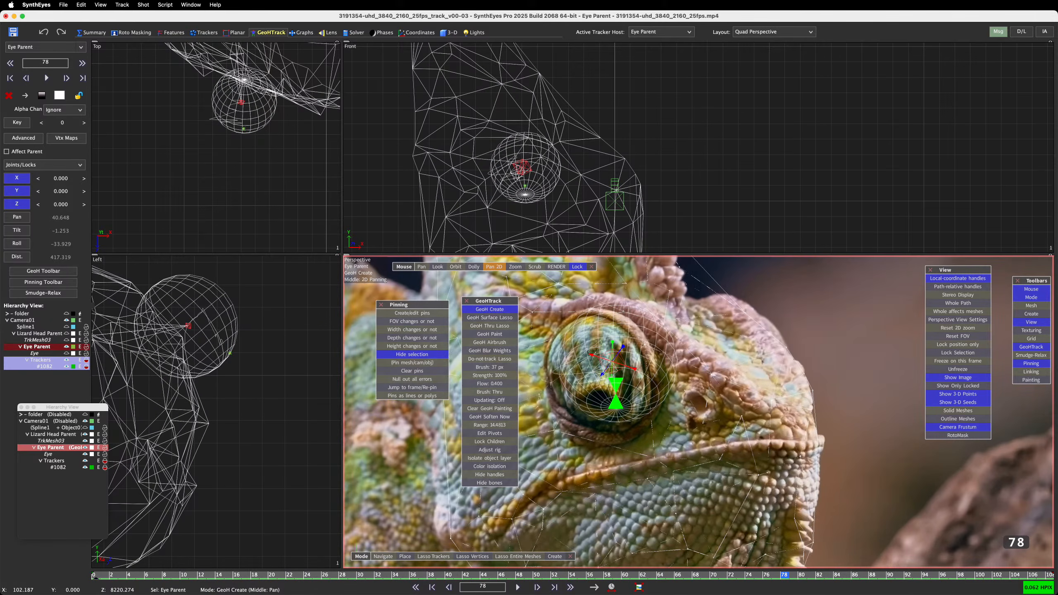
{"action": "left_click", "coordinate": [221, 338]}
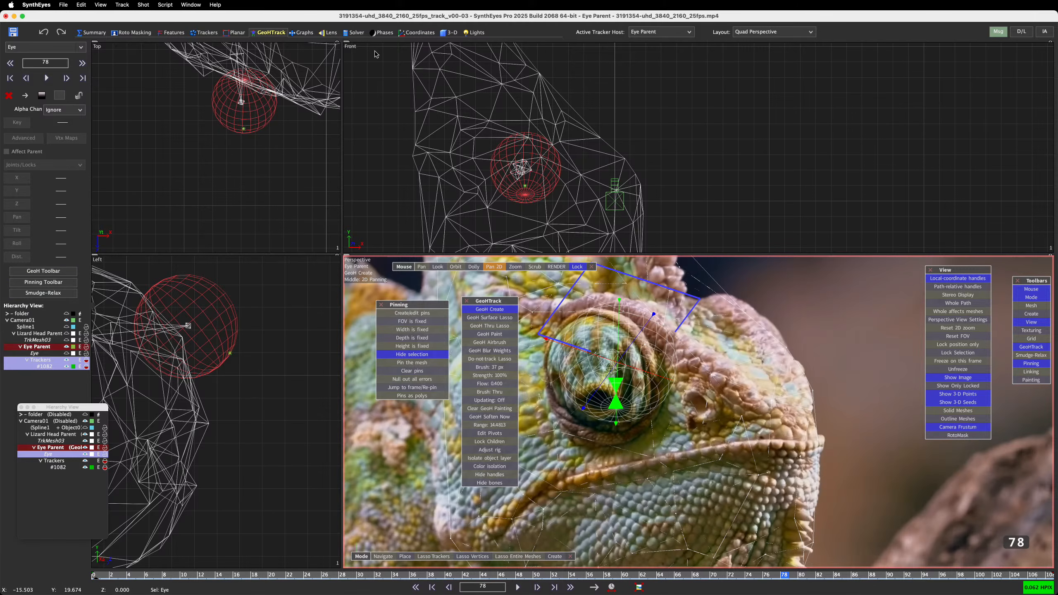
{"action": "left_click", "coordinate": [457, 33]}
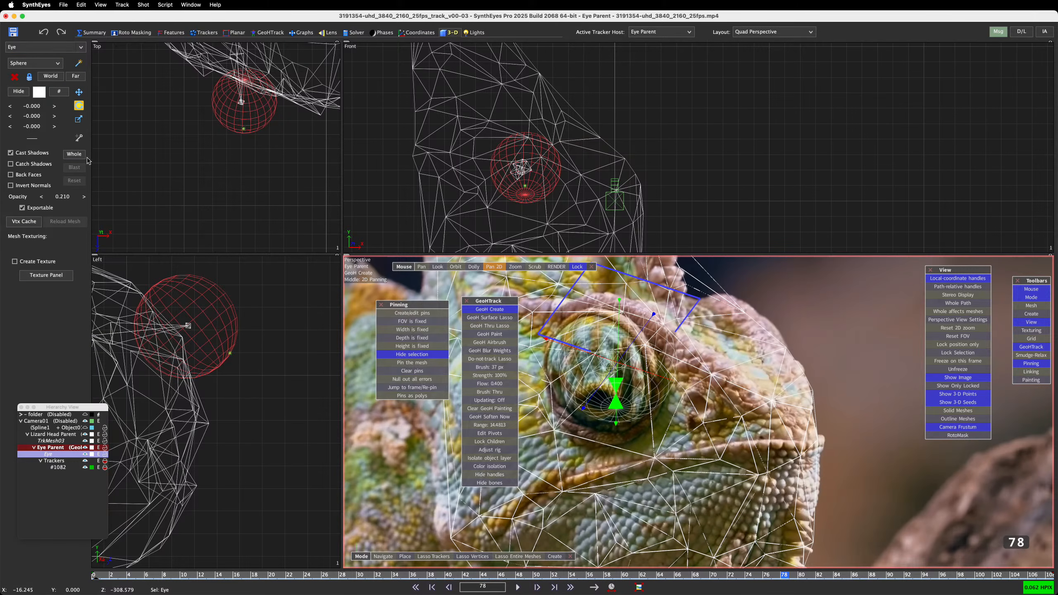
{"action": "left_click_drag", "start_coordinate": [62, 196], "coordinate": [84, 195]}
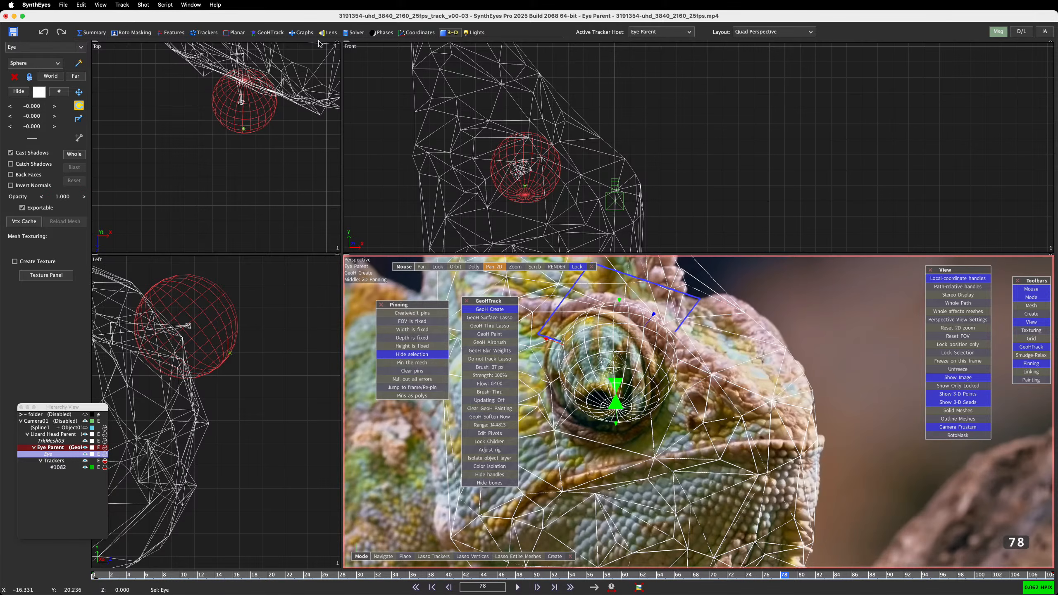
{"action": "left_click", "coordinate": [155, 175]}
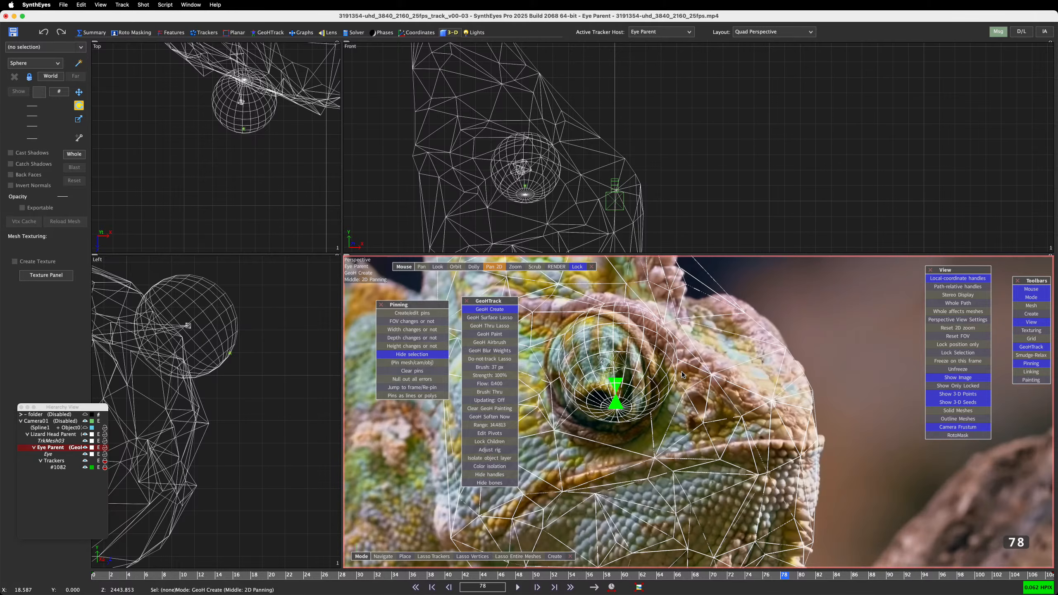
Step: Examine how the Eye mesh follows the footage, going back from frame 78 to about frame 41 and forward to frame 79
{"action": "key", "text": "s"}
{"action": "key", "text": "s"}
{"action": "key", "text": "s"}
{"action": "key", "text": "s"}
{"action": "key", "text": "s"}
{"action": "key", "text": "s"}
{"action": "key", "text": "s"}
{"action": "key", "text": "s"}
{"action": "key", "text": "s"}
{"action": "key", "text": "s"}
{"action": "key", "text": "s"}
{"action": "key", "text": "s"}
{"action": "key", "text": "s"}
{"action": "key", "text": "s"}
{"action": "key", "text": "s"}
{"action": "key", "text": "s"}
{"action": "key", "text": "s"}
{"action": "key", "text": "s"}
{"action": "key", "text": "s"}
{"action": "key", "text": "s"}
{"action": "key", "text": "d"}
{"action": "key", "text": "d"}
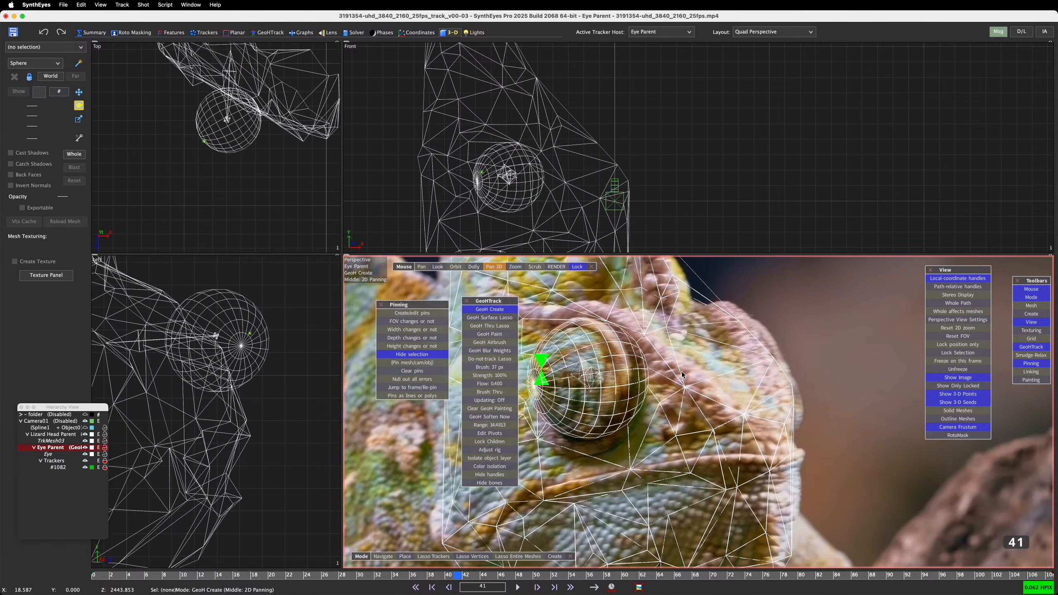
{"action": "key", "text": "d"}
{"action": "key", "text": "d"}
{"action": "key", "text": "d"}
{"action": "key", "text": "d"}
{"action": "key", "text": "d"}
{"action": "key", "text": "d"}
{"action": "key", "text": "d"}
{"action": "key", "text": "d"}
{"action": "key", "text": "d"}
{"action": "key", "text": "d"}
{"action": "key", "text": "d"}
{"action": "key", "text": "d"}
{"action": "key", "text": "d"}
{"action": "key", "text": "d"}
{"action": "key", "text": "d"}
{"action": "key", "text": "d"}
{"action": "key", "text": "d"}
{"action": "key", "text": "d"}
{"action": "key", "text": "d"}
{"action": "key", "text": "d"}
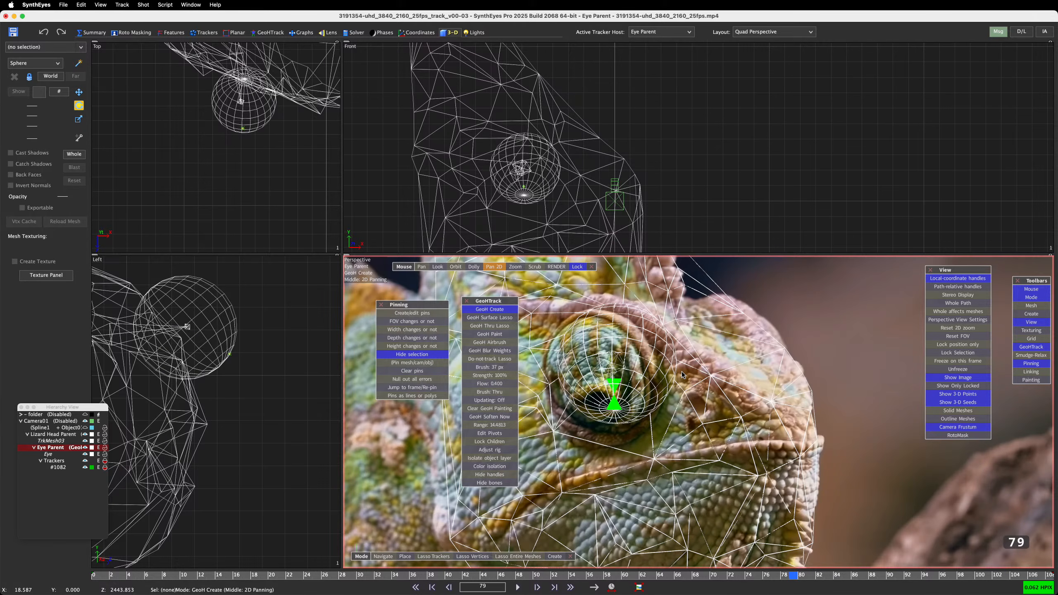
Step: Scrub to frame 49, move the GeoHTrack toolbar clear of the eye, and return to the GeoHTrack room
{"action": "left_click", "coordinate": [85, 481]}
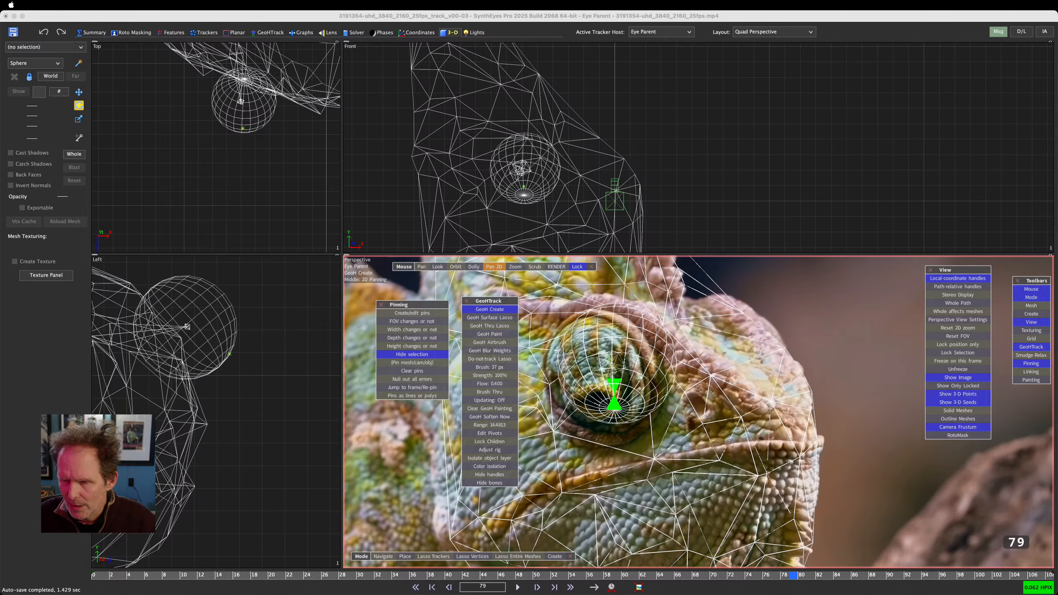
{"action": "left_click", "coordinate": [73, 370]}
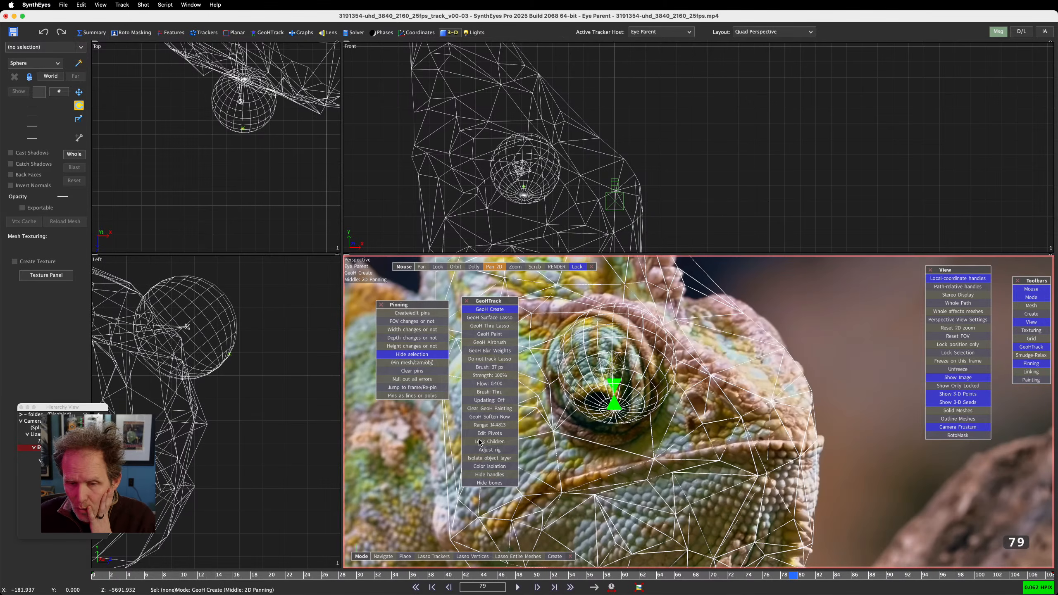
{"action": "left_click_drag", "start_coordinate": [175, 578], "coordinate": [316, 592]}
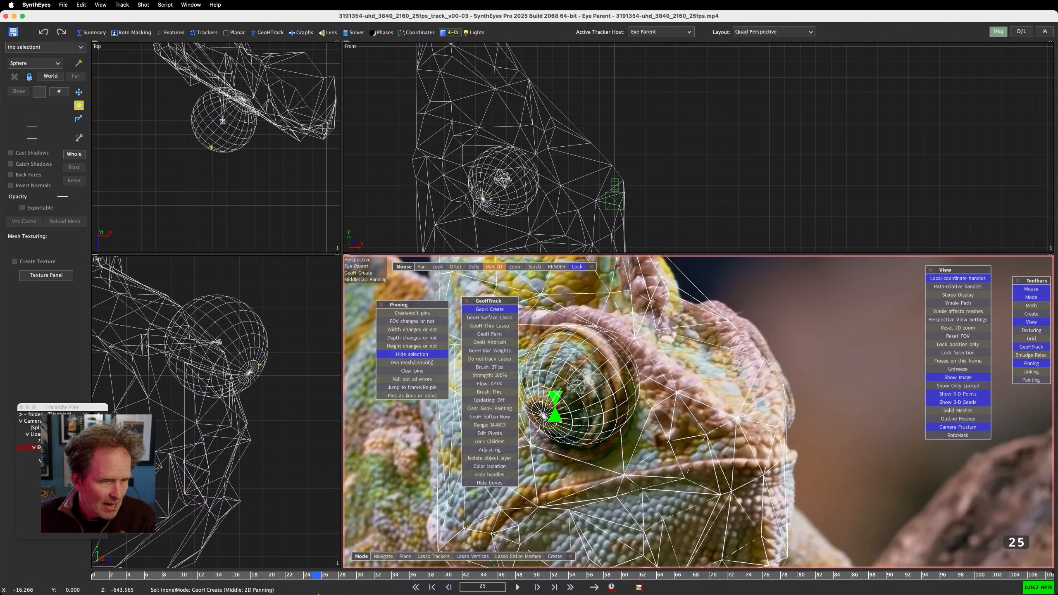
{"action": "left_click_drag", "start_coordinate": [317, 592], "coordinate": [528, 591]}
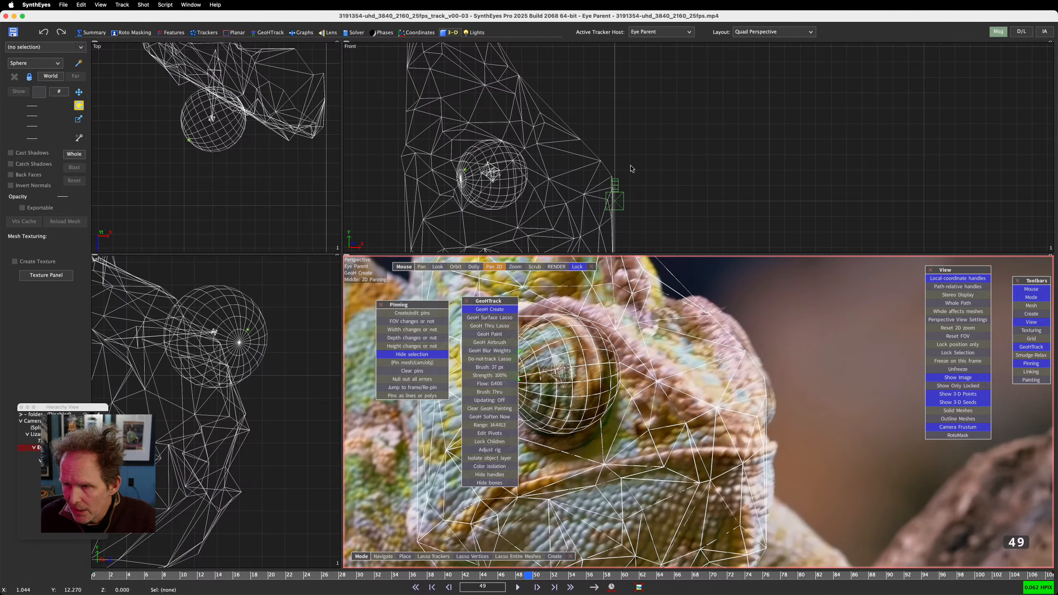
{"action": "left_click_drag", "start_coordinate": [490, 301], "coordinate": [879, 261]}
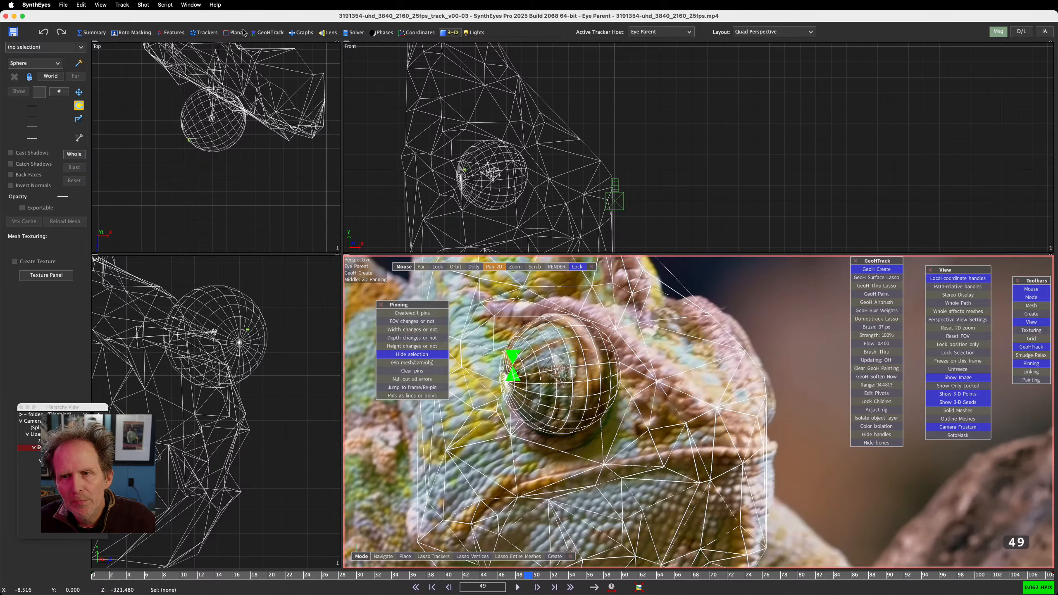
{"action": "left_click", "coordinate": [270, 33]}
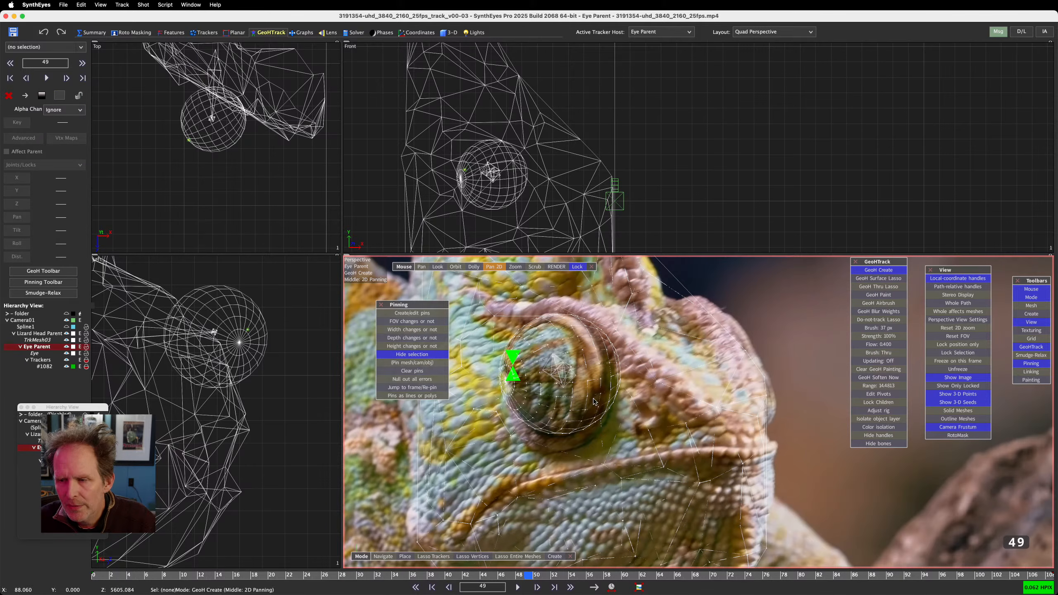
Step: Try tracking the Eye Parent from frame 0 with its X and Y joints also unlocked, and undo the attempt
{"action": "left_click", "coordinate": [39, 447]}
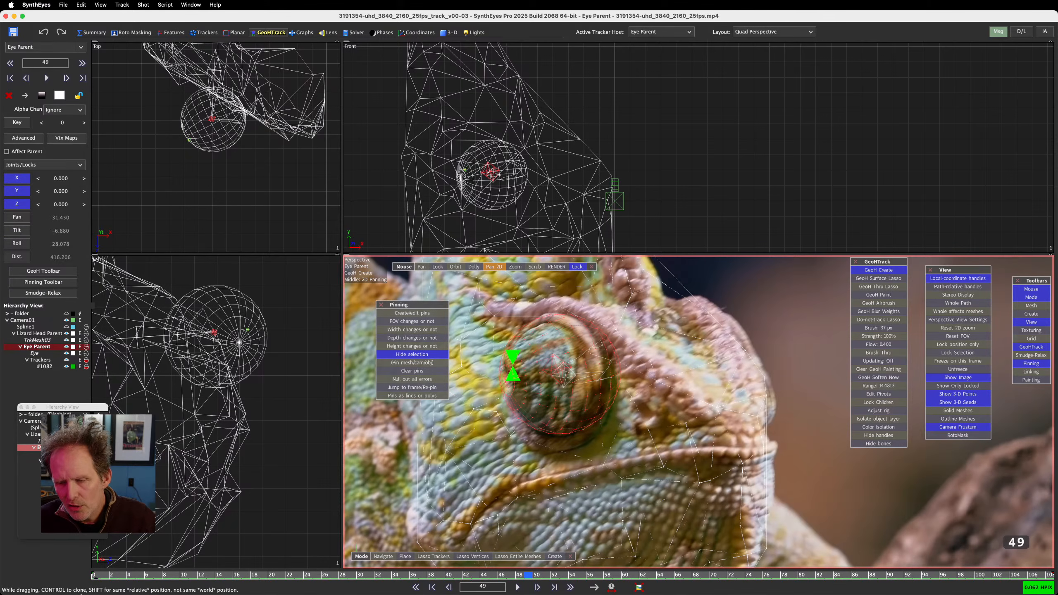
{"action": "left_click_drag", "start_coordinate": [123, 581], "coordinate": [94, 580]}
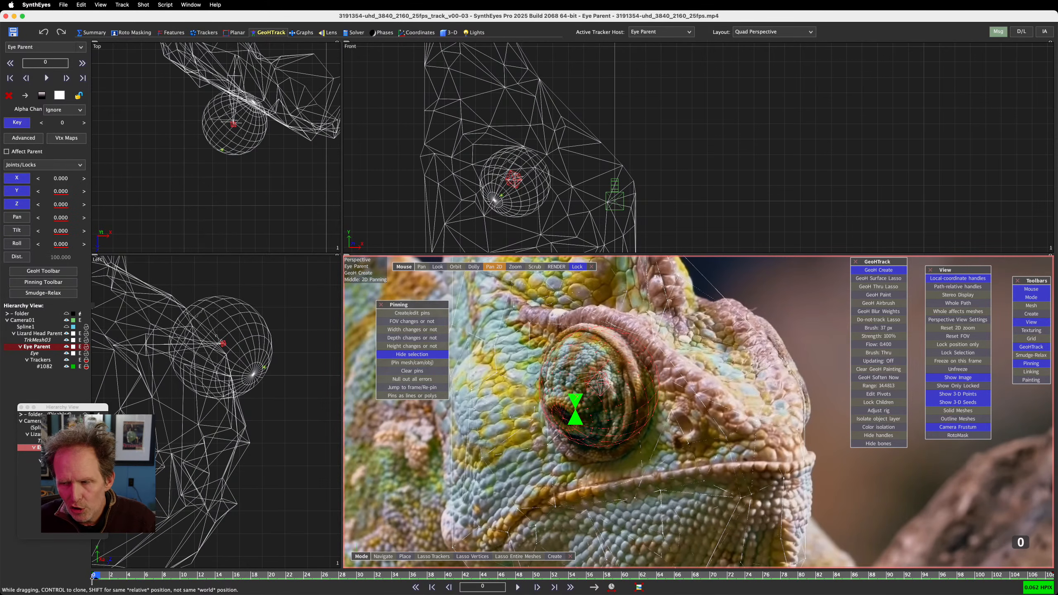
{"action": "left_click", "coordinate": [19, 179]}
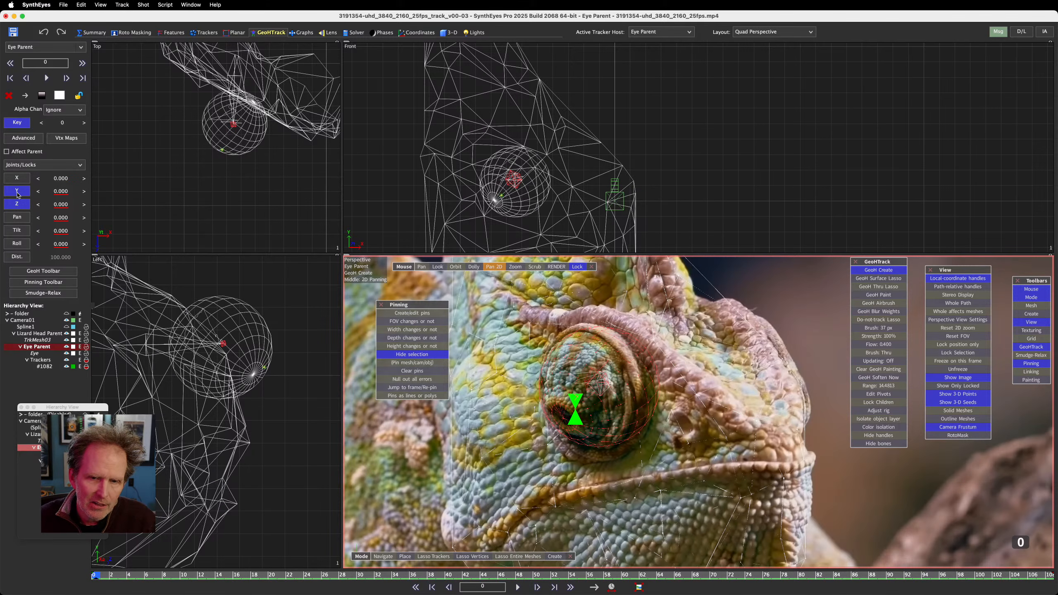
{"action": "left_click", "coordinate": [17, 192]}
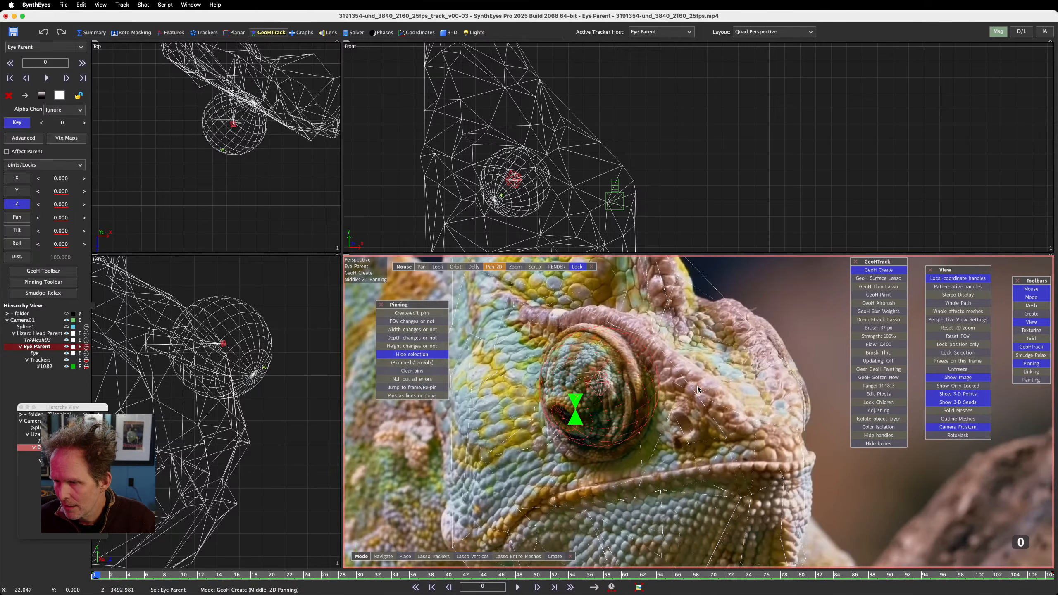
{"action": "key", "text": "space"}
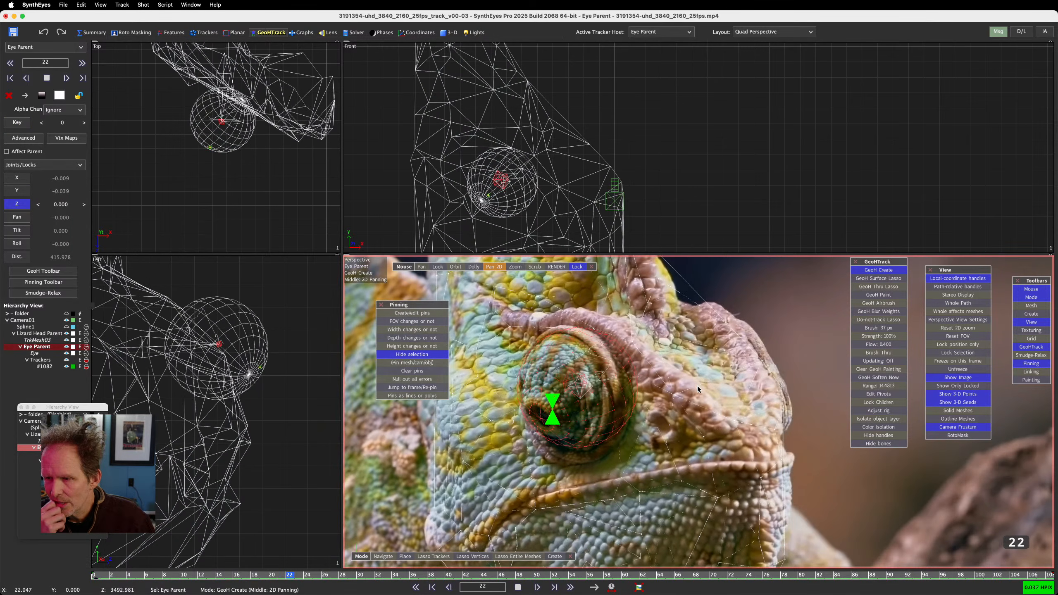
{"action": "key", "text": "space"}
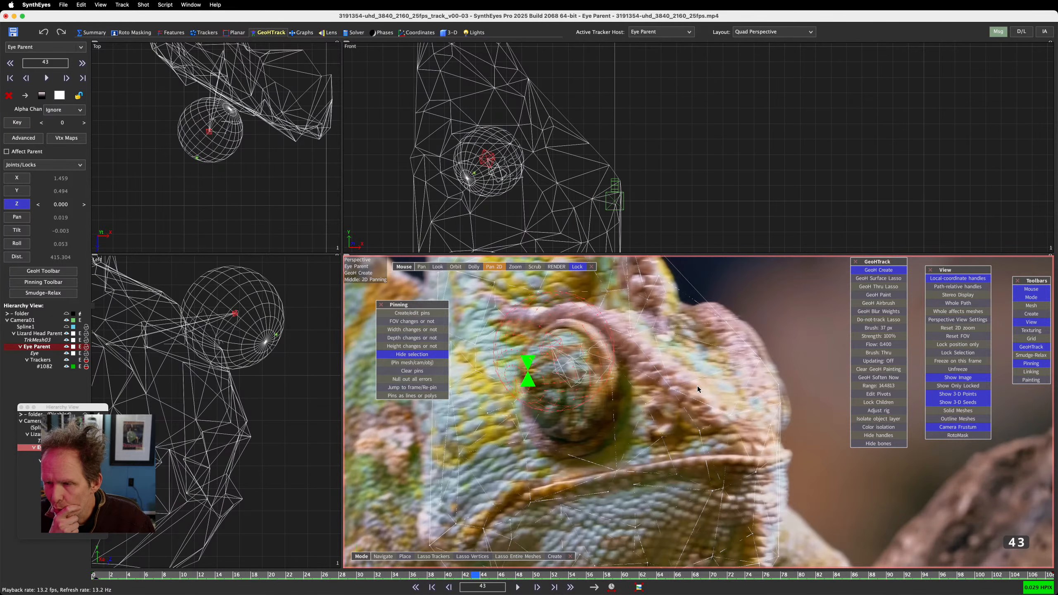
{"action": "key", "text": "super+z"}
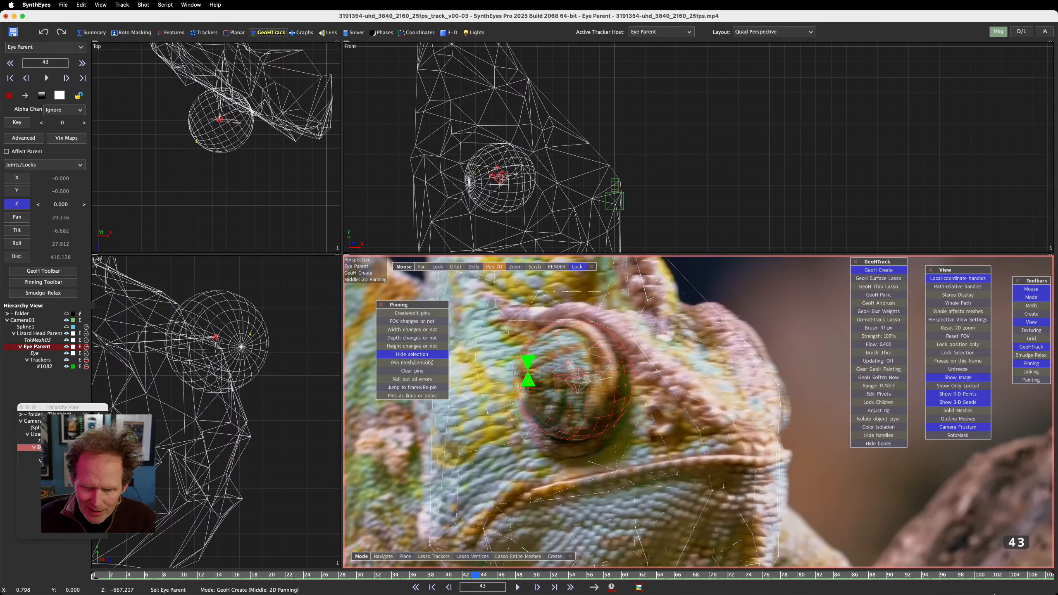
Step: Return to frame 0 and replay the shot up to frame 37 with the Eye Parent's X and Y joints still unlocked
{"action": "left_click", "coordinate": [92, 578]}
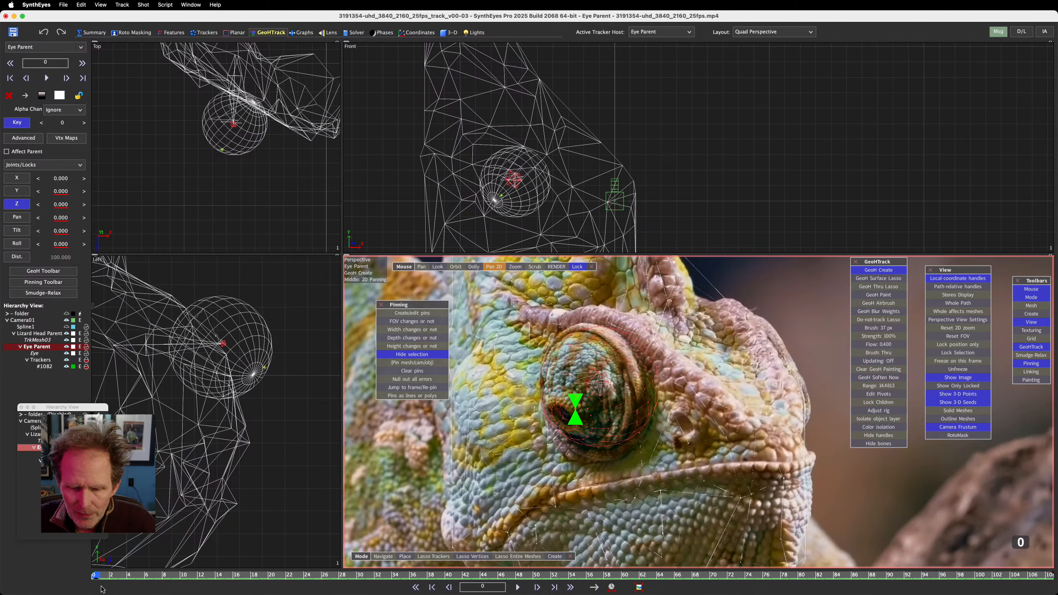
{"action": "left_click_drag", "start_coordinate": [93, 576], "coordinate": [15, 594]}
{"action": "key", "text": "space"}
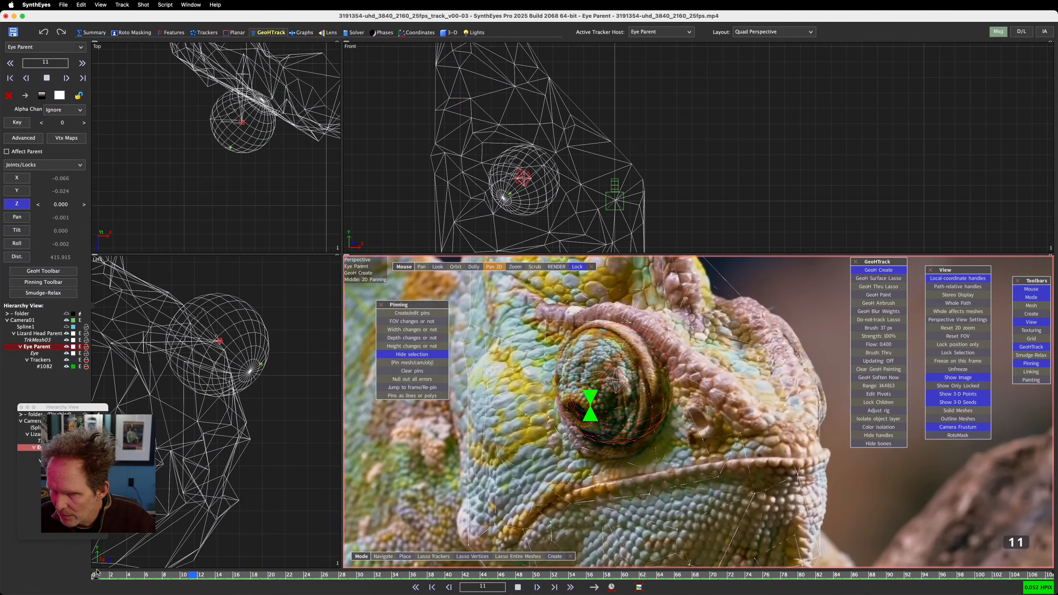
{"action": "key", "text": "space"}
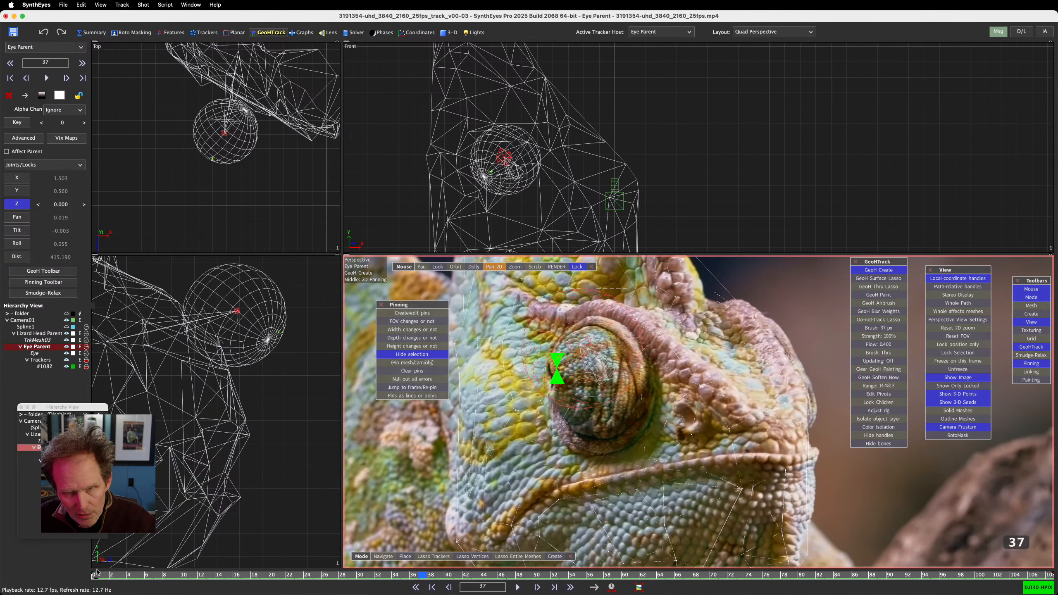
Step: Lock the Eye Parent's X and Y joints again at frame 0 and track the eye's rotation through the whole shot
{"action": "left_click_drag", "start_coordinate": [423, 575], "coordinate": [95, 576]}
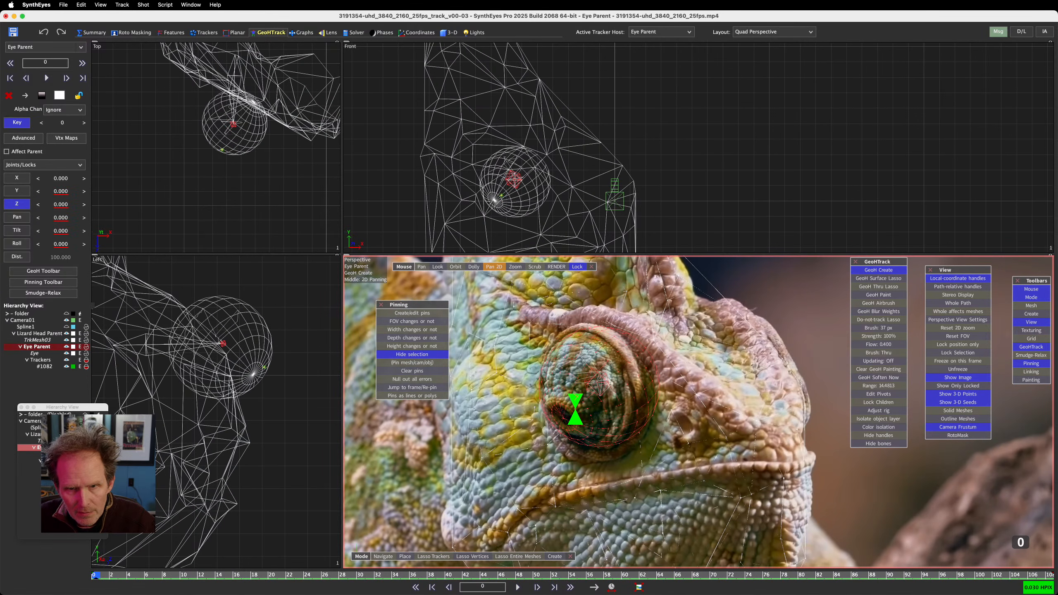
{"action": "left_click", "coordinate": [16, 178]}
{"action": "left_click", "coordinate": [17, 191]}
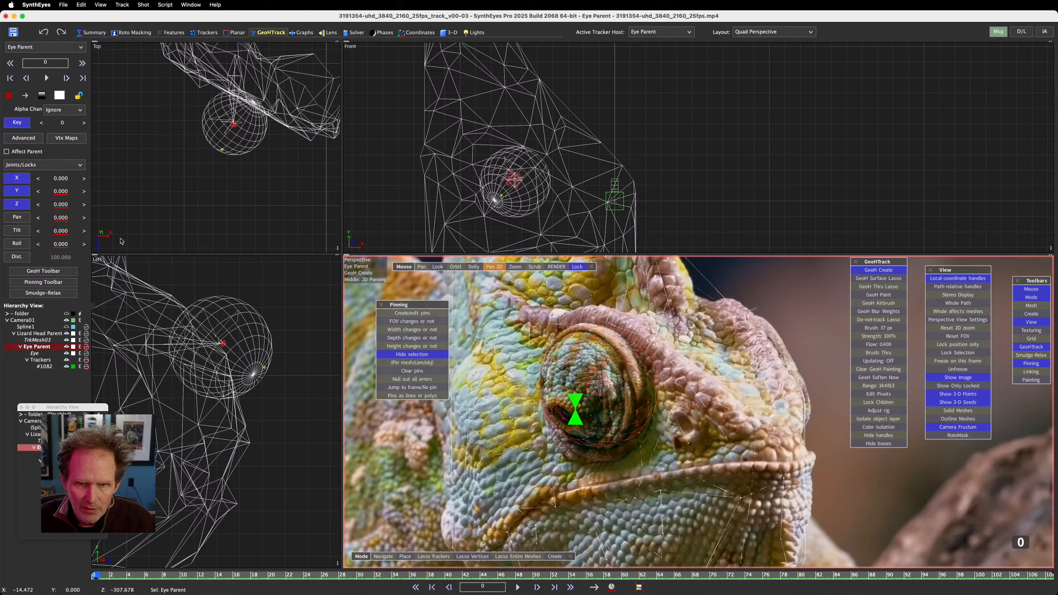
{"action": "key", "text": "space"}
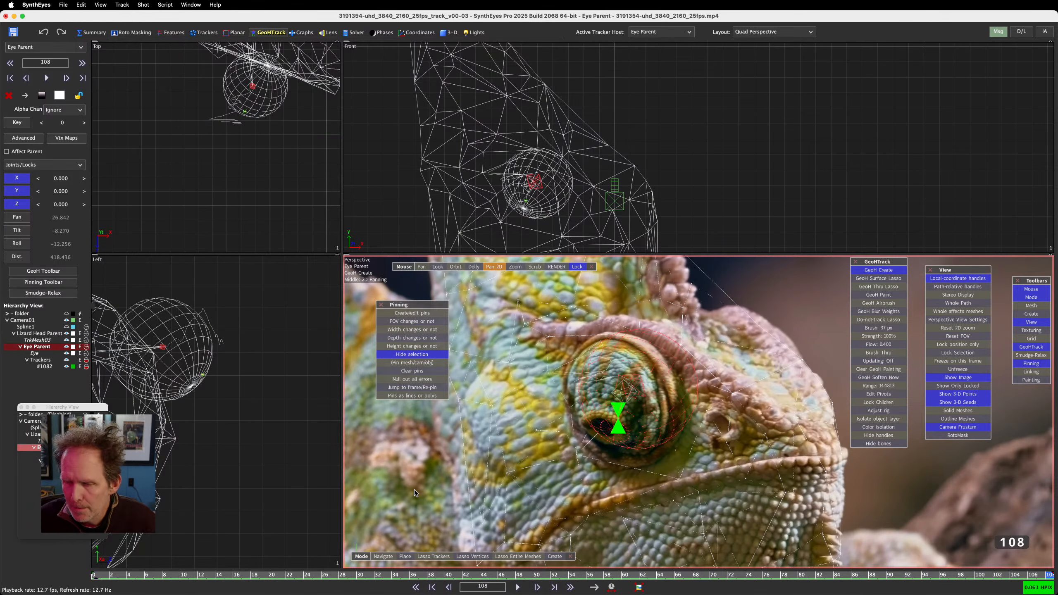
Step: Examine how the Eye mesh follows the eye from frame 59 to 70, going back to frame 66
{"action": "left_click_drag", "start_coordinate": [350, 581], "coordinate": [616, 594]}
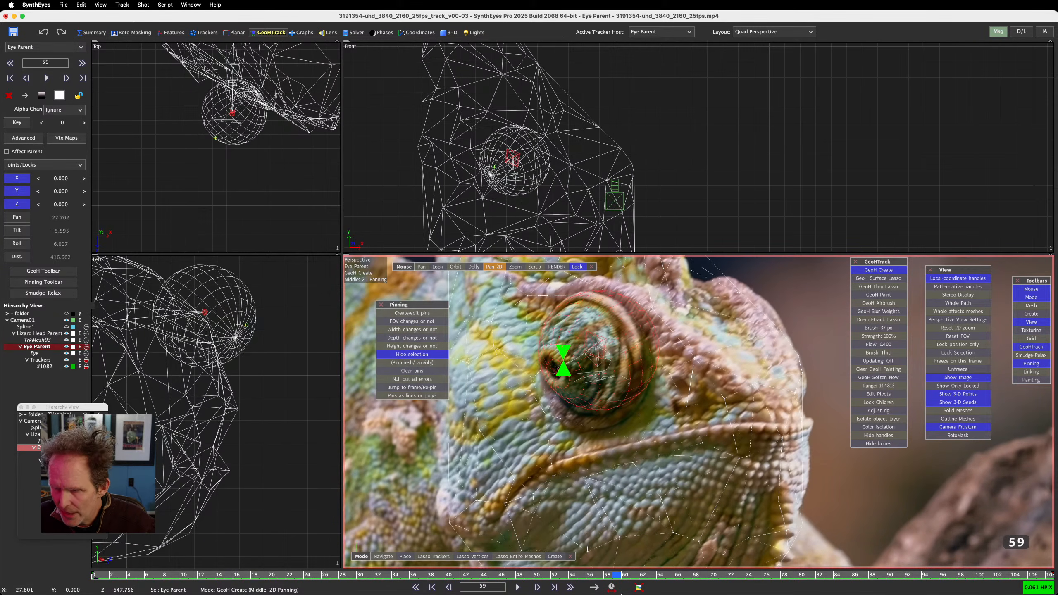
{"action": "key", "text": "d"}
{"action": "key", "text": "d"}
{"action": "key", "text": "d"}
{"action": "key", "text": "d"}
{"action": "key", "text": "d"}
{"action": "key", "text": "d"}
{"action": "key", "text": "d"}
{"action": "key", "text": "d"}
{"action": "key", "text": "d"}
{"action": "key", "text": "d"}
{"action": "key", "text": "d"}
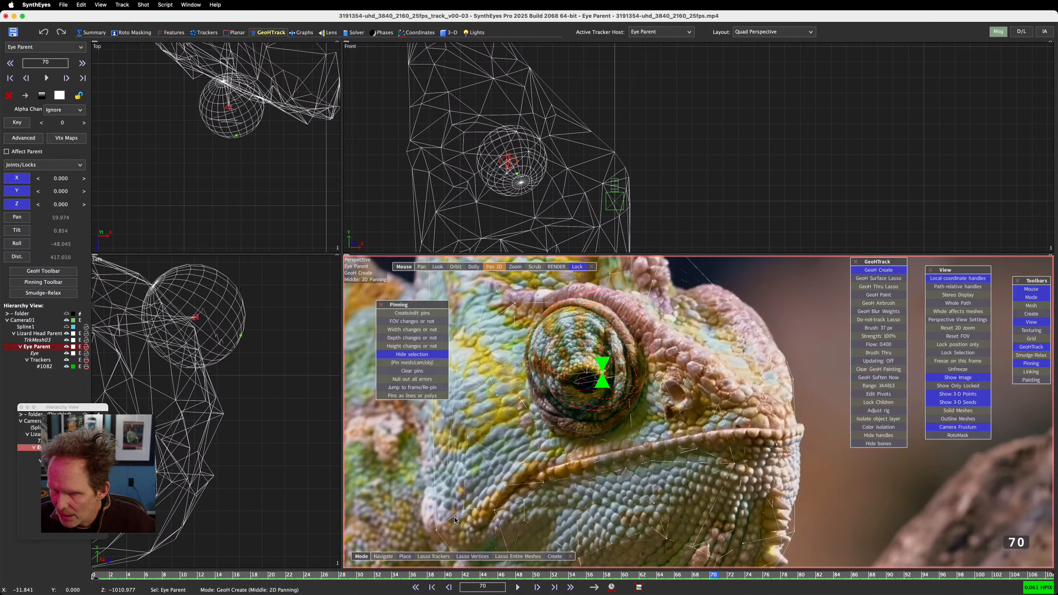
{"action": "key", "text": "s"}
{"action": "key", "text": "s"}
{"action": "key", "text": "s"}
{"action": "key", "text": "s"}
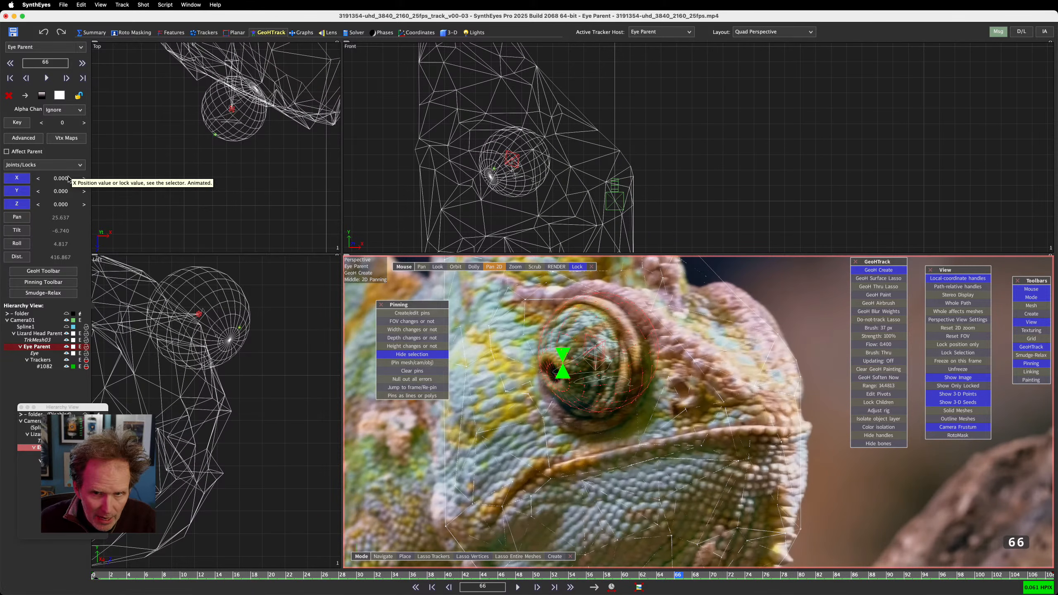
Step: Key the Eye Parent at frame 66 with Y and Z at 0, and reset its Pan, Tilt and Roll to 0
{"action": "left_click", "coordinate": [24, 125]}
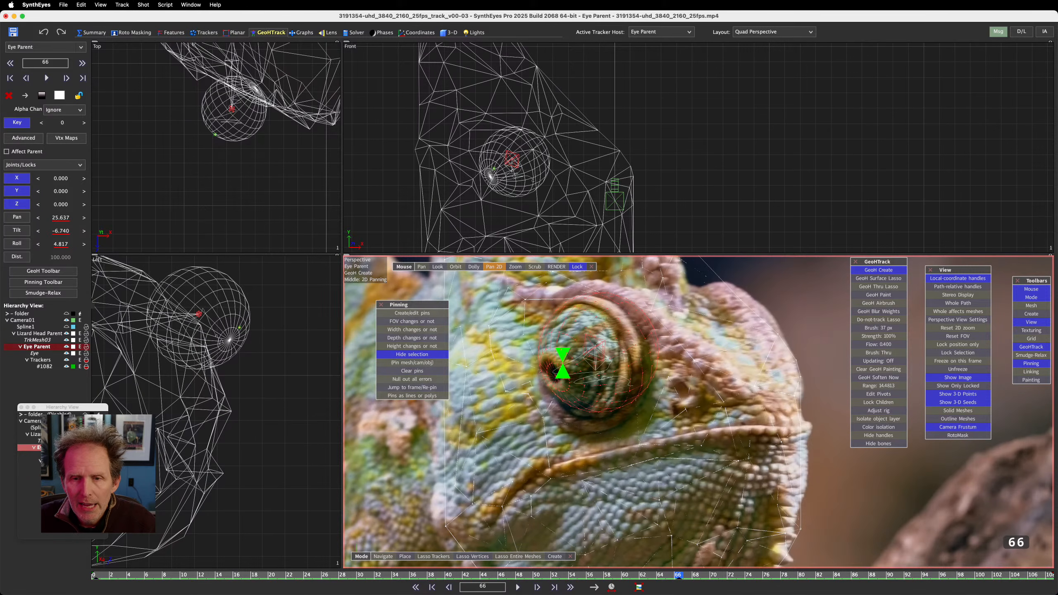
{"action": "key", "text": "super+z"}
{"action": "key", "text": "super+z"}
{"action": "key", "text": "super+shift+z"}
{"action": "key", "text": "super+shift+z"}
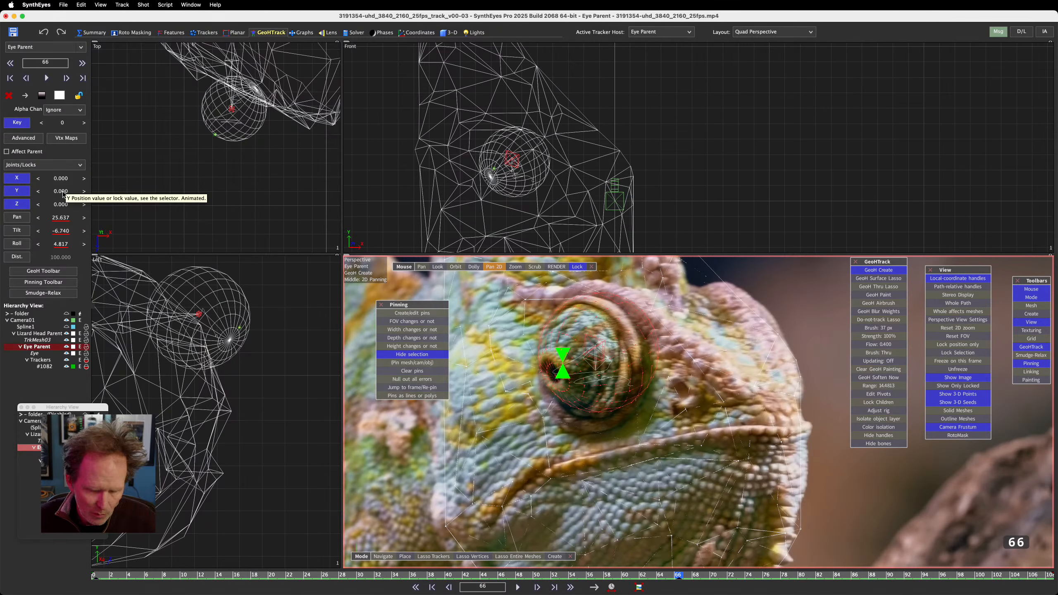
{"action": "left_click_drag", "start_coordinate": [63, 192], "coordinate": [61, 205]}
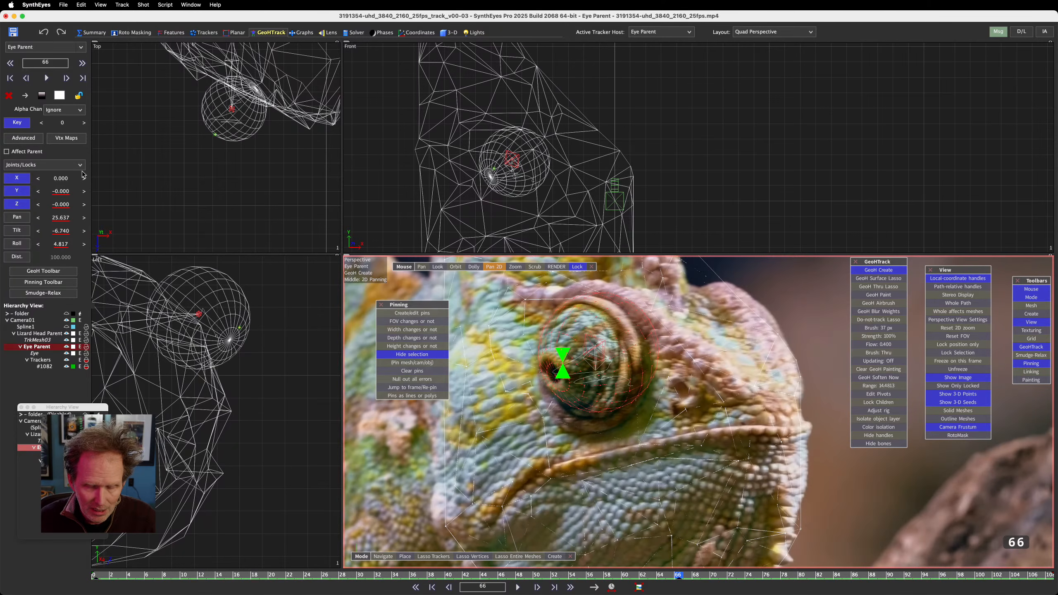
{"action": "right_click", "coordinate": [64, 220]}
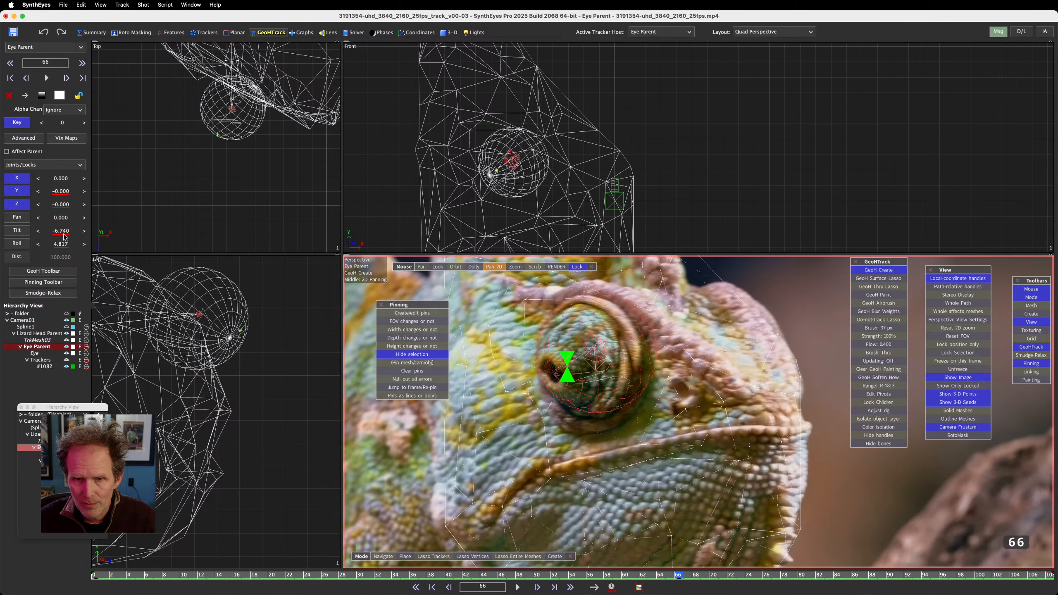
{"action": "right_click", "coordinate": [65, 233]}
{"action": "right_click", "coordinate": [63, 246]}
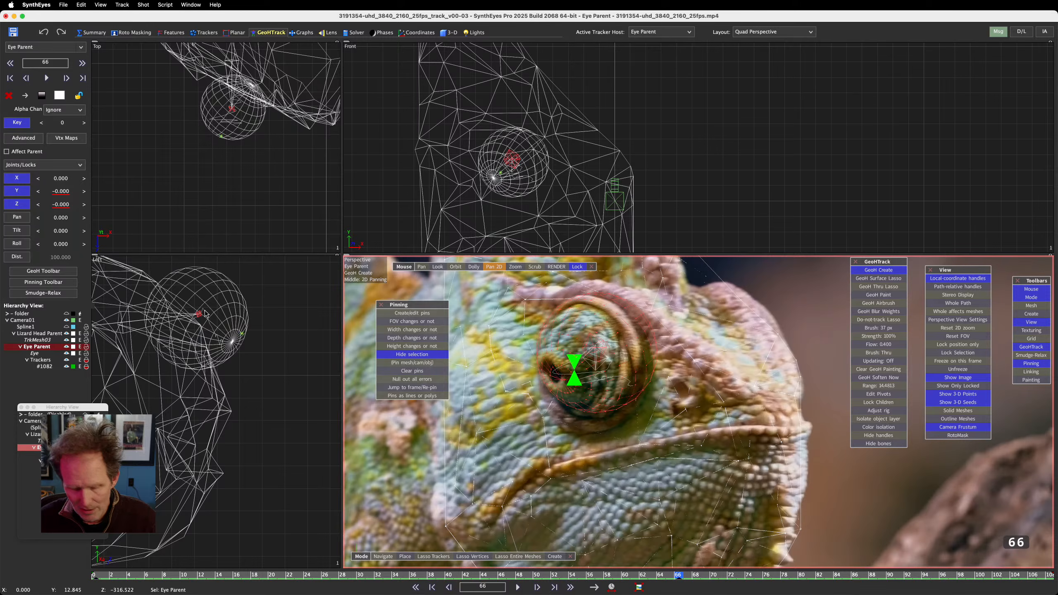
Step: Compare the eye's position on the frames around the frame 66 key, from 63 to 68, ending on frame 69
{"action": "key", "text": "s"}
{"action": "key", "text": "s"}
{"action": "key", "text": "s"}
{"action": "key", "text": "d"}
{"action": "key", "text": "d"}
{"action": "key", "text": "d"}
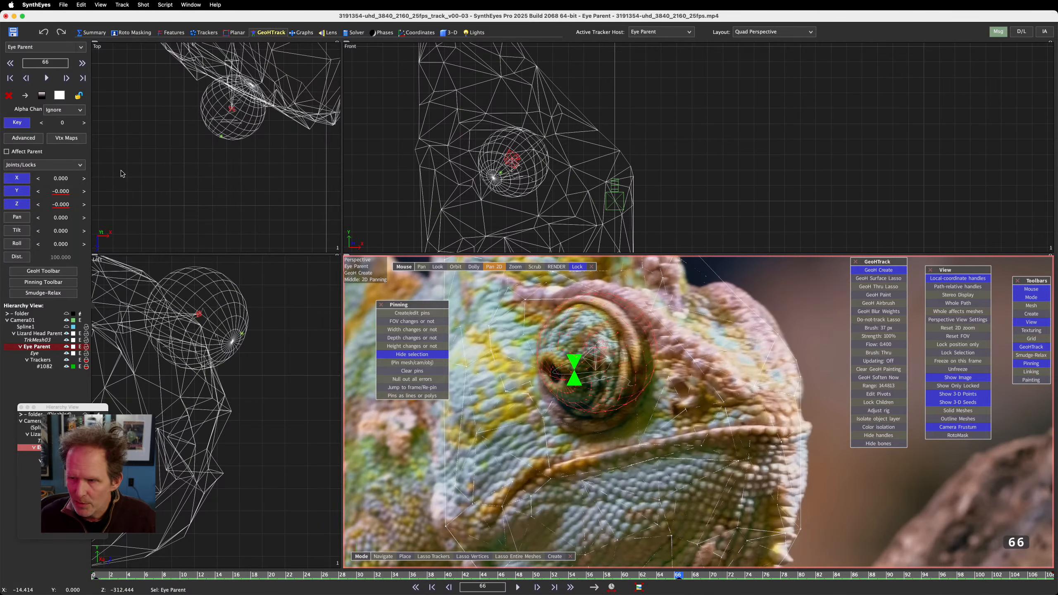
{"action": "key", "text": "d"}
{"action": "key", "text": "d"}
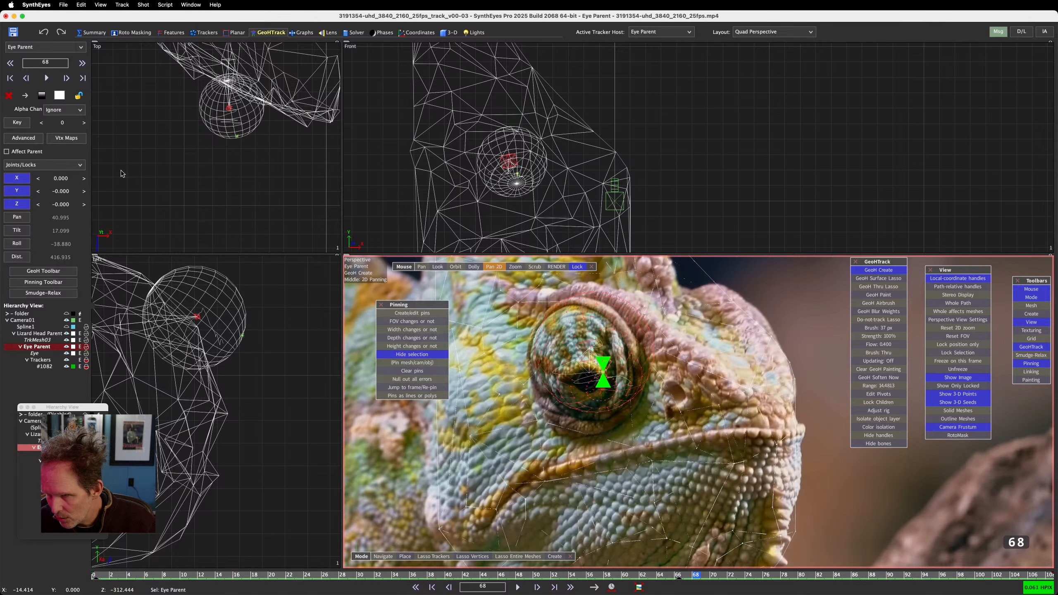
{"action": "key", "text": "s"}
{"action": "key", "text": "s"}
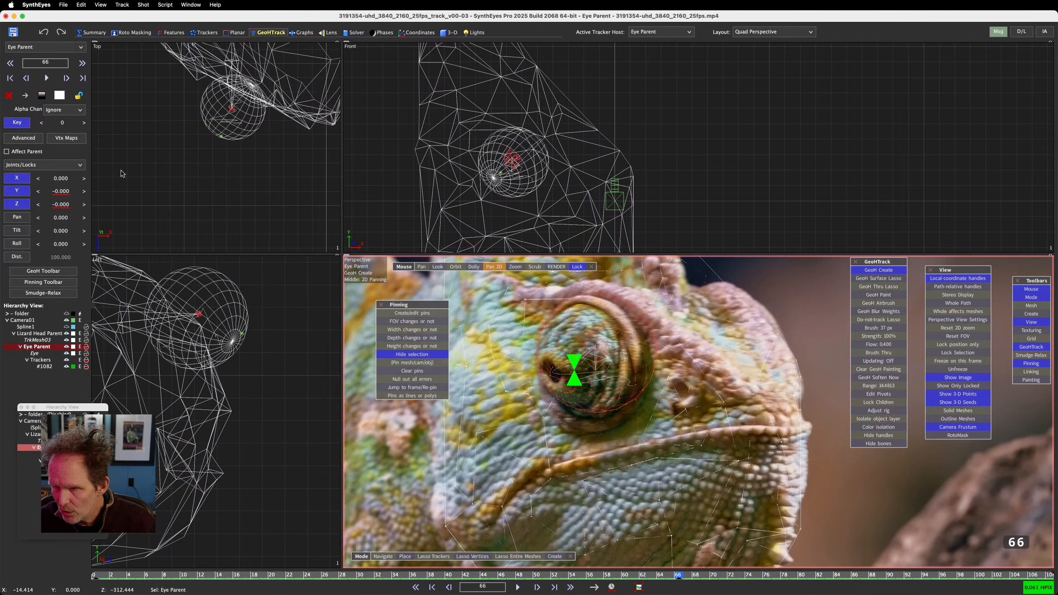
{"action": "key", "text": "d"}
{"action": "key", "text": "d"}
{"action": "key", "text": "d"}
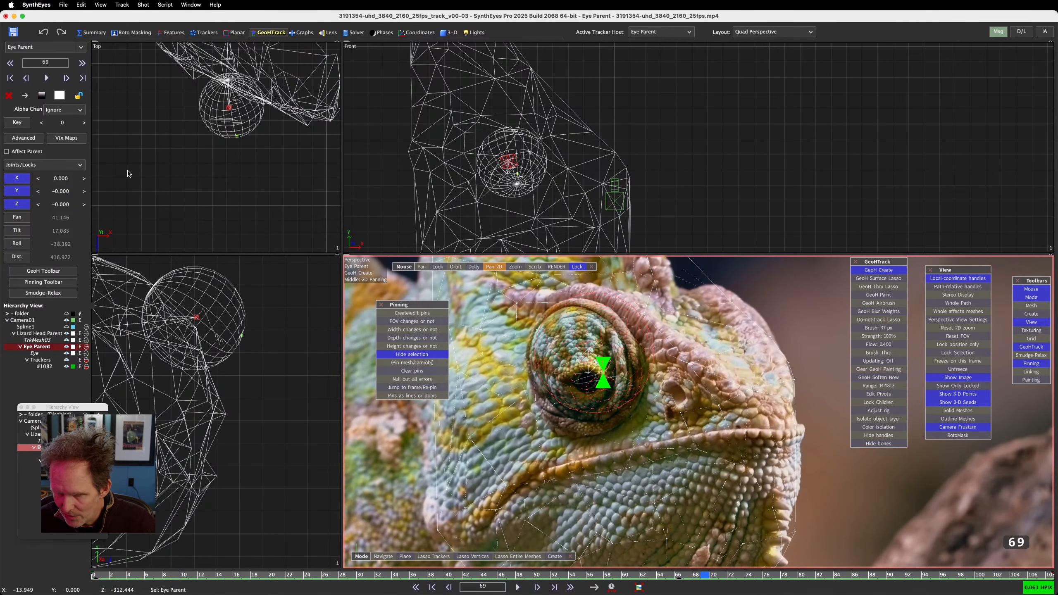
Step: At frame 69, set the Eye Parent's X lock value to -0.375 and Z to 0.375, and key Y at 0
{"action": "mouse_move", "coordinate": [64, 178]}
{"action": "left_mouse_down"}
{"action": "mouse_move", "coordinate": [48, 179]}
{"action": "mouse_move", "coordinate": [60, 178]}
{"action": "left_mouse_up"}
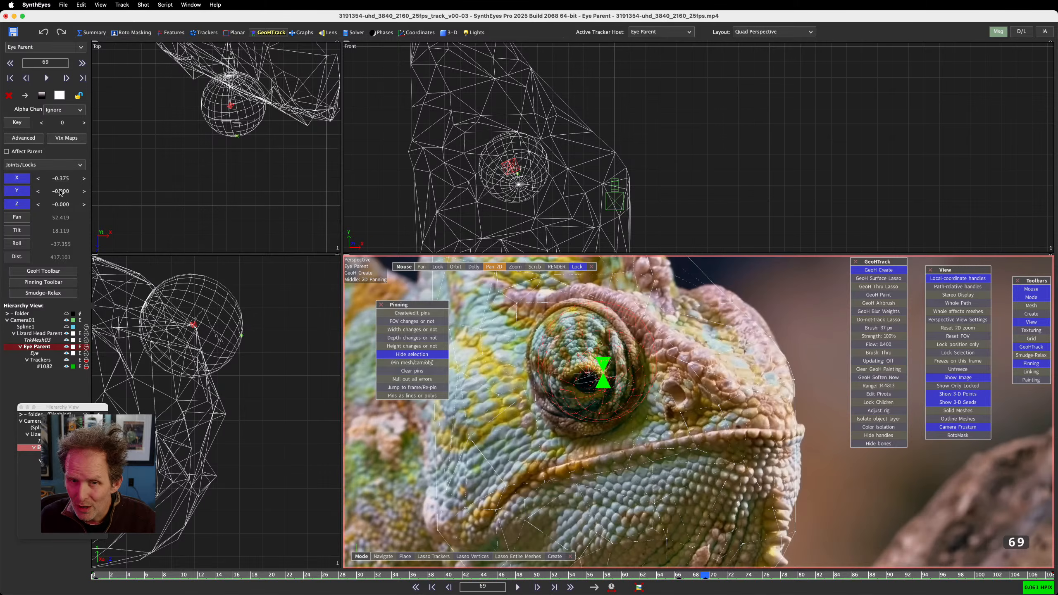
{"action": "left_click_drag", "start_coordinate": [61, 192], "coordinate": [61, 193]}
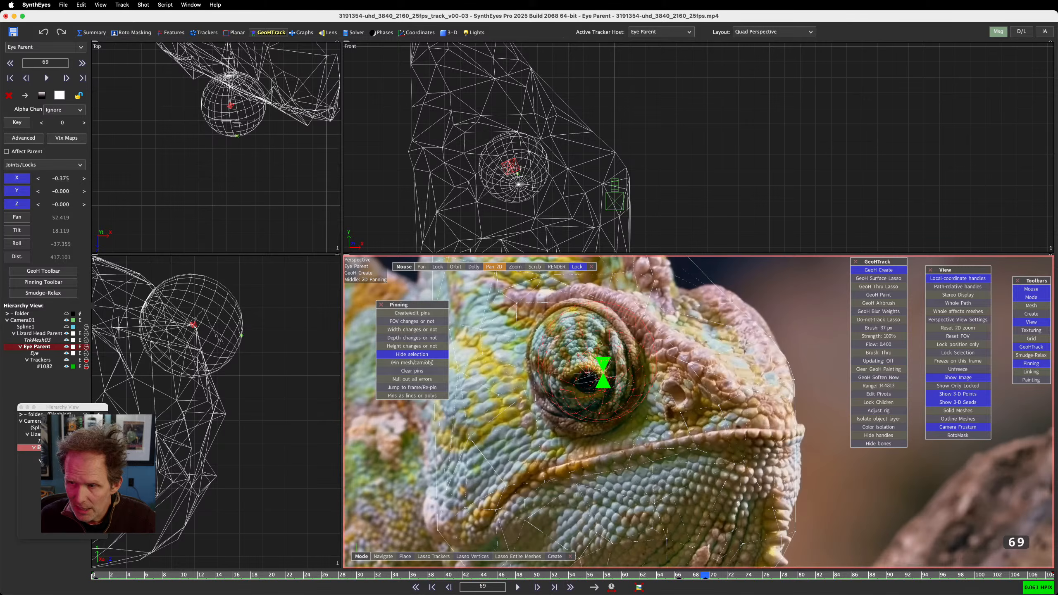
{"action": "left_click_drag", "start_coordinate": [61, 204], "coordinate": [69, 204]}
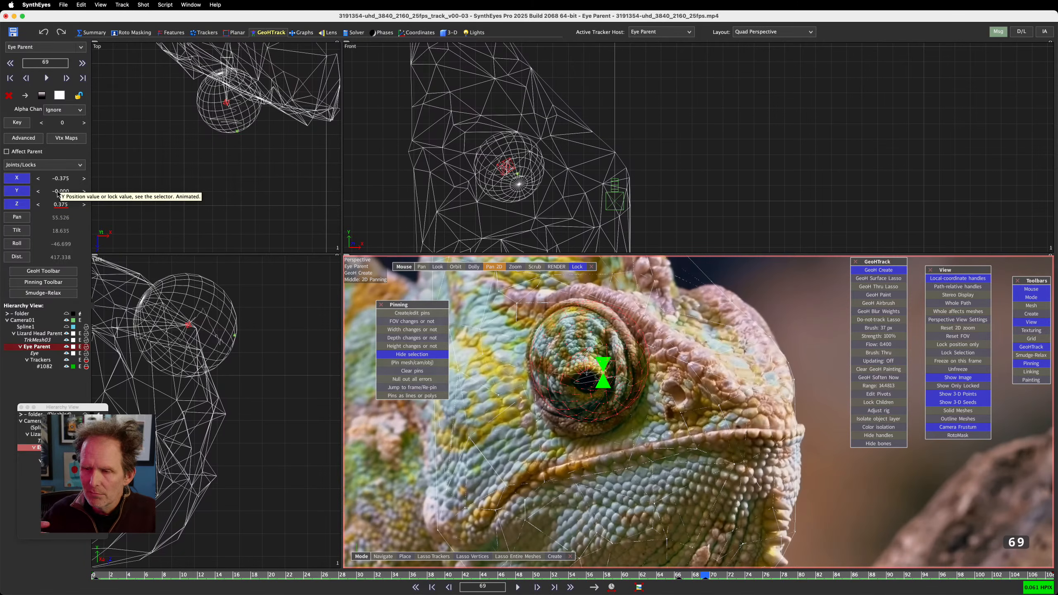
{"action": "left_click_drag", "start_coordinate": [58, 194], "coordinate": [62, 195]}
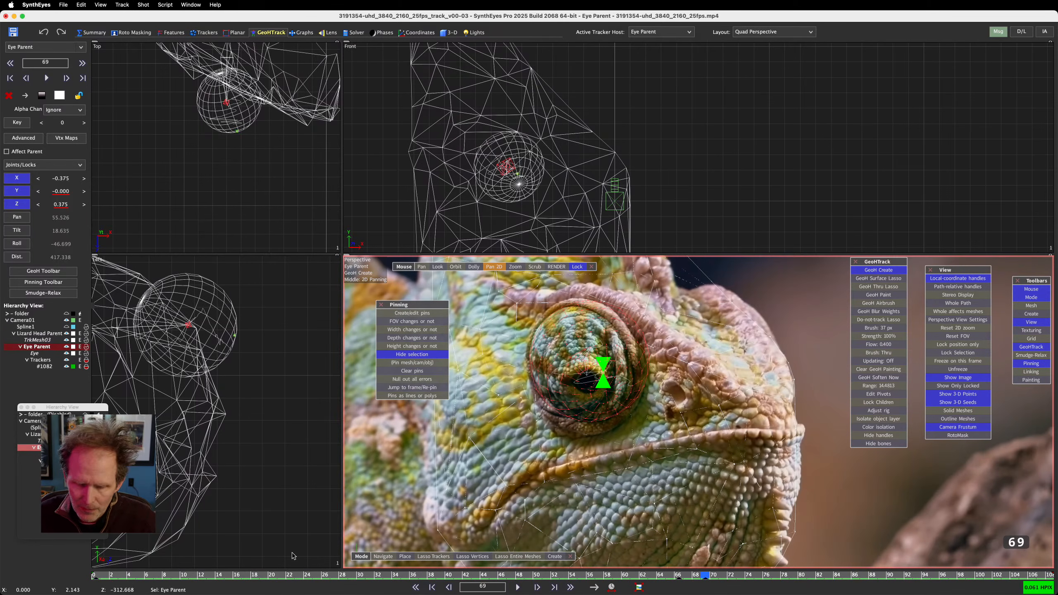
Step: Step repeatedly between frames 66 and 68 to examine how the Eye mesh moves with the new lock values
{"action": "left_click", "coordinate": [679, 576]}
{"action": "key", "text": "d"}
{"action": "key", "text": "d"}
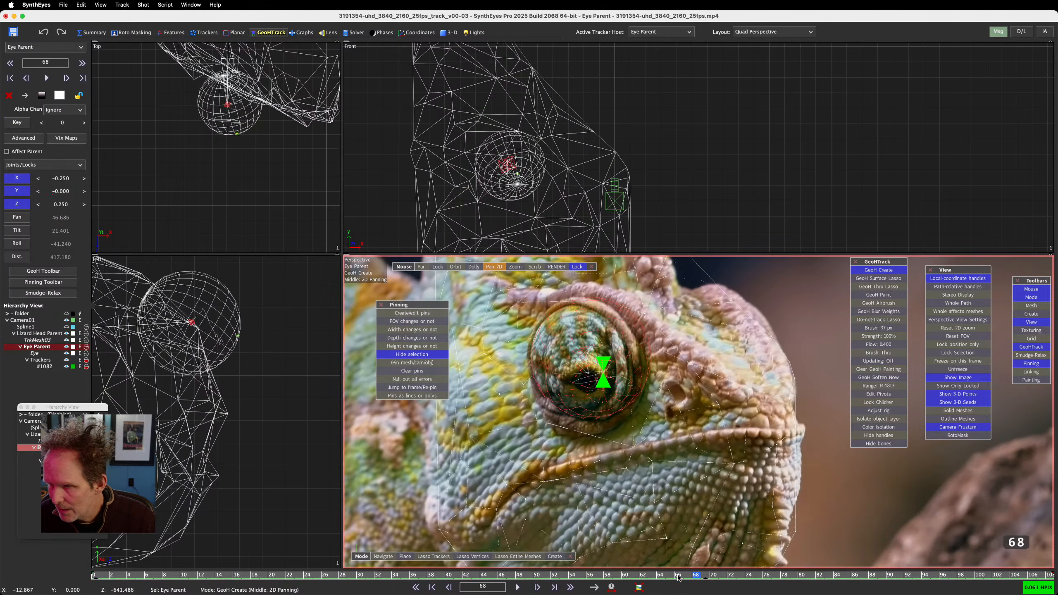
{"action": "key", "text": "s"}
{"action": "key", "text": "s"}
{"action": "key", "text": "d"}
{"action": "key", "text": "d"}
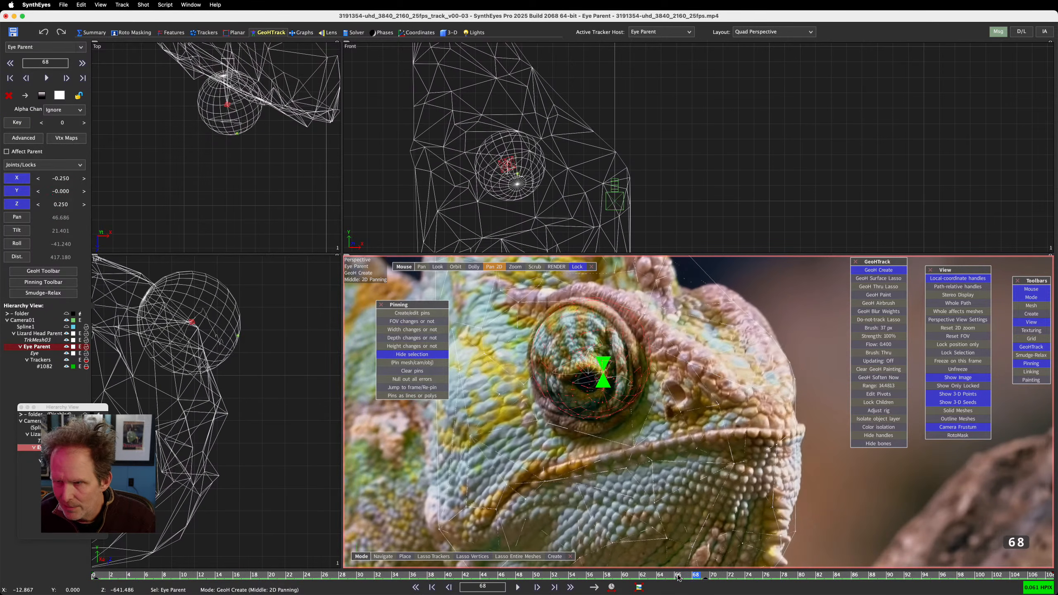
{"action": "key", "text": "s"}
{"action": "key", "text": "s"}
{"action": "key", "text": "d"}
{"action": "key", "text": "d"}
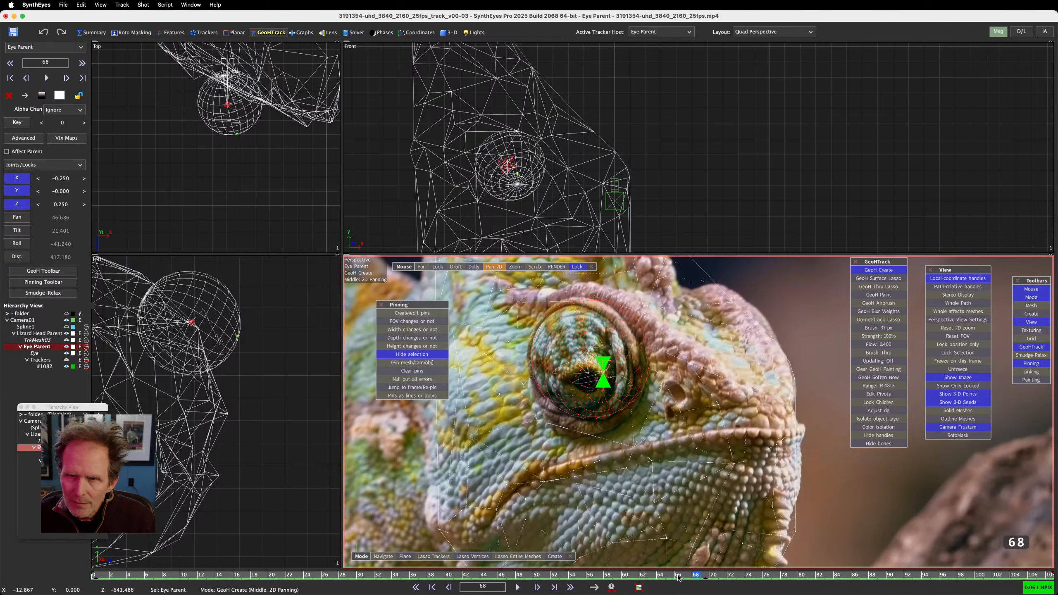
Step: Check the eye track forward to frame 74, go back to frame 69, and follow it on to frame 76
{"action": "key", "text": "d"}
{"action": "key", "text": "d"}
{"action": "key", "text": "d"}
{"action": "key", "text": "d"}
{"action": "key", "text": "d"}
{"action": "key", "text": "d"}
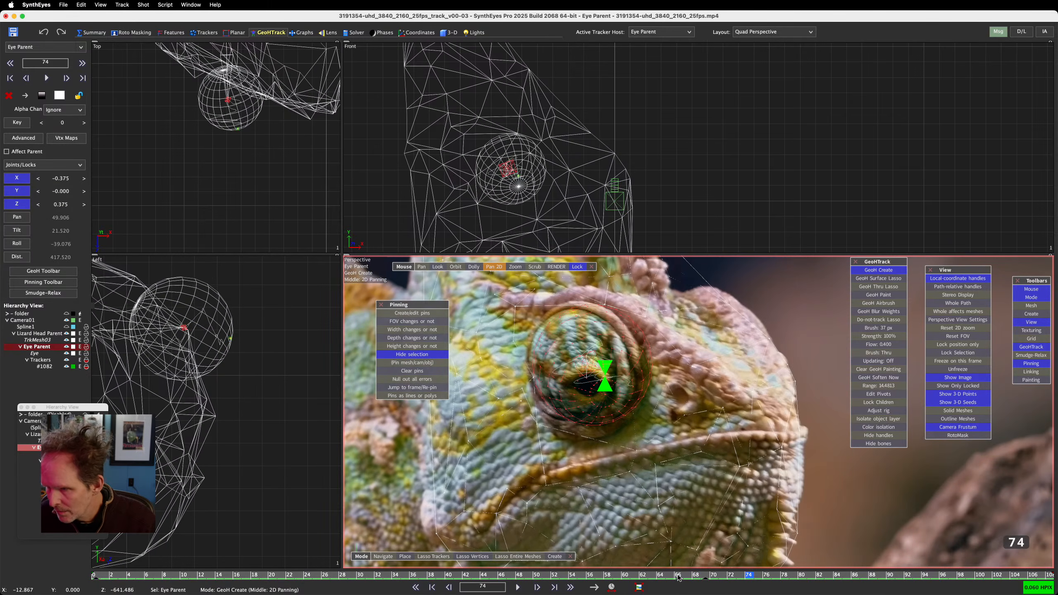
{"action": "key", "text": "s"}
{"action": "key", "text": "s"}
{"action": "key", "text": "s"}
{"action": "key", "text": "s"}
{"action": "key", "text": "s"}
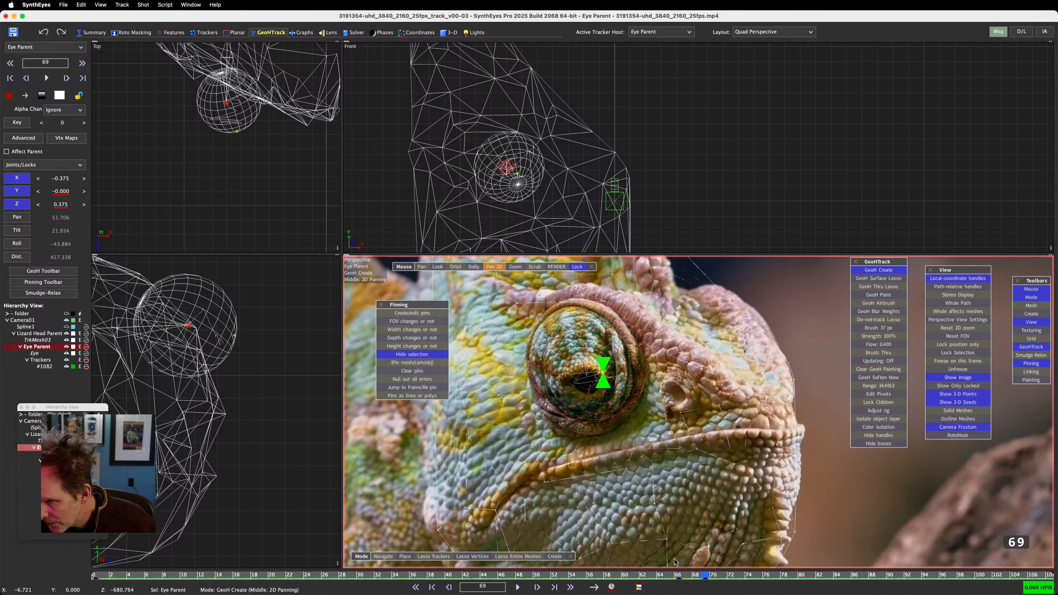
{"action": "key", "text": "d"}
{"action": "key", "text": "d"}
{"action": "key", "text": "d"}
{"action": "key", "text": "d"}
{"action": "key", "text": "d"}
{"action": "key", "text": "d"}
{"action": "key", "text": "d"}
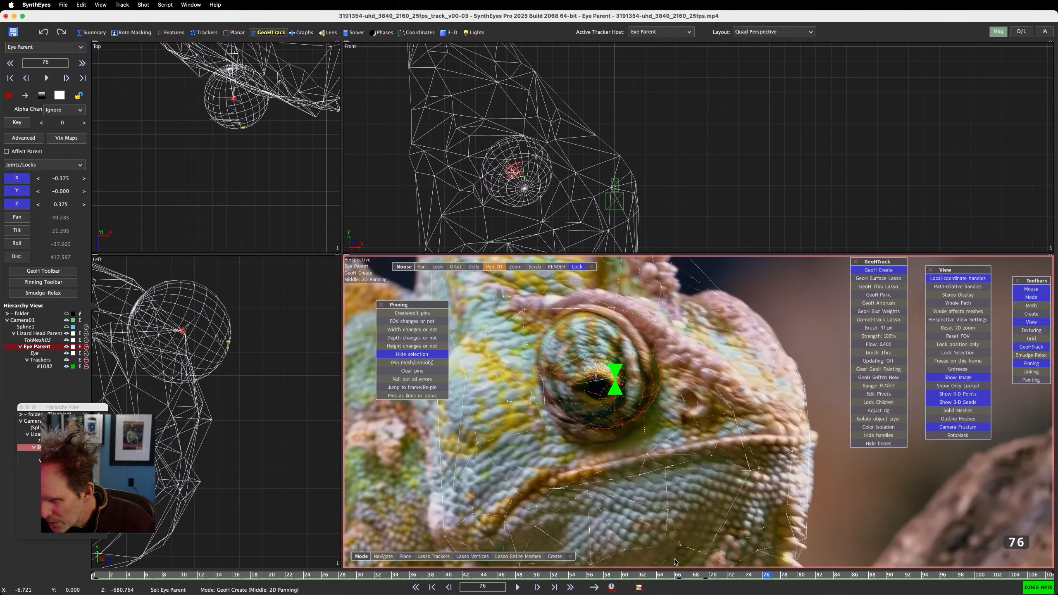
Step: At frame 77, set the Eye Parent's Z lock value to 0.625 and key Y at 0
{"action": "key", "text": "d"}
{"action": "key", "text": "d"}
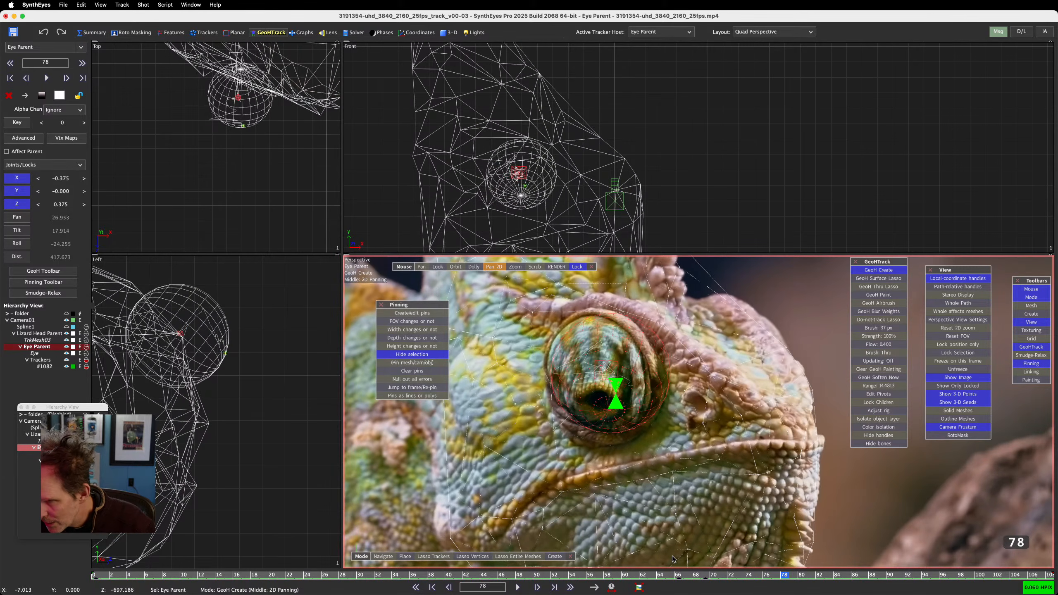
{"action": "key", "text": "s"}
{"action": "key", "text": "s"}
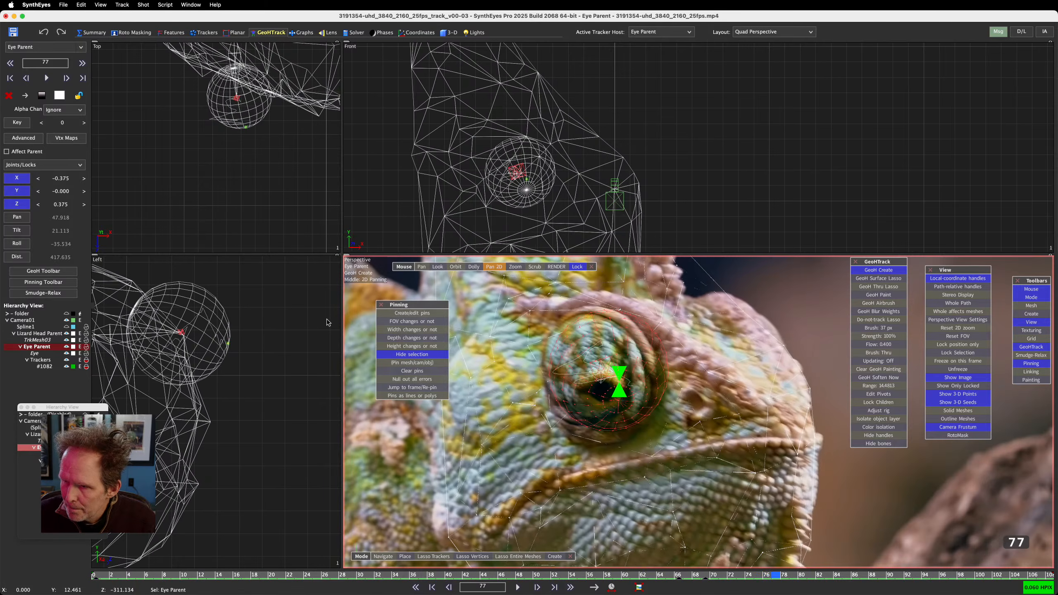
{"action": "key", "text": "d"}
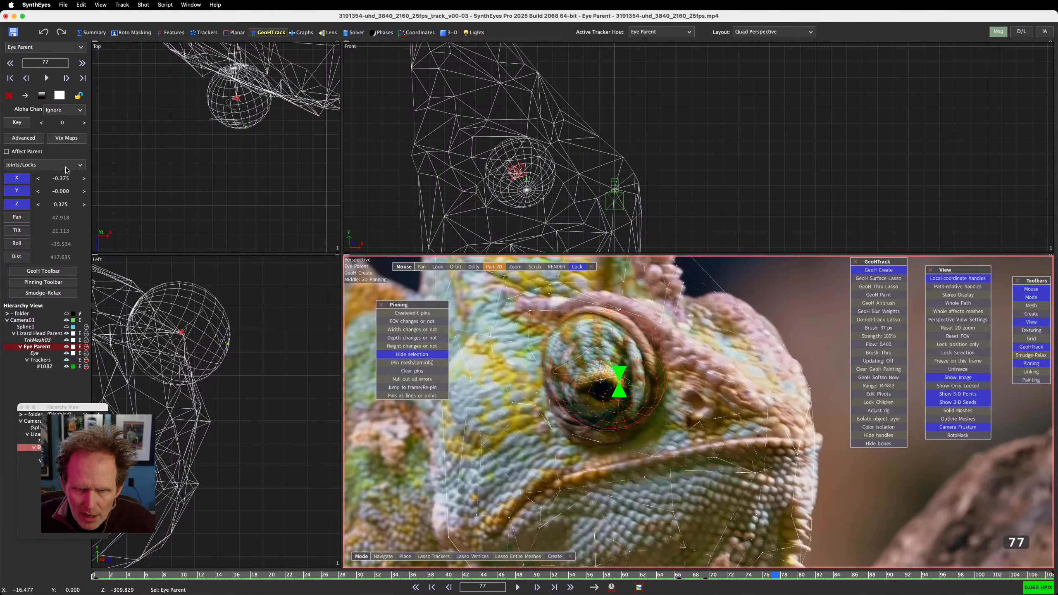
{"action": "left_click_drag", "start_coordinate": [63, 178], "coordinate": [72, 204]}
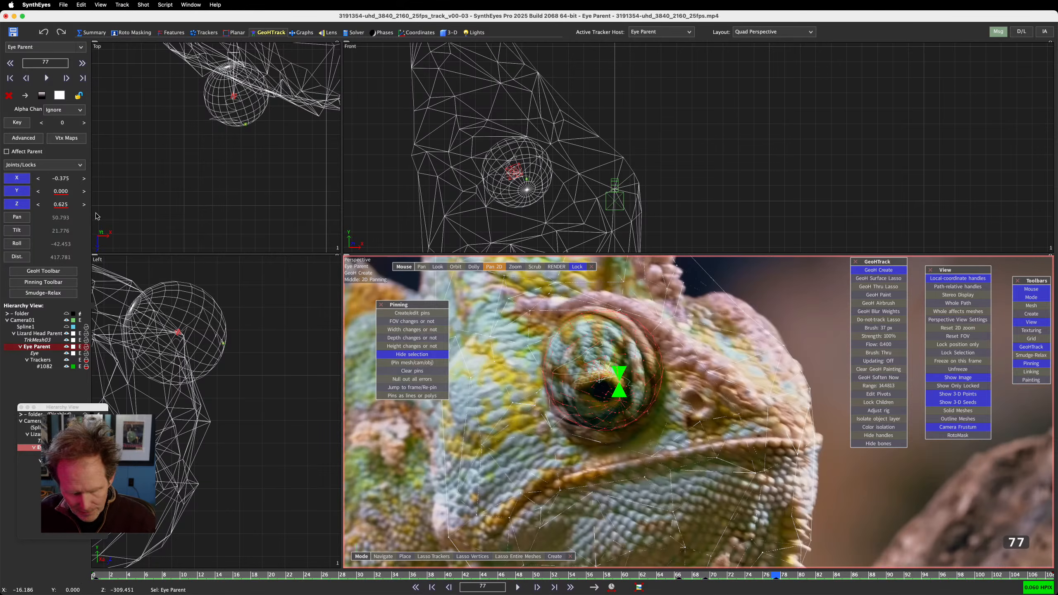
Step: Follow the eye track frame by frame from frame 77 through to frame 108
{"action": "key", "text": "d"}
{"action": "key", "text": "d"}
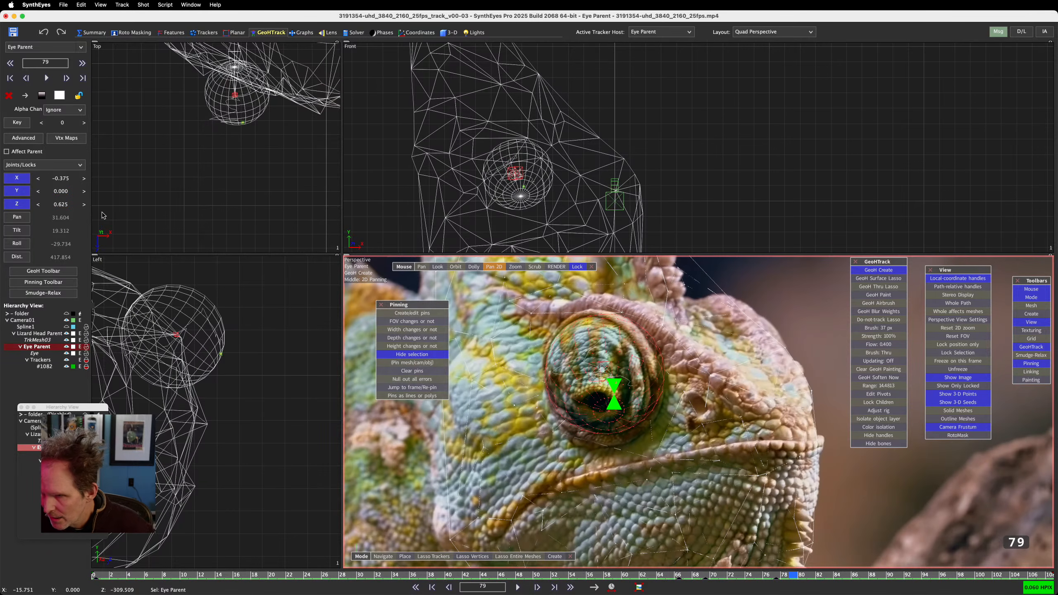
{"action": "key", "text": "d"}
{"action": "key", "text": "d"}
{"action": "key", "text": "d"}
{"action": "key", "text": "d"}
{"action": "key", "text": "d"}
{"action": "key", "text": "d"}
{"action": "key", "text": "d"}
{"action": "key", "text": "d"}
{"action": "key", "text": "d"}
{"action": "key", "text": "d"}
{"action": "key", "text": "d"}
{"action": "key", "text": "d"}
{"action": "key", "text": "d"}
{"action": "key", "text": "d"}
{"action": "key", "text": "d"}
{"action": "key", "text": "d"}
{"action": "key", "text": "d"}
{"action": "key", "text": "d"}
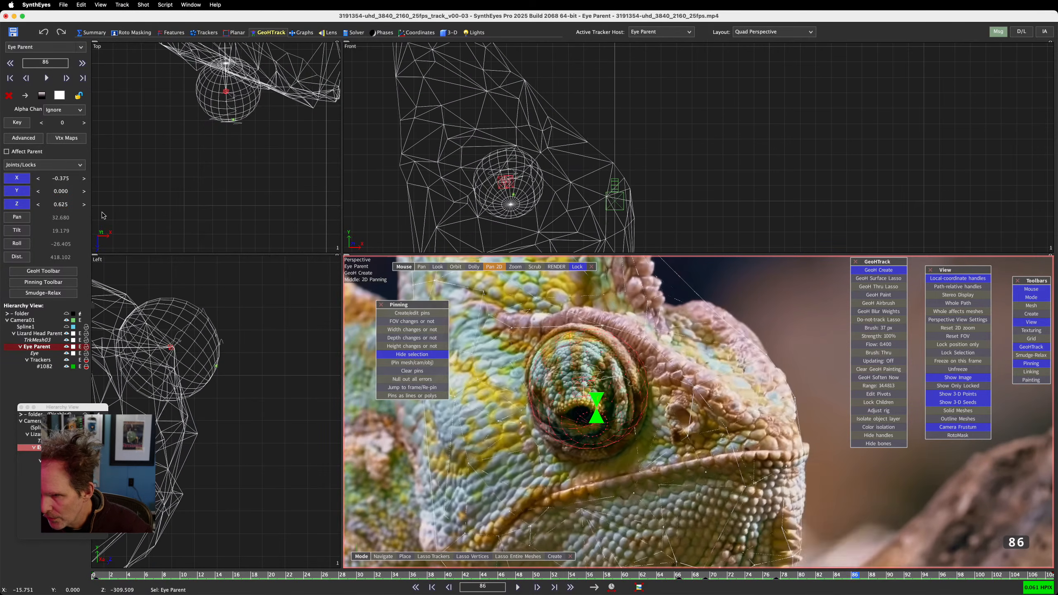
{"action": "key", "text": "d"}
{"action": "key", "text": "d"}
{"action": "key", "text": "d"}
{"action": "key", "text": "d"}
{"action": "key", "text": "d"}
{"action": "key", "text": "d"}
{"action": "key", "text": "d"}
{"action": "key", "text": "d"}
{"action": "key", "text": "d"}
{"action": "key", "text": "d"}
{"action": "key", "text": "d"}
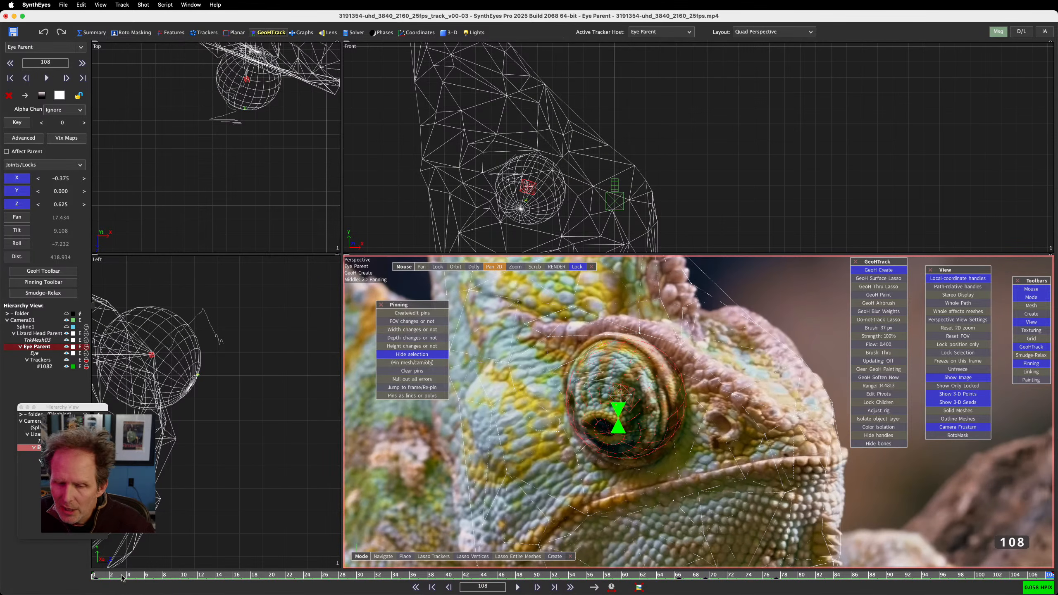
Step: Return to frame 0, clear the selection and play the shot through to review the eye track
{"action": "left_click_drag", "start_coordinate": [122, 577], "coordinate": [94, 577]}
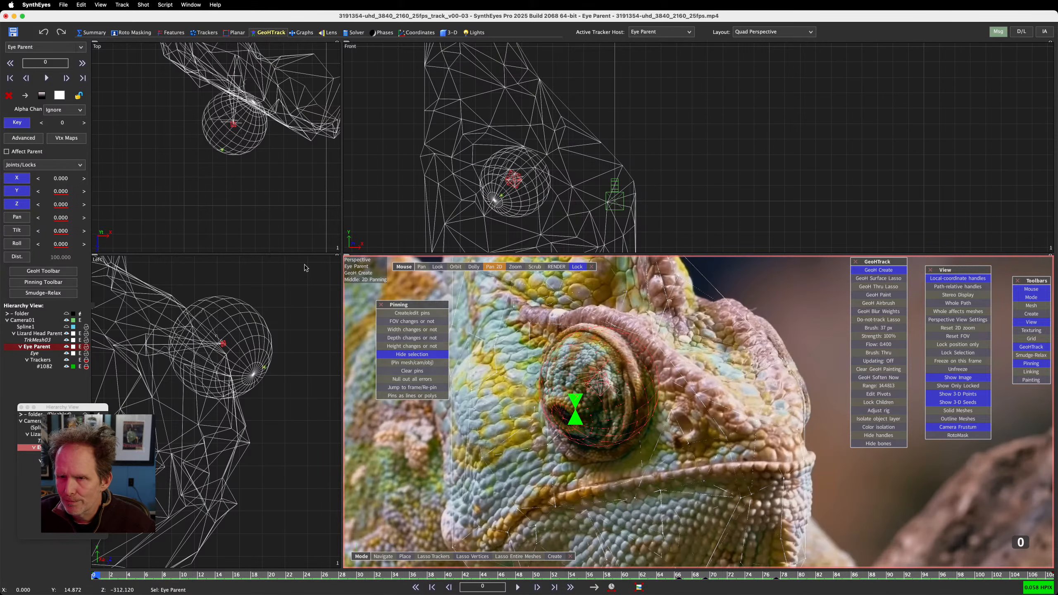
{"action": "left_click", "coordinate": [282, 202]}
{"action": "key", "text": "space"}
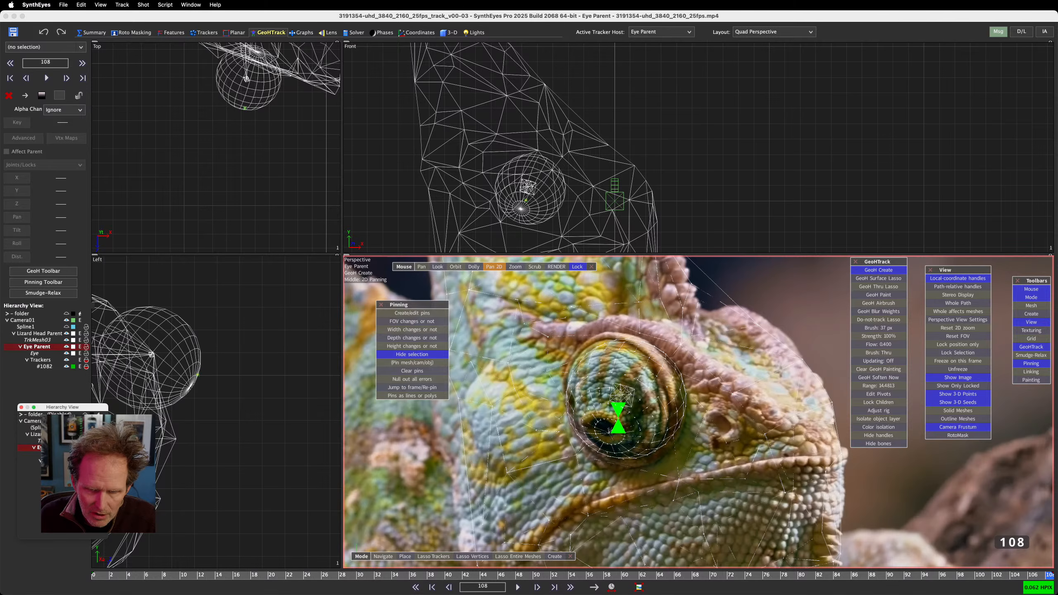
Step: Check the Lizard Head Parent's lock state, and toggle the Eye Parent's lock so that it ends up locked
{"action": "left_click", "coordinate": [35, 434]}
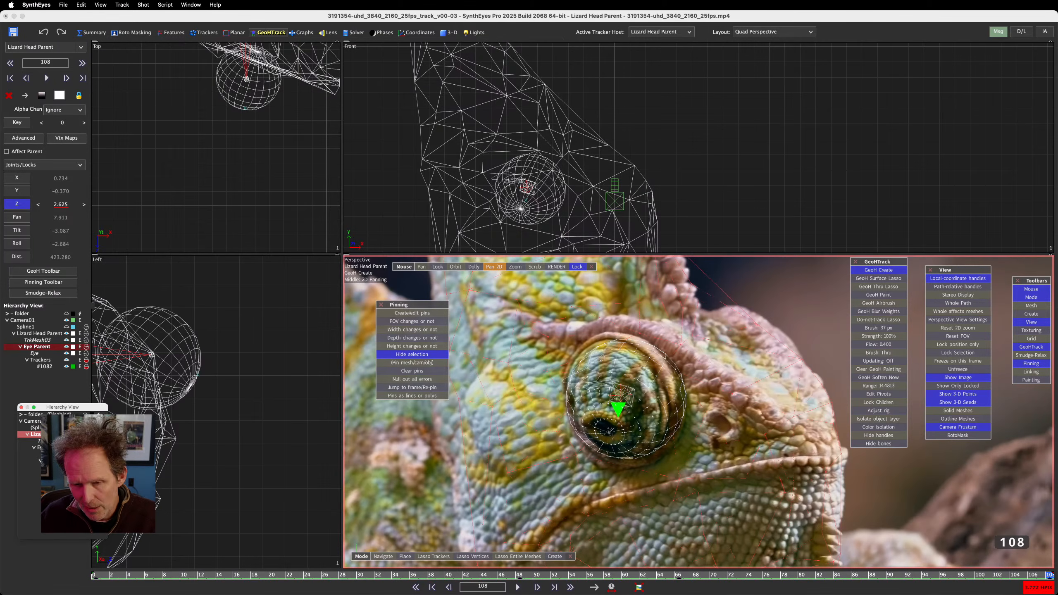
{"action": "left_click", "coordinate": [39, 448]}
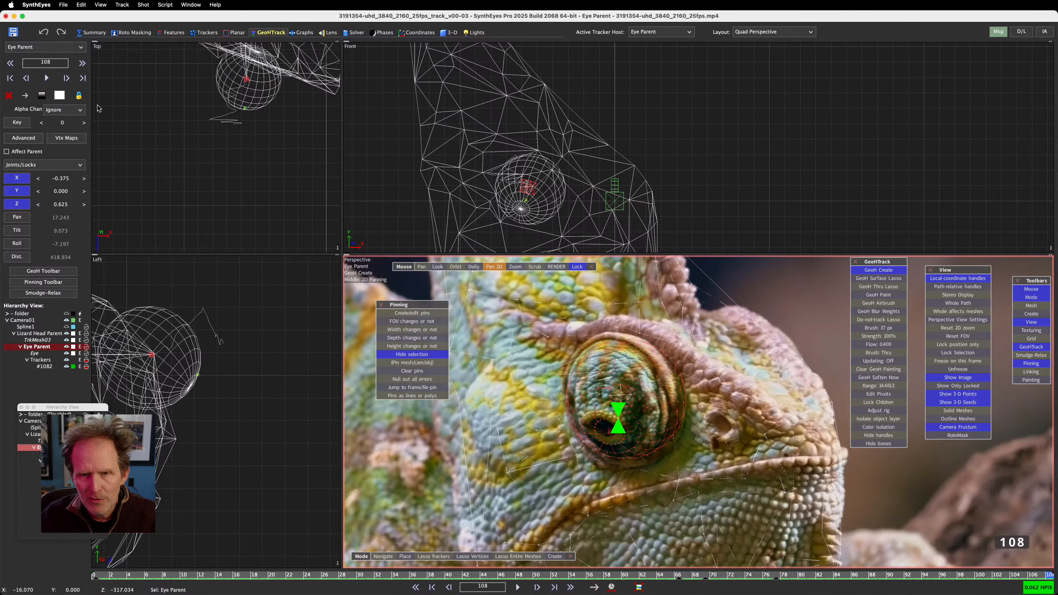
{"action": "left_click", "coordinate": [78, 95]}
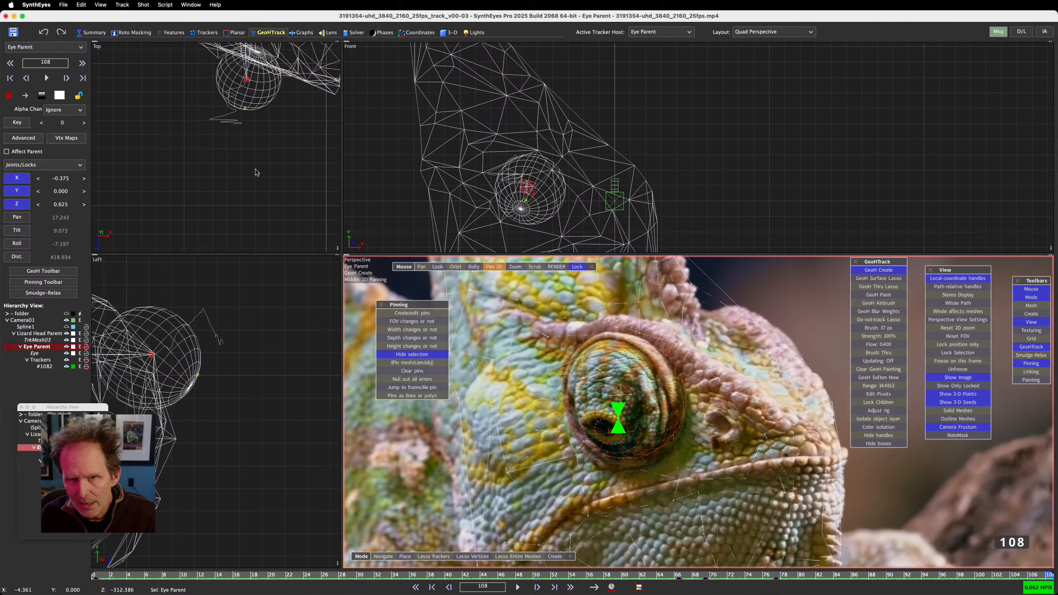
{"action": "left_click", "coordinate": [62, 447]}
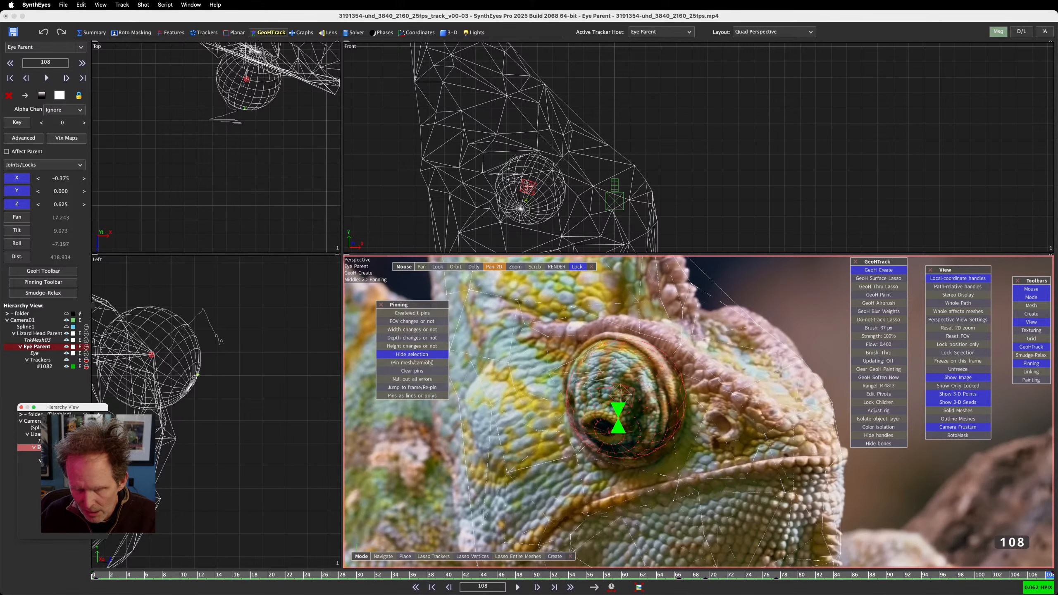
Step: Select the Lizard Head Parent and play the shot from frame 0
{"action": "left_click", "coordinate": [37, 434]}
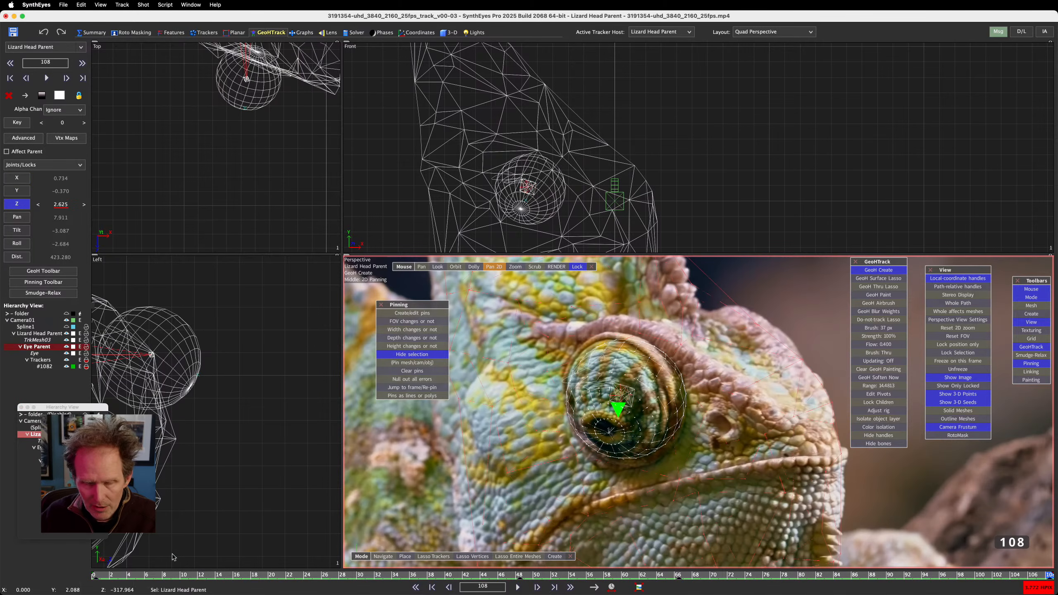
{"action": "left_click_drag", "start_coordinate": [129, 576], "coordinate": [63, 569]}
{"action": "key", "text": "space"}
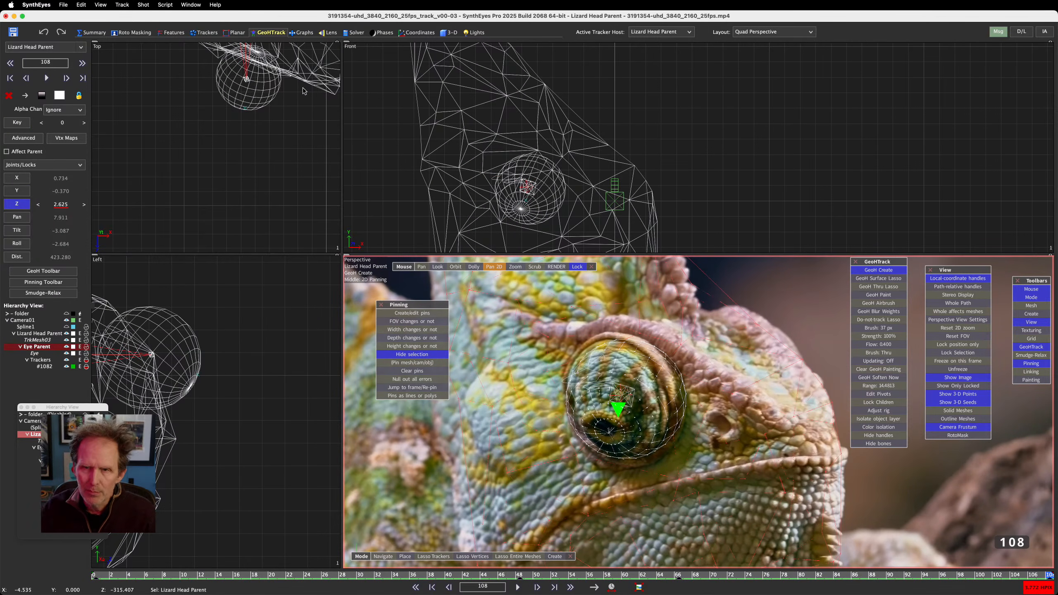
Step: In the 3-D room, play the full-frame shot at normal speed to review the head and eye meshes
{"action": "left_click", "coordinate": [446, 33]}
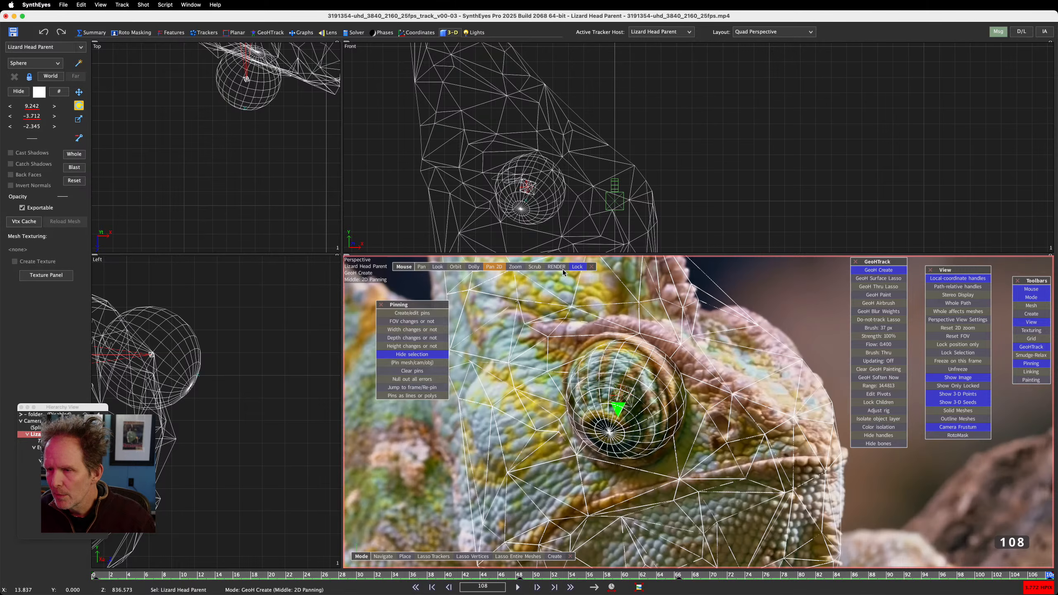
{"action": "left_click", "coordinate": [502, 269]}
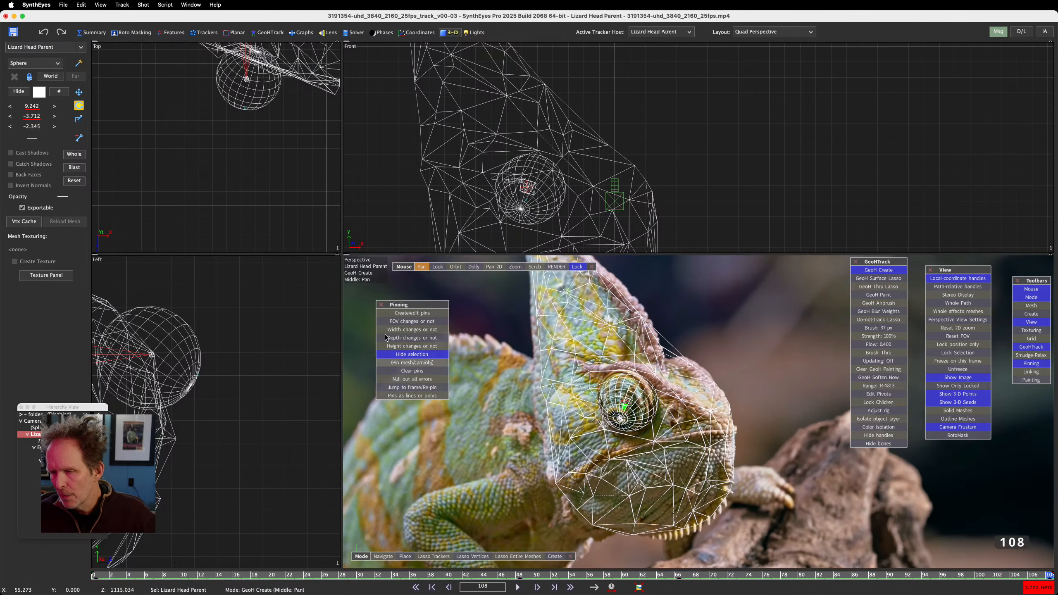
{"action": "key", "text": "space"}
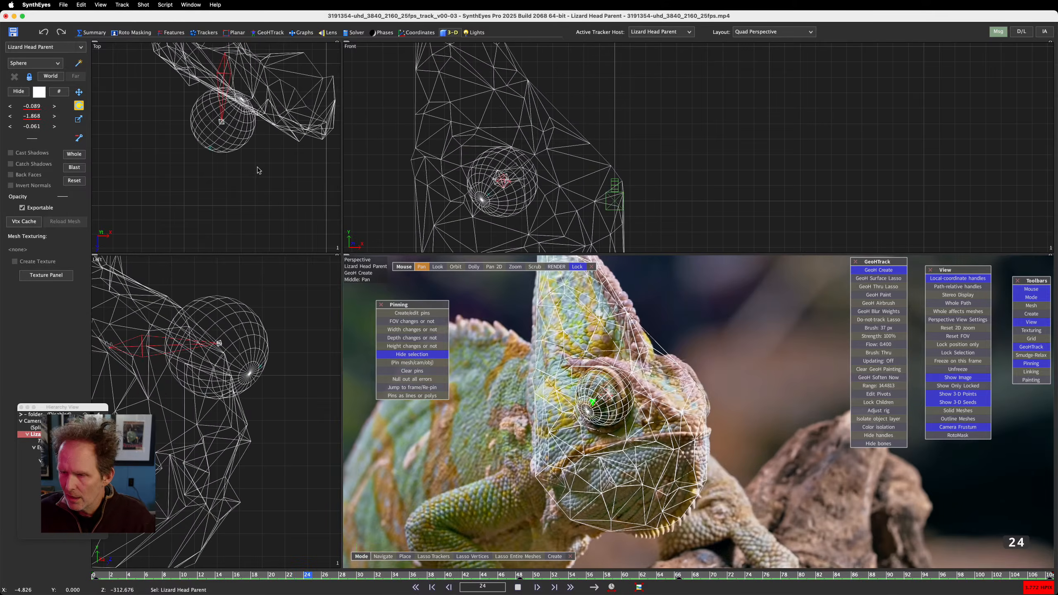
{"action": "left_click", "coordinate": [102, 4]}
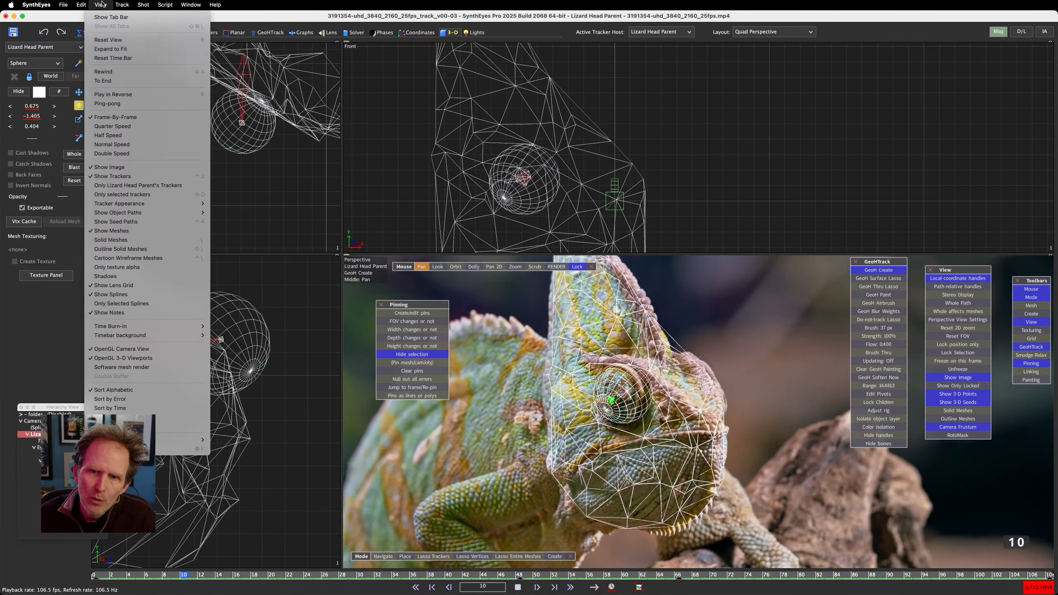
{"action": "left_click", "coordinate": [114, 144]}
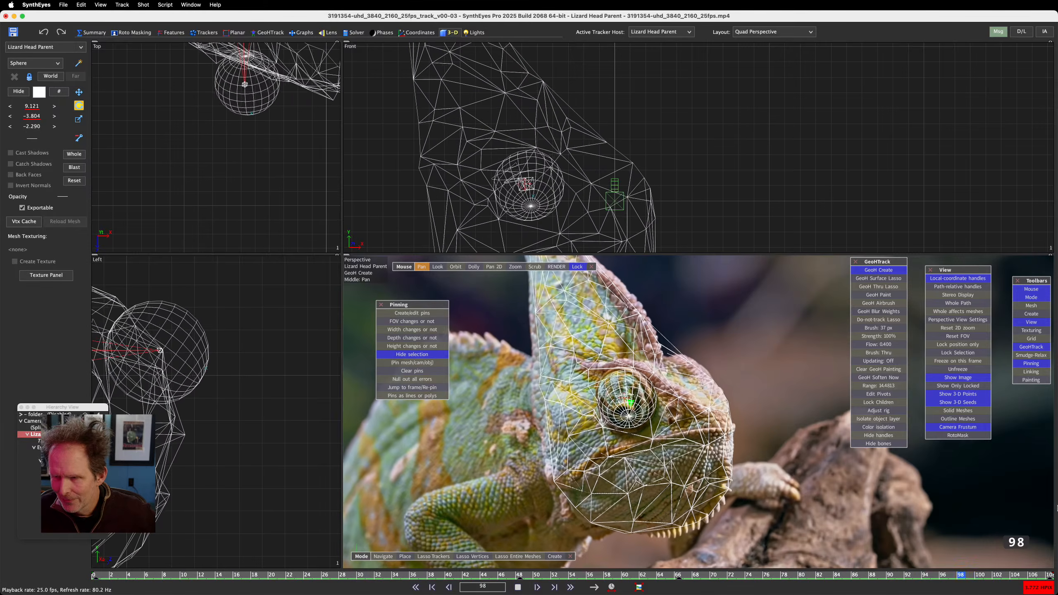
{"action": "key", "text": "space"}
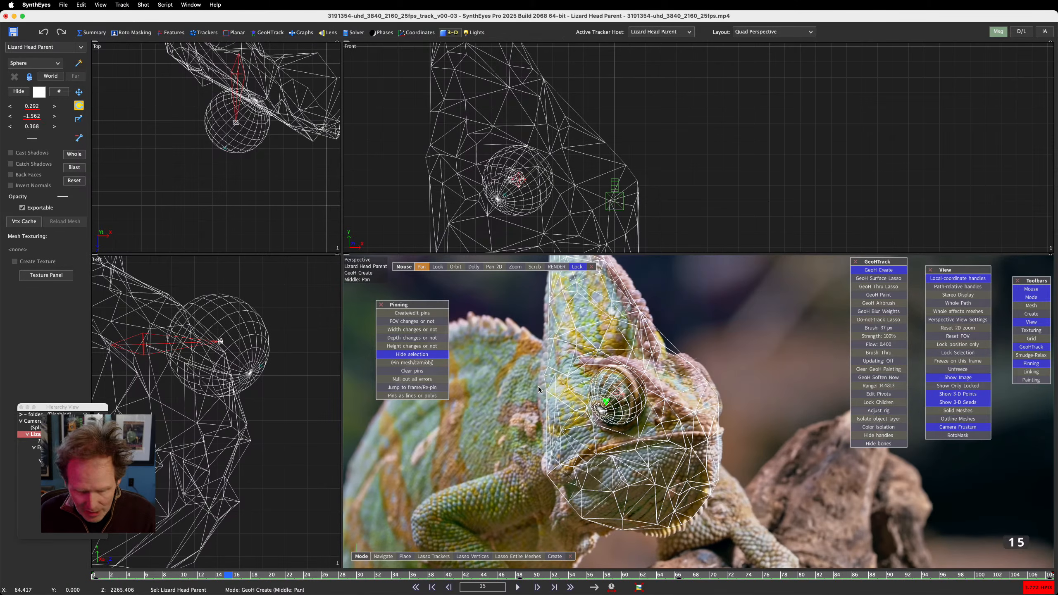
Step: Show the meshes as solids in the perspective view and lock it back to the camera at frame 0
{"action": "left_click_drag", "start_coordinate": [543, 397], "coordinate": [583, 427], "text": "alt"}
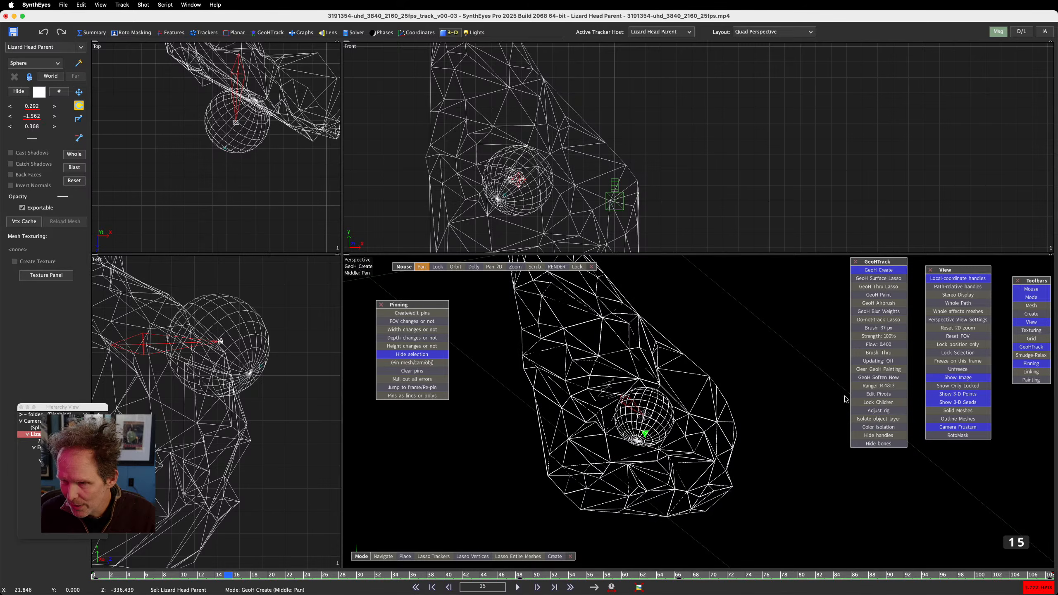
{"action": "left_click", "coordinate": [958, 411]}
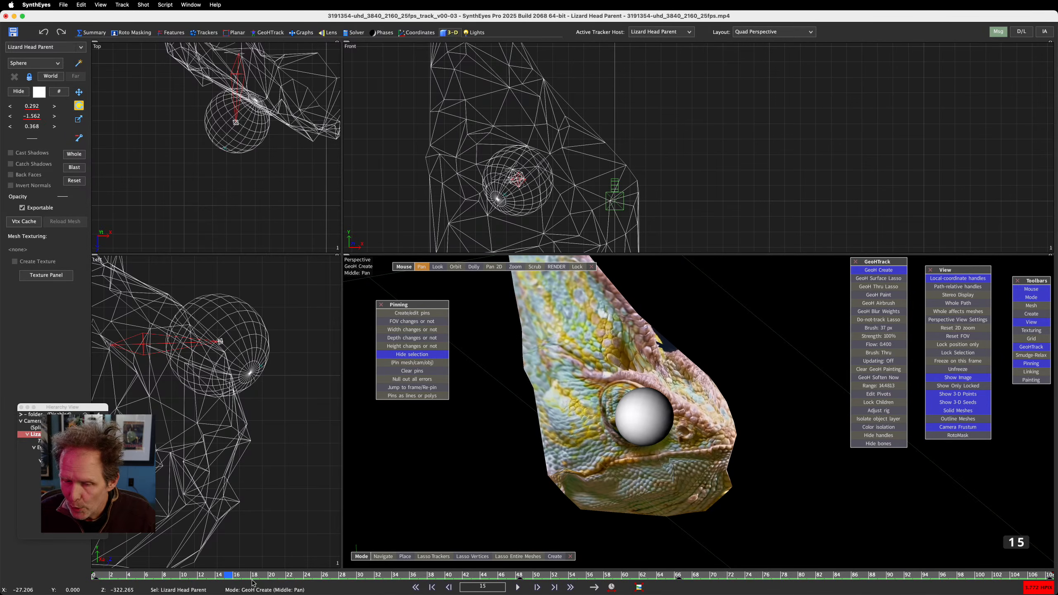
{"action": "left_click_drag", "start_coordinate": [232, 578], "coordinate": [93, 578]}
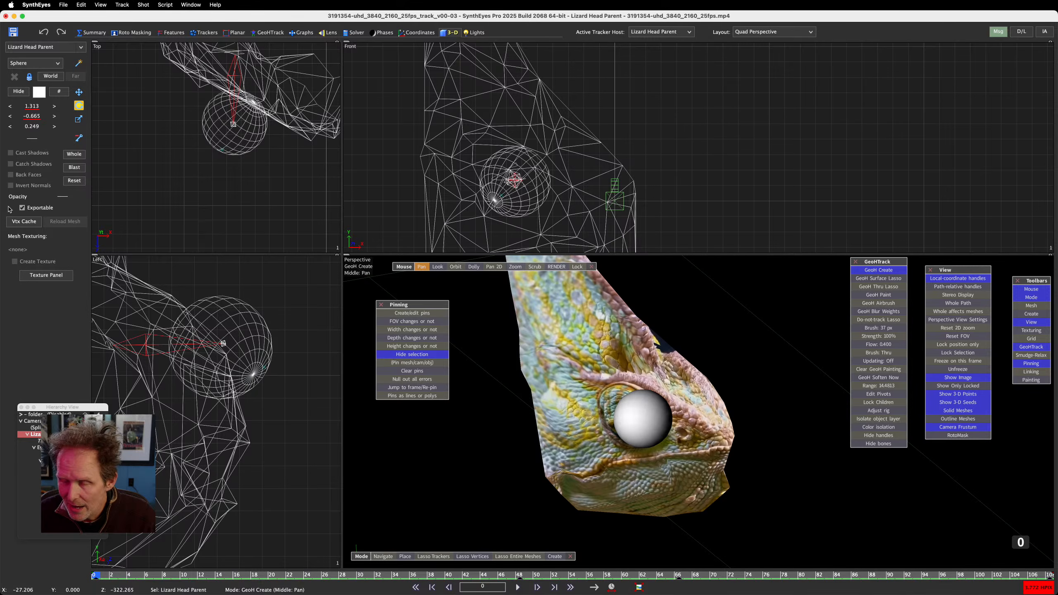
{"action": "left_click", "coordinate": [577, 267]}
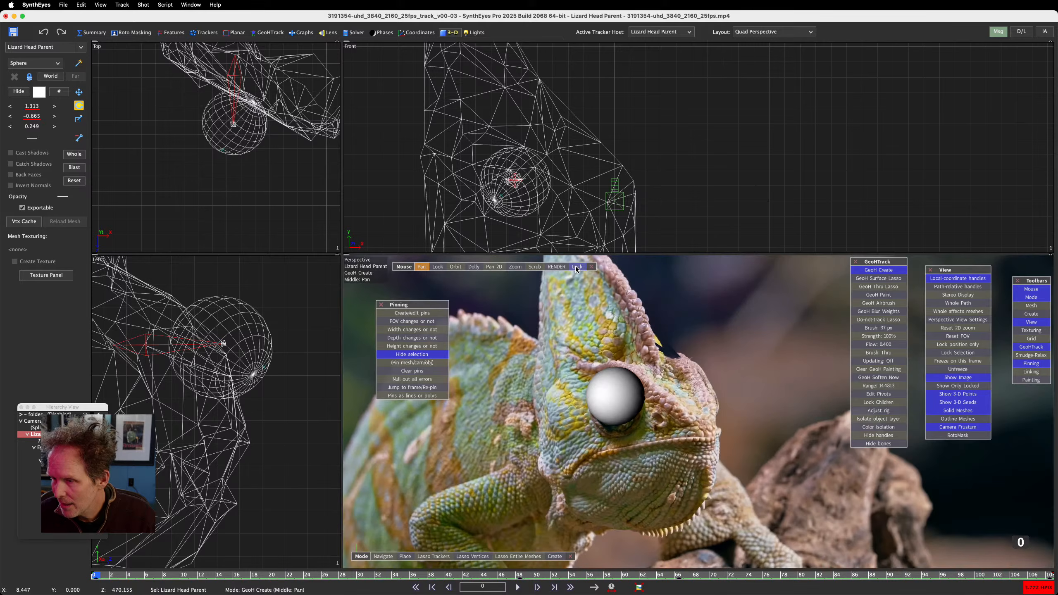
Step: Assign Eye.jpg from the Renders folder as the Eye mesh's texture file
{"action": "left_click", "coordinate": [620, 386]}
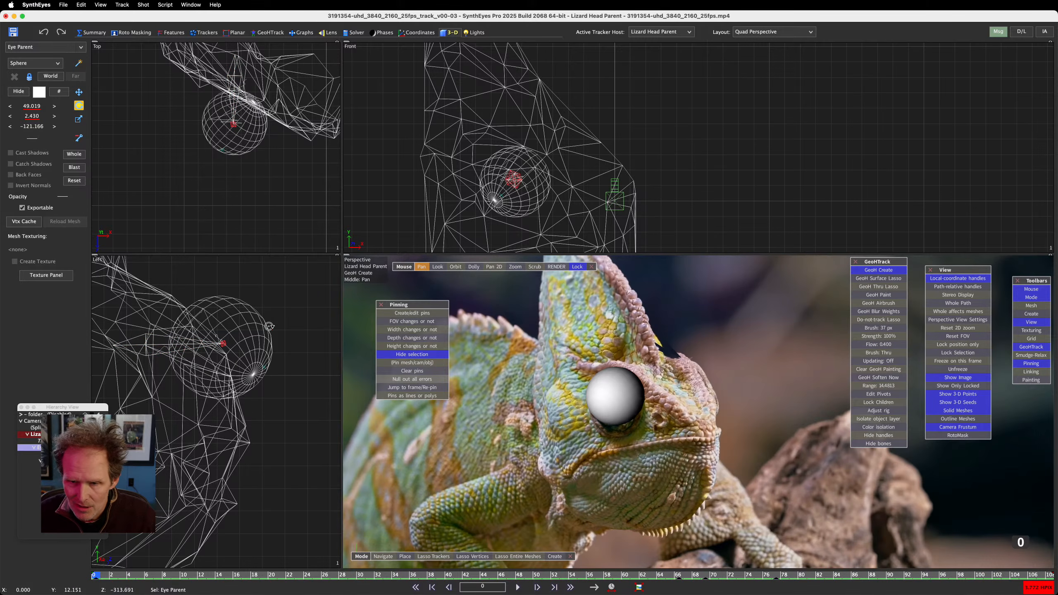
{"action": "left_click", "coordinate": [255, 329]}
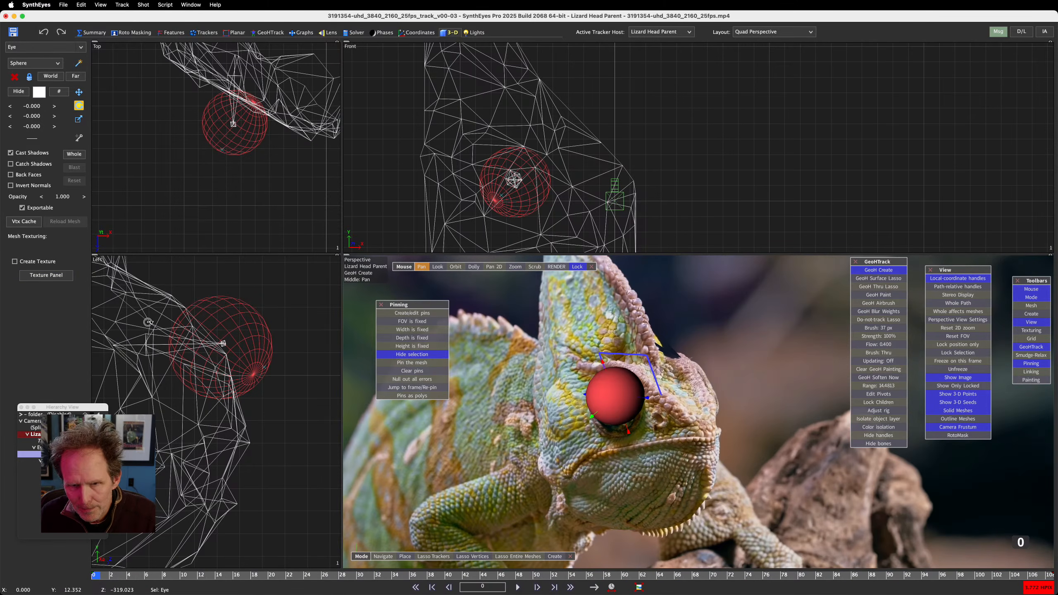
{"action": "left_click", "coordinate": [55, 276]}
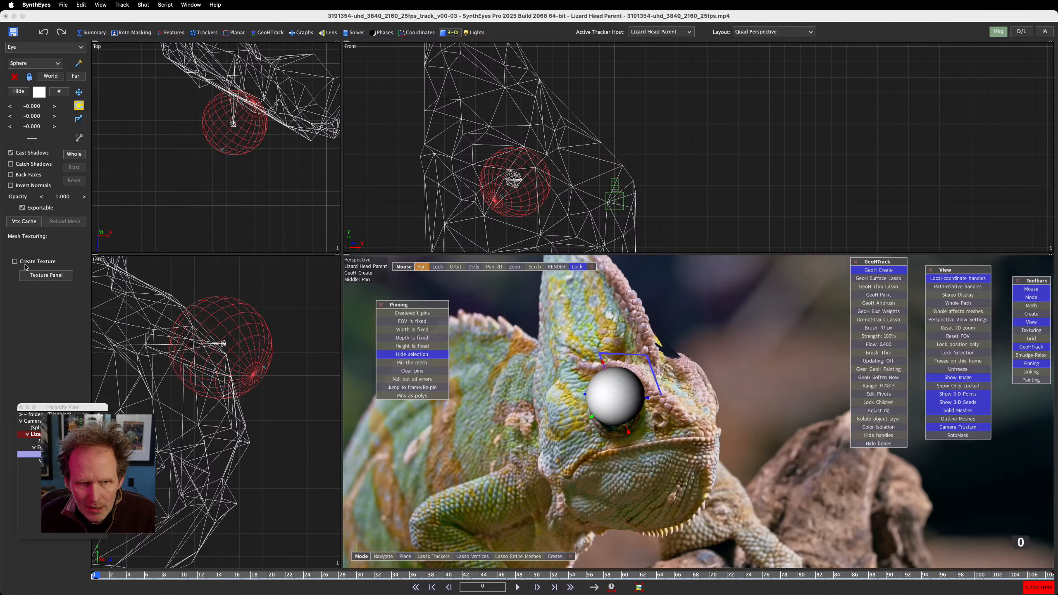
{"action": "left_click_drag", "start_coordinate": [338, 126], "coordinate": [270, 168]}
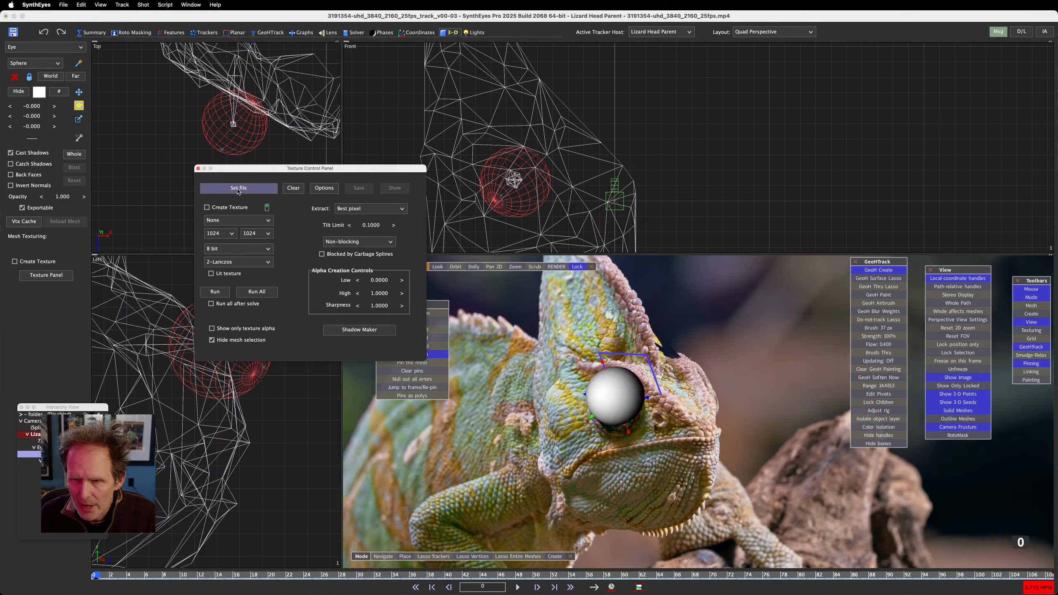
{"action": "left_click", "coordinate": [239, 189]}
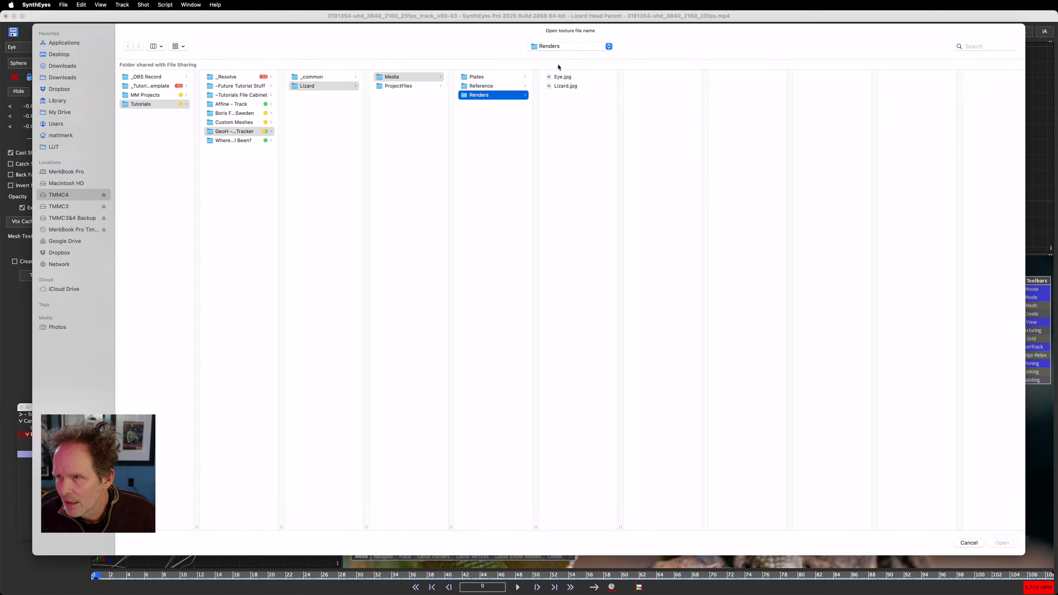
{"action": "left_click", "coordinate": [565, 77]}
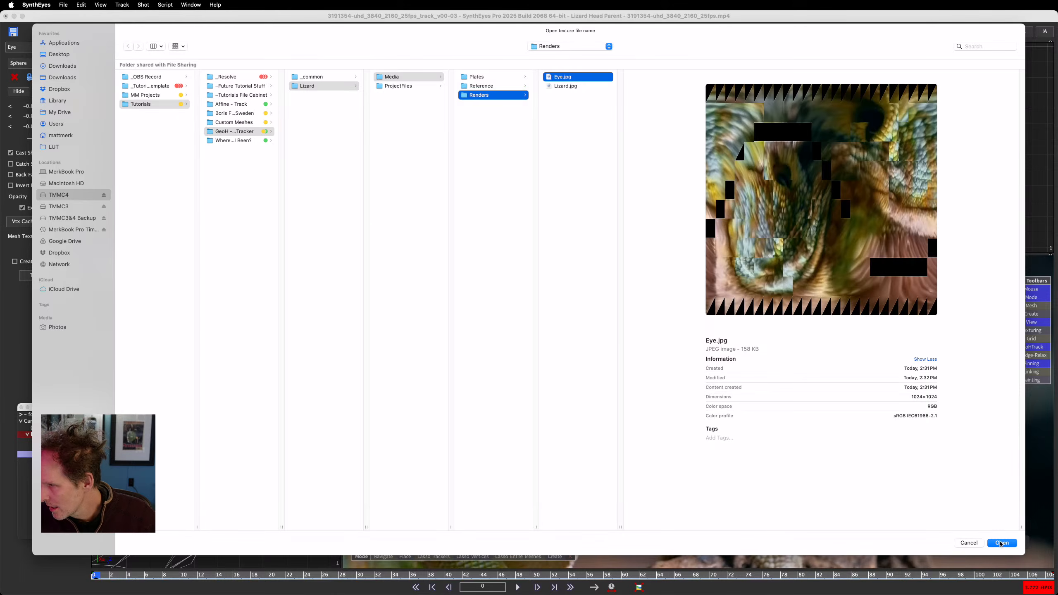
{"action": "left_click", "coordinate": [1001, 543]}
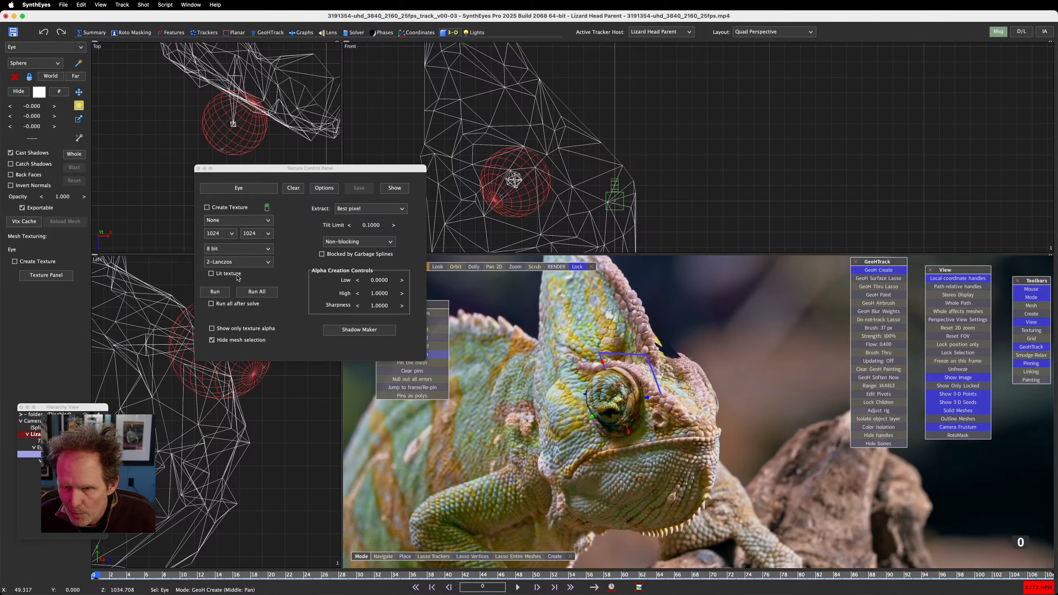
Step: Enable texture creation for the Eye mesh and run the texture extraction
{"action": "left_click", "coordinate": [214, 292]}
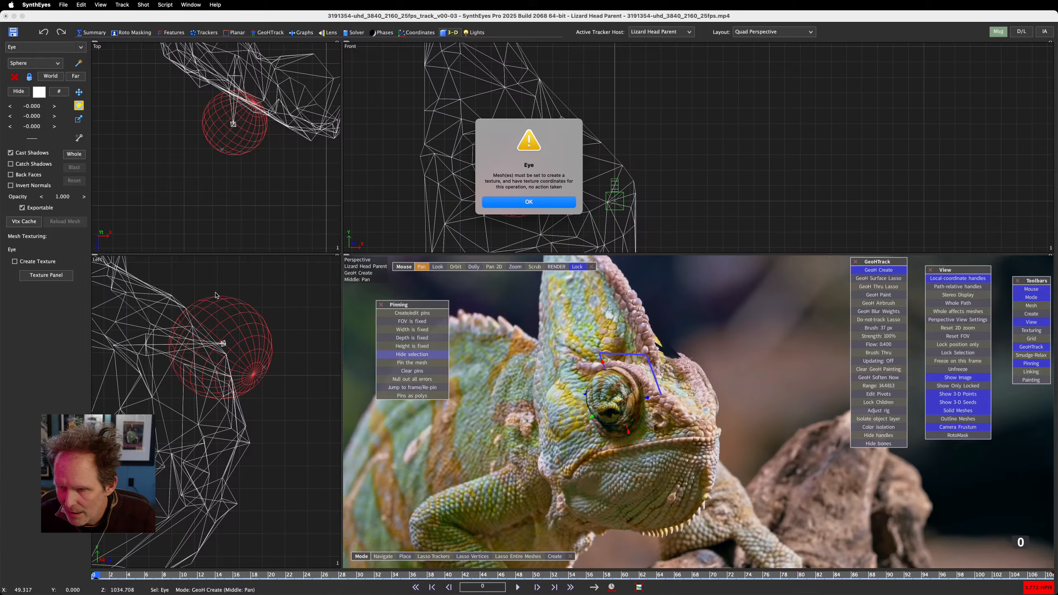
{"action": "left_click", "coordinate": [529, 202]}
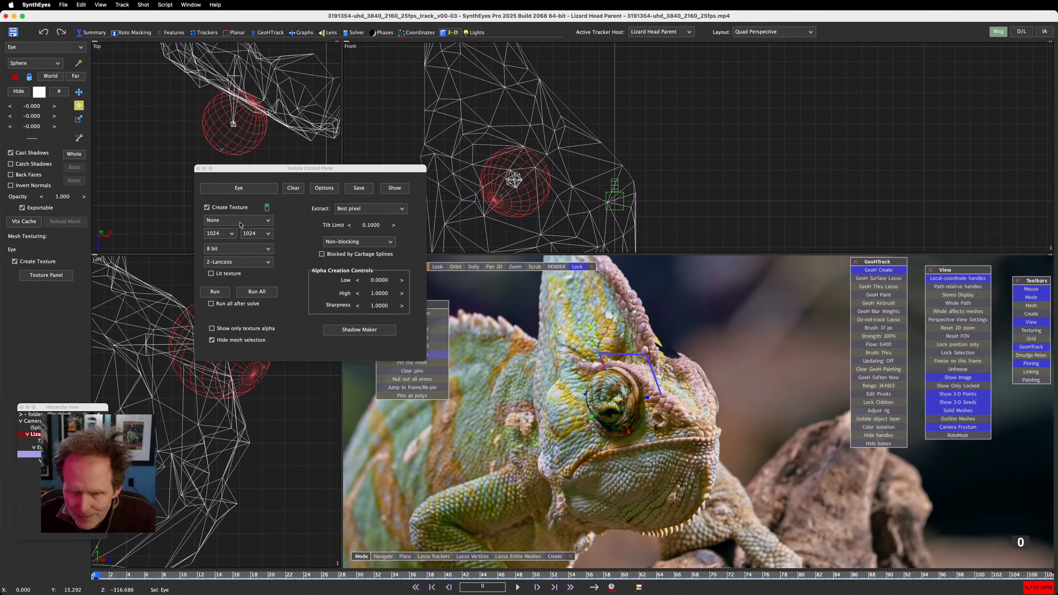
{"action": "left_click", "coordinate": [215, 292]}
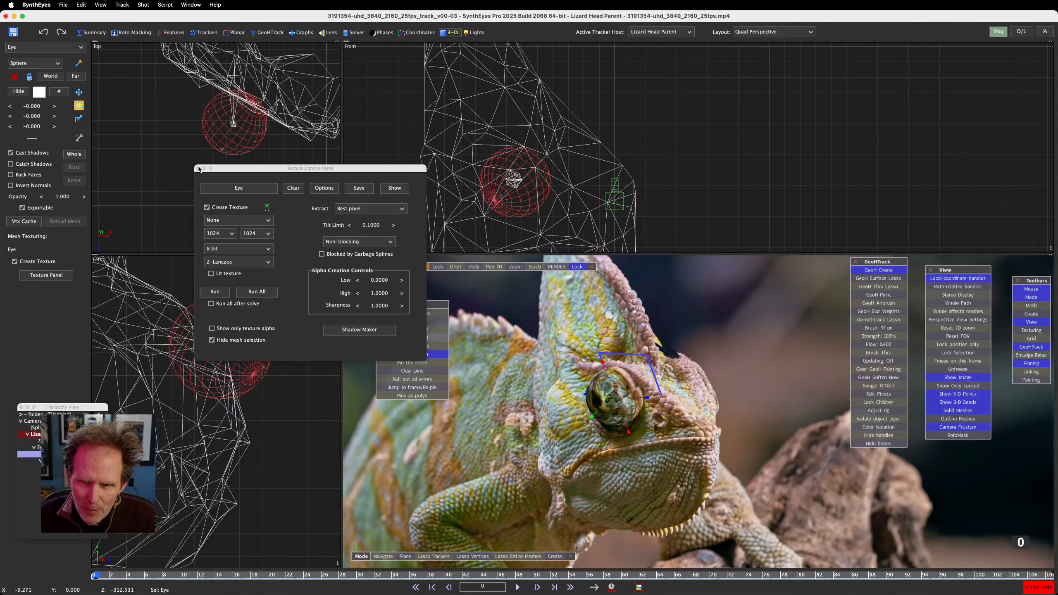
Step: Keep Best pixel as the Eye texture's extraction method and close the texture settings
{"action": "left_click", "coordinate": [355, 208]}
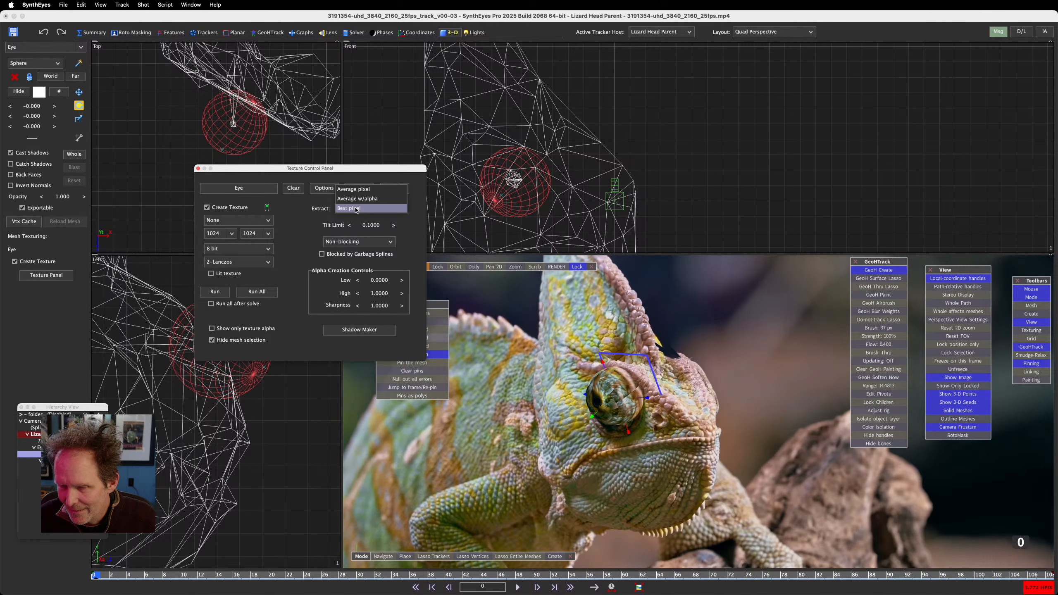
{"action": "left_click", "coordinate": [209, 168]}
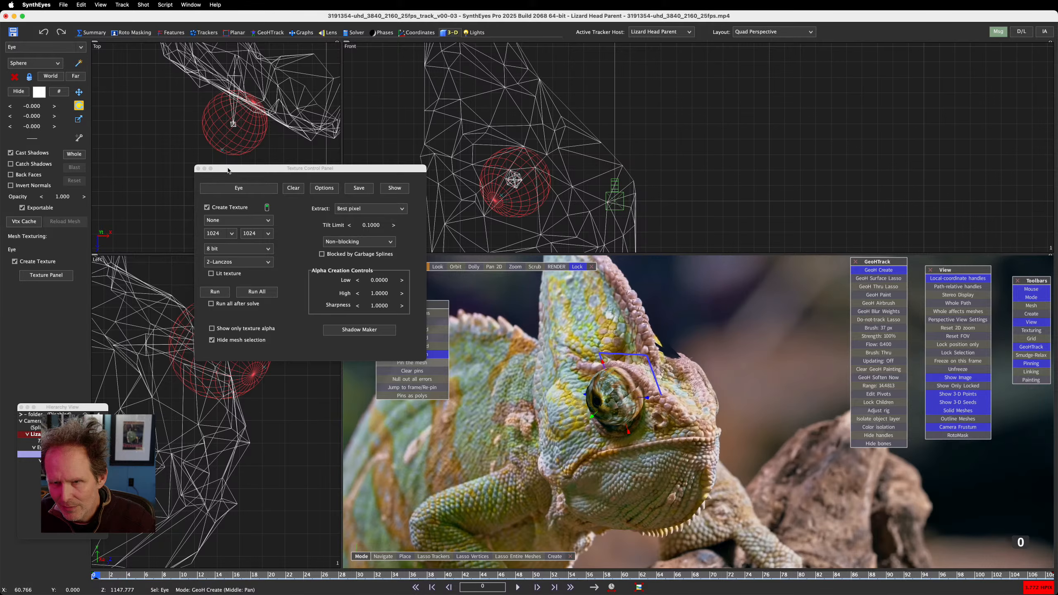
{"action": "left_click", "coordinate": [198, 168]}
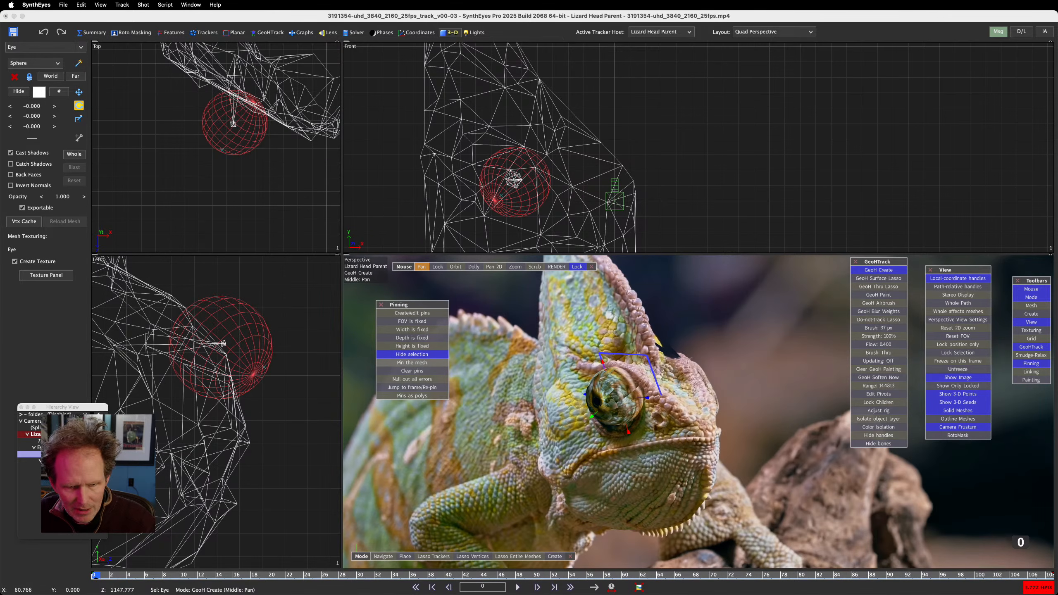
Step: Deselect the Eye mesh and play the shot to examine the head and eye motion in the Top, Left and Front views, stopping playback at frame 14
{"action": "left_click", "coordinate": [240, 277]}
{"action": "key", "text": "space"}
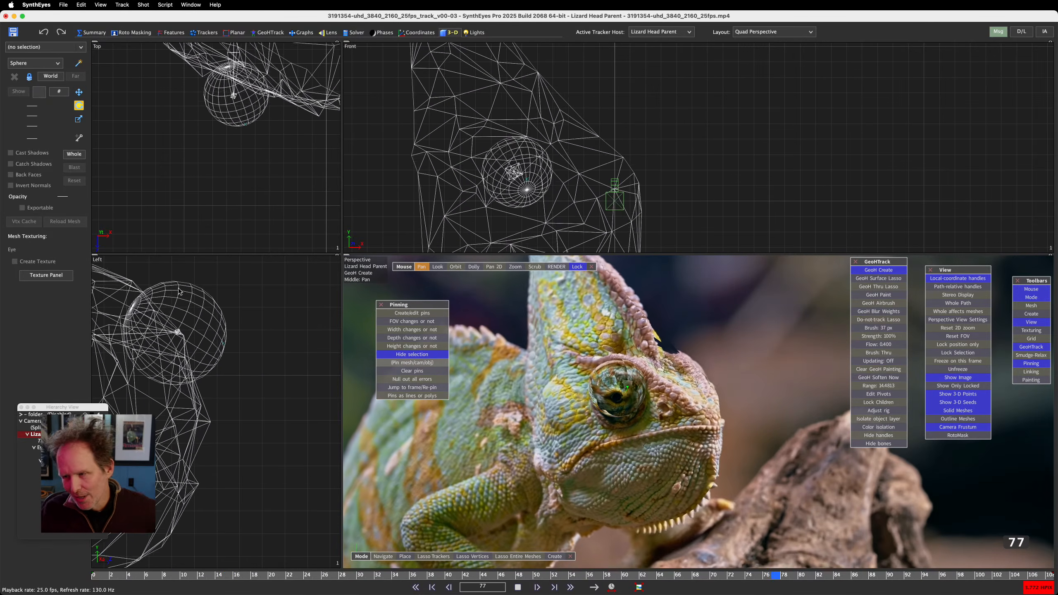
{"action": "scroll", "coordinate": [198, 430], "scroll_direction": "down", "scroll_amount": 5}
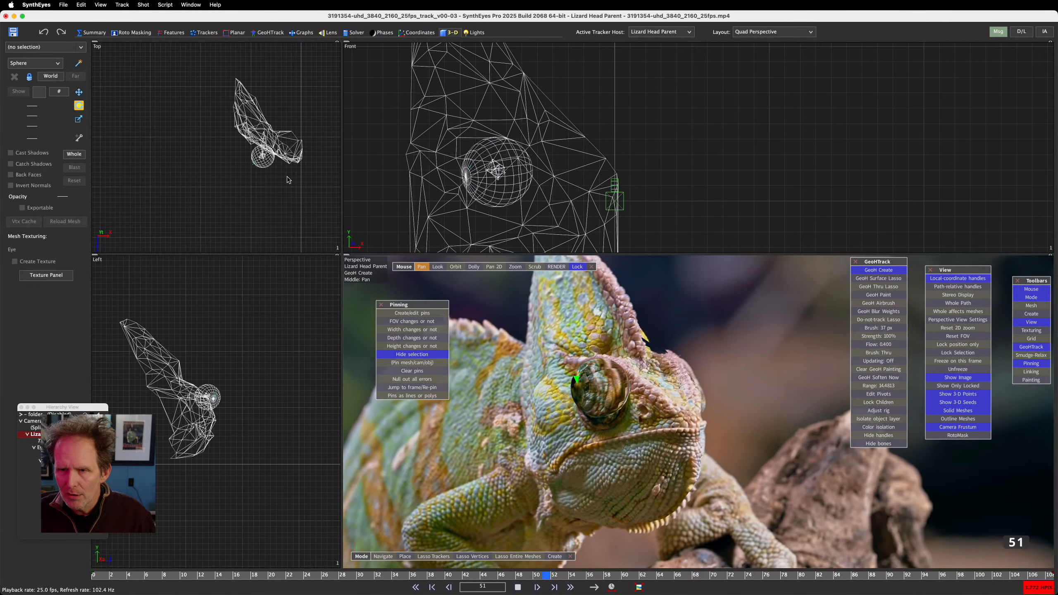
{"action": "key", "text": "f"}
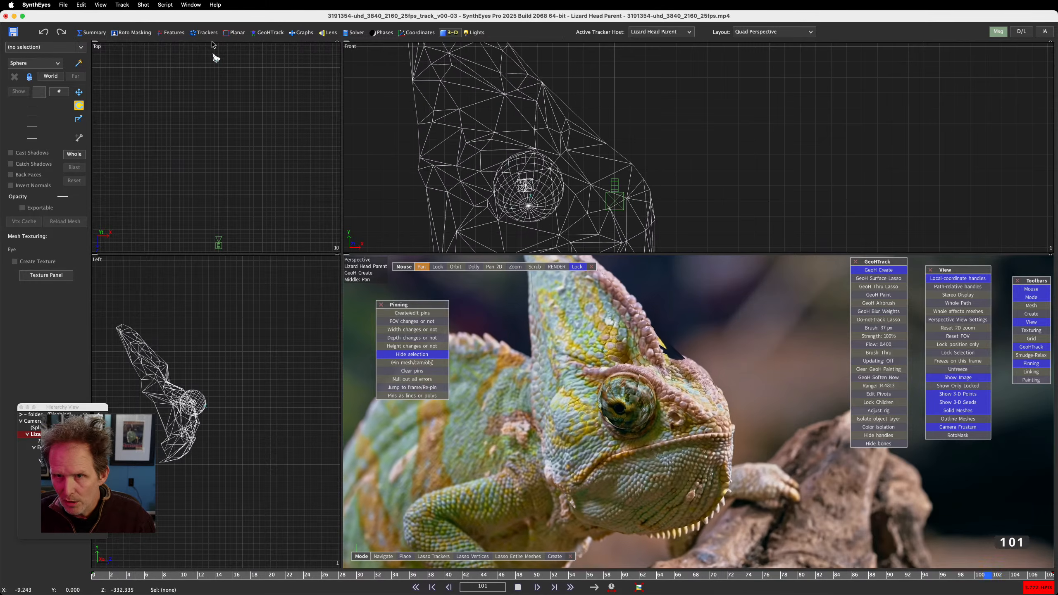
{"action": "middle_click_drag", "start_coordinate": [216, 78], "coordinate": [234, 185]}
{"action": "scroll", "coordinate": [235, 185], "scroll_direction": "up", "scroll_amount": 5}
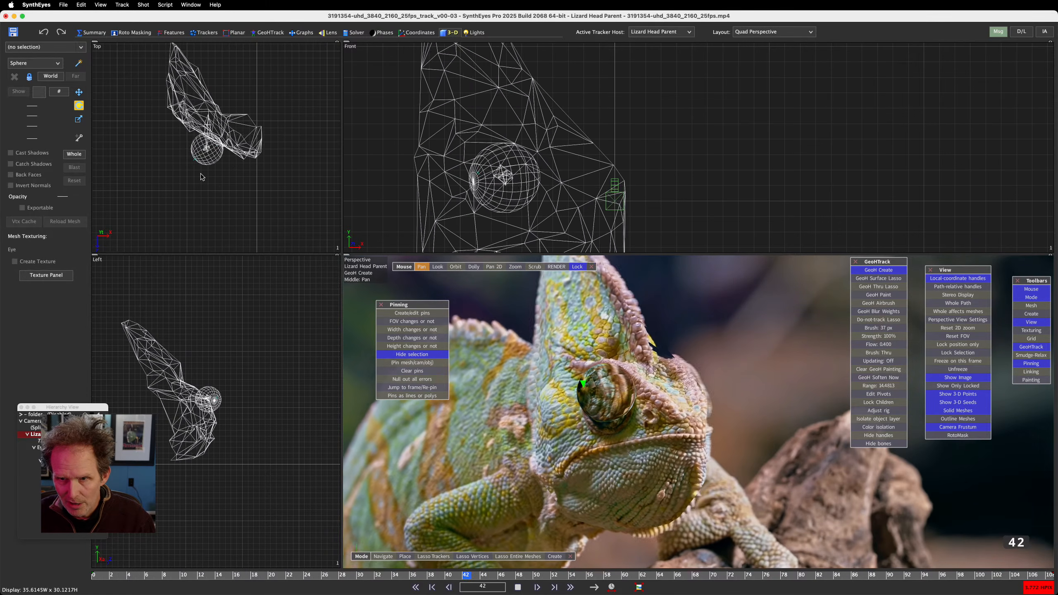
{"action": "scroll", "coordinate": [524, 168], "scroll_direction": "down", "scroll_amount": 8}
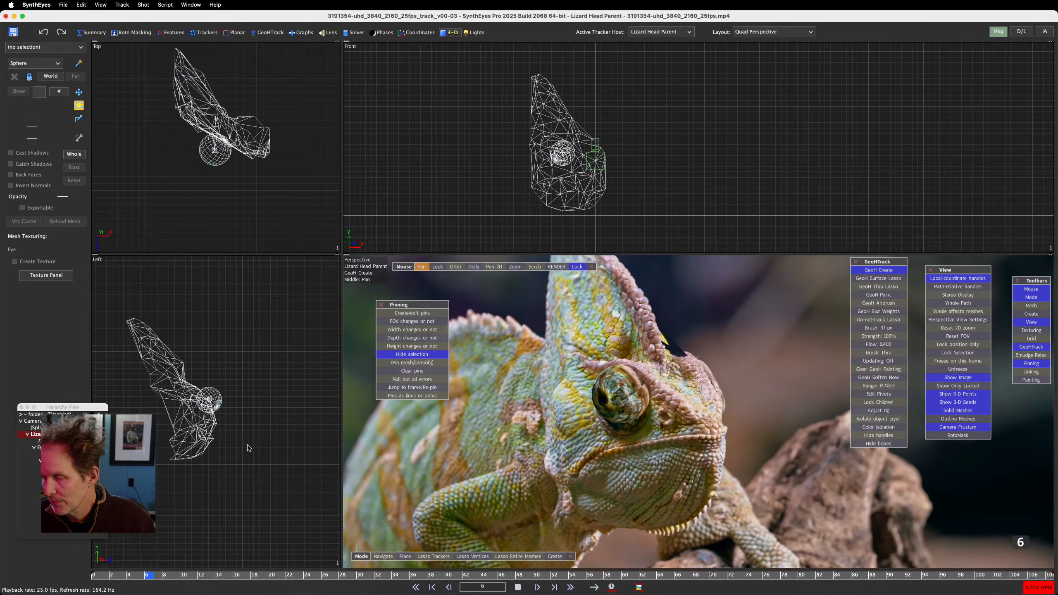
{"action": "key", "text": "space"}
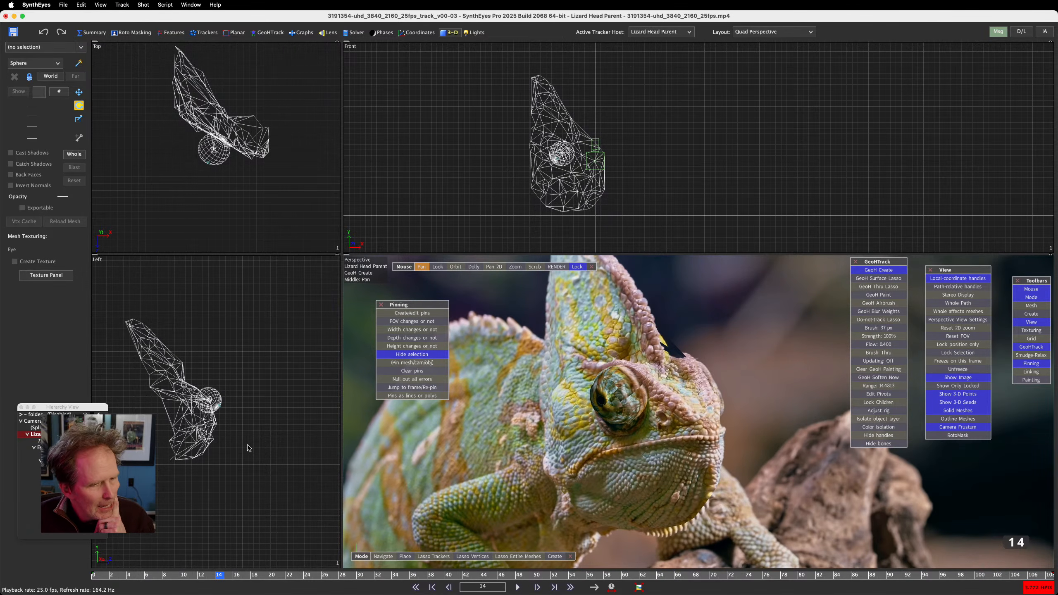